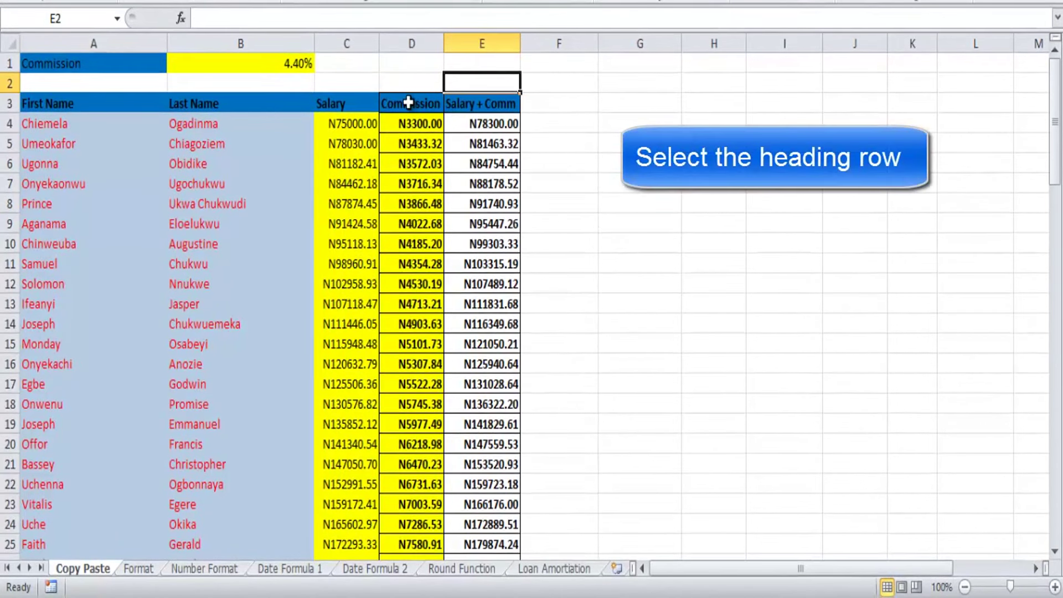
Copy the Commission and Salary + Comm columns, D3:E95, and paste them with the normal Paste option starting at H3.
drag(408, 102, 477, 105)
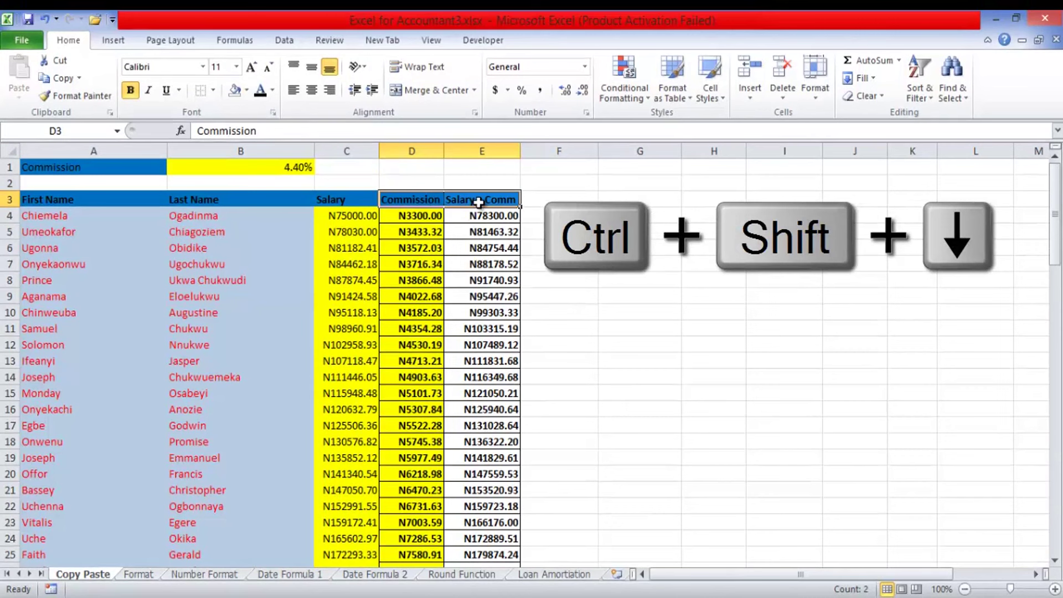
key(ctrl+shift+Down)
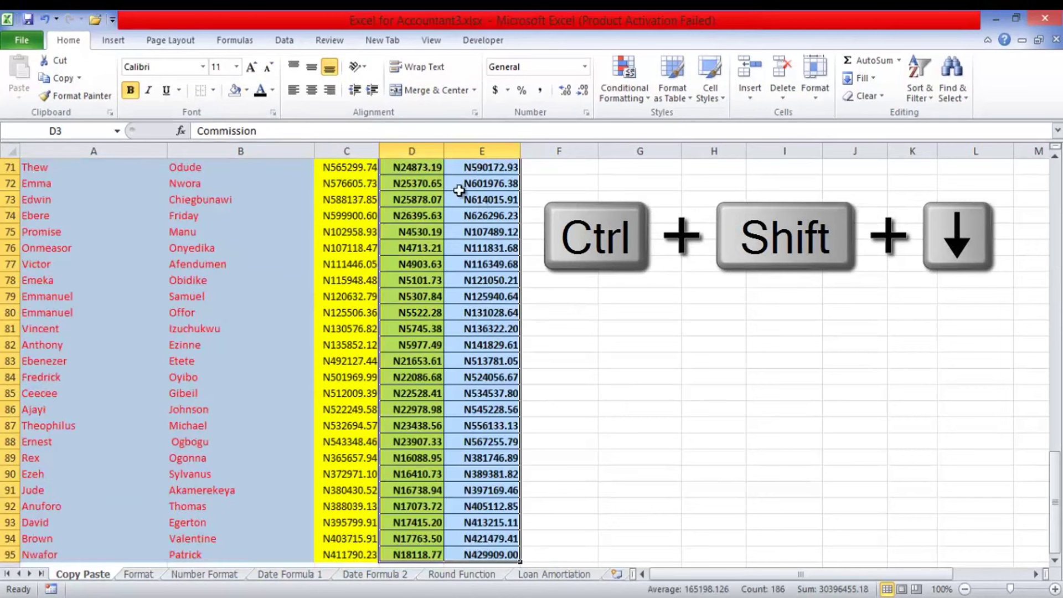
click(68, 78)
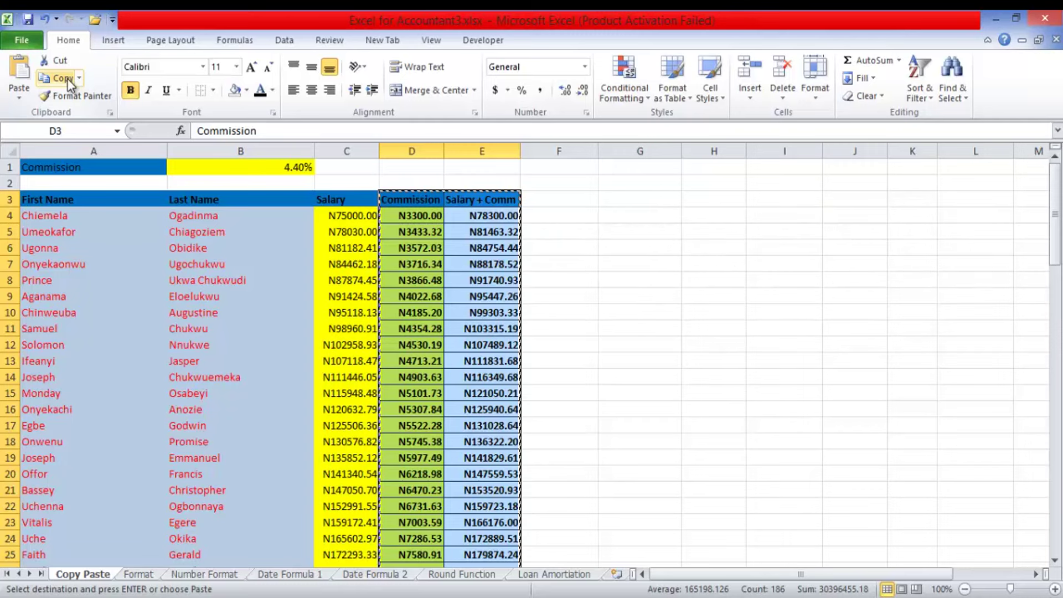
click(906, 200)
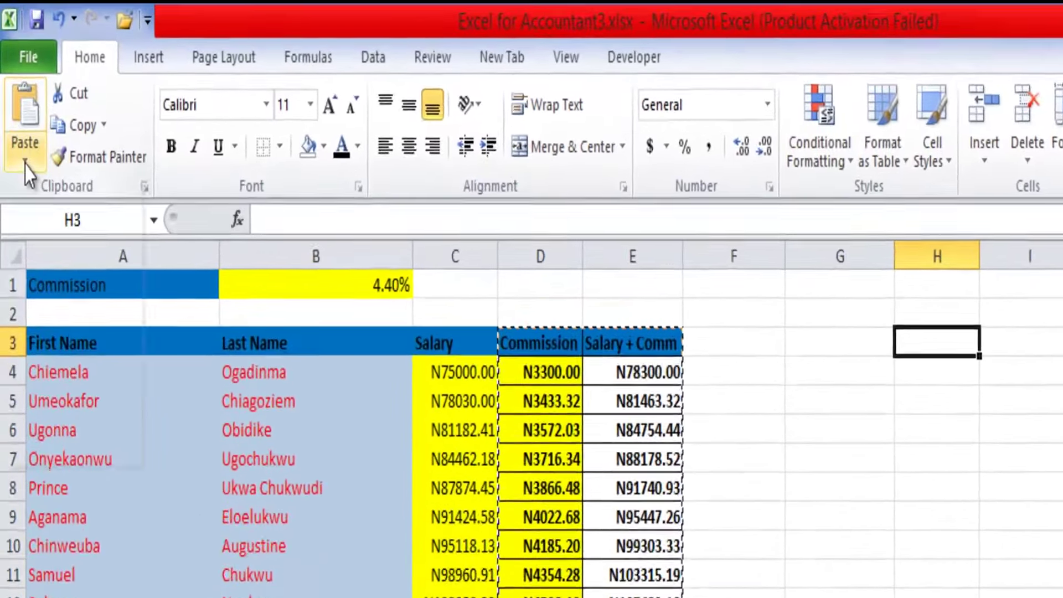
click(25, 111)
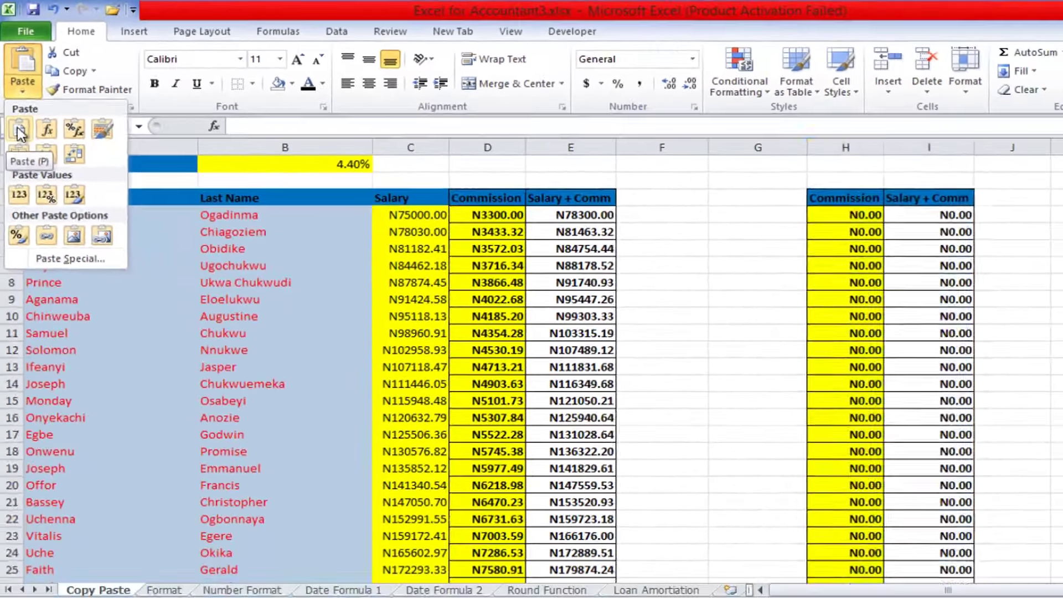
click(20, 133)
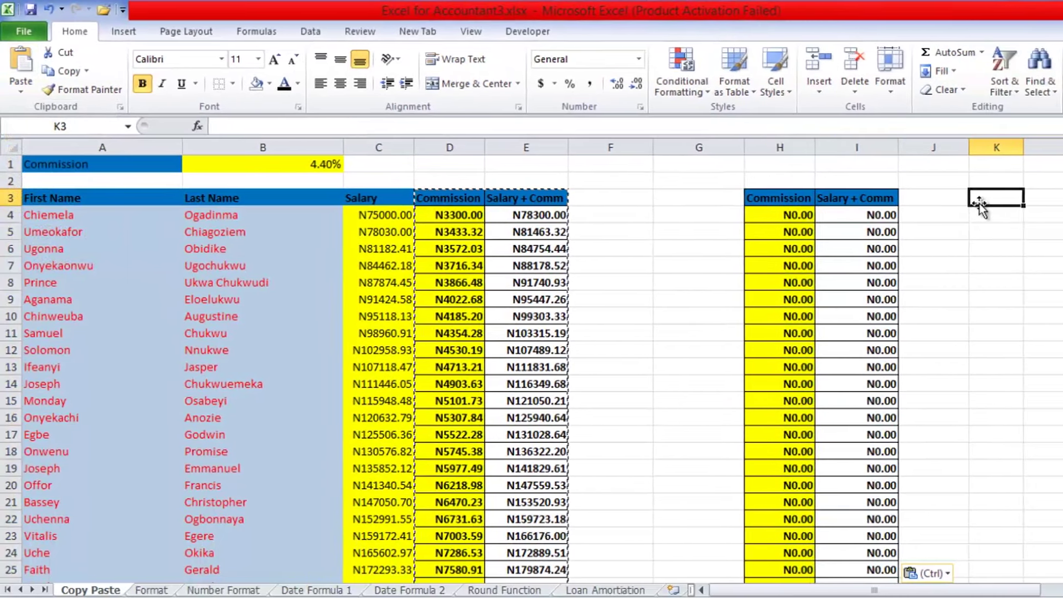
click(1057, 200)
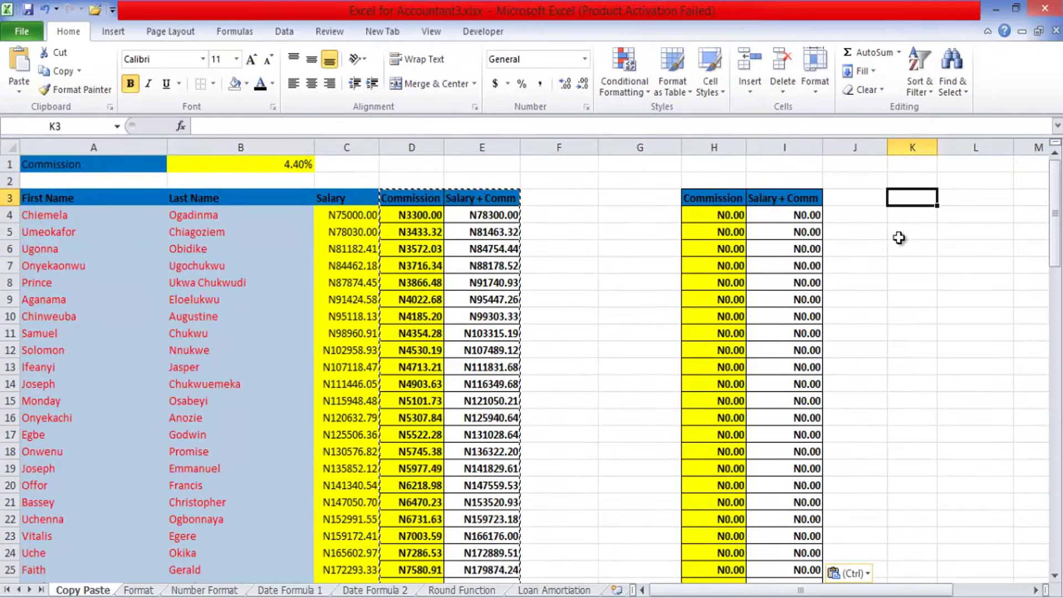
click(899, 239)
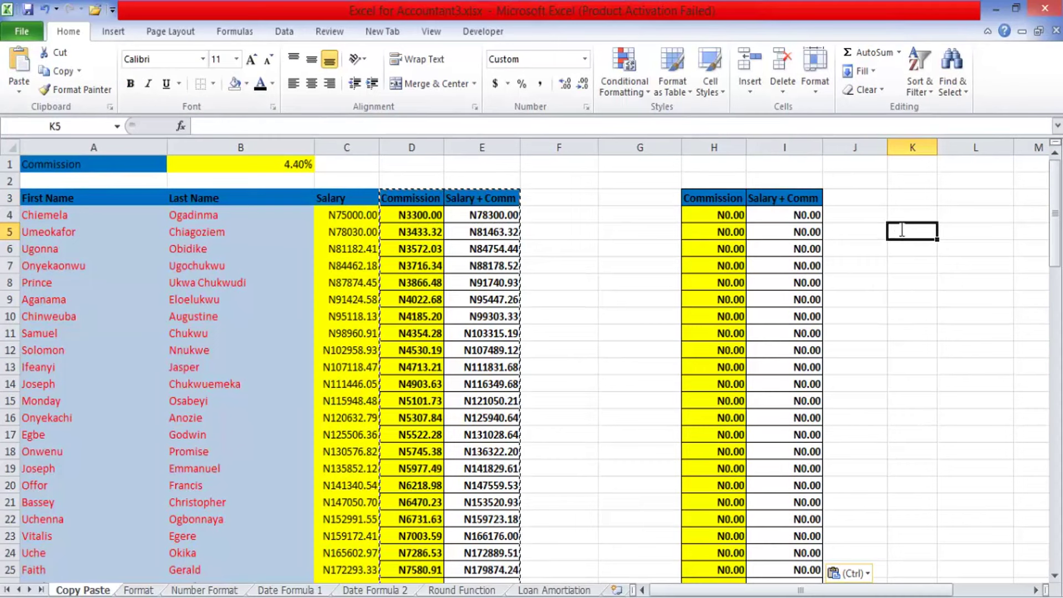
double_click(901, 230)
click(902, 213)
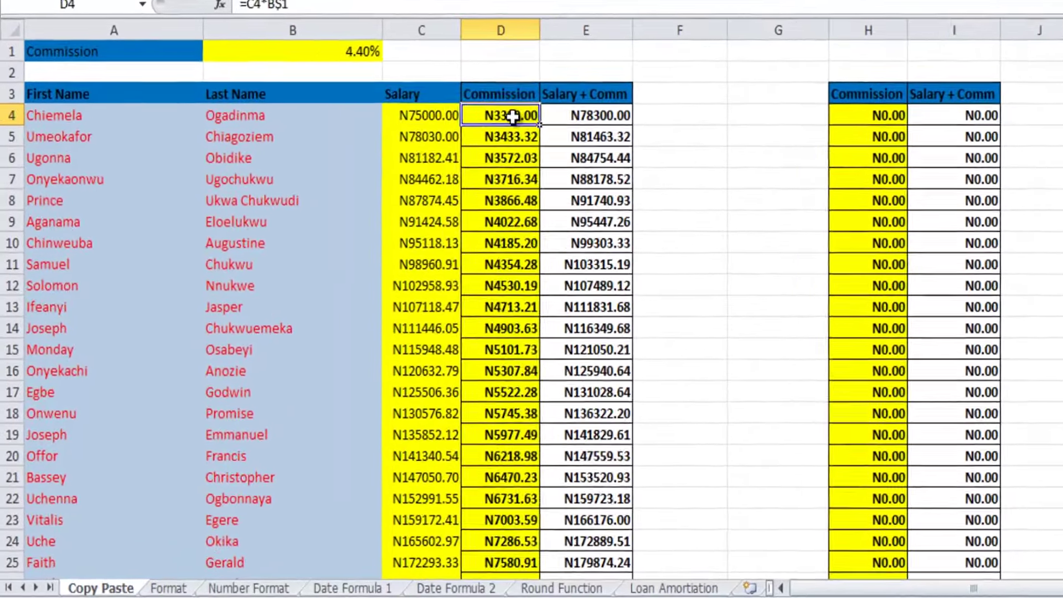
Inspect the original formulas in commission cell D4 and salary-plus-commission cell E4.
double_click(424, 215)
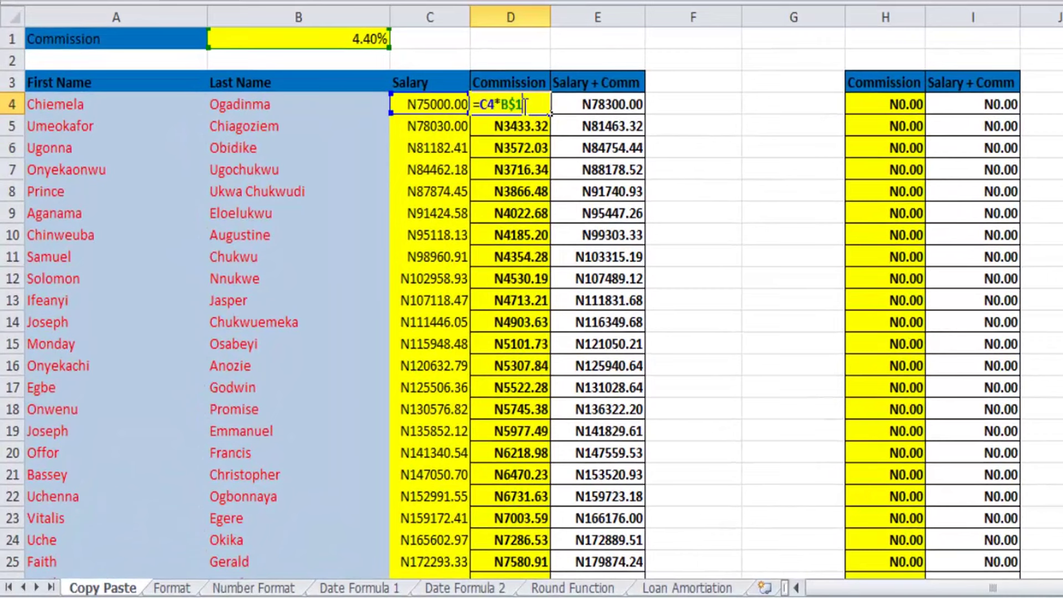
double_click(589, 103)
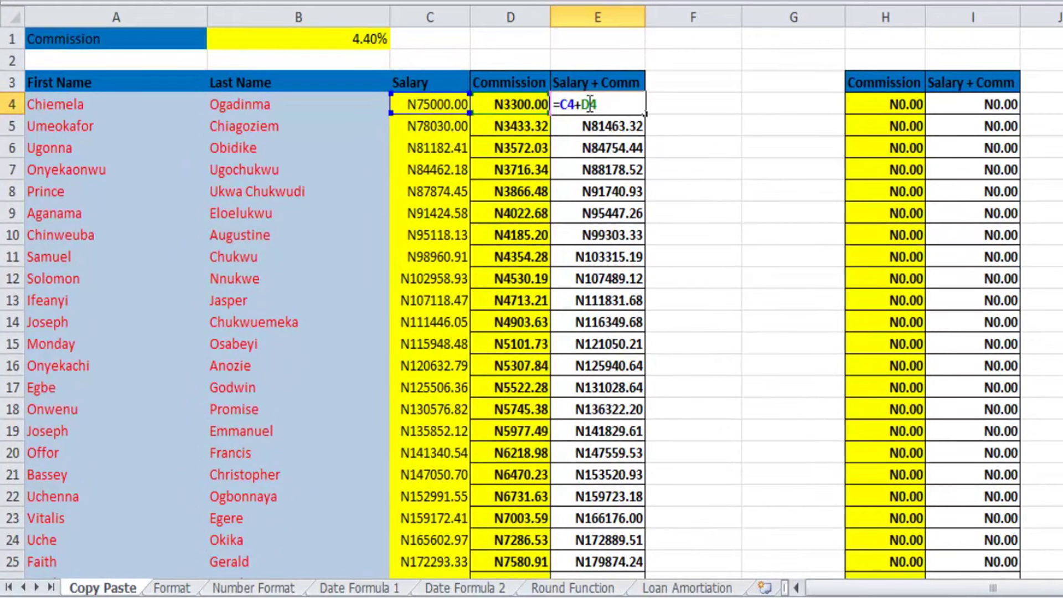
click(679, 104)
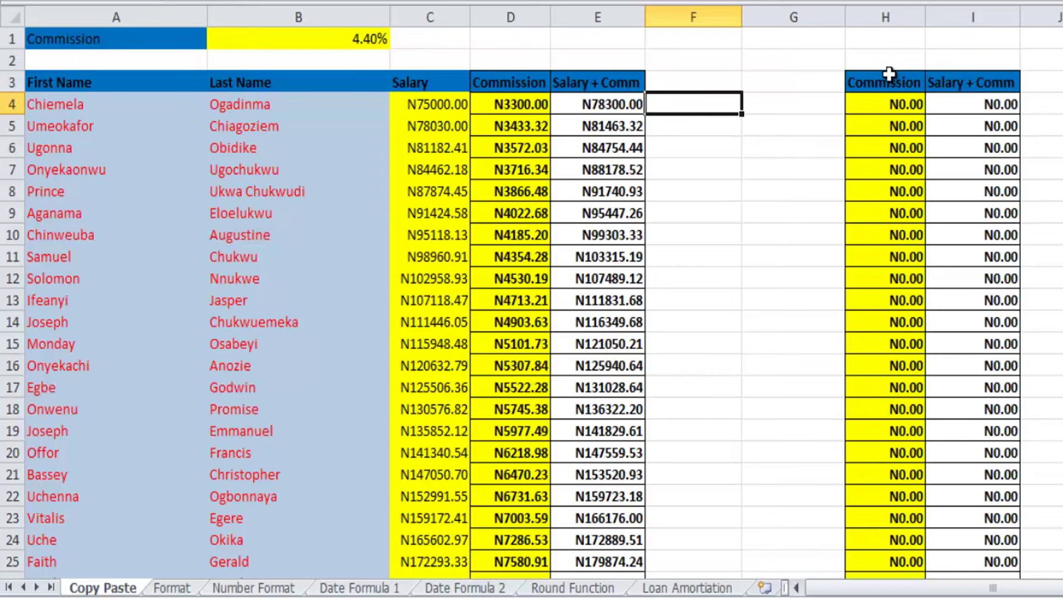
Check the pasted Commission column down to its last row and display the formula in H4.
click(900, 110)
key(ctrl+Down)
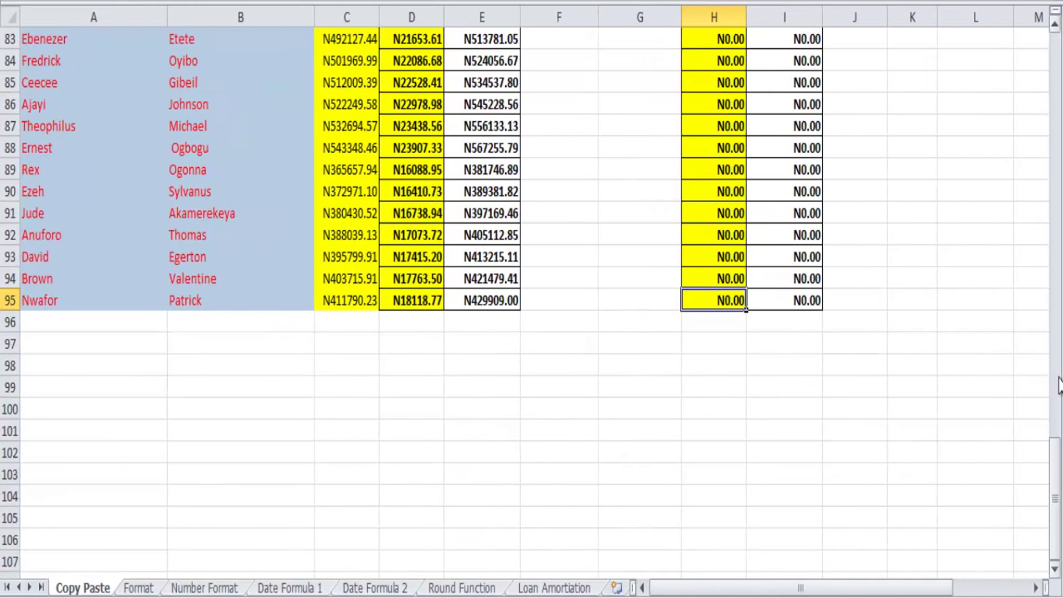
key(ctrl+Up)
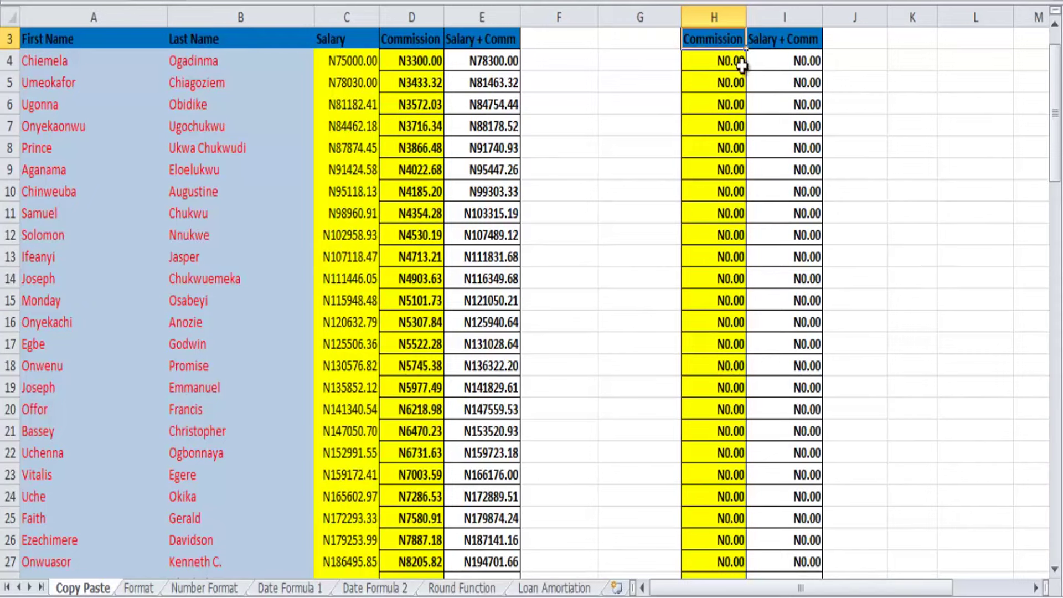
click(727, 53)
text(=G4*F$1)
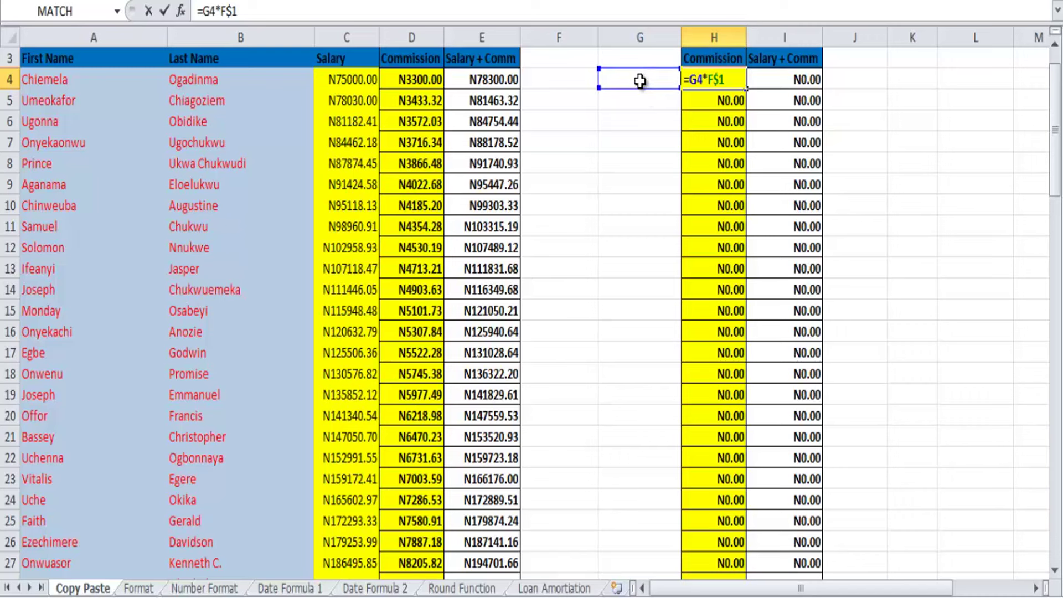
Compare the cell references in the D4 and H4 commission formulas, and inspect the pasted Salary + Comm formula in I4.
drag(1054, 100, 1055, 88)
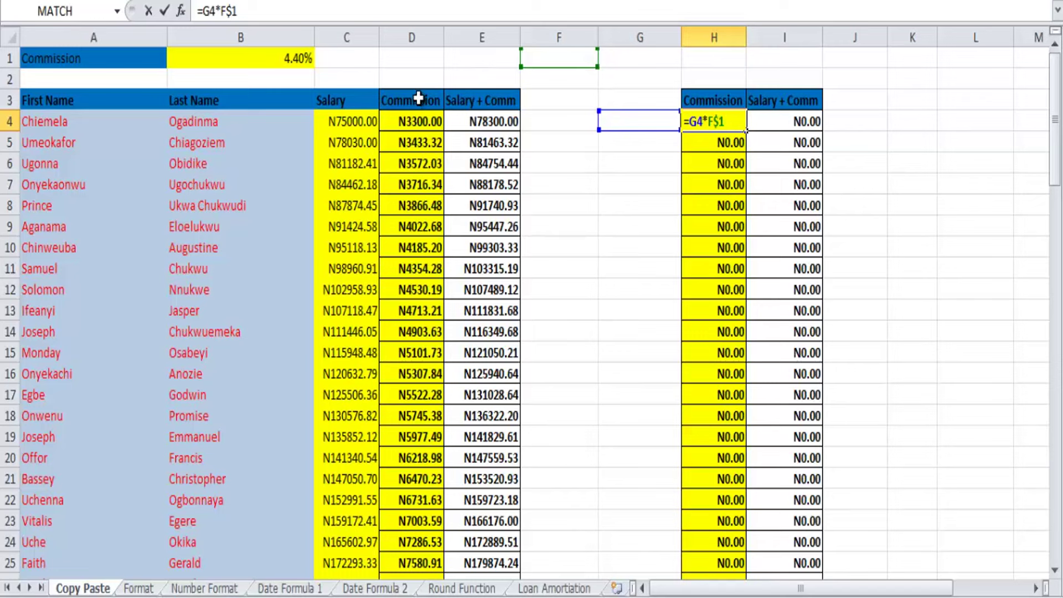
click(408, 122)
double_click(409, 123)
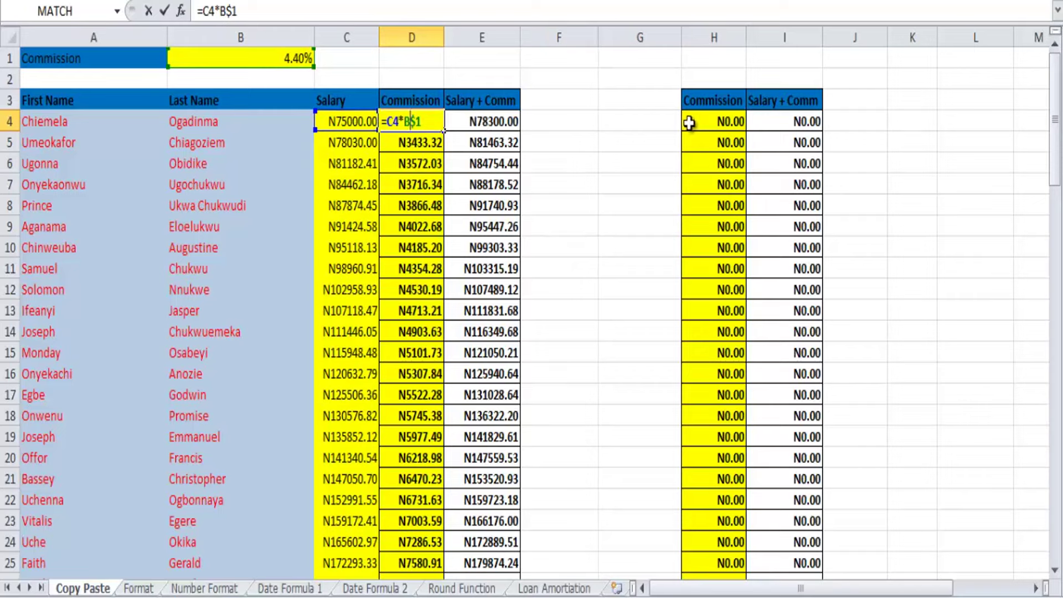
double_click(728, 120)
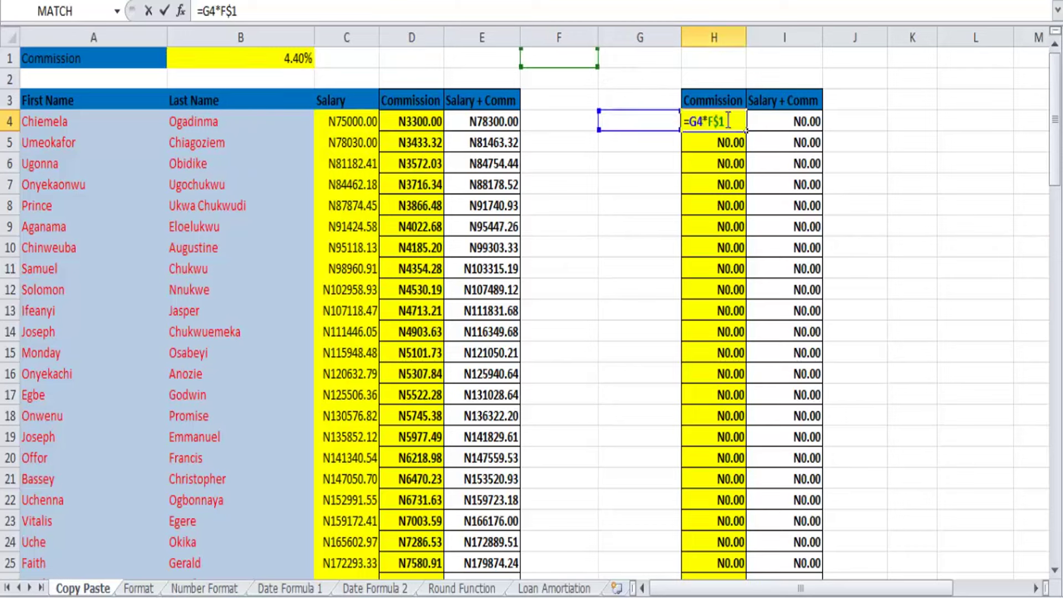
double_click(798, 125)
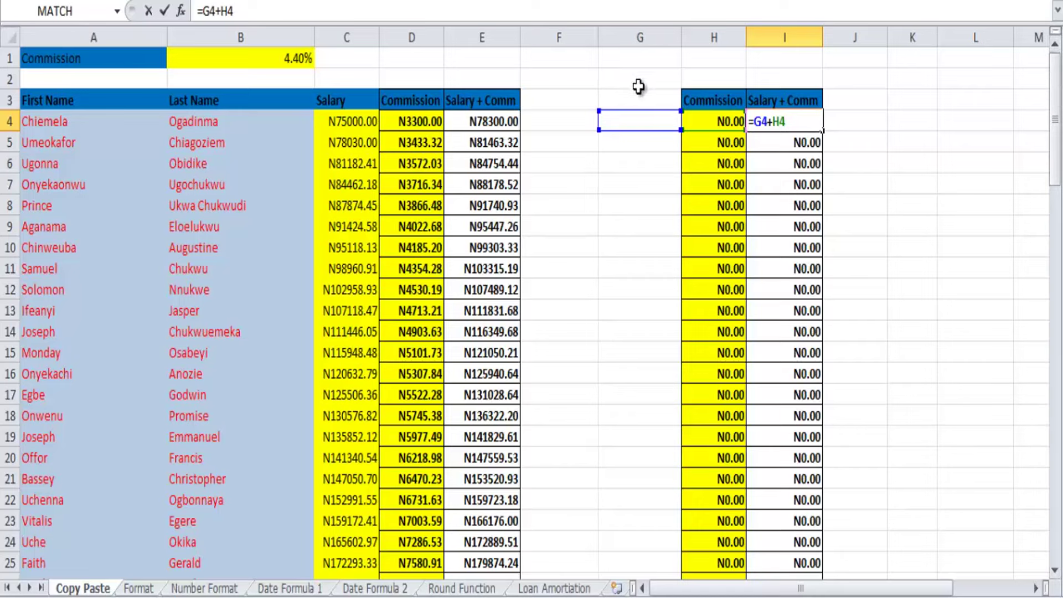
Review the original D4 commission formula against the pasted one in H4 once more, leaving both formulas as they are.
drag(426, 119, 422, 134)
click(422, 126)
double_click(422, 126)
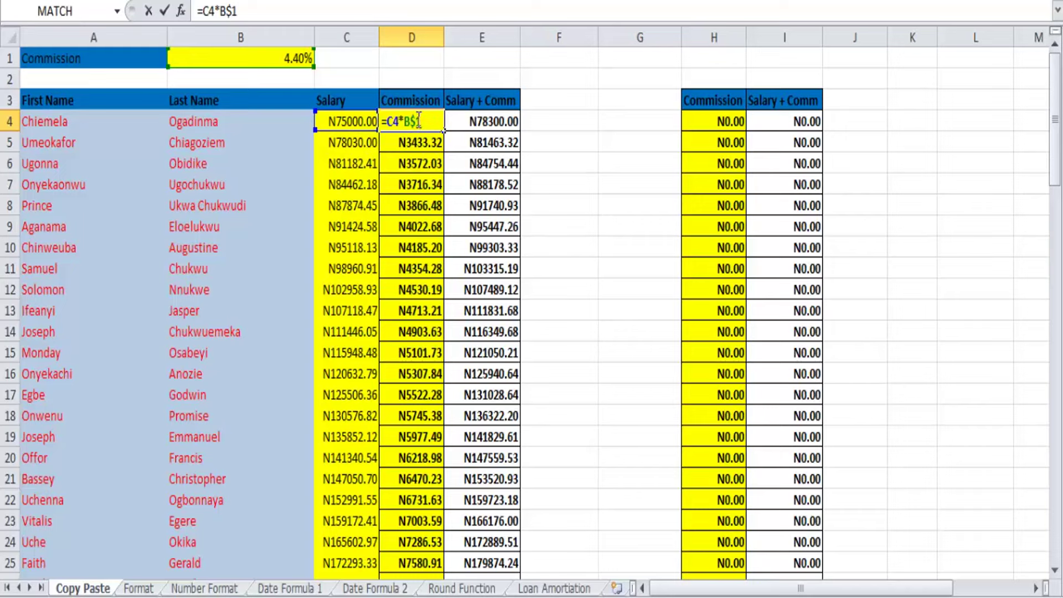
double_click(710, 119)
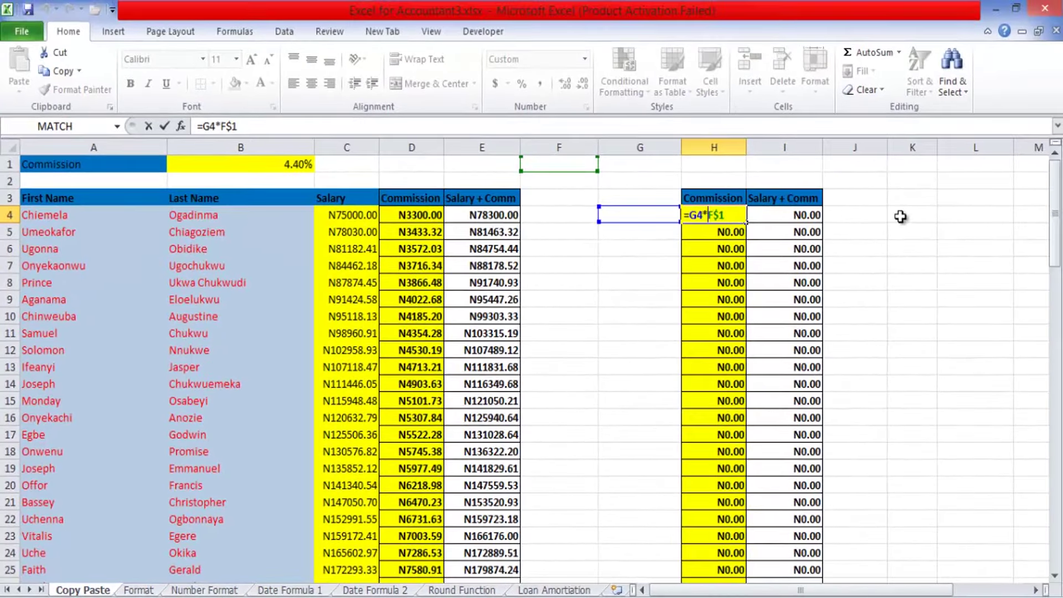
click(900, 217)
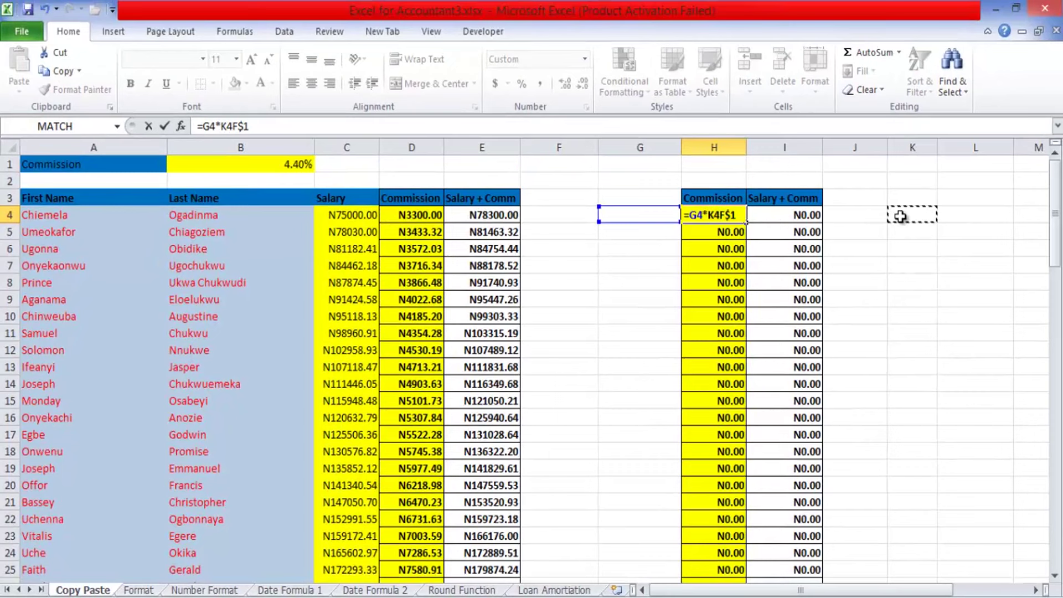
key(BackSpace)
key(BackSpace)
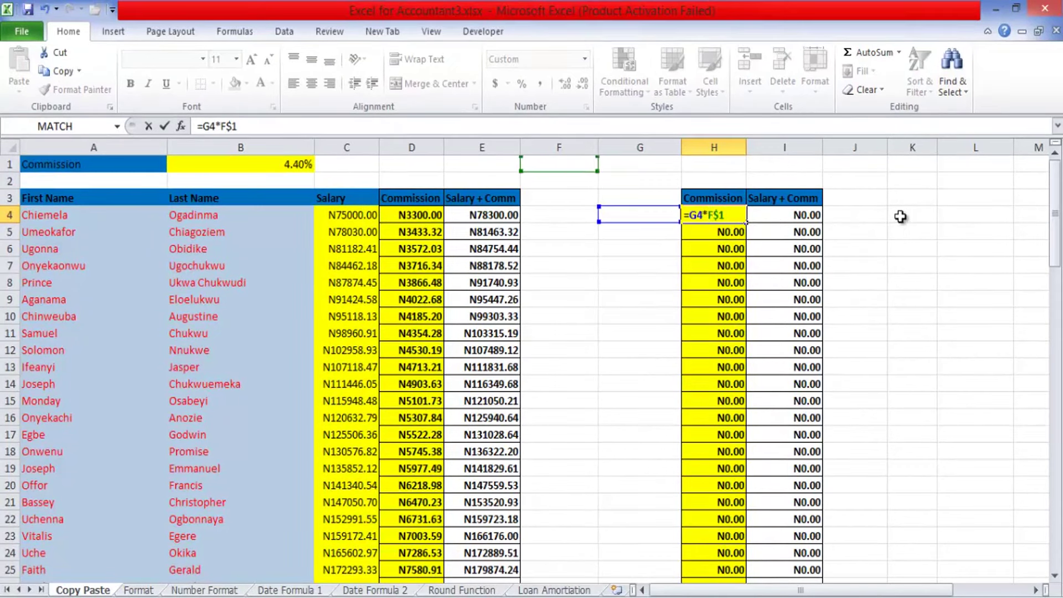
key(Return)
double_click(900, 217)
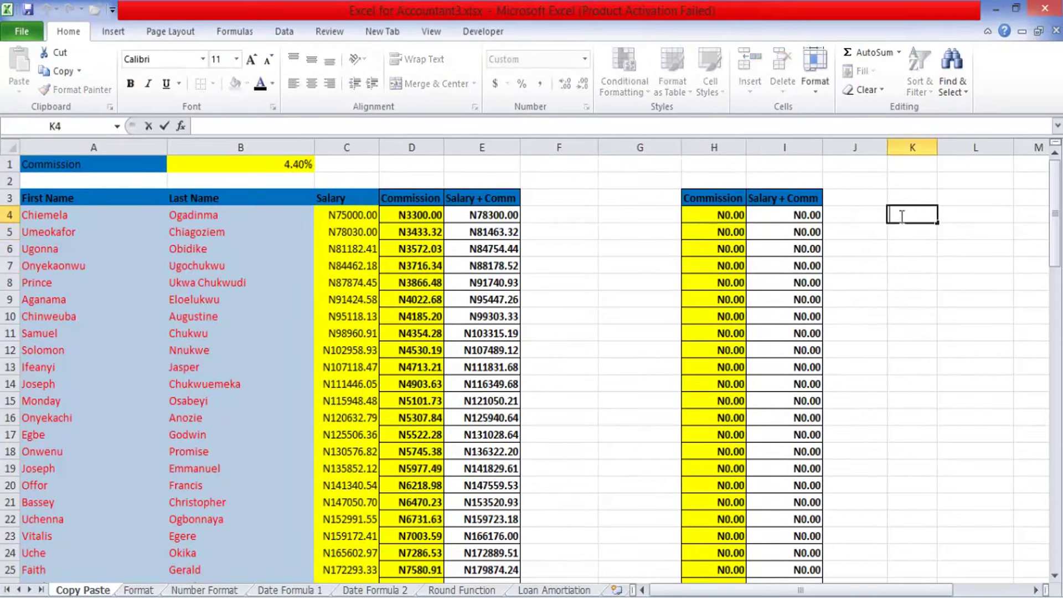
click(909, 267)
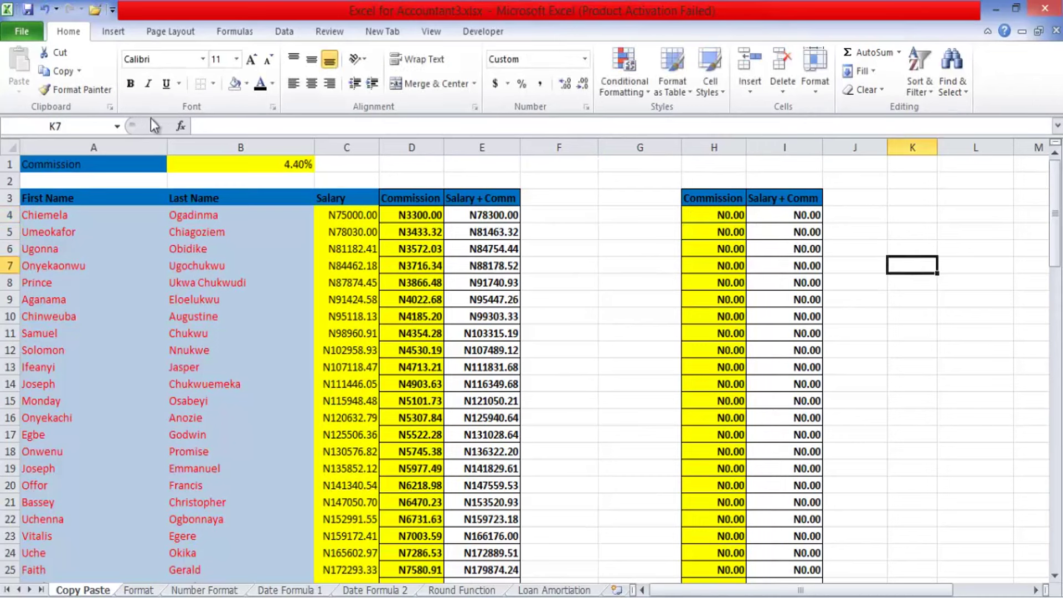
drag(401, 200, 484, 198)
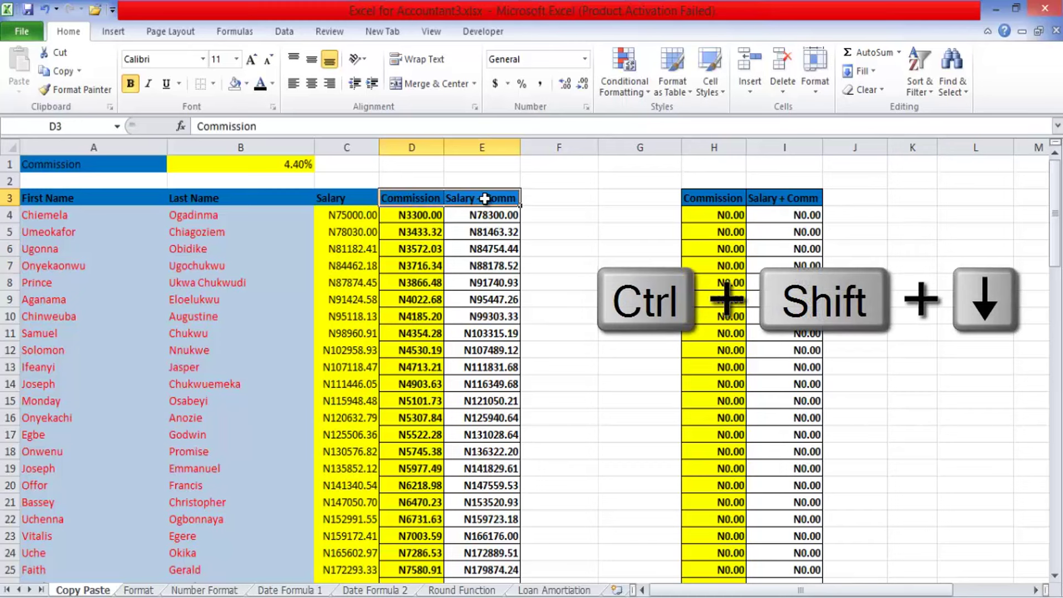
key(ctrl+shift+Down)
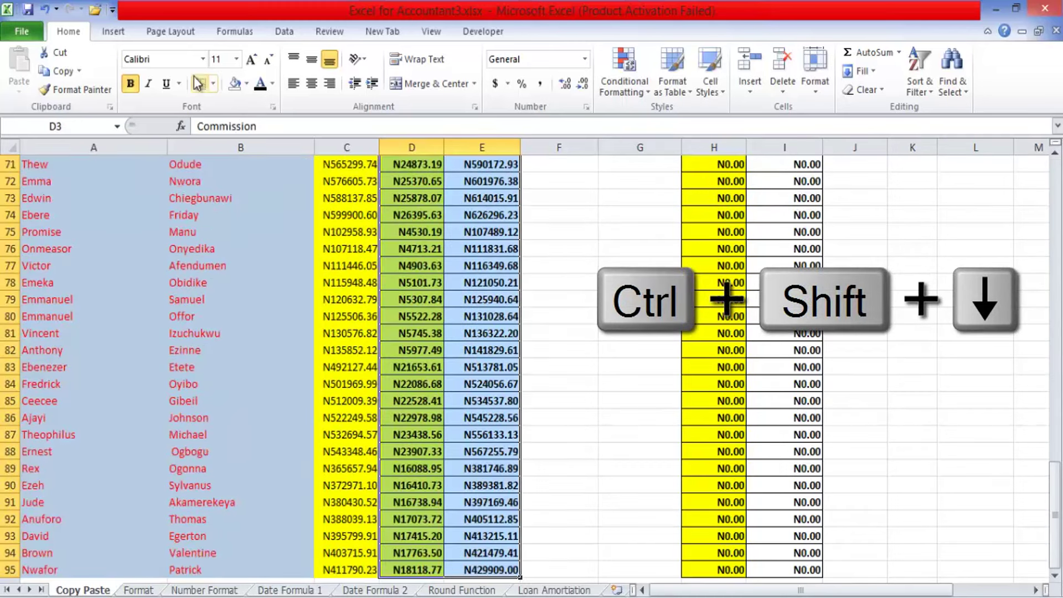
click(56, 70)
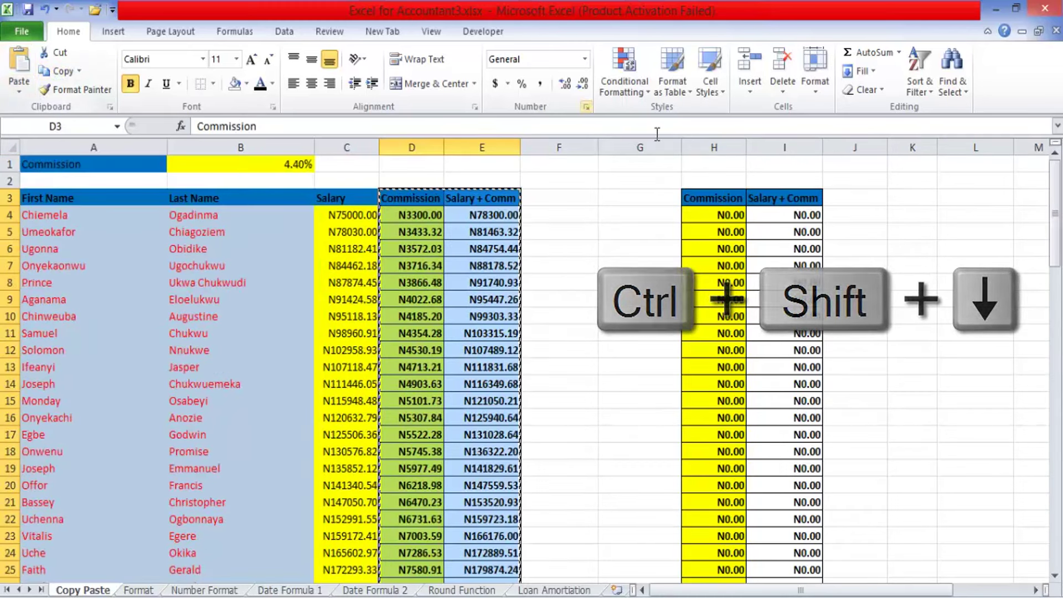
click(901, 199)
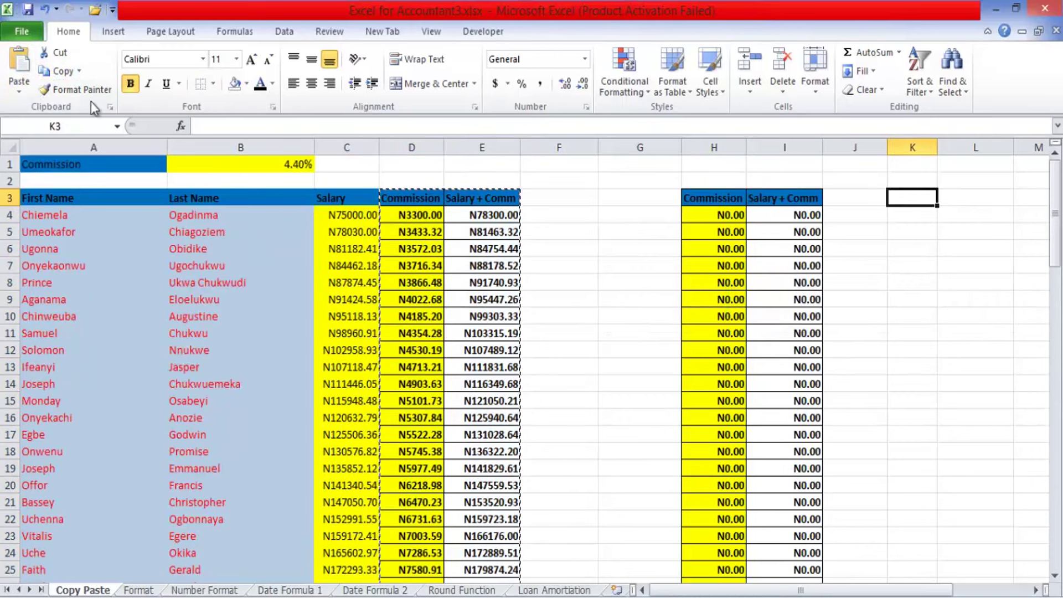
click(21, 92)
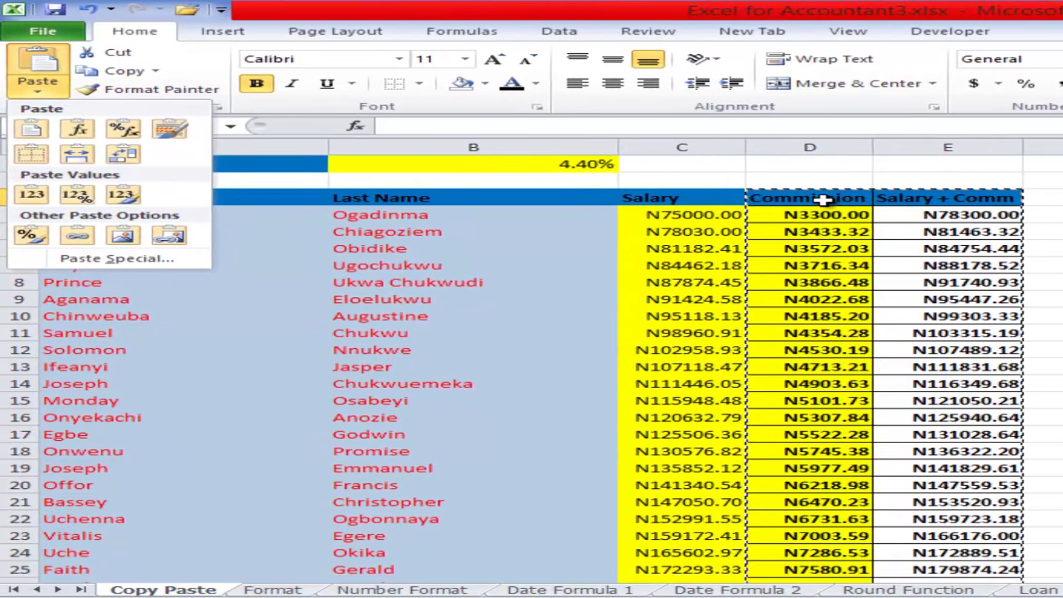
click(823, 199)
drag(819, 203, 1058, 205)
click(1059, 213)
key(Escape)
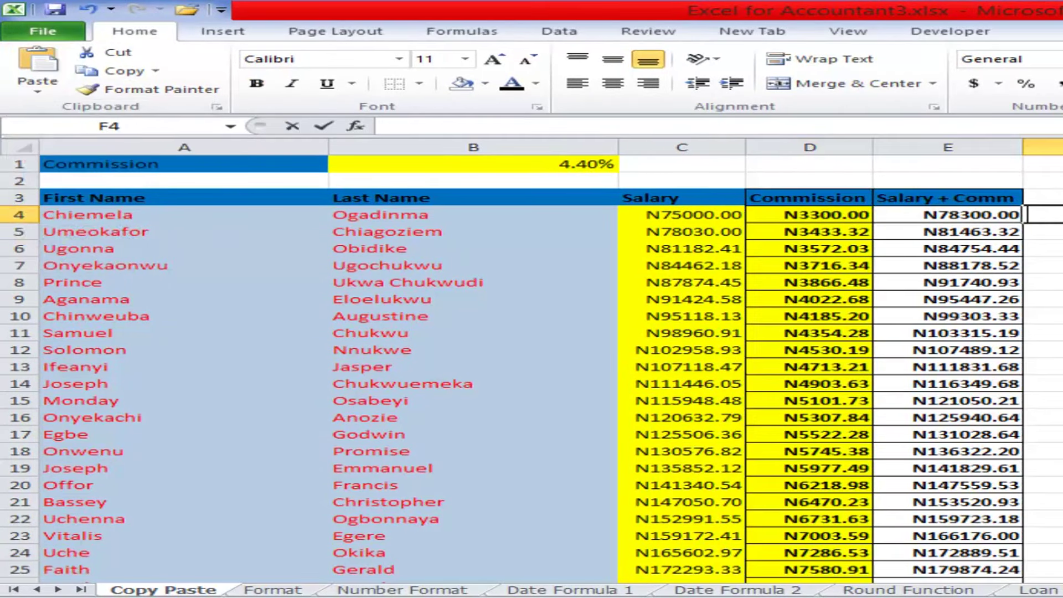
click(1052, 198)
Cut the Commission and Salary + Comm columns from D3 down to the last row in E, and paste them at K3.
drag(814, 199, 937, 199)
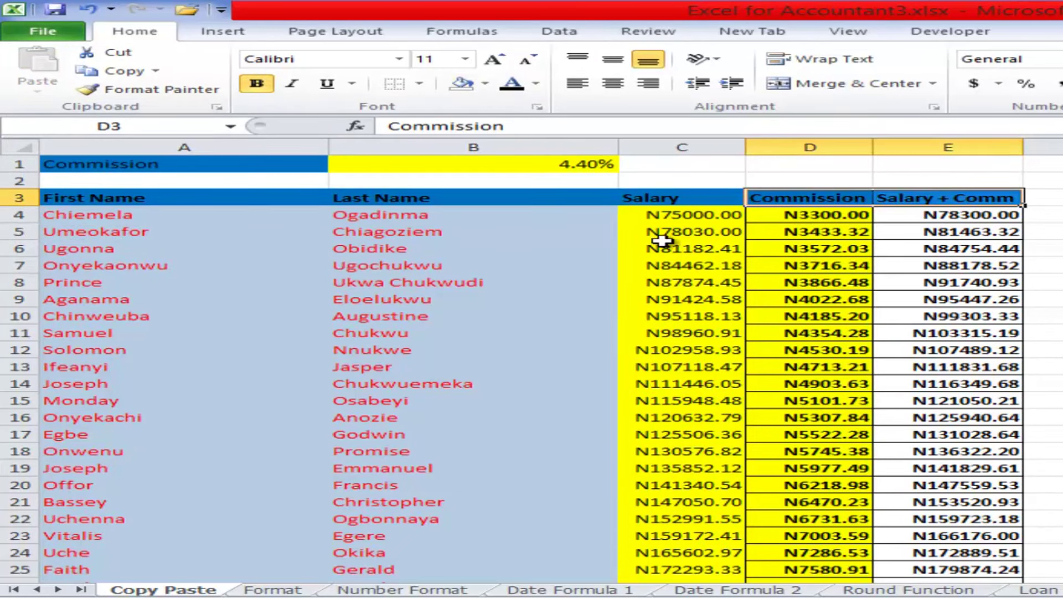
key(ctrl+shift+Down)
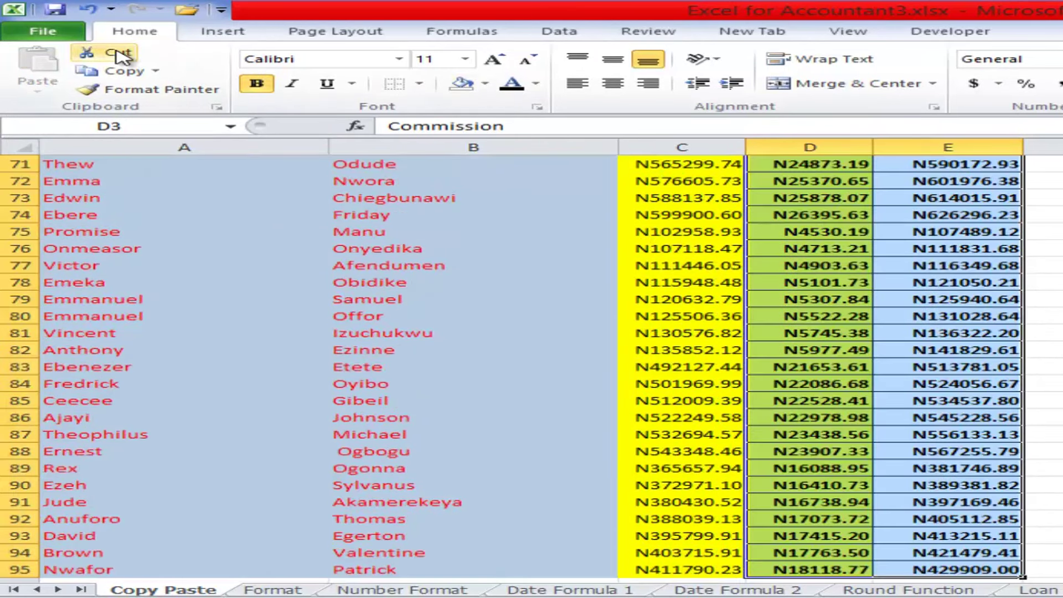
click(119, 55)
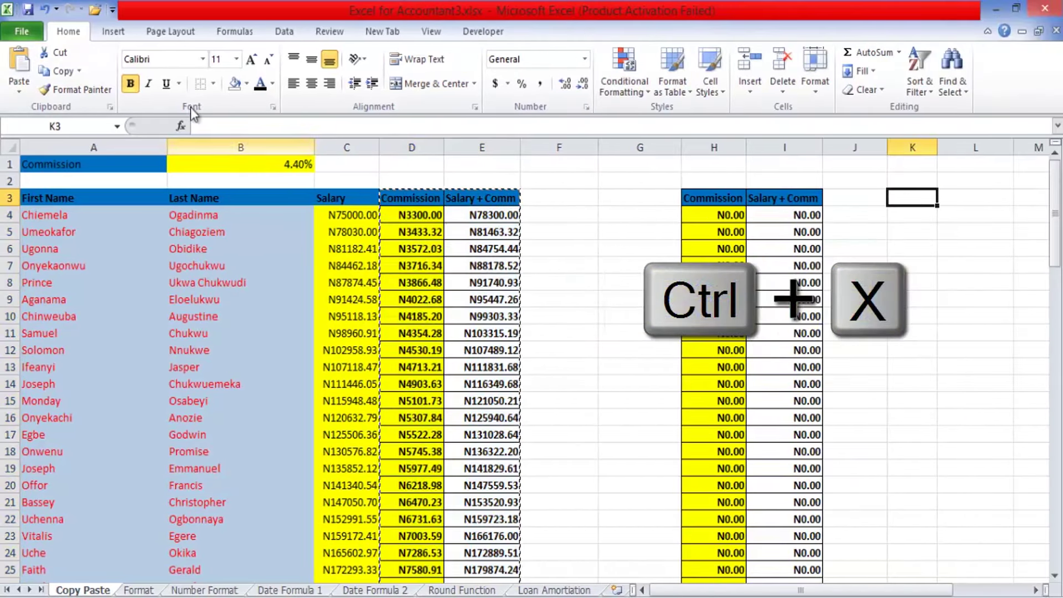
click(19, 87)
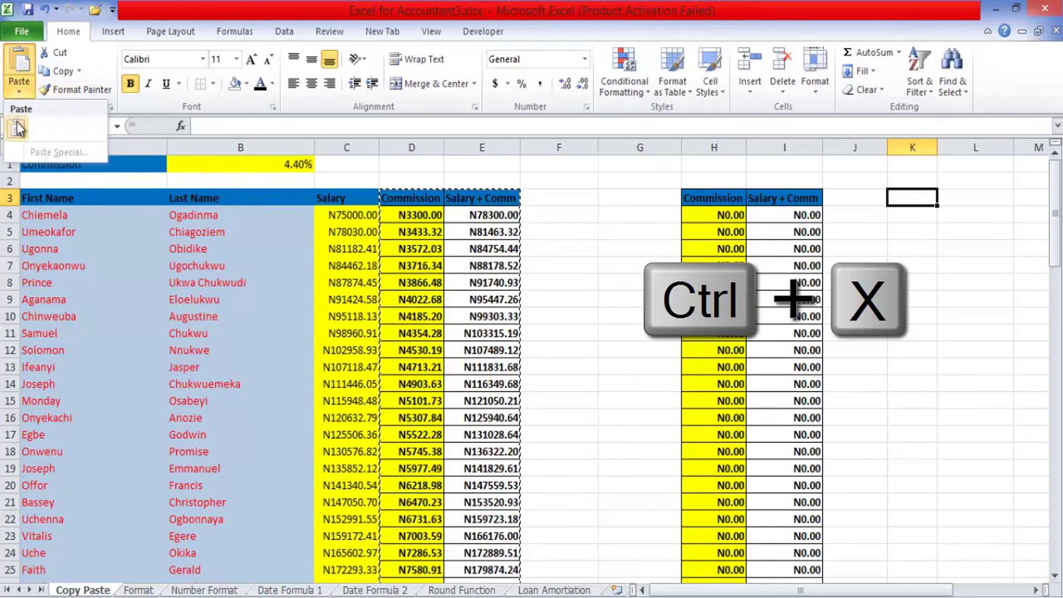
click(16, 128)
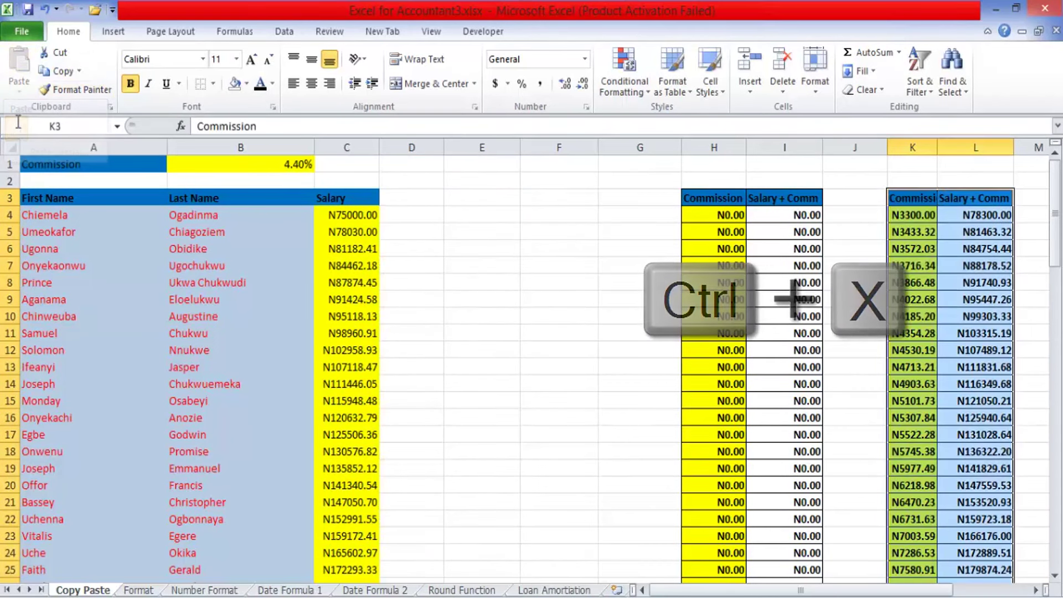
click(495, 256)
double_click(553, 244)
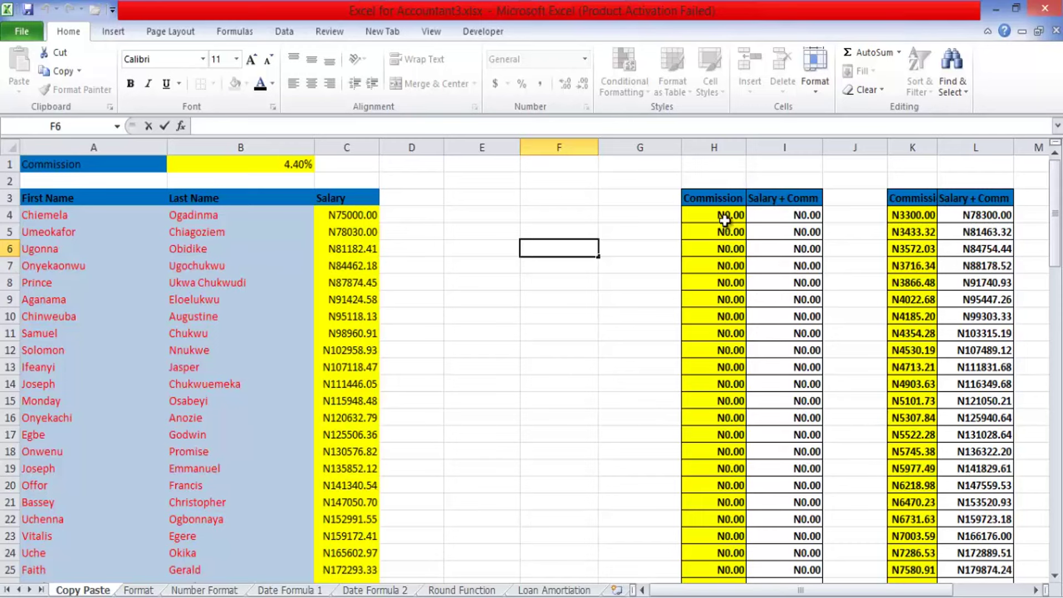
click(622, 294)
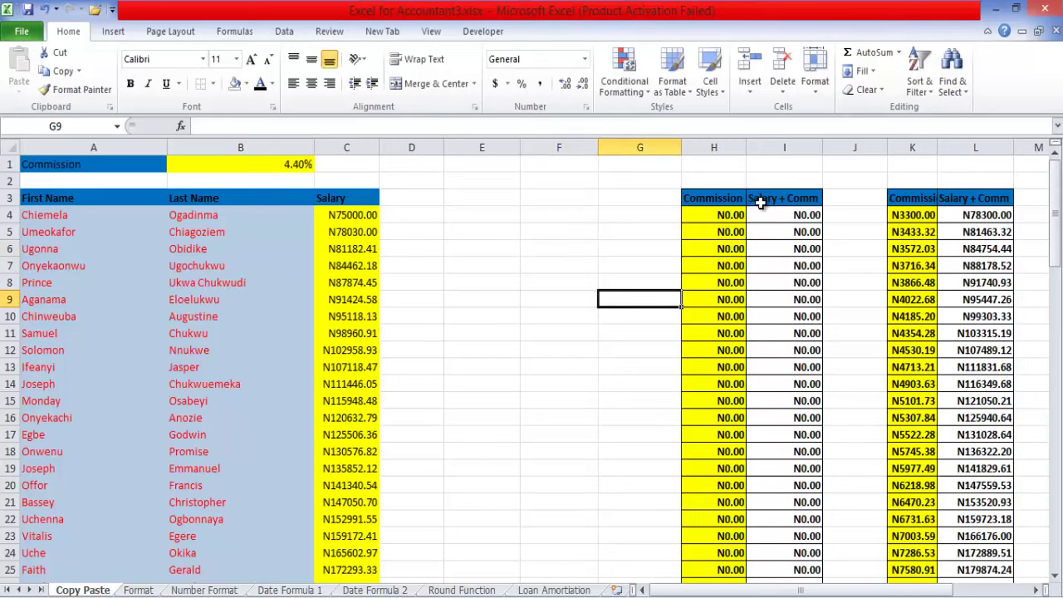
Inspect the cell references in the moved commission formula in K4 and the salary-plus-commission formula in L4.
click(1036, 590)
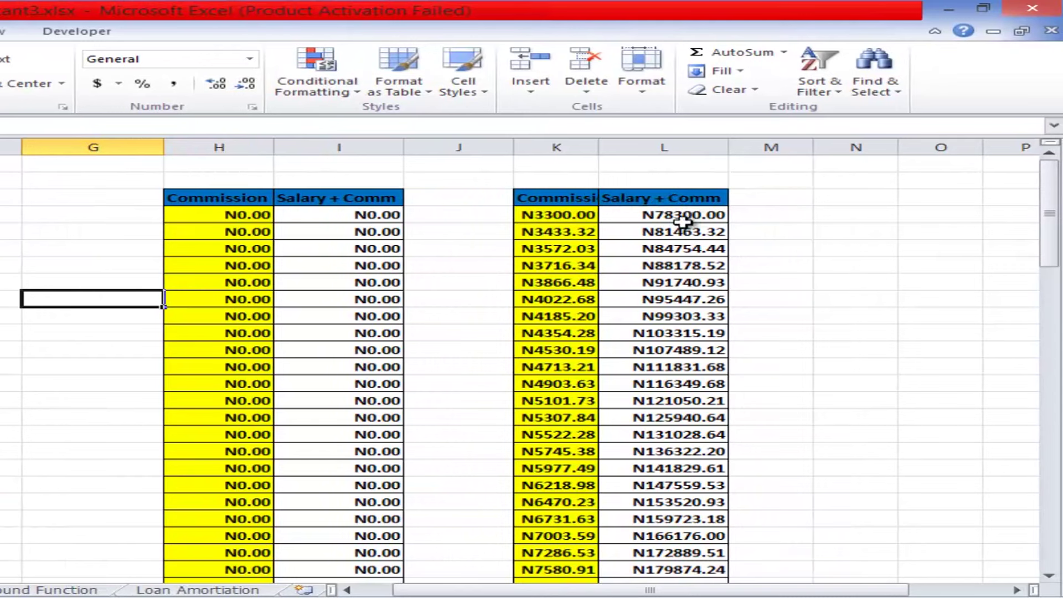
double_click(570, 215)
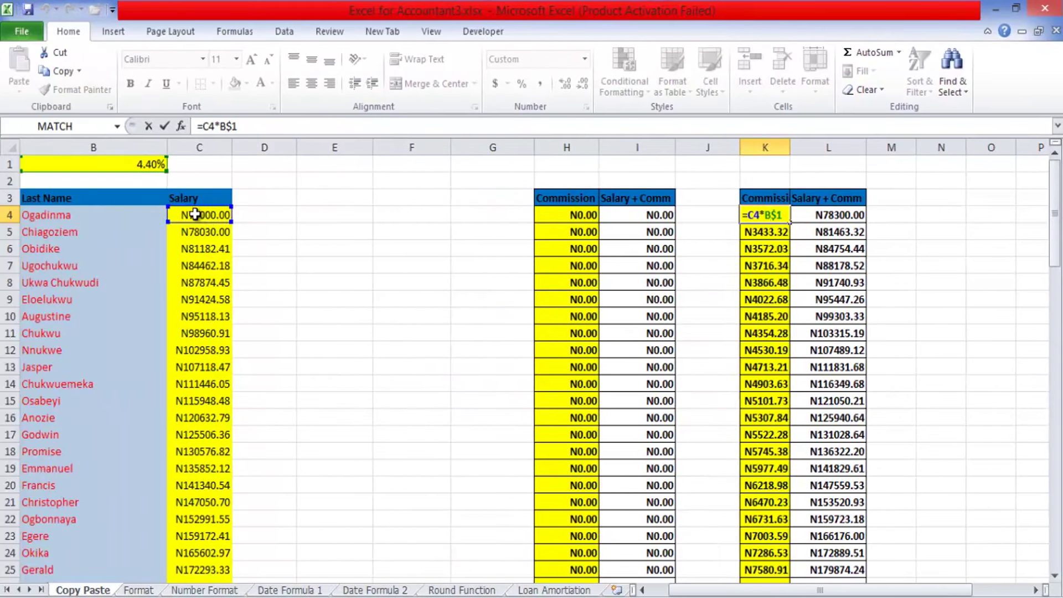
click(847, 217)
double_click(843, 214)
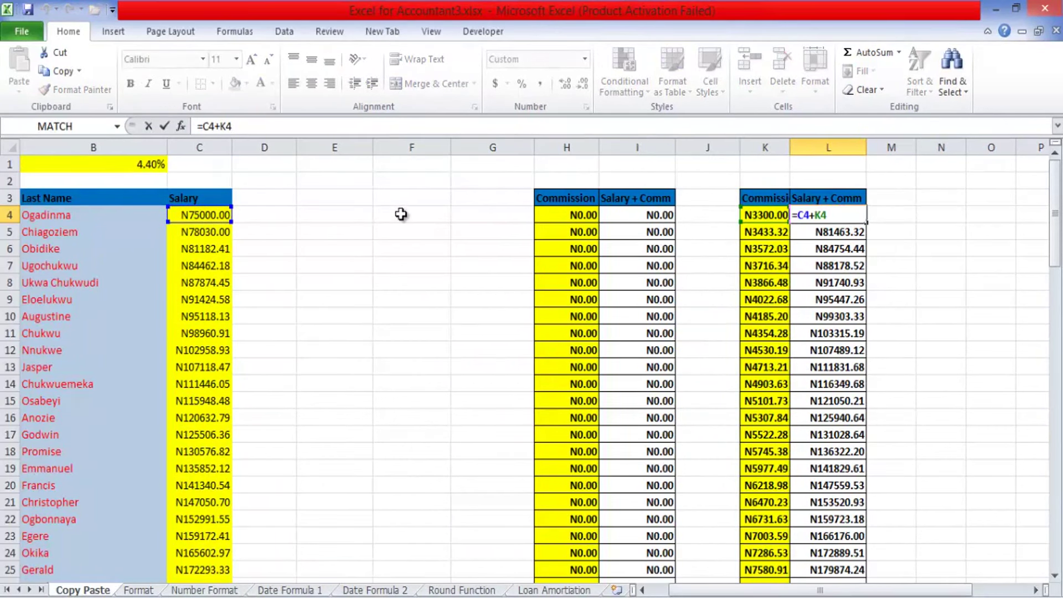
click(924, 216)
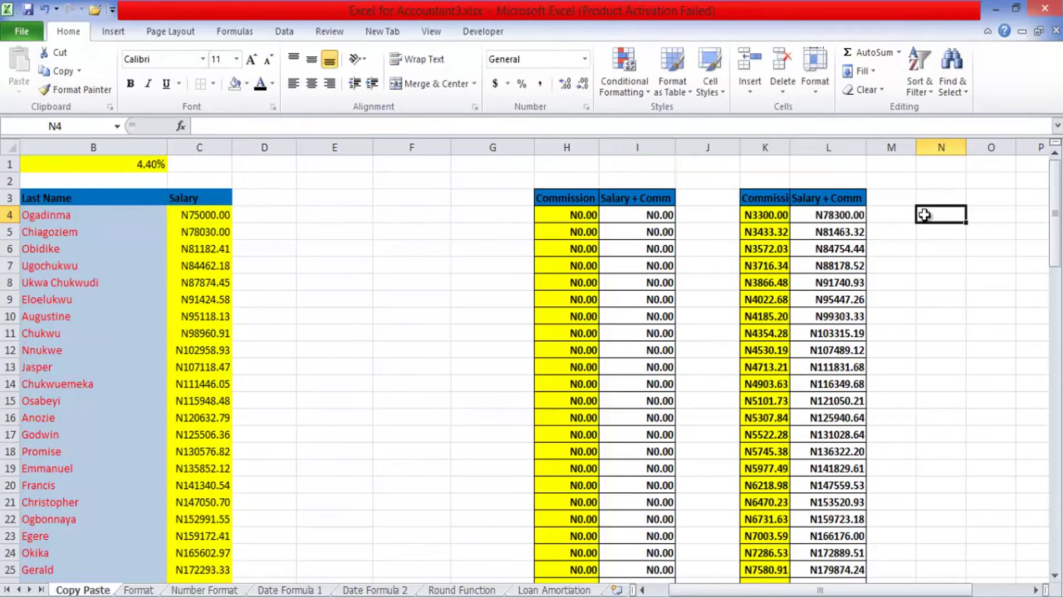
Undo the cut and paste that moved the Commission and Salary + Comm columns to K and L.
click(46, 10)
click(46, 10)
click(46, 10)
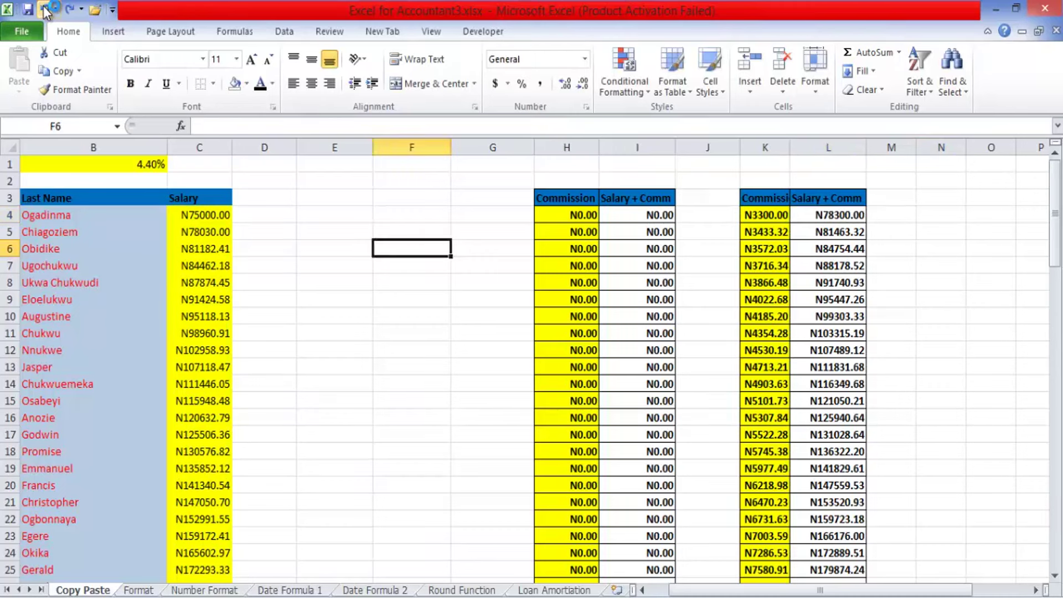
click(45, 10)
click(46, 10)
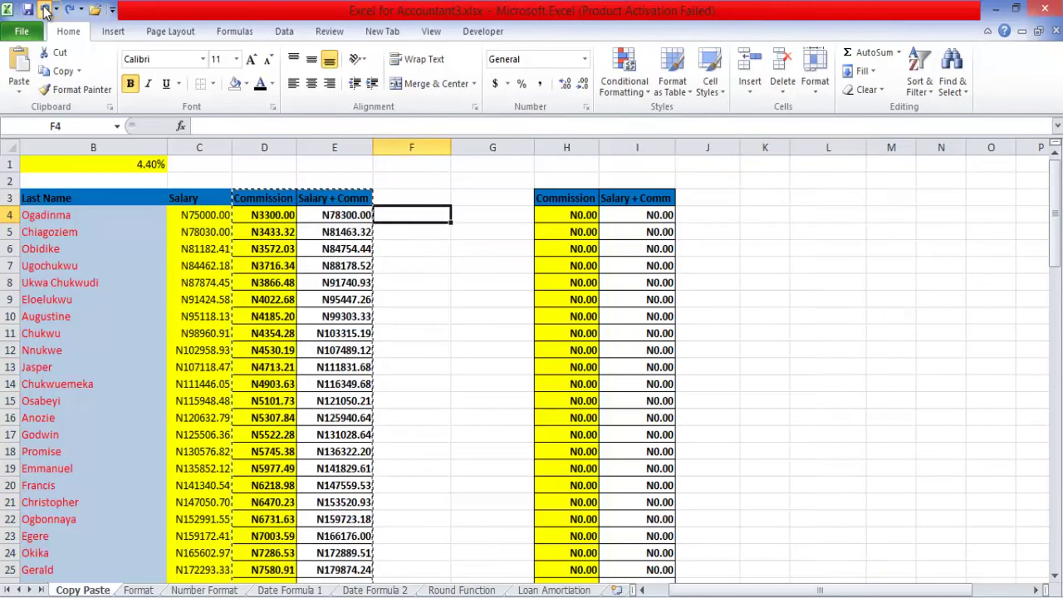
Undo the earlier paste in columns H and I, and return to the Copy Paste sheet with the copy selection cleared.
click(45, 10)
click(45, 10)
click(45, 10)
click(45, 10)
click(46, 10)
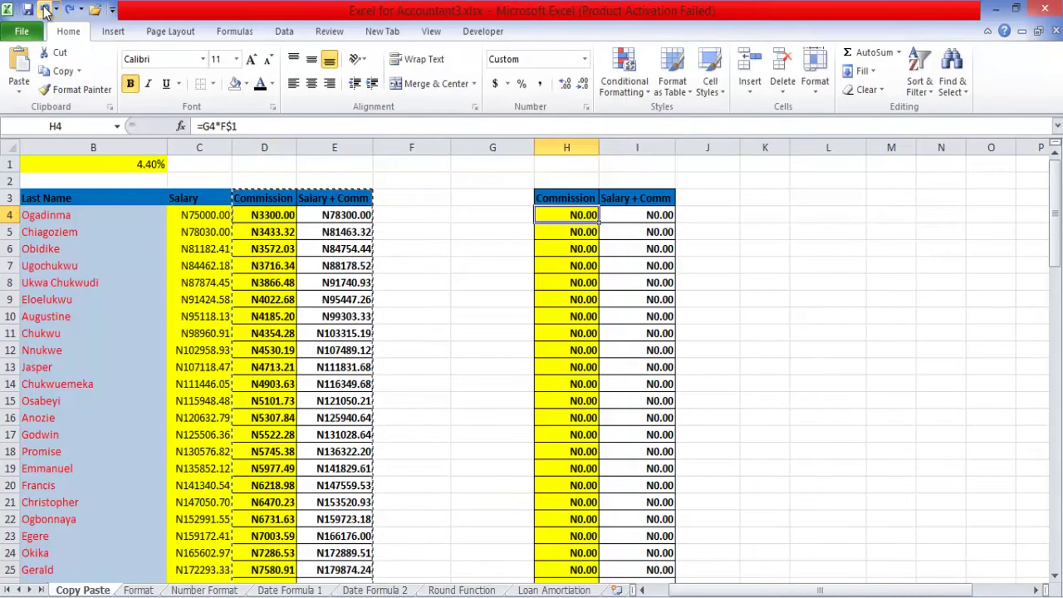
click(46, 10)
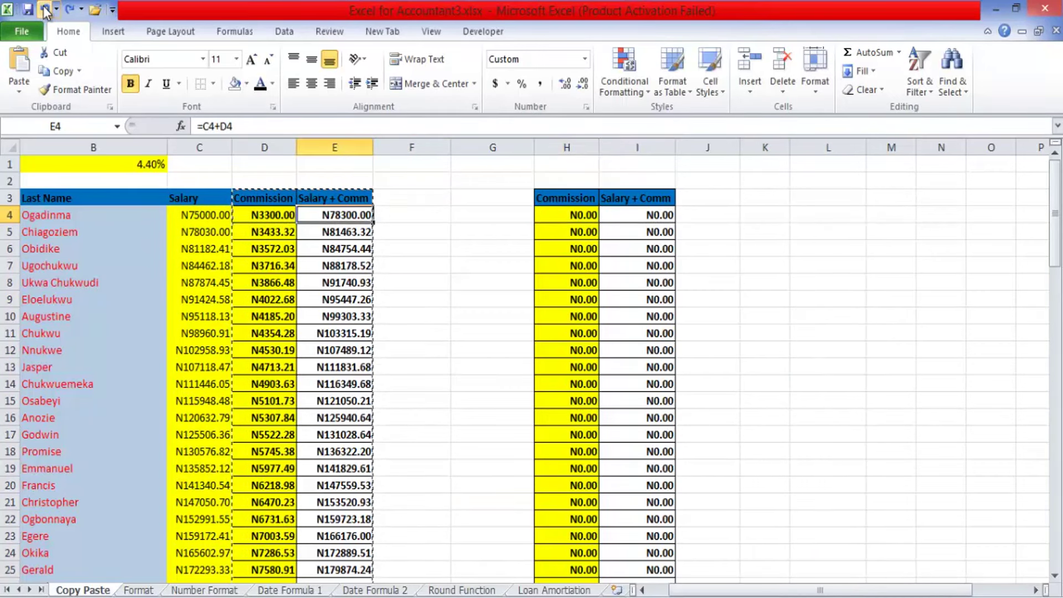
click(46, 10)
click(45, 10)
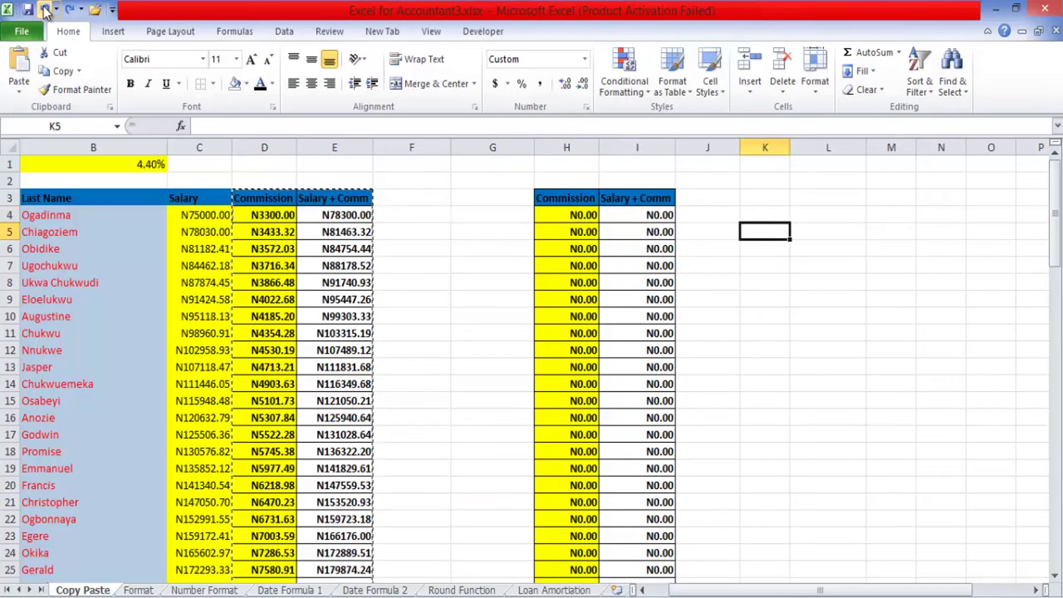
click(45, 10)
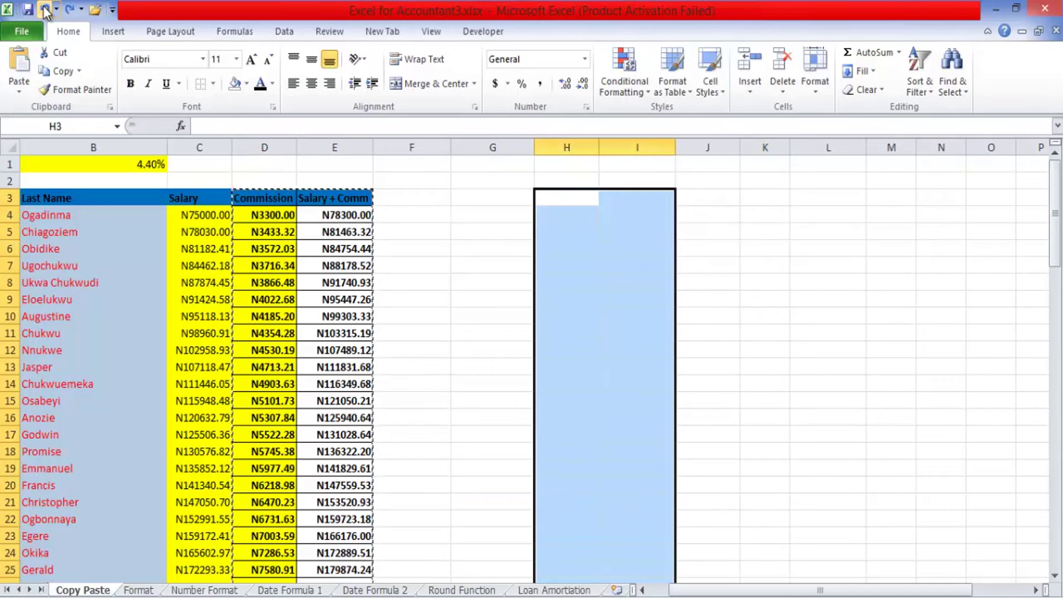
click(46, 10)
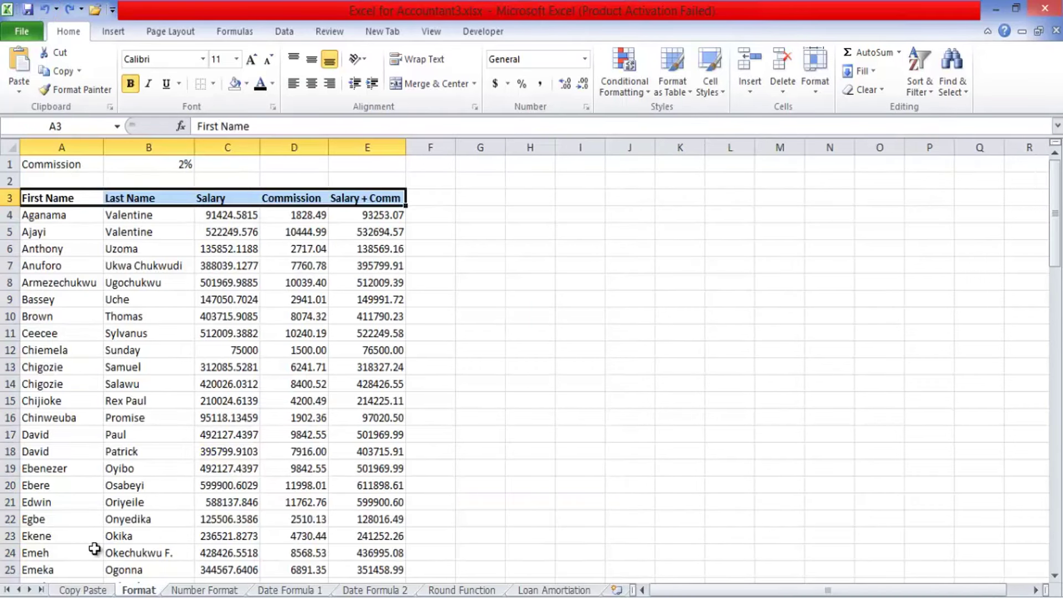
click(91, 590)
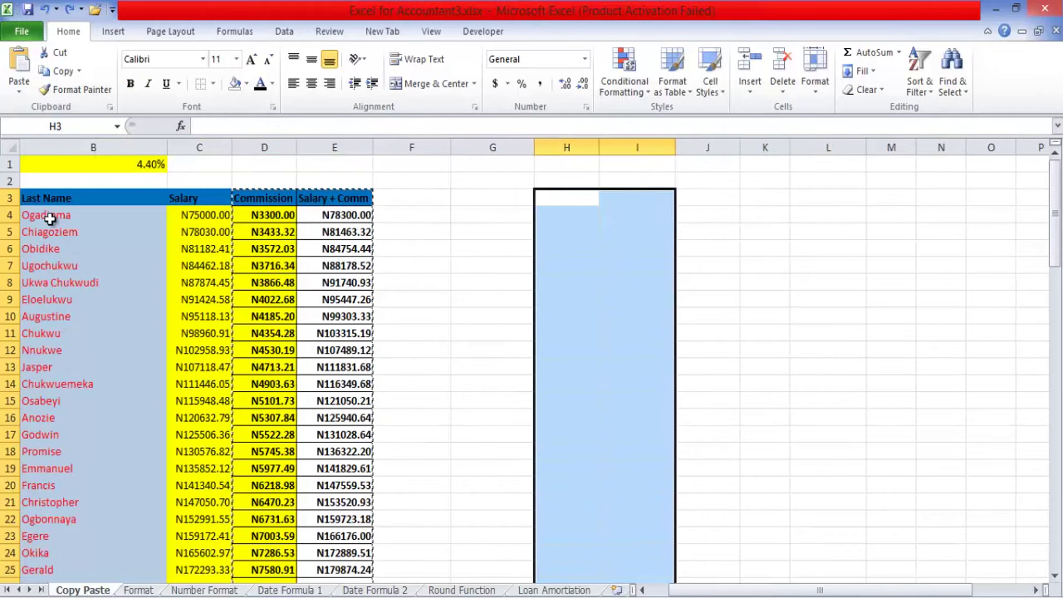
click(475, 233)
click(477, 211)
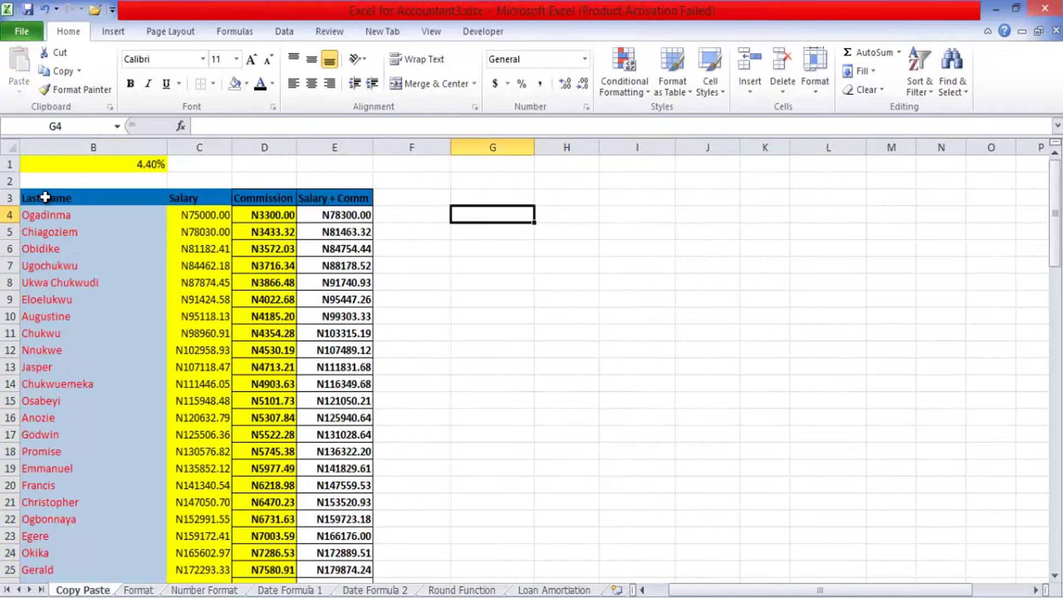
click(653, 592)
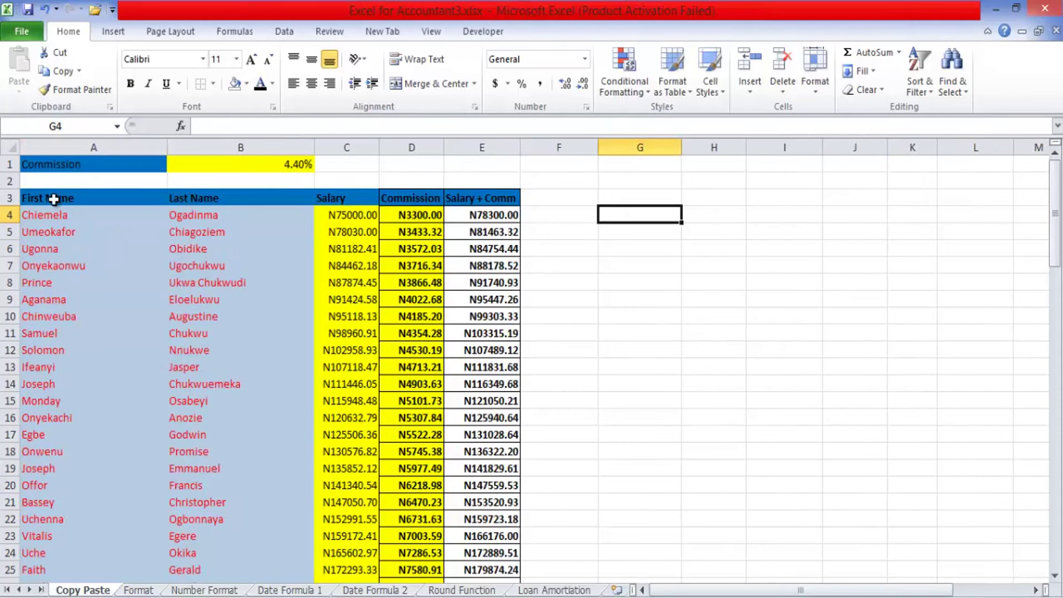
Copy the whole salary table from header cell A3 down to the last row in column E.
drag(52, 198, 492, 197)
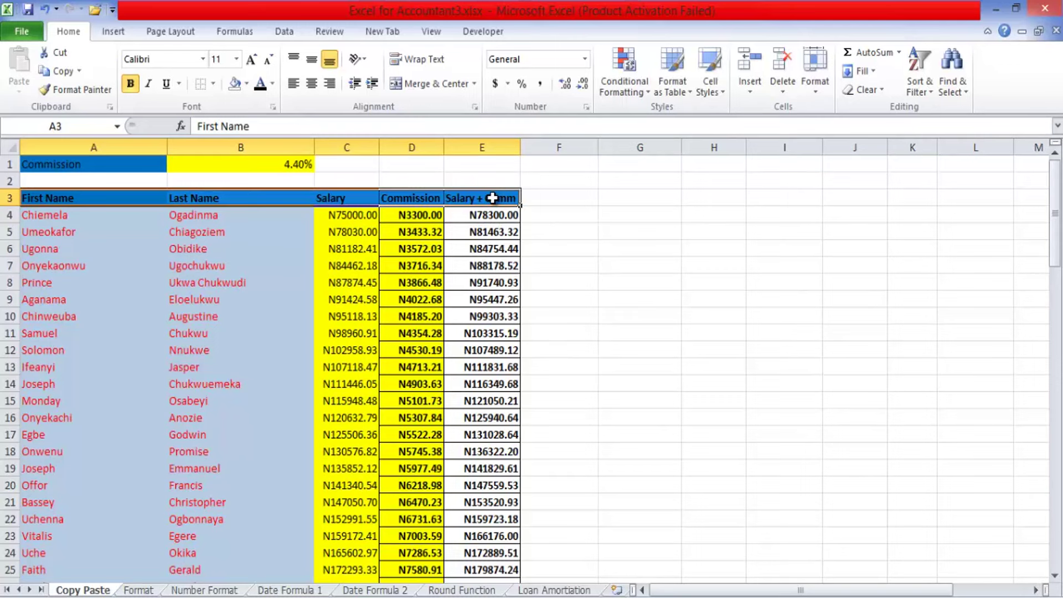
key(ctrl+shift+Down)
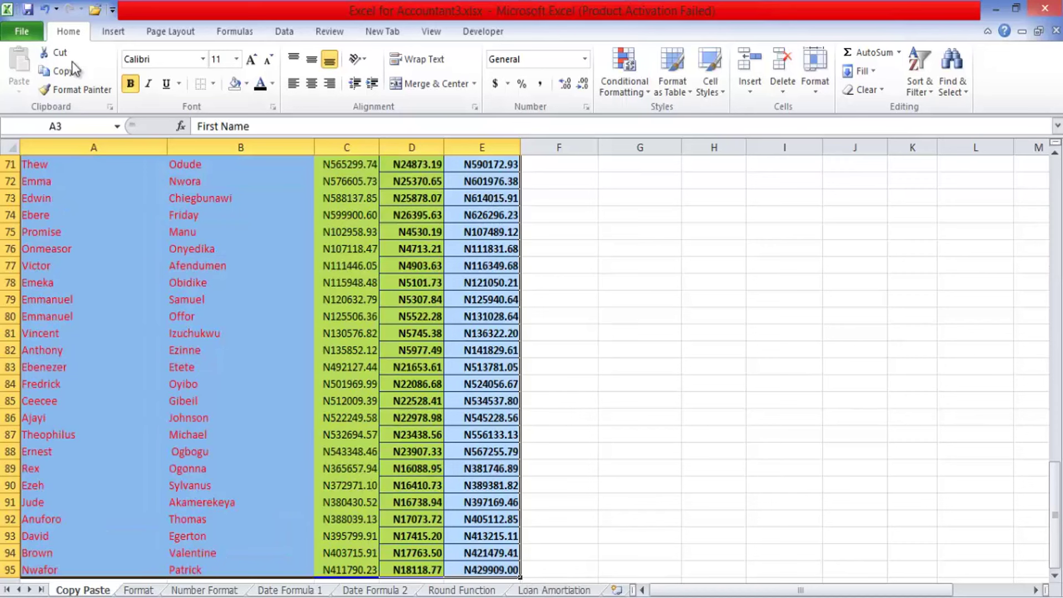
click(62, 72)
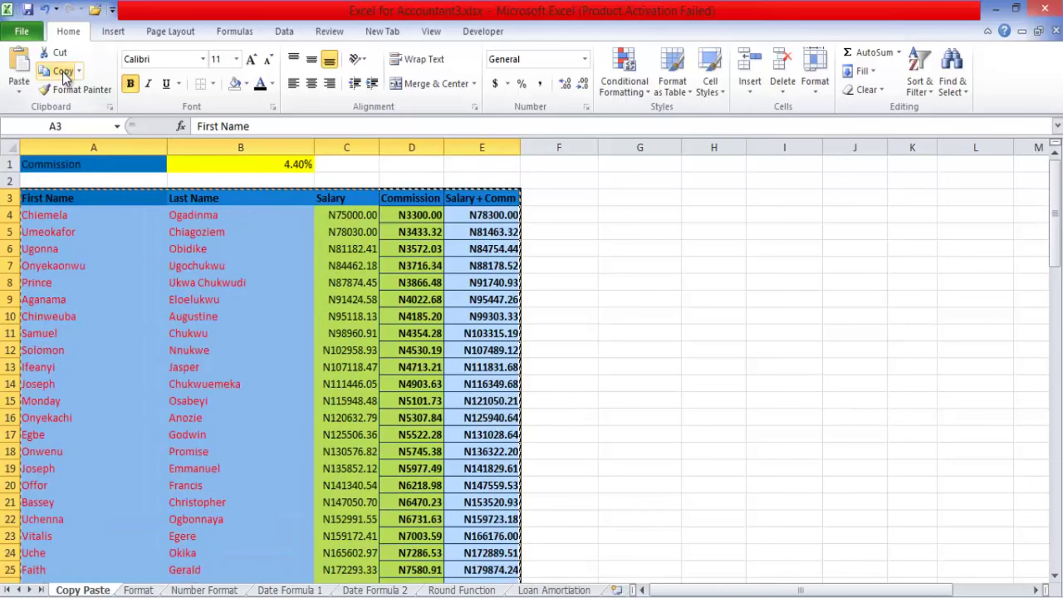
Paste the copied table with its formatting at H3, and auto-fit the pasted Commission column K.
click(19, 91)
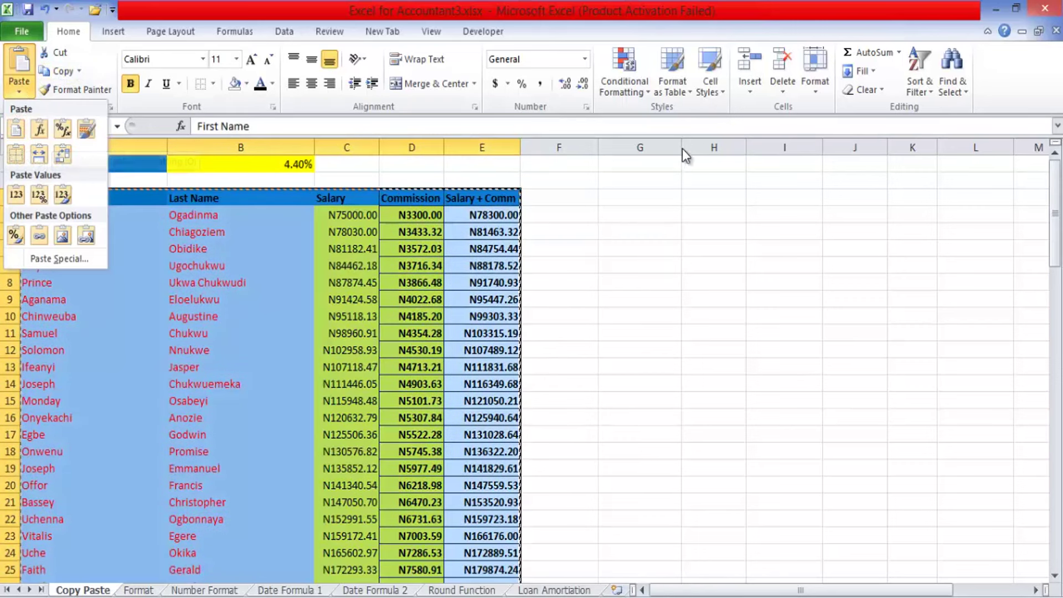
click(695, 196)
click(695, 196)
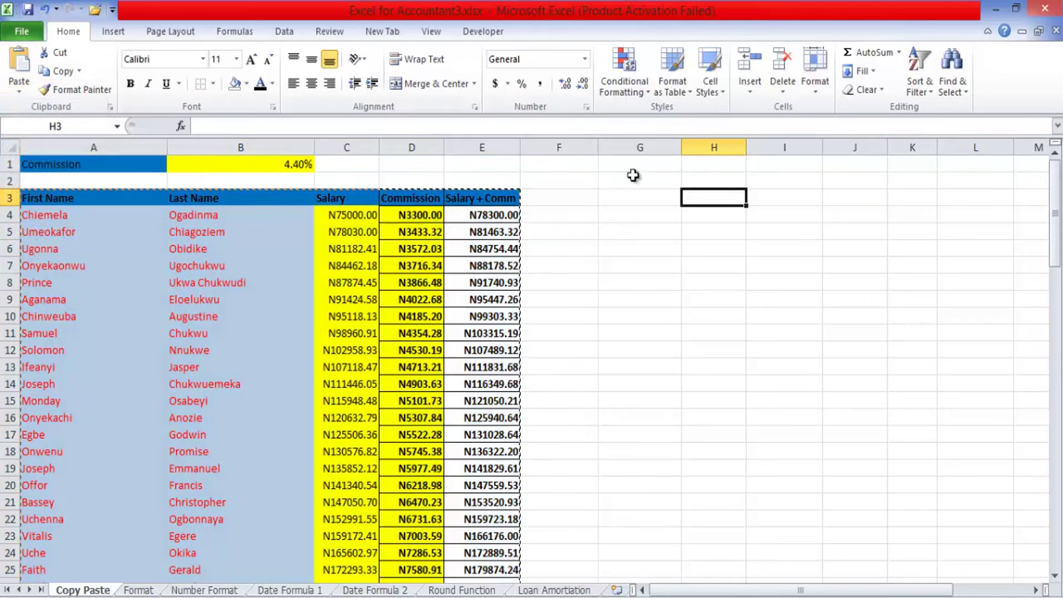
click(17, 91)
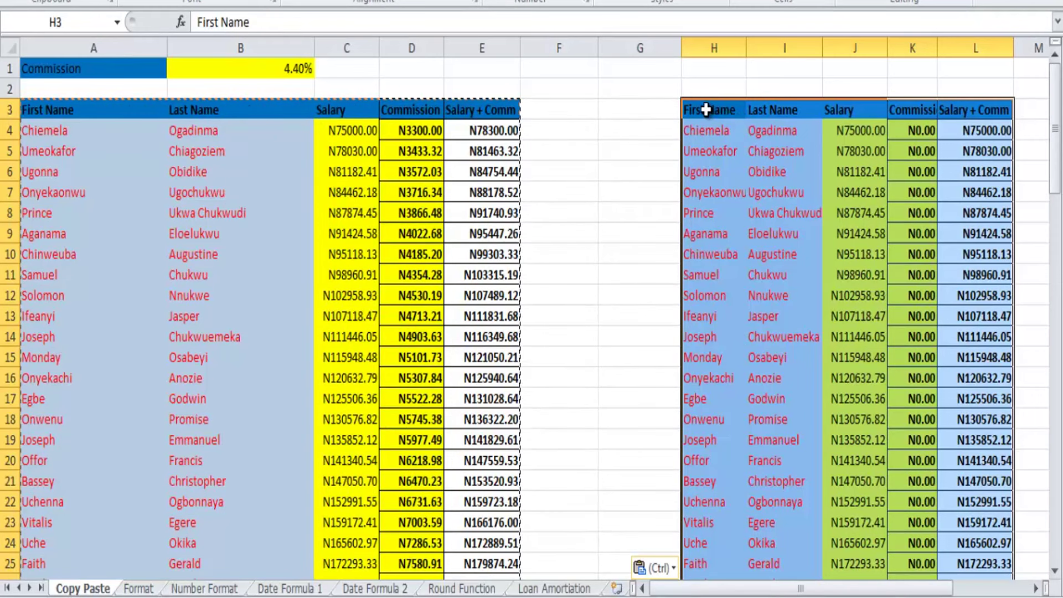
click(631, 122)
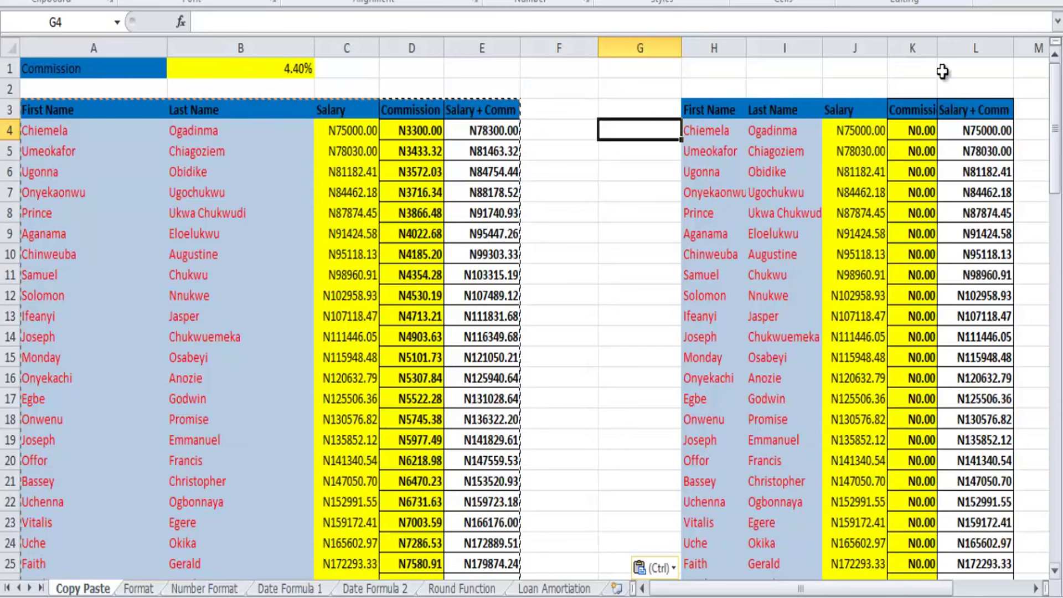
double_click(938, 48)
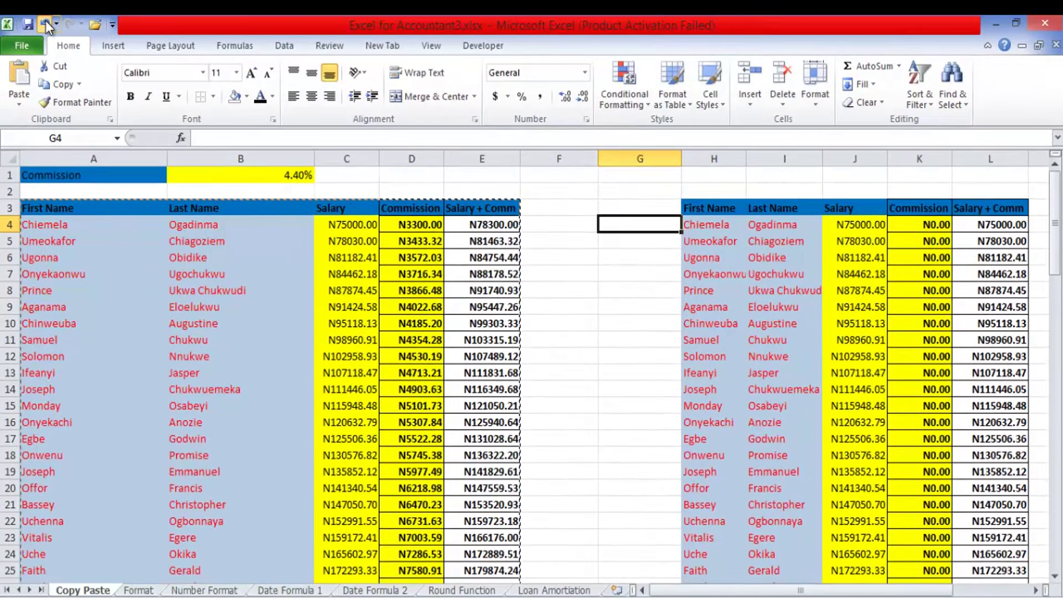
Undo the column width adjustment and the full table paste at H3.
click(45, 21)
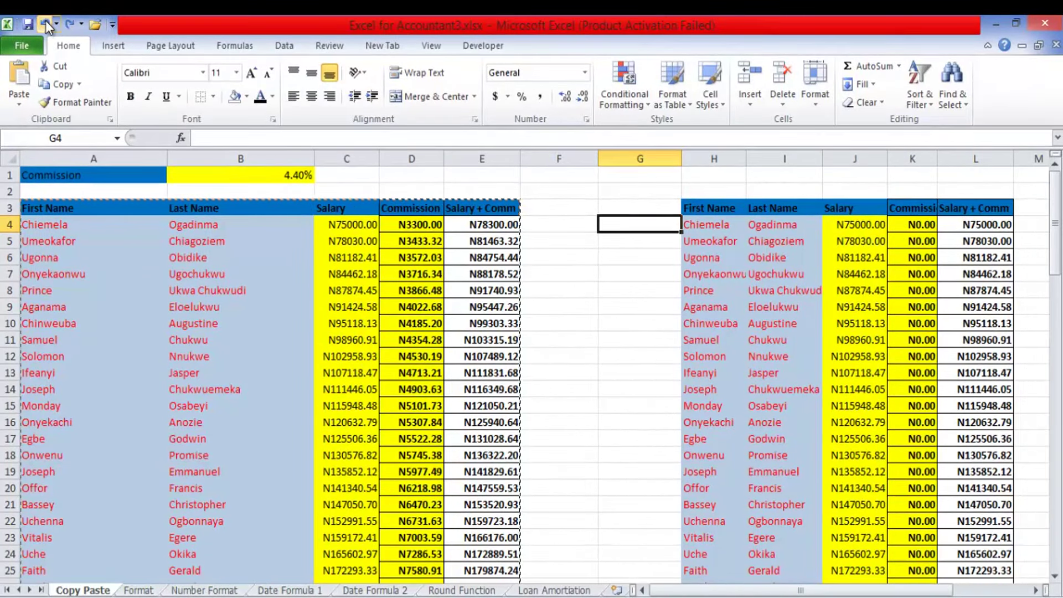
click(45, 21)
click(46, 21)
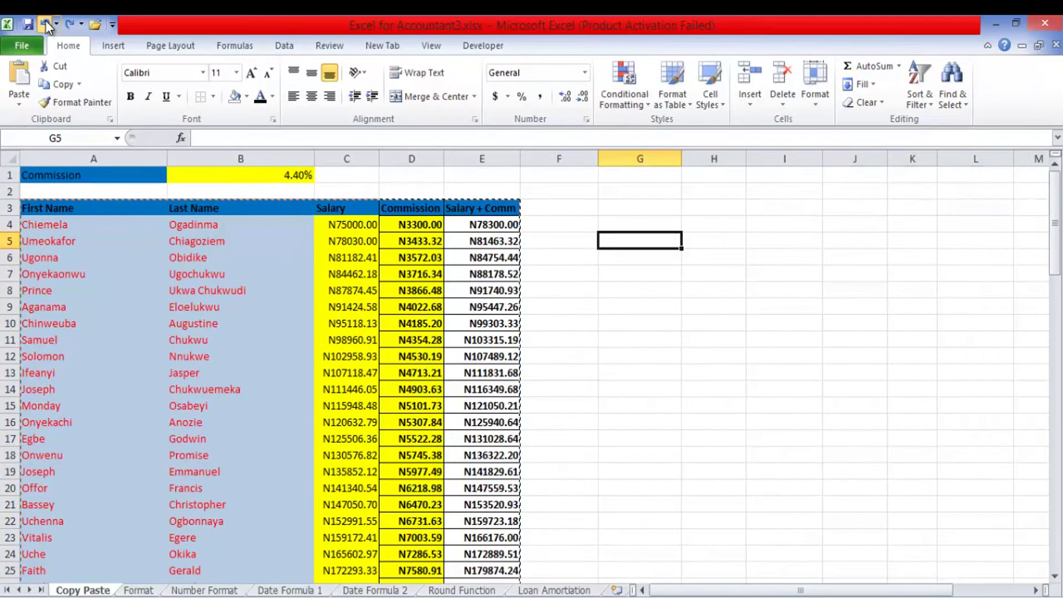
Paste the copied table at H3 using the Formulas paste option, and display the paste options again.
click(716, 211)
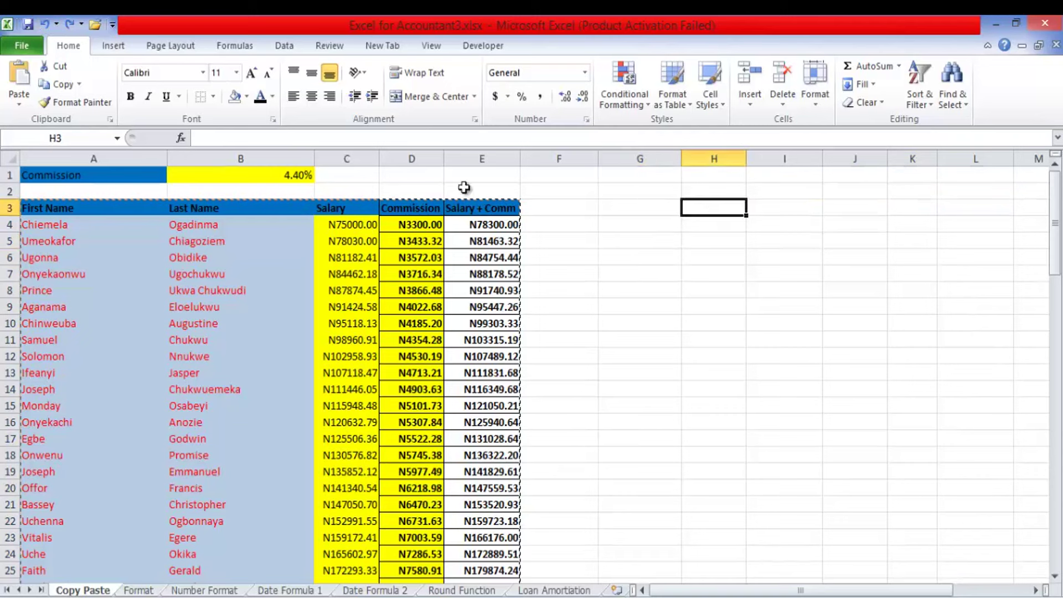
click(17, 103)
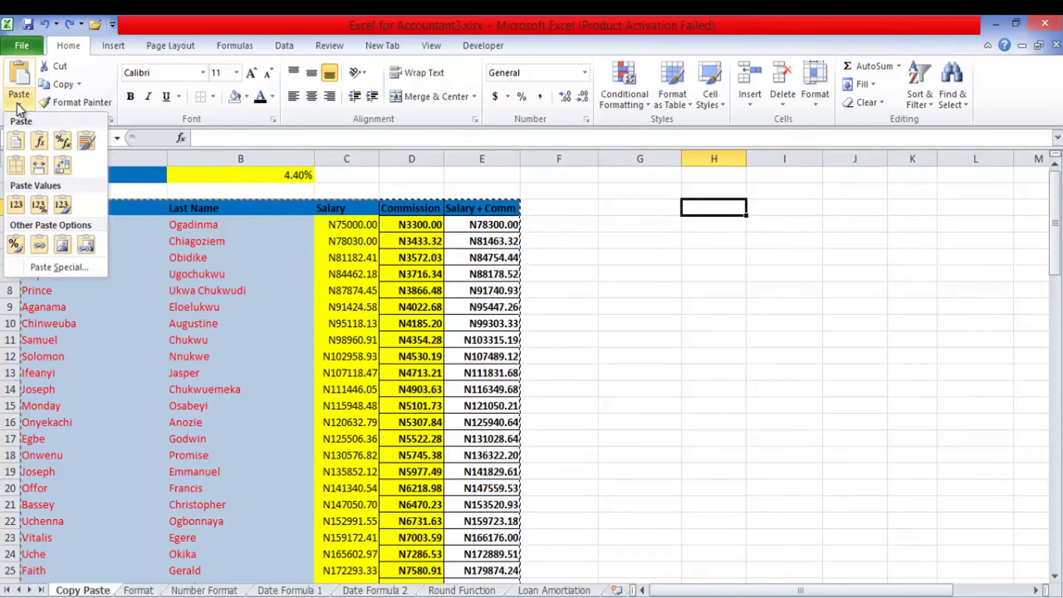
click(39, 142)
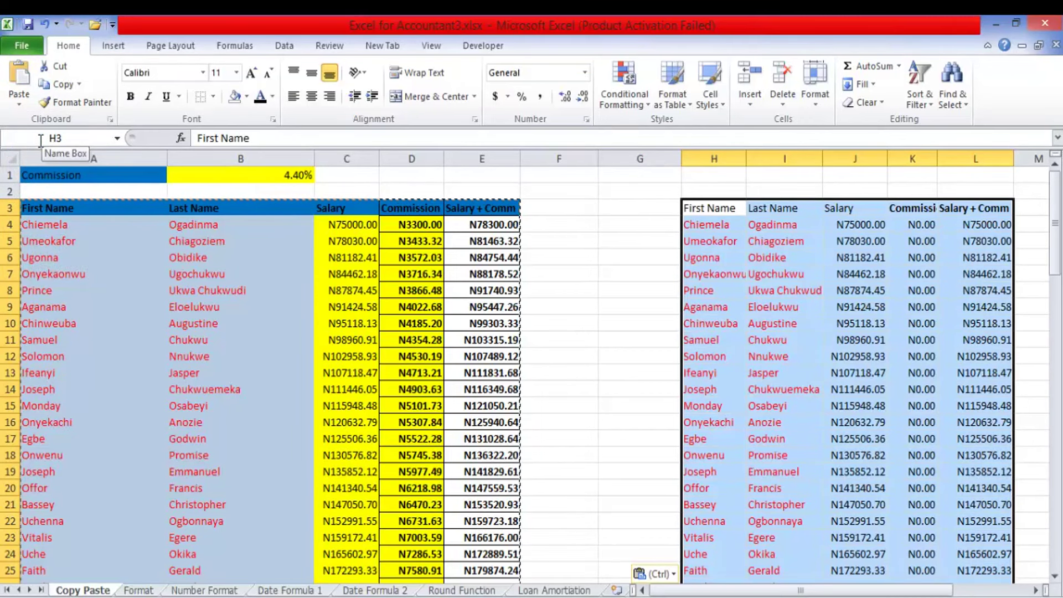
click(18, 107)
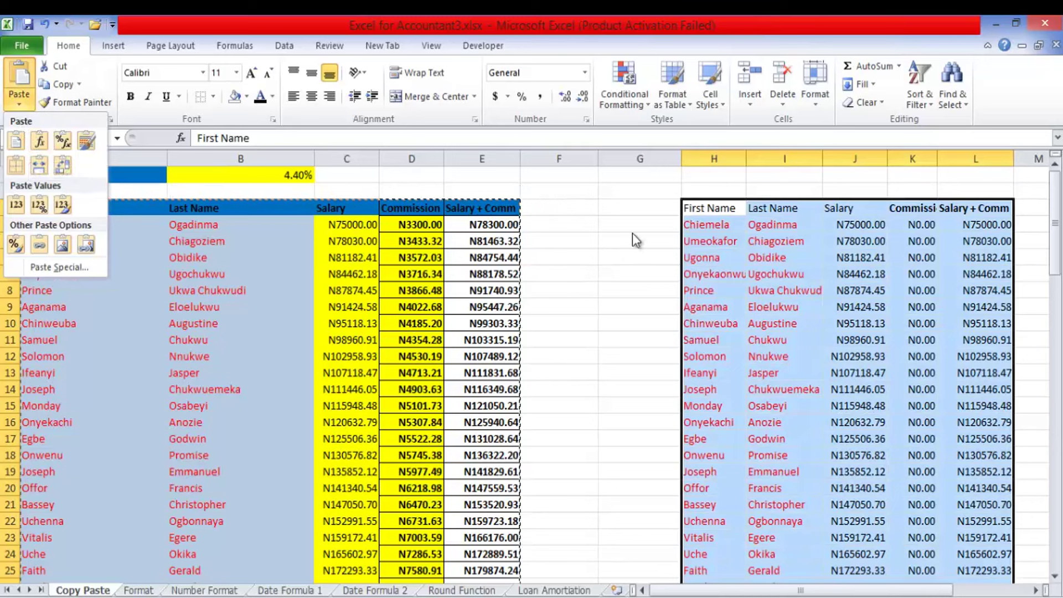
Examine the formulas in the first Commission and Salary + Comm cells, K4 and L4, of the pasted table.
click(629, 224)
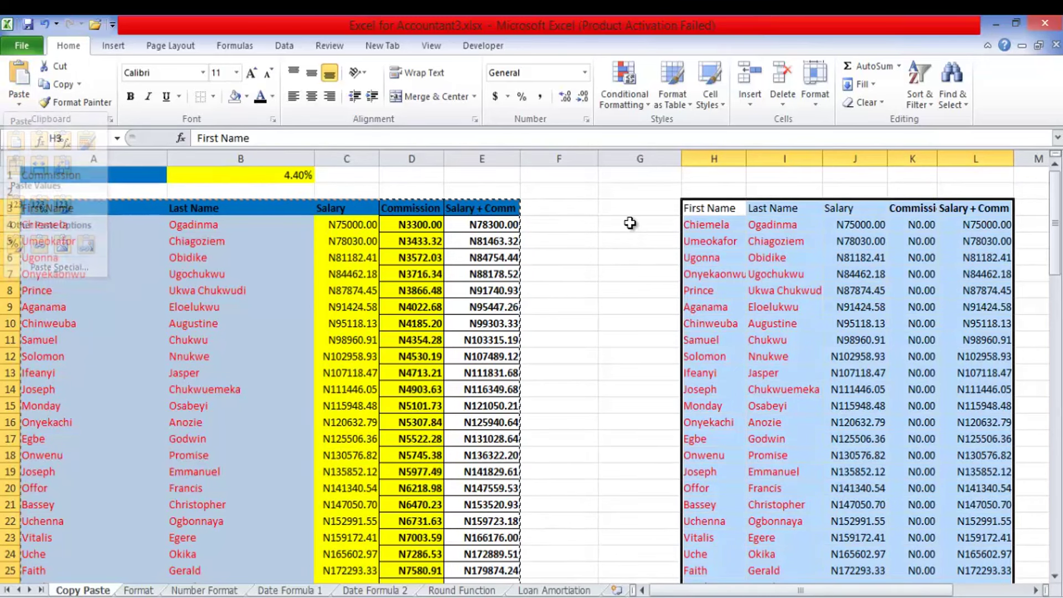
click(632, 224)
click(919, 222)
text(=J4*I$1)
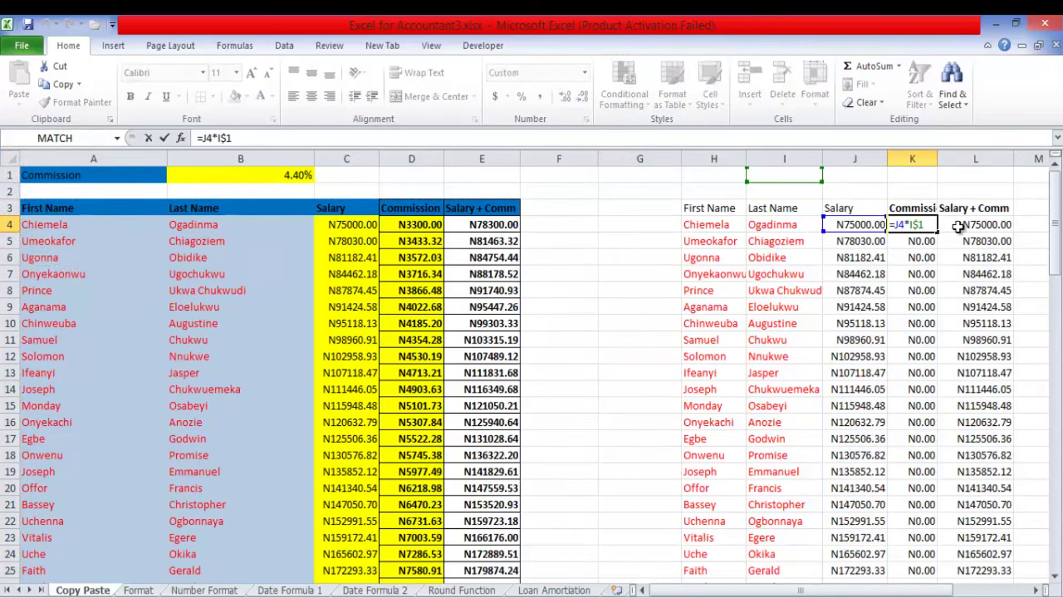
double_click(978, 225)
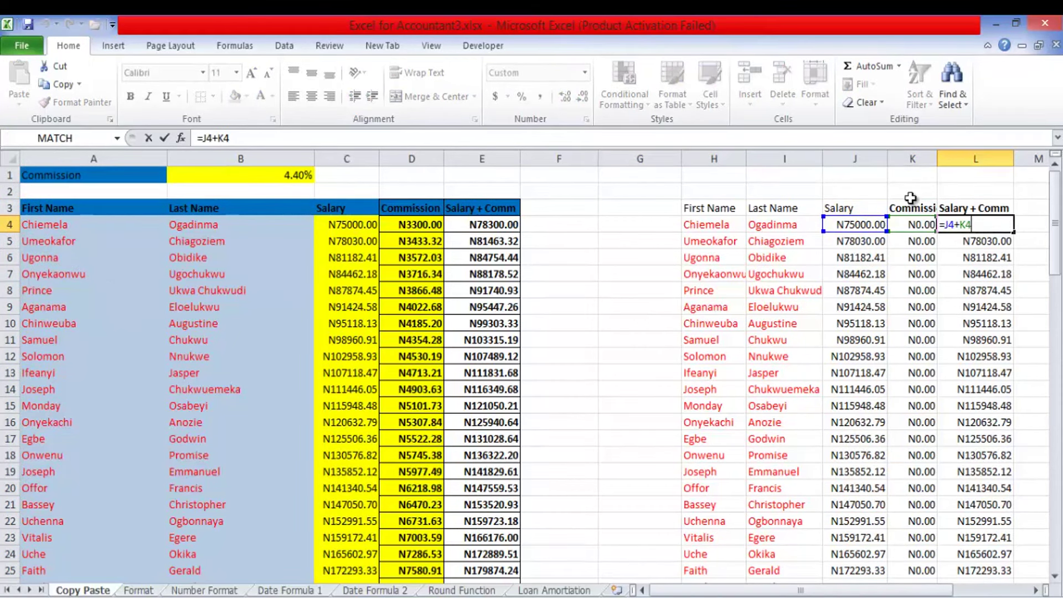
click(904, 191)
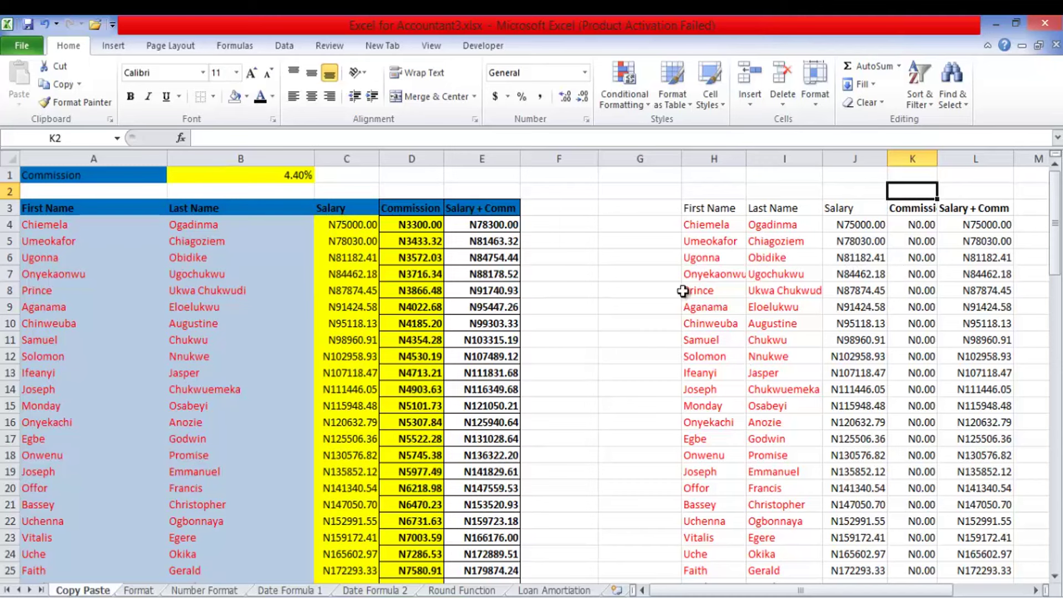
On the Format sheet, clear all Commission and Salary + Comm values from D4:E4 down to the last row, keeping the headers.
click(137, 590)
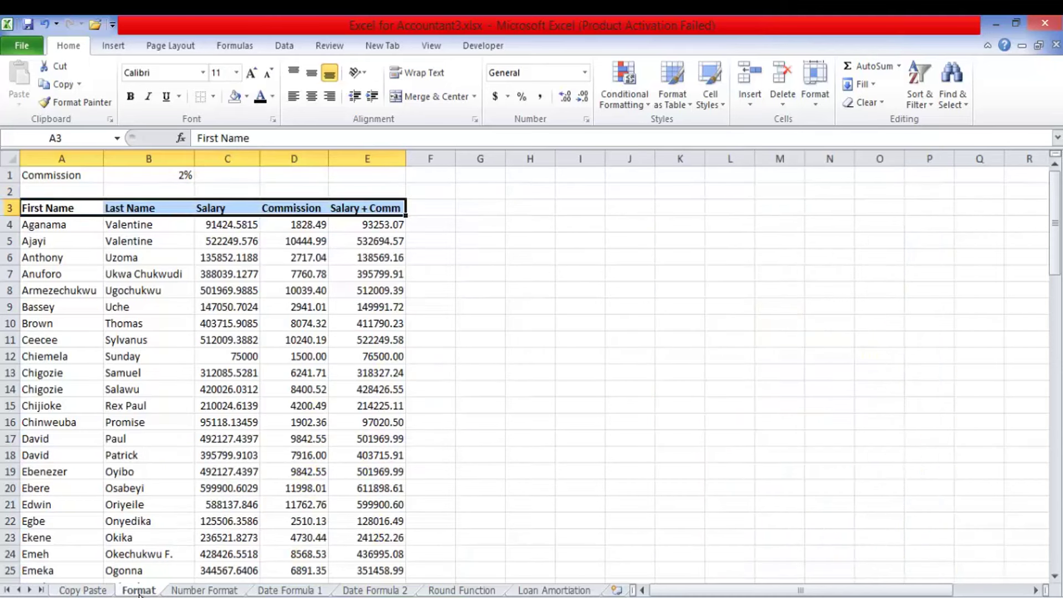
click(476, 350)
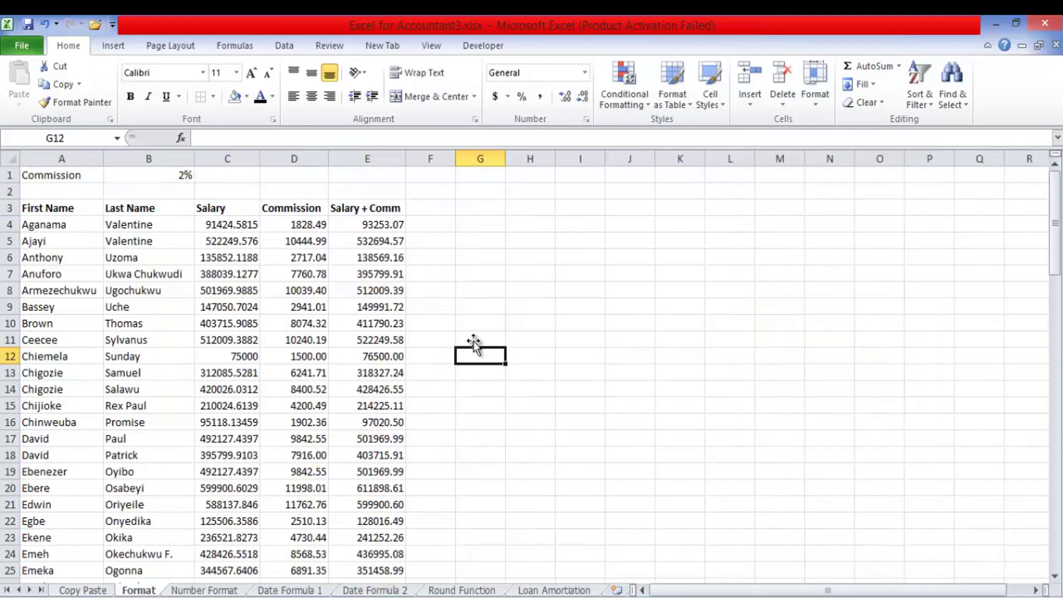
click(387, 258)
click(296, 222)
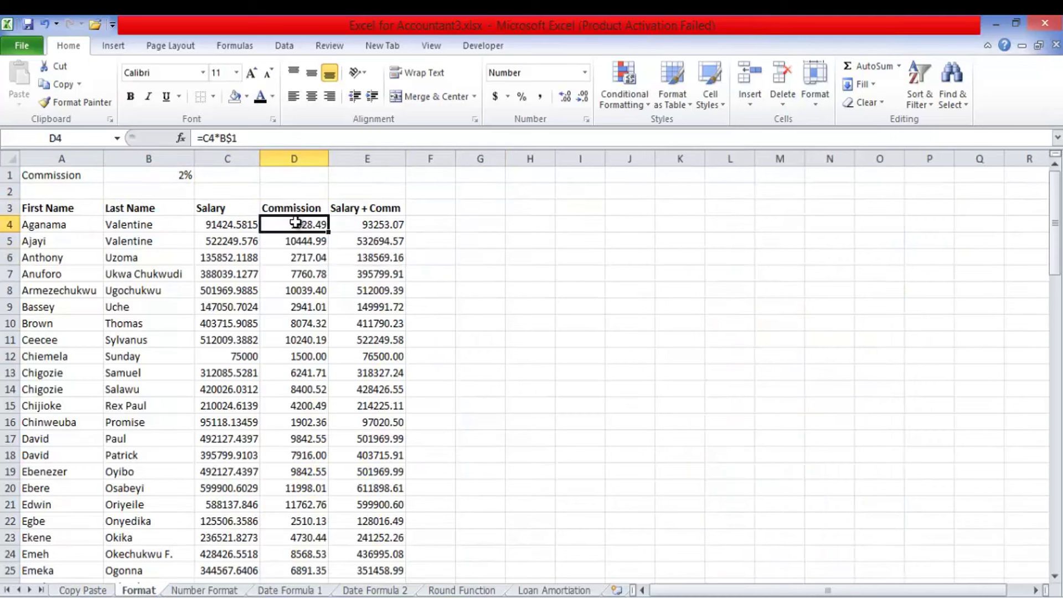
drag(296, 222, 369, 226)
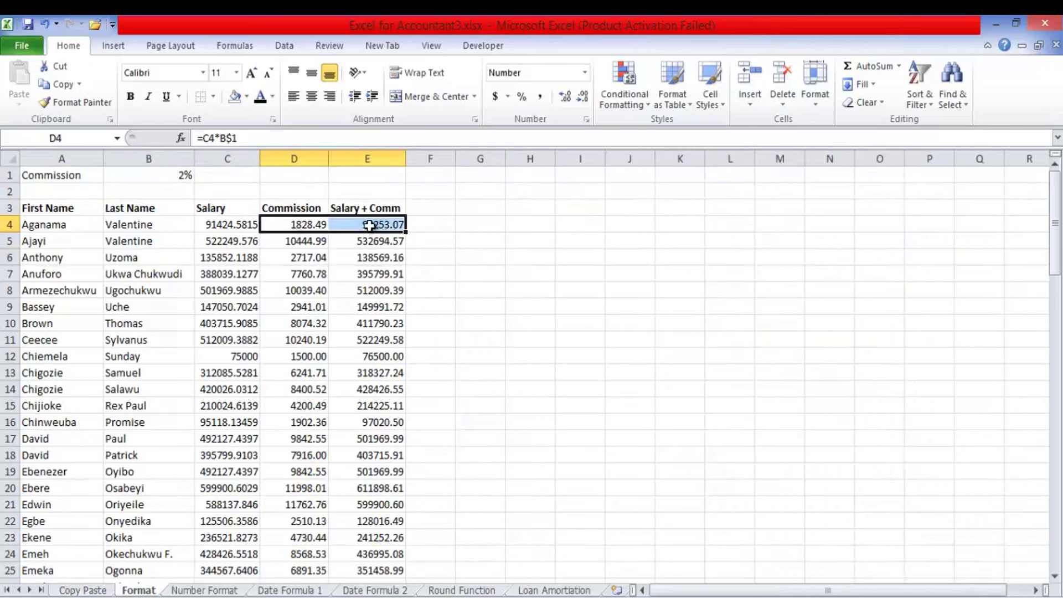
key(ctrl+shift+Down)
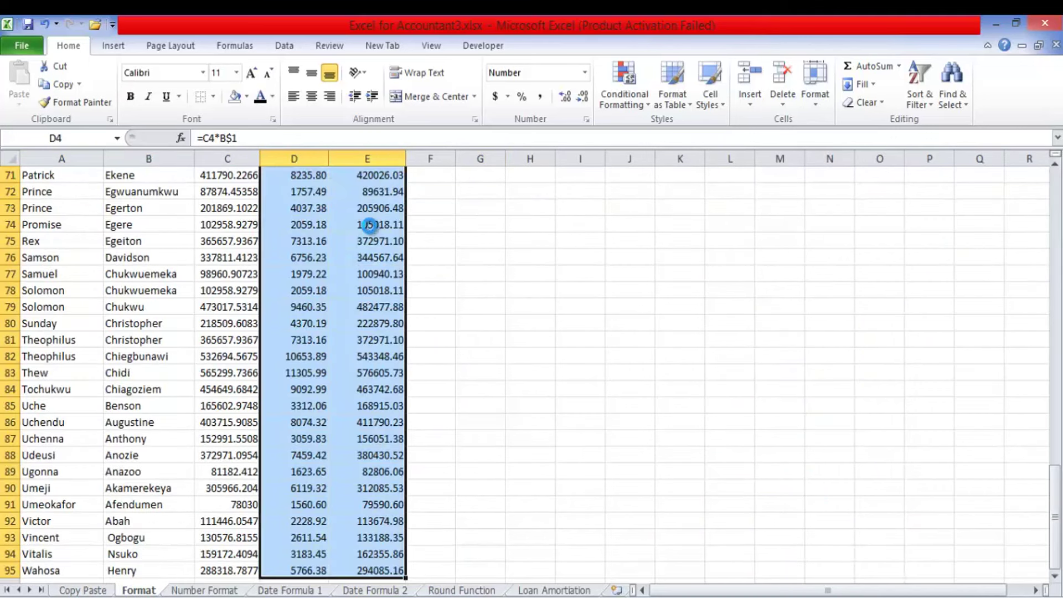
key(Delete)
click(425, 239)
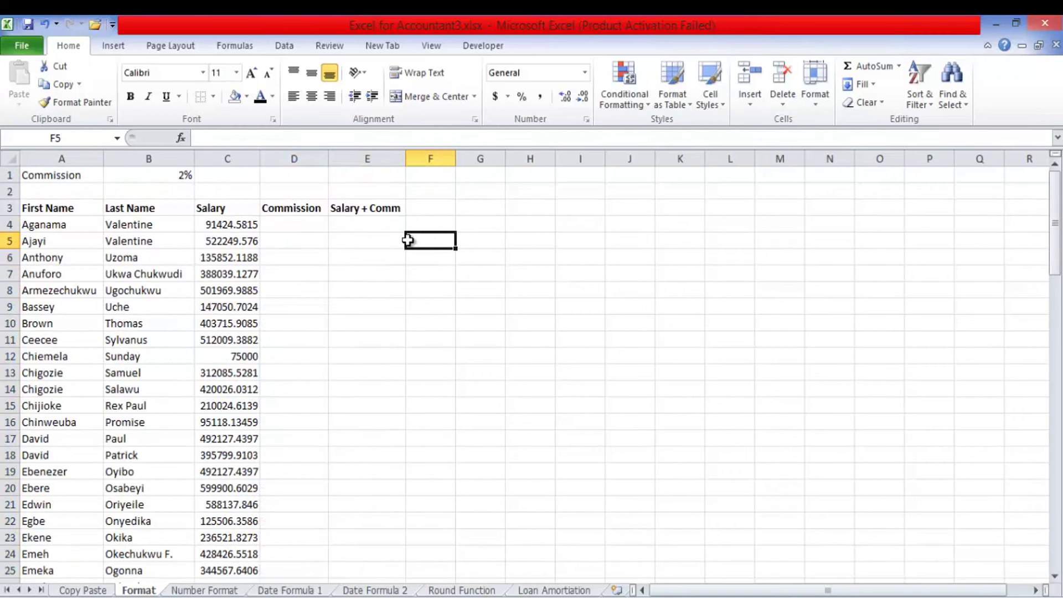
click(95, 591)
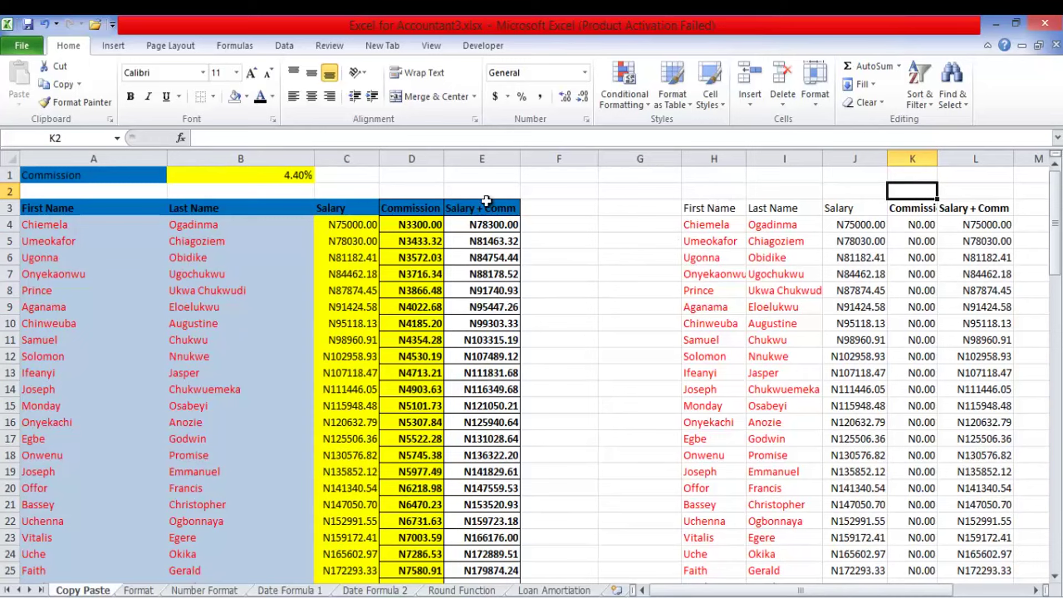
drag(405, 224, 478, 221)
key(ctrl+c)
key(ctrl+shift+Down)
click(19, 103)
click(42, 146)
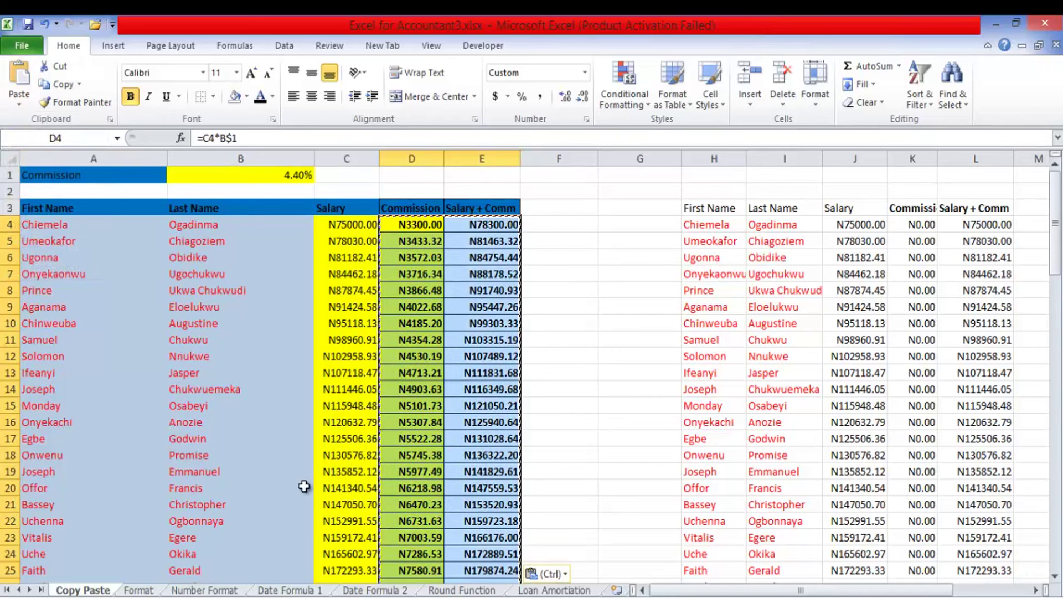
click(140, 590)
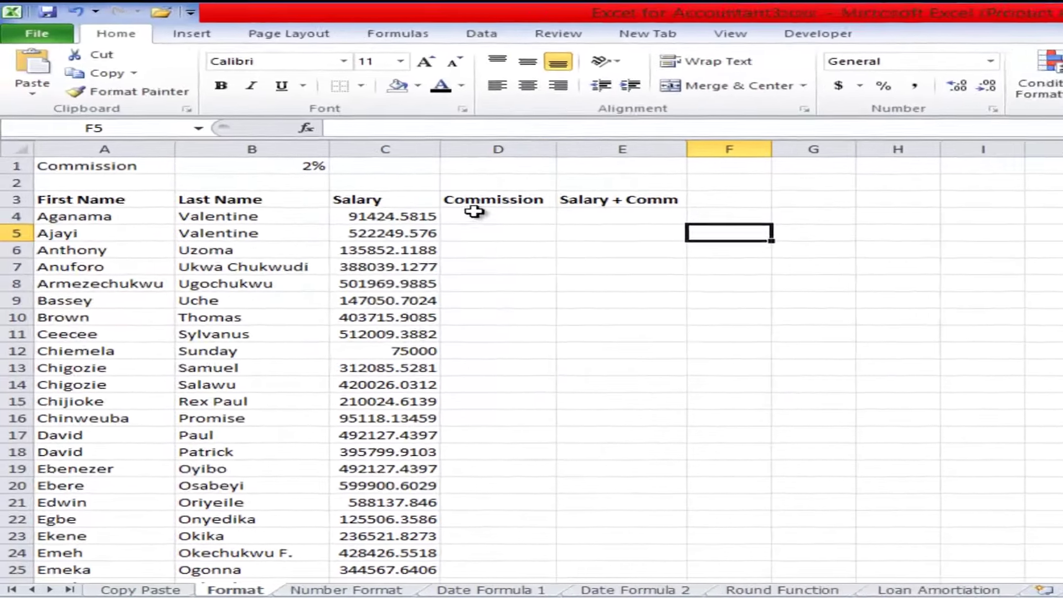
click(280, 224)
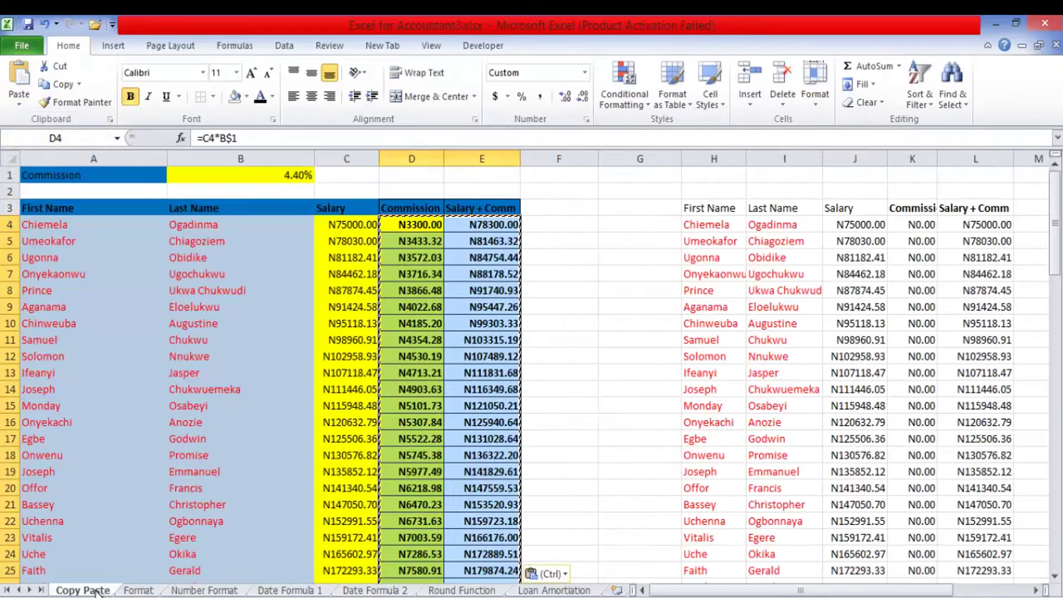
double_click(585, 405)
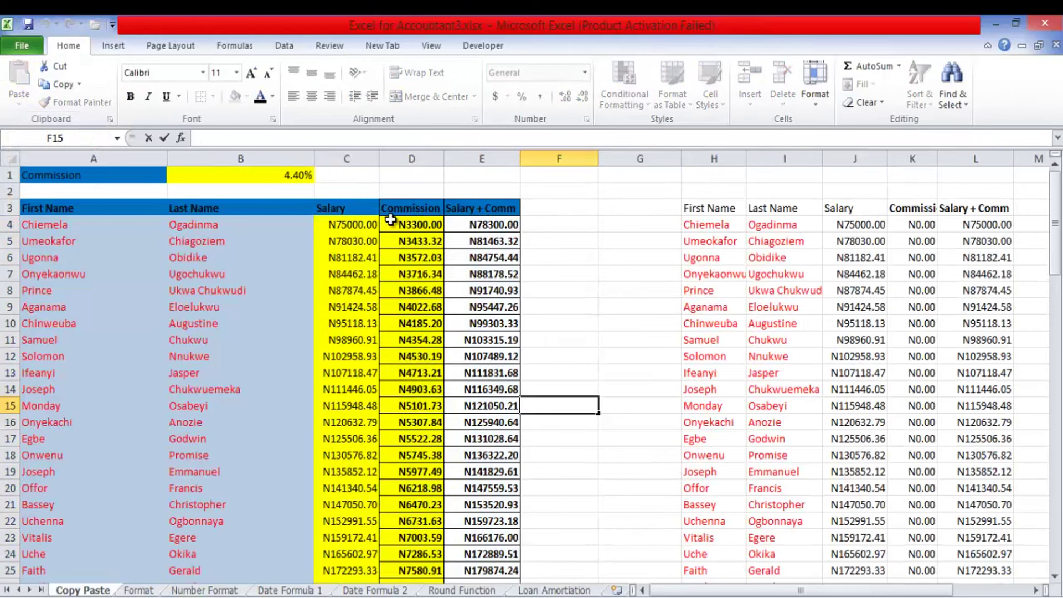
Copy the Commission and Salary + Comm data from row 4 down on the Copy Paste sheet, and paste it as Formulas at D4 of the Format sheet.
drag(398, 224, 474, 222)
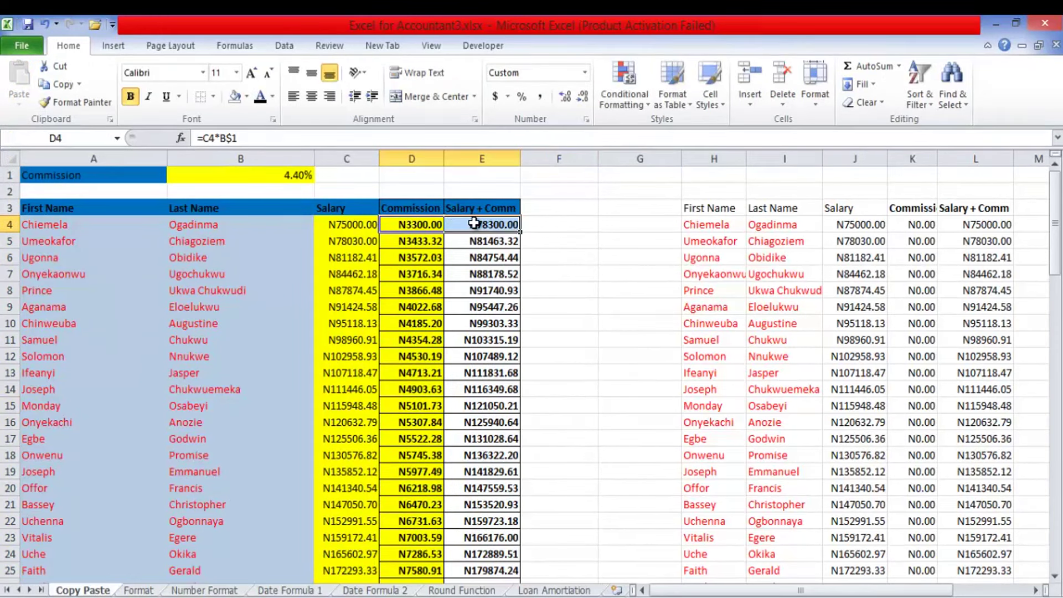
key(ctrl+shift+Down)
click(66, 83)
key(ctrl+BackSpace)
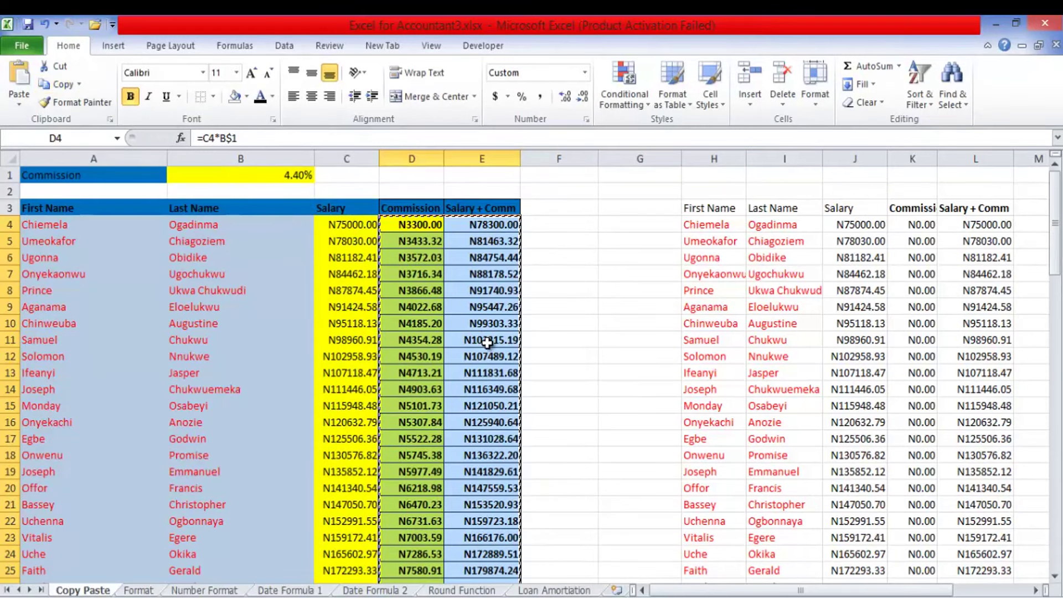
click(139, 591)
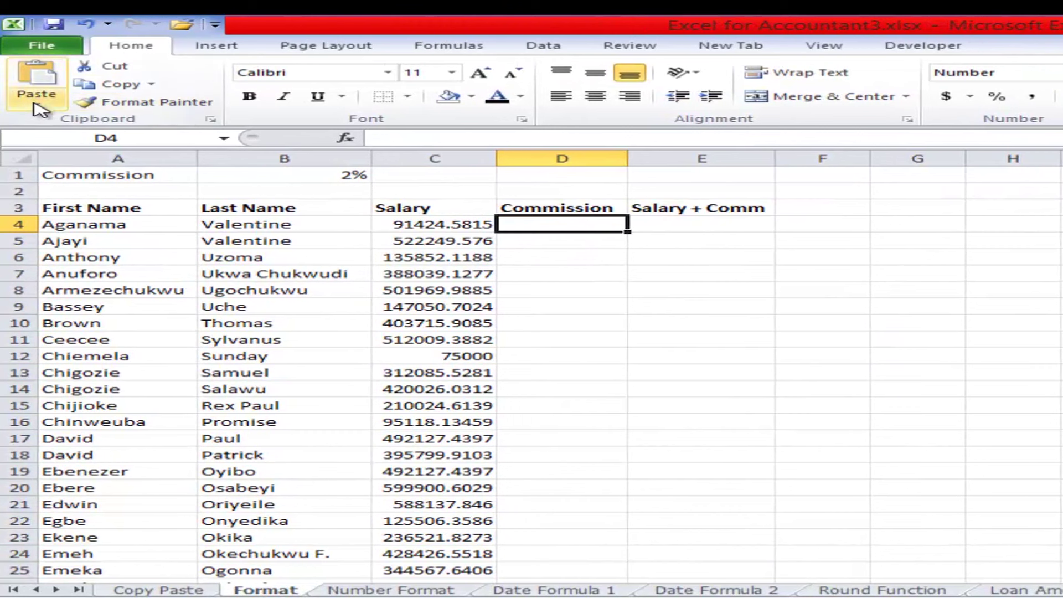
click(34, 104)
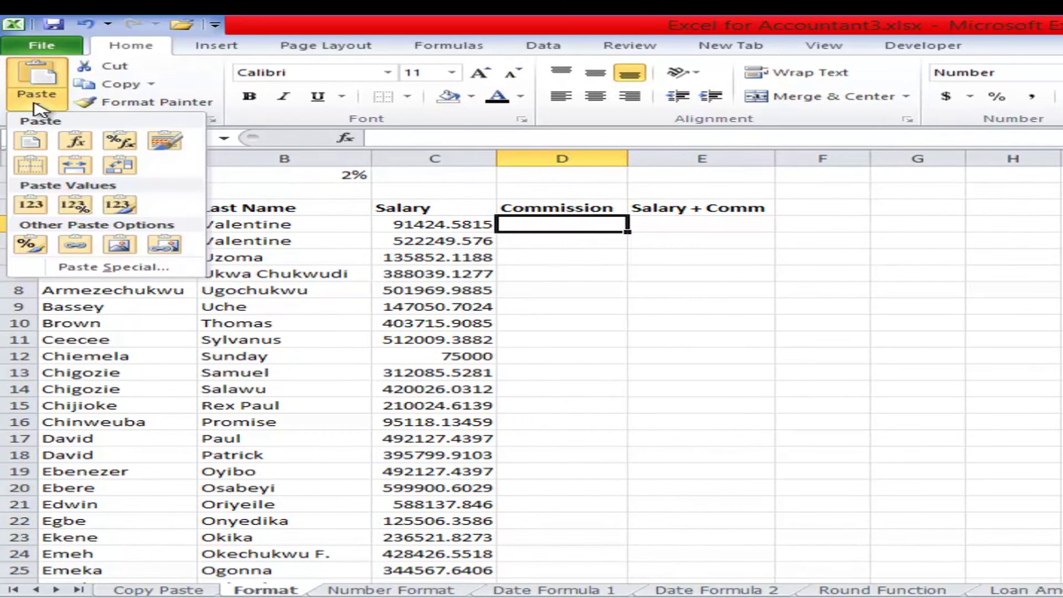
click(77, 142)
click(1060, 257)
Examine the pasted formulas in D4 and E4 of the Format sheet, leaving both unchanged.
double_click(581, 220)
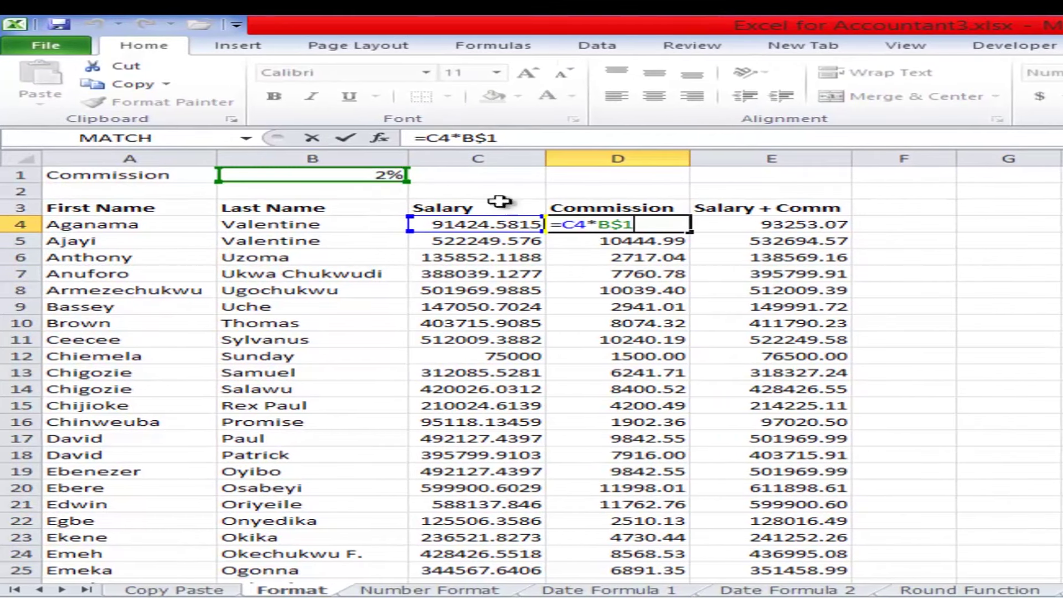
key(Return)
double_click(795, 222)
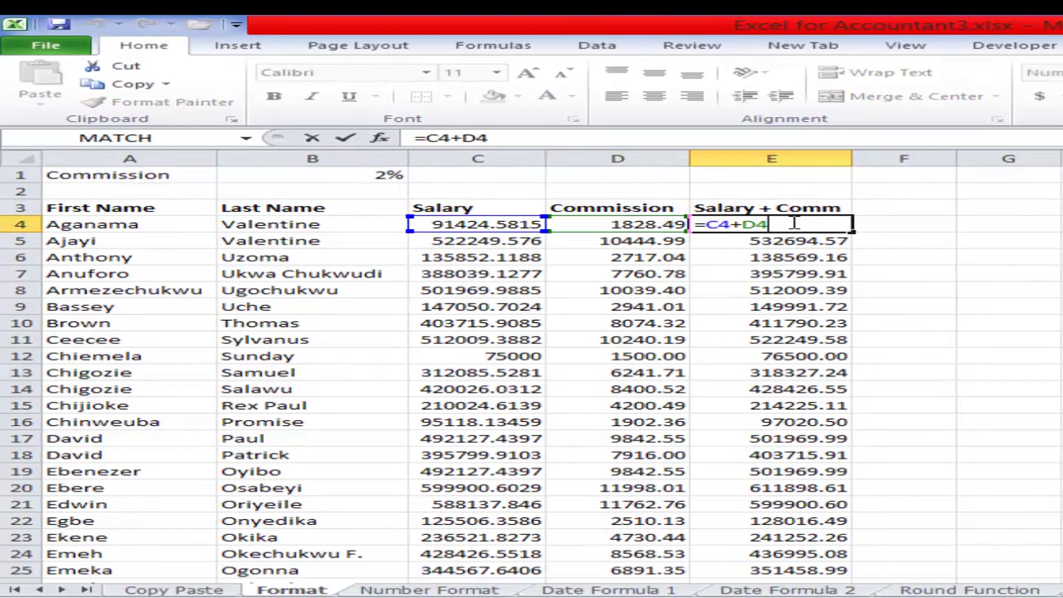
key(Return)
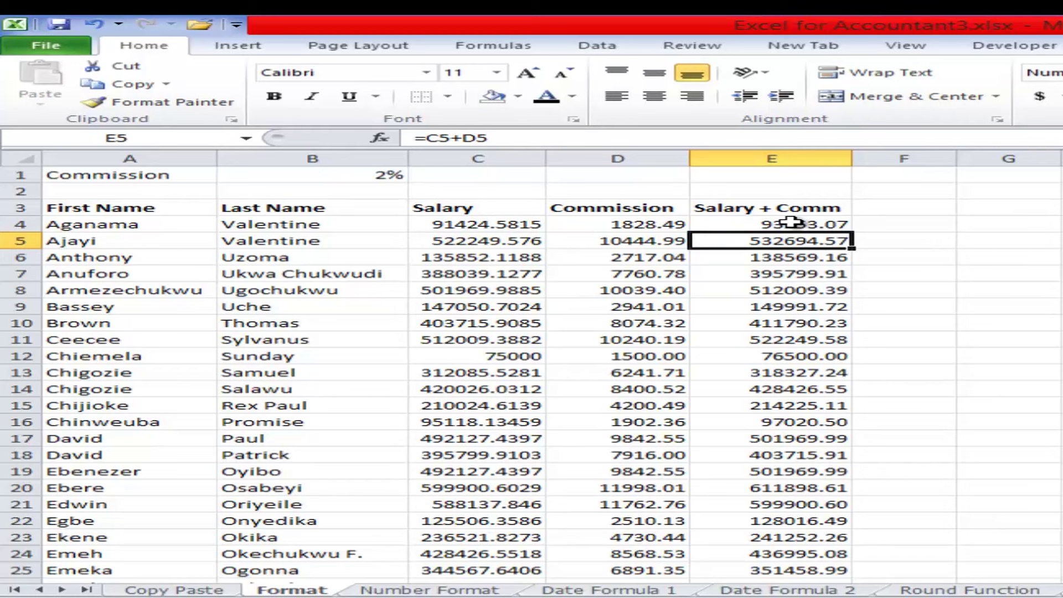
On the Copy Paste sheet, clear the contents of the pasted table from H3:L3 down to its last row.
click(222, 590)
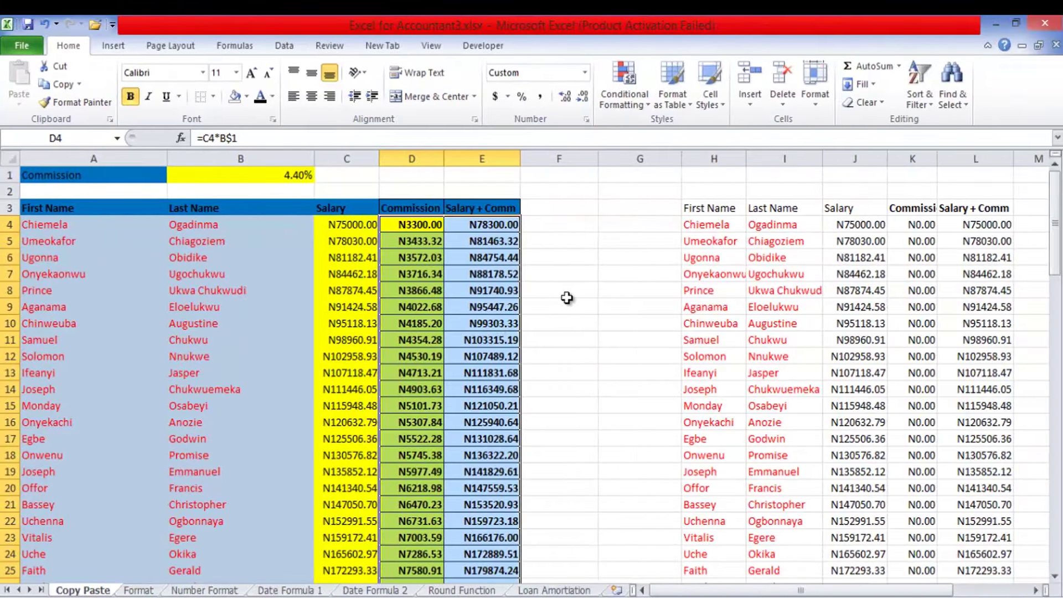
drag(711, 208, 968, 207)
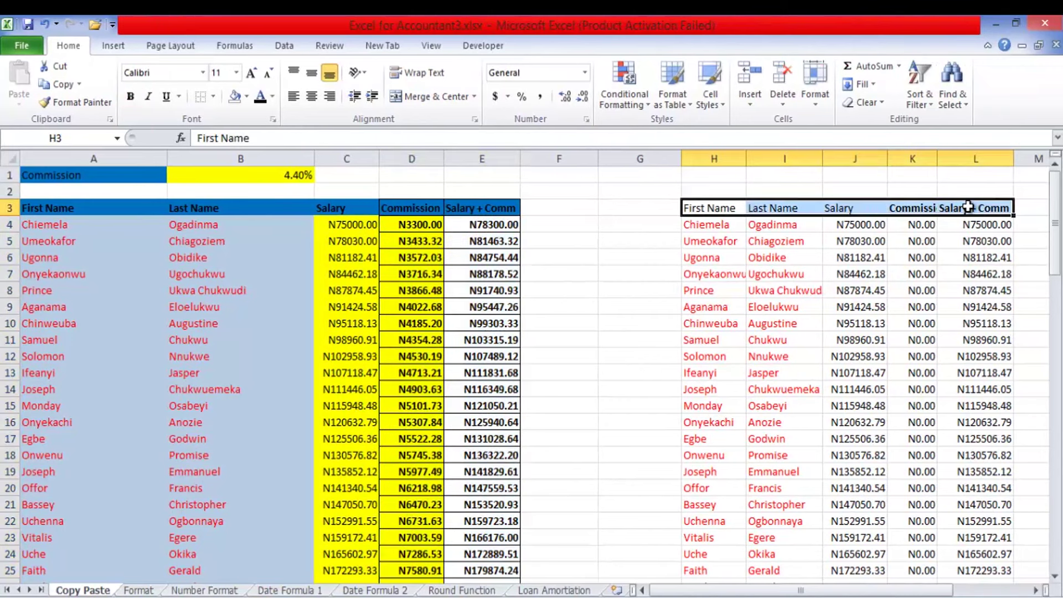
key(ctrl+shift+Down)
key(Delete)
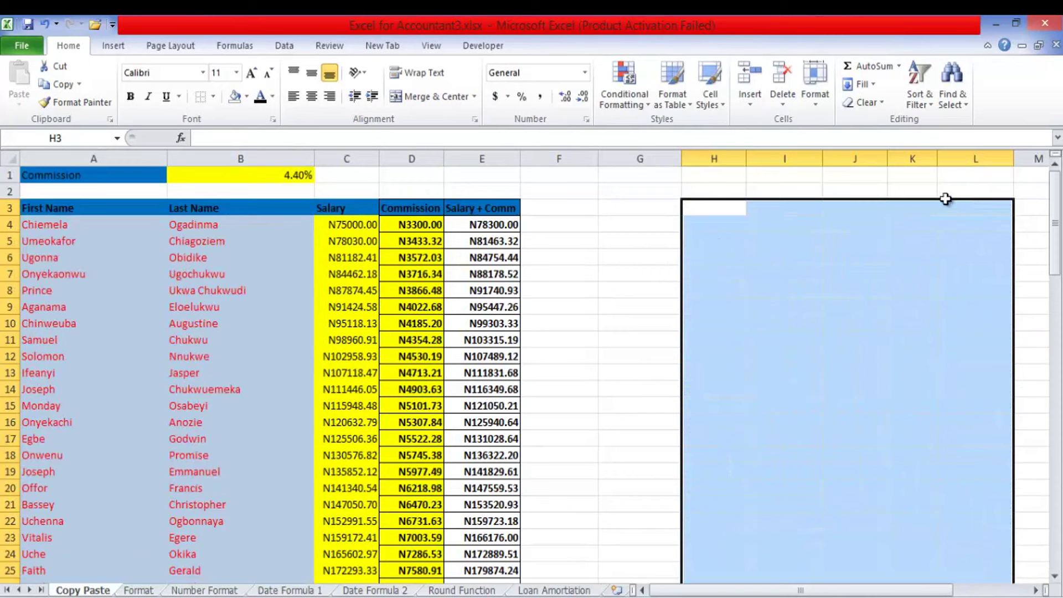
click(556, 208)
Copy the whole salary table from A3:E3 down, examine the Formulas & Number Formatting paste option, and dismiss it without pasting.
drag(111, 205, 505, 216)
key(ctrl+shift+Down)
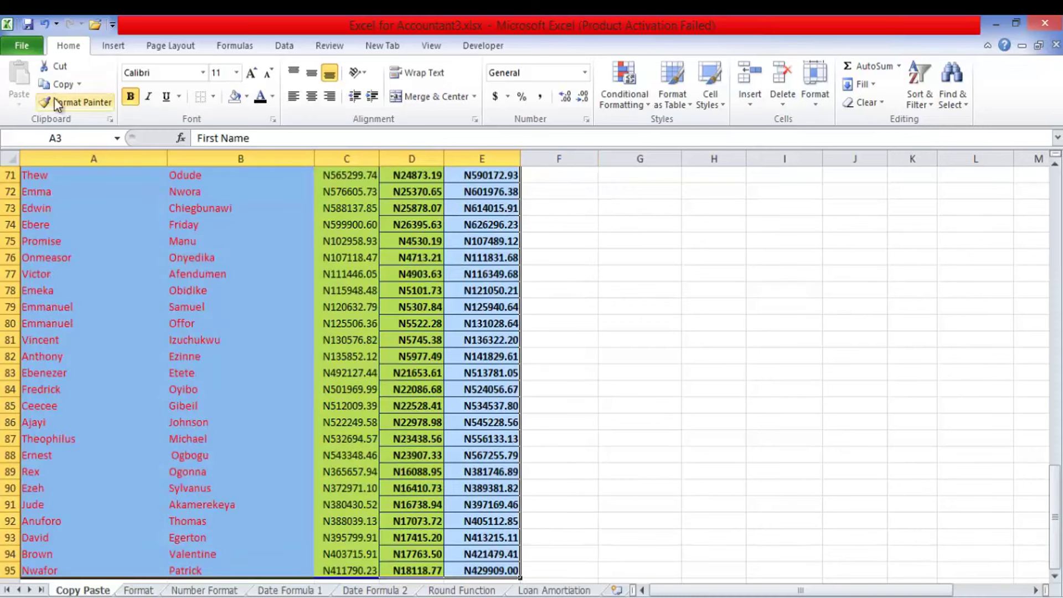
click(61, 84)
click(18, 104)
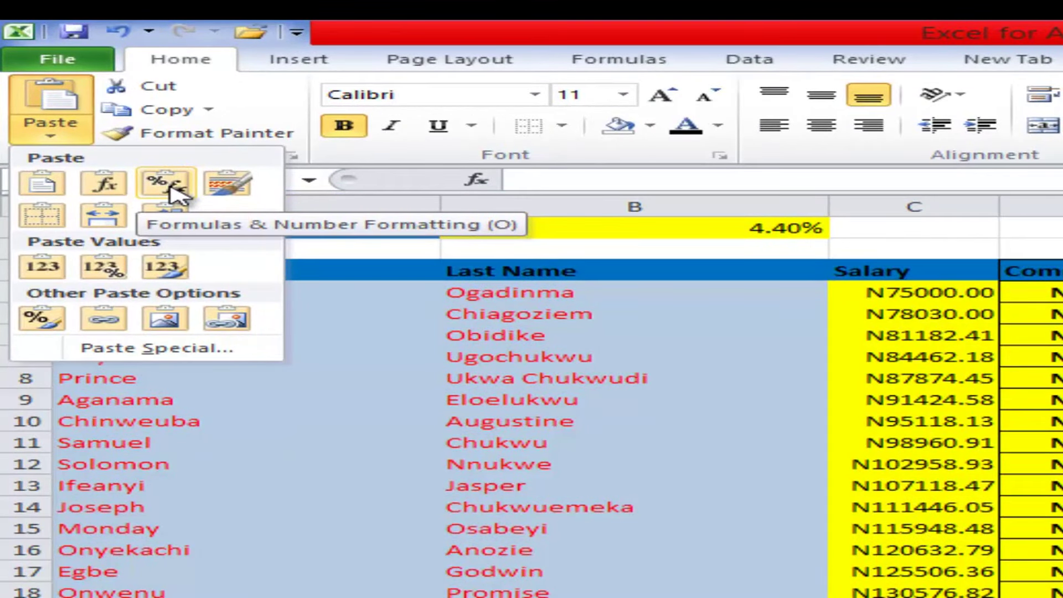
key(Escape)
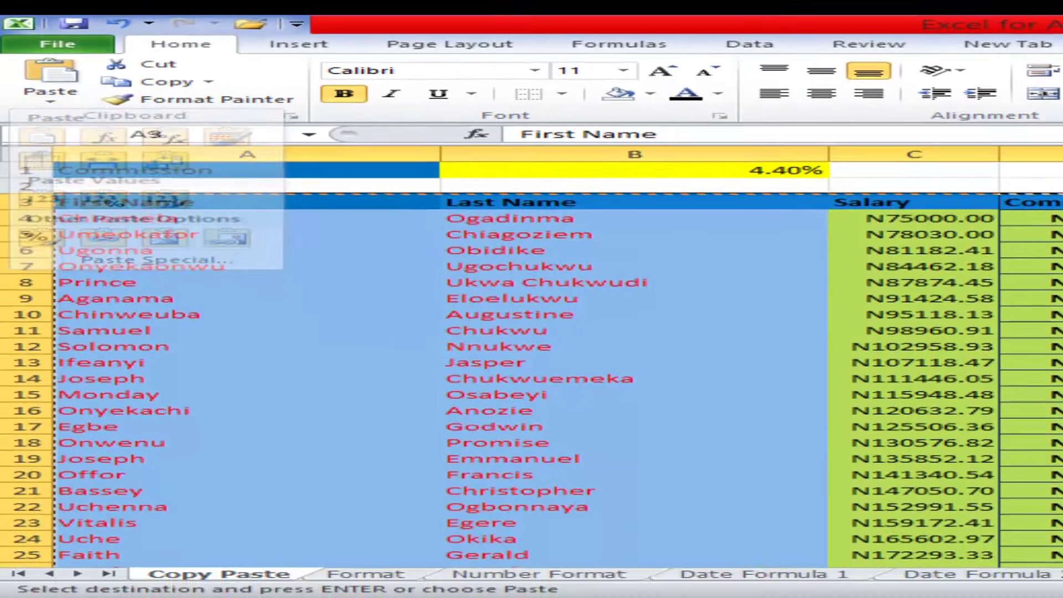
double_click(651, 347)
click(701, 348)
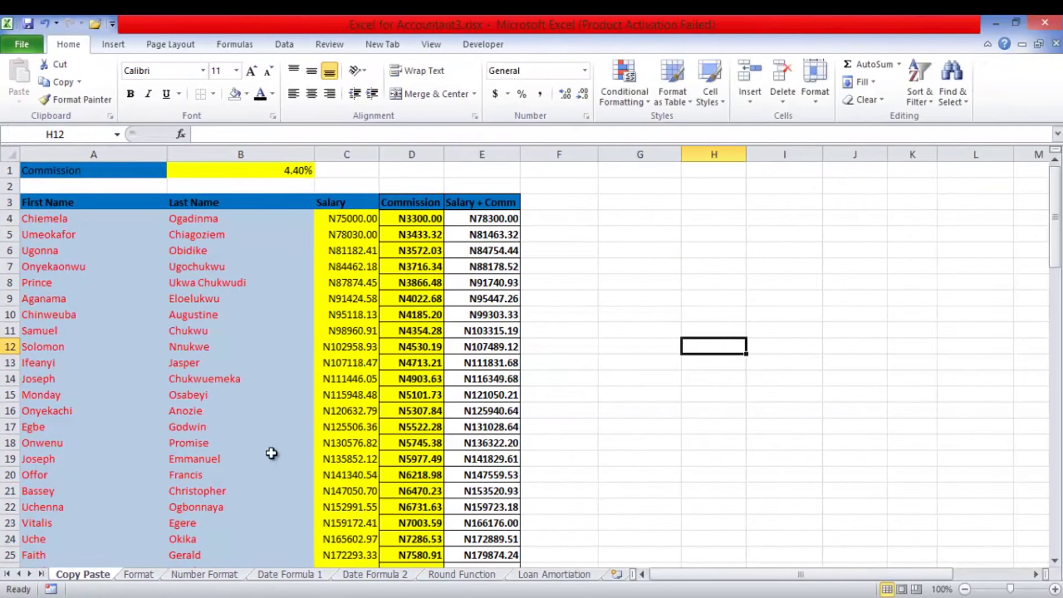
Clear the pasted formulas from D4:E4 down to the last row of the Format sheet, and return to the Copy Paste sheet.
click(138, 574)
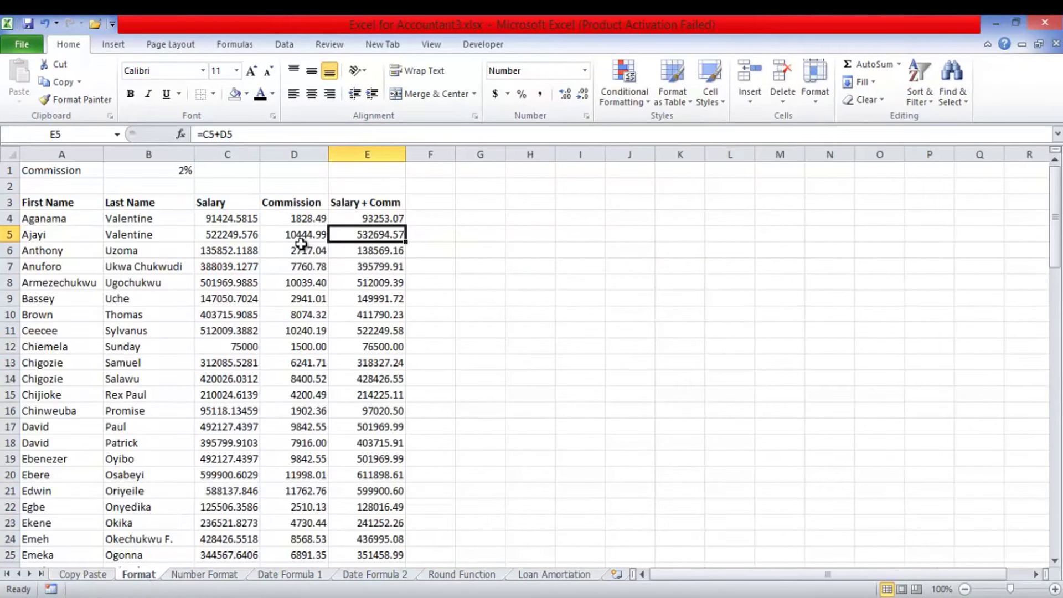
click(85, 576)
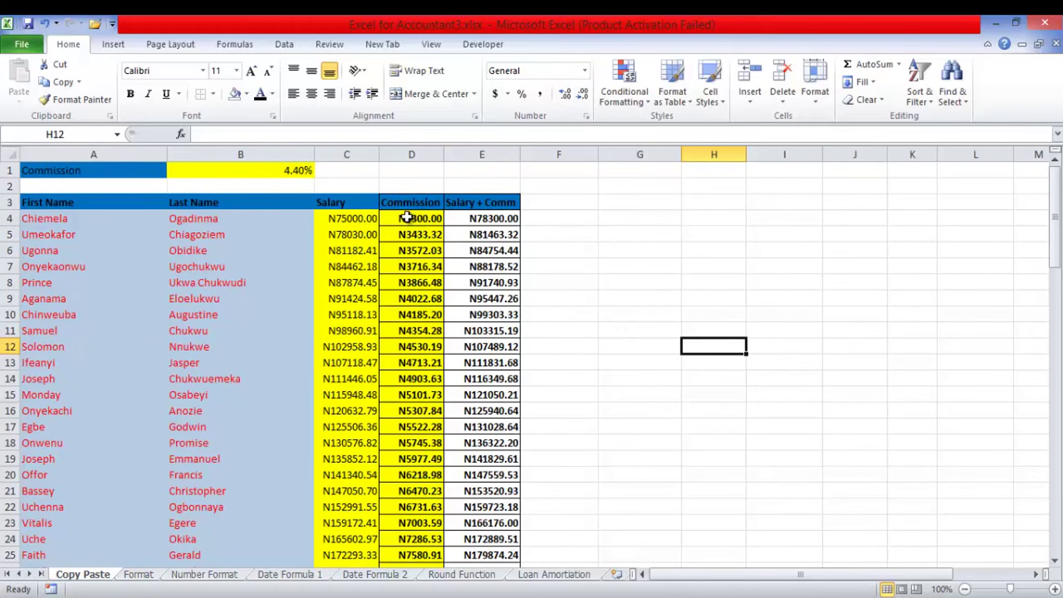
click(133, 579)
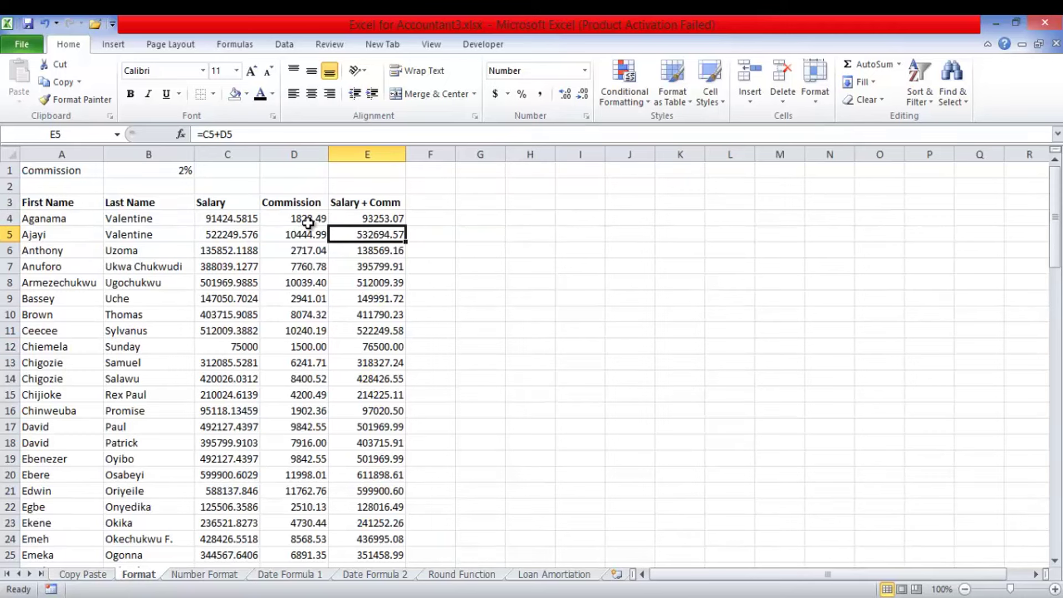
drag(296, 219, 364, 218)
key(ctrl+shift+Down)
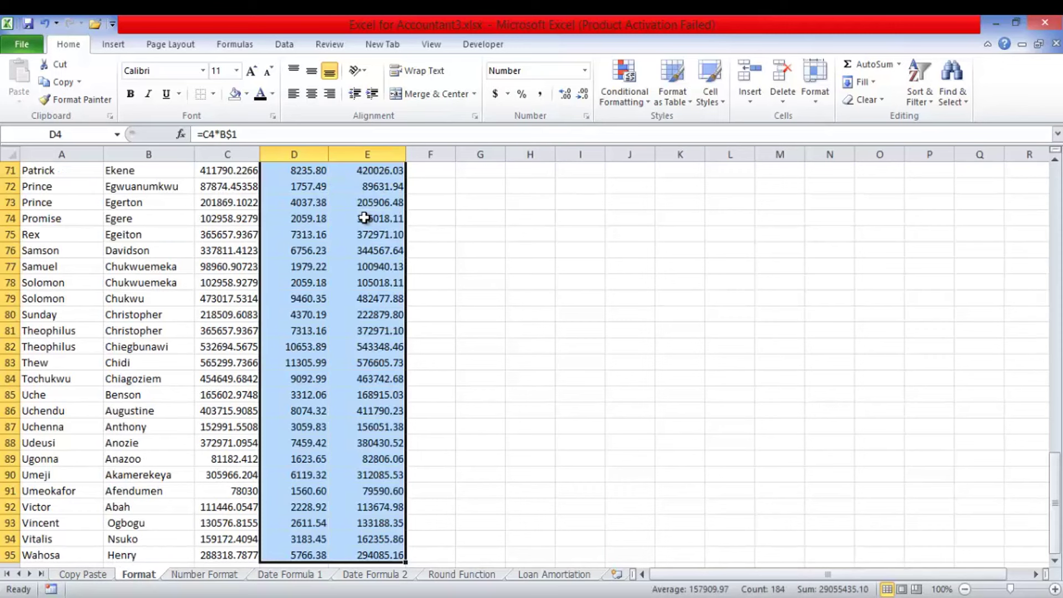
key(Delete)
click(315, 218)
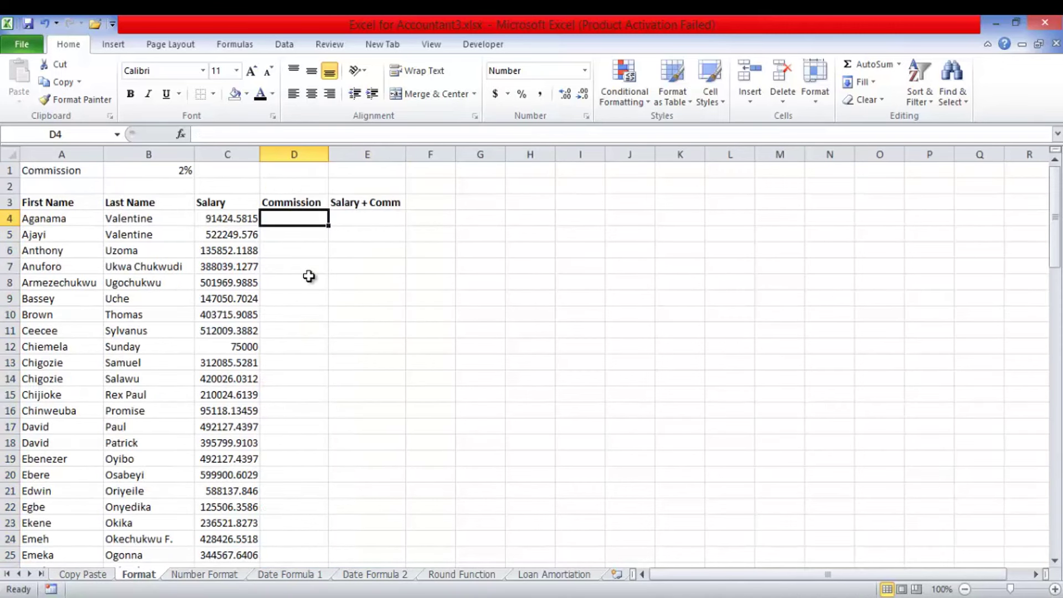
click(92, 576)
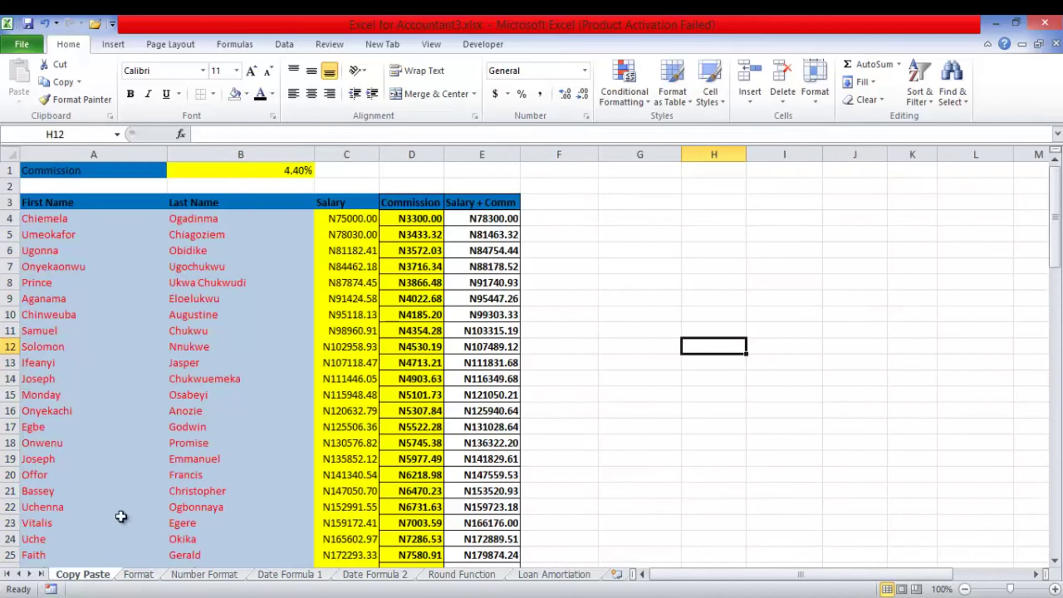
Copy D4:E4 down to the last row, paste it at D4 on the Format sheet with Formulas & Number Formatting, and return to the Copy Paste sheet.
click(405, 220)
drag(406, 220, 463, 217)
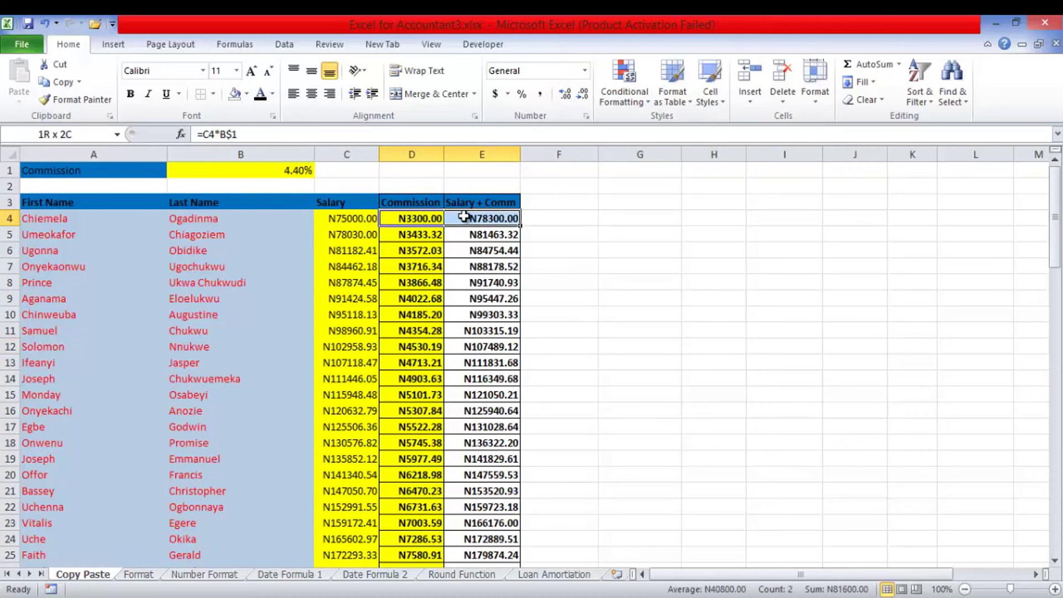
key(ctrl+shift+Down)
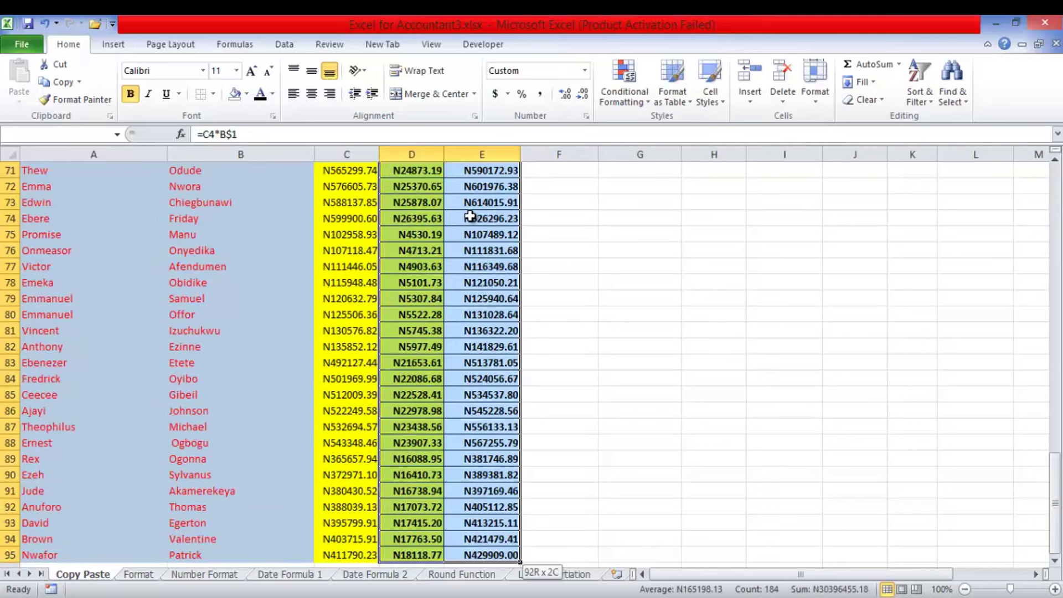
click(65, 85)
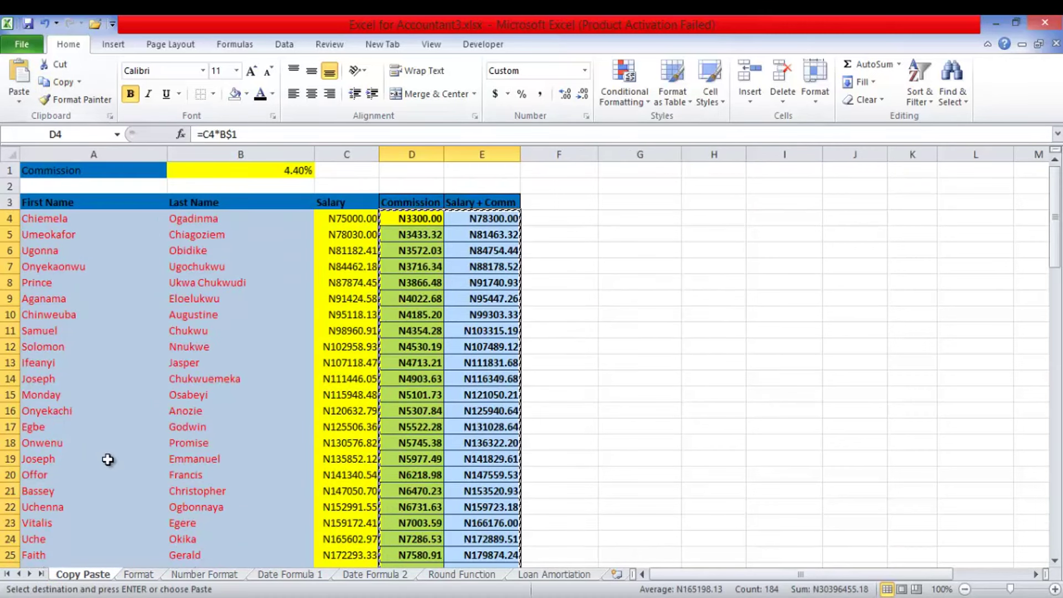
click(139, 574)
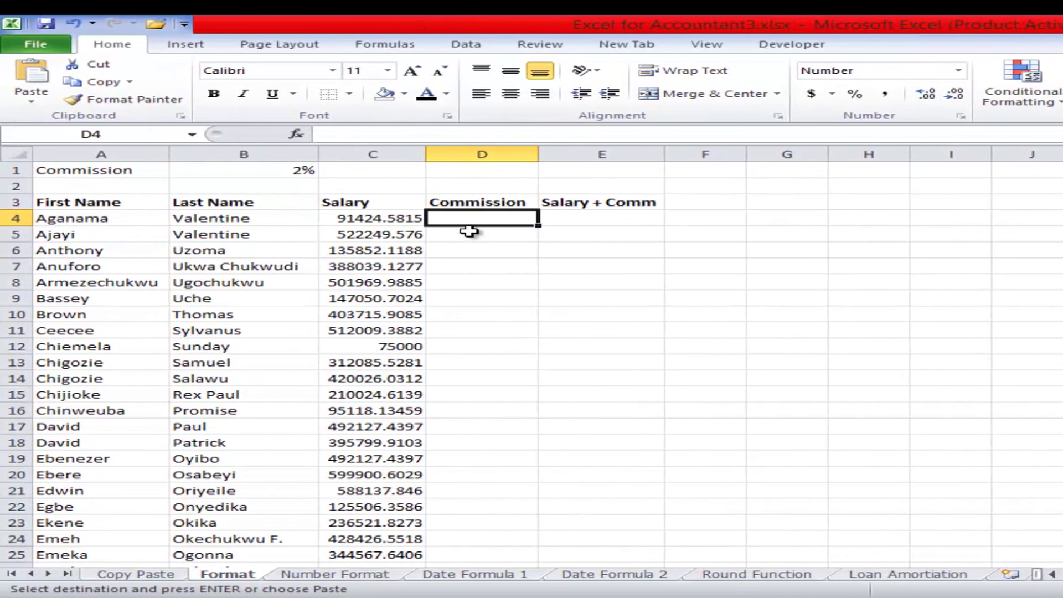
click(31, 99)
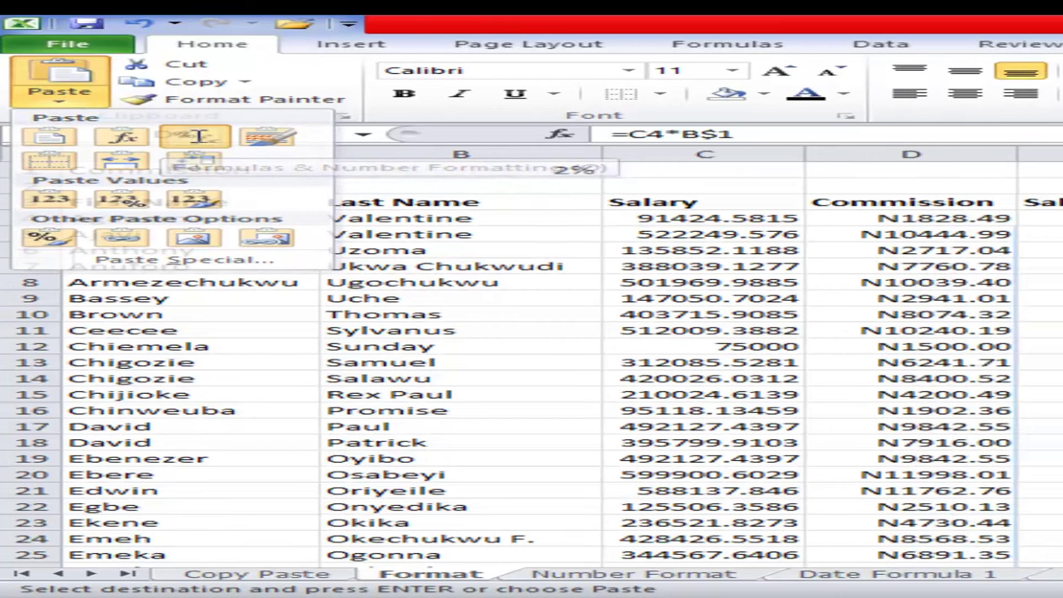
click(235, 139)
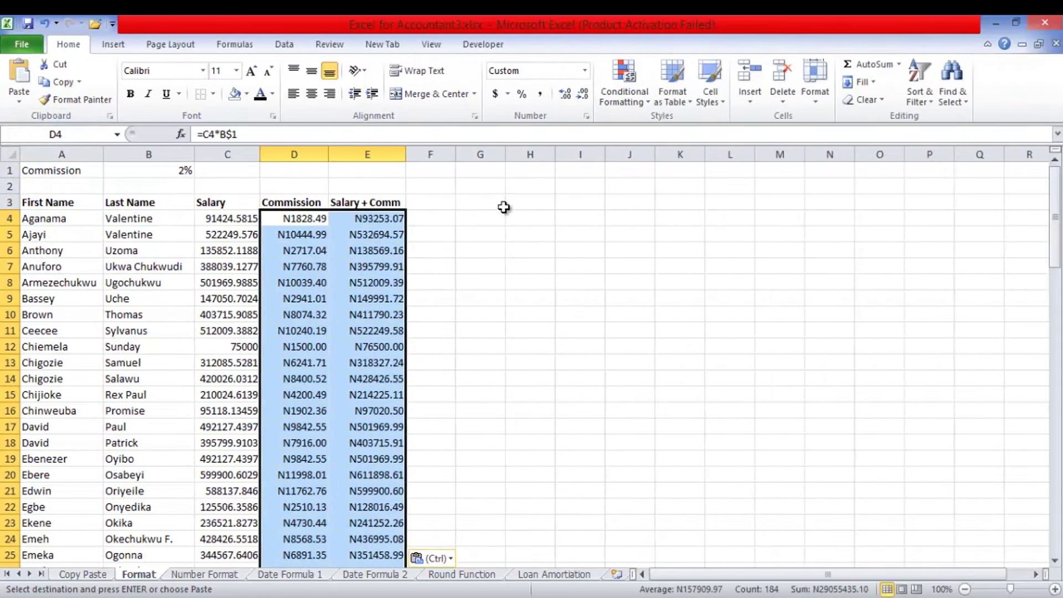
double_click(522, 219)
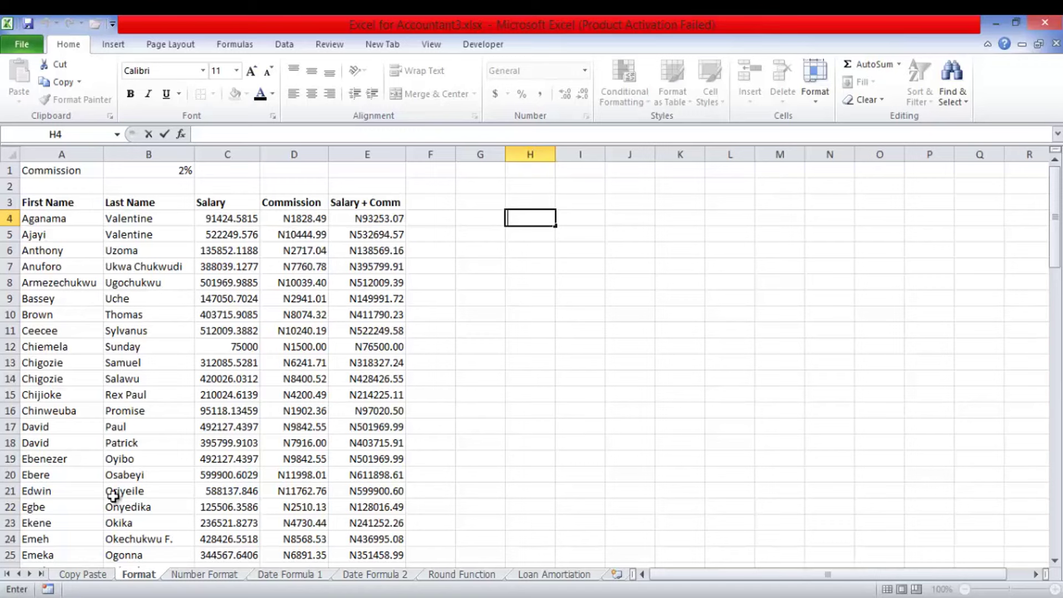
click(97, 576)
click(59, 203)
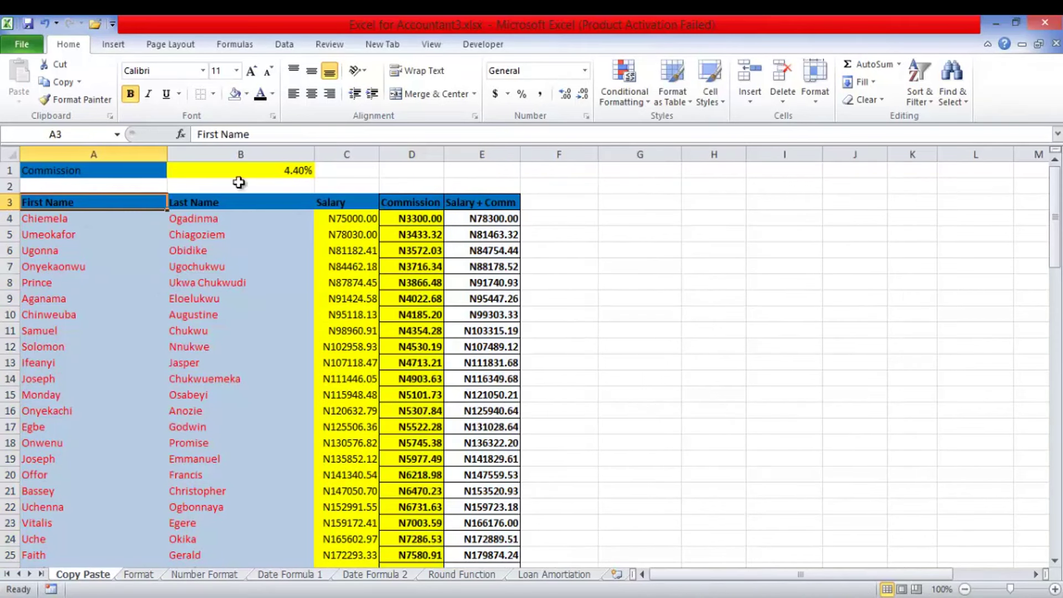
drag(107, 203, 494, 199)
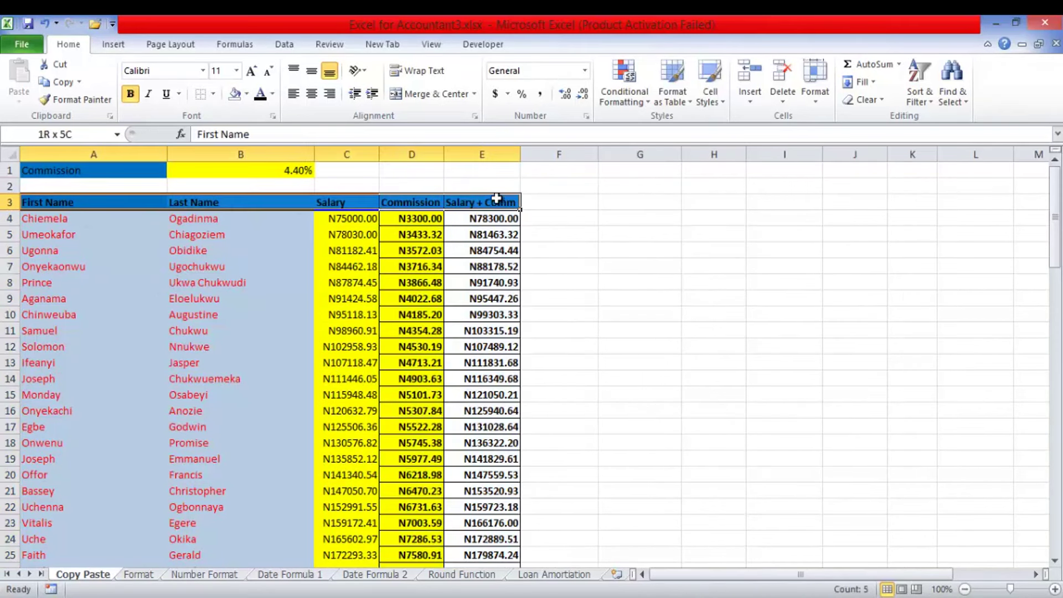
click(65, 82)
click(21, 102)
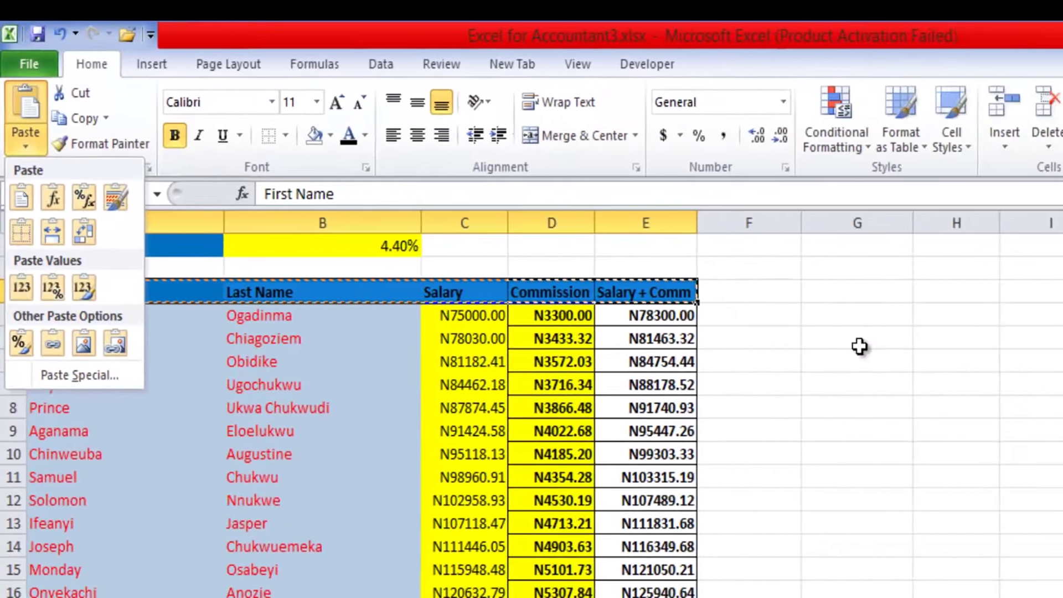
click(965, 339)
click(984, 344)
double_click(646, 298)
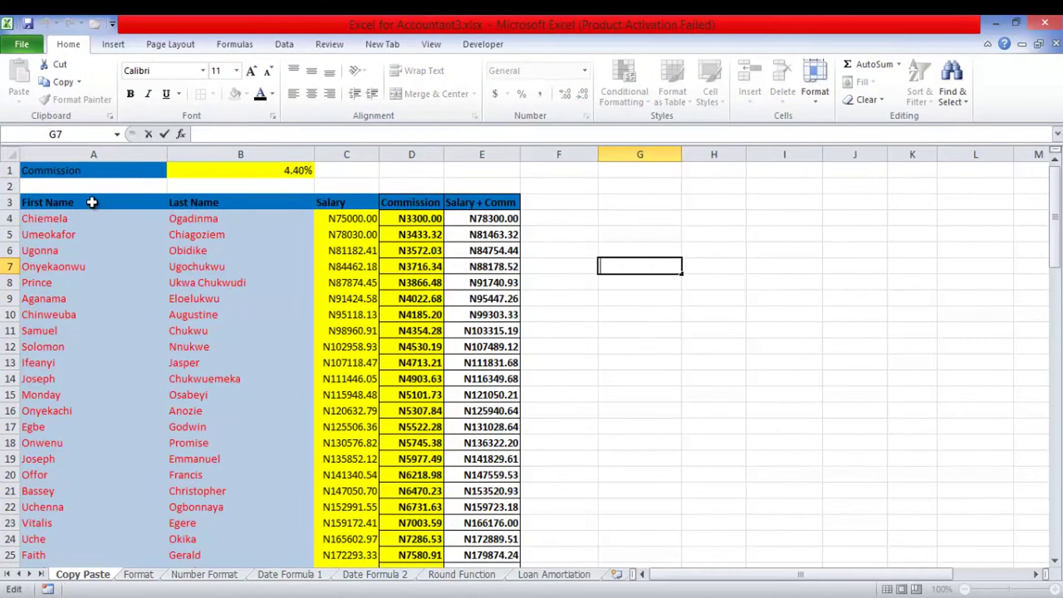
Copy the whole salary table on the Copy Paste sheet, from A3:E3 down to its last row.
drag(91, 202, 470, 201)
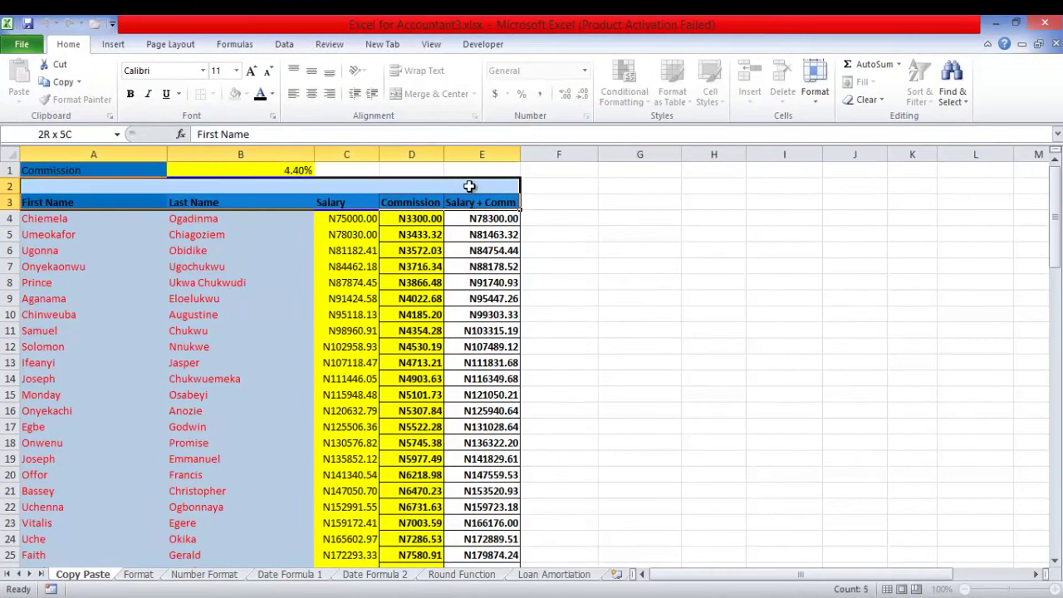
key(ctrl+shift+Down)
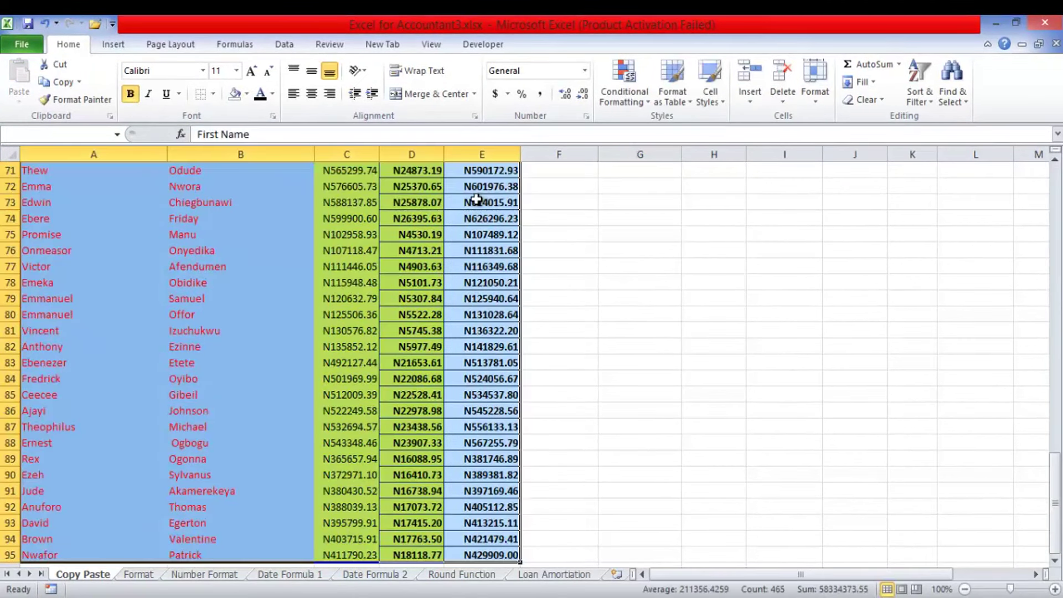
click(64, 85)
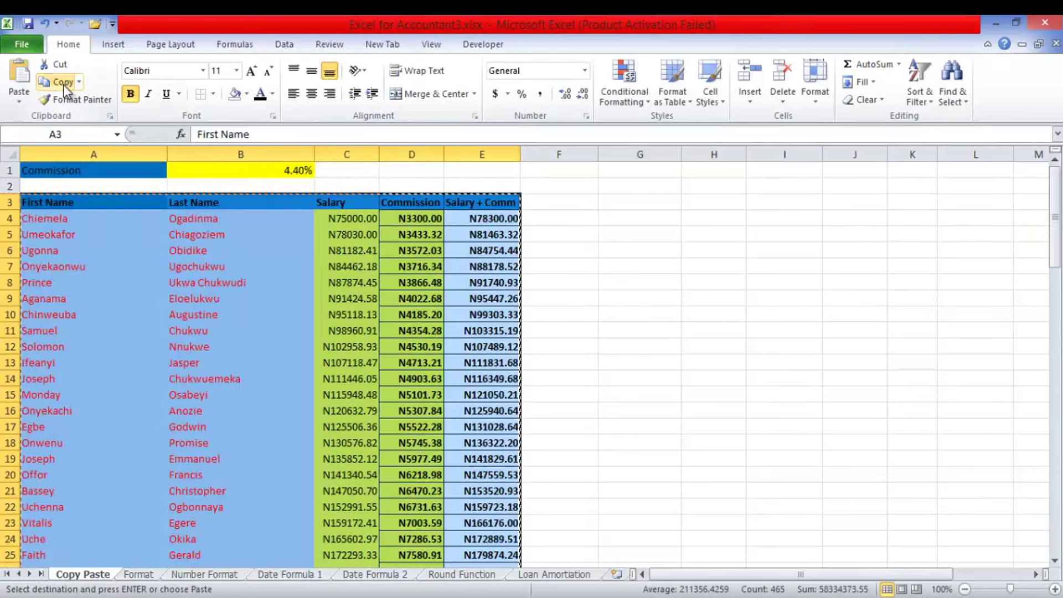
click(21, 105)
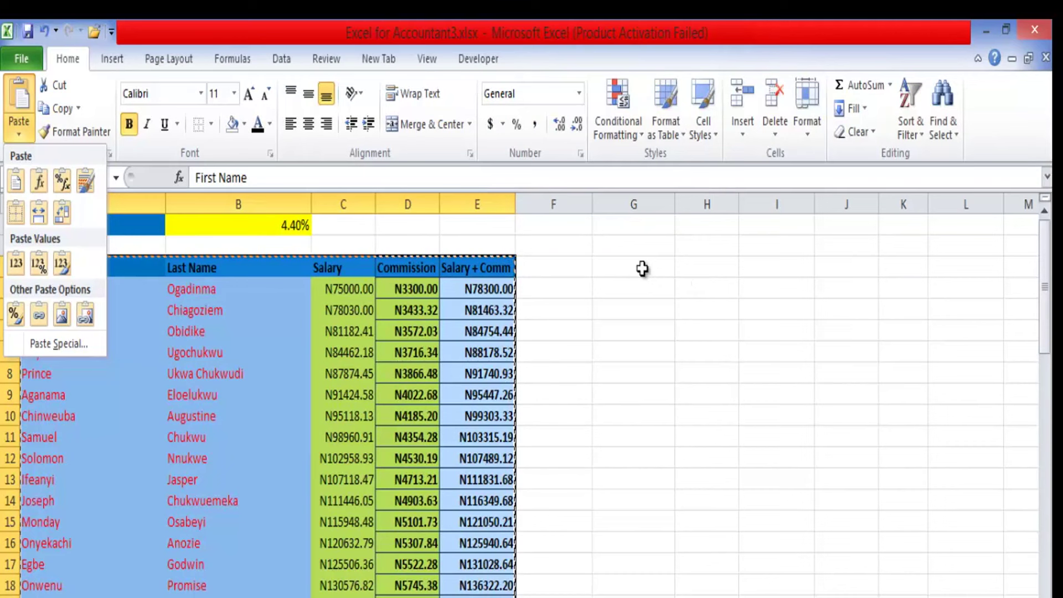
click(642, 271)
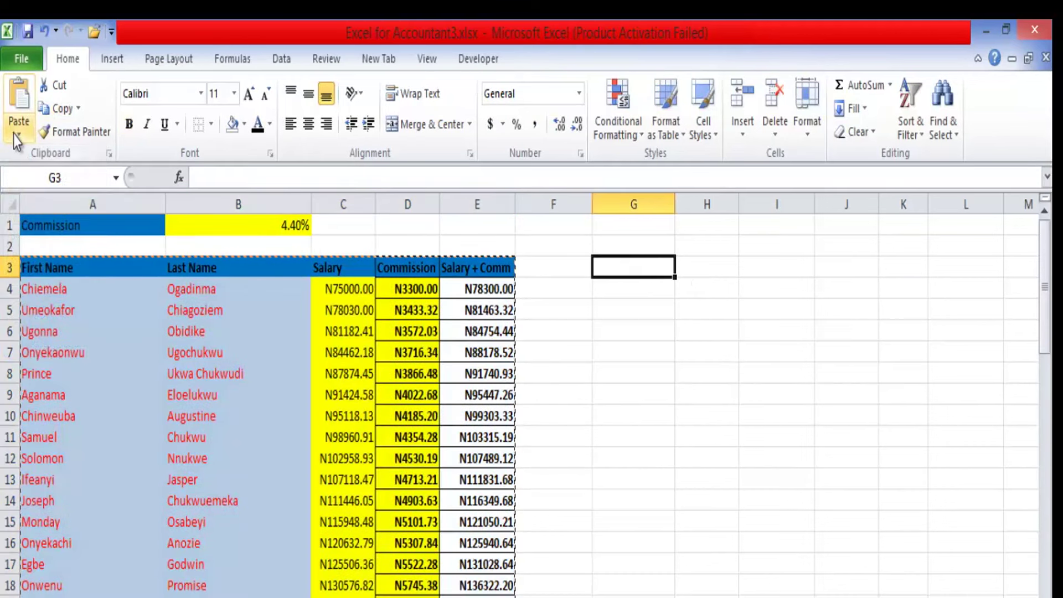
Paste the copied table at G3 with the standard Paste option and again at M3 with Keep Source Formatting.
click(17, 136)
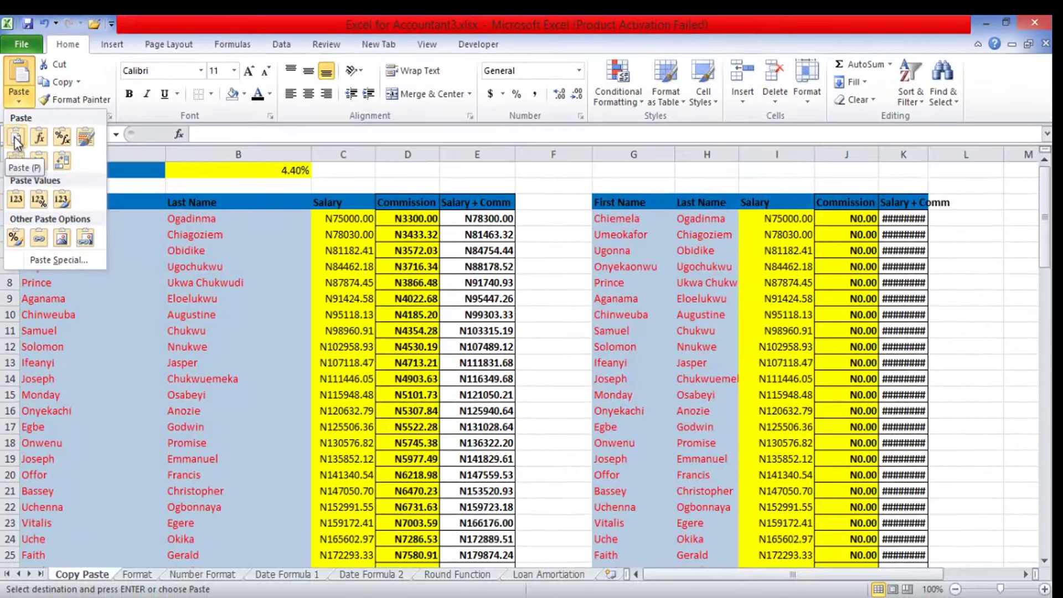
click(16, 139)
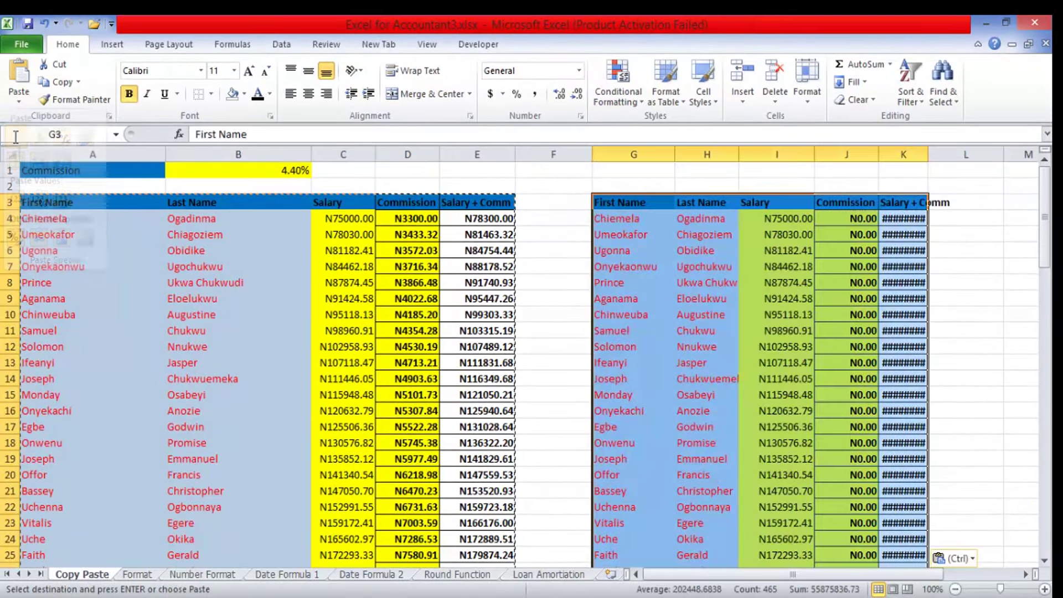
click(1026, 575)
click(1026, 575)
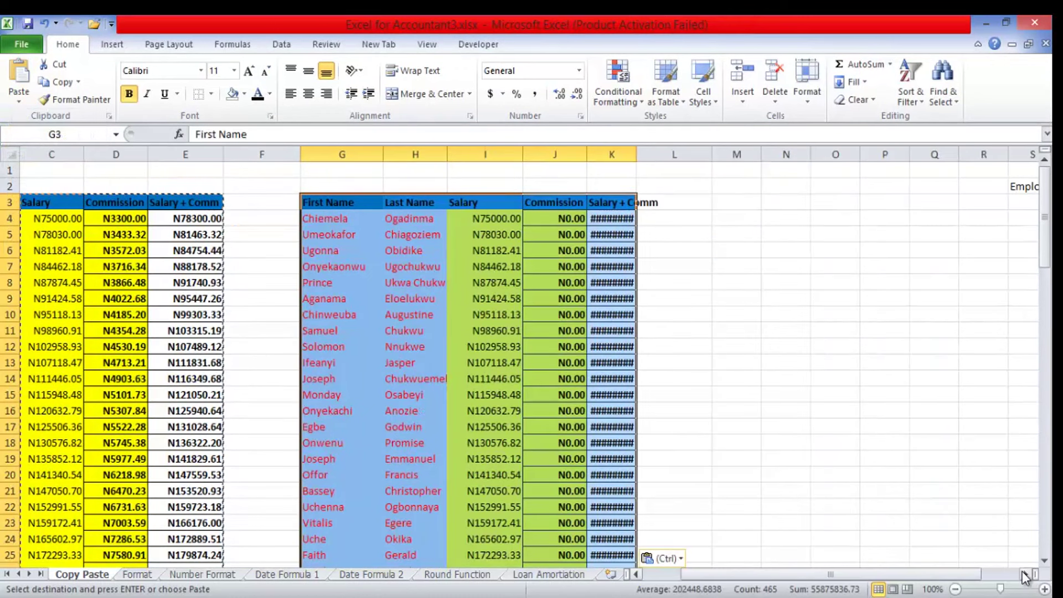
click(725, 201)
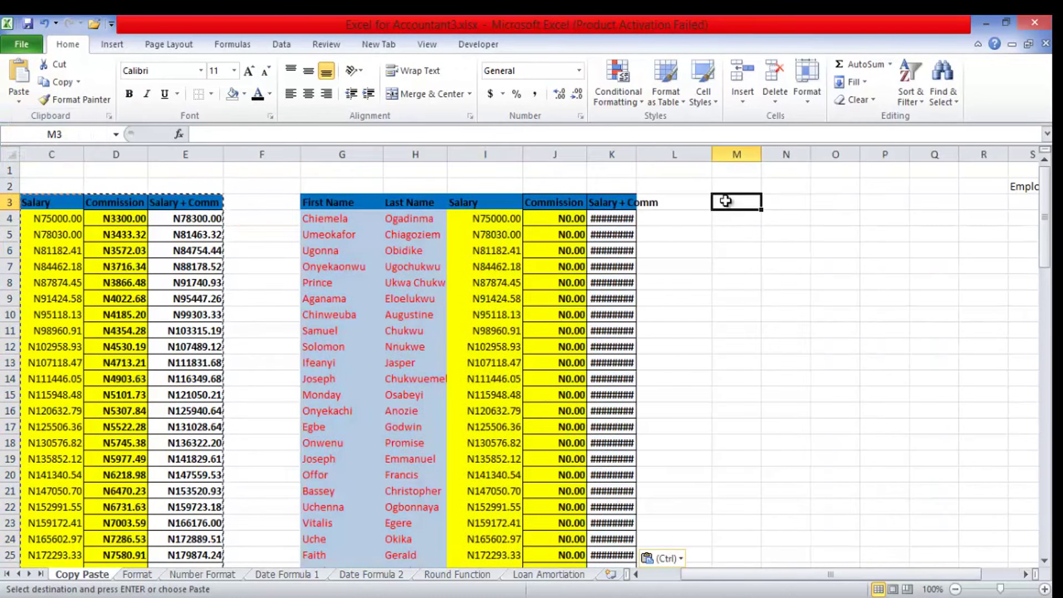
click(16, 102)
click(89, 135)
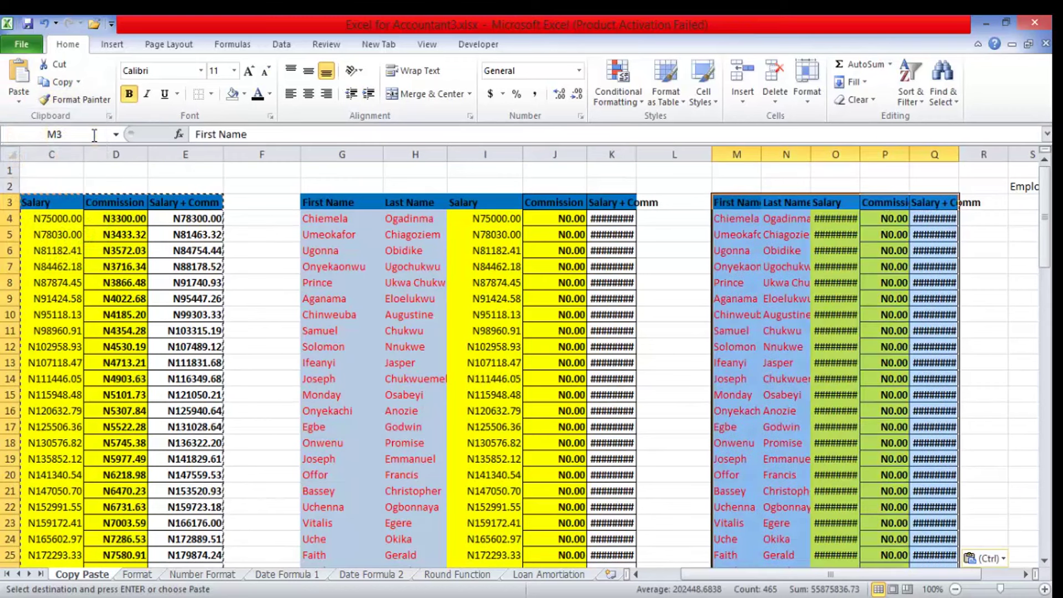
Auto-fit the widths of columns K and Q and compare the two pasted tables.
click(727, 172)
key(Escape)
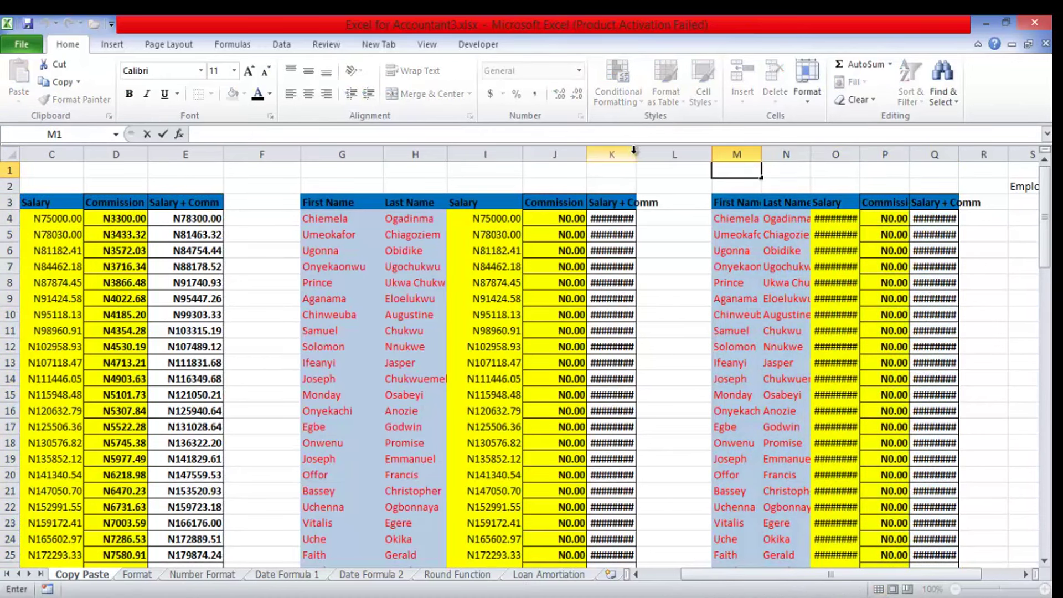
click(674, 183)
double_click(637, 160)
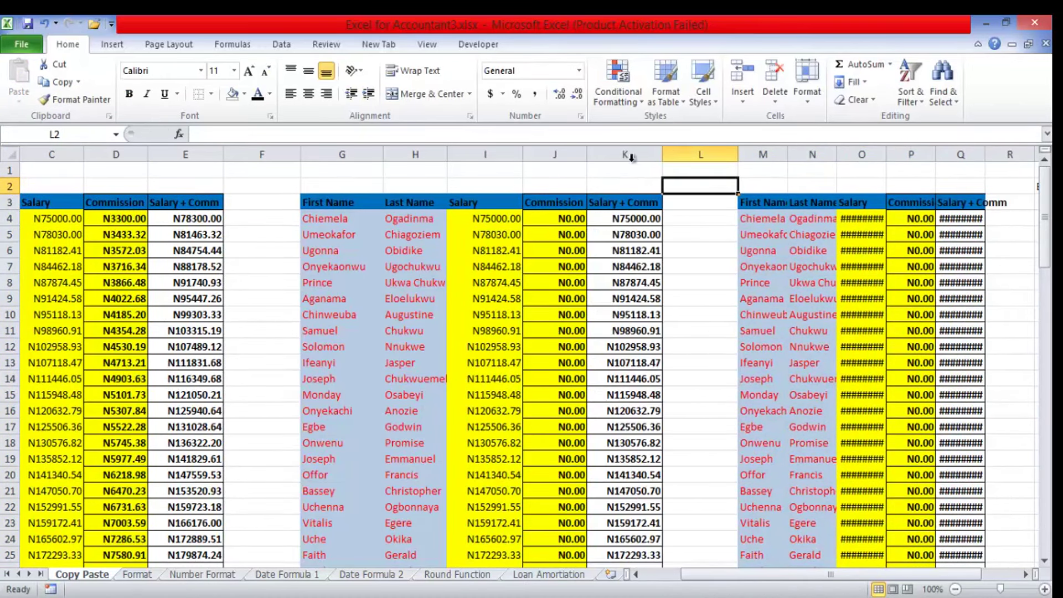
double_click(984, 154)
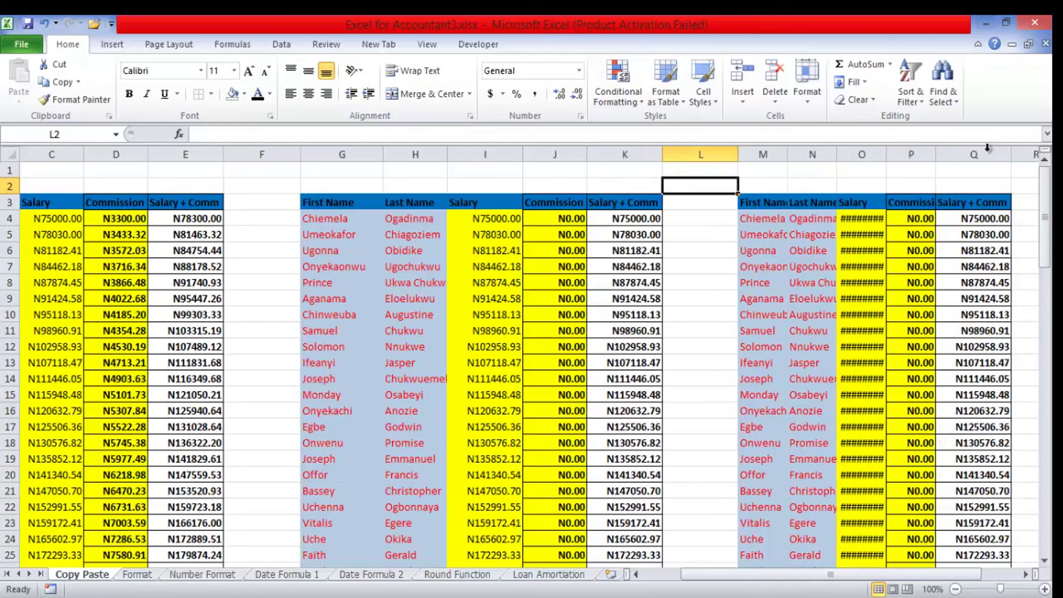
click(461, 279)
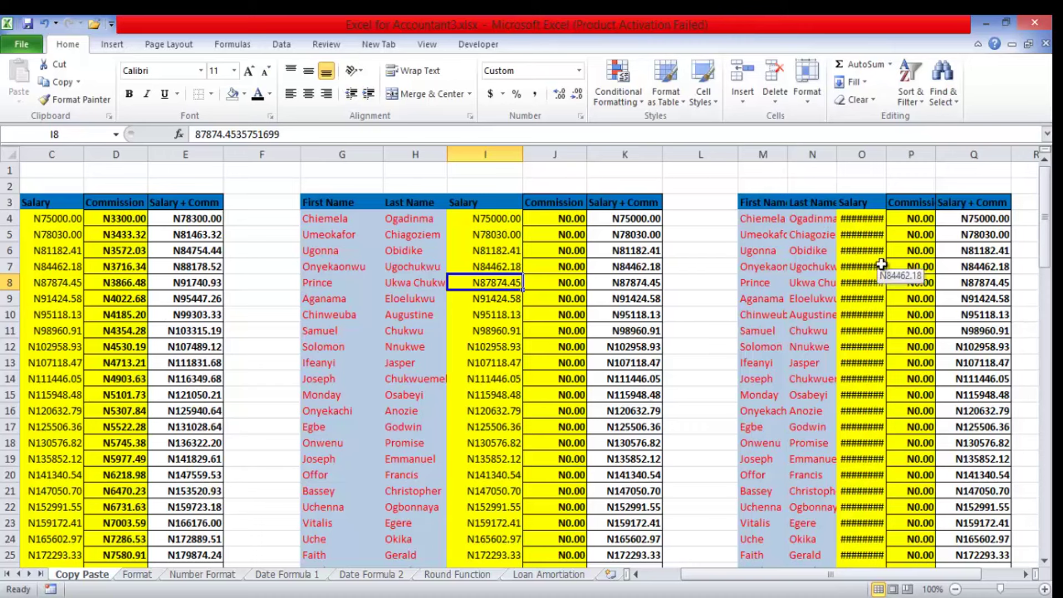
Undo the column width changes and both table pastes at M3 and G3.
click(42, 22)
click(41, 22)
click(42, 22)
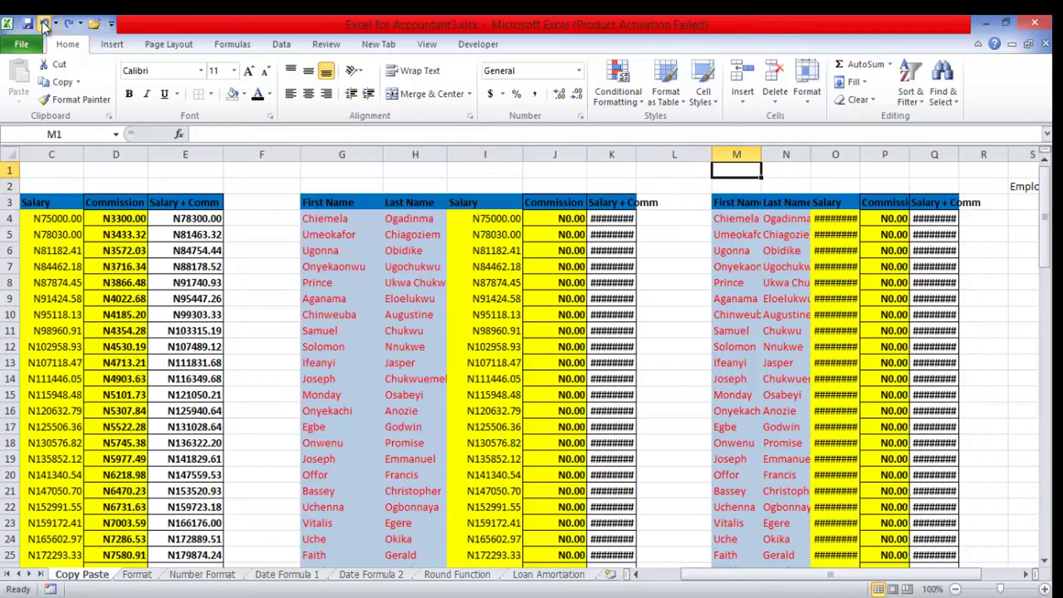
click(42, 22)
click(42, 22)
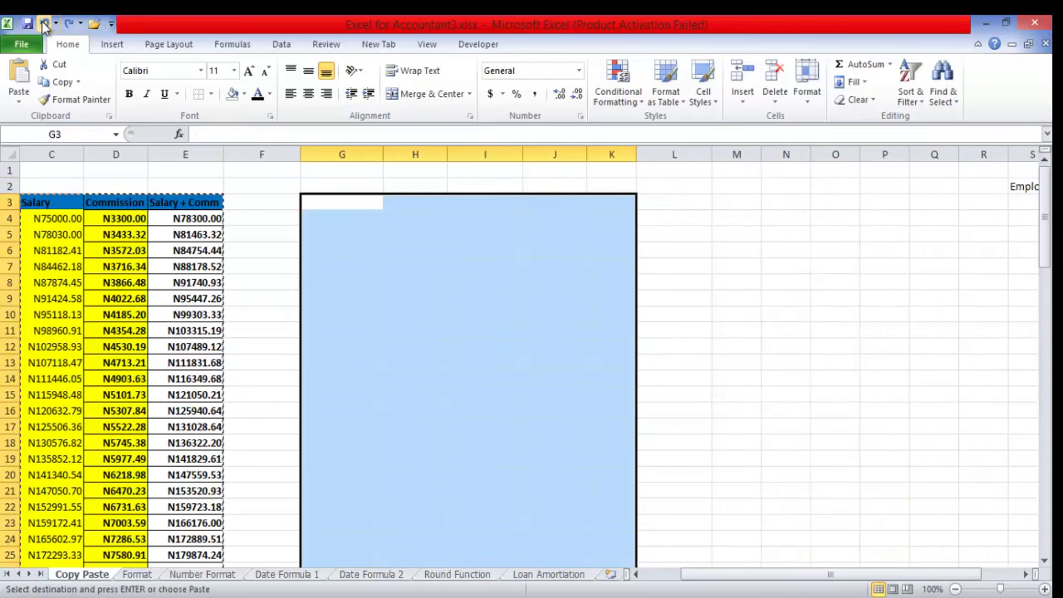
Paste the copied salary table at G3 with the standard Paste option.
click(345, 197)
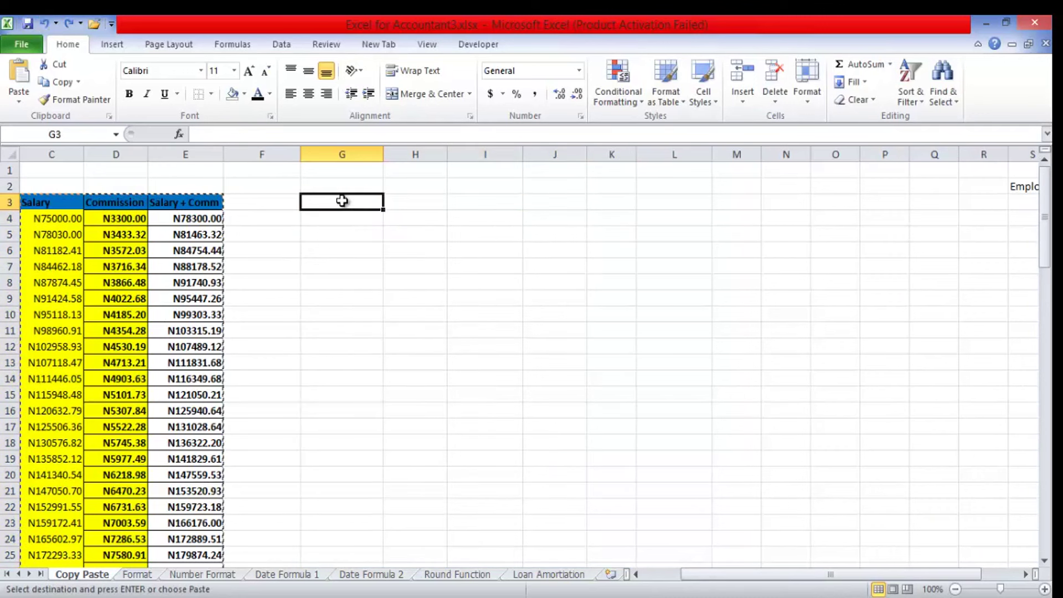
click(638, 575)
click(637, 575)
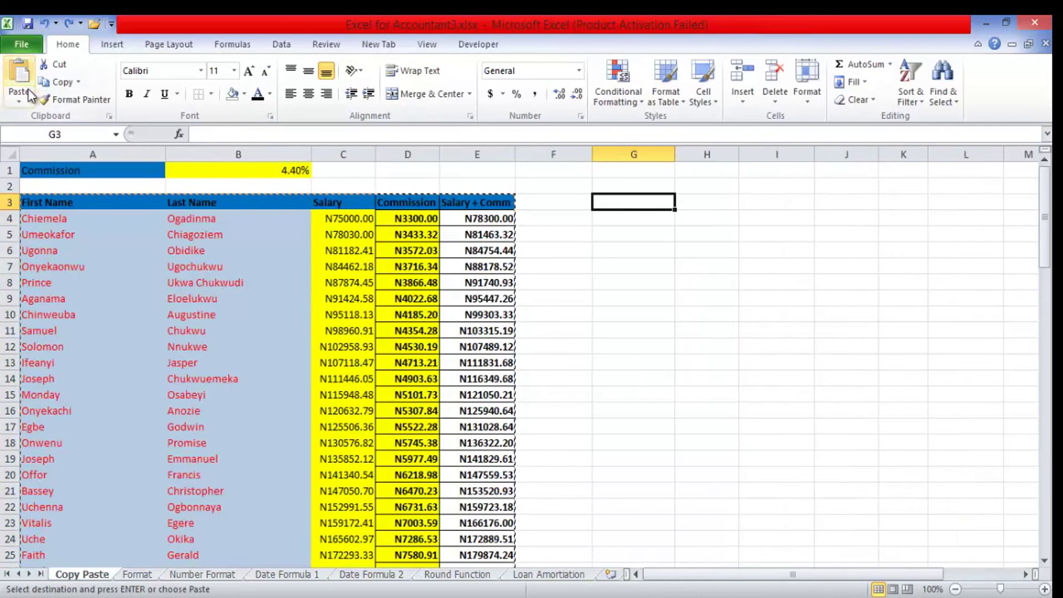
click(19, 101)
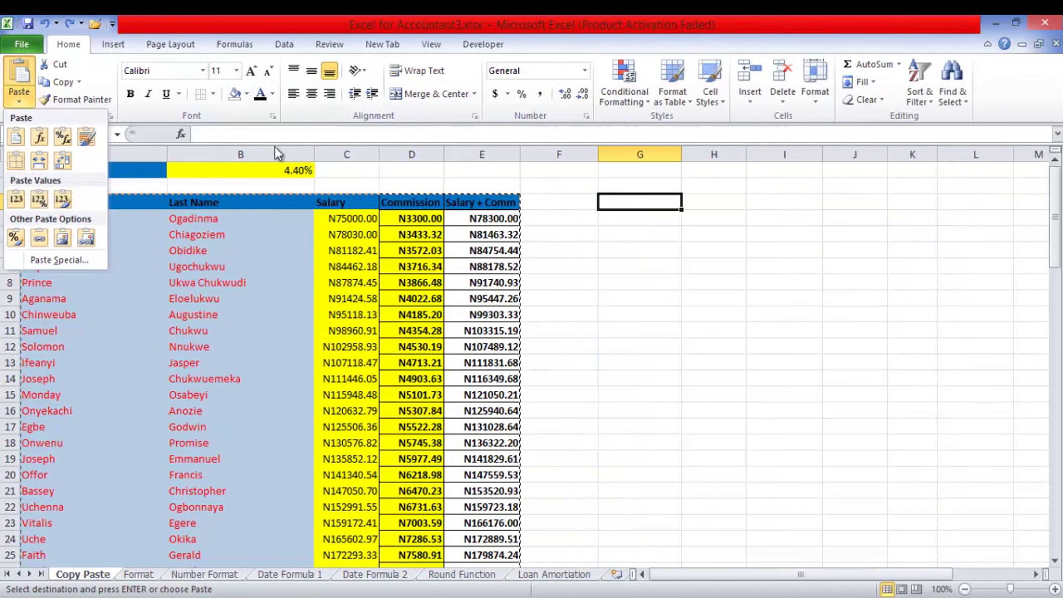
click(19, 141)
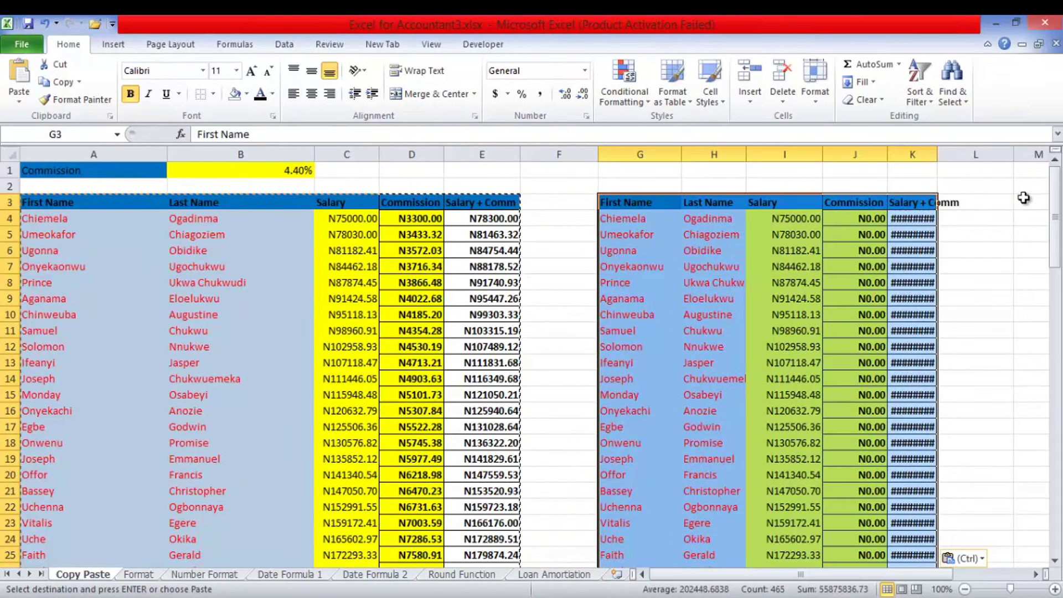
Paste the copied salary table at M3 with the No Borders option and end the copy mode.
click(1020, 202)
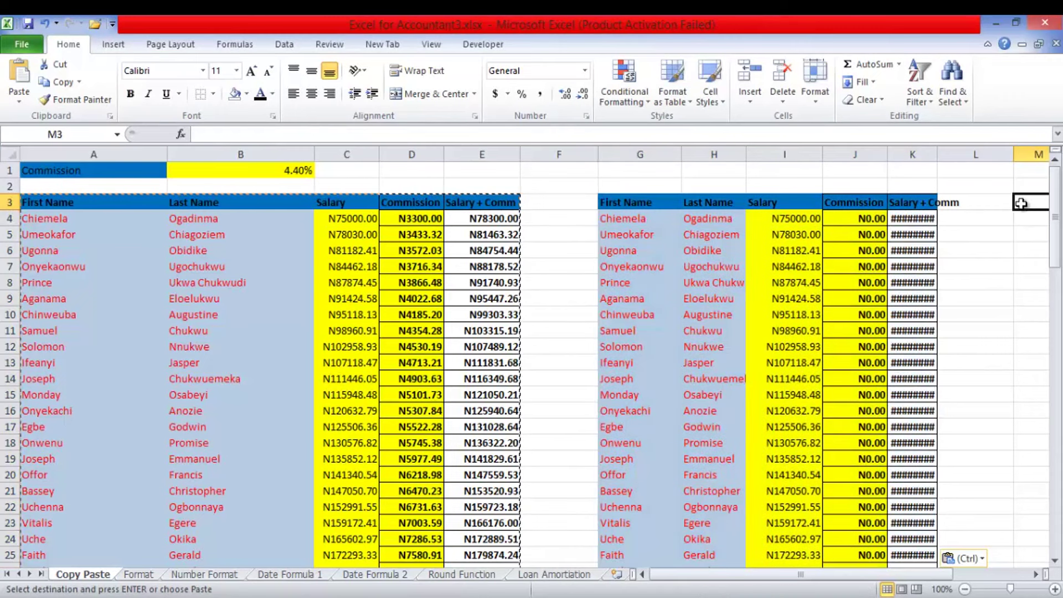
click(16, 104)
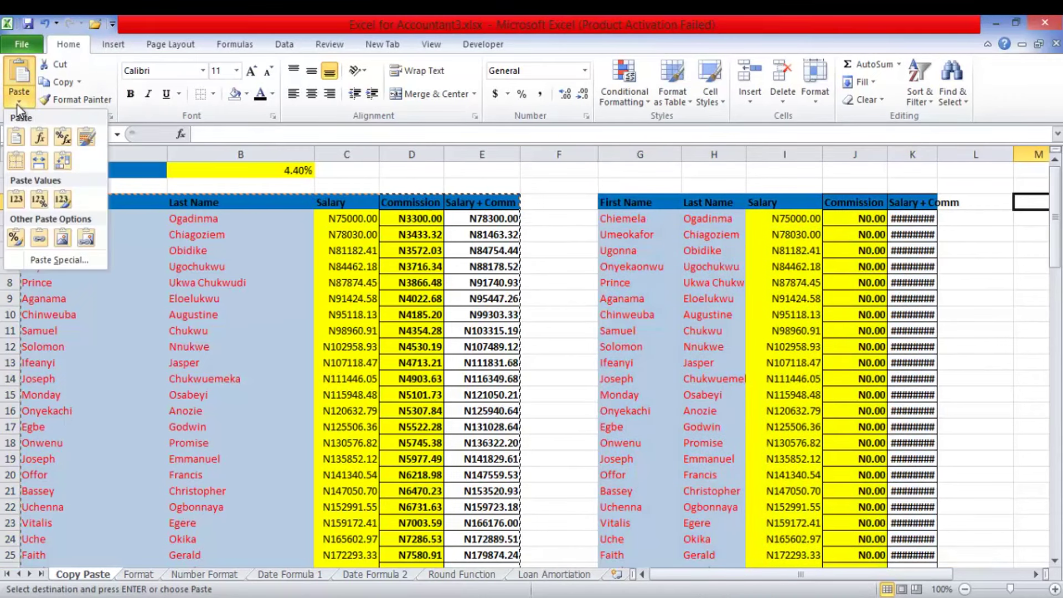
click(17, 160)
double_click(820, 345)
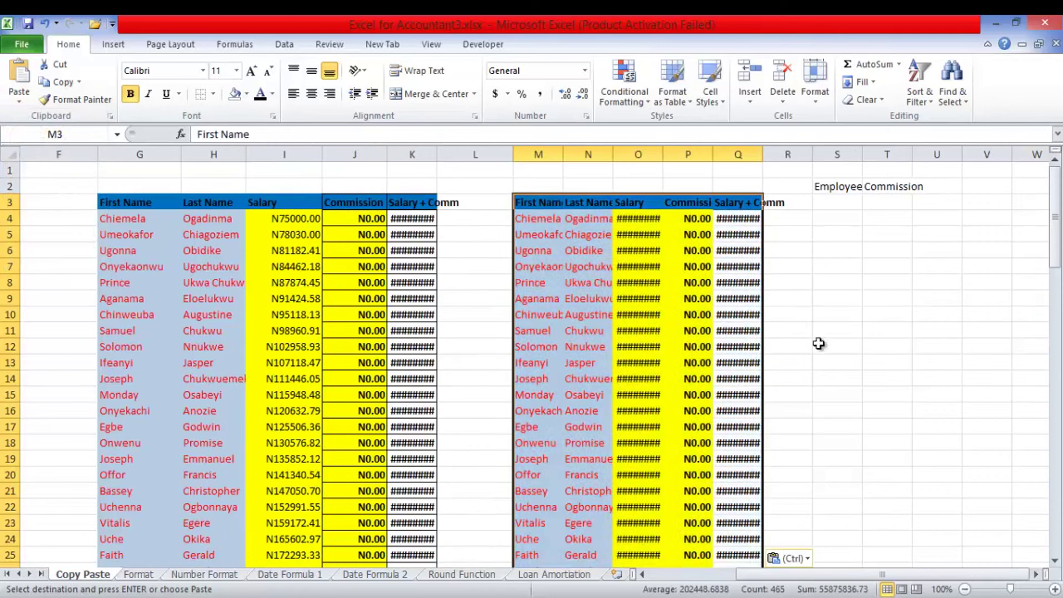
click(809, 203)
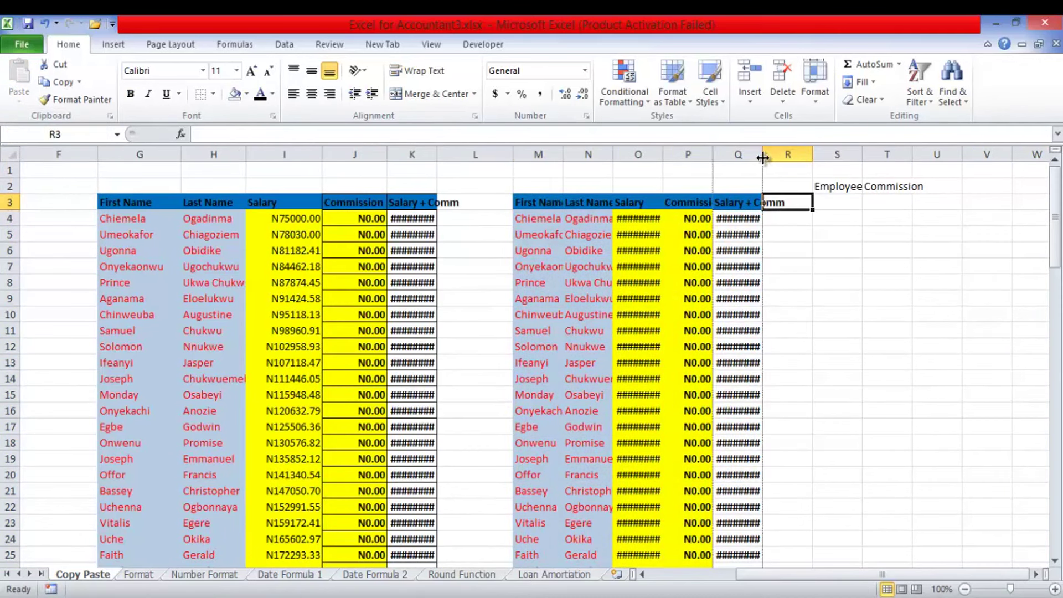
Auto-fit the widths of columns Q, K, O and P in the two pasted salary tables.
double_click(763, 155)
double_click(437, 155)
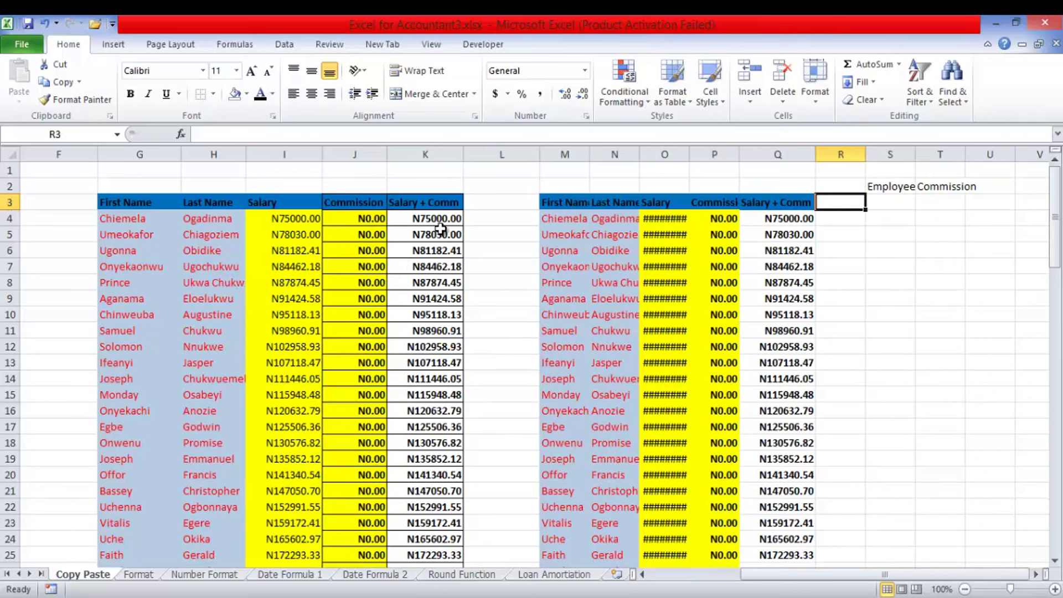
double_click(690, 154)
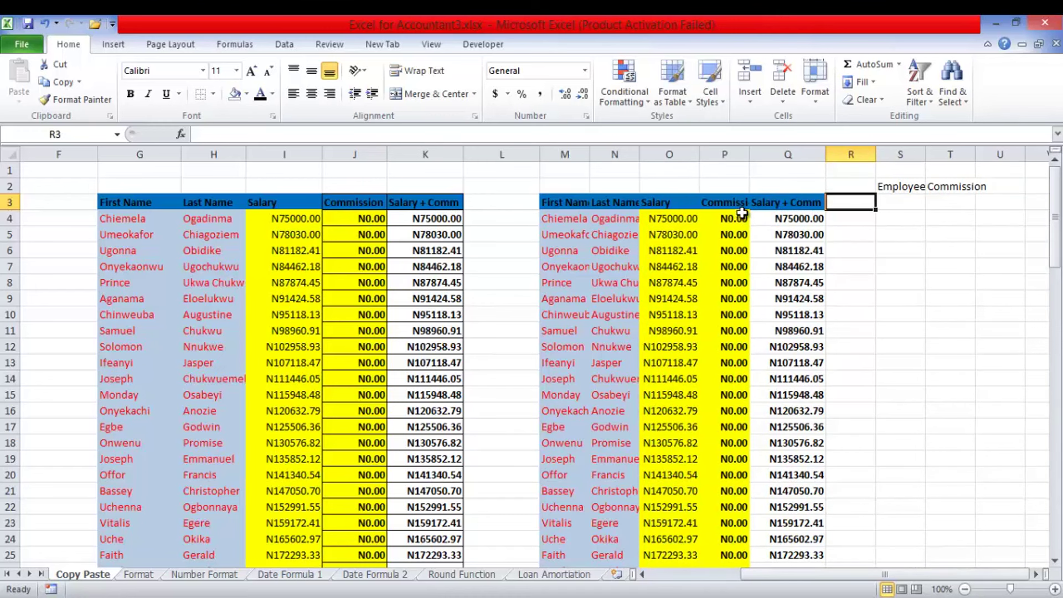
double_click(749, 155)
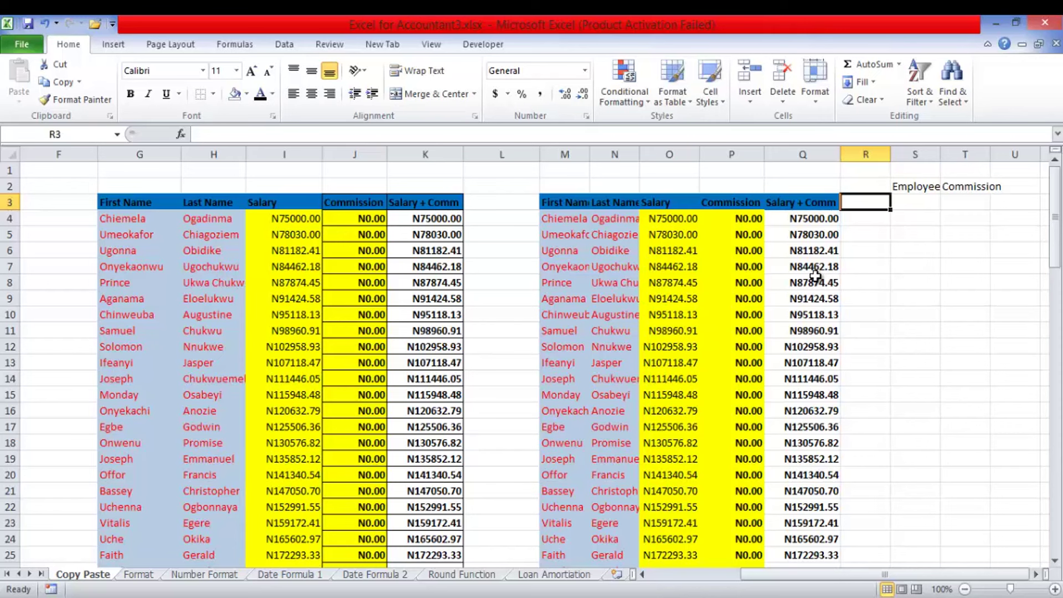
Undo the column auto-fits and both salary table pastes at M3 and G3.
click(44, 22)
click(44, 22)
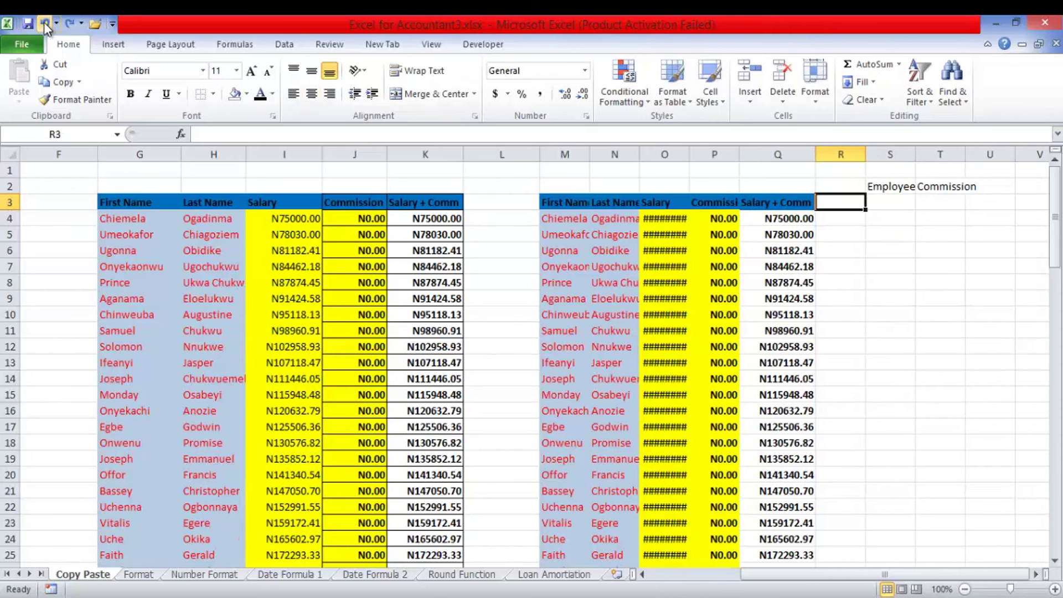
click(44, 22)
click(44, 22)
click(44, 22)
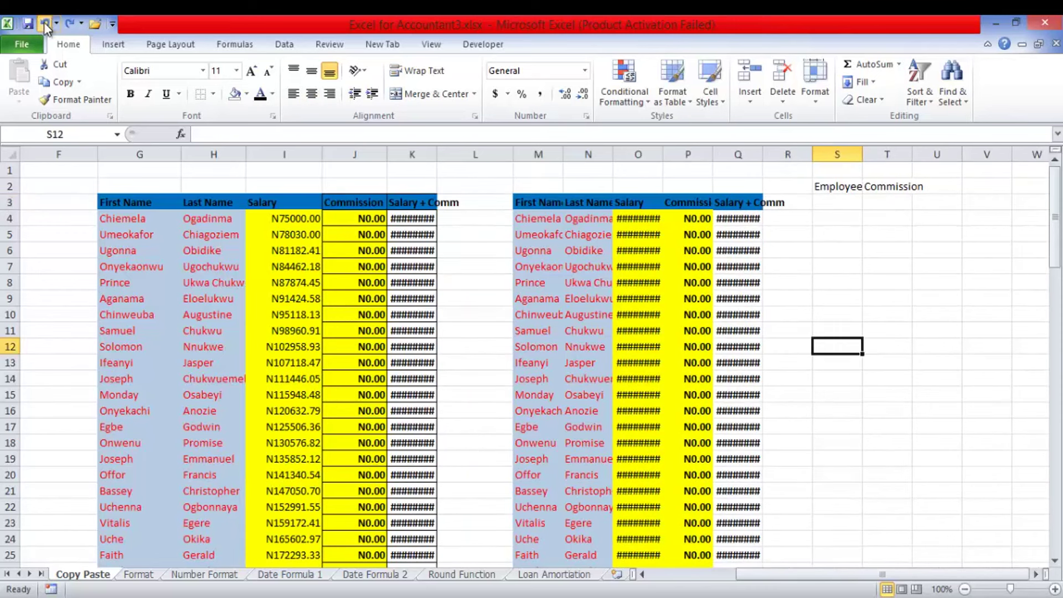
click(44, 22)
click(44, 22)
click(44, 22)
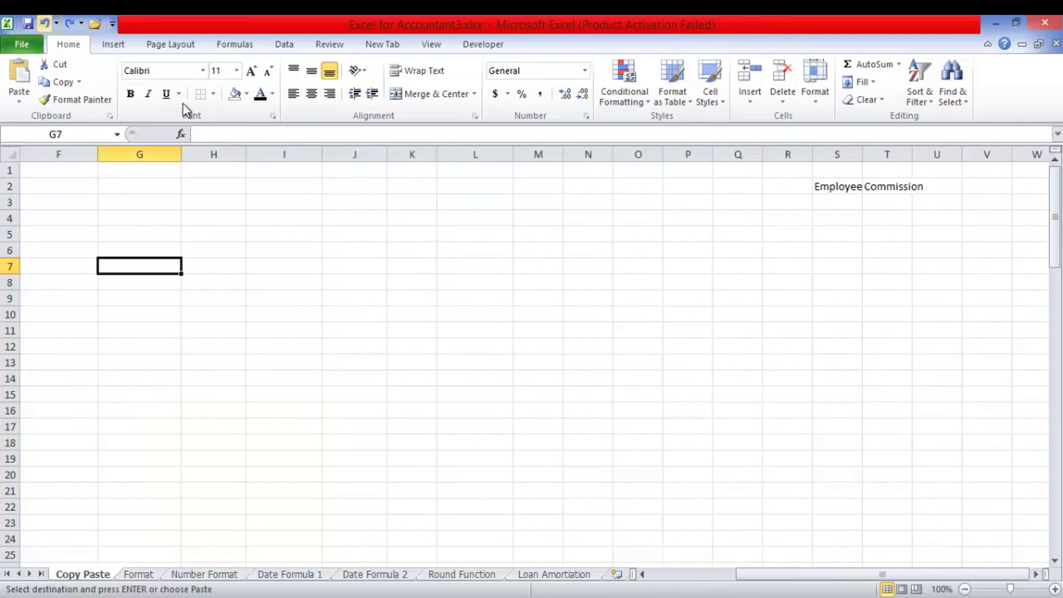
Paste the copied salary table at G3 with the Keep Source Column Widths option and end the copy mode.
click(672, 586)
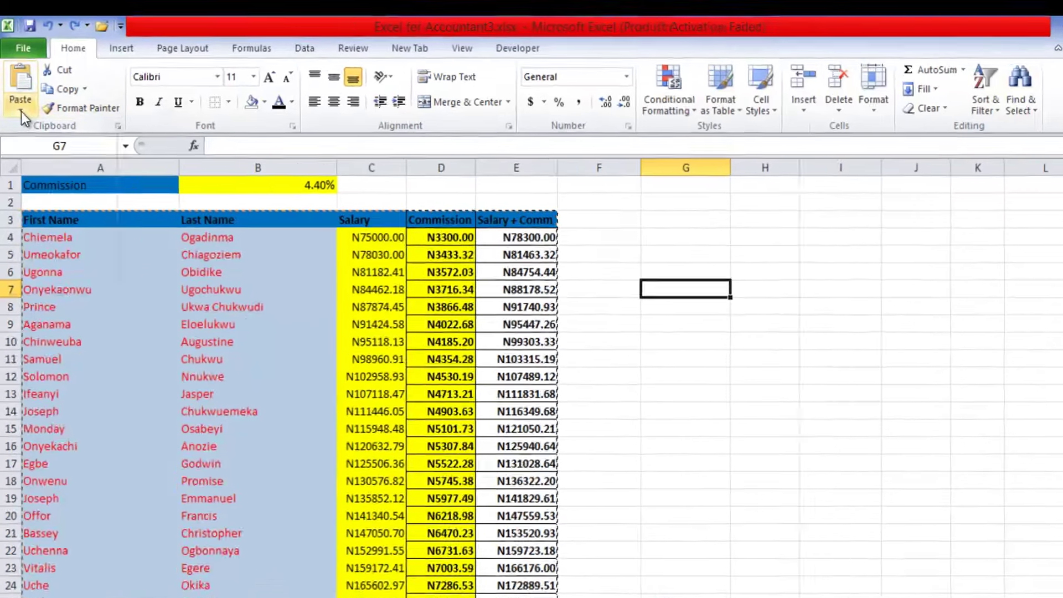
click(19, 103)
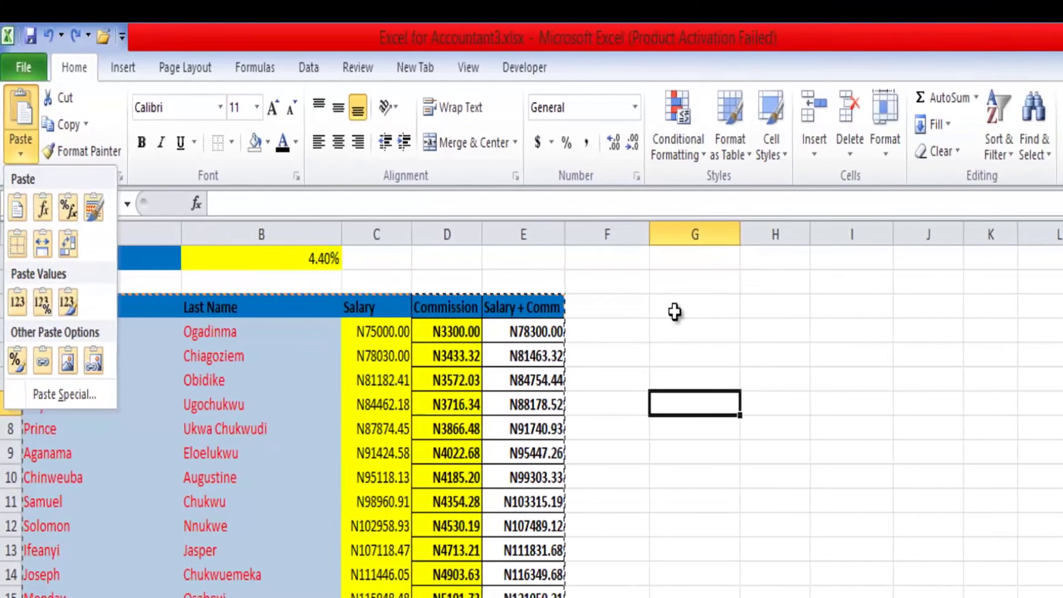
click(674, 312)
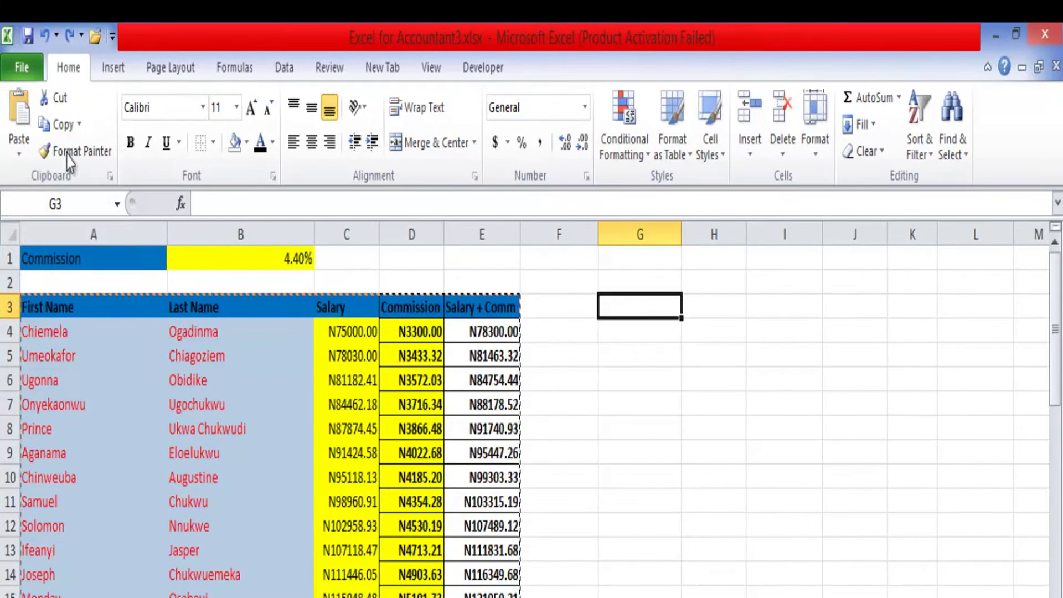
click(21, 160)
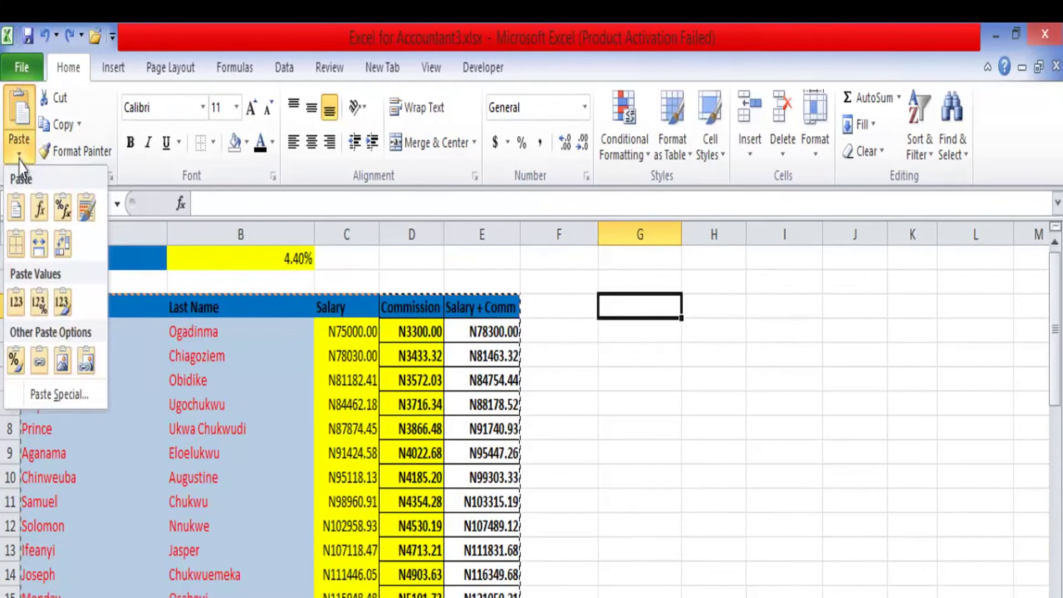
click(36, 235)
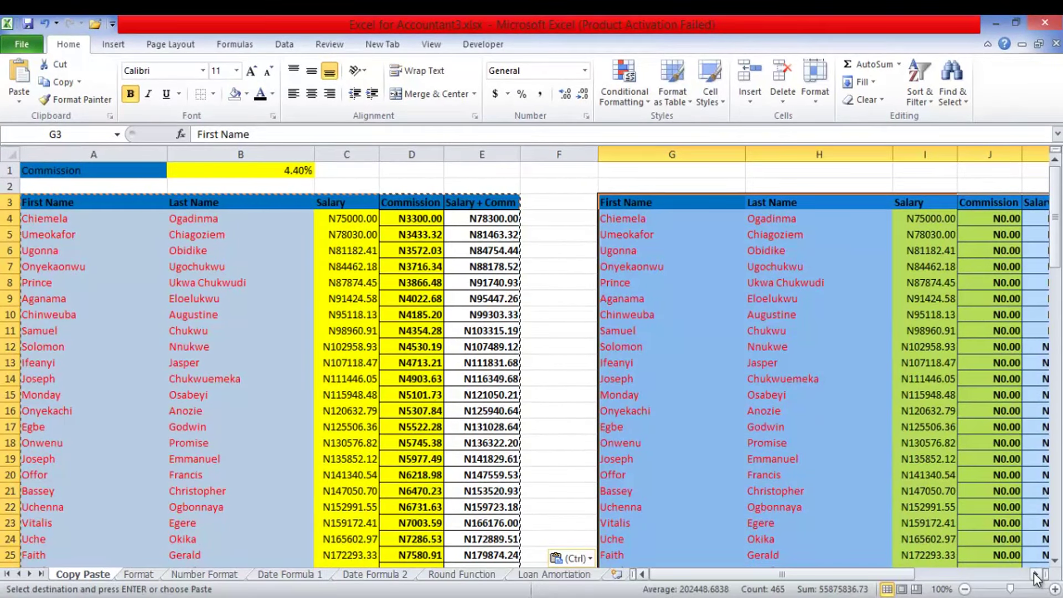
click(1036, 575)
click(1036, 575)
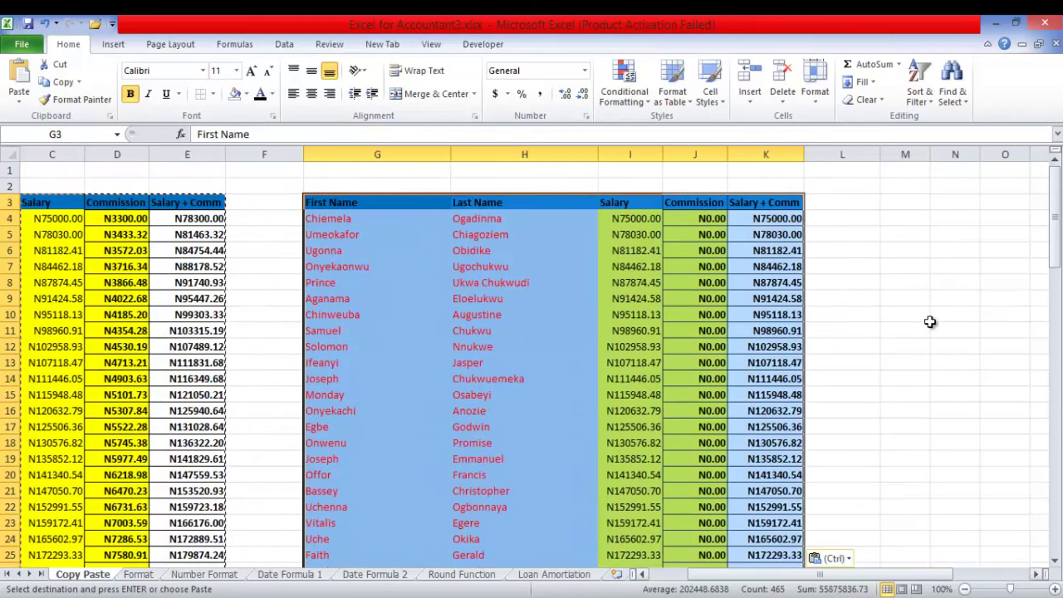
click(907, 283)
click(907, 252)
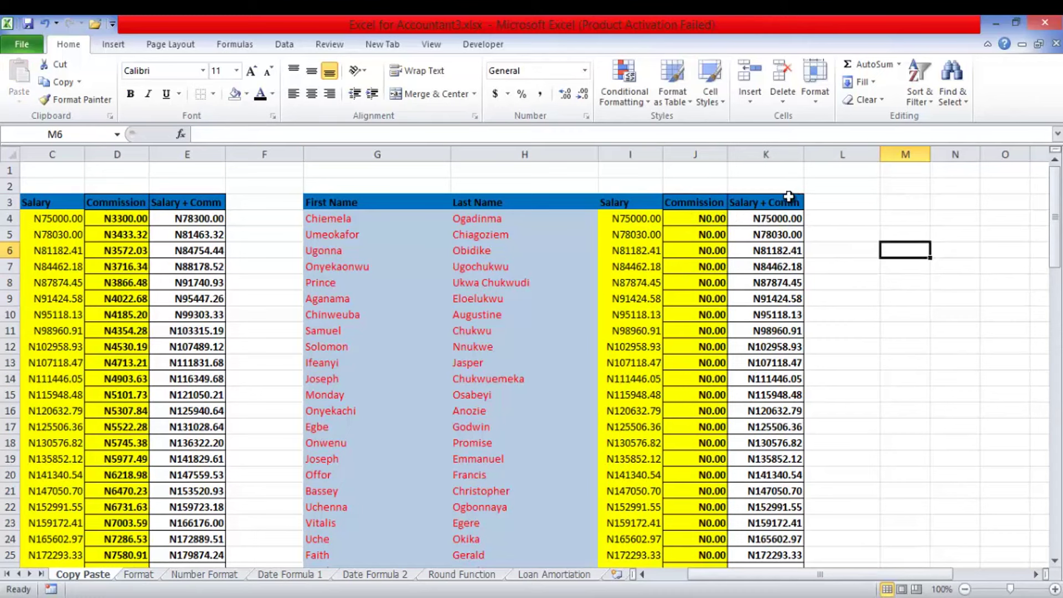
Copy the original salary table A3:E95, including its header row.
click(902, 204)
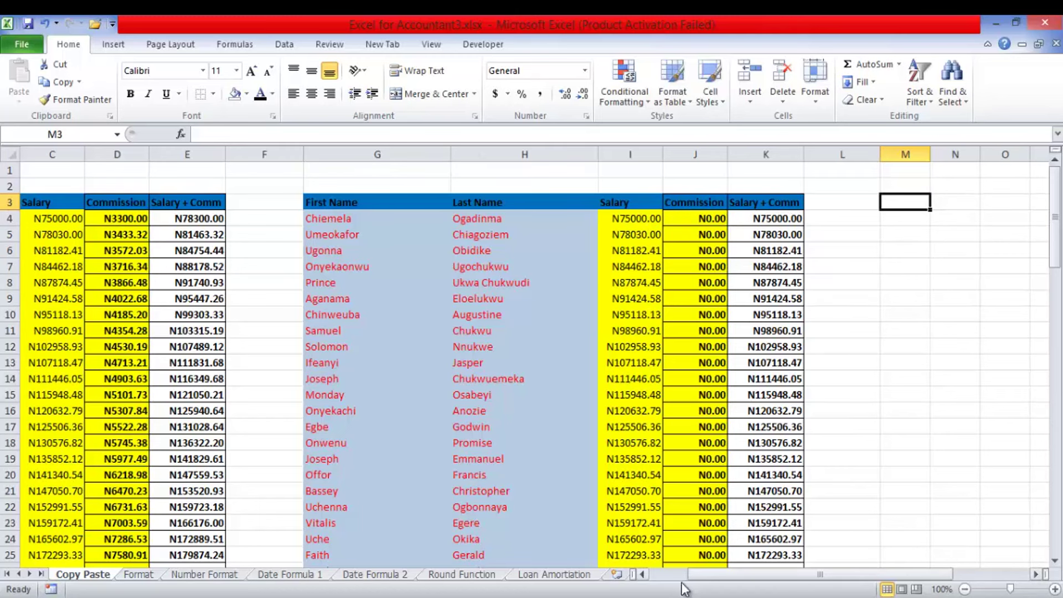
click(661, 576)
drag(45, 204, 467, 201)
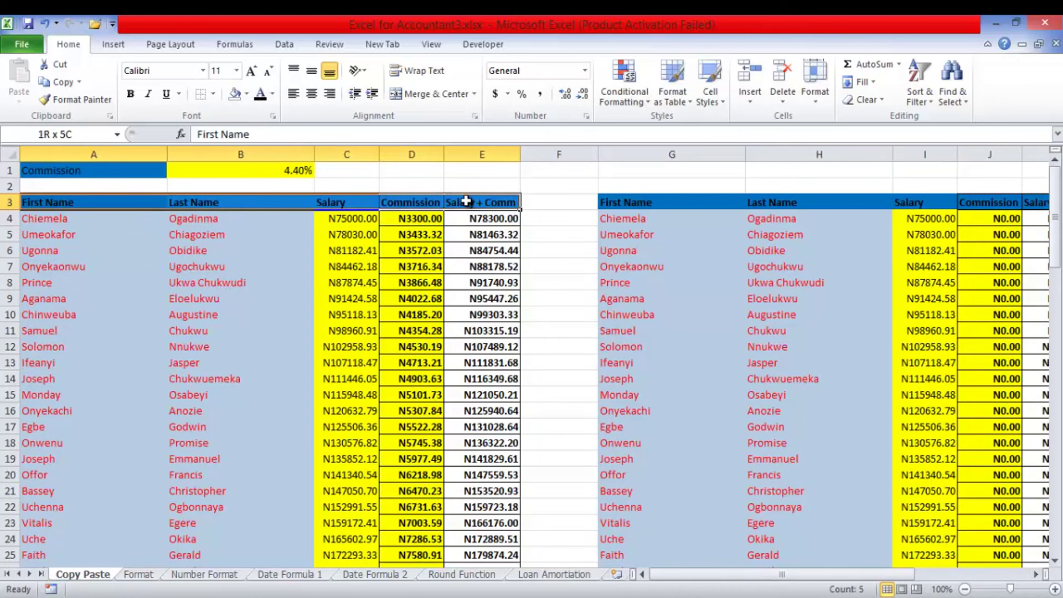
key(ctrl+shift+Down)
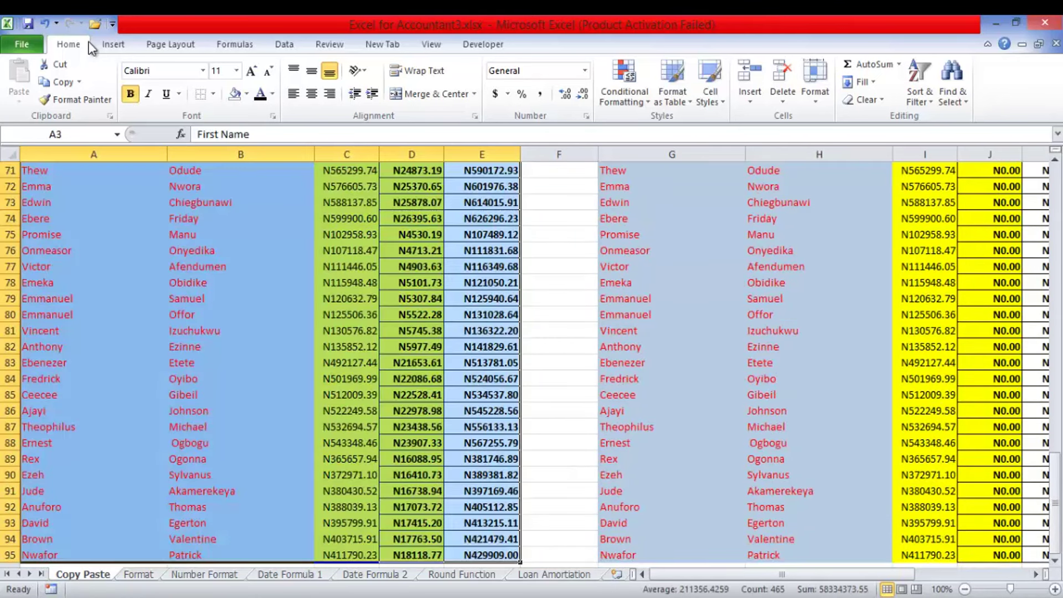
click(65, 80)
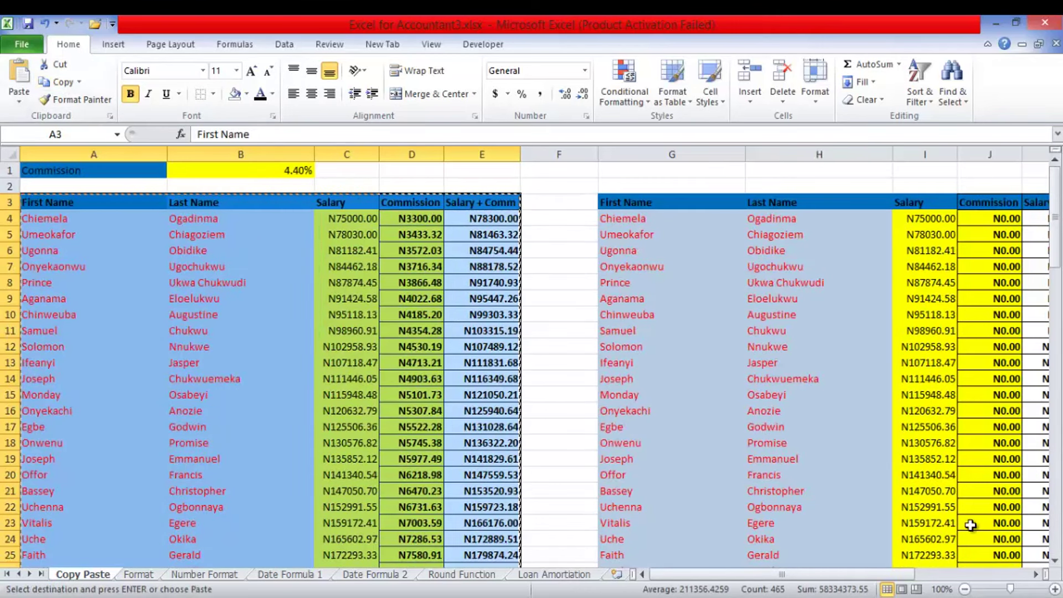
Paste the copied salary table at M3 with the standard Paste option, beside the table at G3.
click(1009, 576)
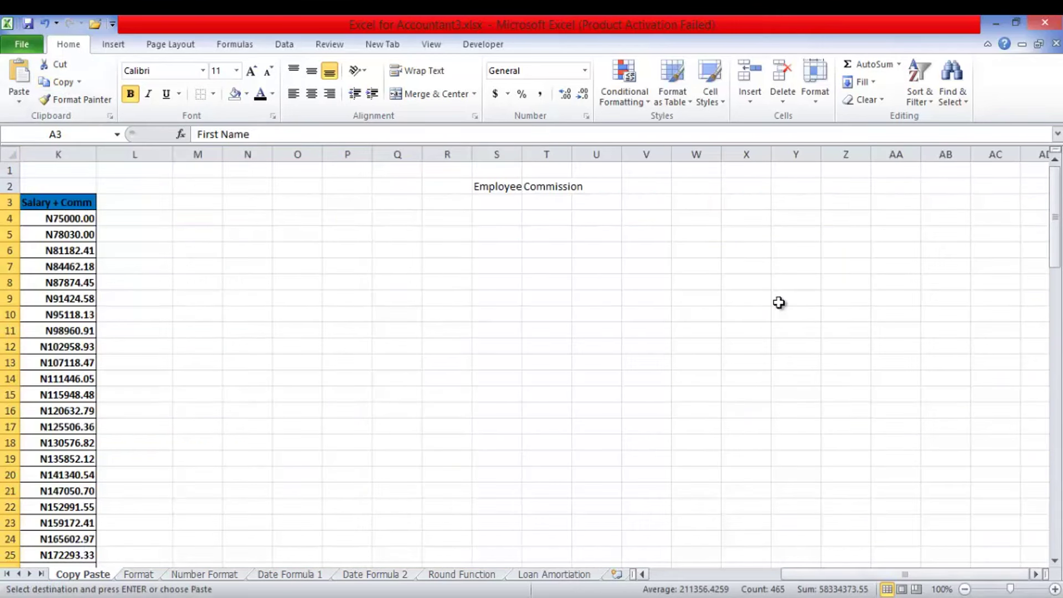
click(193, 203)
click(21, 104)
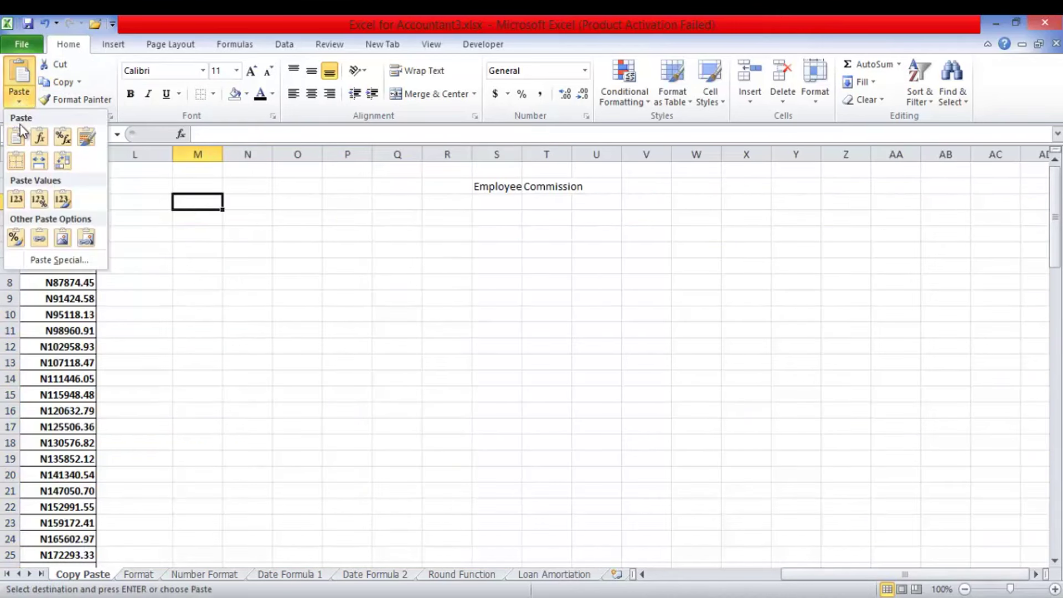
click(18, 136)
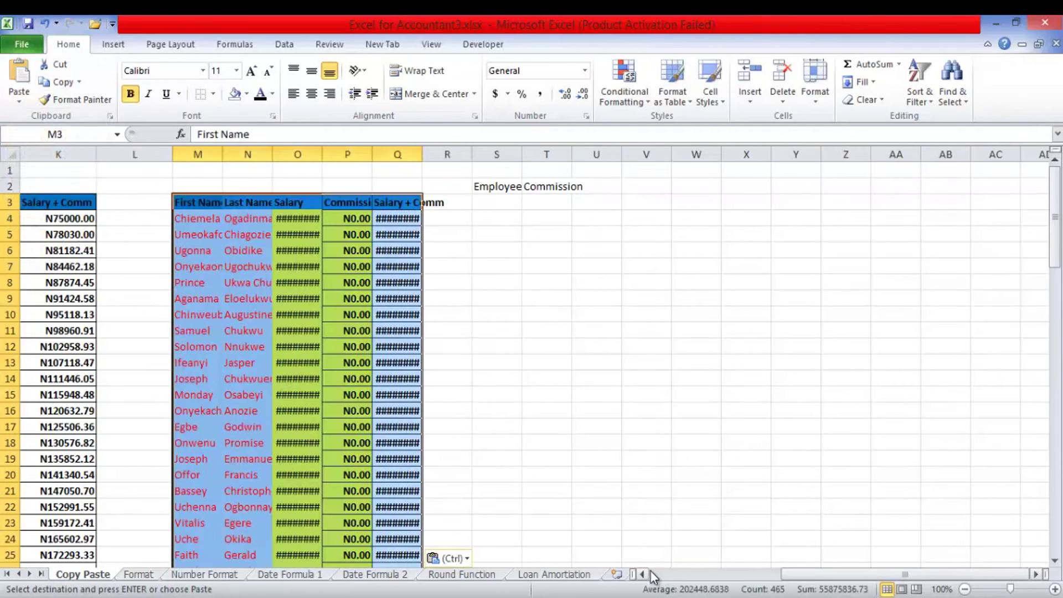
click(642, 574)
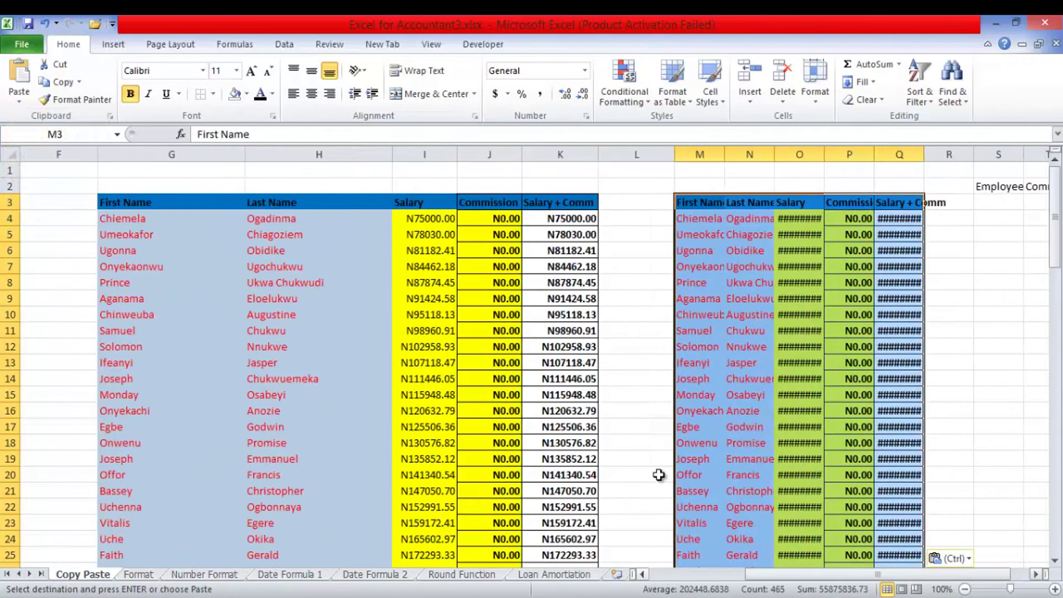
Try auto-fitting column P, undo it, and compare the column widths of the two pasted tables.
click(883, 168)
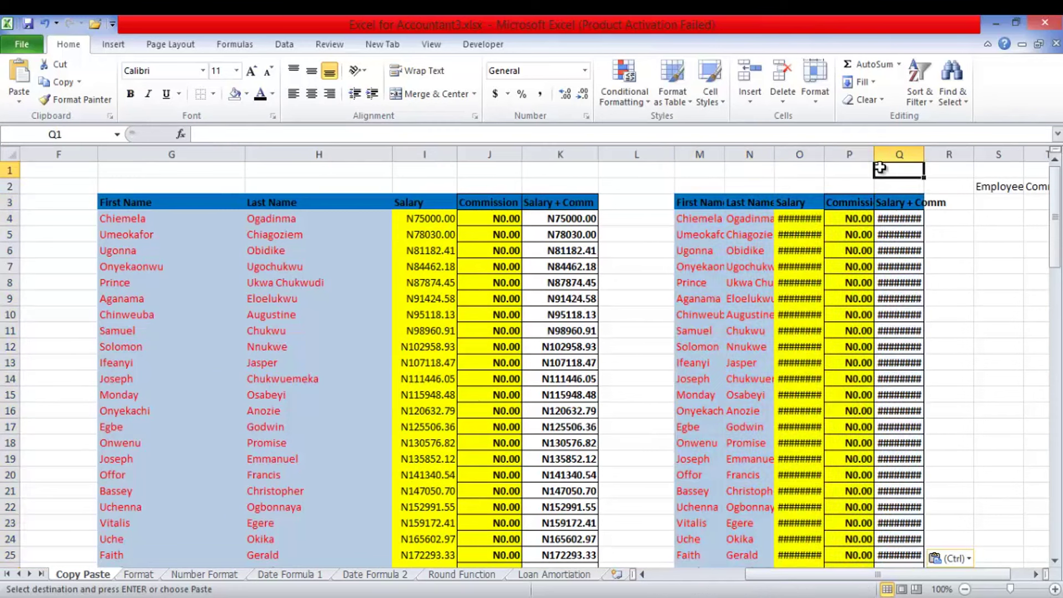
double_click(874, 157)
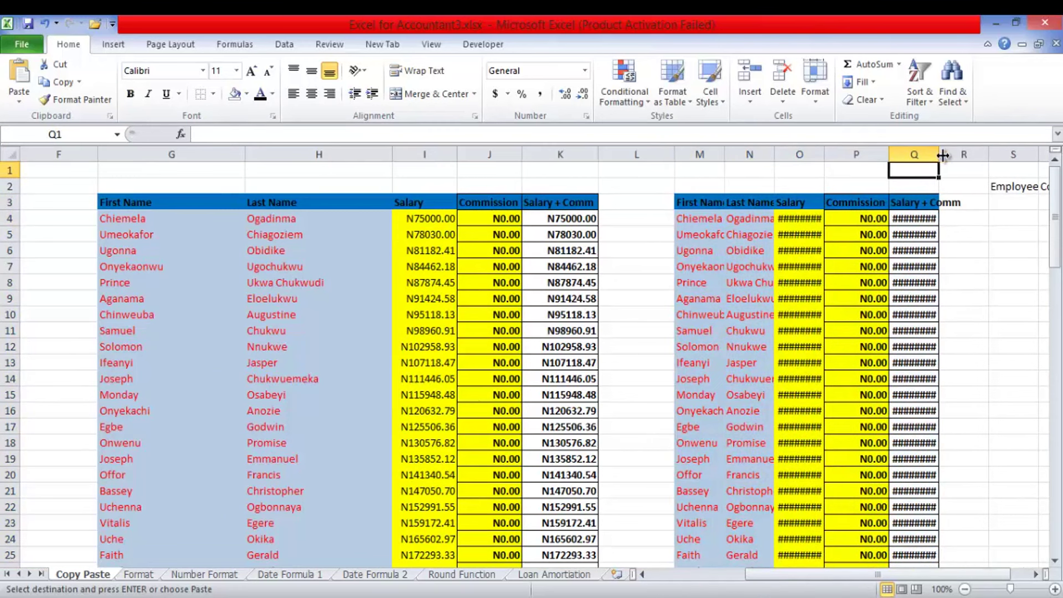
key(ctrl+z)
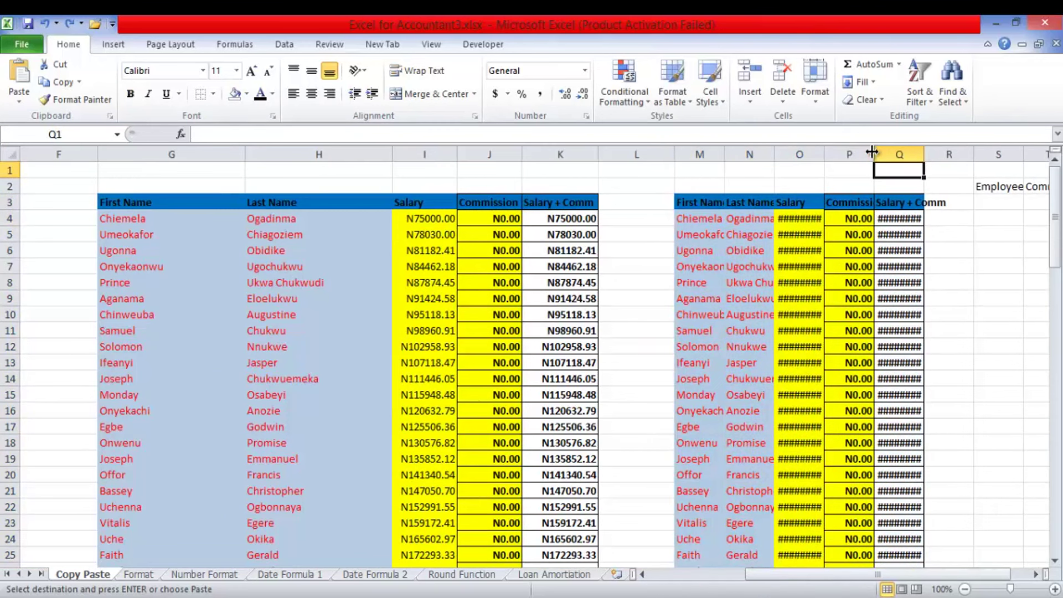
click(635, 199)
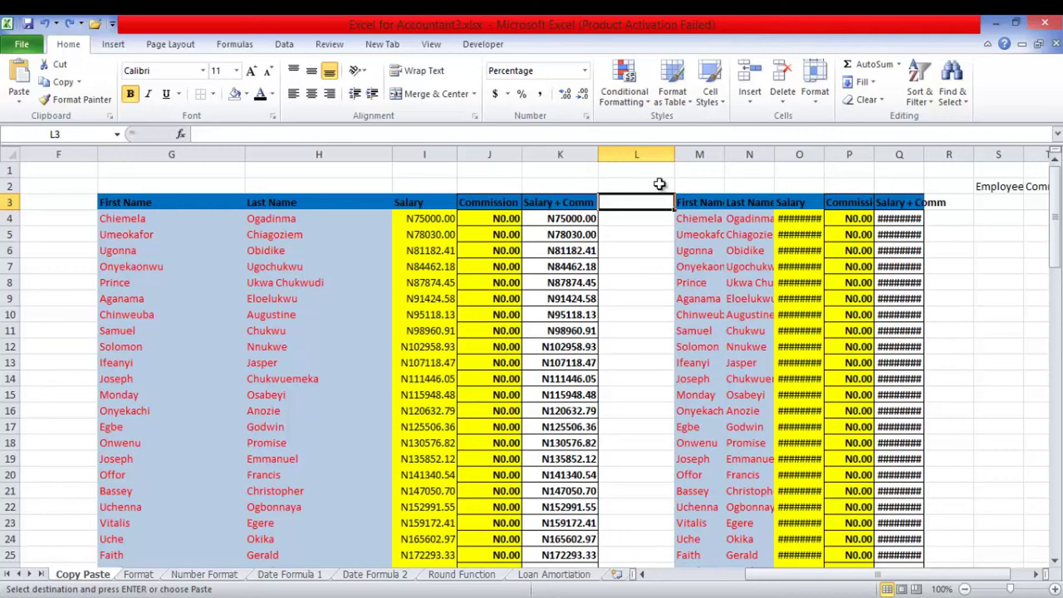
click(863, 203)
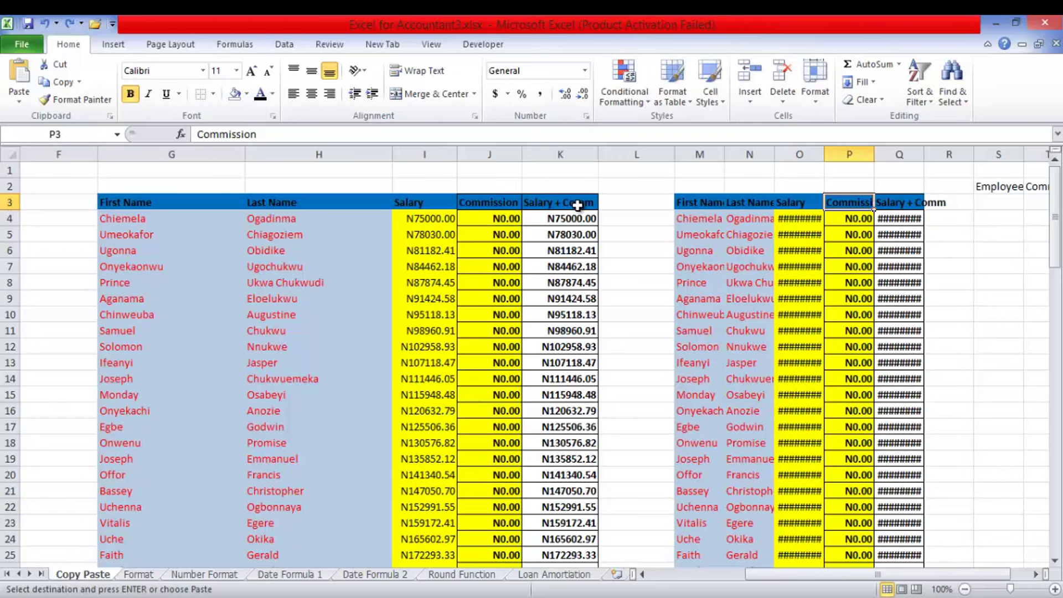
Undo the table paste at M3 and the column-width-preserving paste at G3.
click(45, 23)
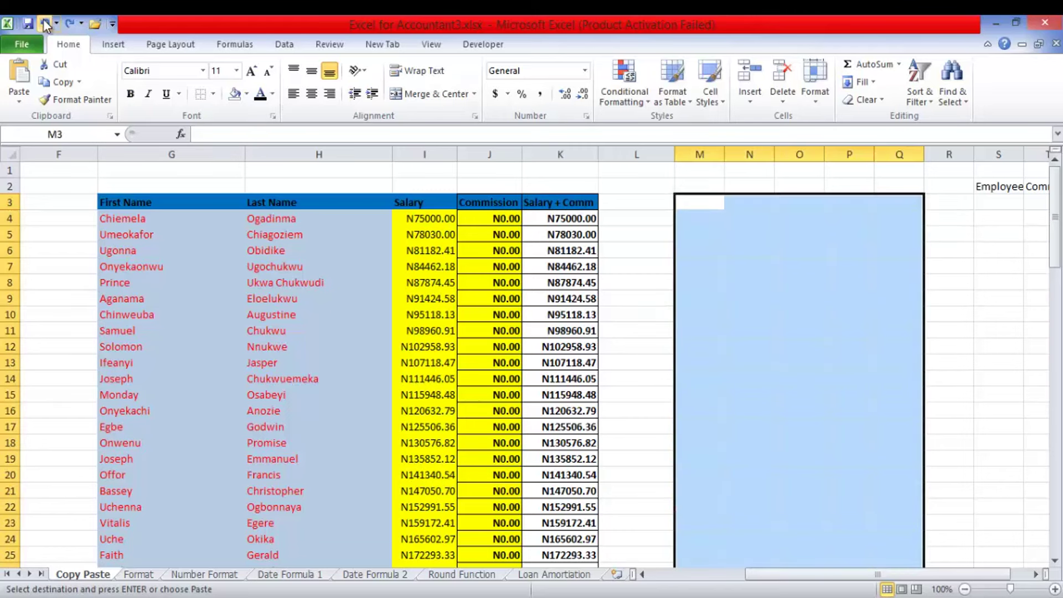
click(45, 24)
click(46, 24)
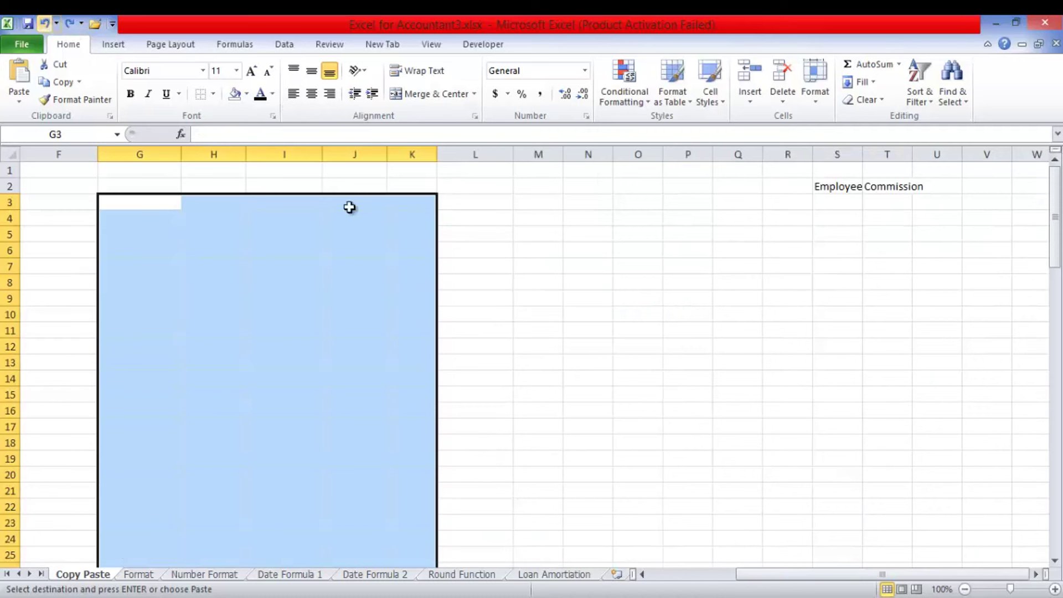
click(655, 576)
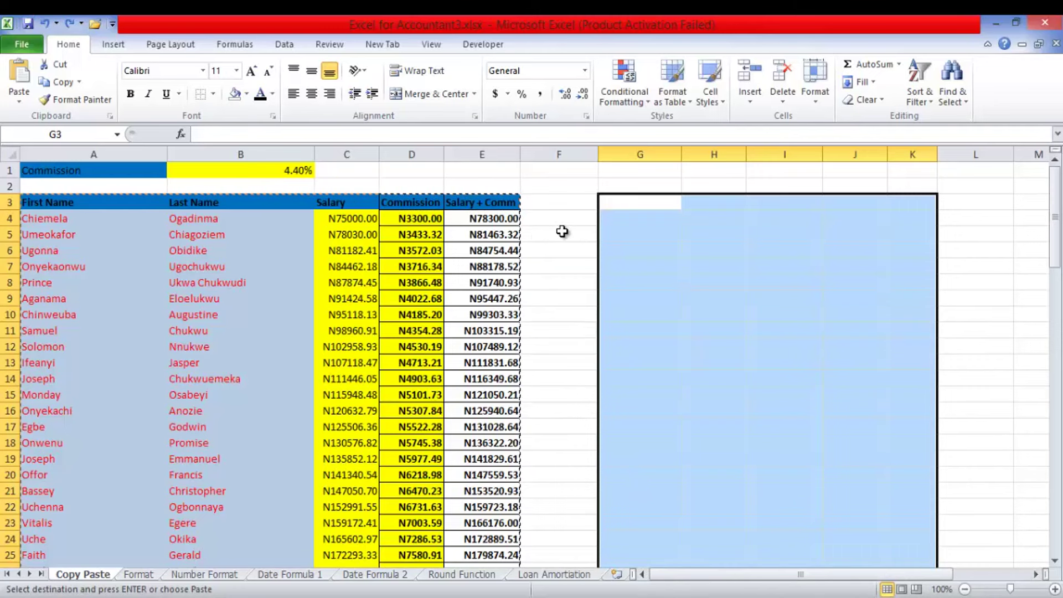
click(620, 204)
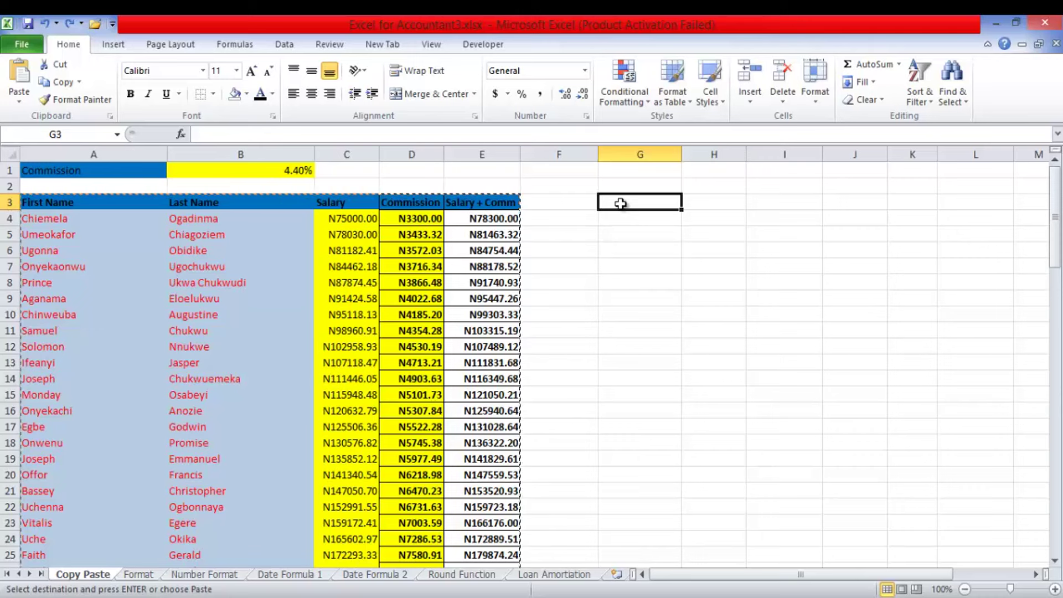
click(61, 84)
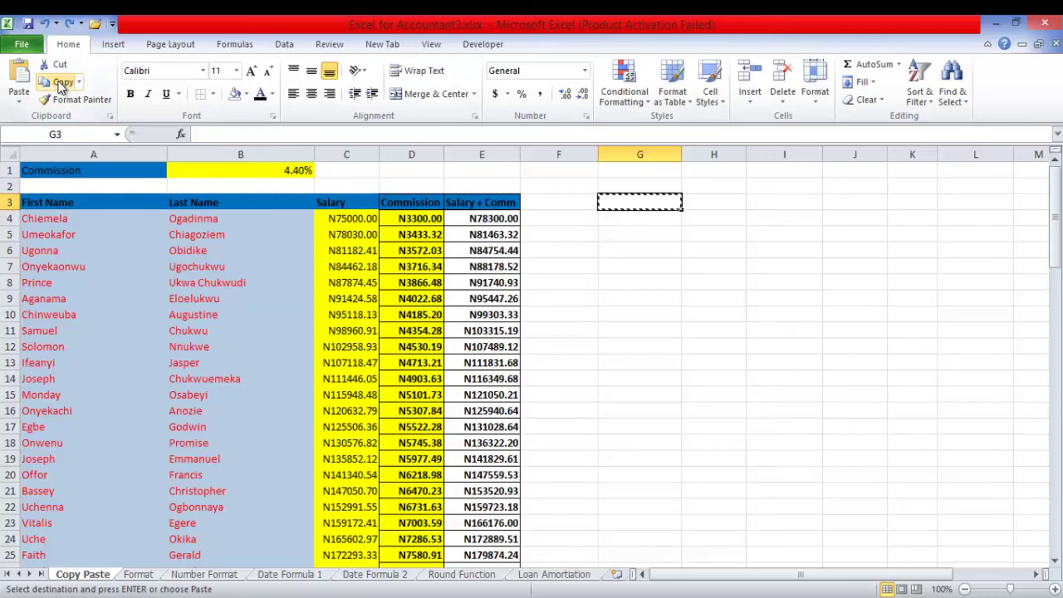
click(19, 104)
click(629, 240)
double_click(629, 235)
click(634, 266)
Copy the original salary table A3:E95, including its header row, and dismiss the paste options.
drag(51, 204, 469, 205)
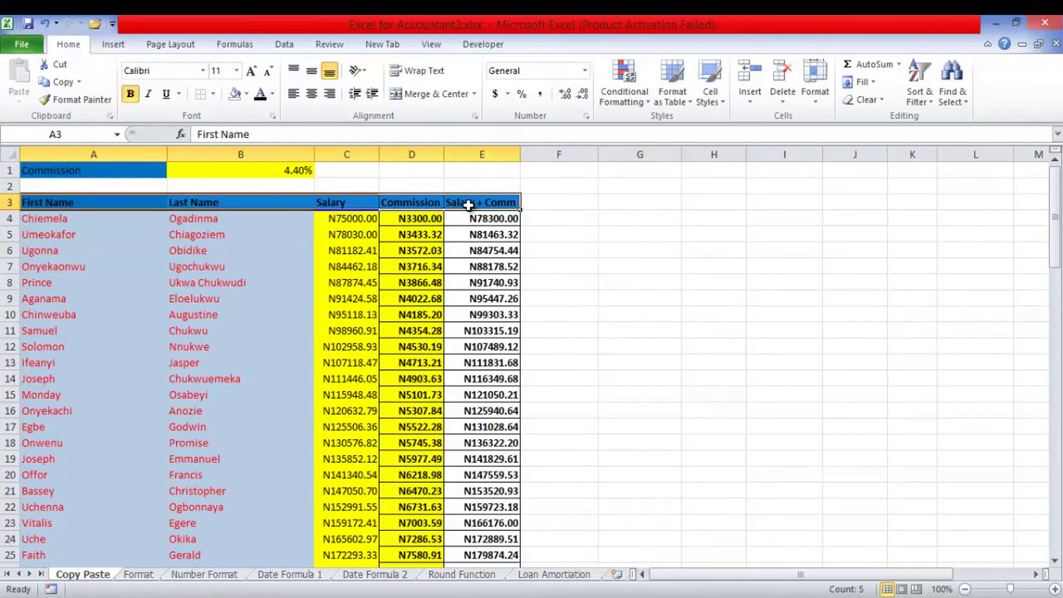
key(ctrl+shift+Down)
click(59, 86)
click(22, 99)
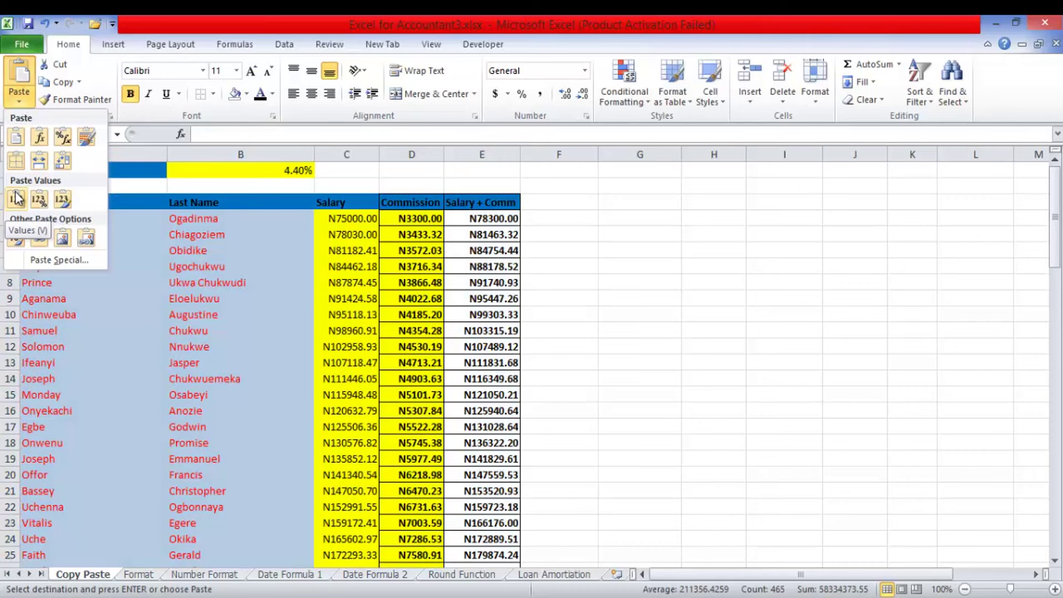
click(695, 204)
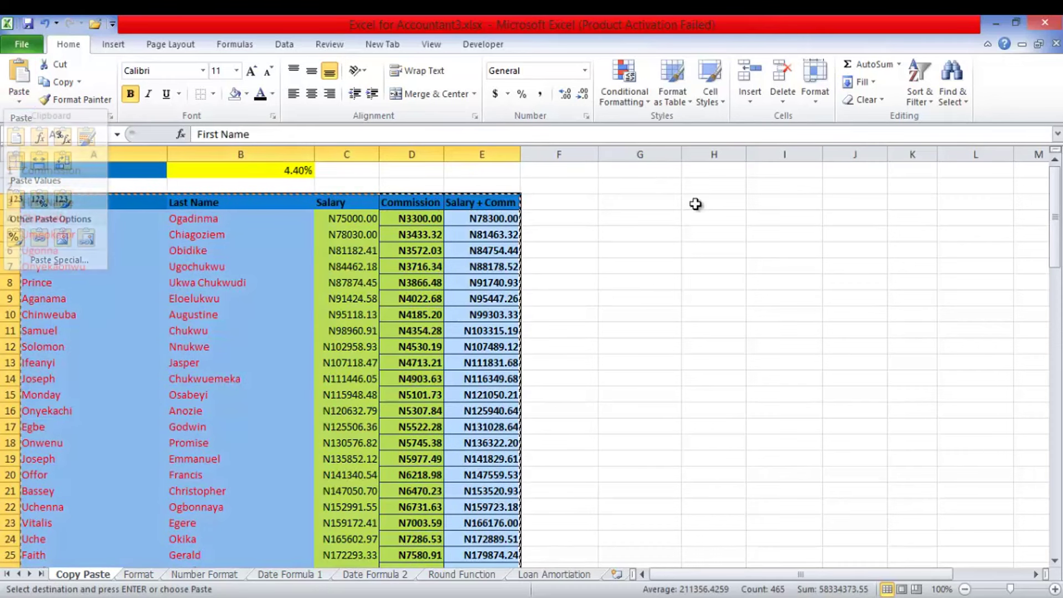
Paste the copied salary table at H3 as Values only.
click(692, 201)
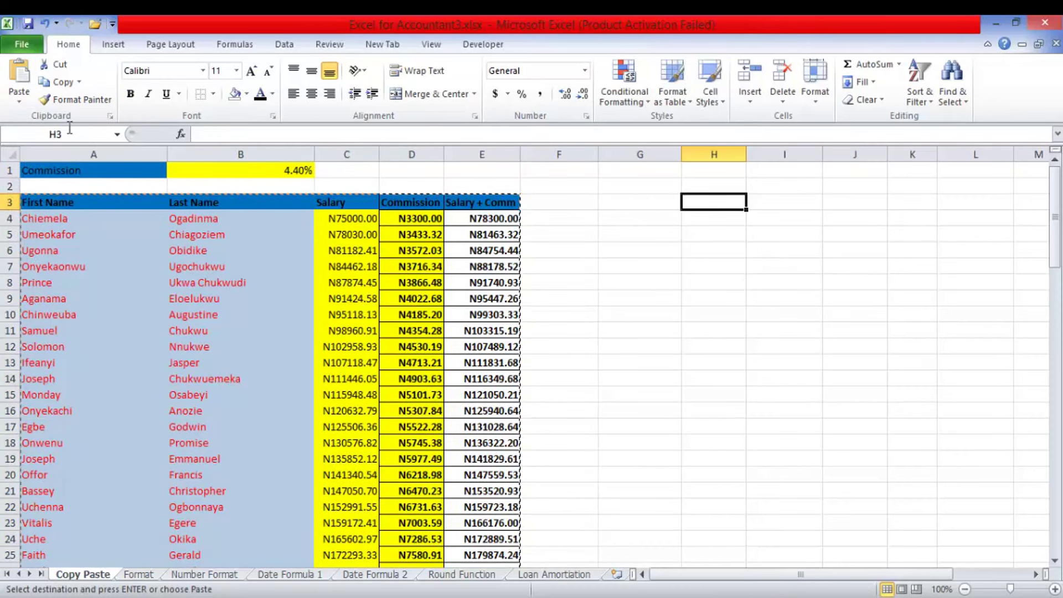
click(19, 102)
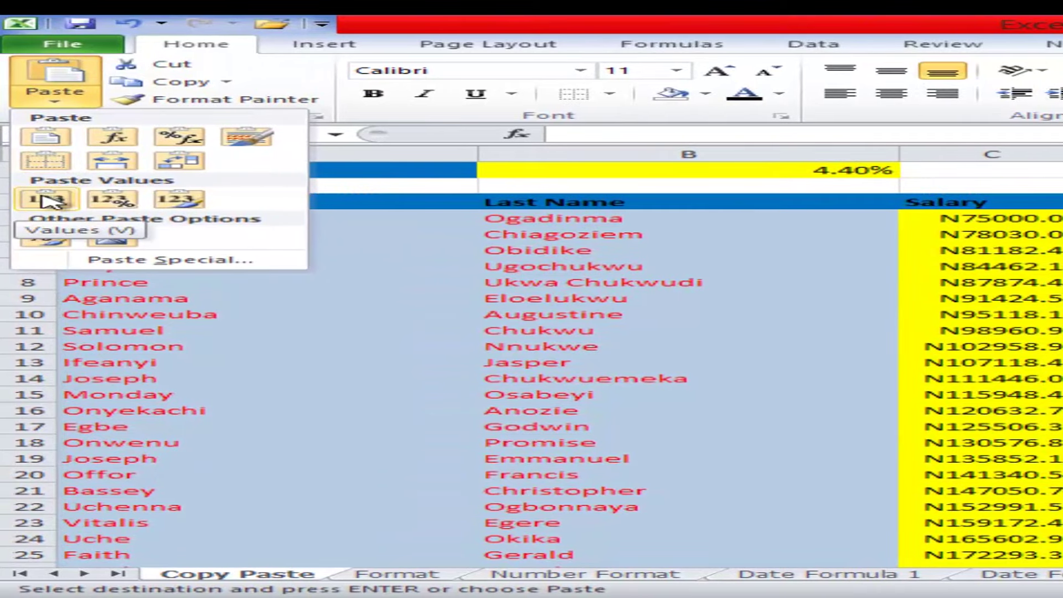
click(46, 200)
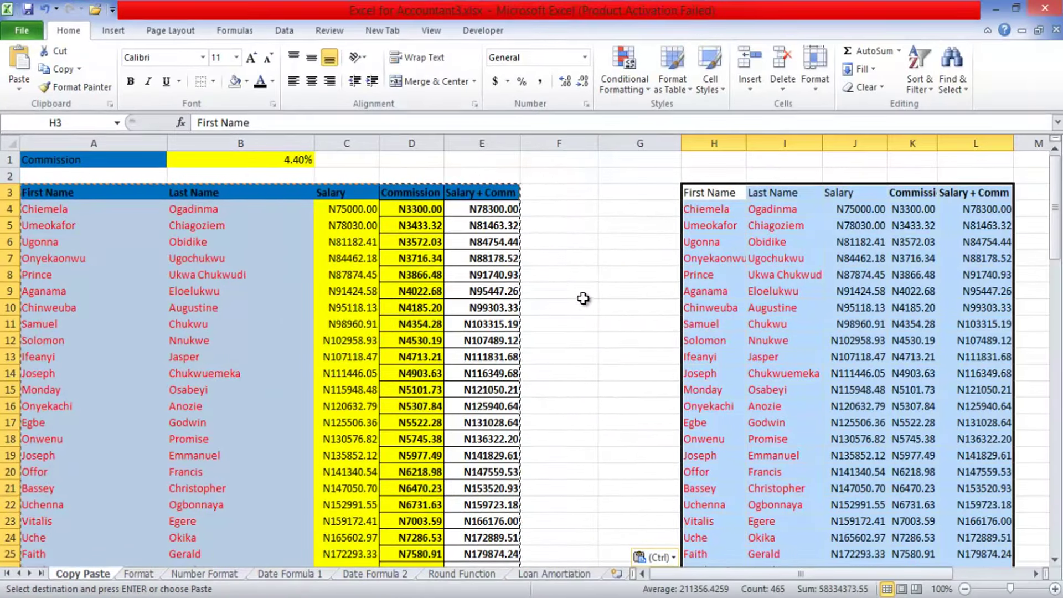
Auto-fit column H of the pasted table and inspect the contents of cells K4 and L6.
click(623, 293)
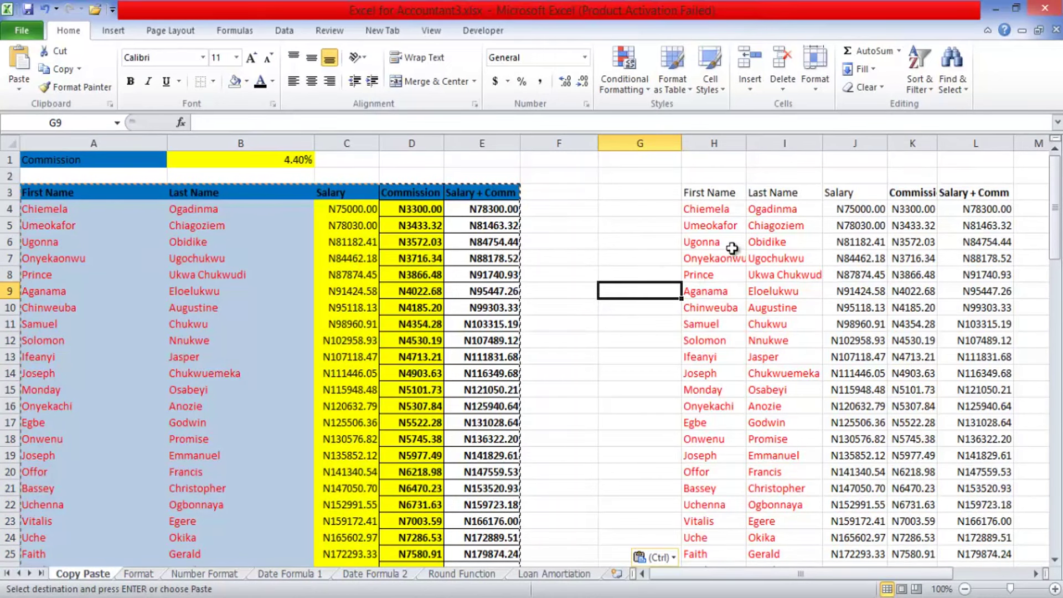
double_click(747, 145)
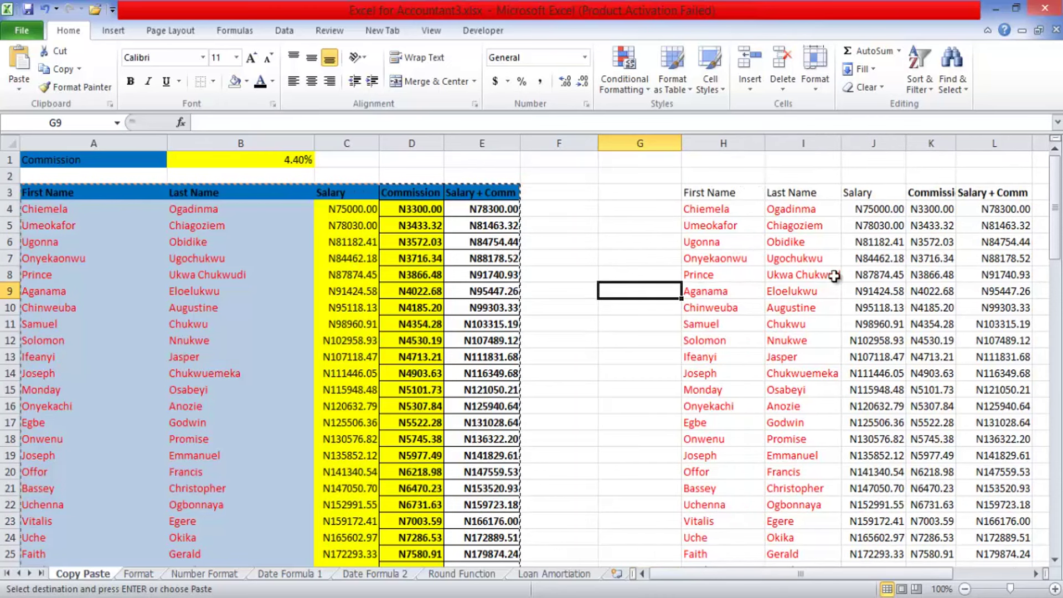
click(925, 210)
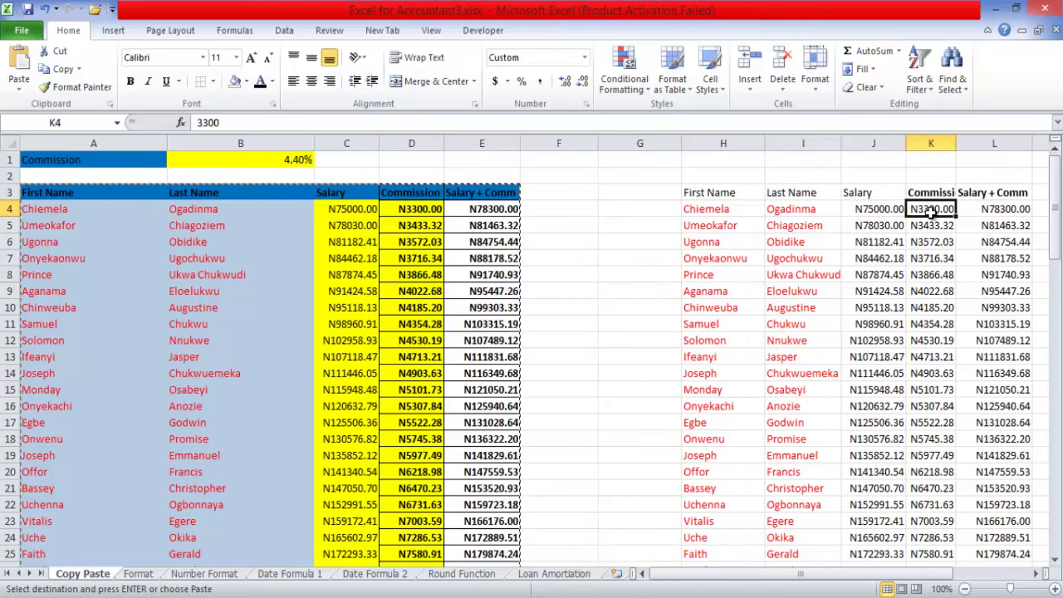
click(1019, 242)
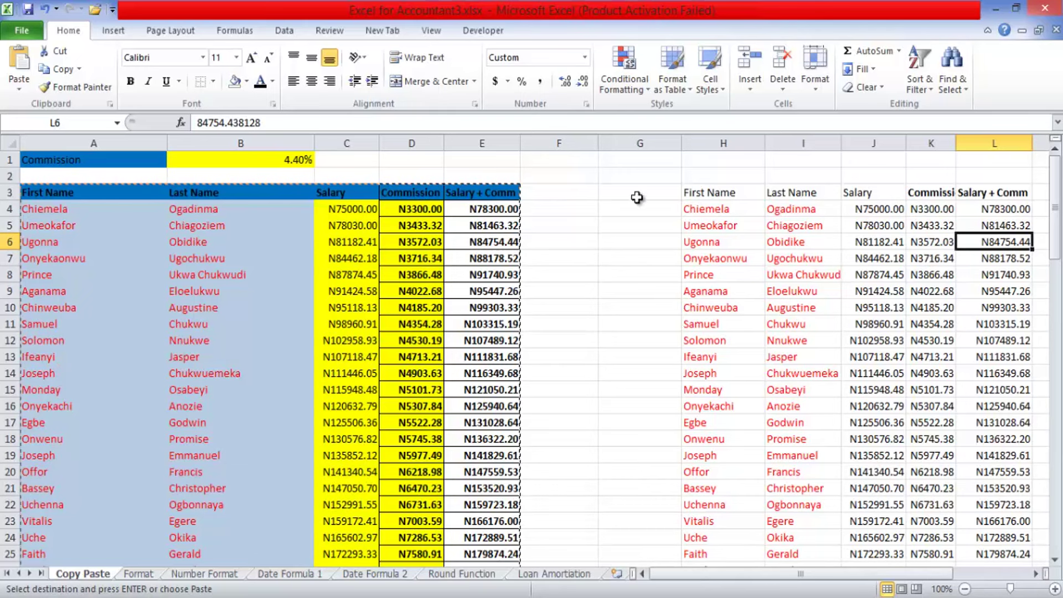
Undo the column H auto-fit and the values-only paste, leaving H3 selected.
click(44, 9)
click(45, 10)
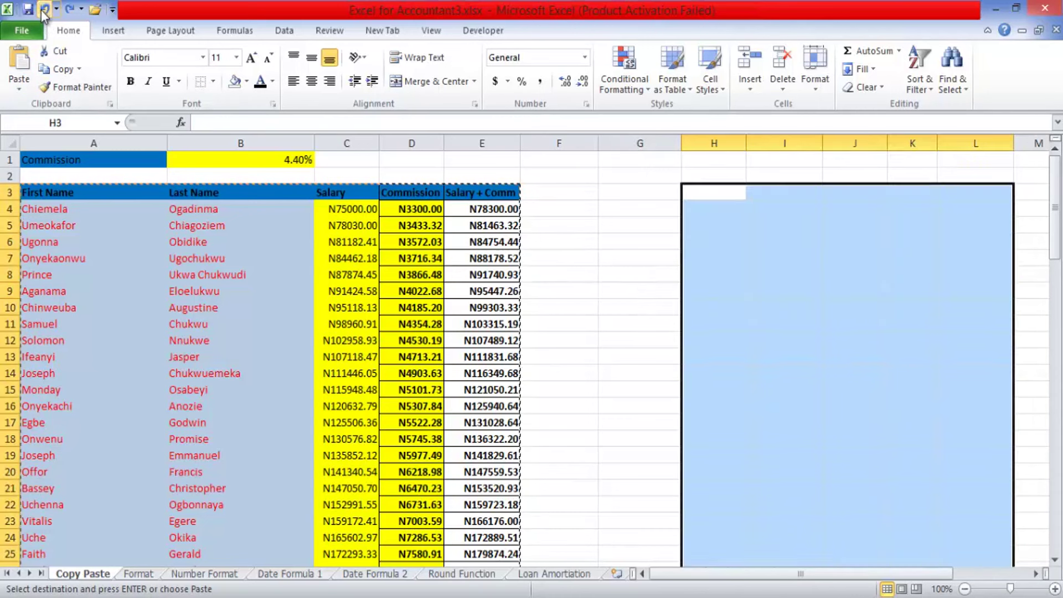
click(699, 190)
Paste the copied table at H3 as Values once more and undo that paste.
click(17, 85)
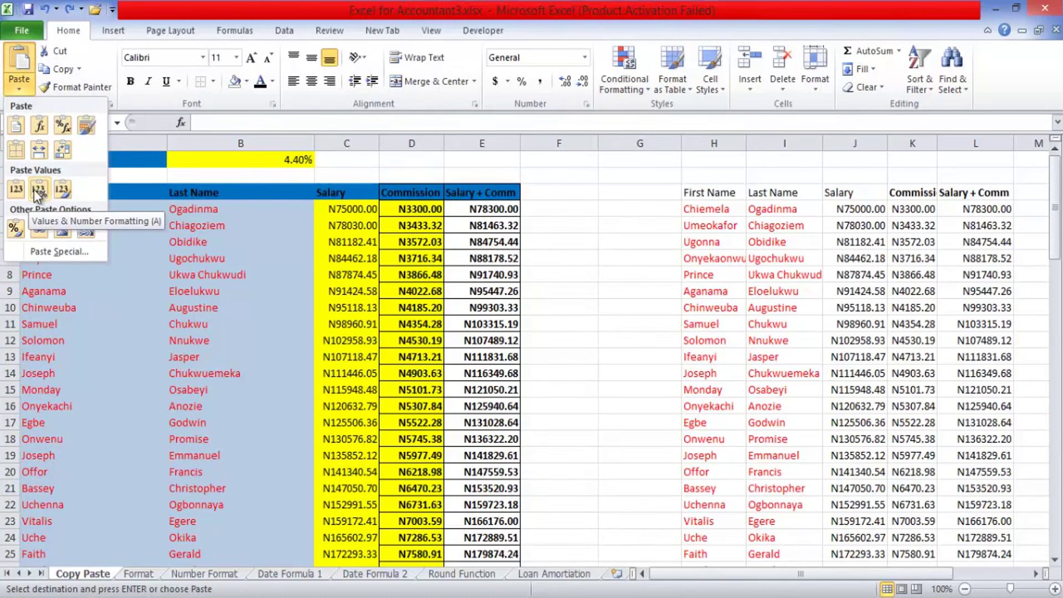
click(17, 188)
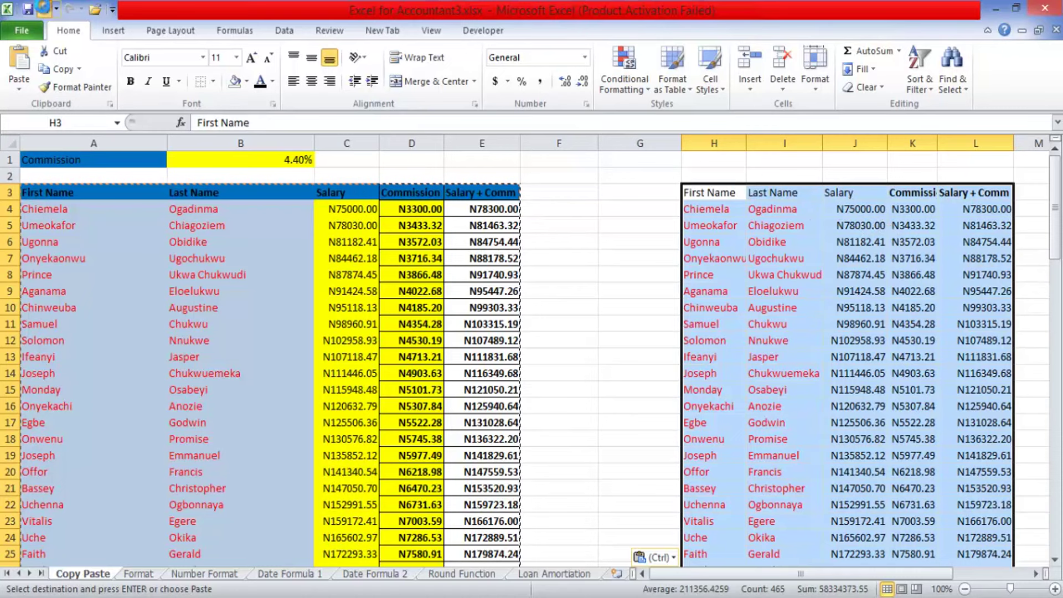
click(45, 9)
click(709, 196)
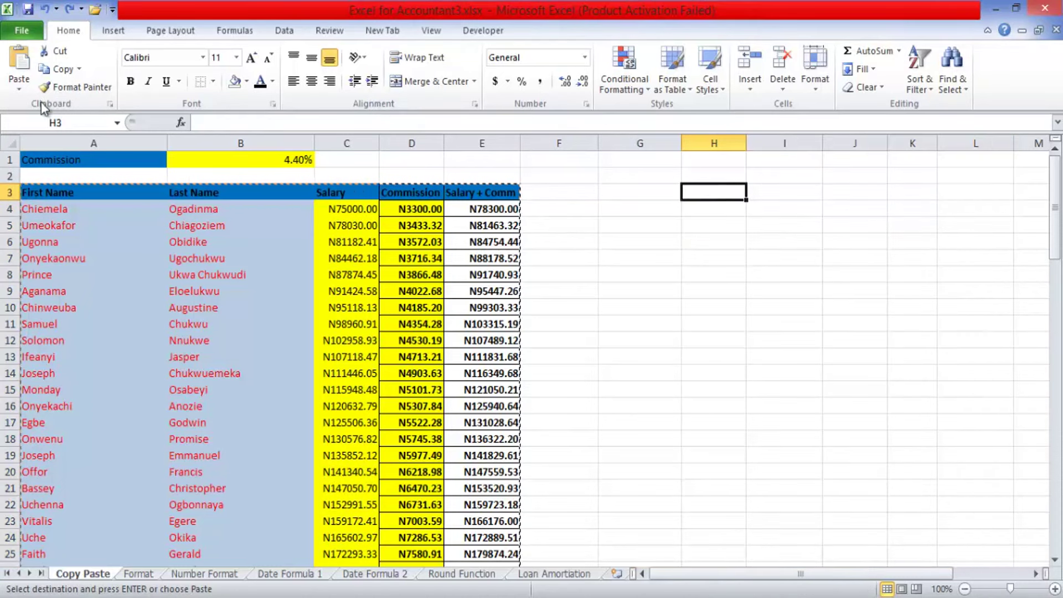
click(12, 84)
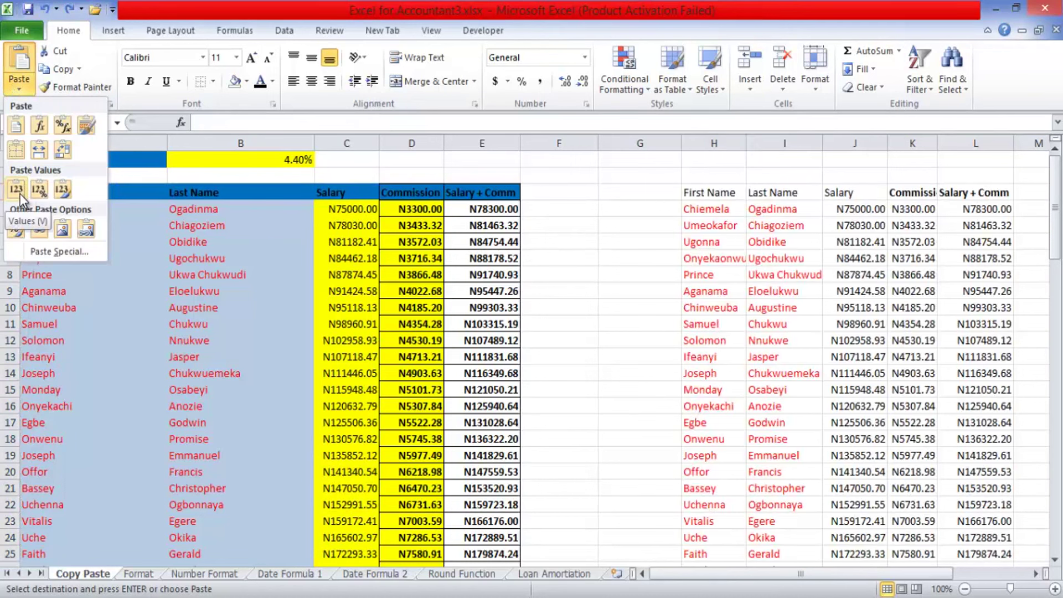
key(Escape)
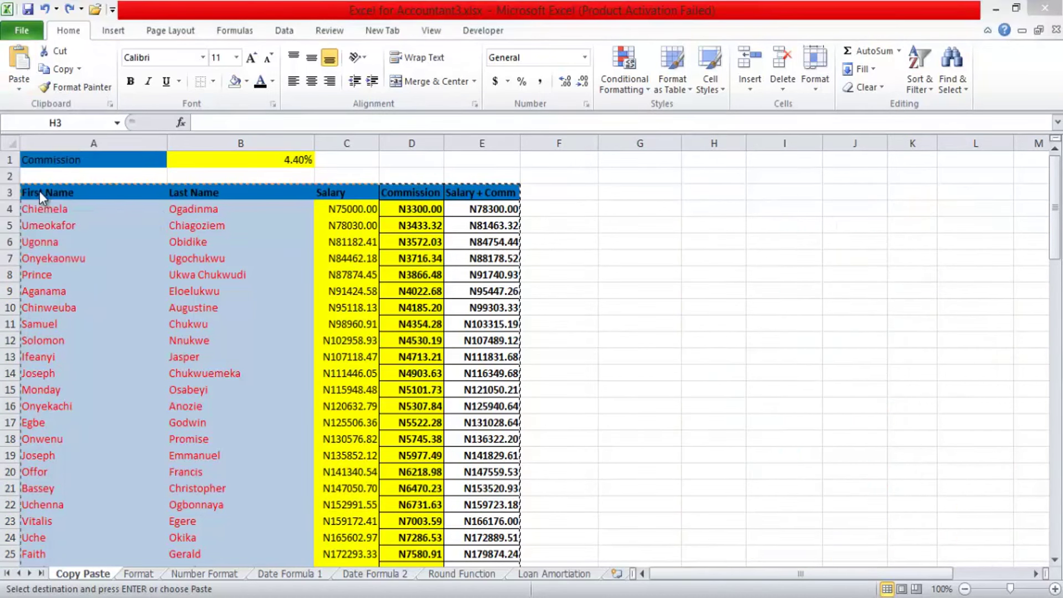
click(18, 88)
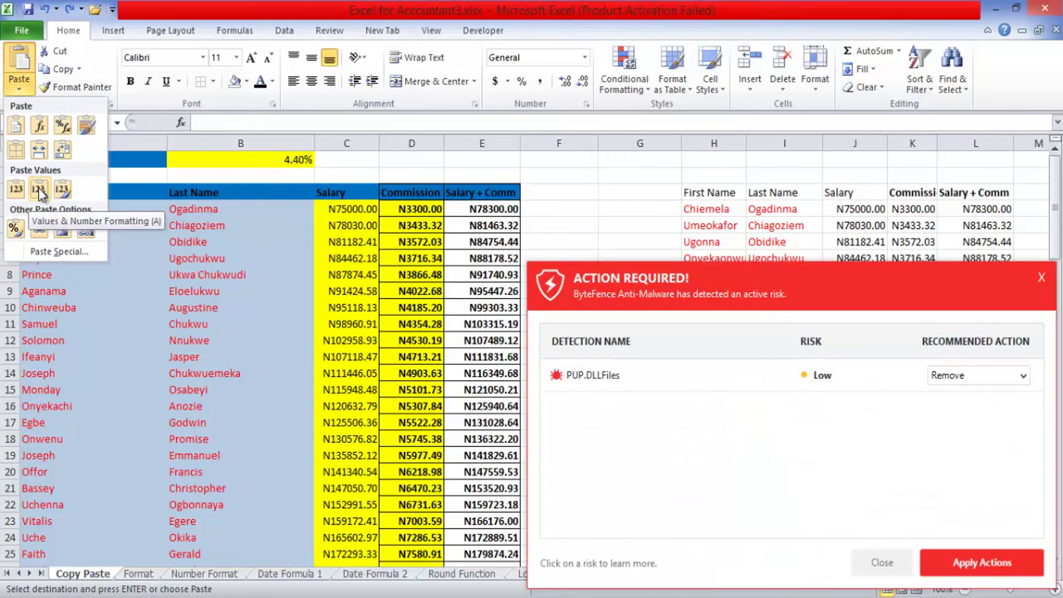
Dismiss the ByteFence Anti-Malware alert without applying the recommended action, agreeing to close it with unresolved risks.
click(1040, 282)
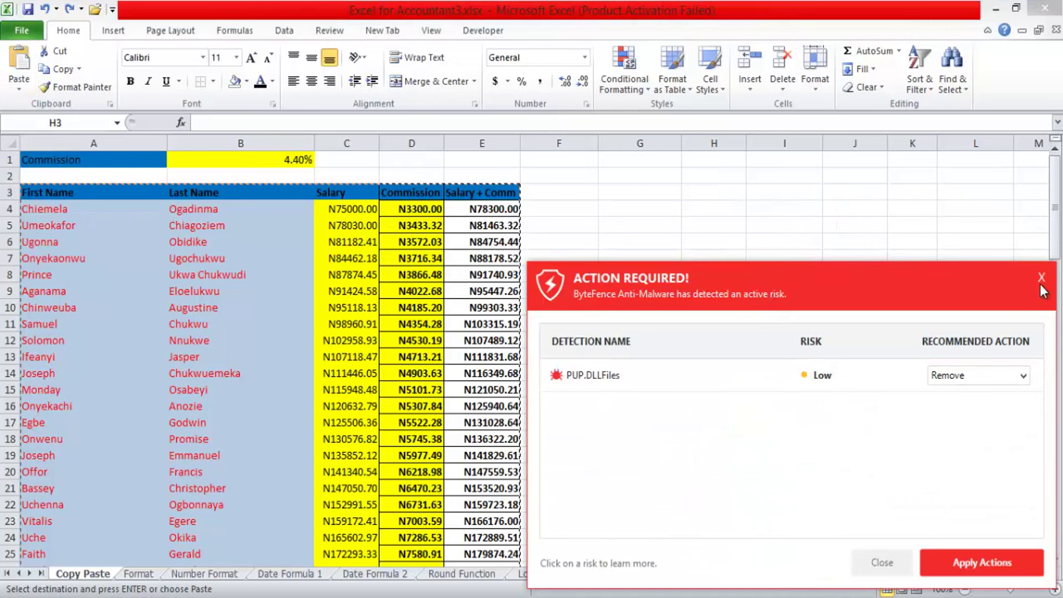
click(883, 563)
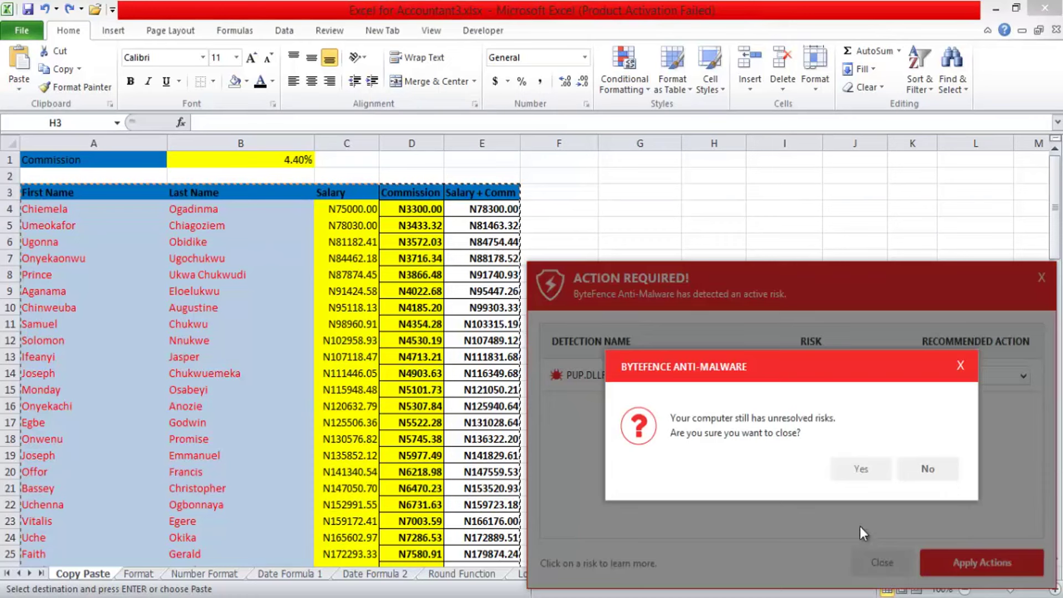
click(864, 469)
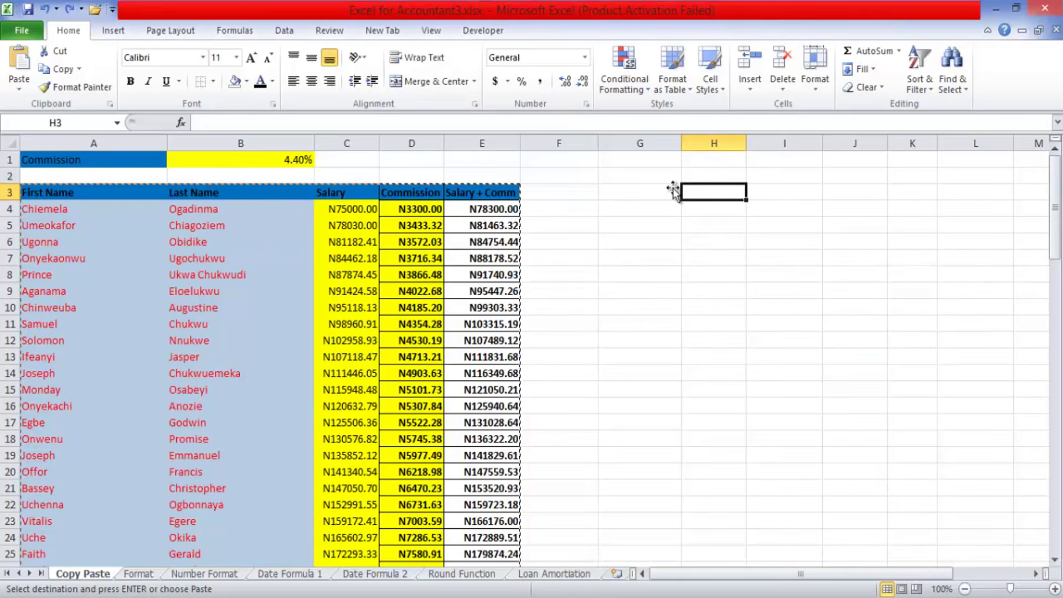
Paste the copied salary table at H3 using the Values & Number Formatting option.
click(18, 88)
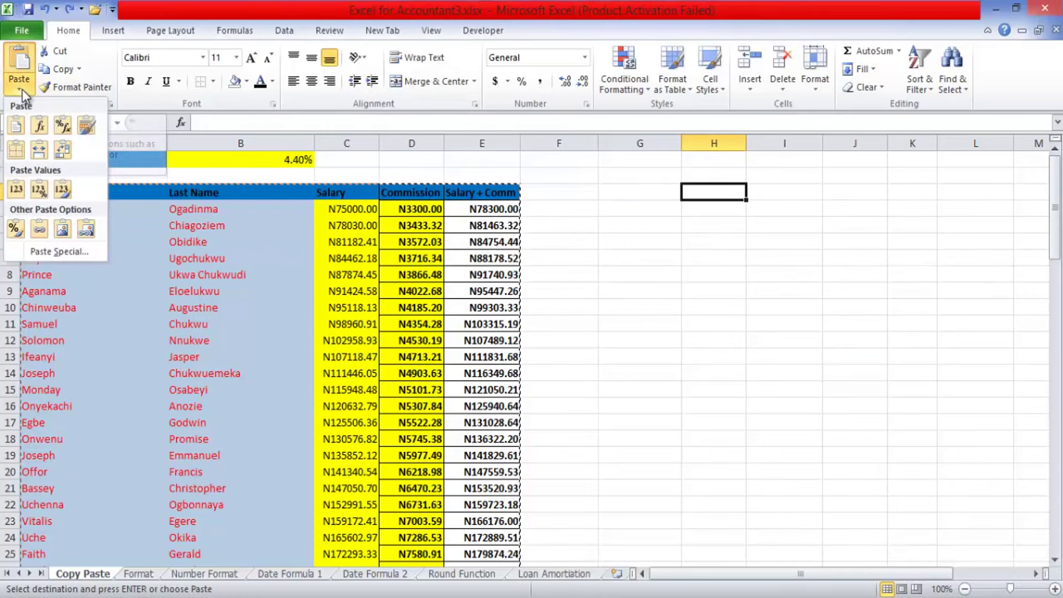
click(39, 188)
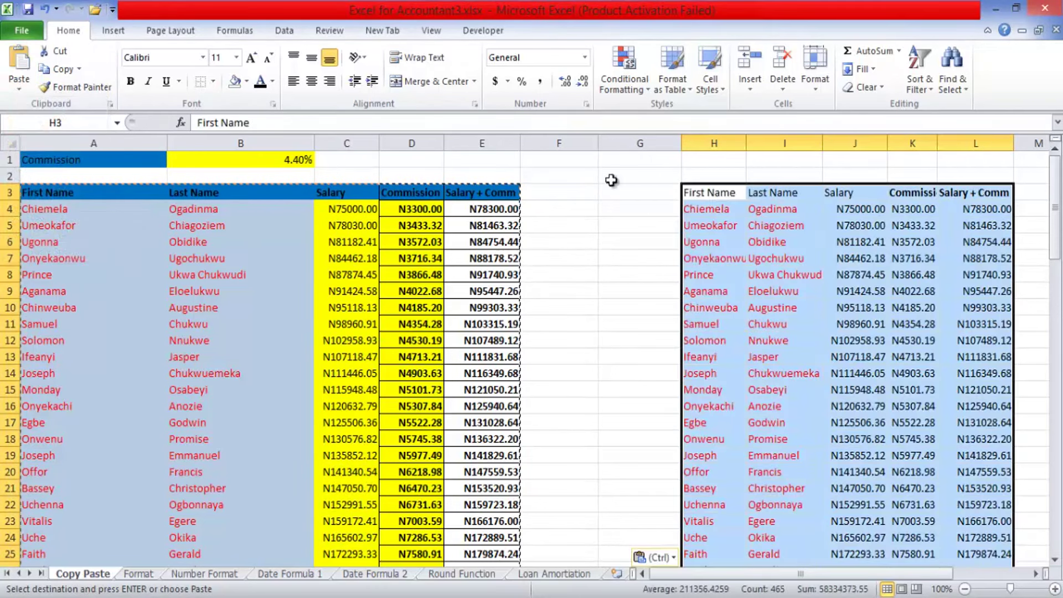
click(624, 247)
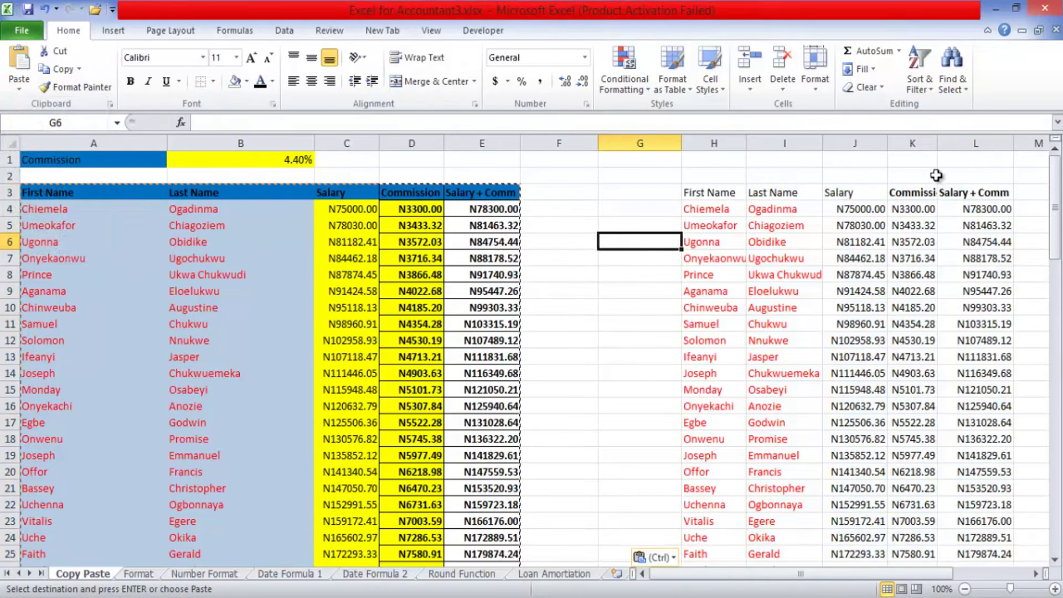
Inspect the contents of commission cells K4 and K6, and undo the Values & Number Formatting paste.
click(925, 212)
click(919, 237)
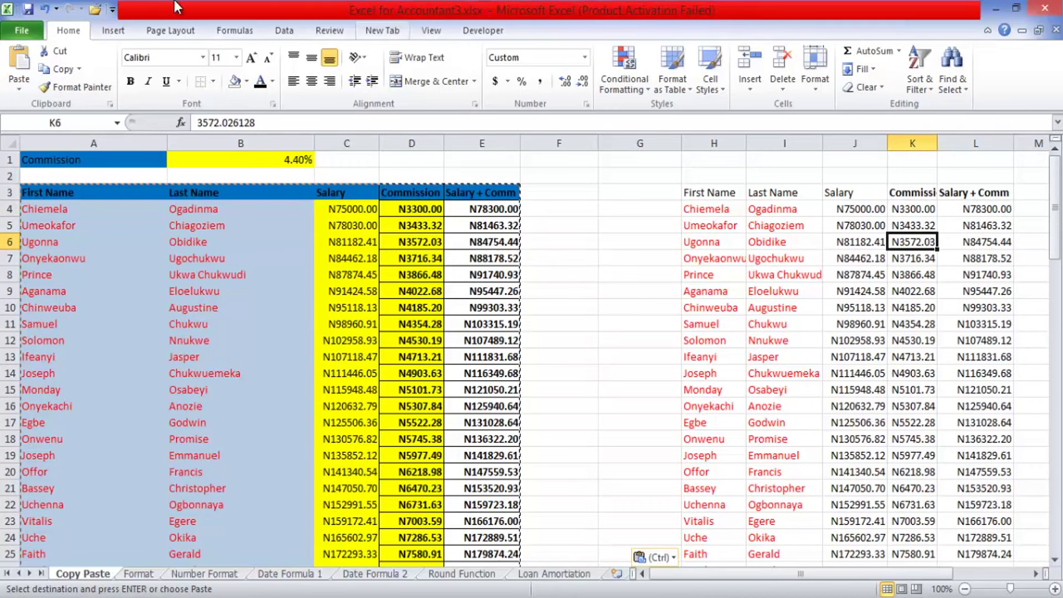
click(46, 9)
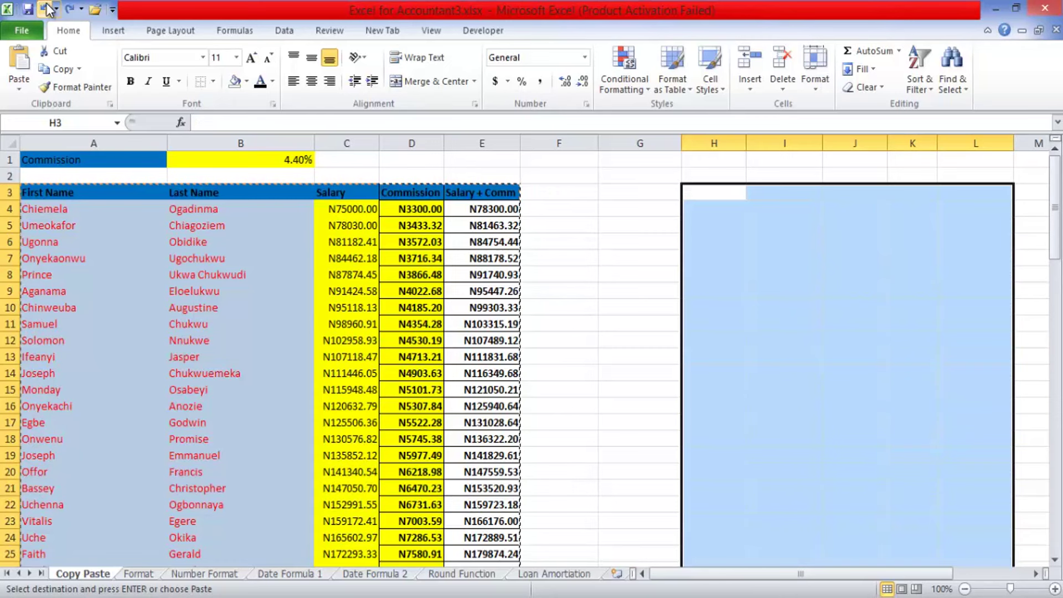
Paste the copied salary table at H3 using the Keep Source Formatting option.
click(717, 191)
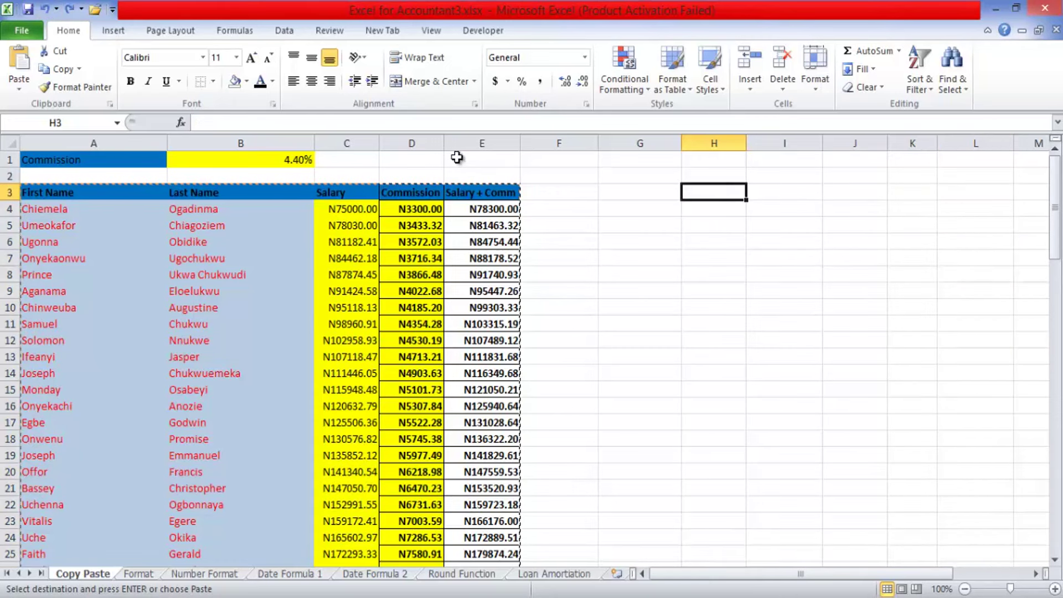
click(17, 85)
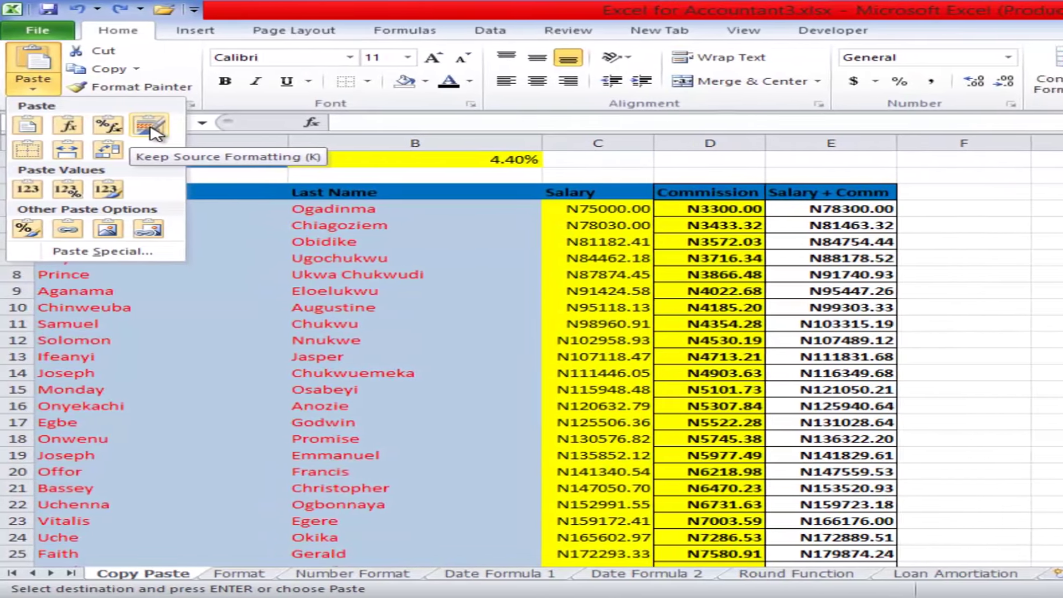
click(156, 127)
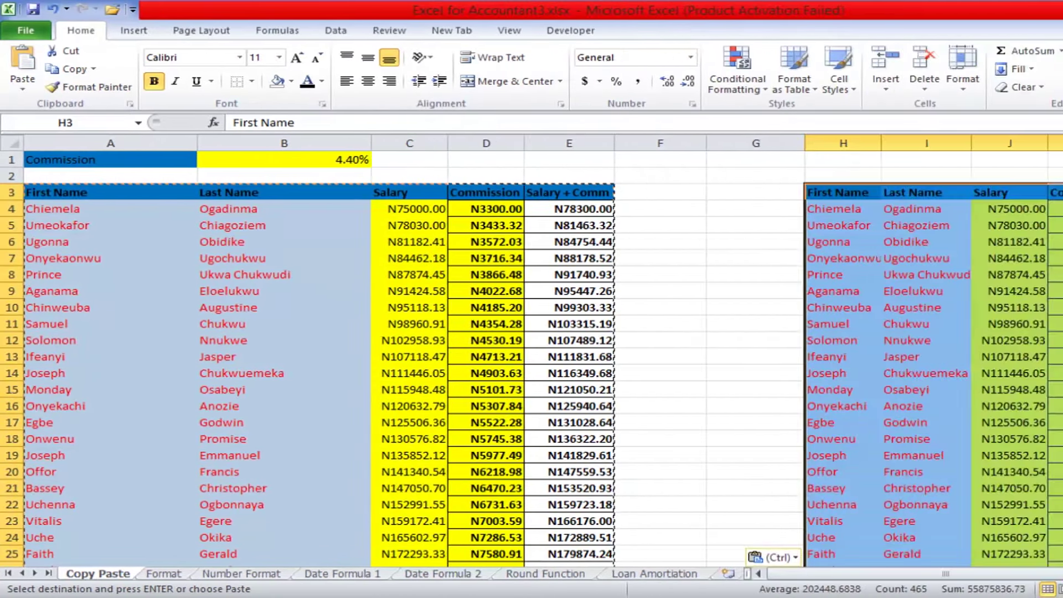
Examine the commission formula in K5 and the Salary + Comm formula in L4 of the pasted table.
double_click(916, 225)
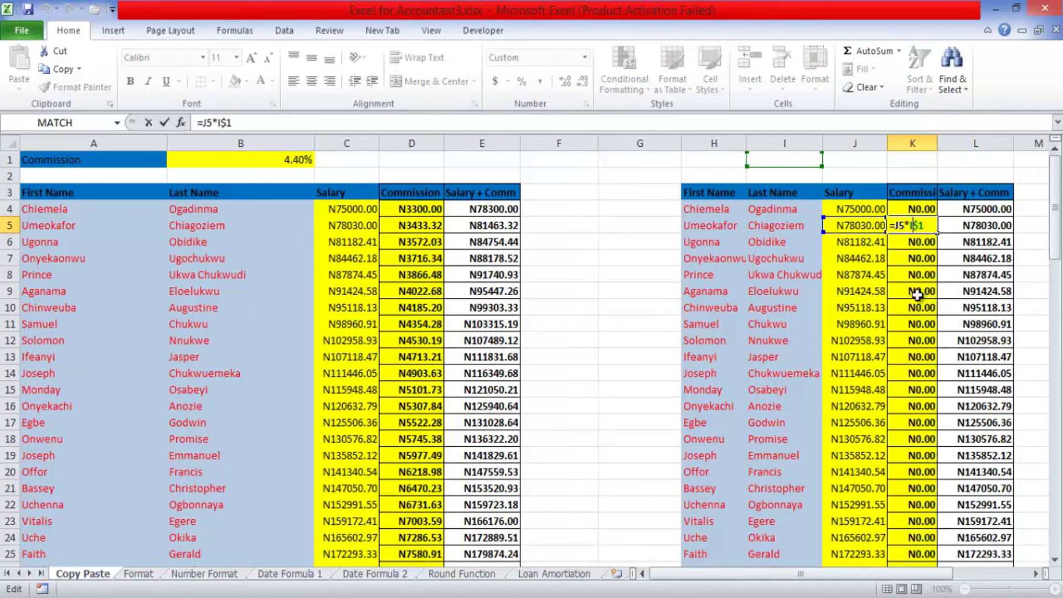
click(629, 209)
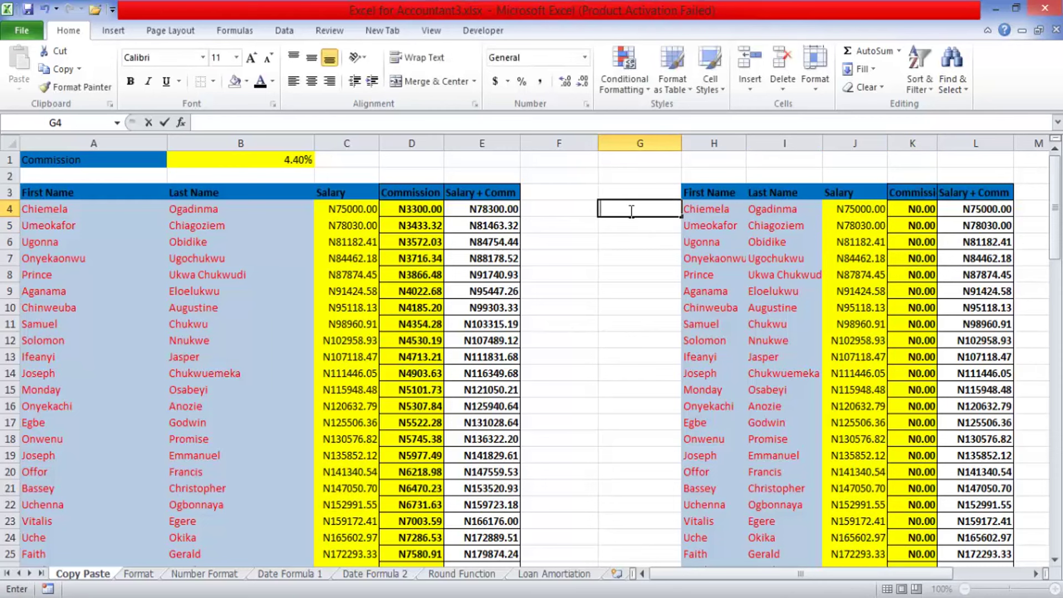
click(637, 260)
double_click(985, 210)
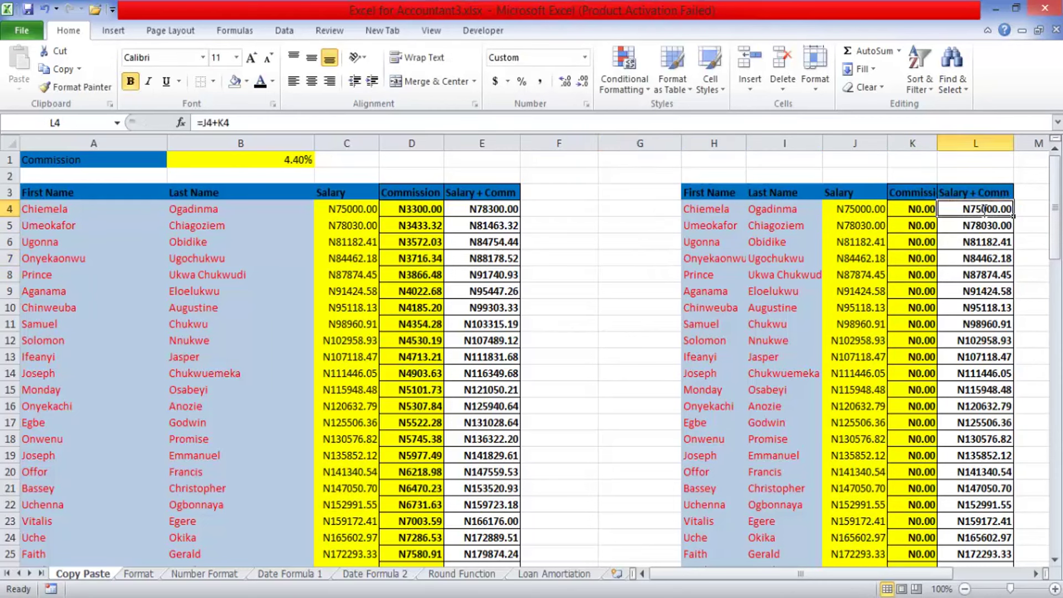
click(618, 274)
click(620, 253)
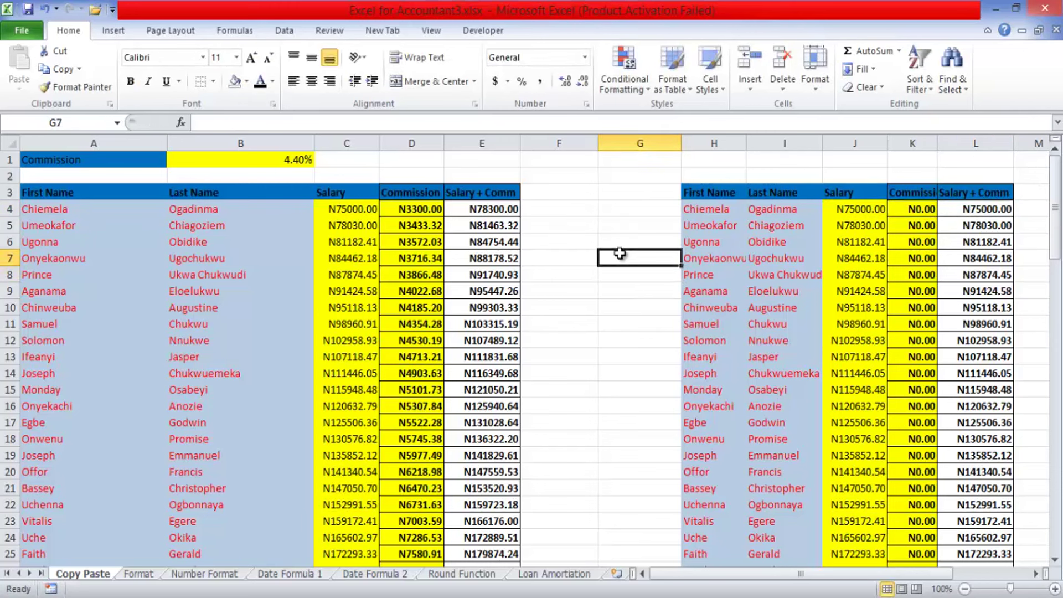
Undo the cell edits and the Keep Source Formatting paste at H3, leaving H3 selected.
click(45, 10)
click(45, 10)
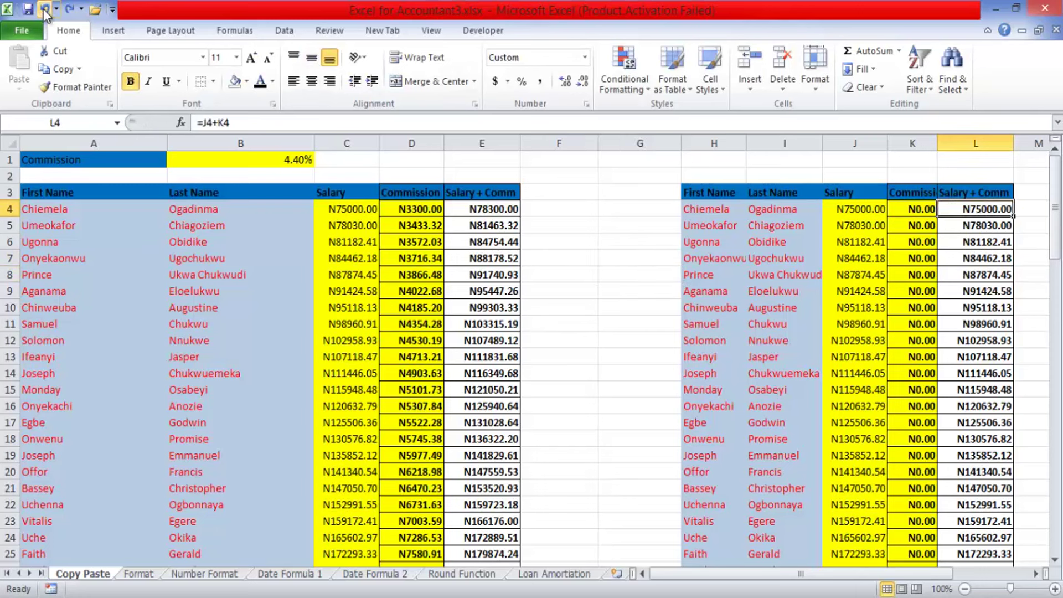
click(45, 10)
click(46, 10)
click(45, 10)
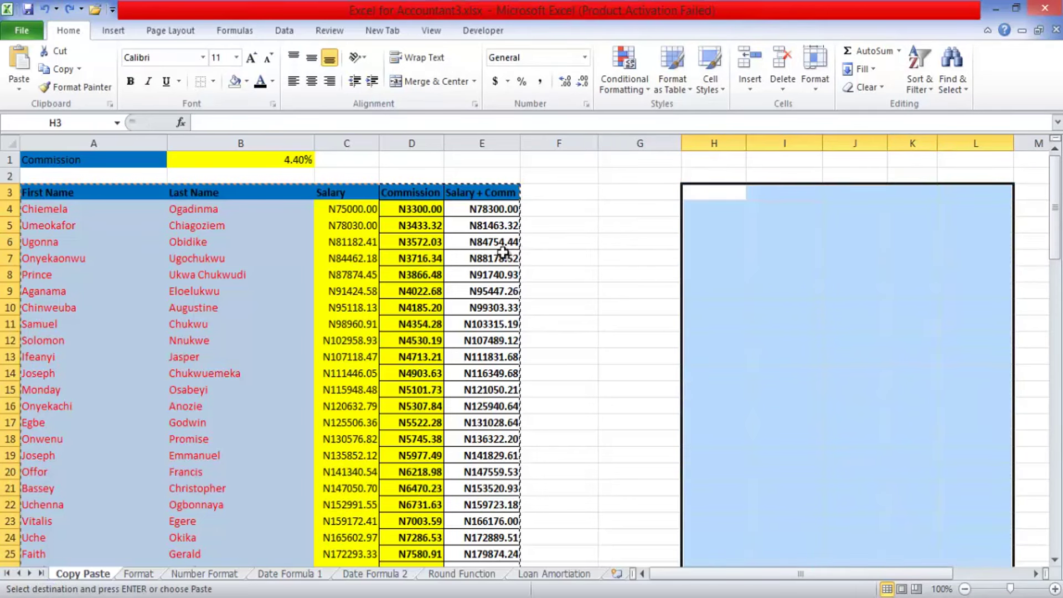
click(700, 198)
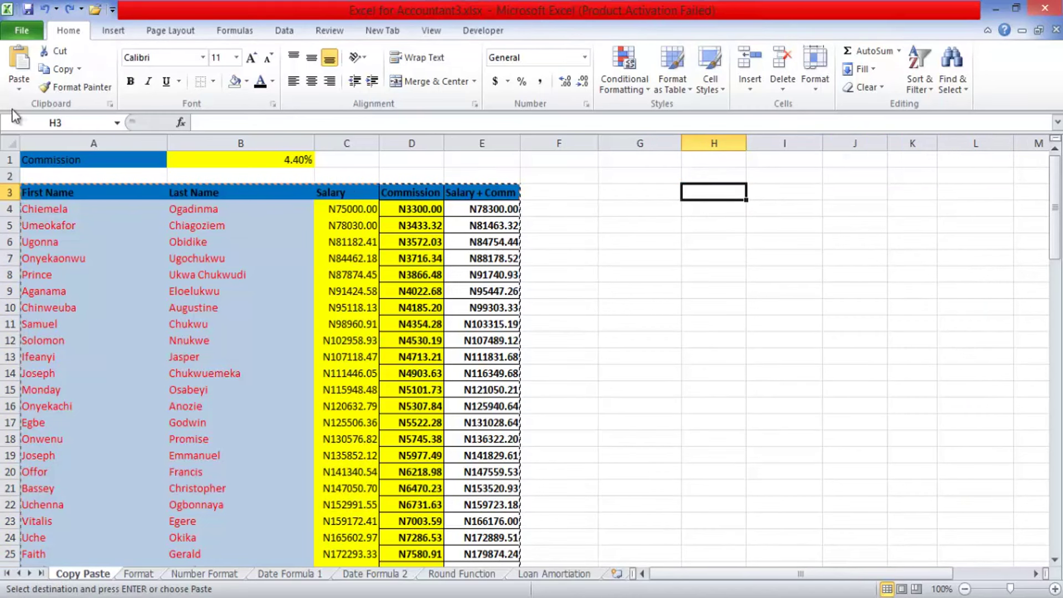
Paste the copied salary table at H3 using the Values & Source Formatting option.
click(18, 91)
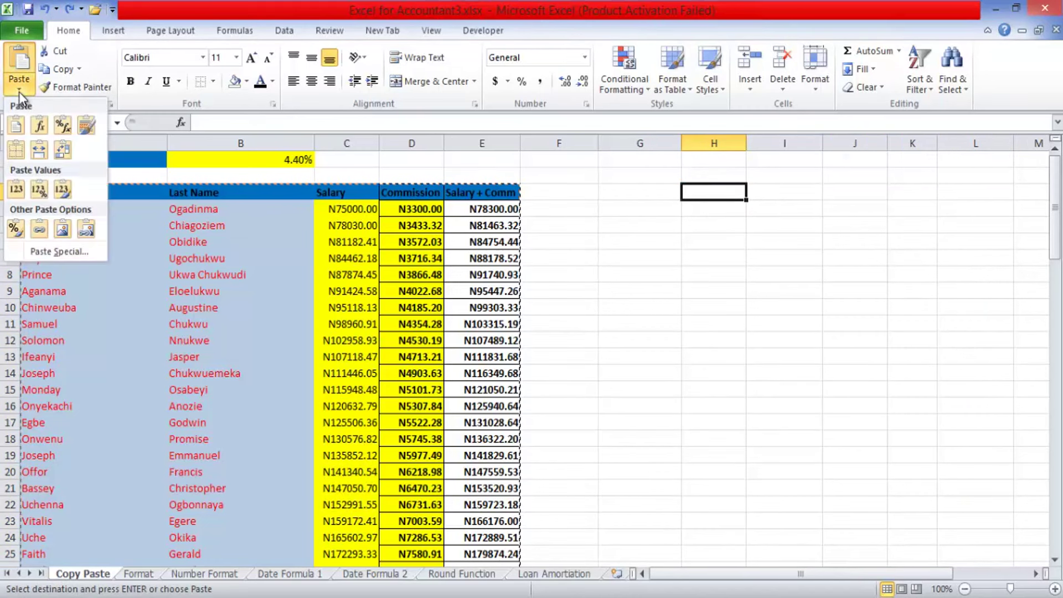
click(60, 188)
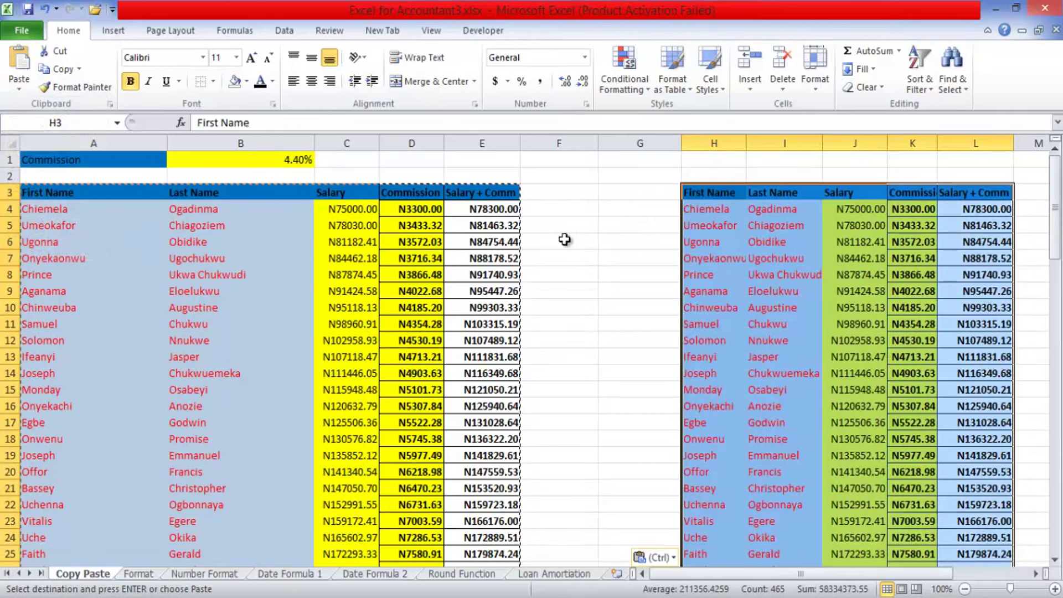
click(631, 242)
click(647, 272)
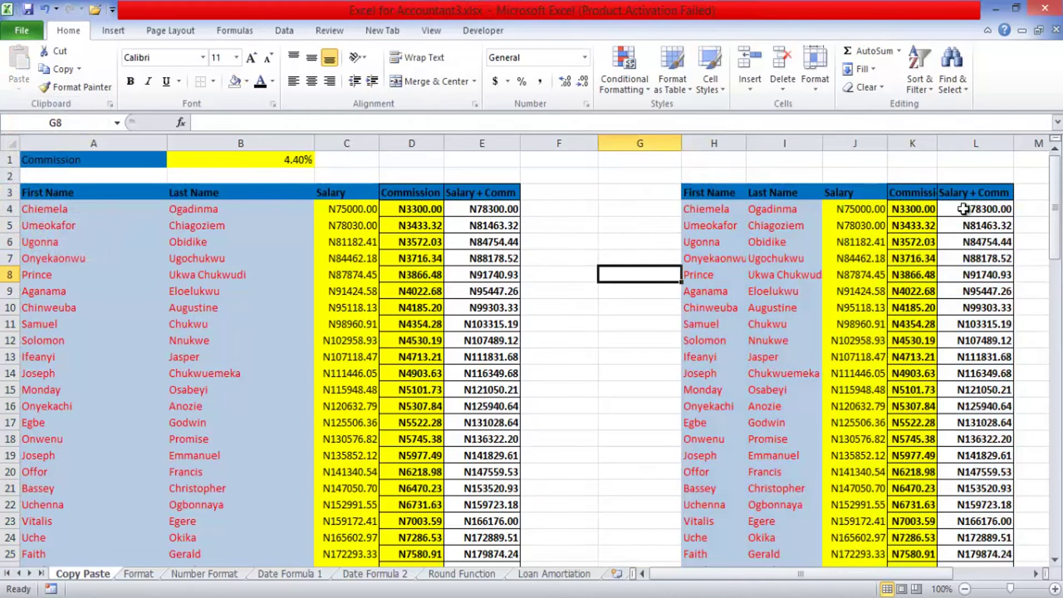
Check whether the pasted Commission and Salary + Comm cells, including K4, K6, K8 and L11, contain values or formulas.
click(915, 211)
click(911, 242)
click(908, 274)
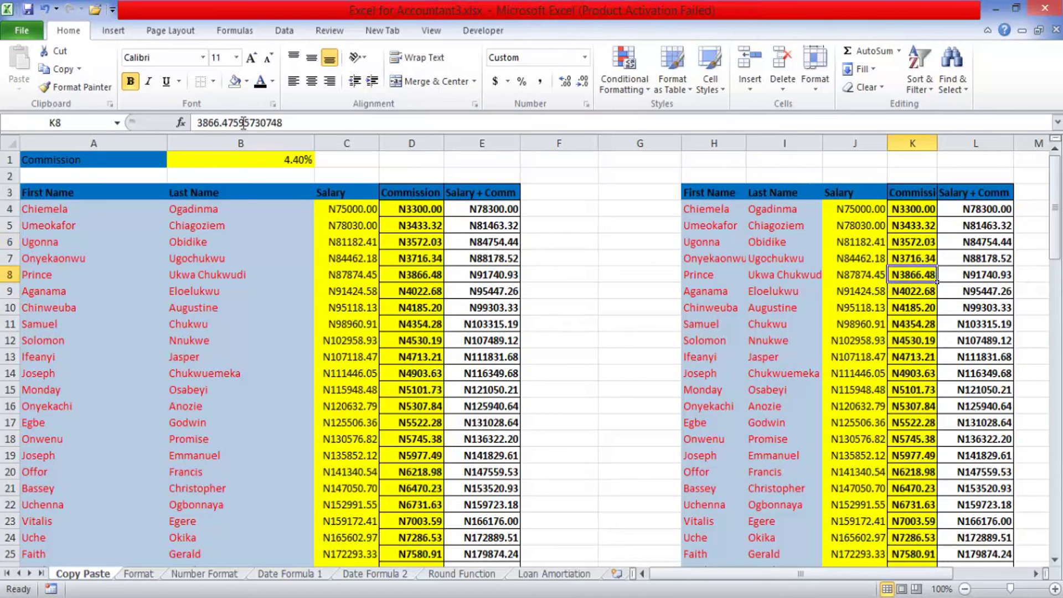
click(929, 335)
click(983, 322)
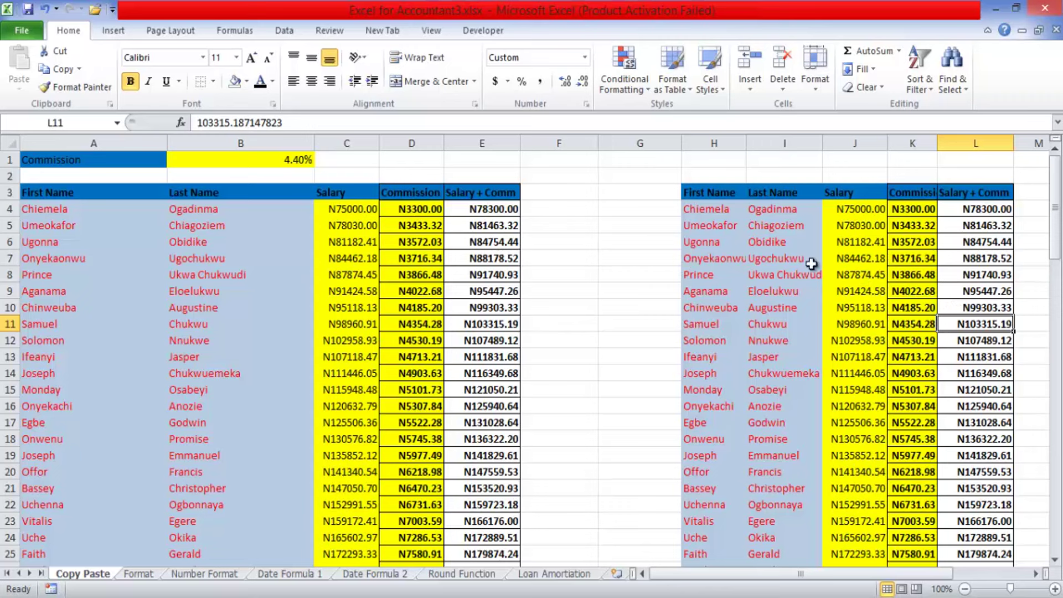
Undo the Values & Source Formatting paste at H3 and cancel the pending copy of the table.
key(ctrl+z)
click(19, 86)
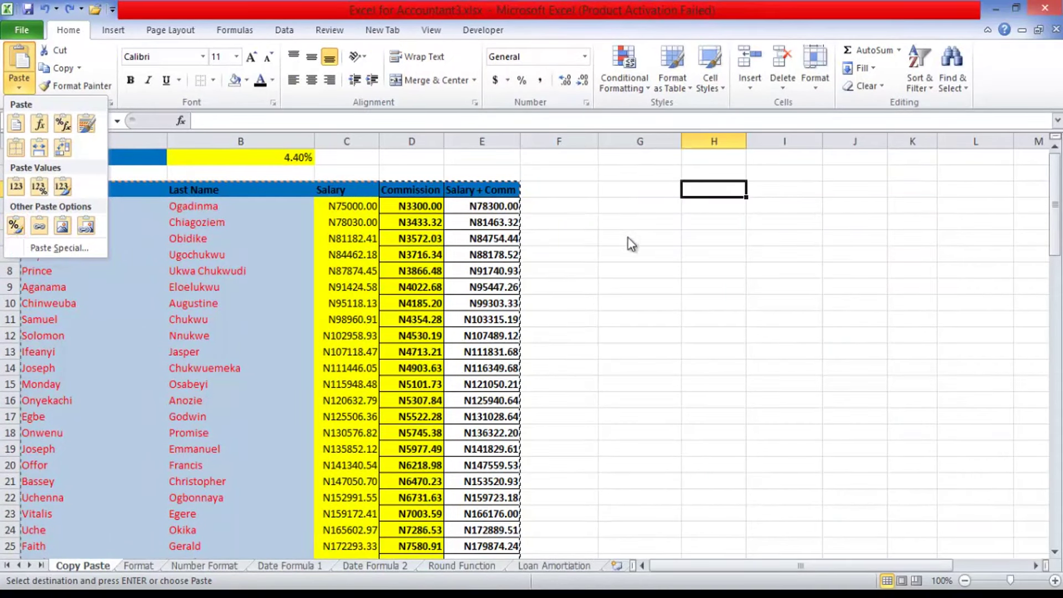
click(627, 238)
double_click(629, 238)
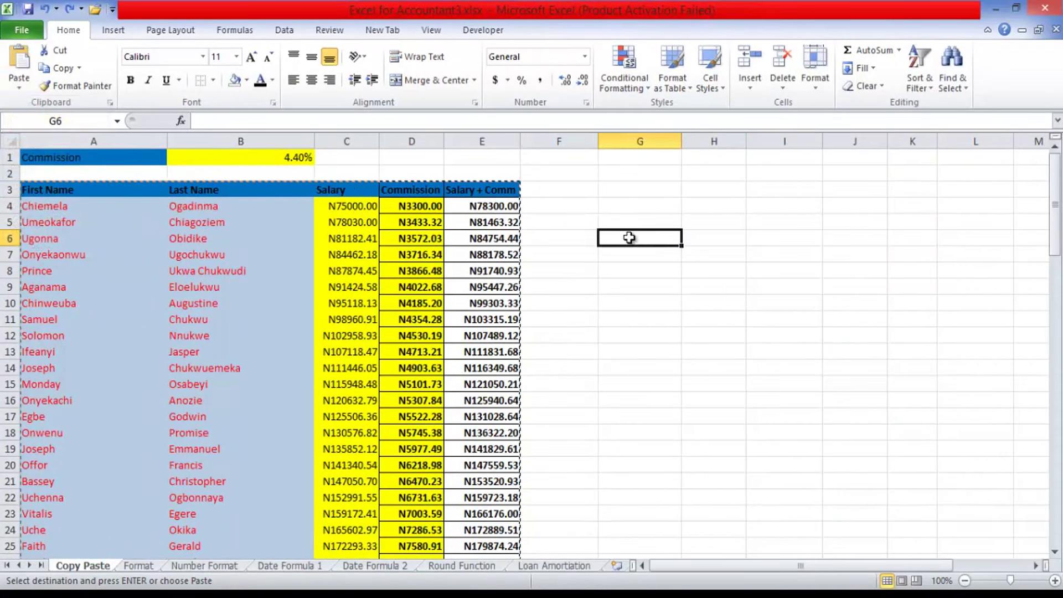
click(712, 226)
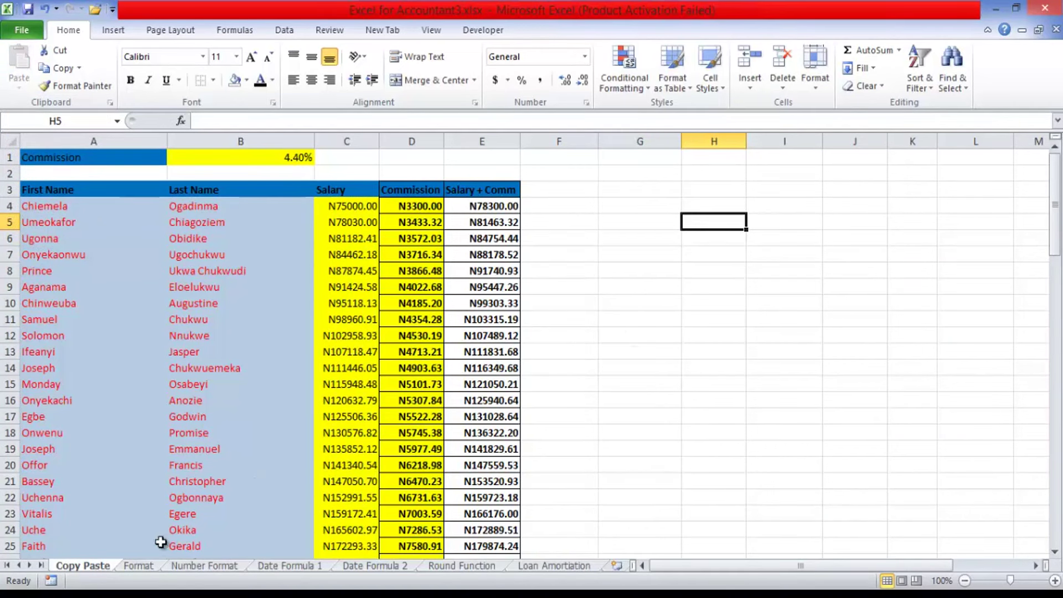
Compare the formatting of the first name and last name cells on the Format and Copy Paste worksheets.
click(139, 565)
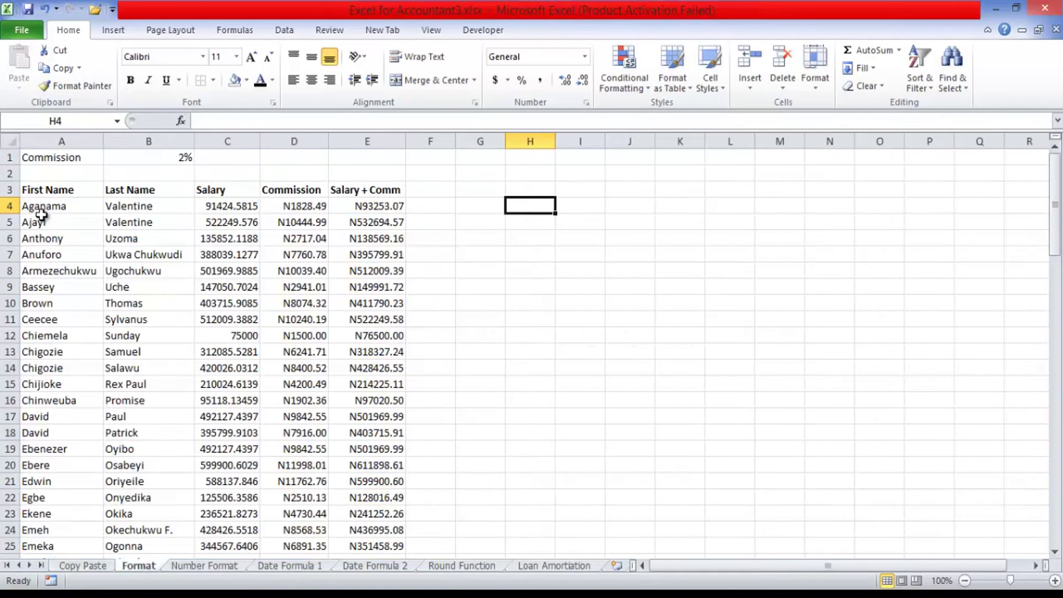
click(60, 208)
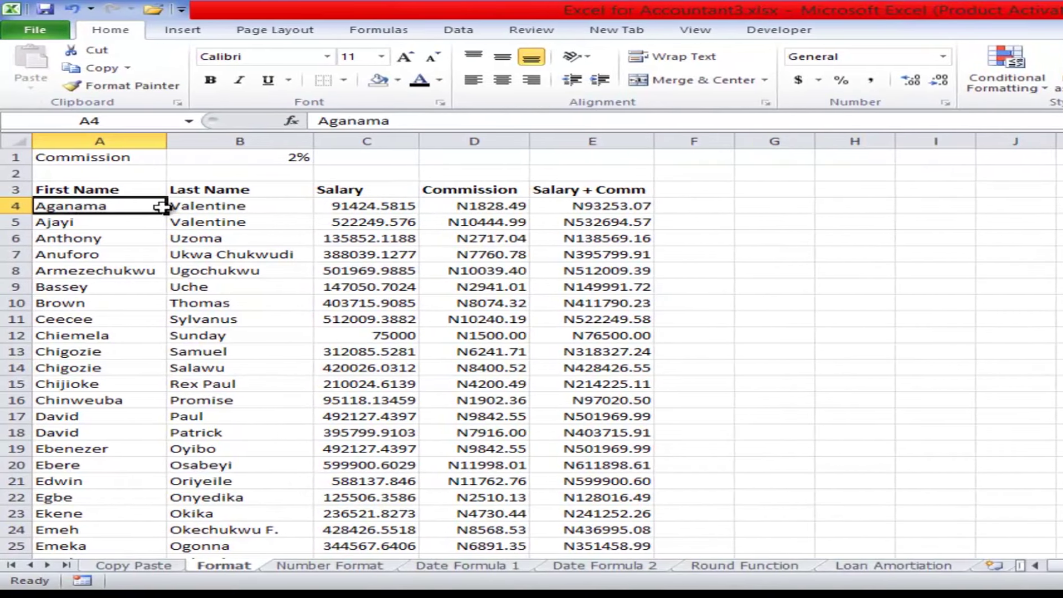
click(130, 207)
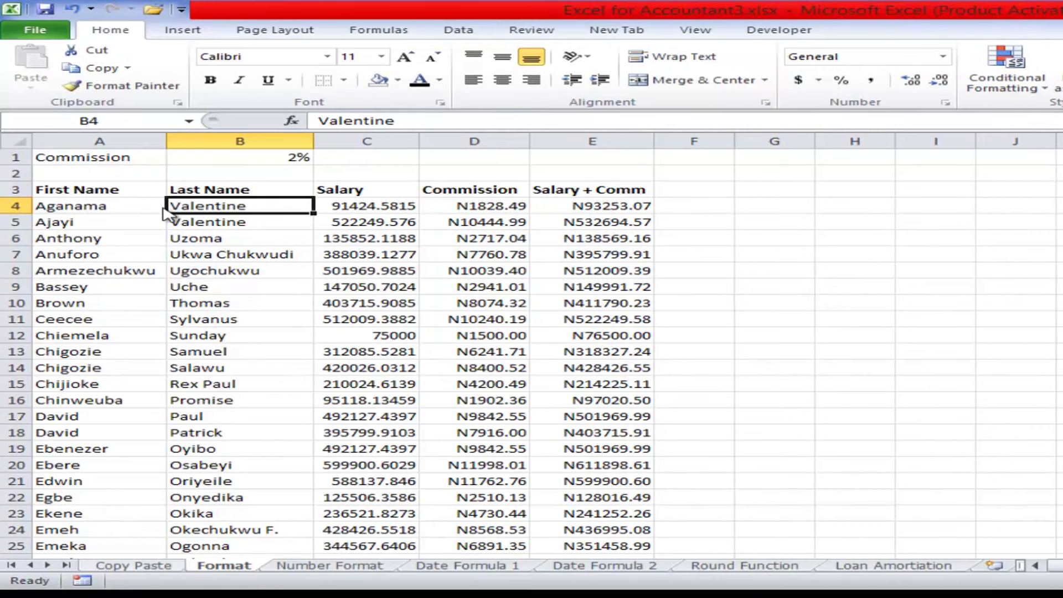
key(ctrl+Page_Up)
click(162, 207)
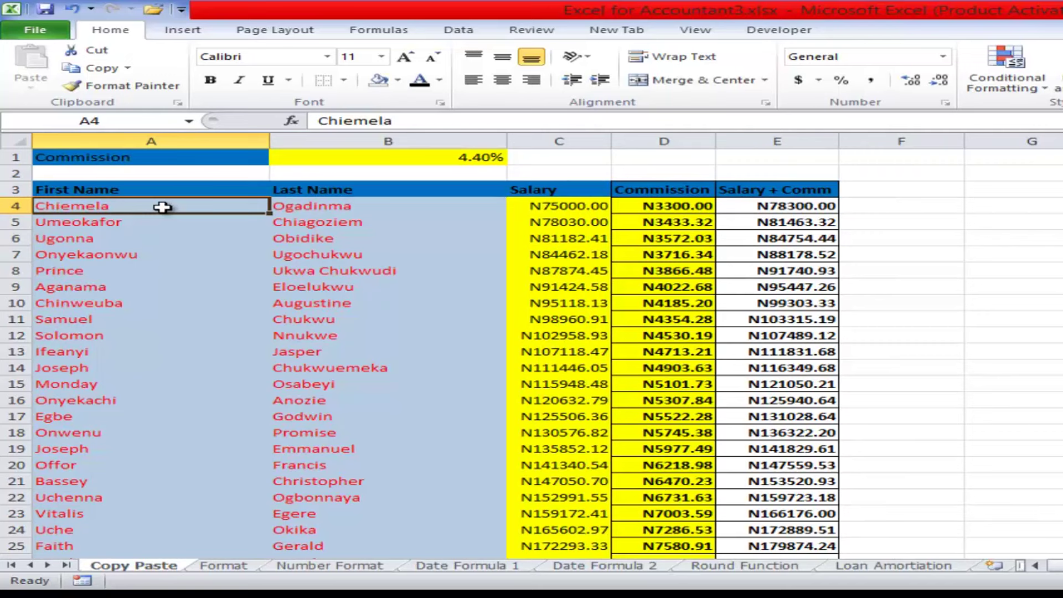
key(Down)
key(Right)
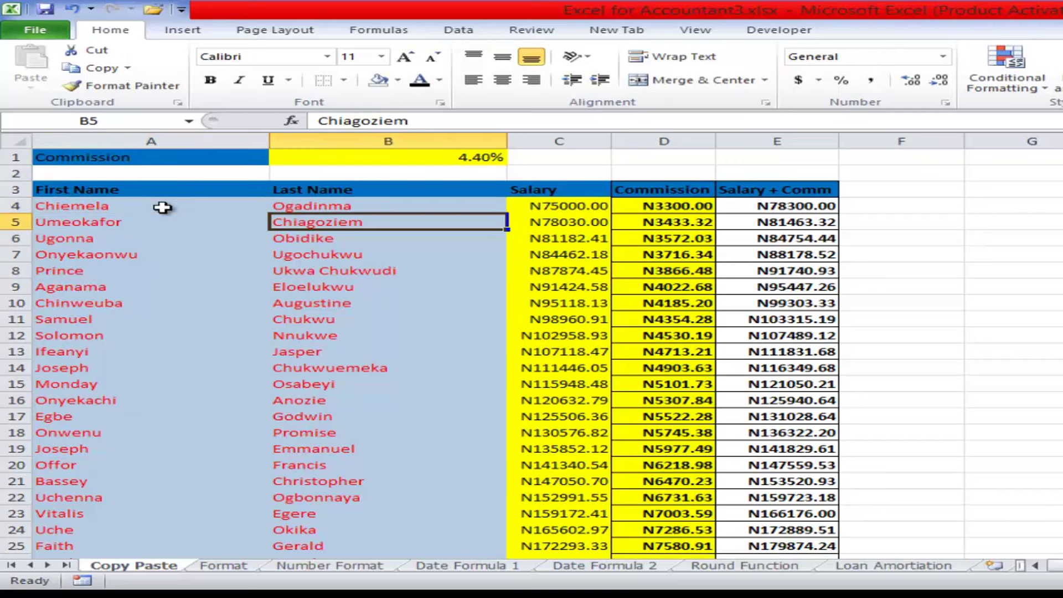
key(ctrl+Page_Down)
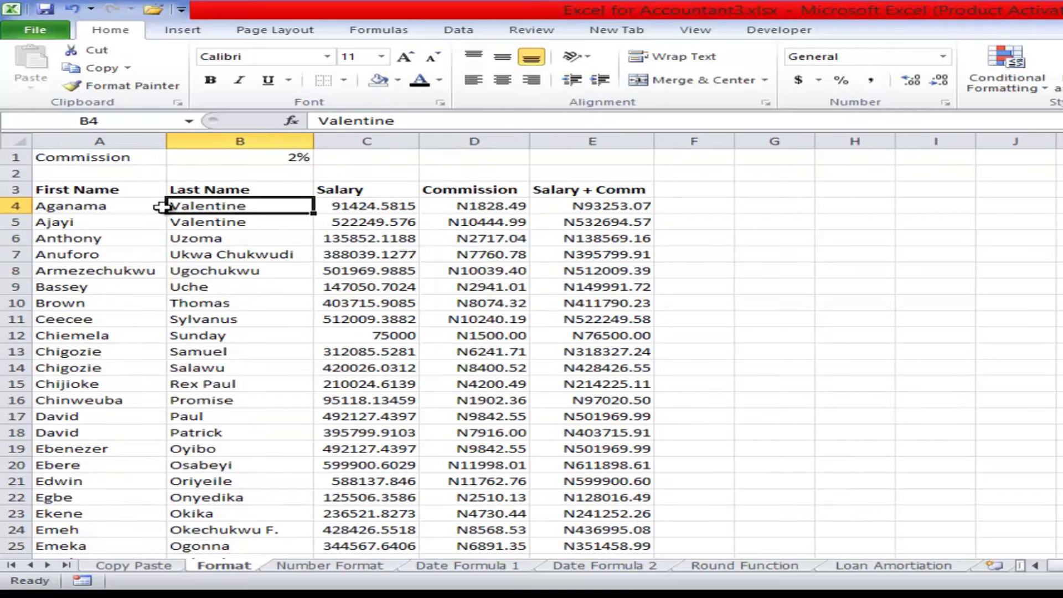
Fill the header row A3:E3 on the Format worksheet with blue.
key(Left)
key(Up)
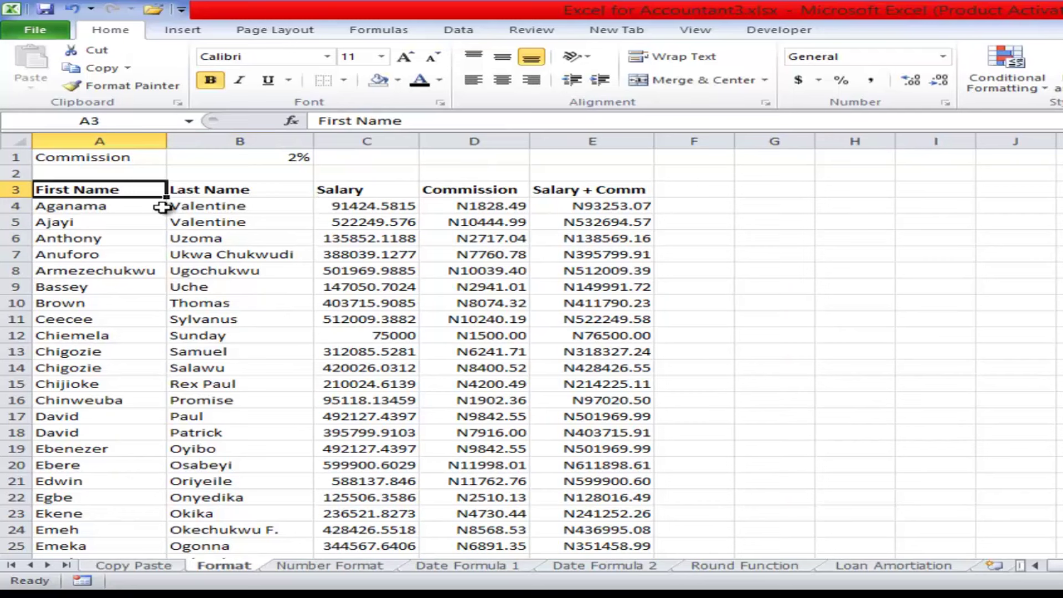
key(ctrl+Right)
key(shift+Left)
key(shift+Left)
key(shift+Left)
key(shift+Left)
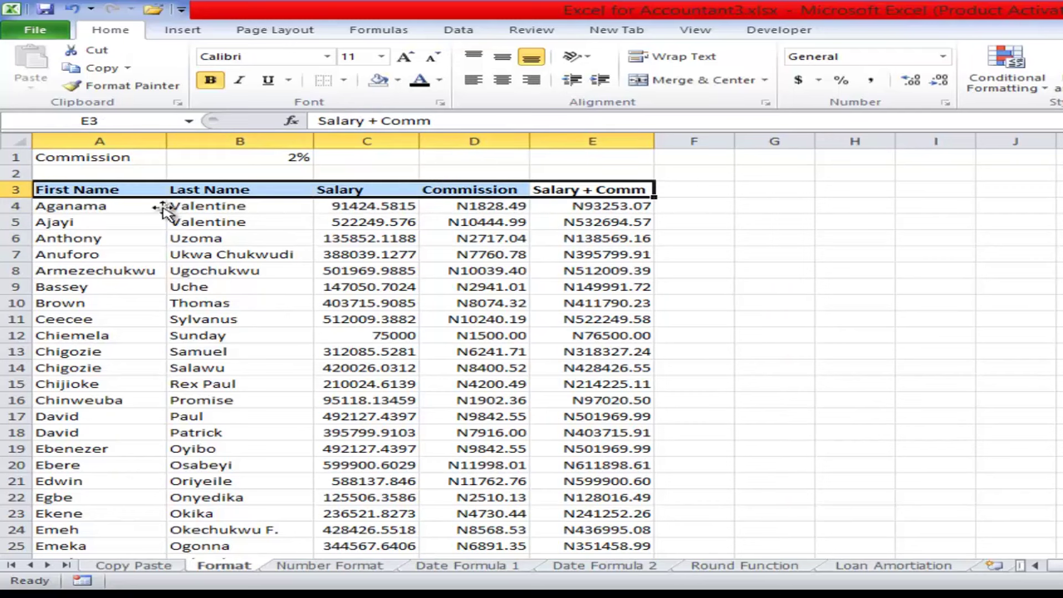
key(alt)
key(h)
key(h)
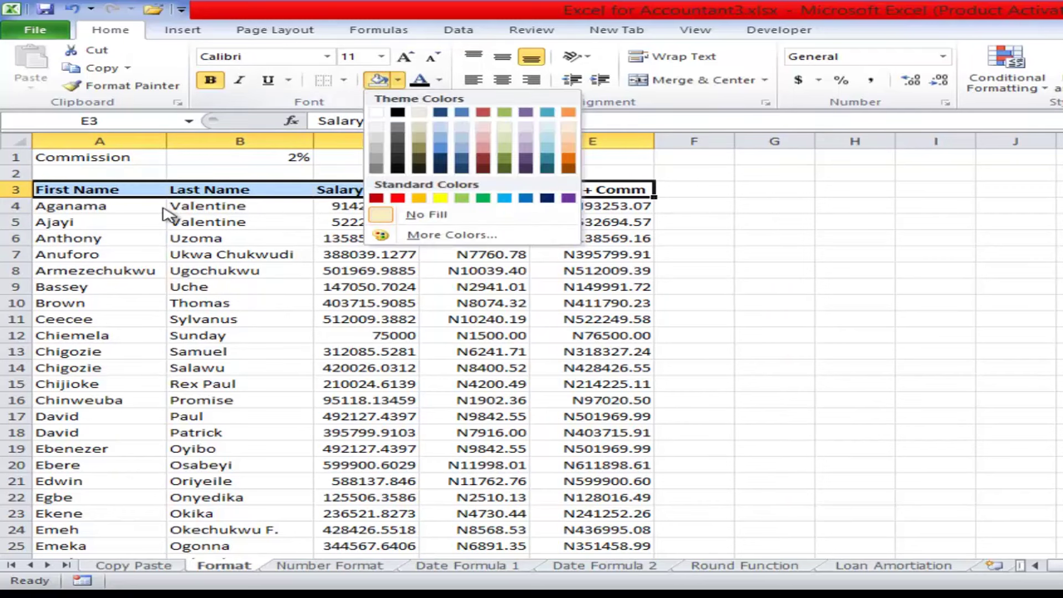
key(Down)
key(Right)
key(Right)
key(Return)
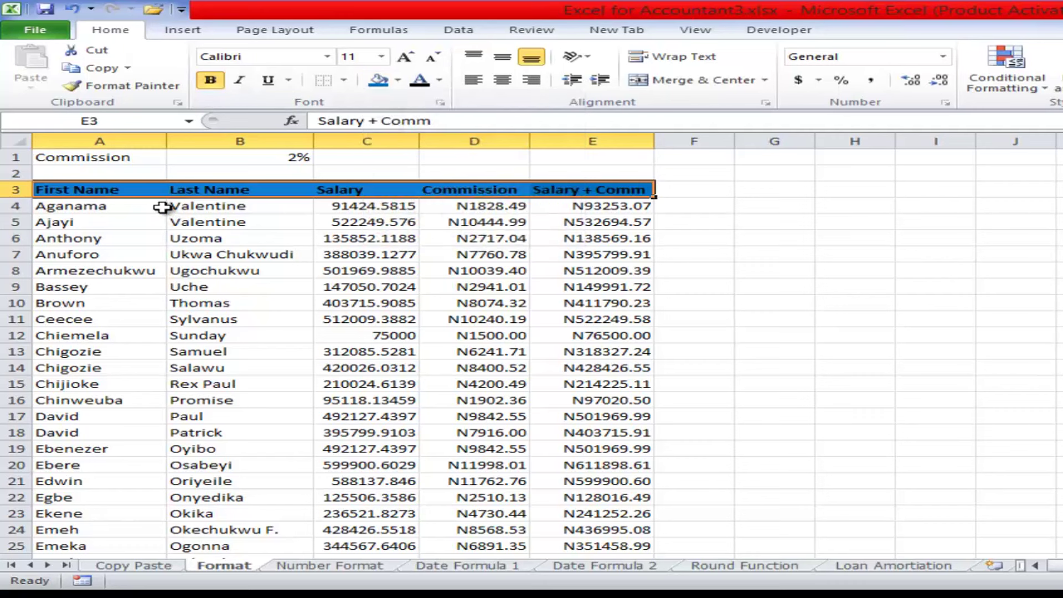
key(Down)
key(Left)
key(shift+Down)
key(shift+Down)
key(shift+Down)
key(shift+Down)
key(shift+Down)
key(shift+Down)
key(shift+Down)
key(shift+Down)
key(shift+Down)
key(shift+Down)
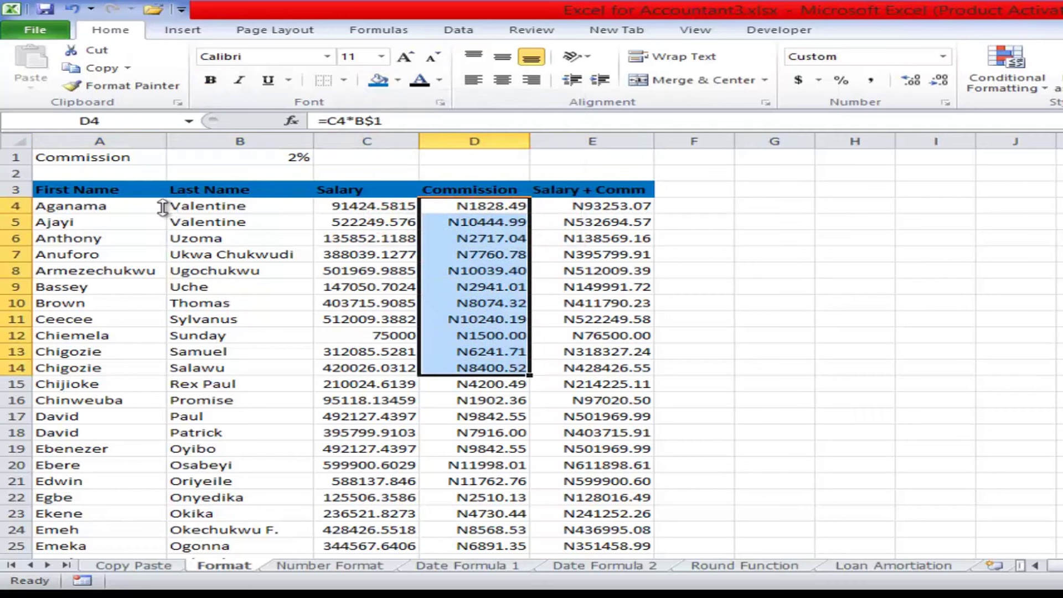
click(855, 302)
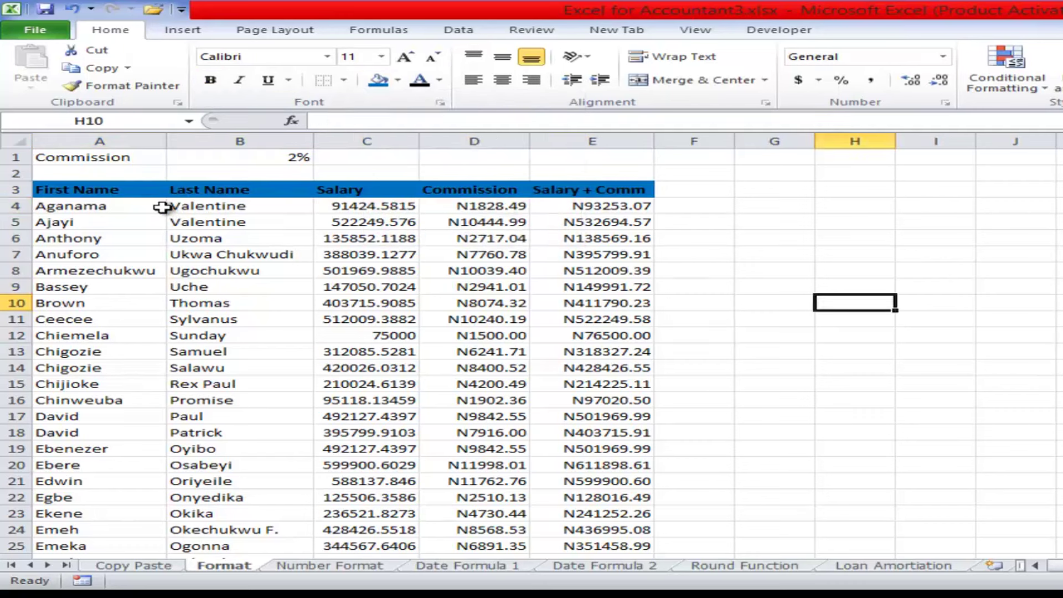
Copy the range A1:E95 on the Copy Paste worksheet, covering the commission rate and the full salary table.
key(ctrl+Page_Up)
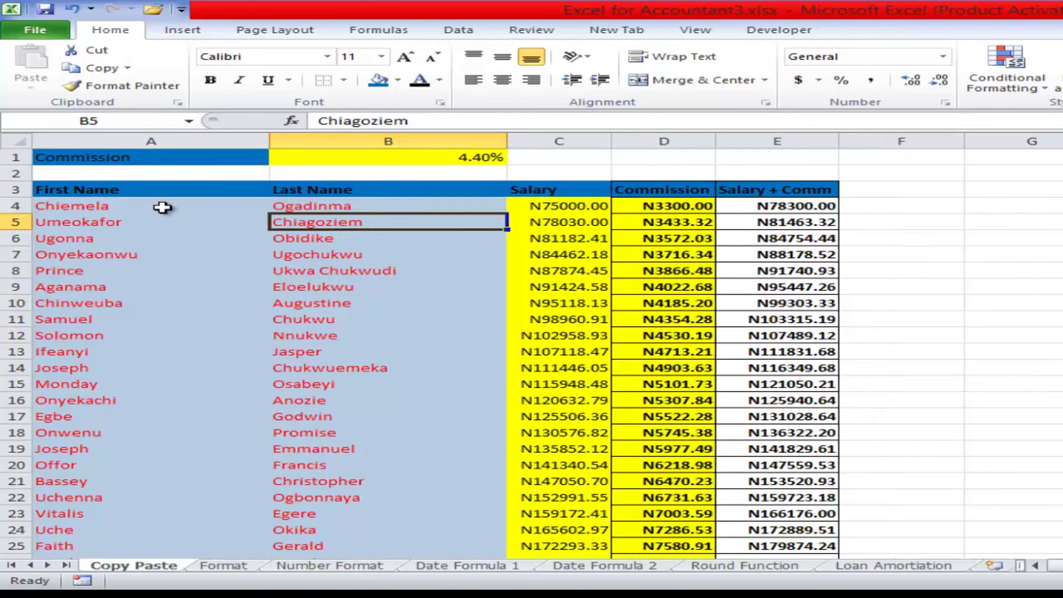
key(ctrl+Home)
key(shift+Right)
key(shift+Right)
key(shift+Right)
key(shift+Right)
key(shift+Down)
key(shift+Up)
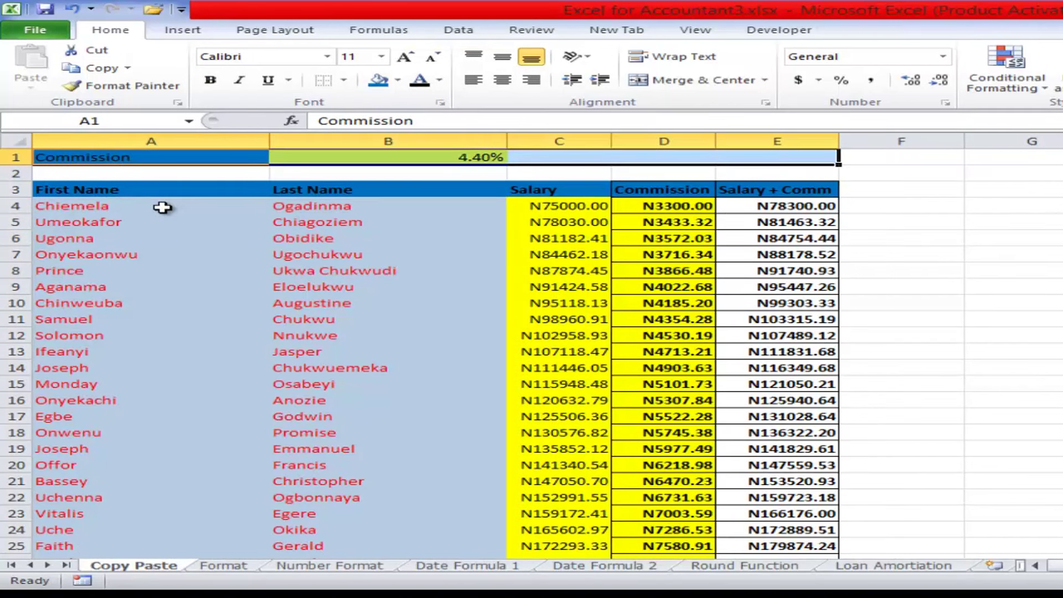
key(shift+Down)
key(shift+Down)
key(ctrl+shift+Down)
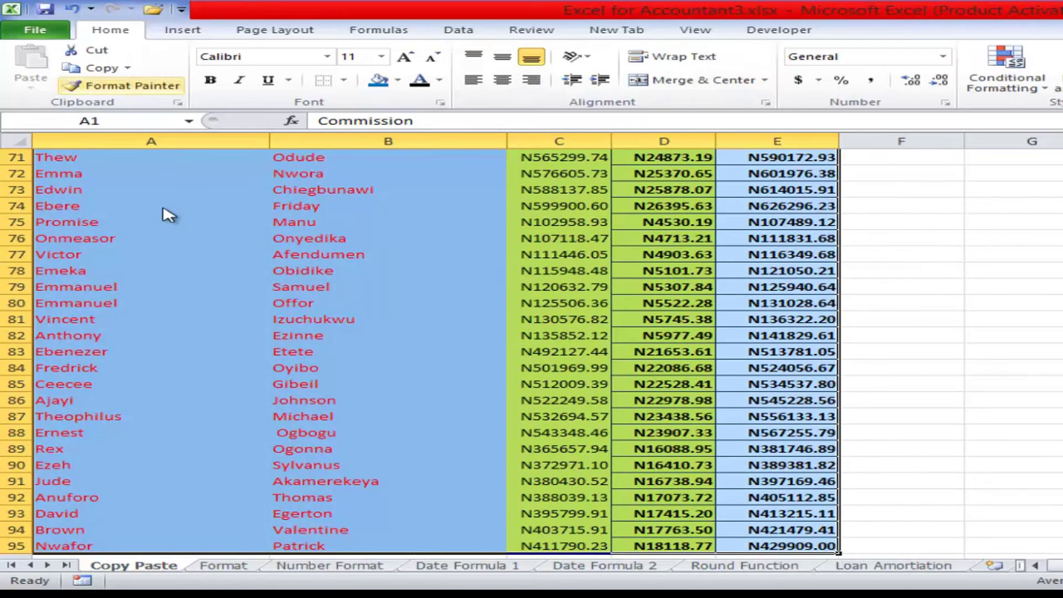
key(ctrl+c)
key(ctrl+BackSpace)
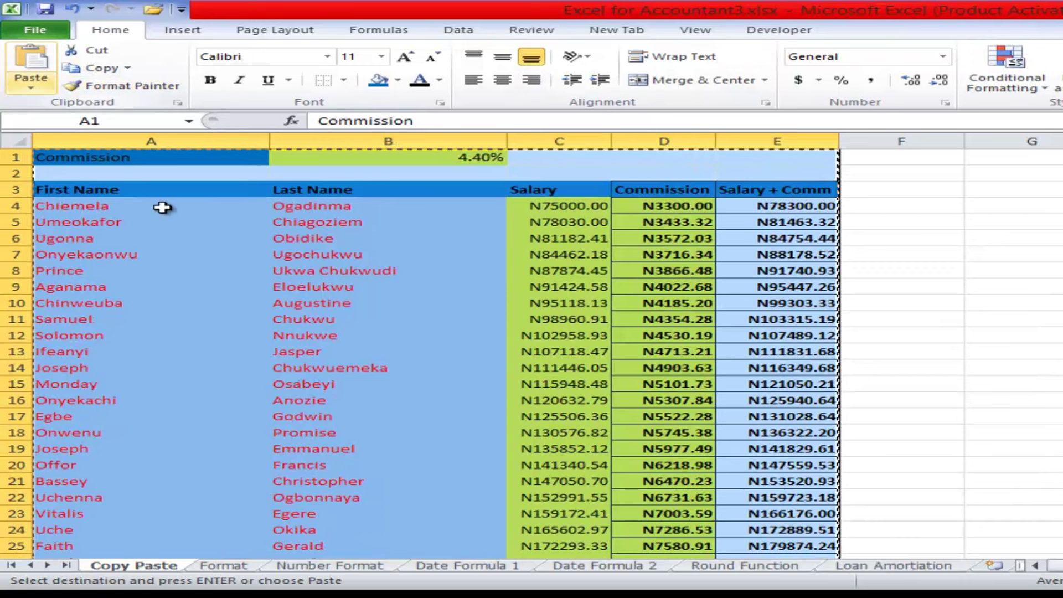
Paste only the copied formatting onto the Format worksheet's table starting at A1, and deselect the table.
key(ctrl+Page_Down)
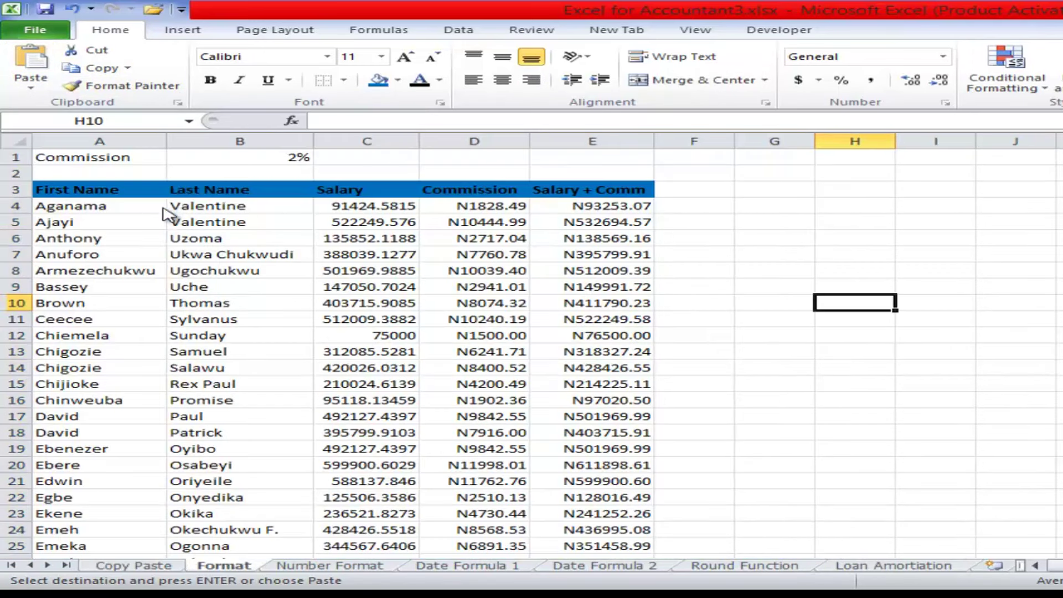
key(ctrl+Home)
key(alt+h)
key(v)
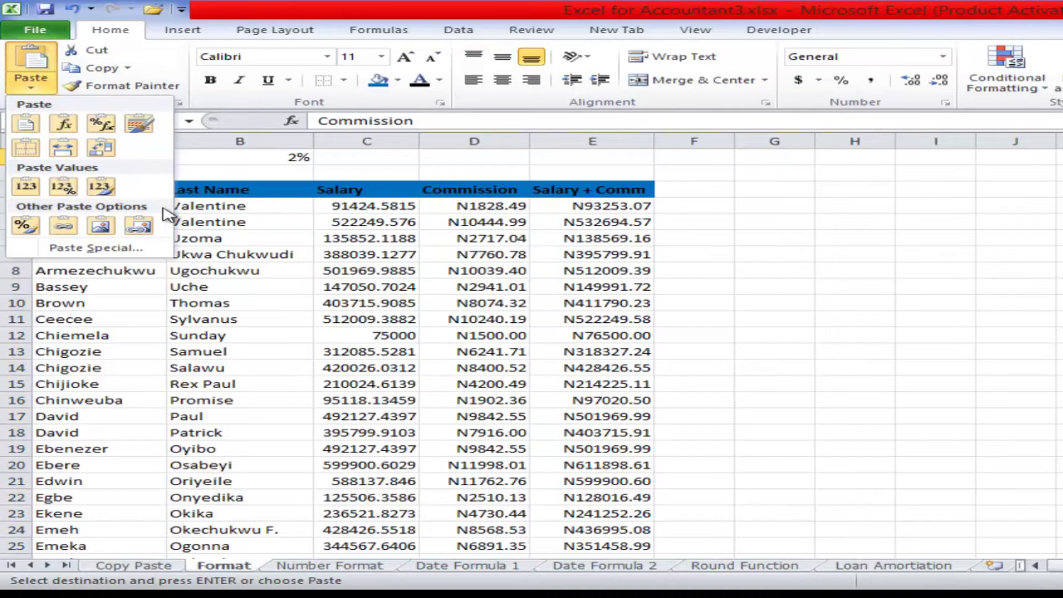
key(Down)
key(Down)
key(Return)
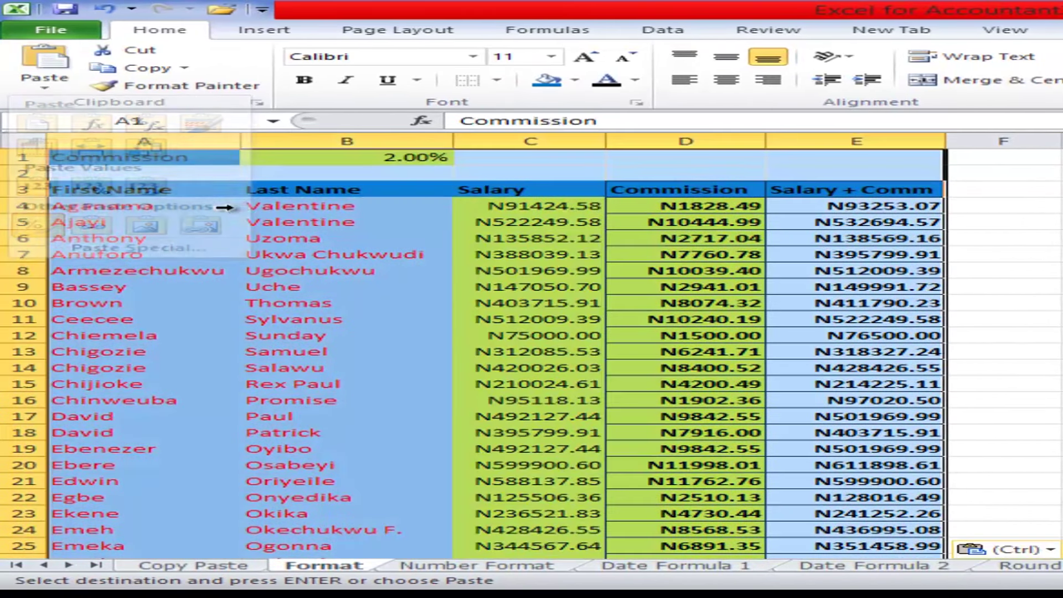
key(Right)
key(Right)
key(Right)
key(Right)
key(Right)
key(Right)
key(Right)
key(Down)
key(Down)
key(Down)
key(Down)
key(Down)
key(Down)
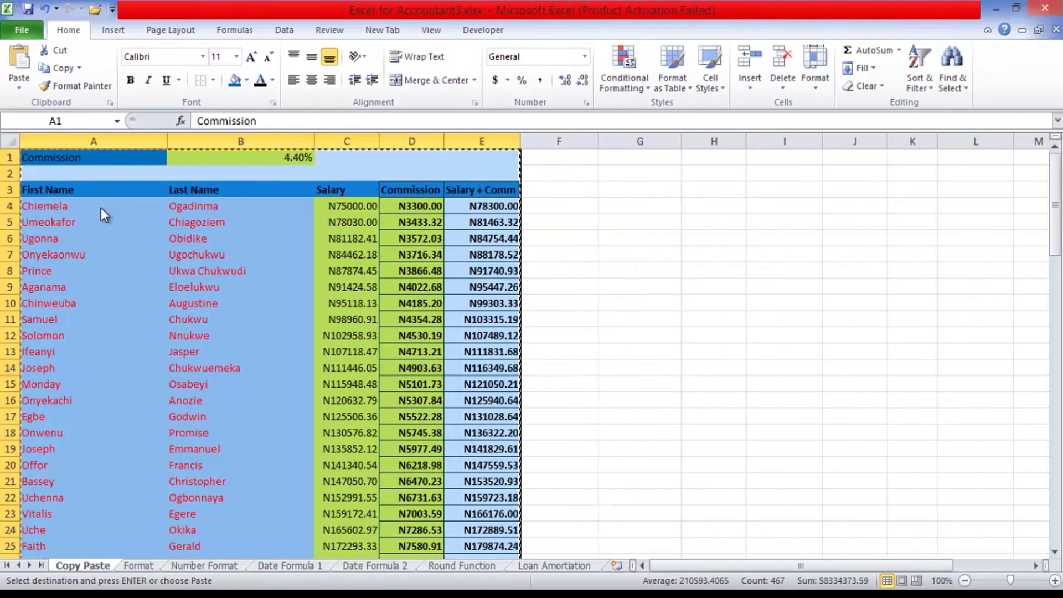
Cancel the pending copy of the source table on the Copy Paste worksheet.
click(696, 433)
click(854, 384)
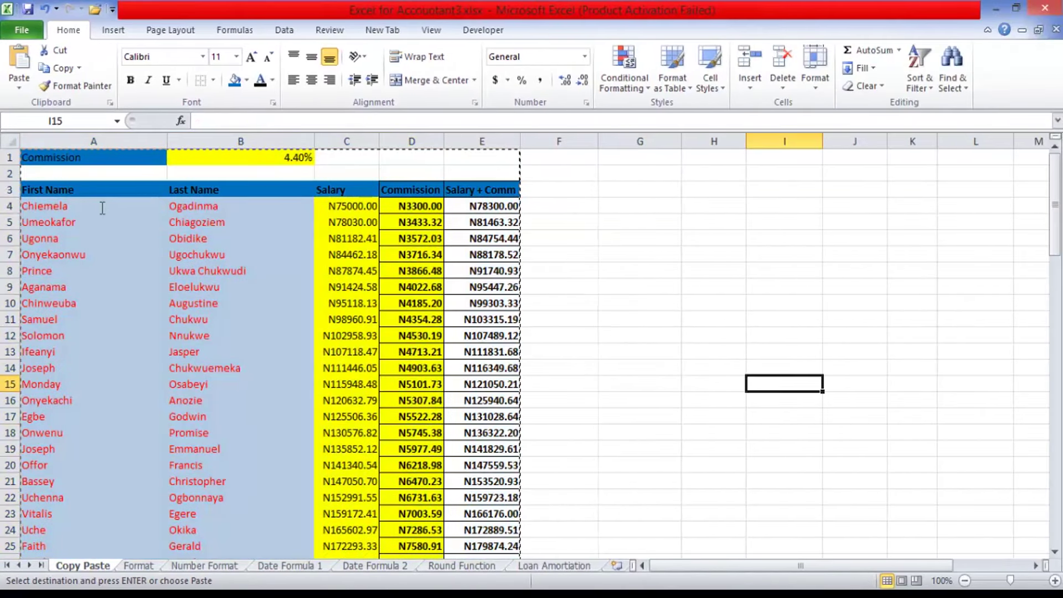
double_click(784, 384)
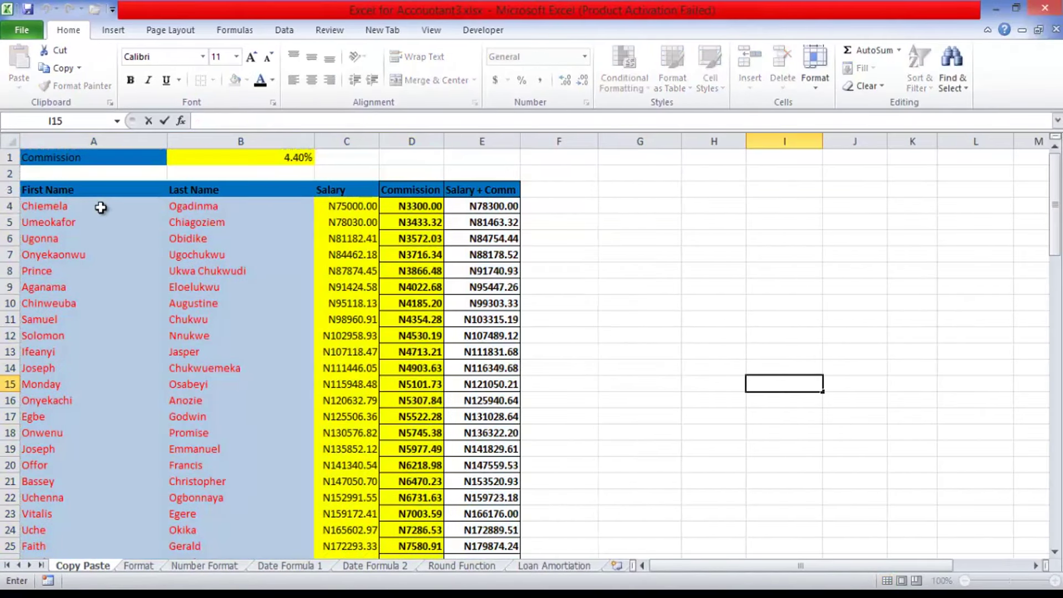
Compare the value and number formatting of salary cell C4 on the Copy Paste and Format worksheets.
click(347, 206)
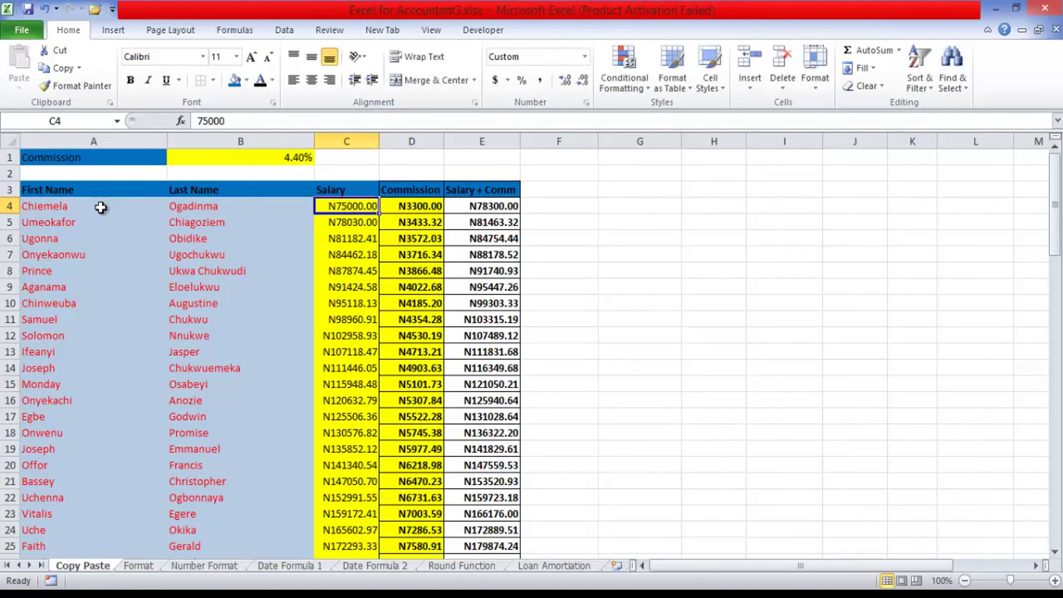
click(139, 565)
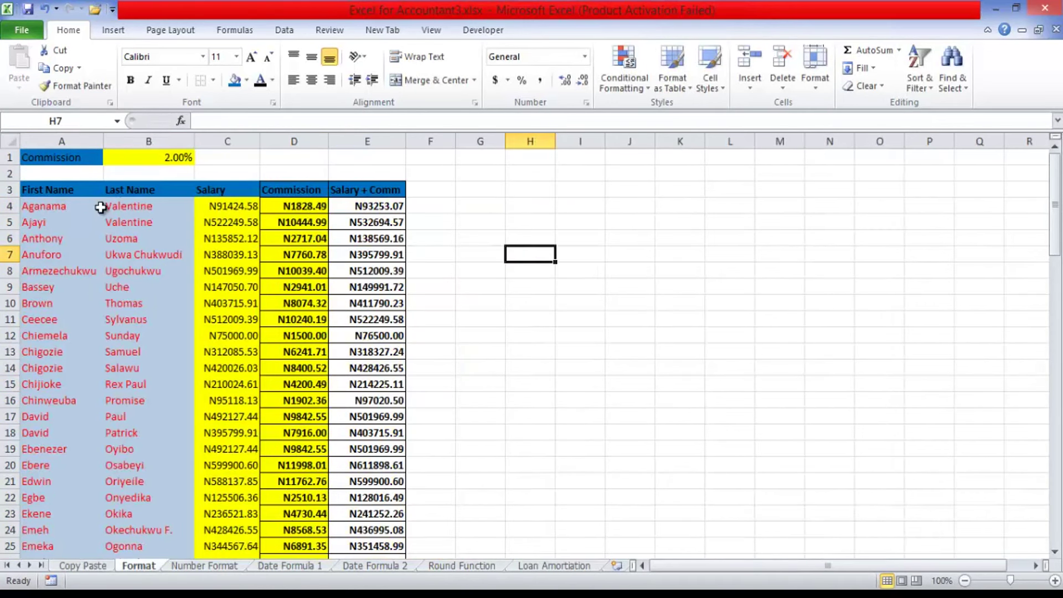
click(294, 206)
click(227, 206)
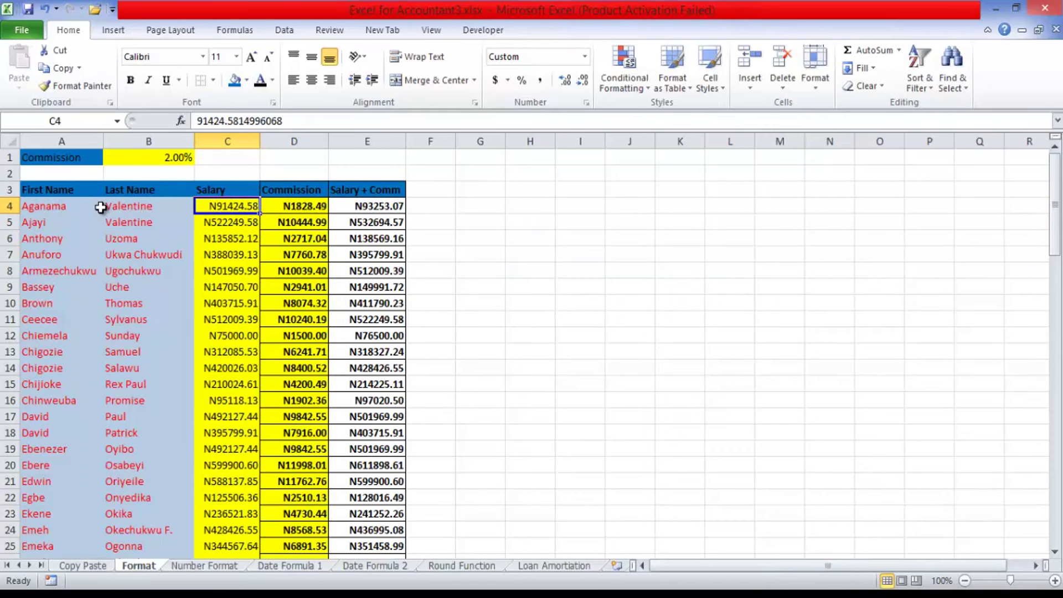
key(ctrl+Page_Up)
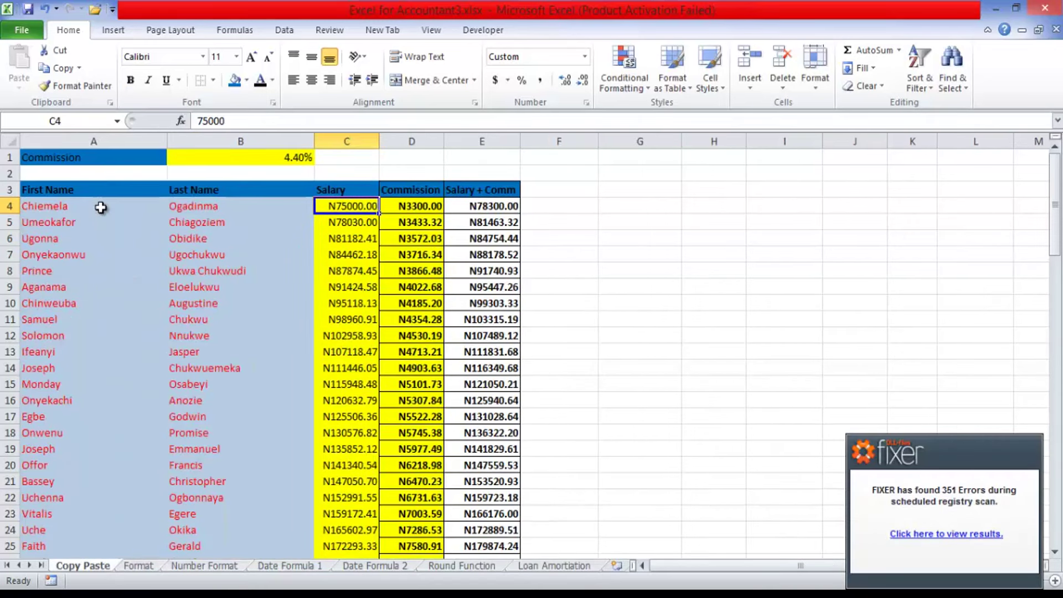
click(835, 481)
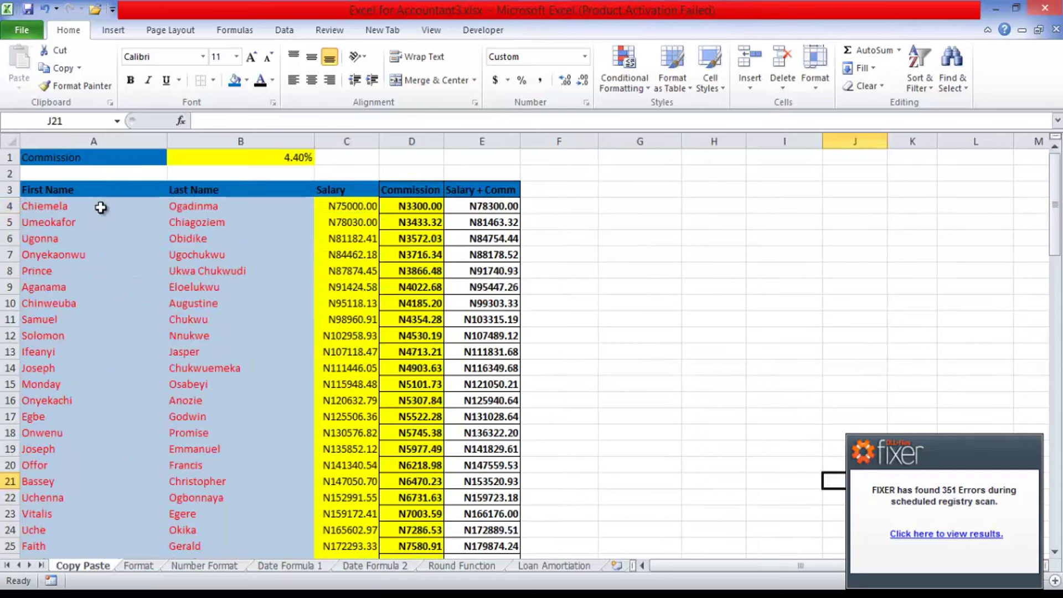
click(912, 400)
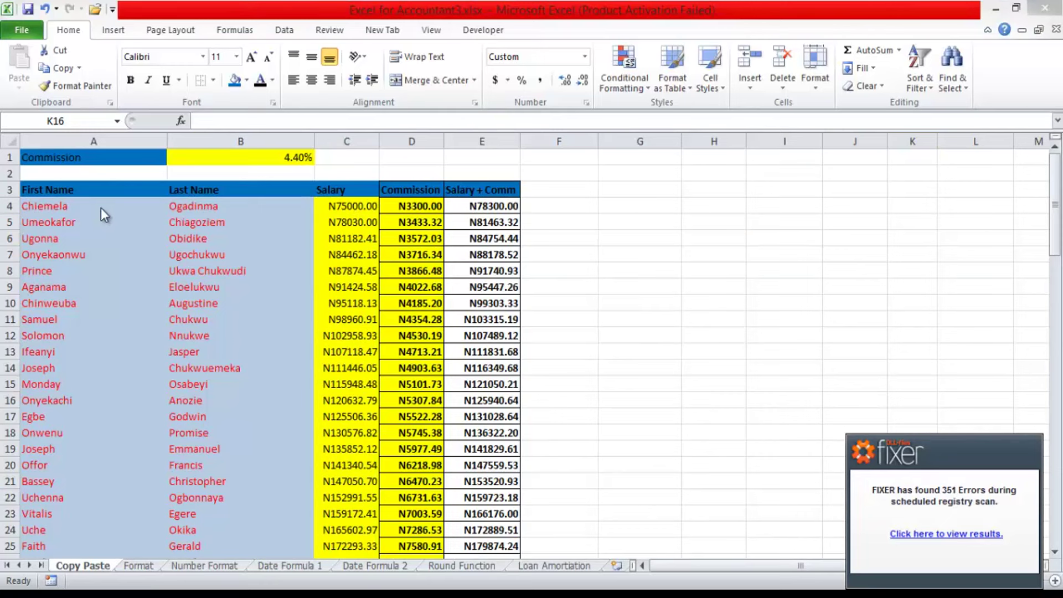
click(640, 384)
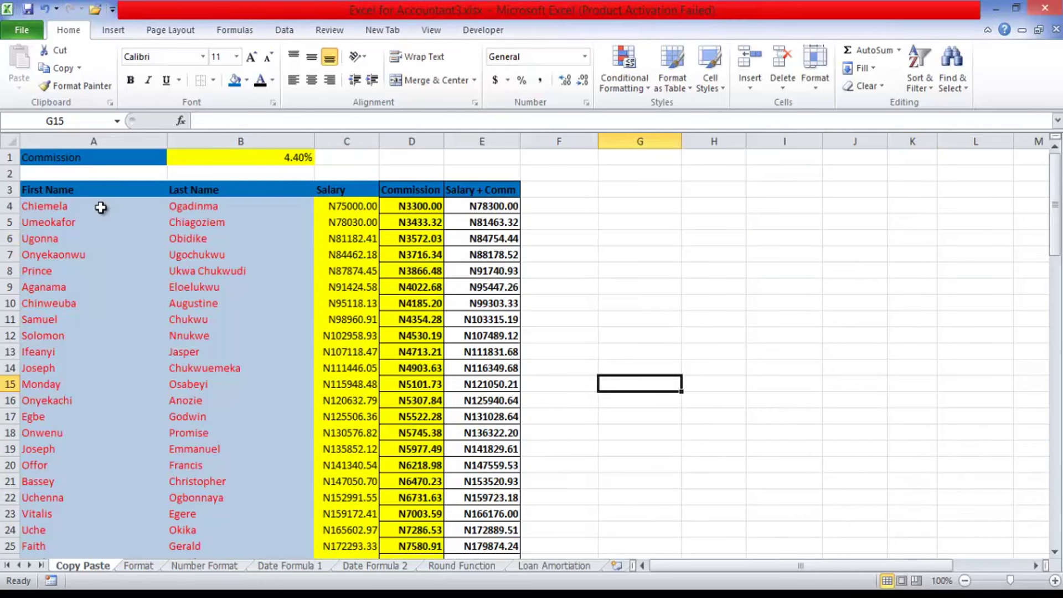
key(ctrl+Page_Down)
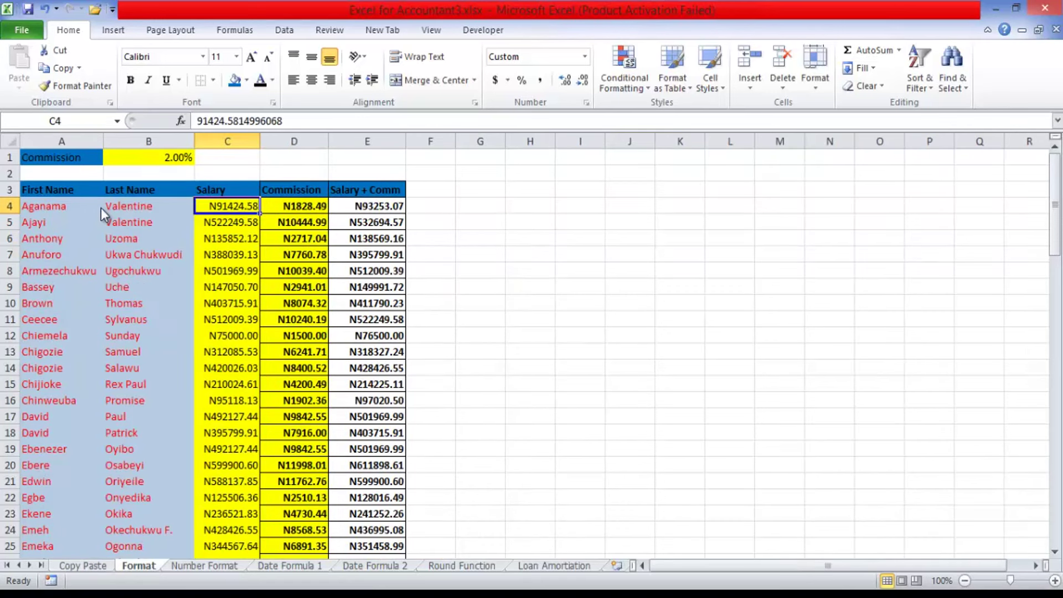
key(ctrl+Page_Up)
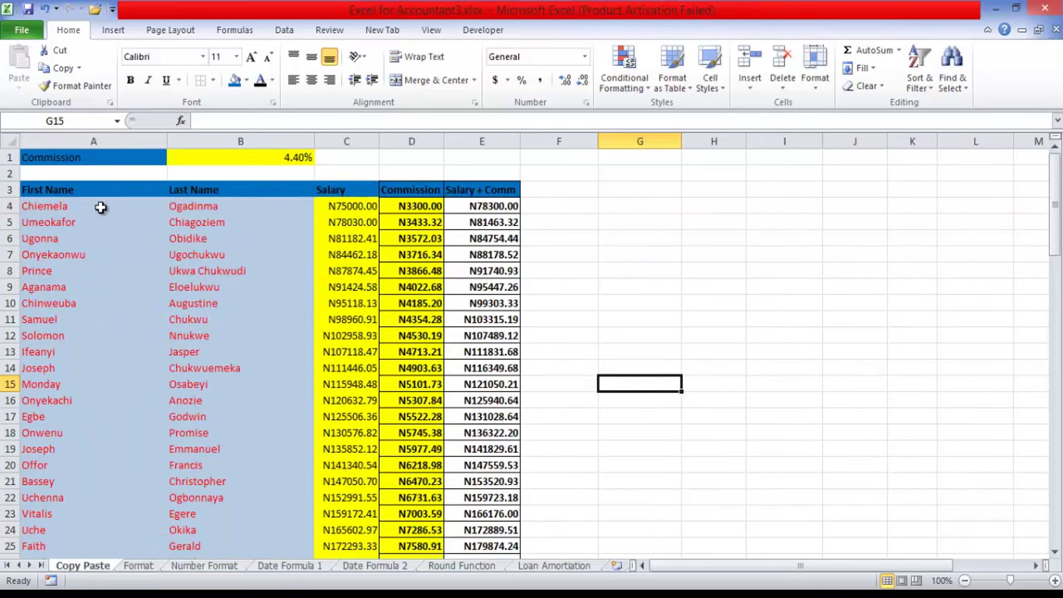
key(Up)
key(Up)
key(Up)
key(Up)
key(Up)
key(Up)
key(Up)
key(Up)
key(Up)
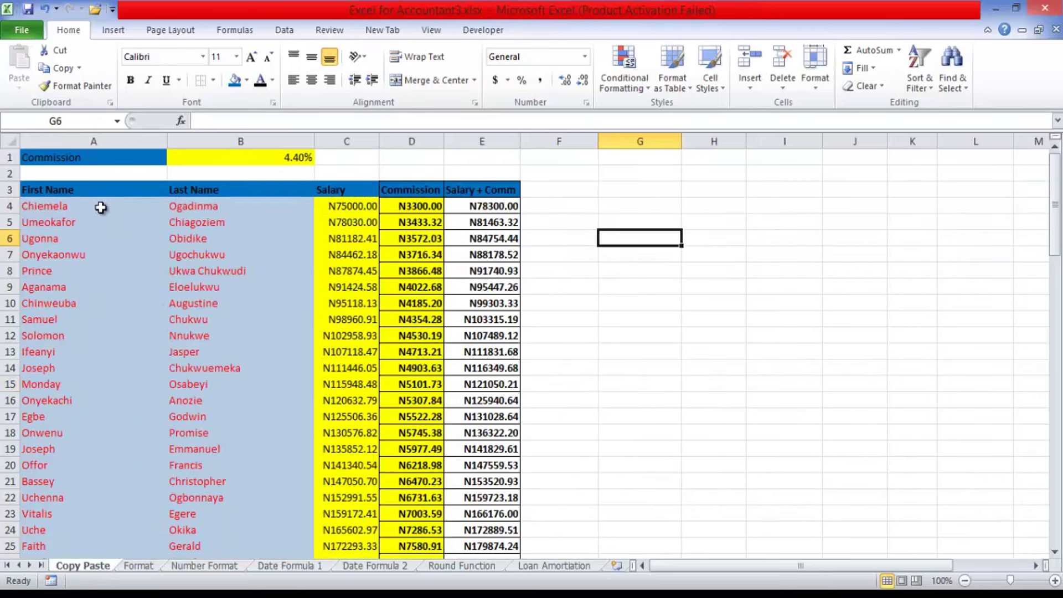
Copy the salary table A3:E95, including its header row, on the Copy Paste worksheet.
mouse_move(99, 191)
mouse_down()
mouse_move(482, 207)
mouse_move(482, 514)
mouse_up()
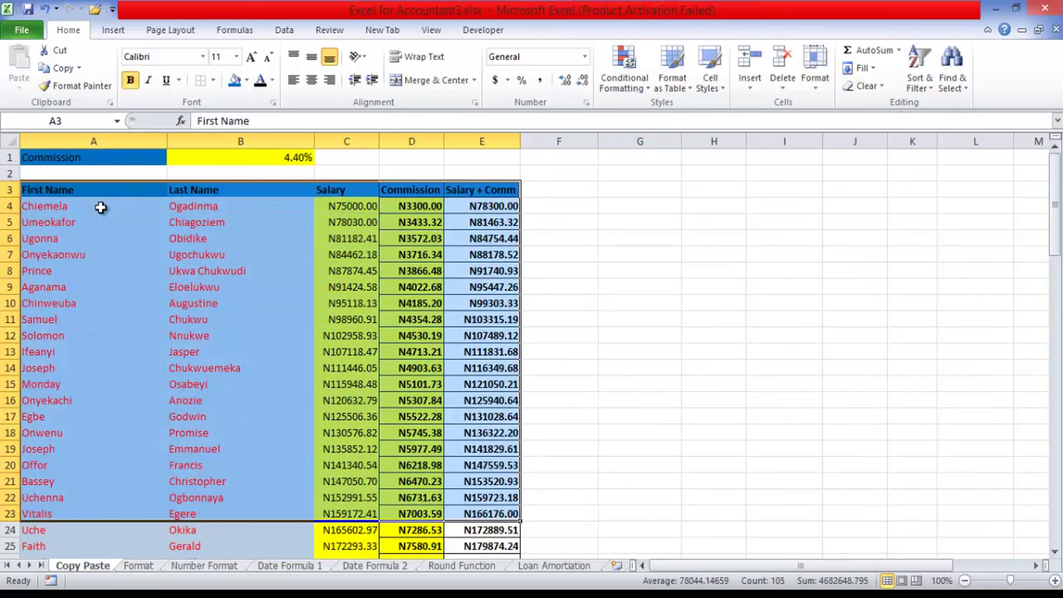
drag(94, 190, 482, 190)
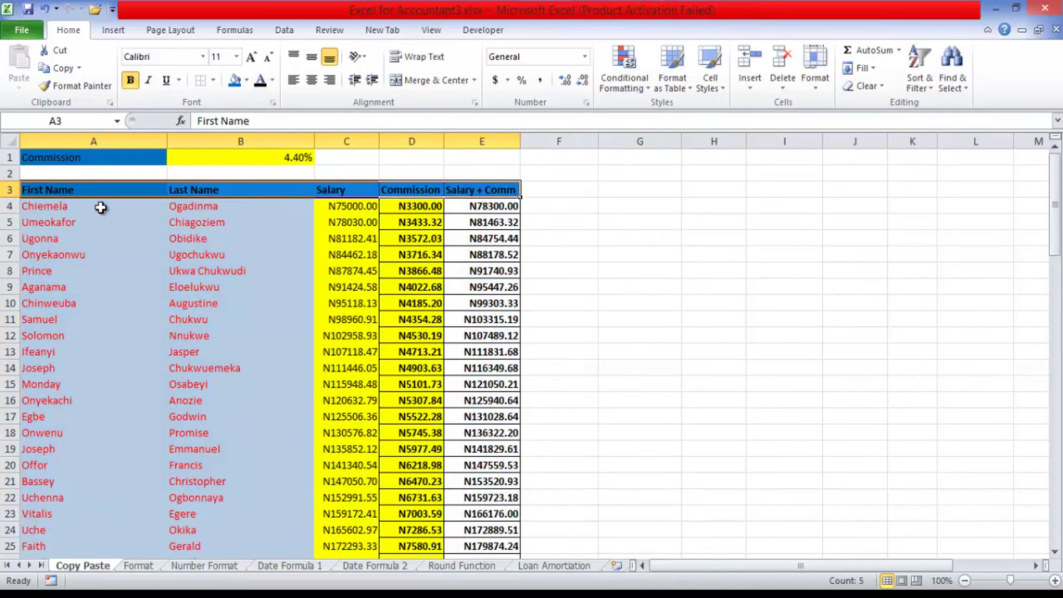
key(ctrl+shift+Down)
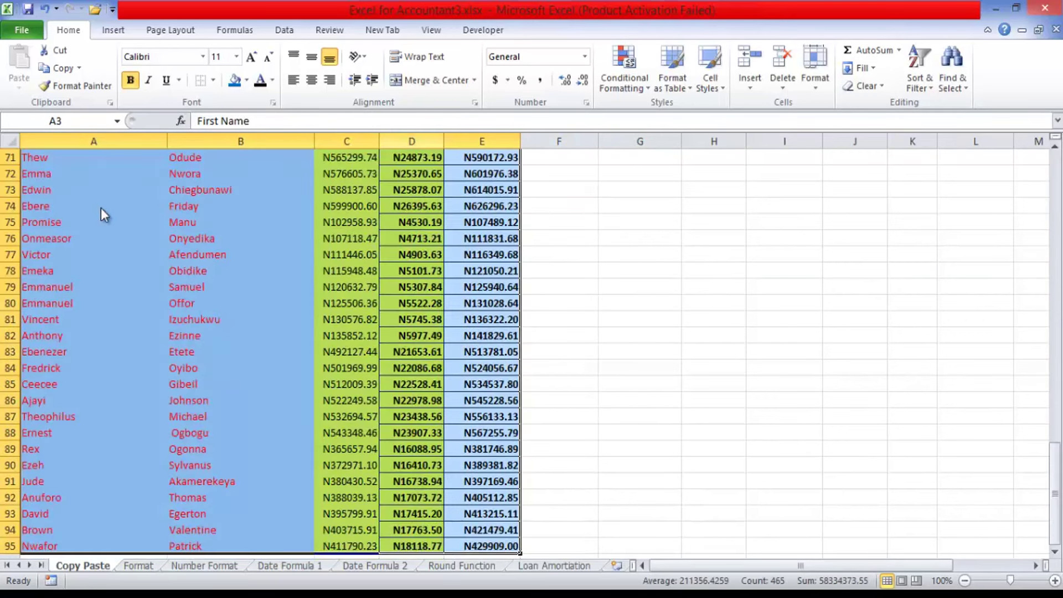
scroll(101, 209, up, 20)
key(ctrl+c)
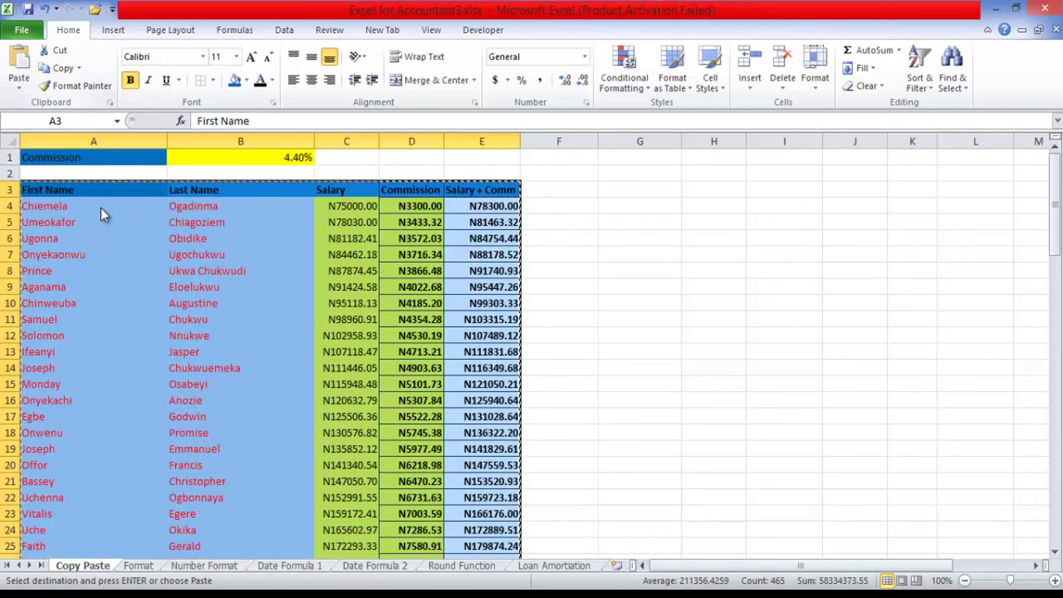
Paste the copied salary table as links starting at H3 on the same worksheet, and deselect it.
click(714, 189)
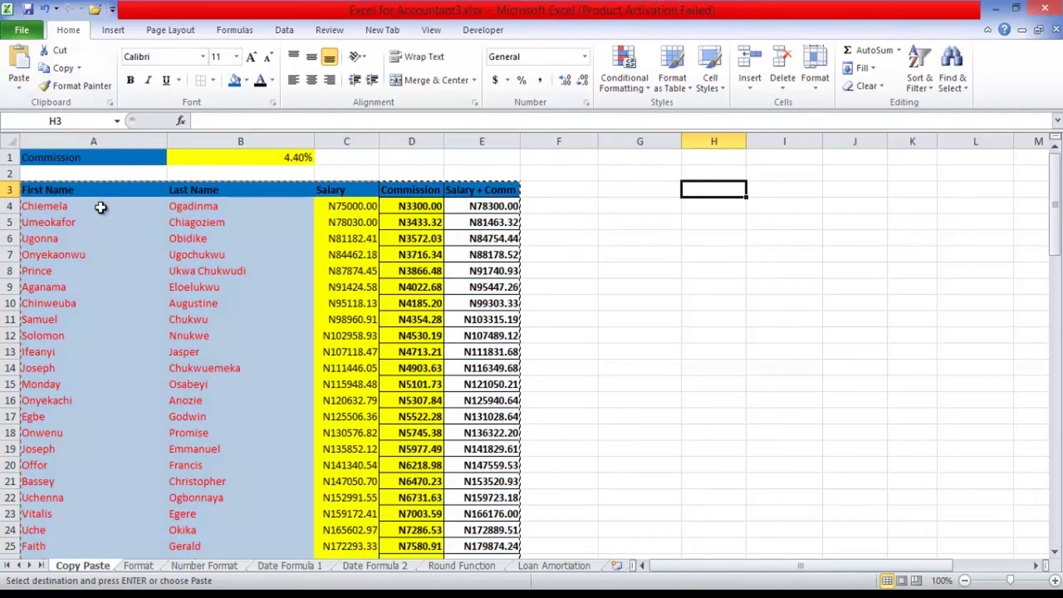
click(19, 83)
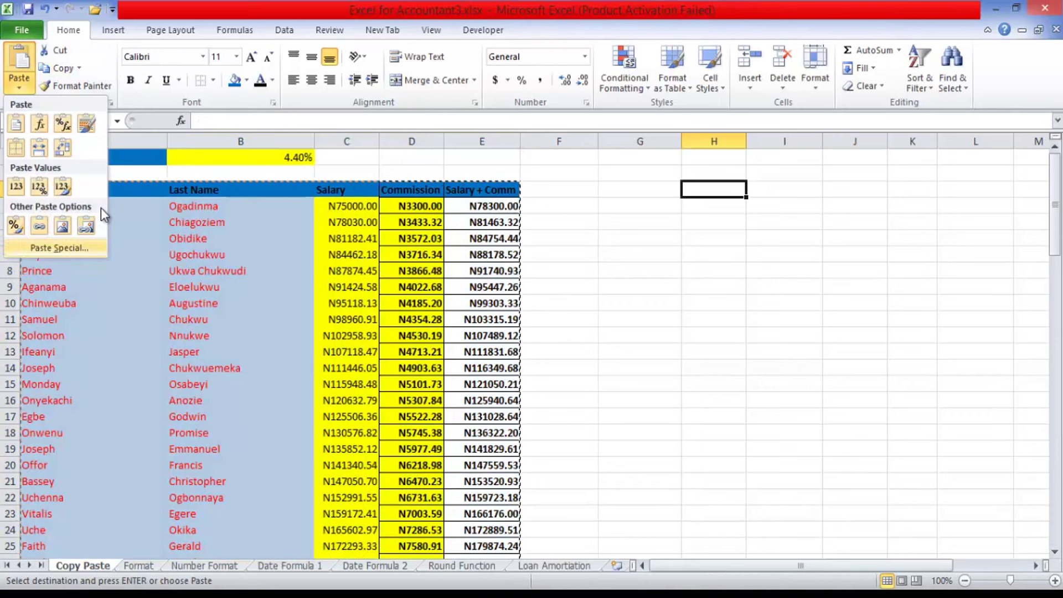
click(55, 248)
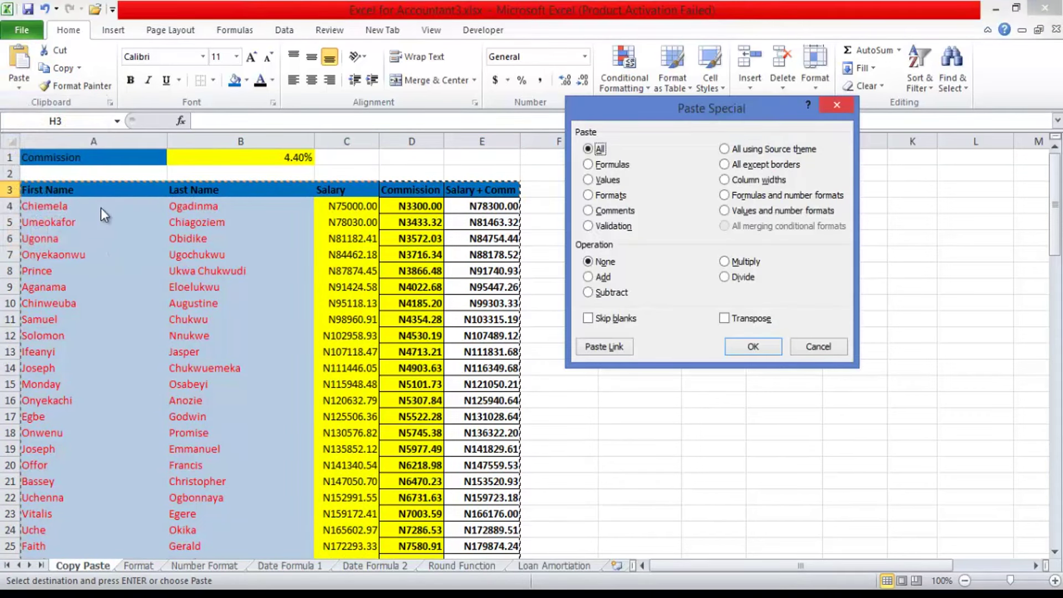
click(836, 105)
click(19, 83)
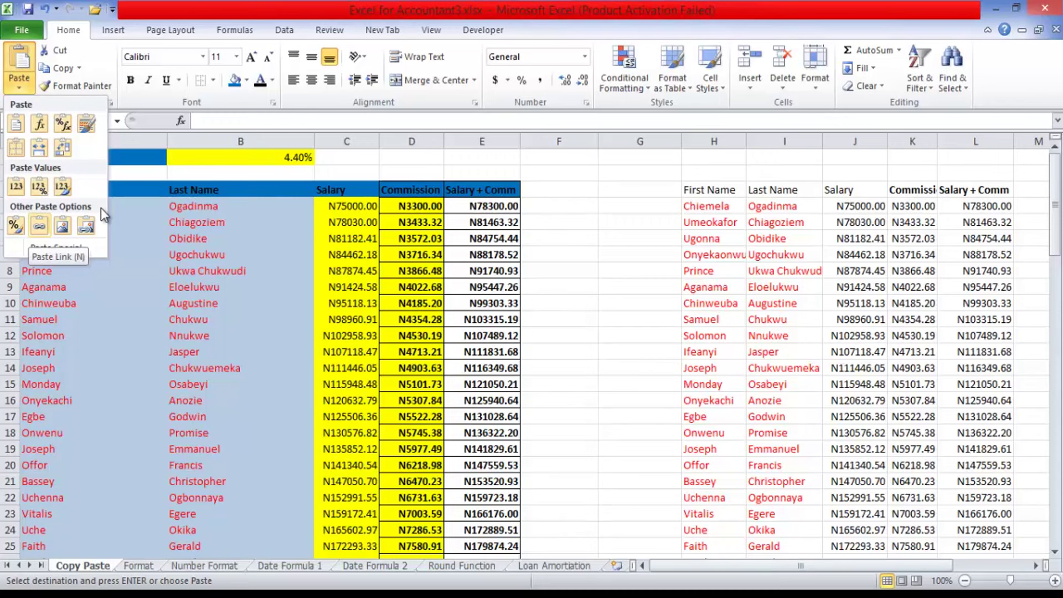
click(38, 225)
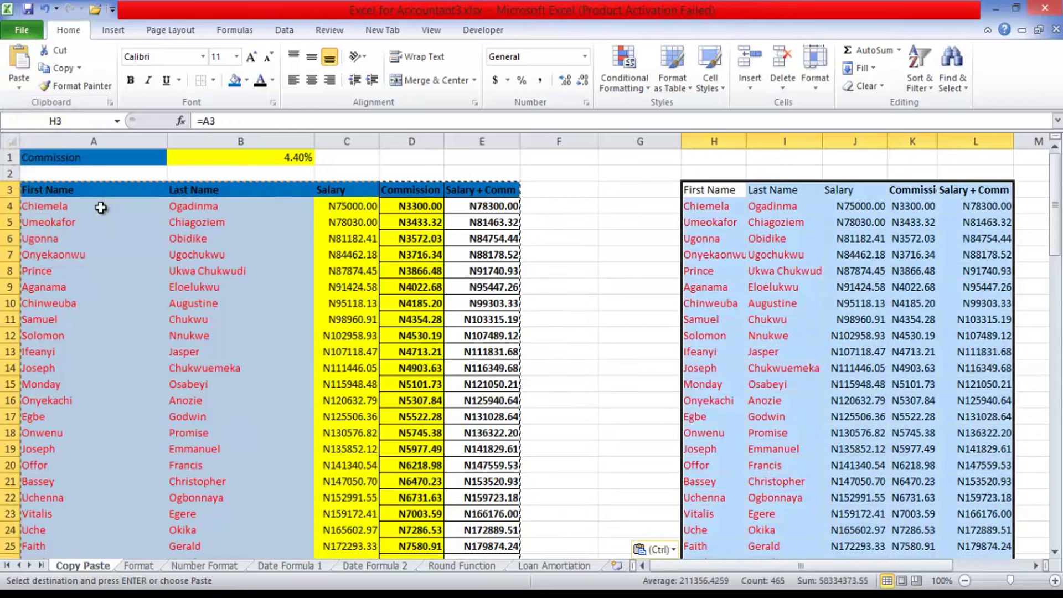
double_click(640, 222)
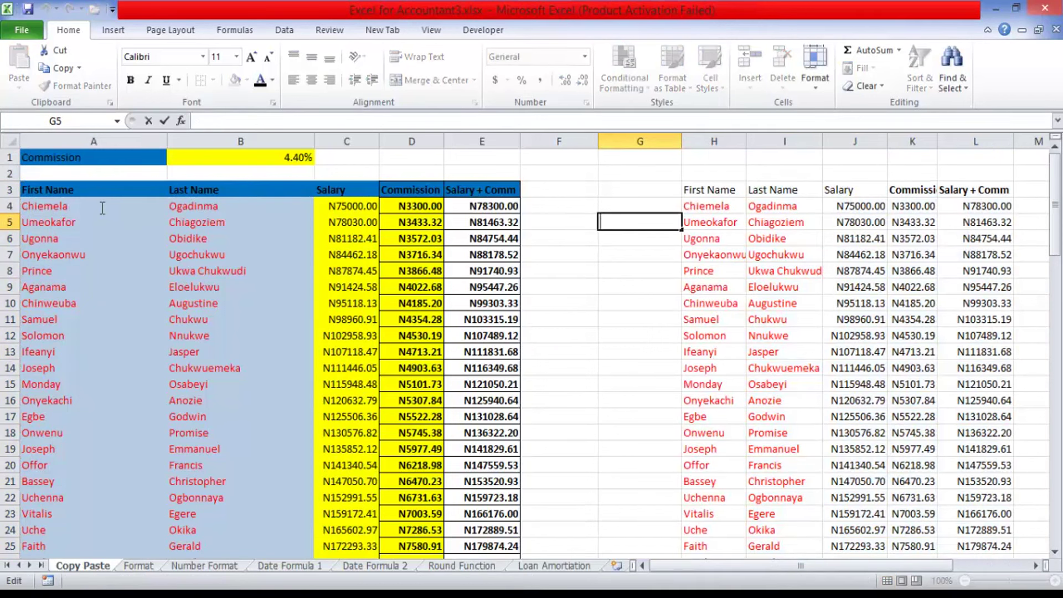
click(639, 190)
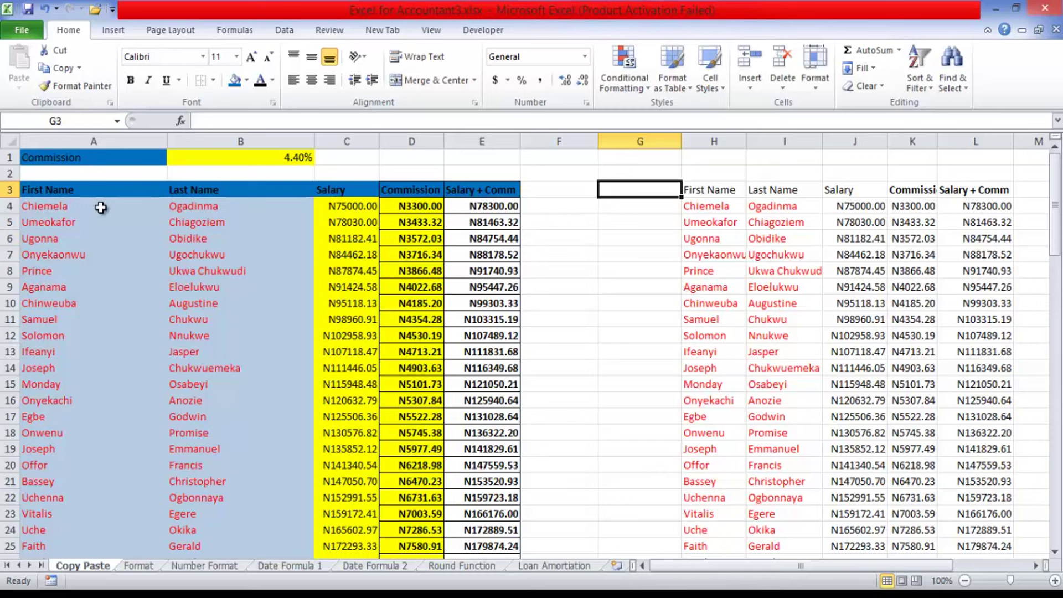
Set the source table's salary in C4 to 50000 and the salary in C5 to 40000.
click(346, 206)
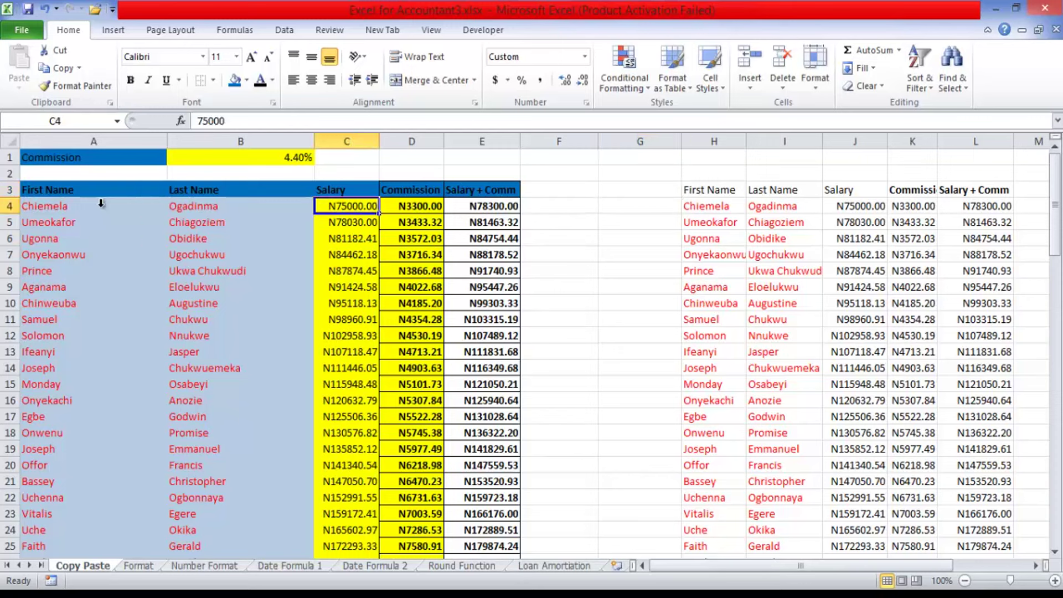
click(226, 121)
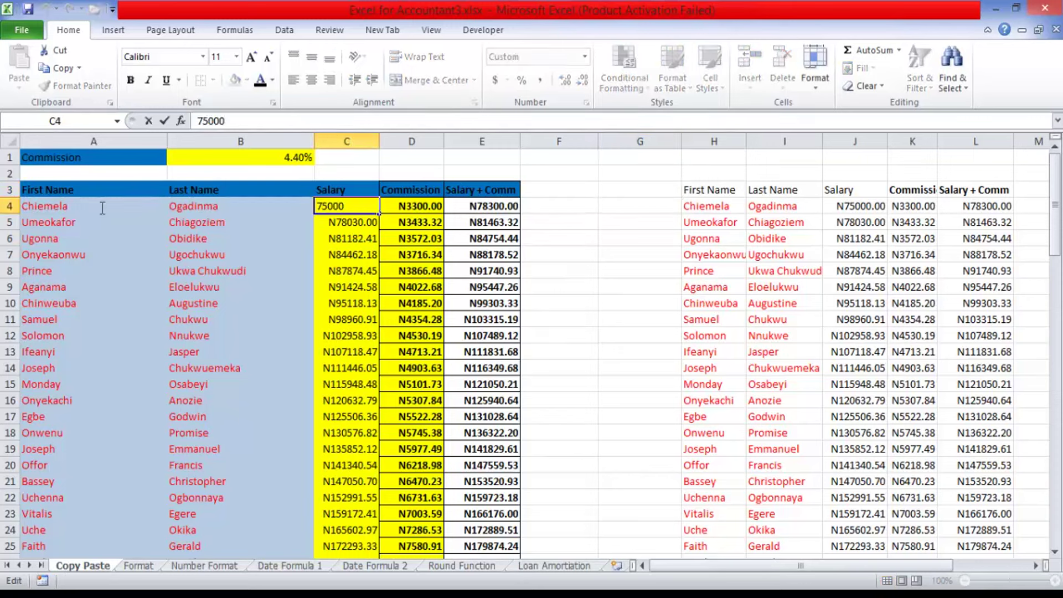
drag(209, 120, 197, 121)
text(5)
key(BackSpace)
text(50)
key(Return)
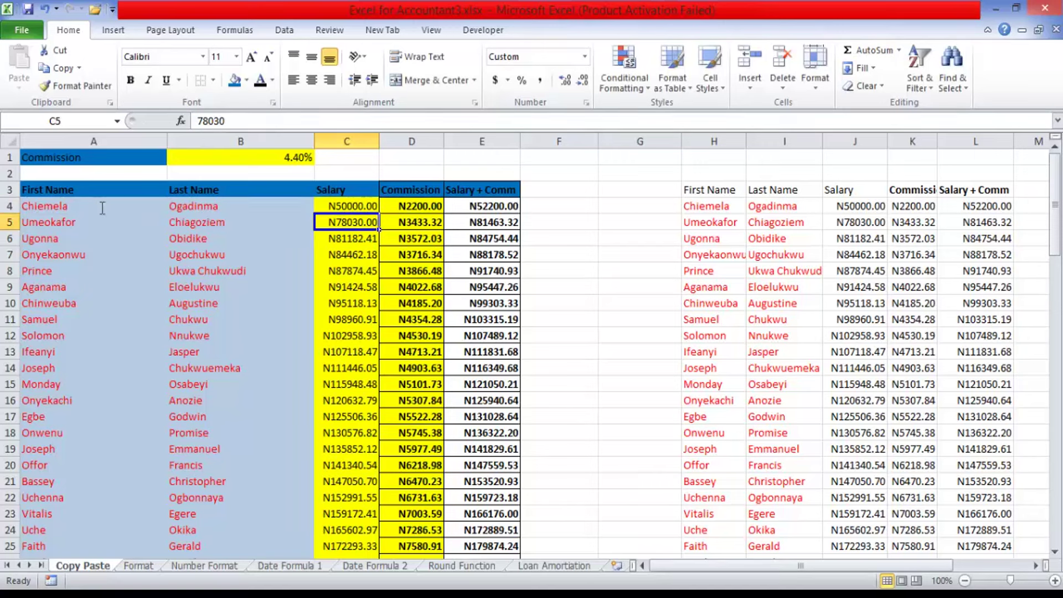
text(40000)
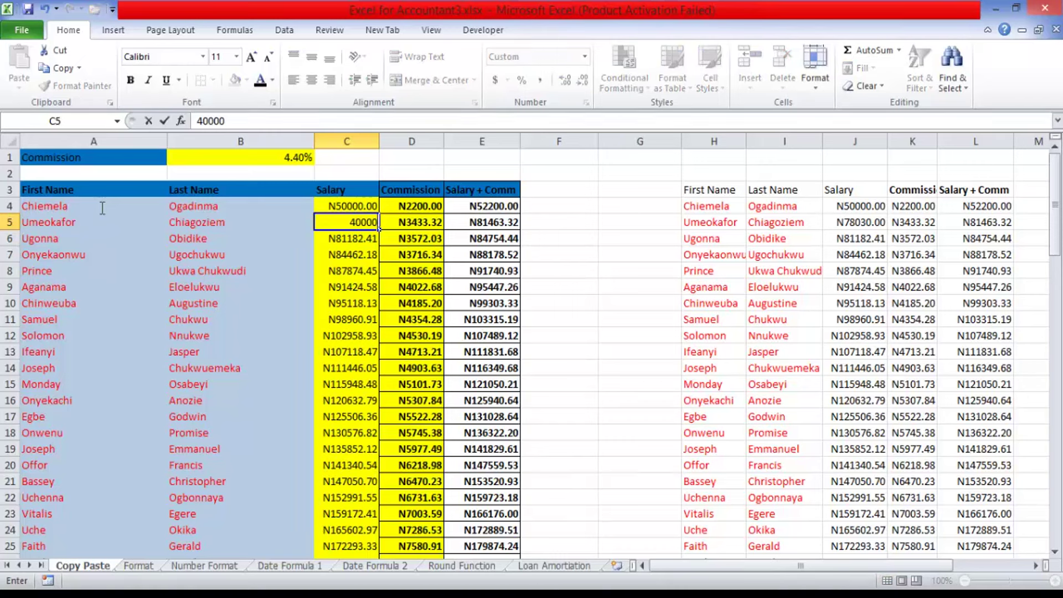
key(Return)
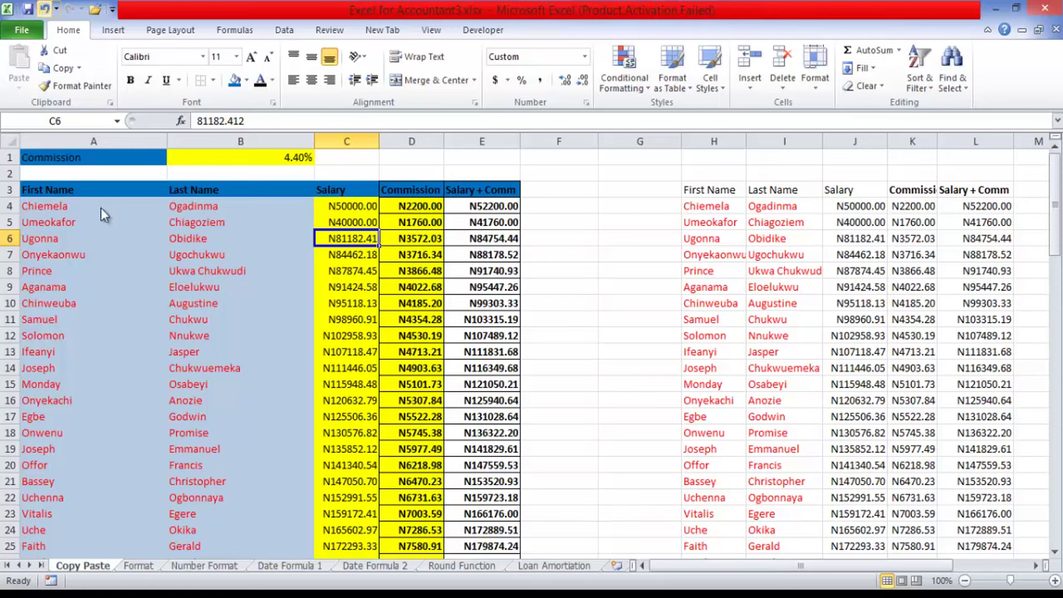
Undo both salary changes and the linked paste at H3.
key(ctrl+z)
key(ctrl+z)
key(ctrl+z)
key(ctrl+z)
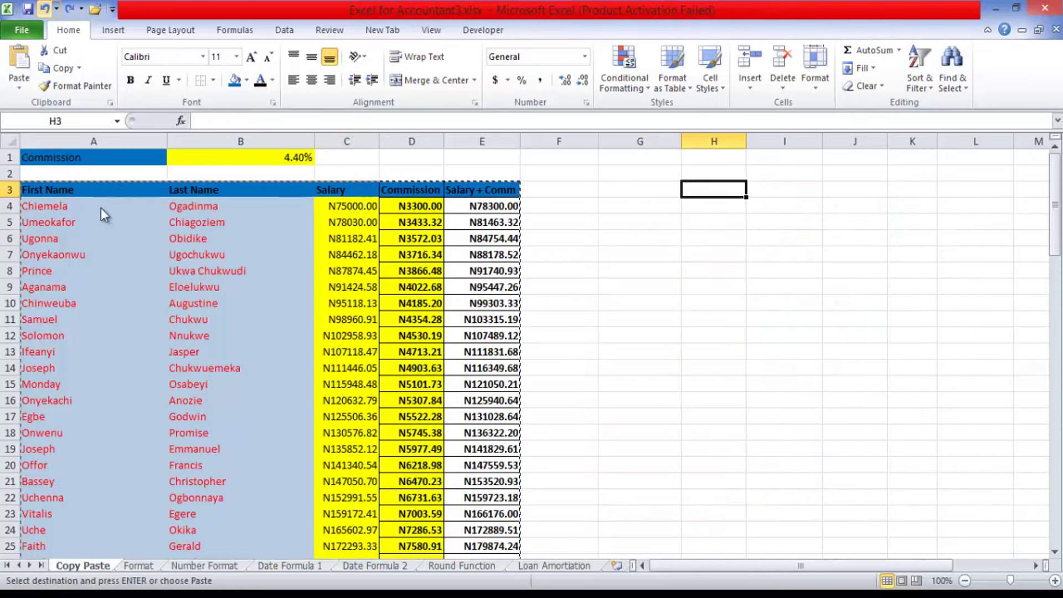
Paste the copied salary table as links into the empty Sheet5 worksheet starting at A1, and deselect it.
key(ctrl+Page_Down)
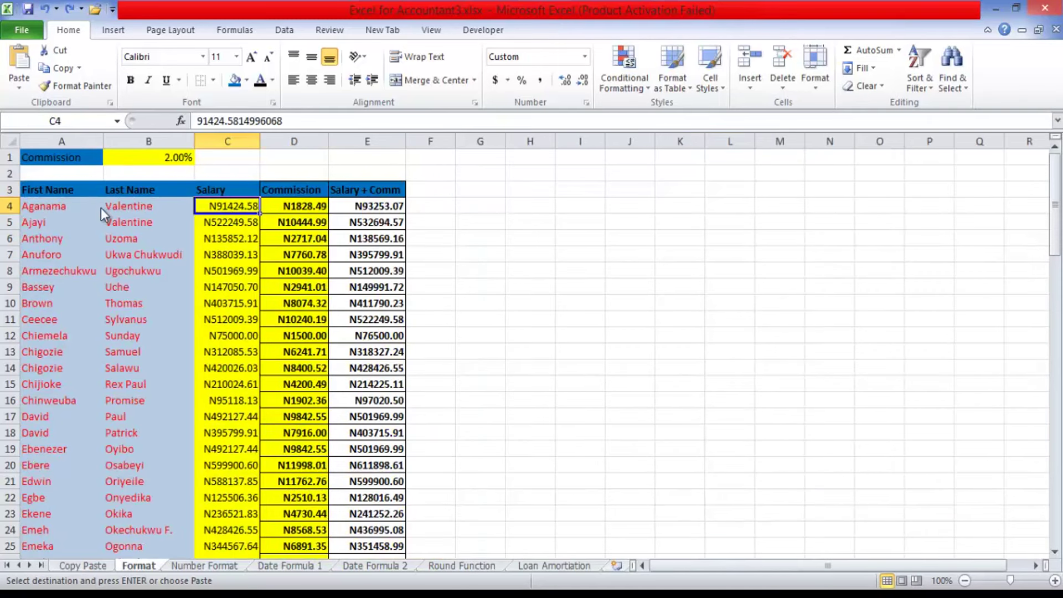
key(ctrl+Page_Down)
key(ctrl+Page_Down)
key(ctrl+Page_Down)
key(ctrl+Page_Down)
key(ctrl+Page_Down)
key(ctrl+Page_Down)
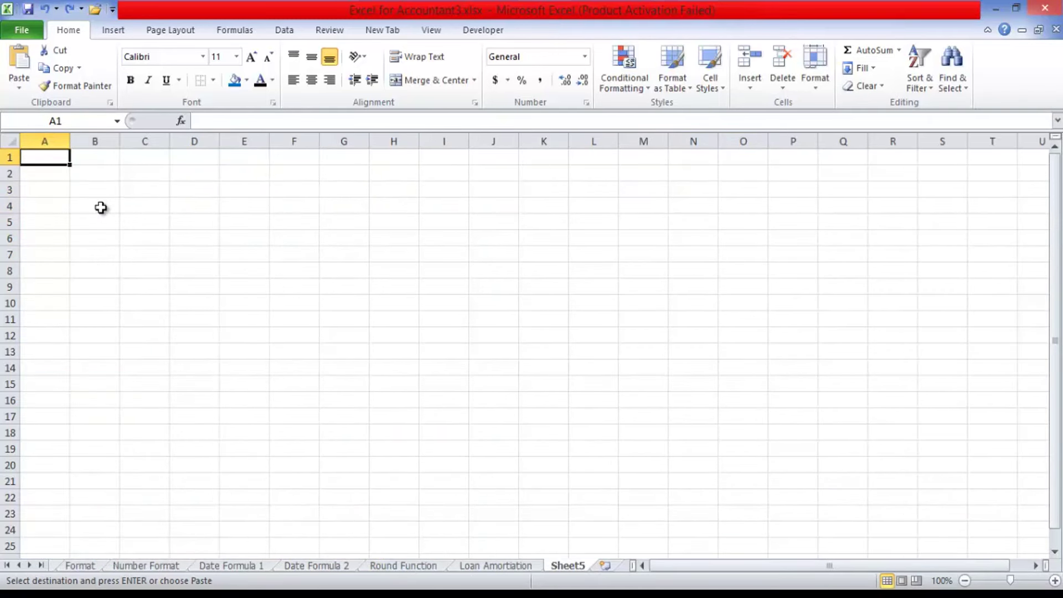
key(alt+h)
key(v)
key(Up)
key(Up)
key(Right)
key(Return)
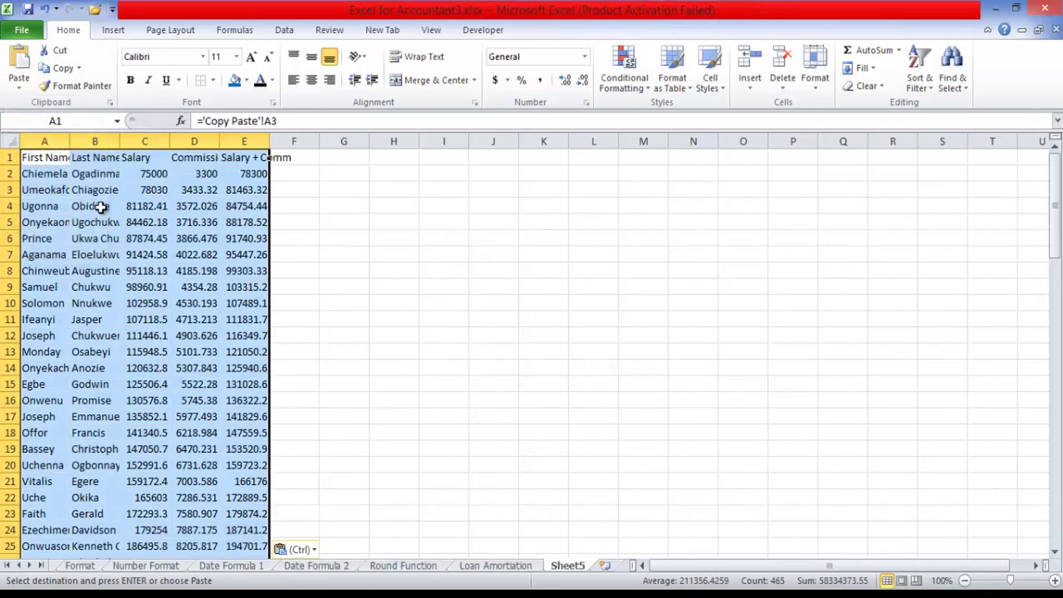
click(443, 319)
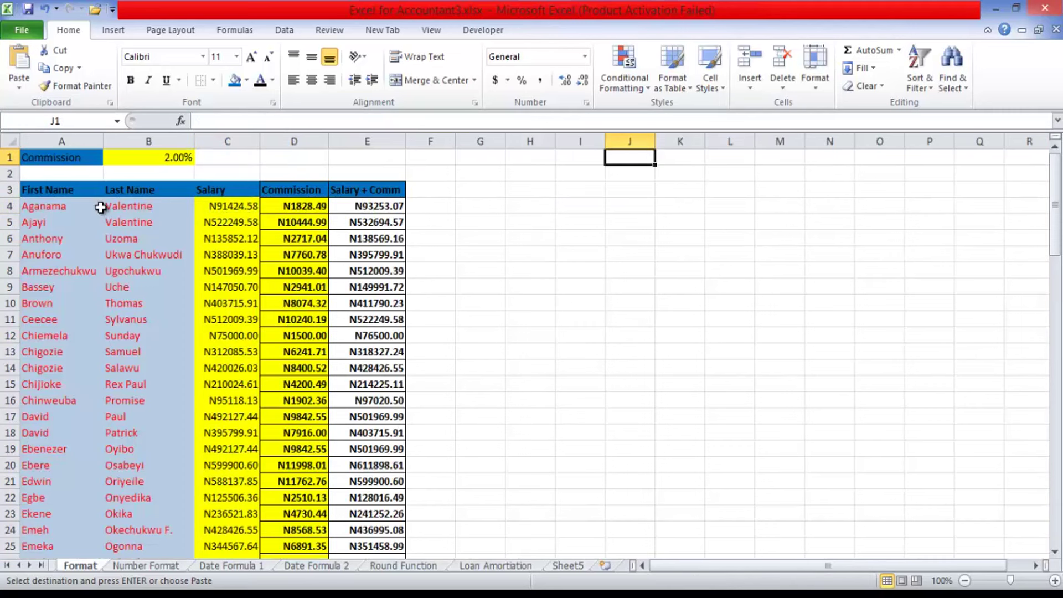
Set salary cell C4 on the Copy Paste worksheet to 30000 and check the linked table on Sheet5.
click(227, 207)
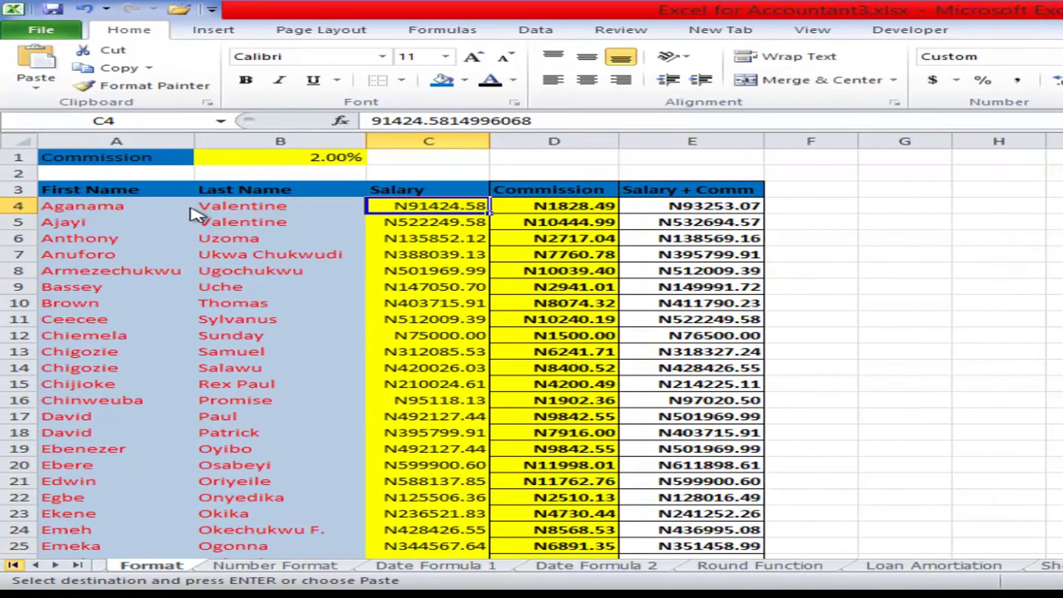
click(13, 565)
click(156, 566)
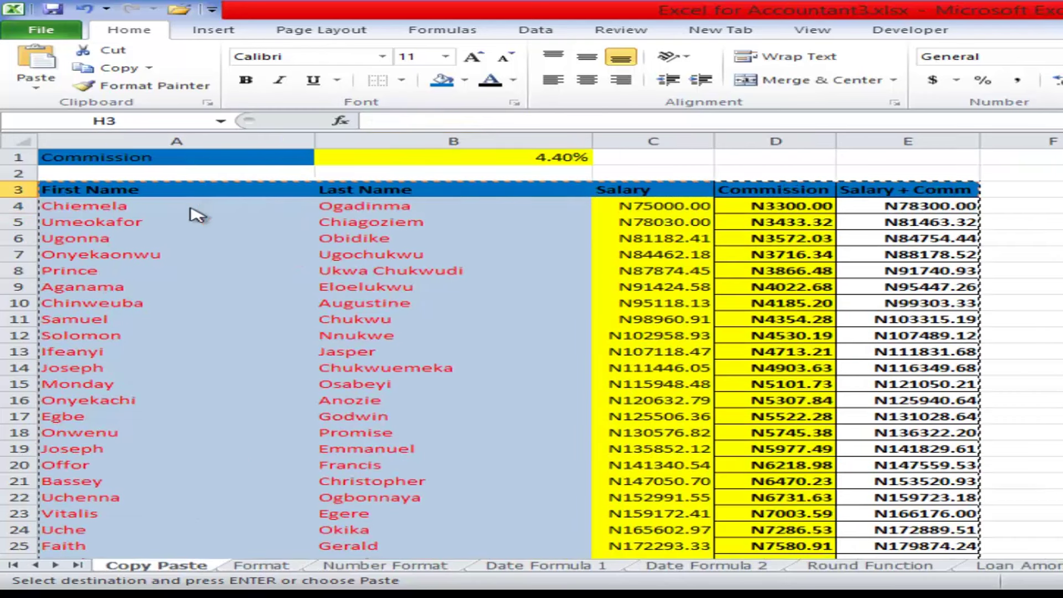
click(1060, 286)
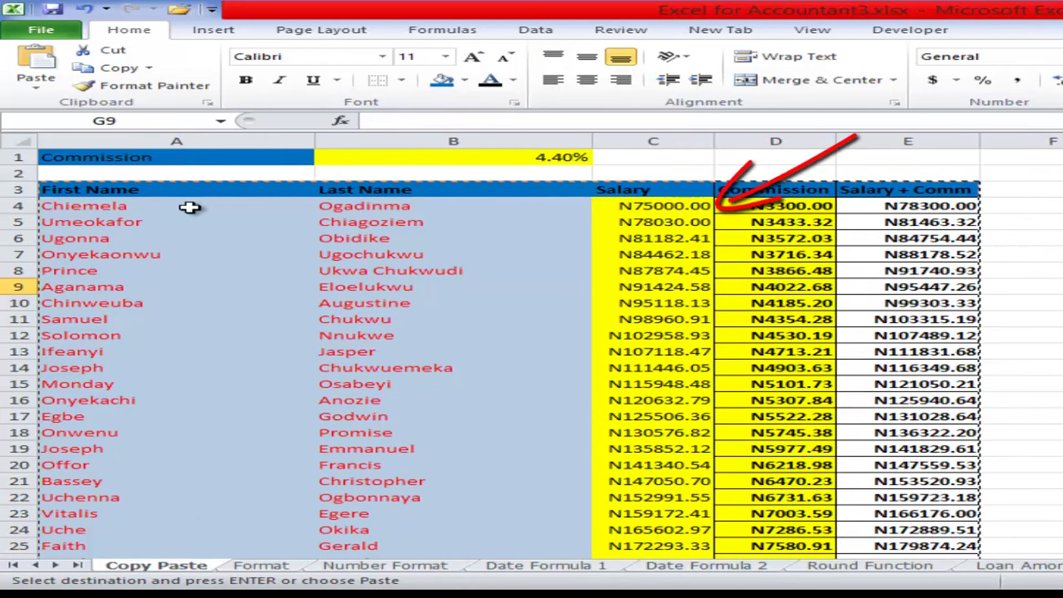
click(653, 206)
text(30000)
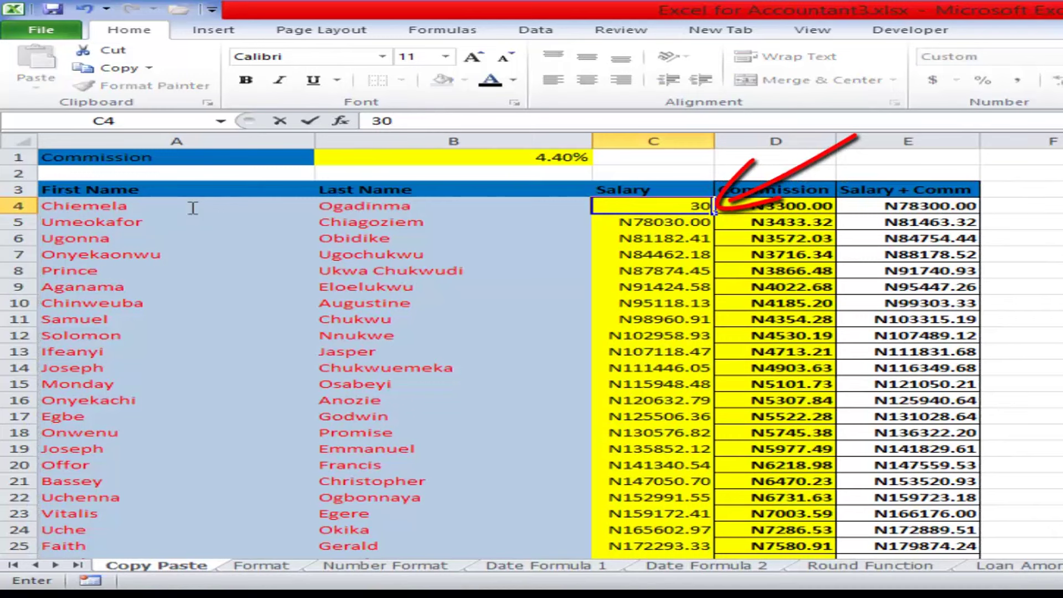
key(Return)
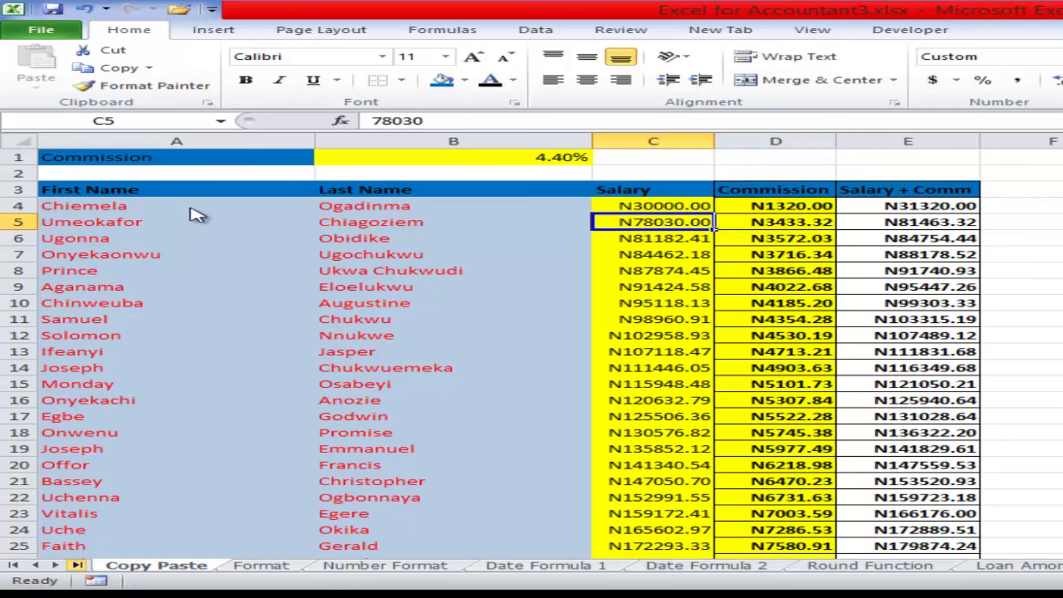
click(77, 565)
click(1050, 565)
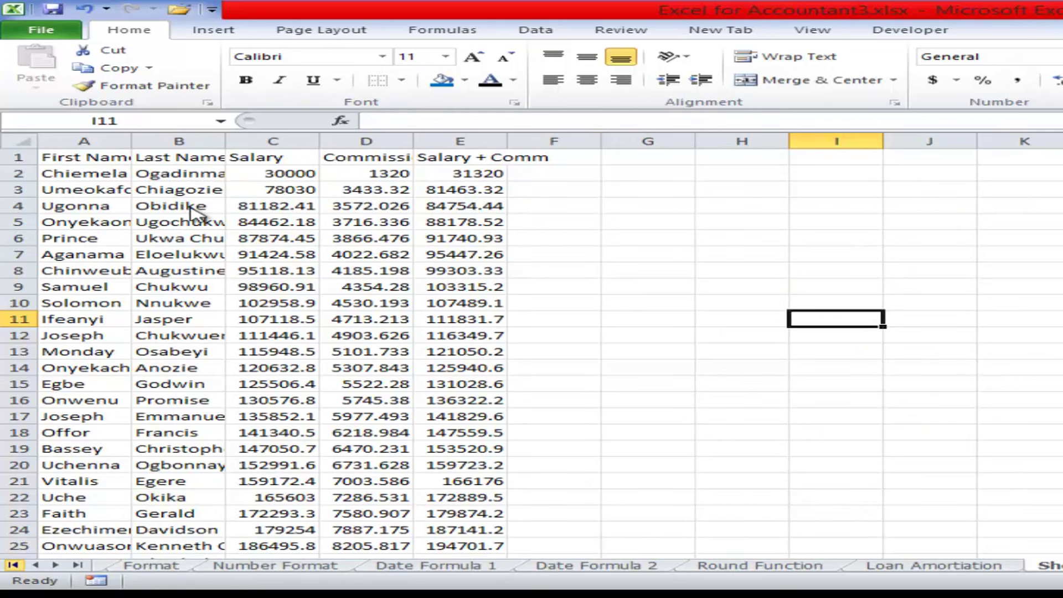
Undo the last salary change in C4 on the Copy Paste worksheet.
click(13, 566)
click(156, 565)
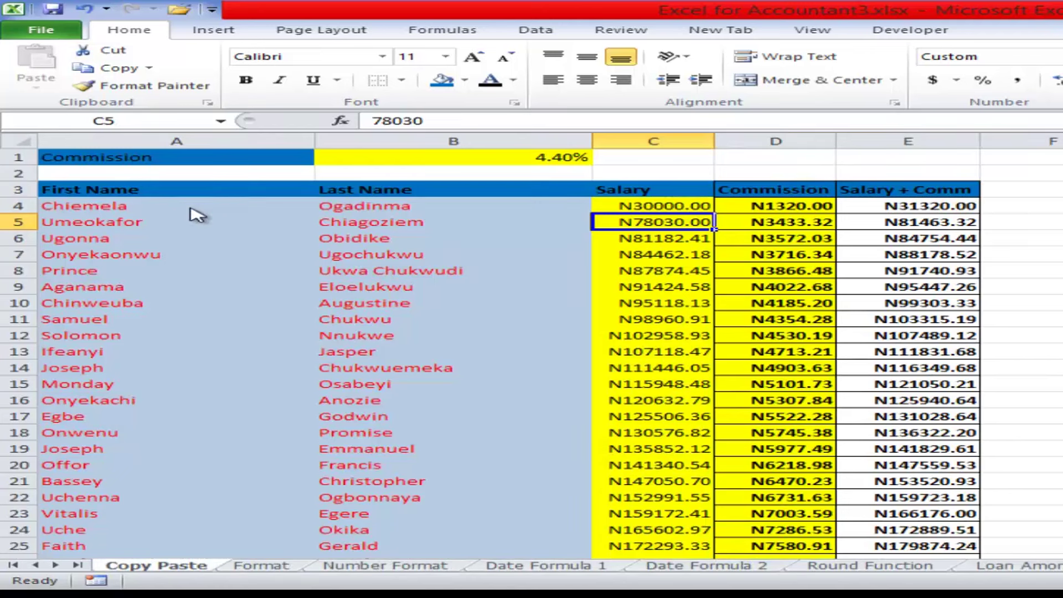
key(ctrl+z)
click(1061, 206)
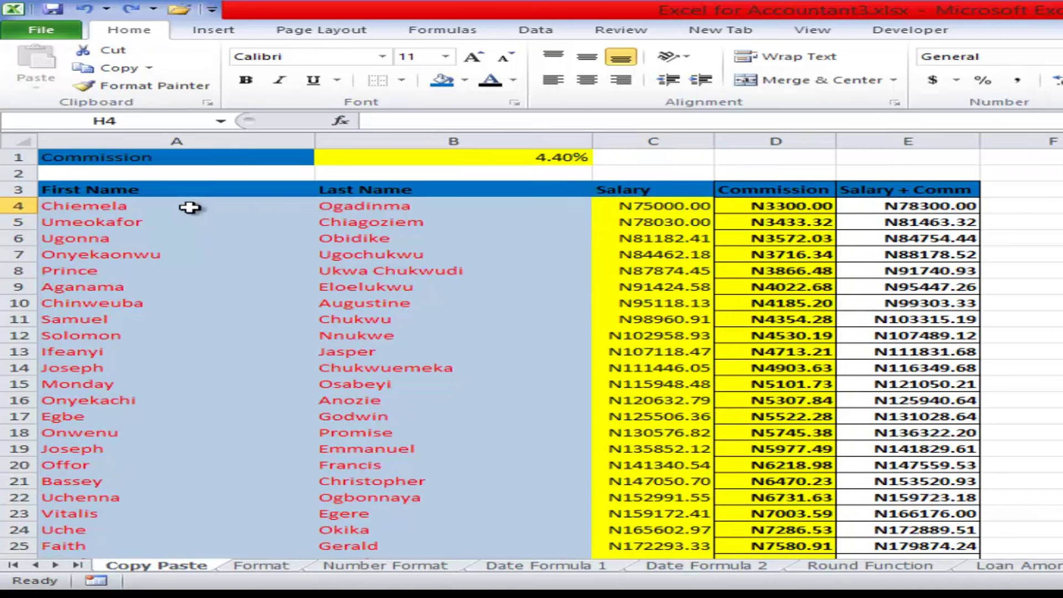
Copy the salary table from header row 3 to its last row across columns A to E, and open Paste Special for H3.
drag(176, 190, 909, 190)
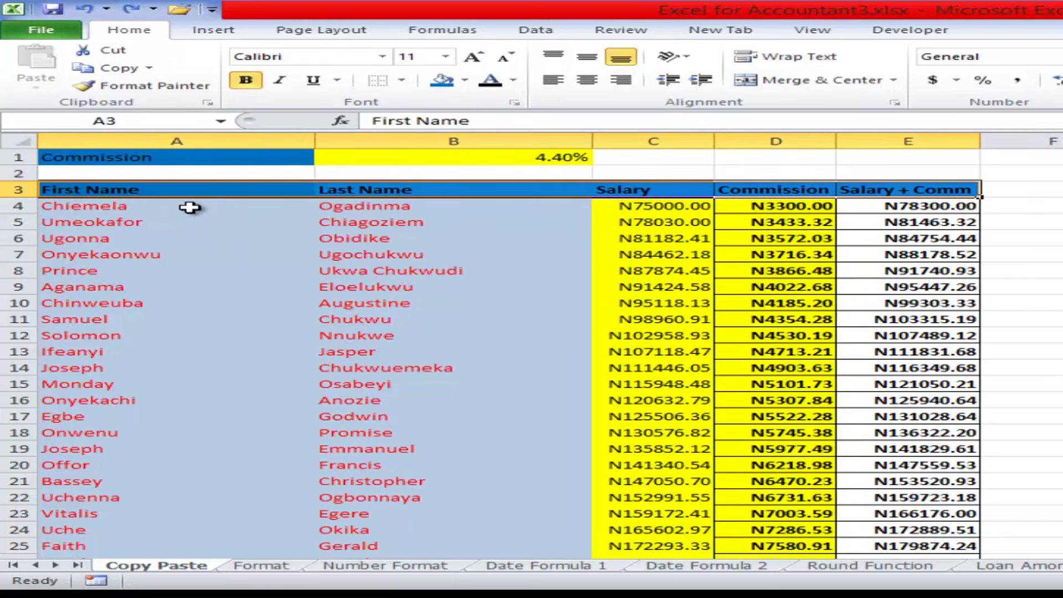
key(ctrl+shift+Down)
click(118, 68)
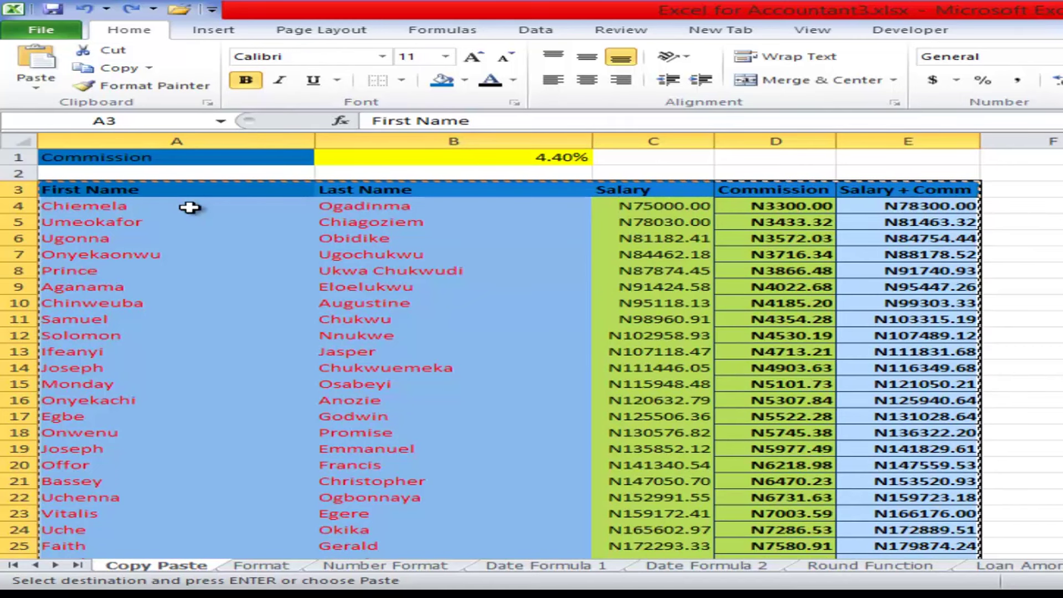
click(1062, 190)
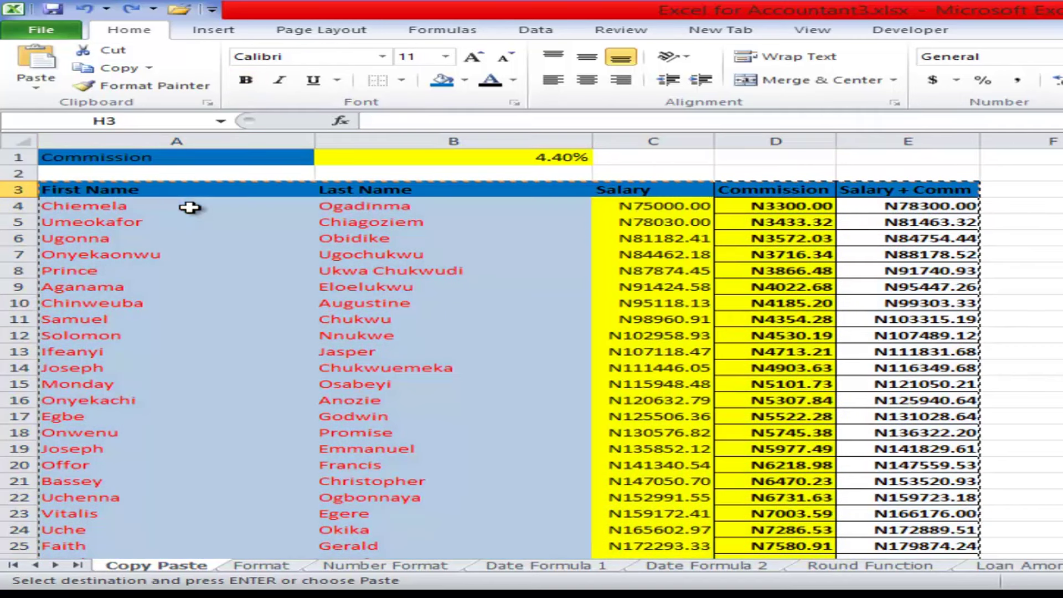
click(35, 83)
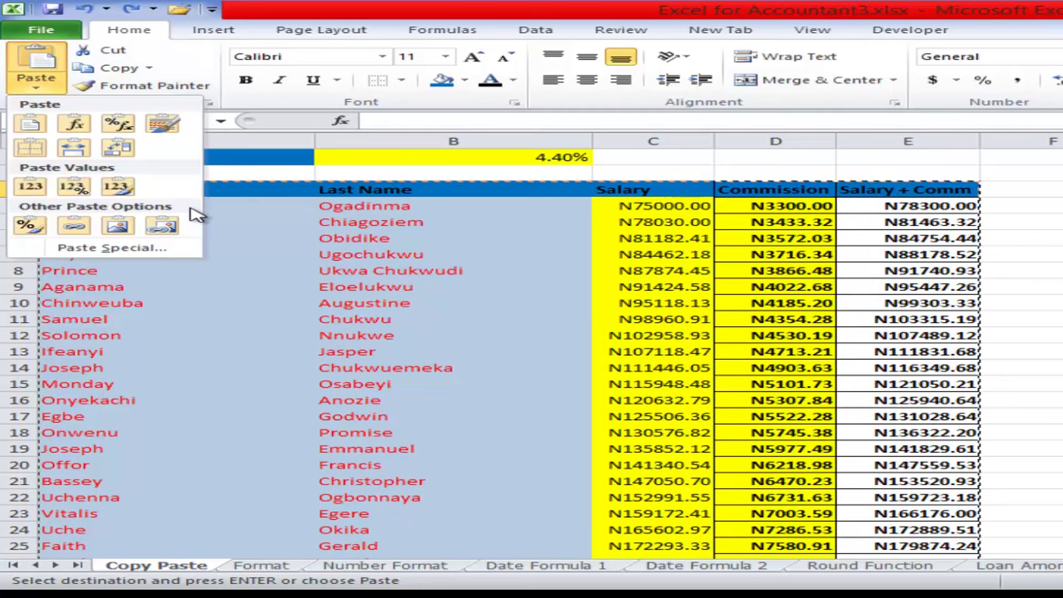
click(112, 248)
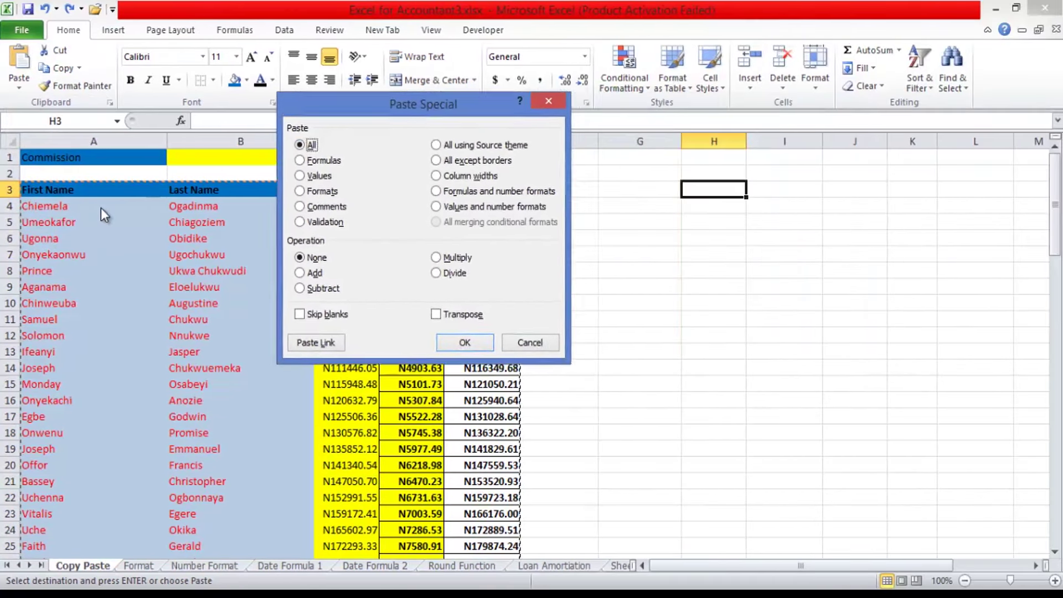
Paste only the formulas of the copied salary table at H3, and deselect the pasted range.
drag(423, 104, 373, 128)
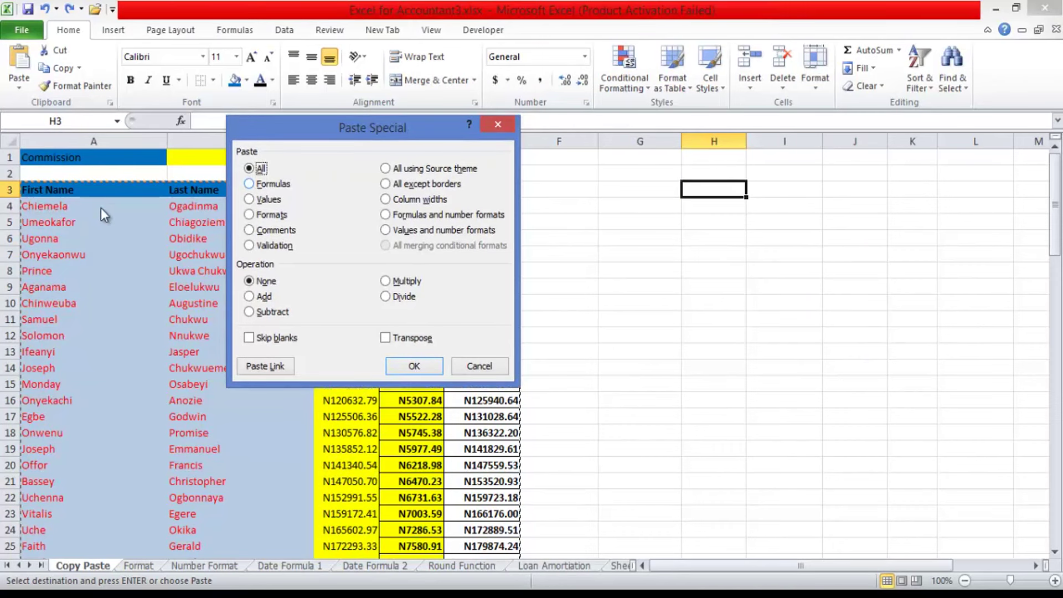
click(249, 184)
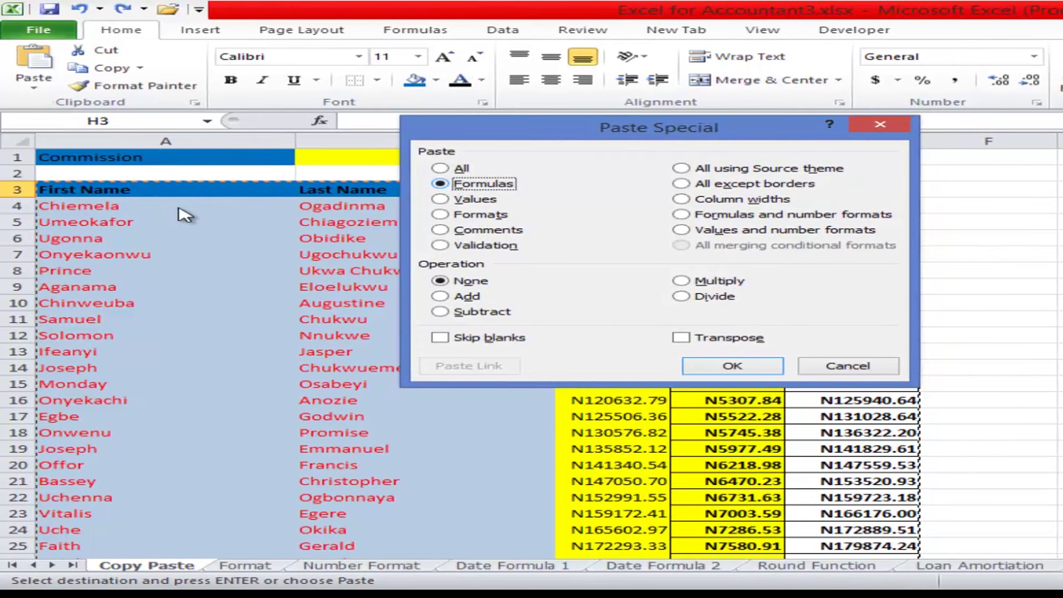
click(440, 199)
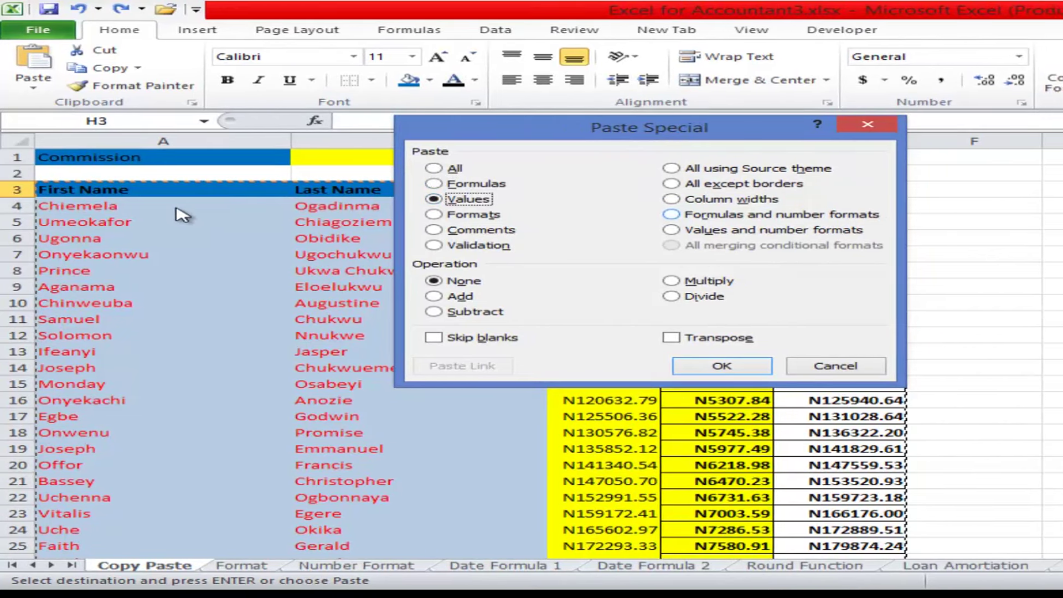
click(249, 184)
click(414, 366)
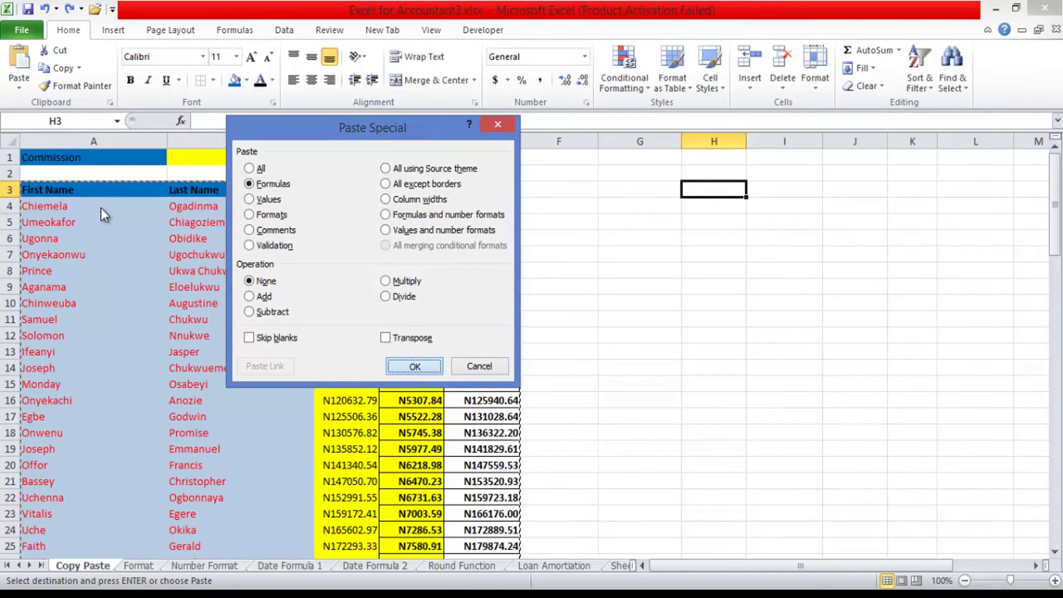
double_click(918, 238)
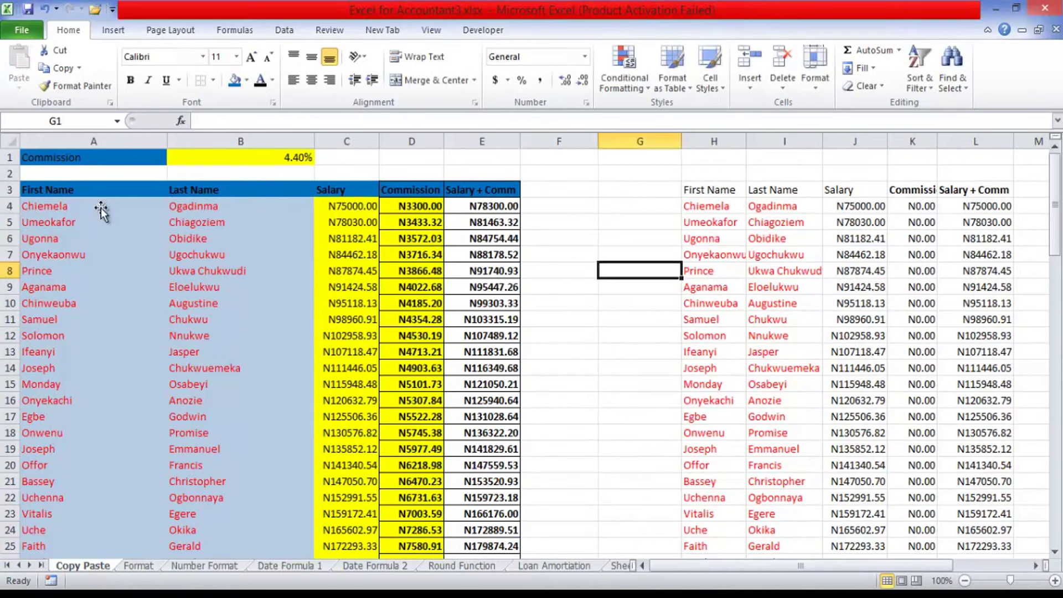
key(ctrl+Up)
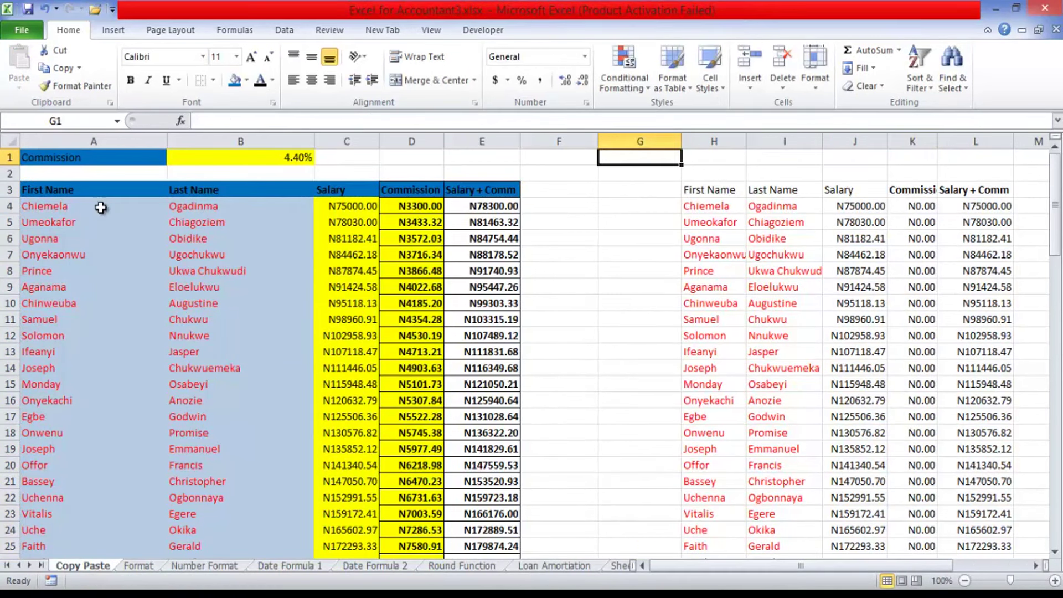
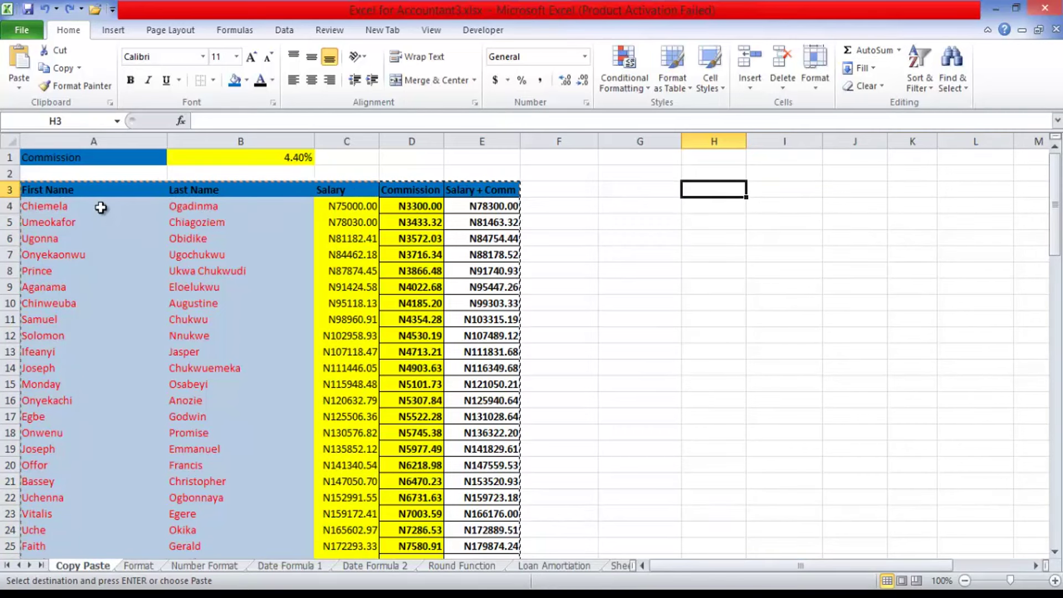
key(alt+h)
key(v)
key(Down)
key(Down)
key(Down)
key(Down)
key(Down)
key(Down)
key(Down)
key(Down)
key(Down)
key(Down)
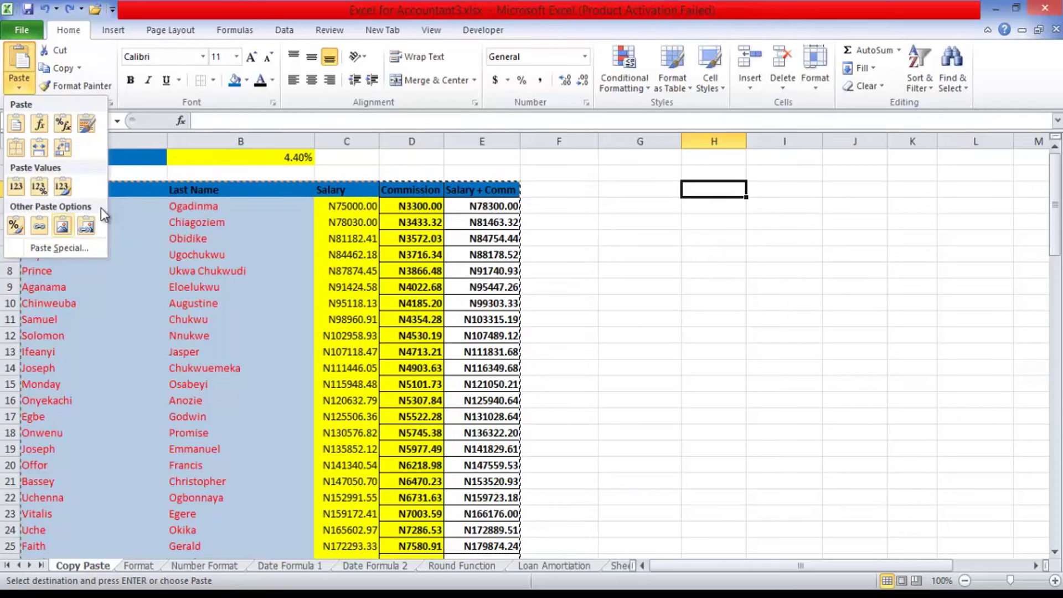
key(Return)
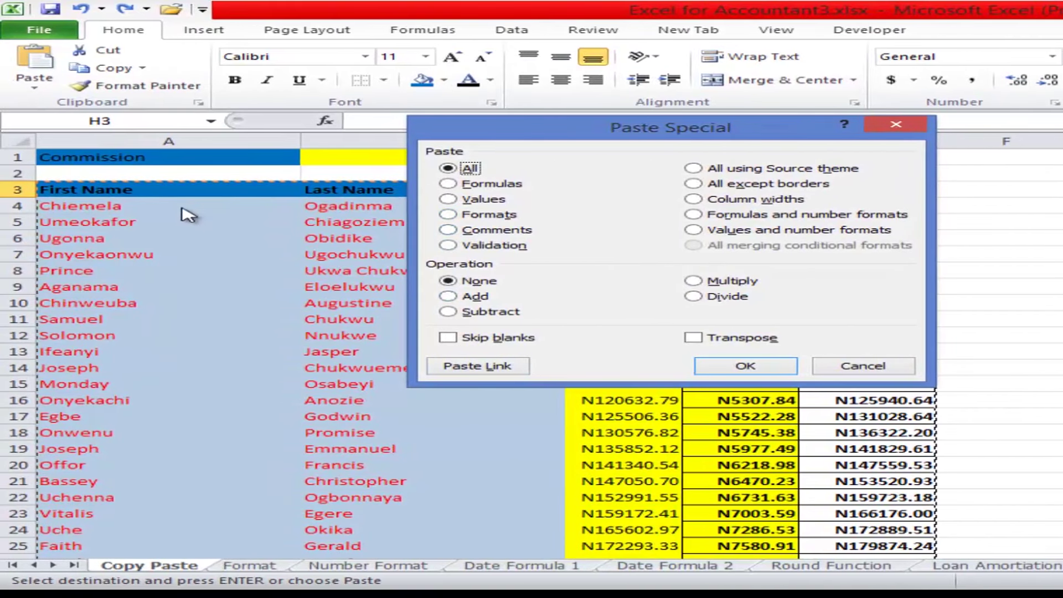
key(Escape)
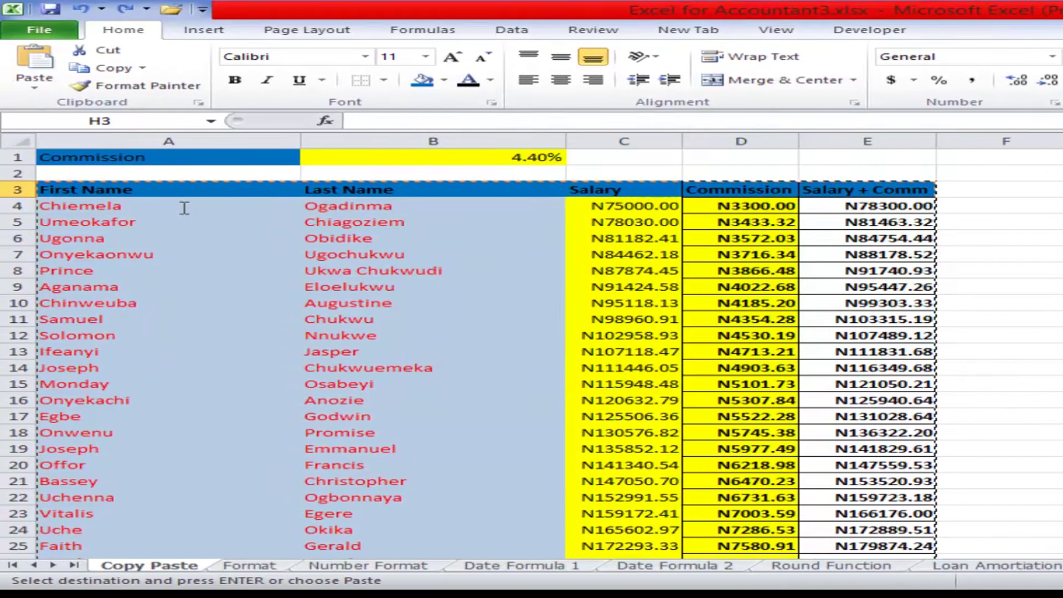
double_click(183, 209)
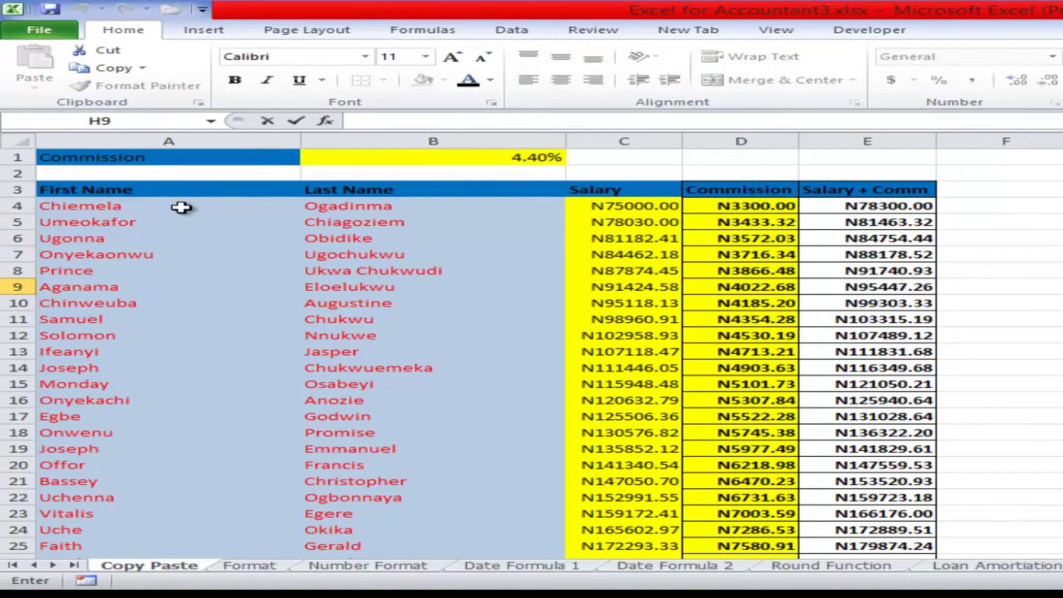
click(182, 208)
Add a comment to D4 reading "The value in this cell was arrived at by multiplying the sal value to that of the comm value".
click(741, 206)
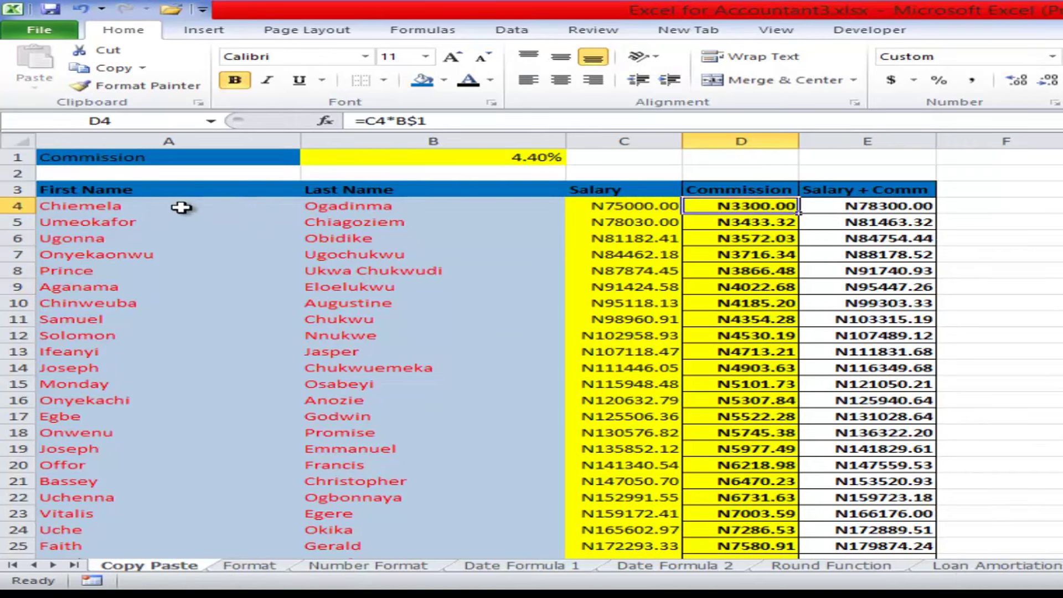
click(594, 30)
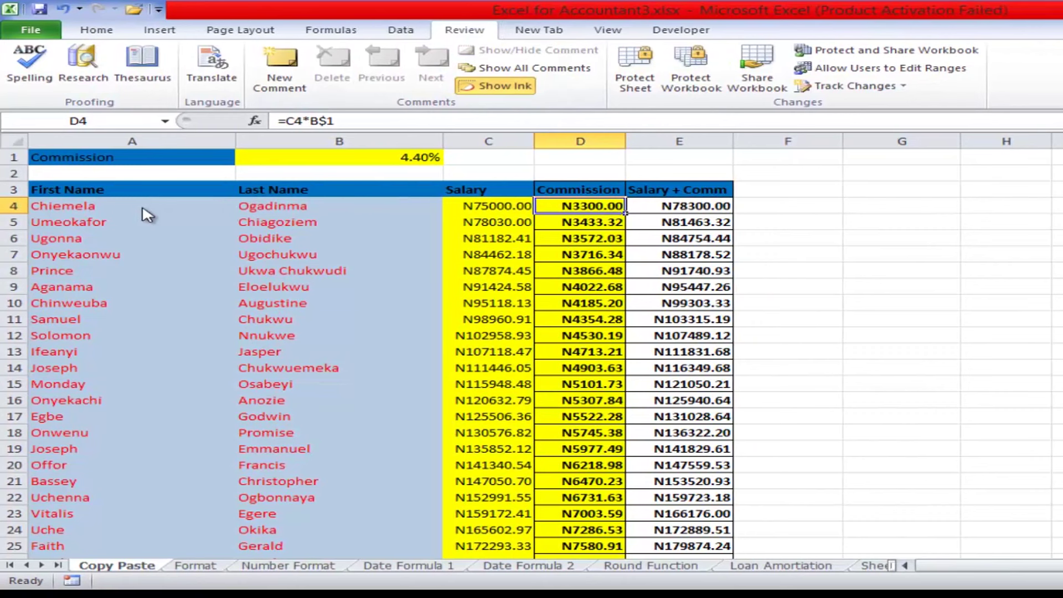
click(280, 66)
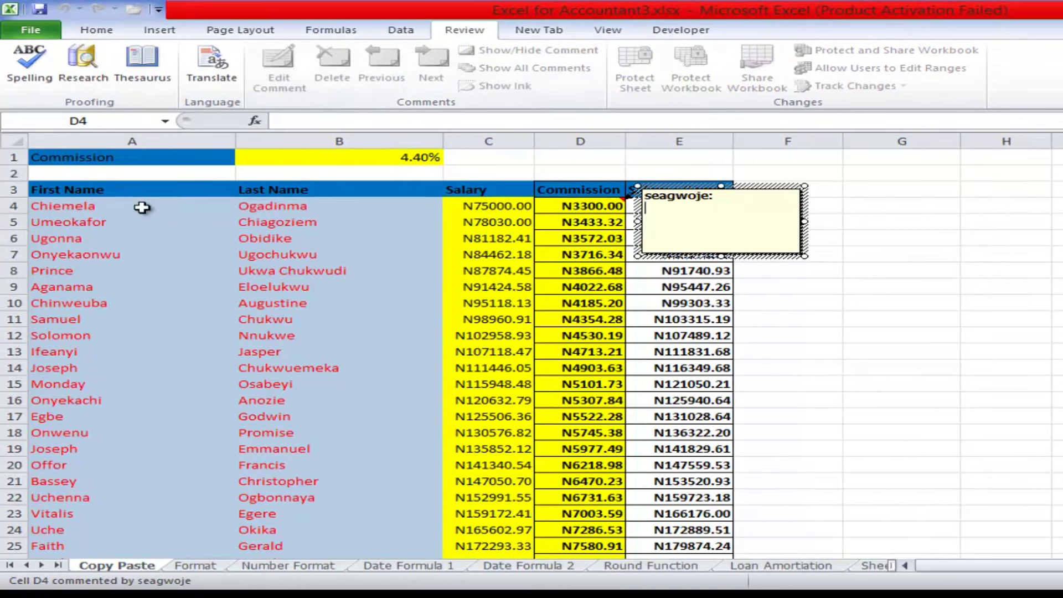
text(The value in this cell)
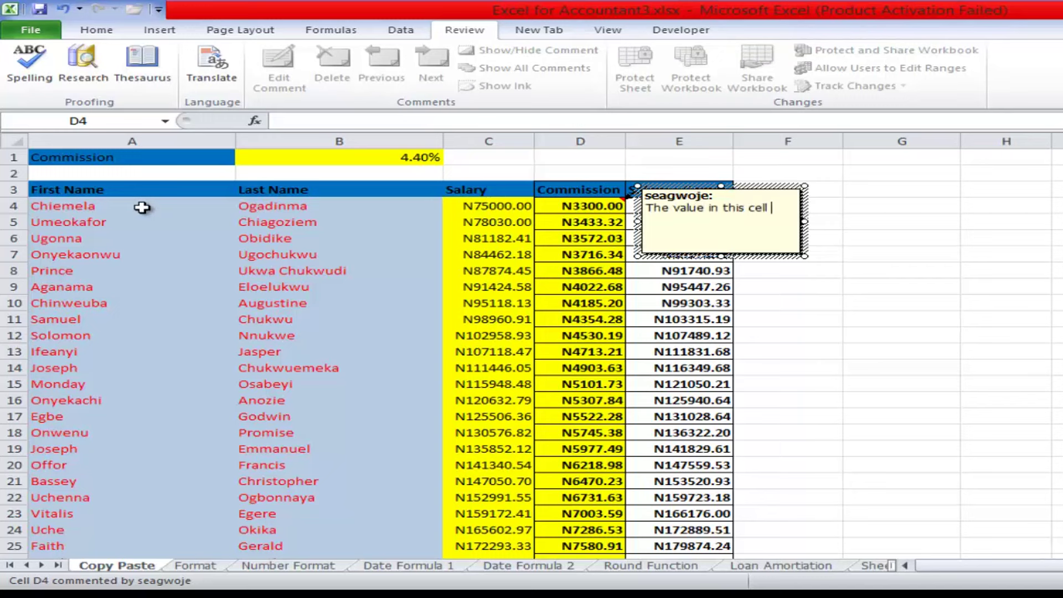
text( was)
text( der)
key(BackSpace)
key(BackSpace)
key(BackSpace)
text(arrived at by mu)
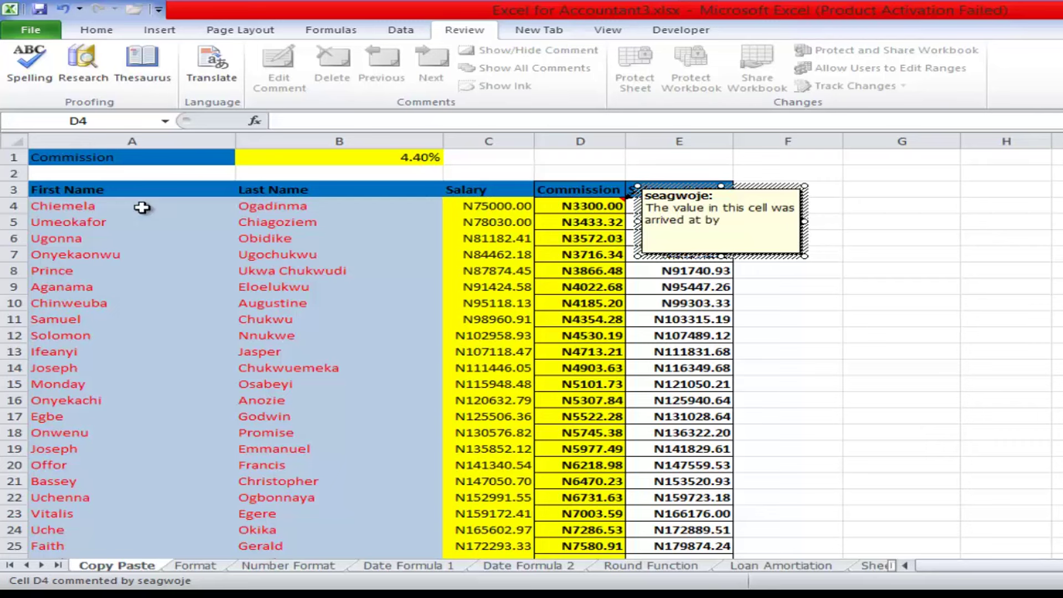
text(ltip)
text(lying )
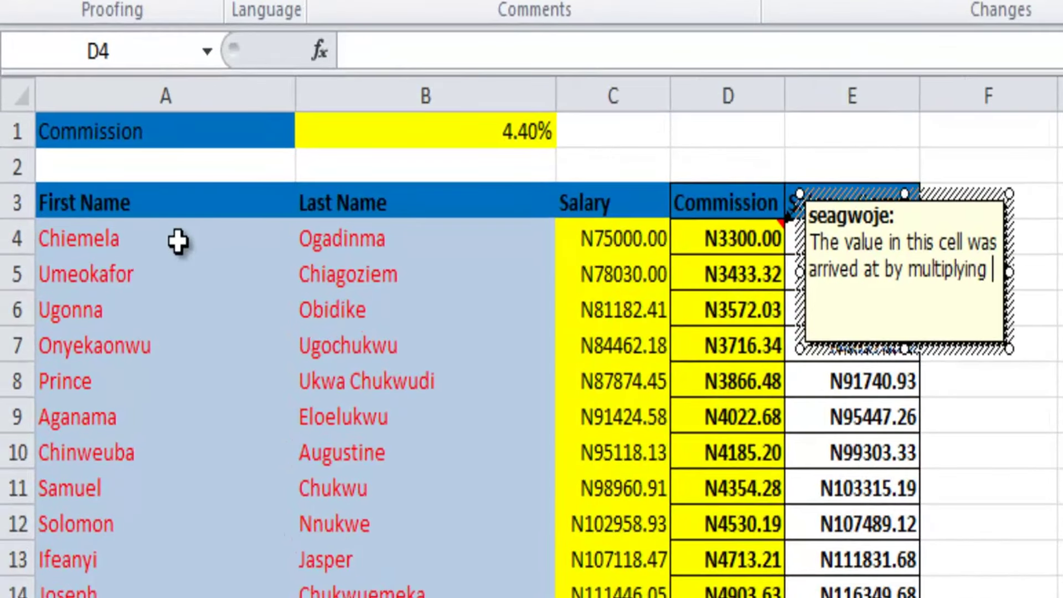
text(the s)
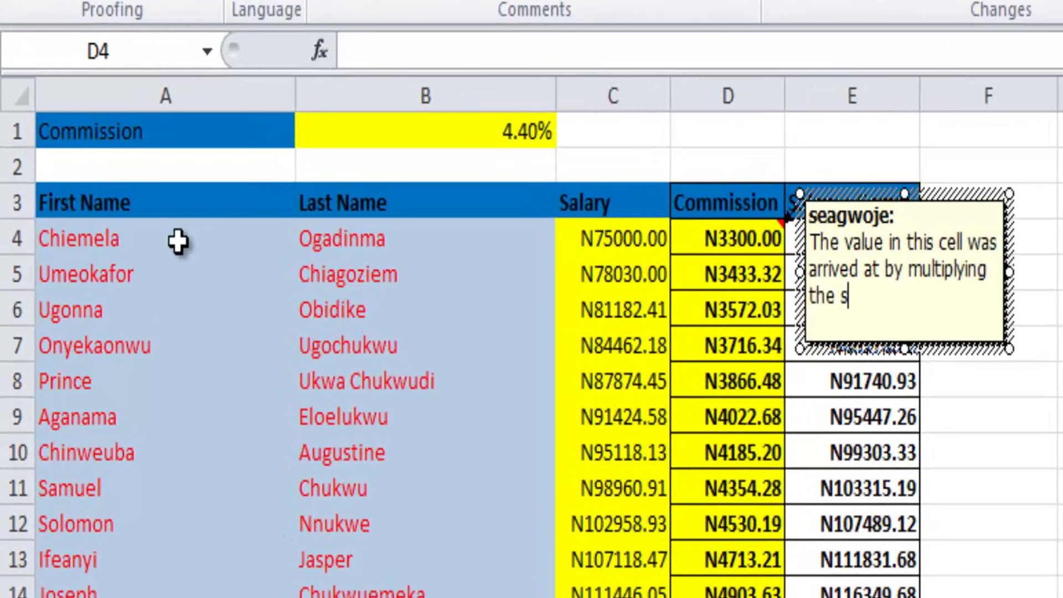
text(al value )
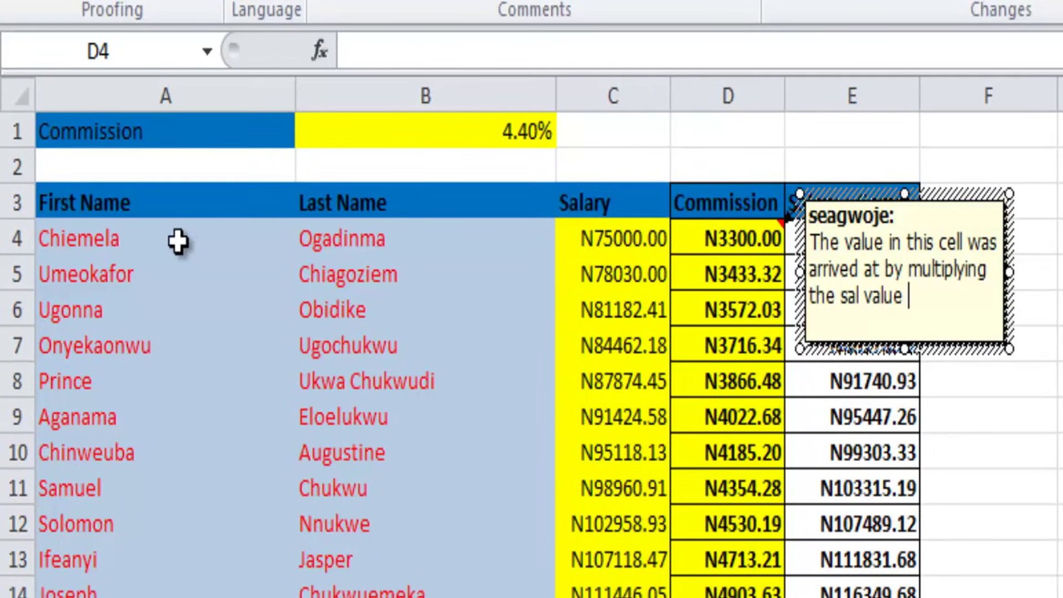
text(to that of the)
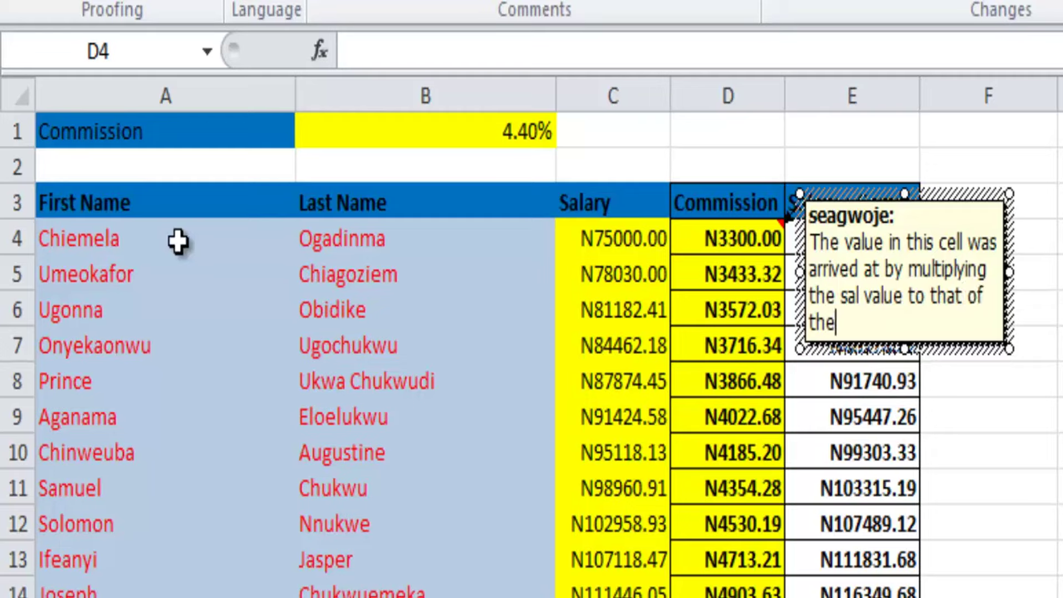
text( comm va)
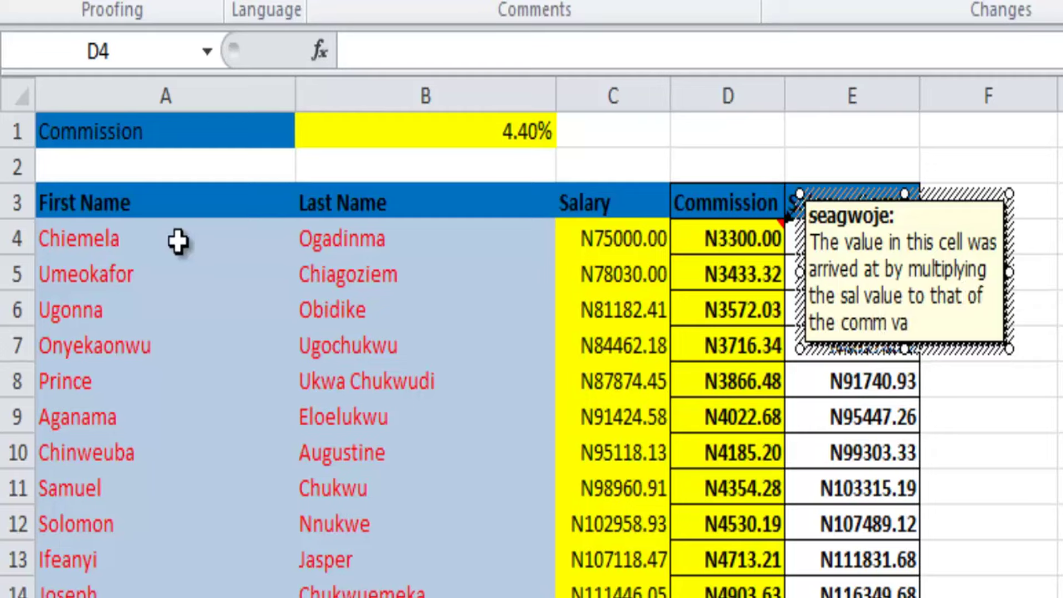
text(lue)
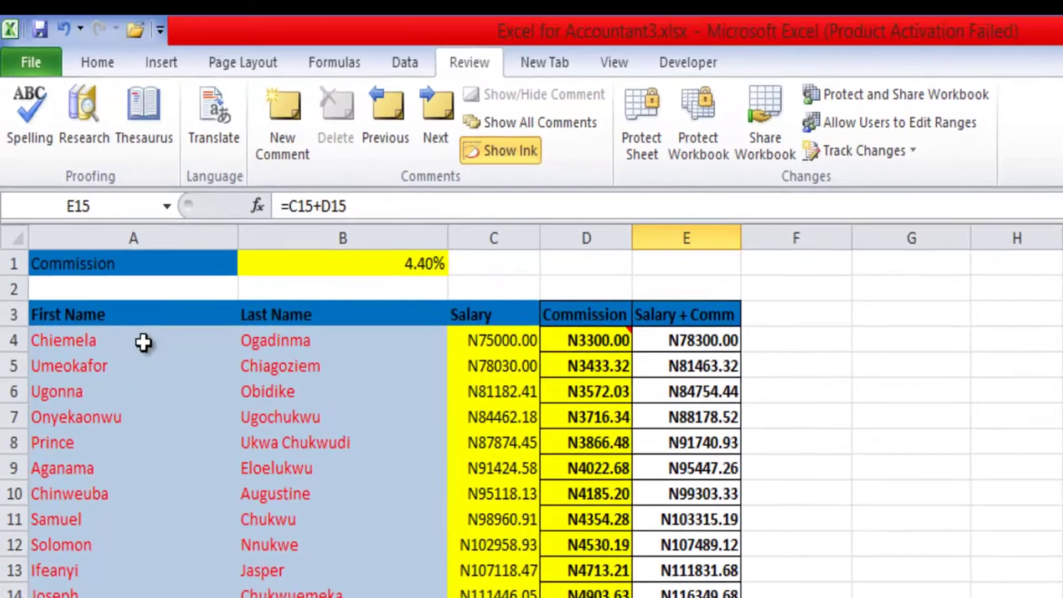
Add a comment to cell E15 that begins "add salary to commission to arrive at the".
key(shift+F2)
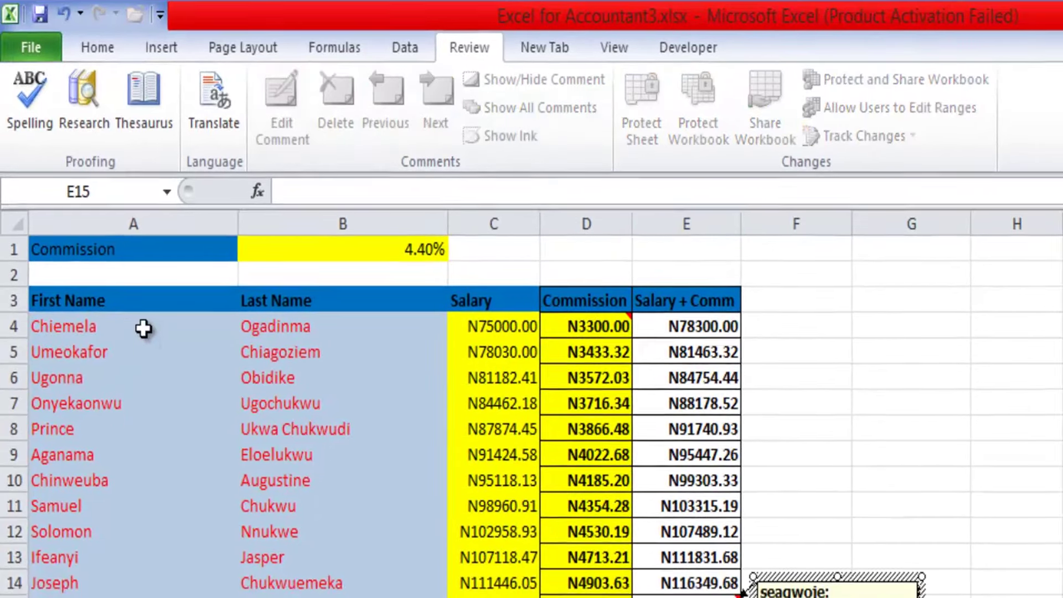
text(add )
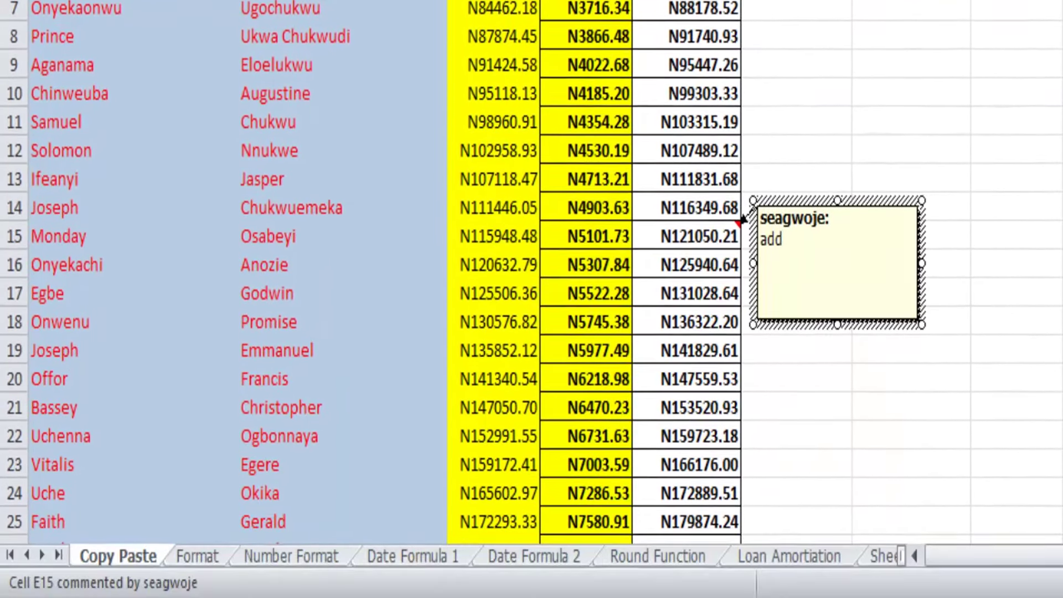
text(sa)
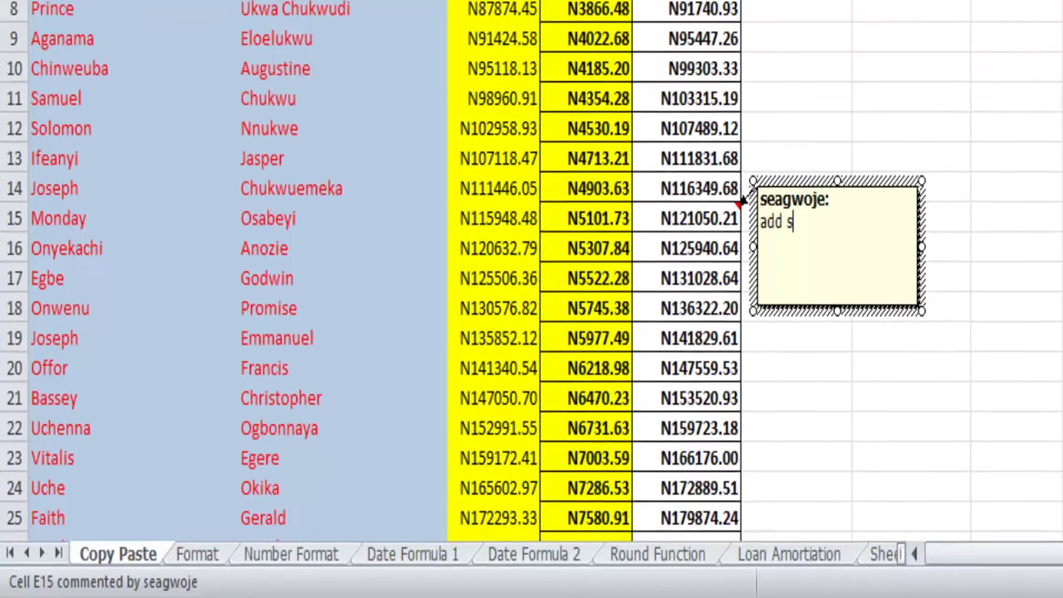
text(lary)
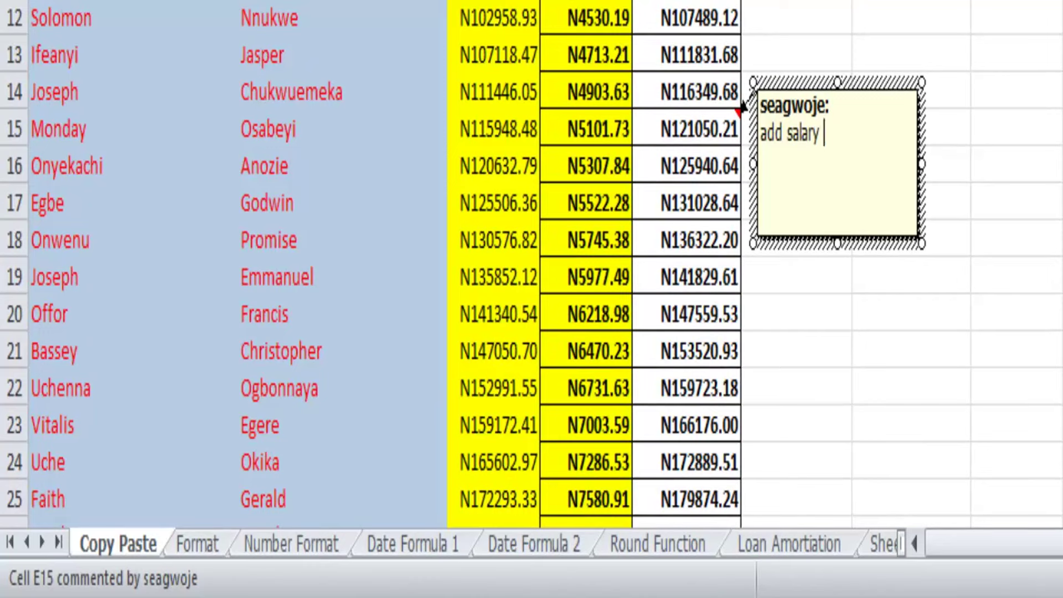
text(plu)
key(BackSpace)
key(BackSpace)
key(BackSpace)
text(to commission to arrive at the va)
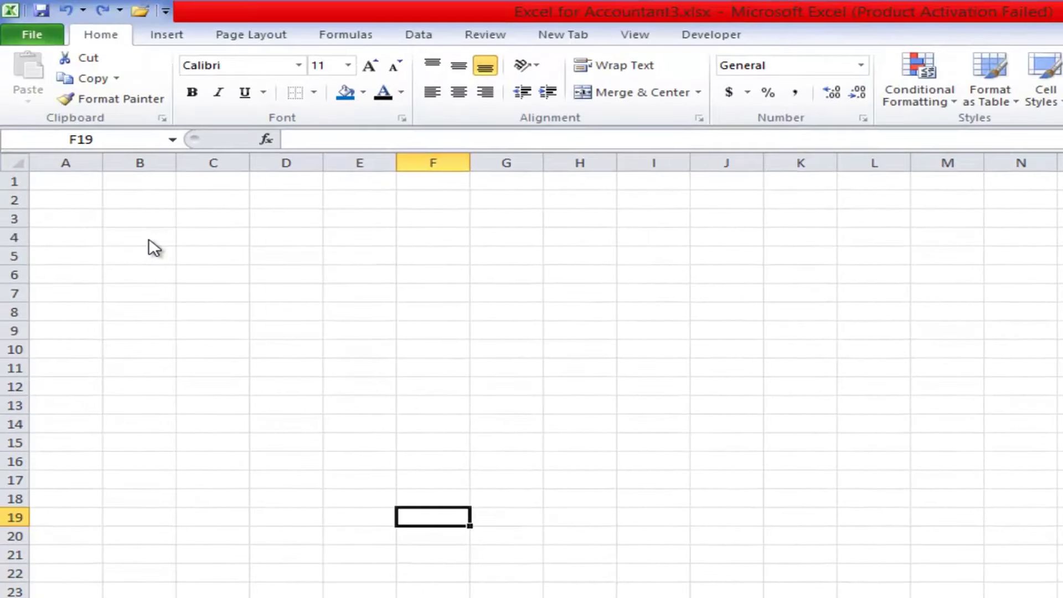
Look through the neighbouring worksheets and compare the salary tables on the Copy Paste and Format sheets.
key(ctrl+Page_Up)
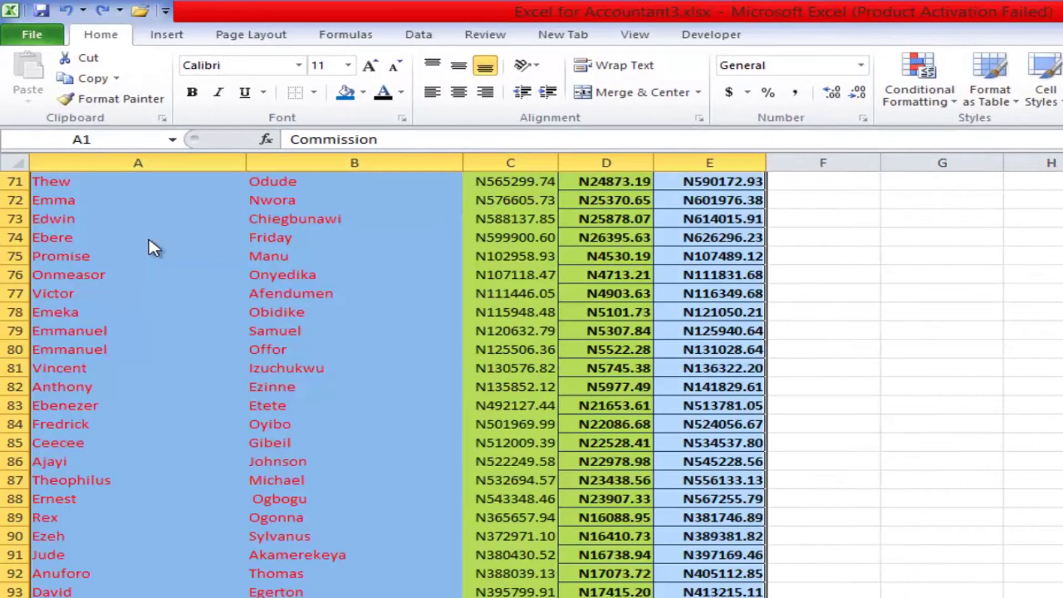
key(ctrl+Page_Up)
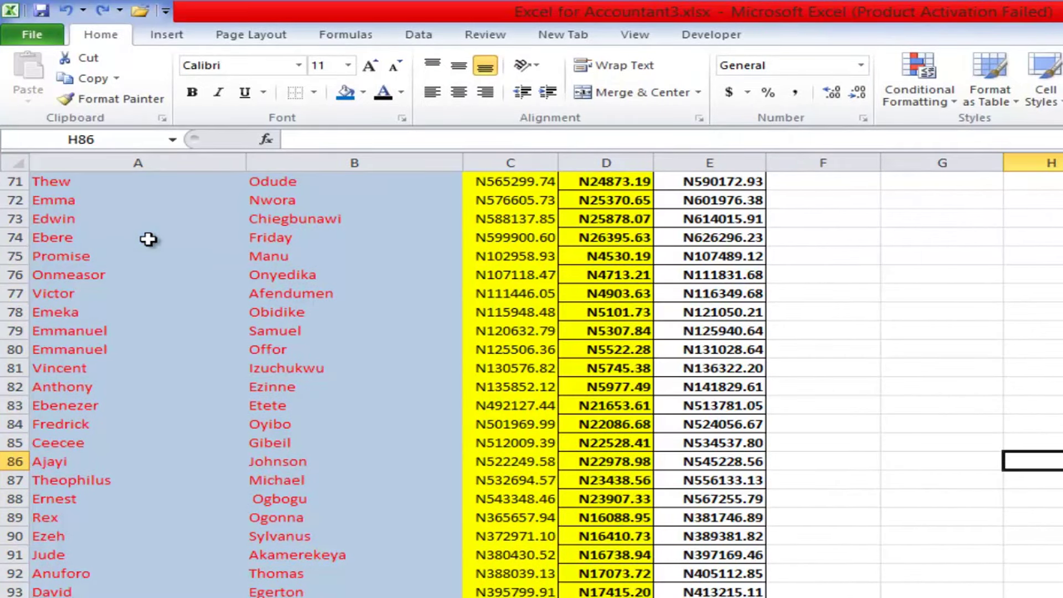
scroll(149, 239, up, 20)
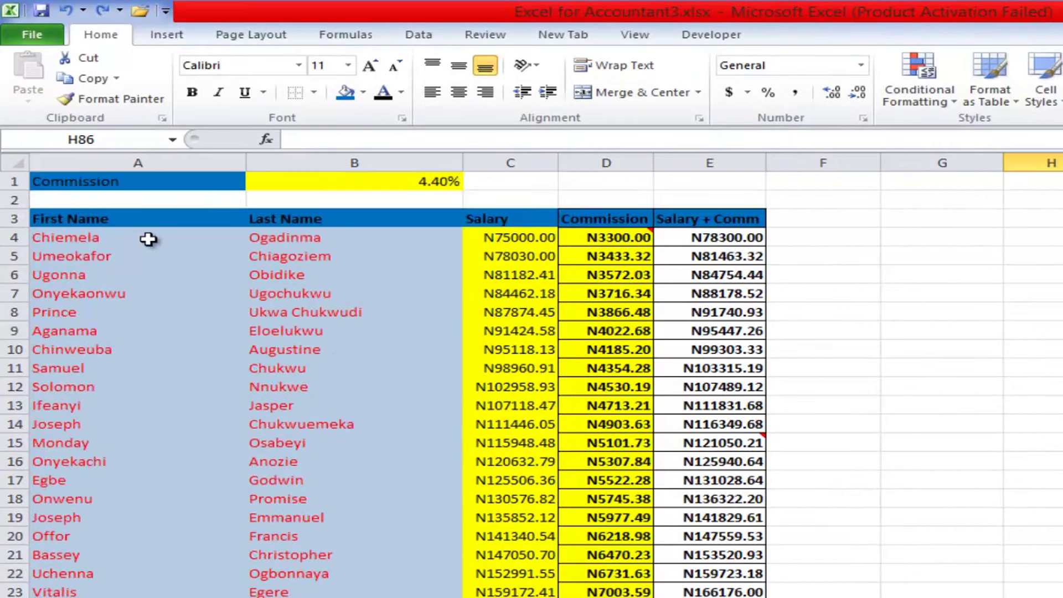
key(ctrl+Page_Up)
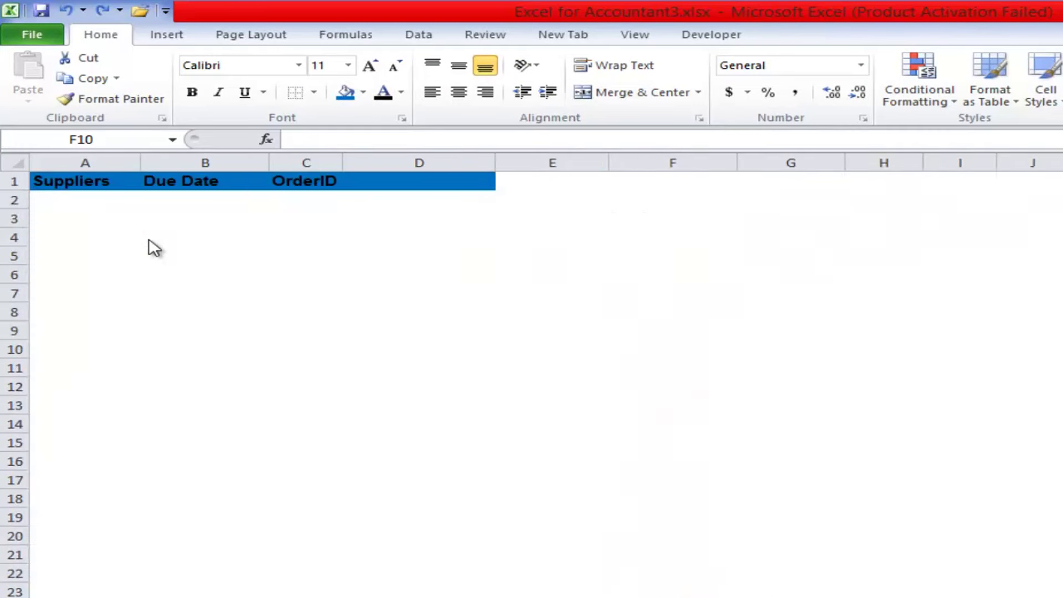
key(ctrl+Page_Down)
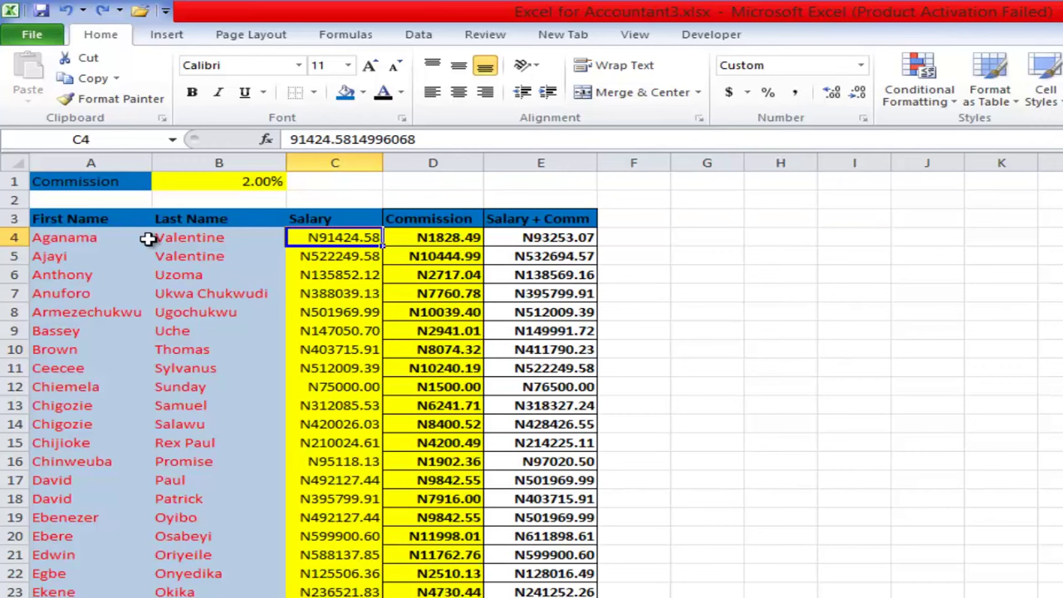
key(ctrl+Page_Down)
key(ctrl+Page_Up)
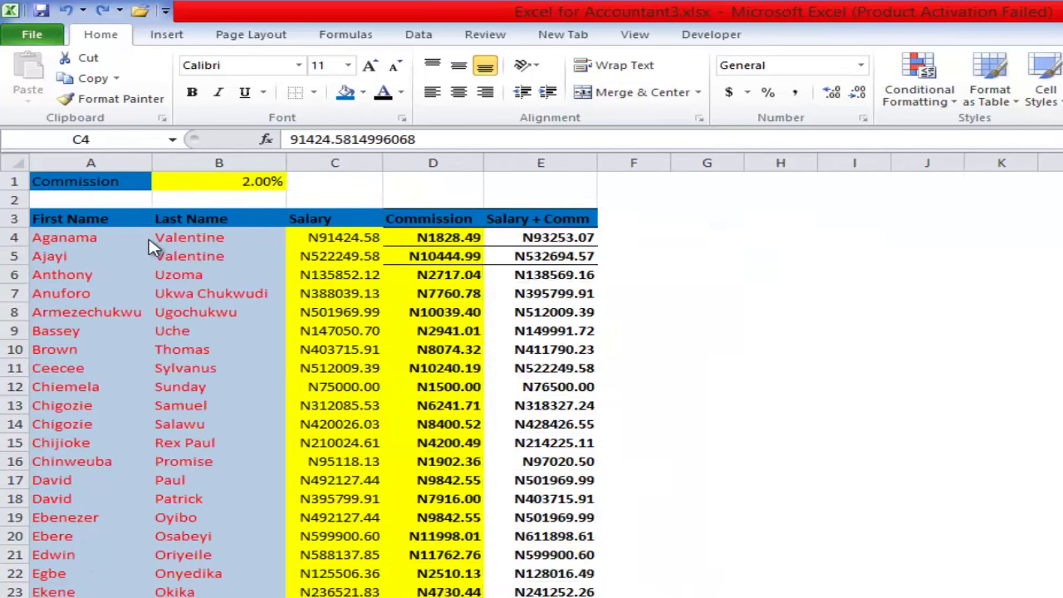
key(ctrl+Page_Down)
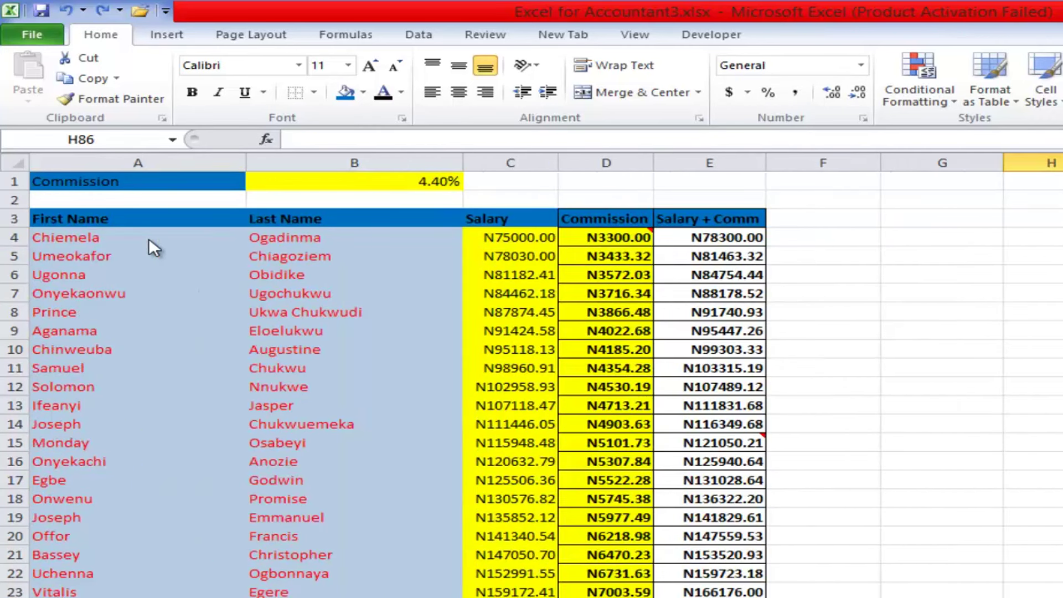
key(ctrl+Page_Up)
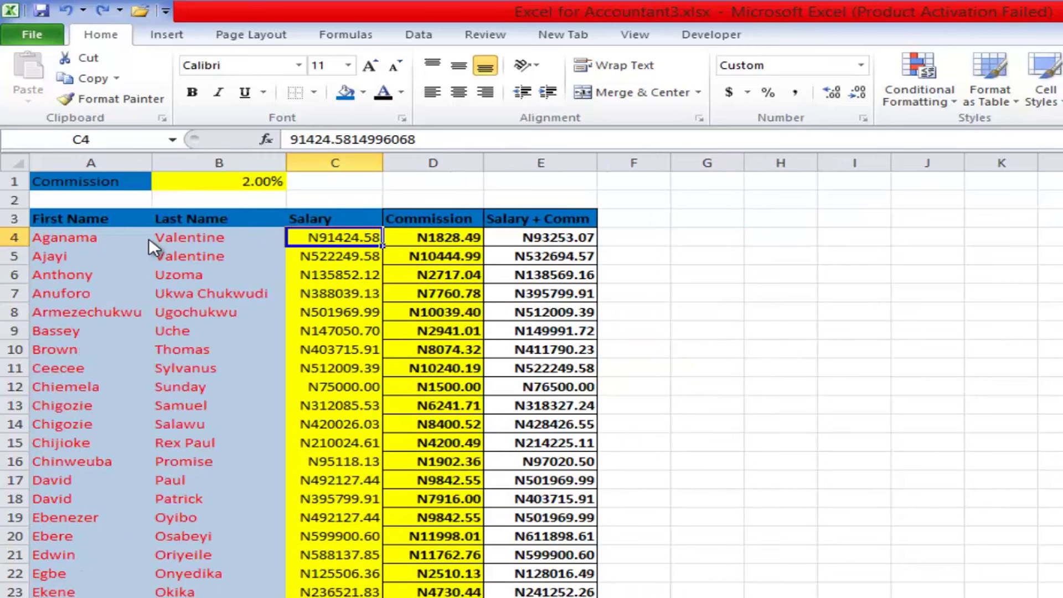
key(ctrl+Page_Down)
Copy the Copy Paste sheet's salary table from header row 3 to its last row across columns A to E.
mouse_move(139, 219)
mouse_down()
mouse_move(710, 183)
mouse_move(710, 218)
mouse_up()
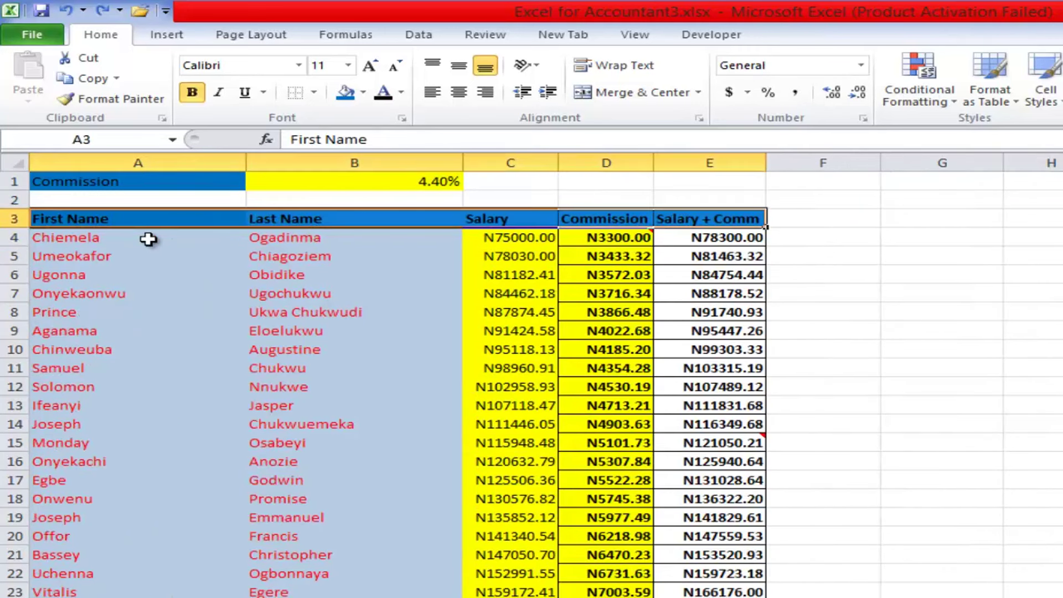
key(ctrl+shift+Down)
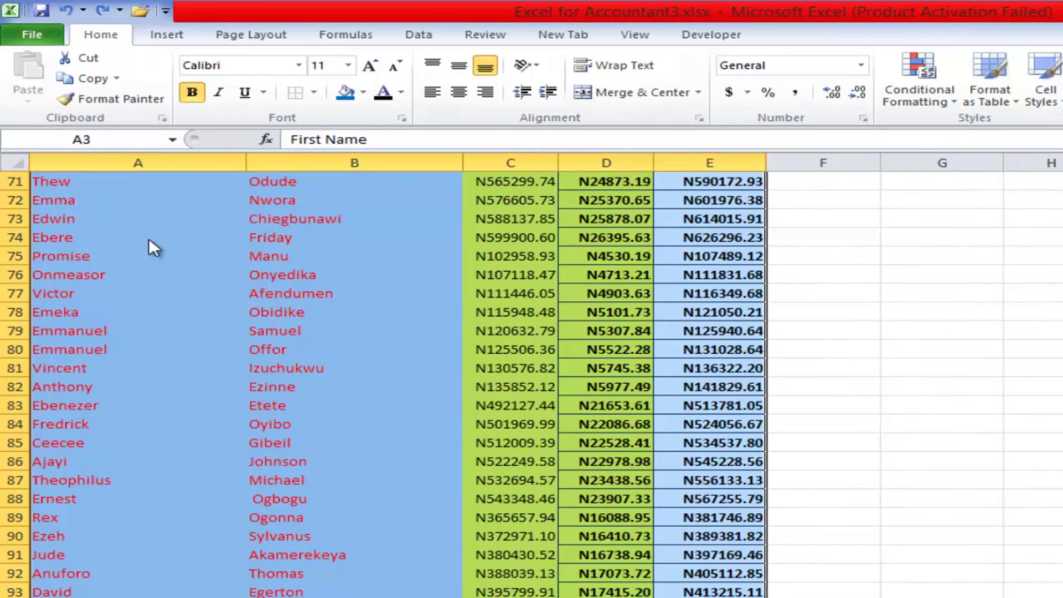
click(82, 78)
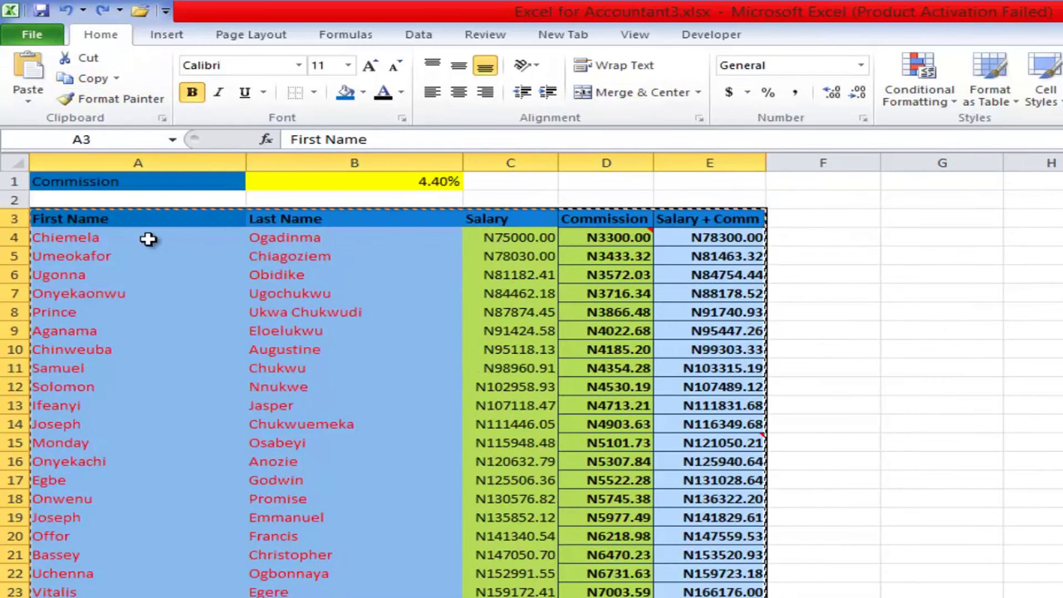
Paste only the comments of the copied salary table at A3 on the Format sheet, and end copy mode.
key(ctrl+Page_Down)
key(Left)
key(Left)
key(Up)
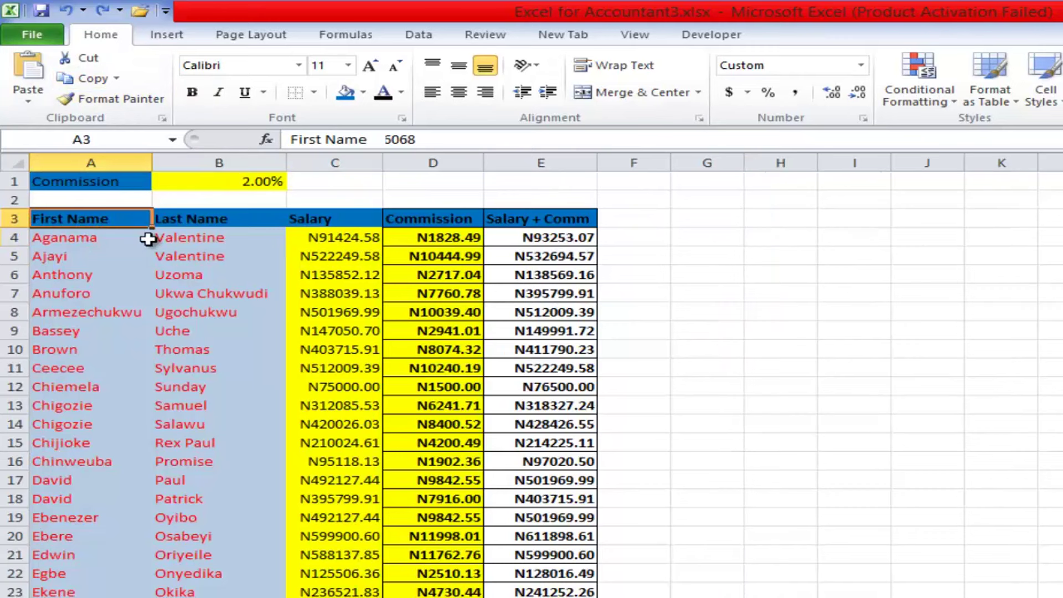
key(alt+h)
key(v)
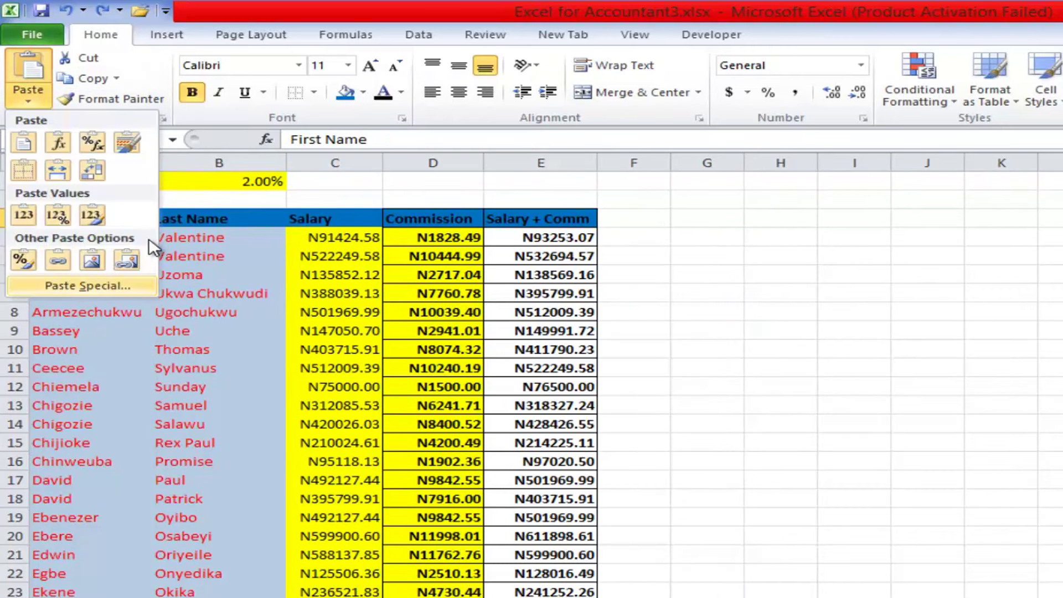
key(s)
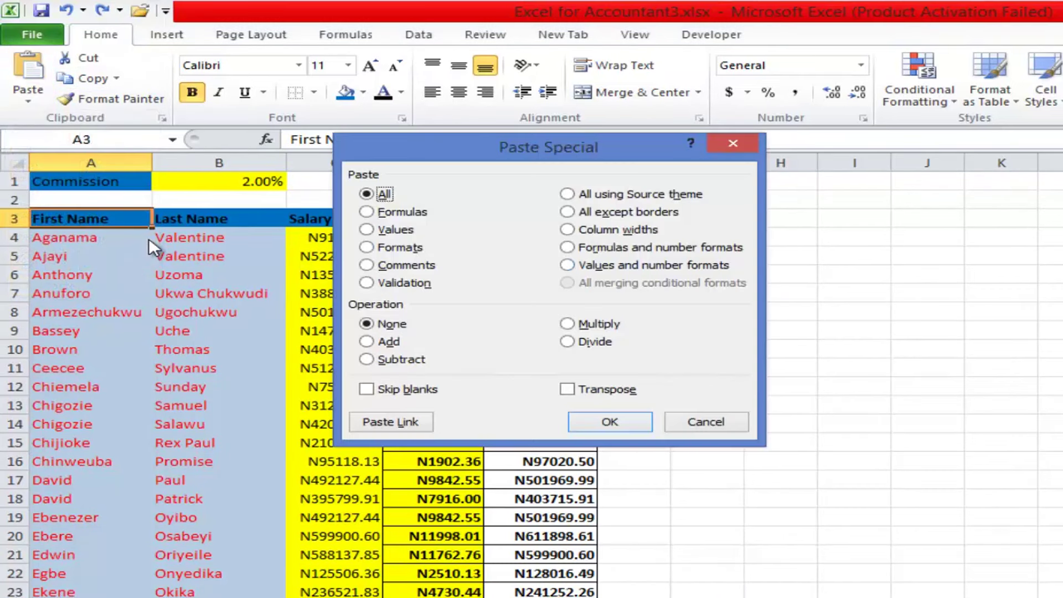
key(c)
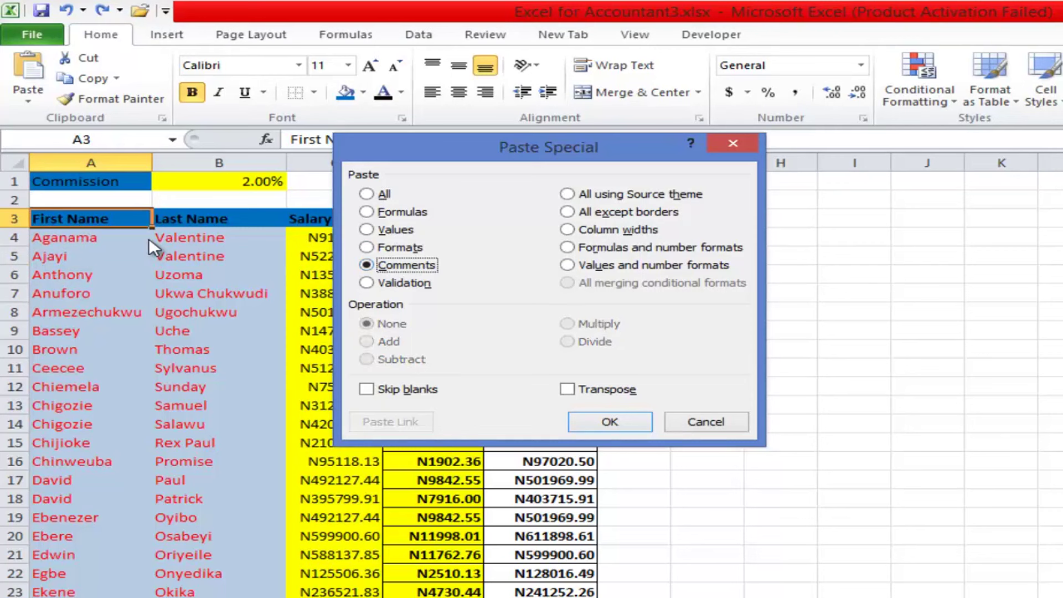
key(Return)
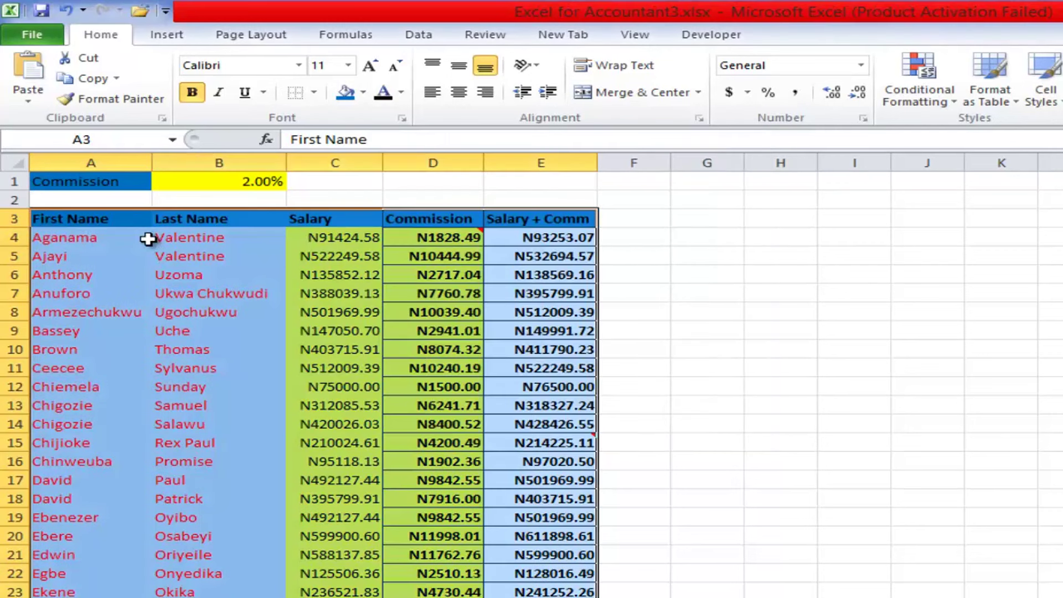
key(ctrl+Page_Up)
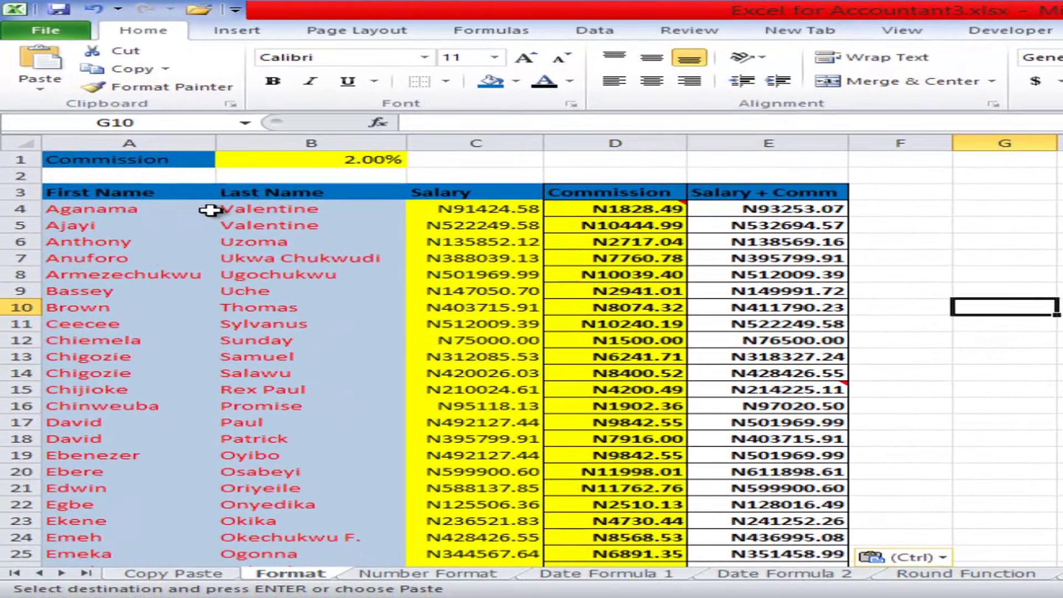
key(Escape)
click(1032, 455)
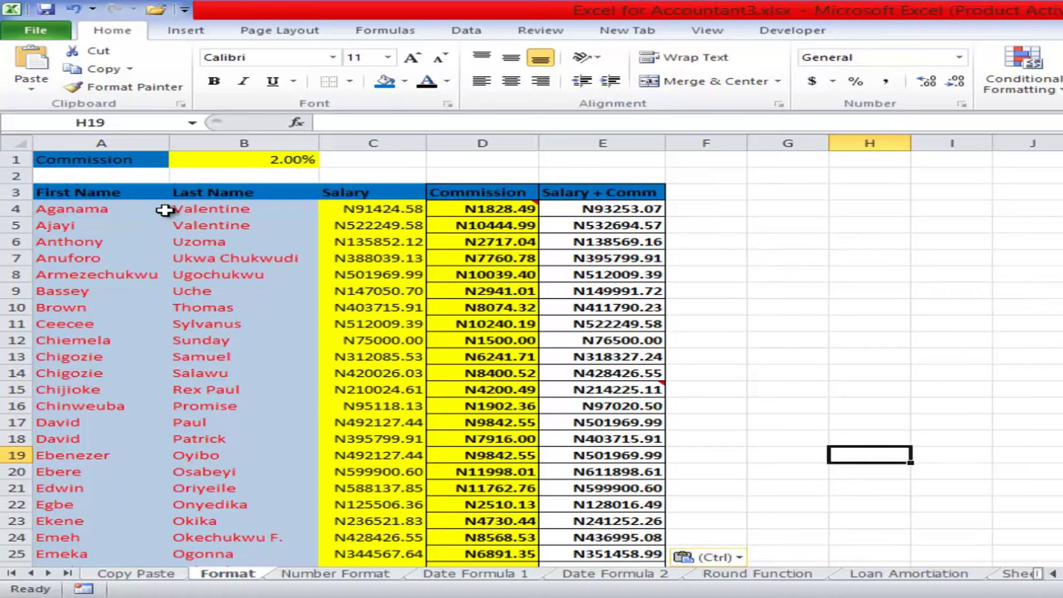
Check the pasted comments in D4 and E15 of the Format sheet by showing all comments.
click(482, 209)
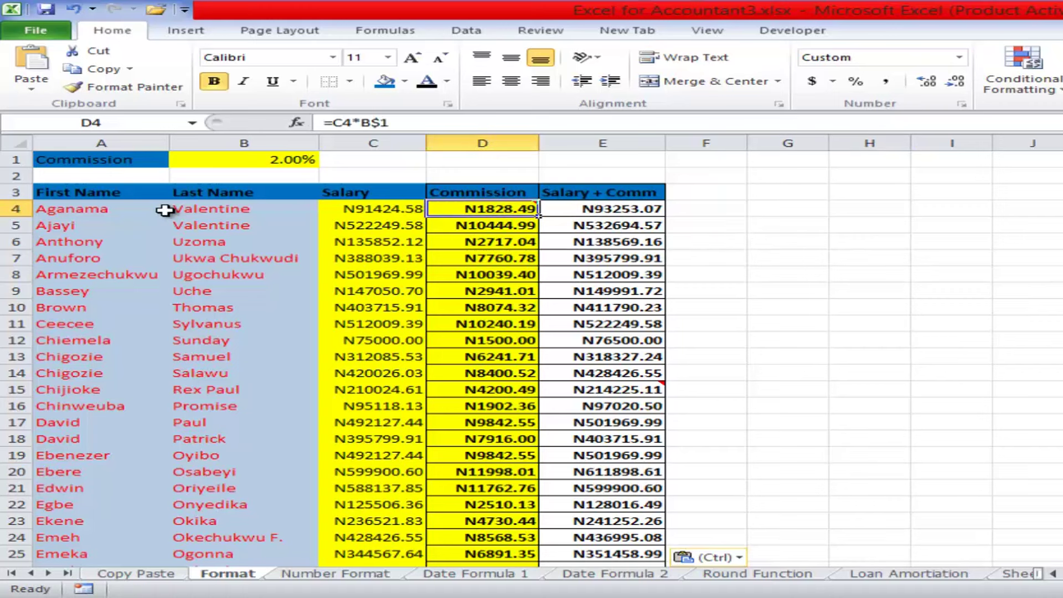
click(603, 390)
click(541, 30)
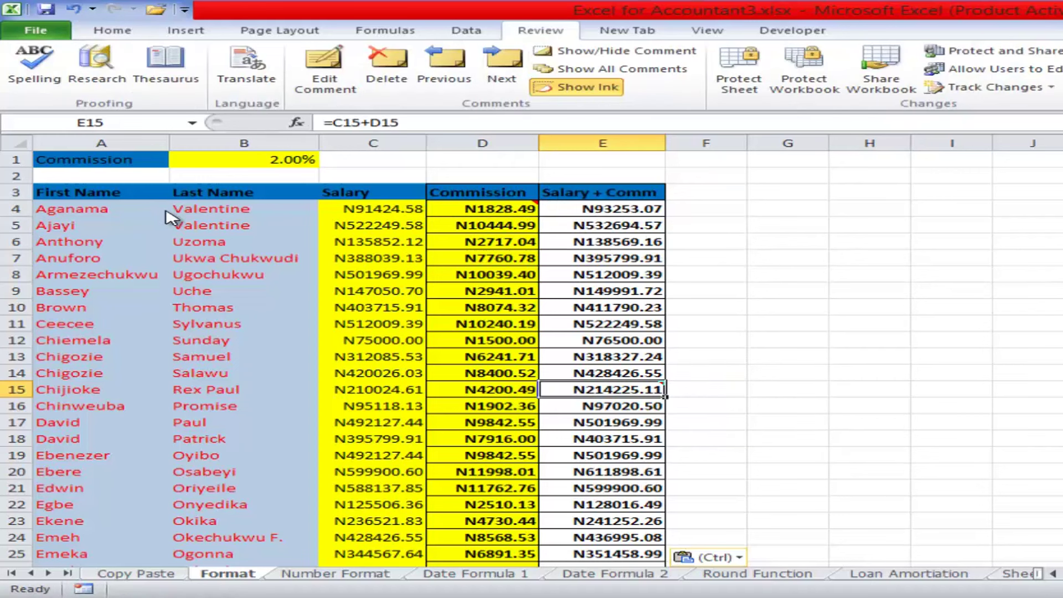
click(609, 68)
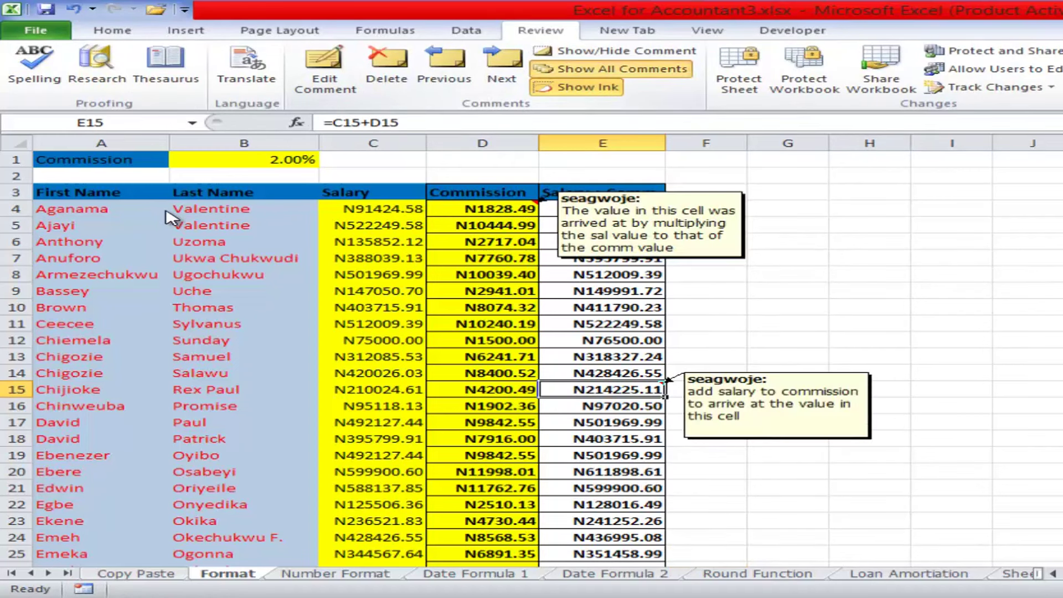
click(870, 308)
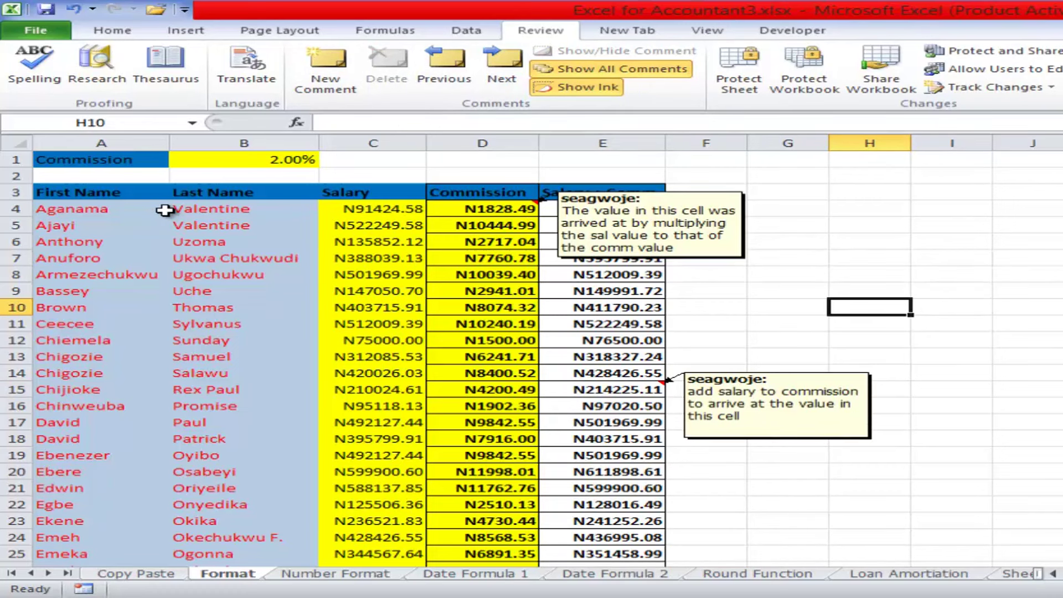
Return to the Copy Paste sheet and hide all displayed comments.
key(ctrl+Page_Up)
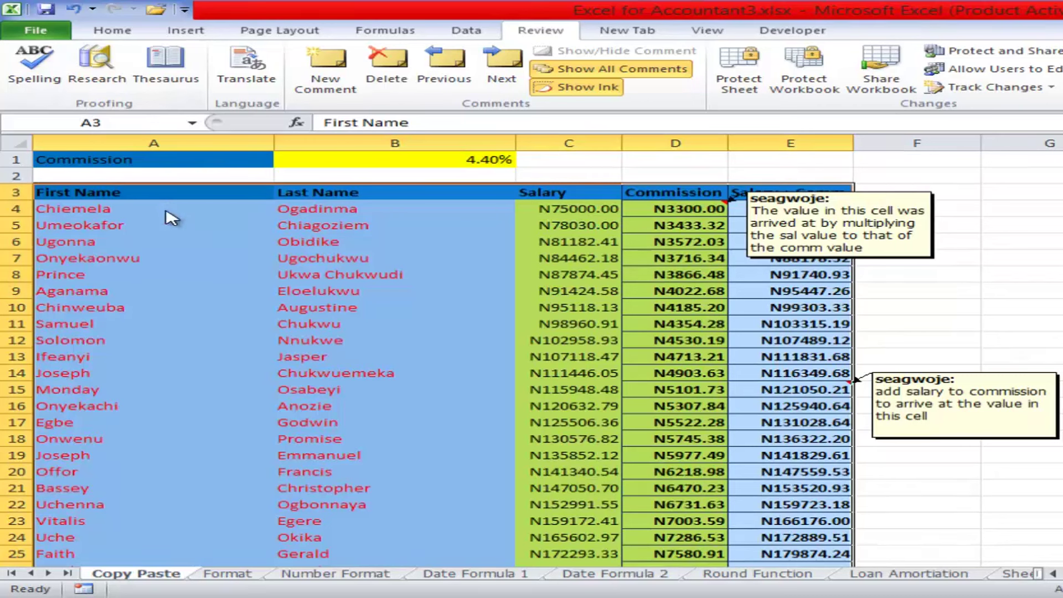
key(alt+h)
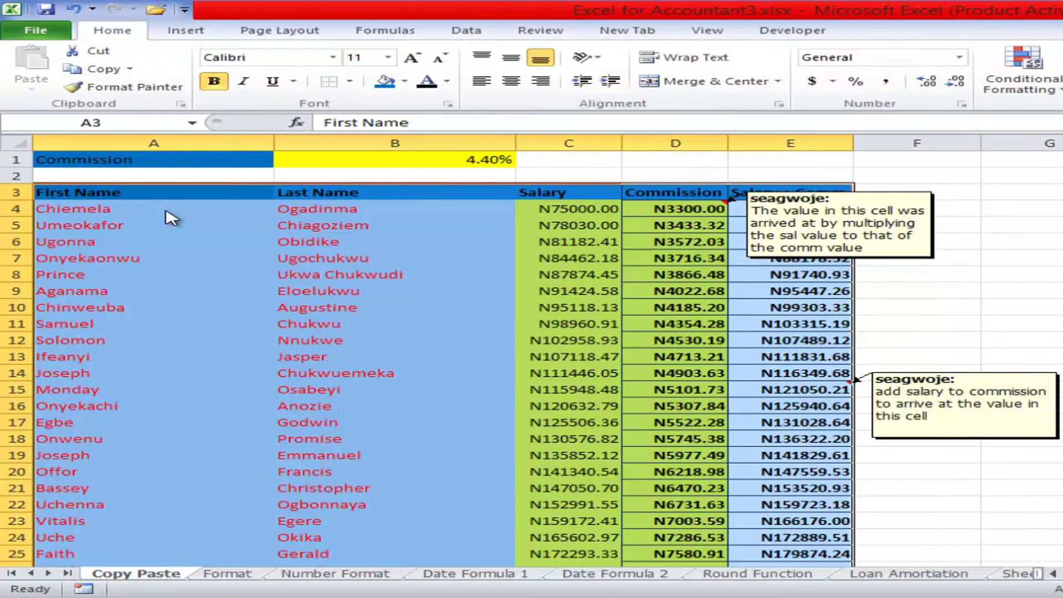
key(alt+r)
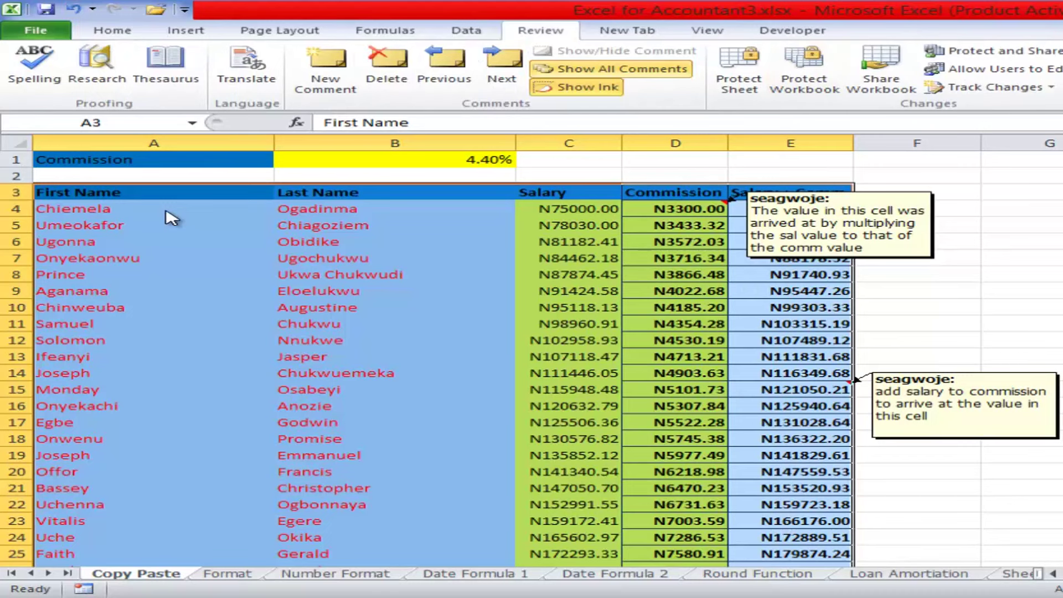
key(ctrl+6)
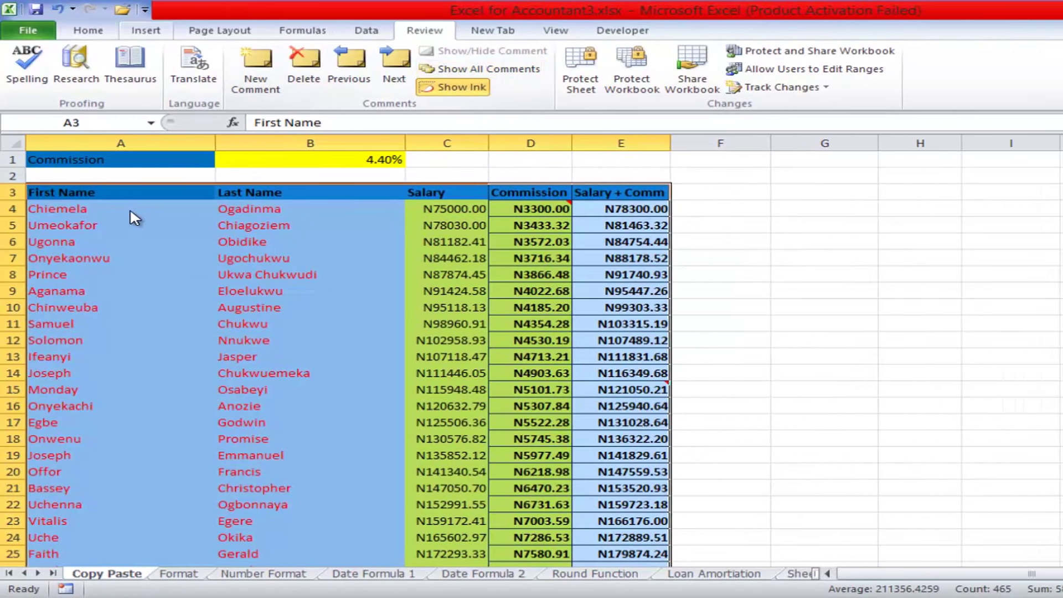
Copy the selected salary table again and view the Paste Special options, closing the dialog without pasting.
click(88, 30)
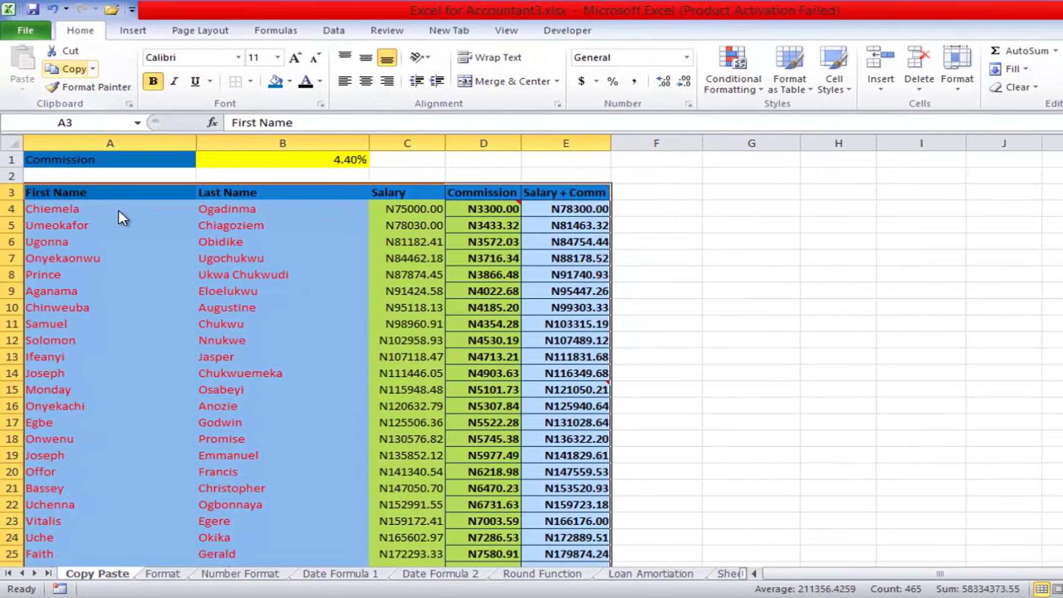
click(64, 69)
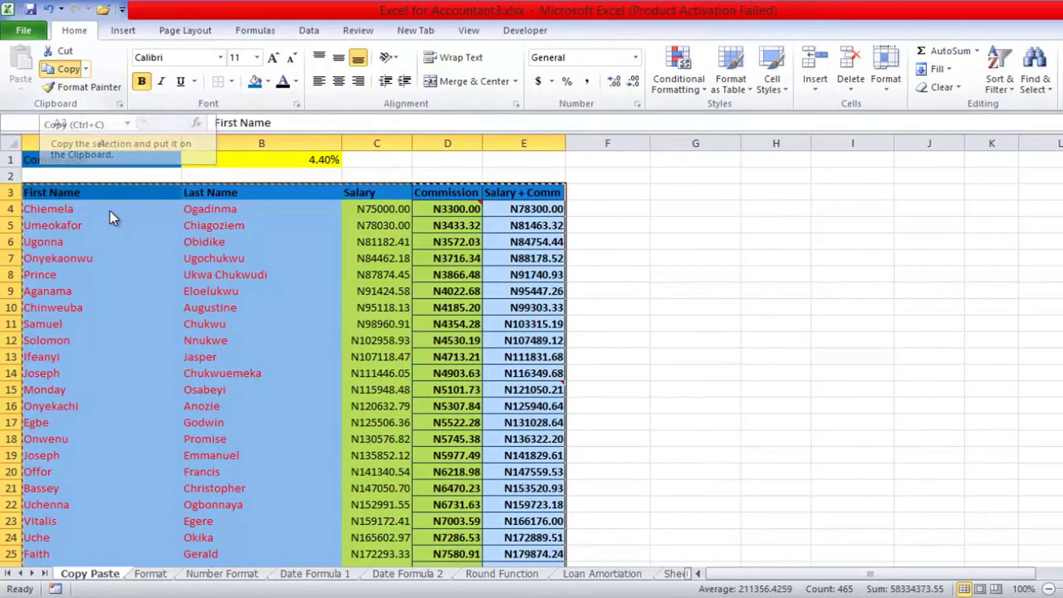
click(20, 87)
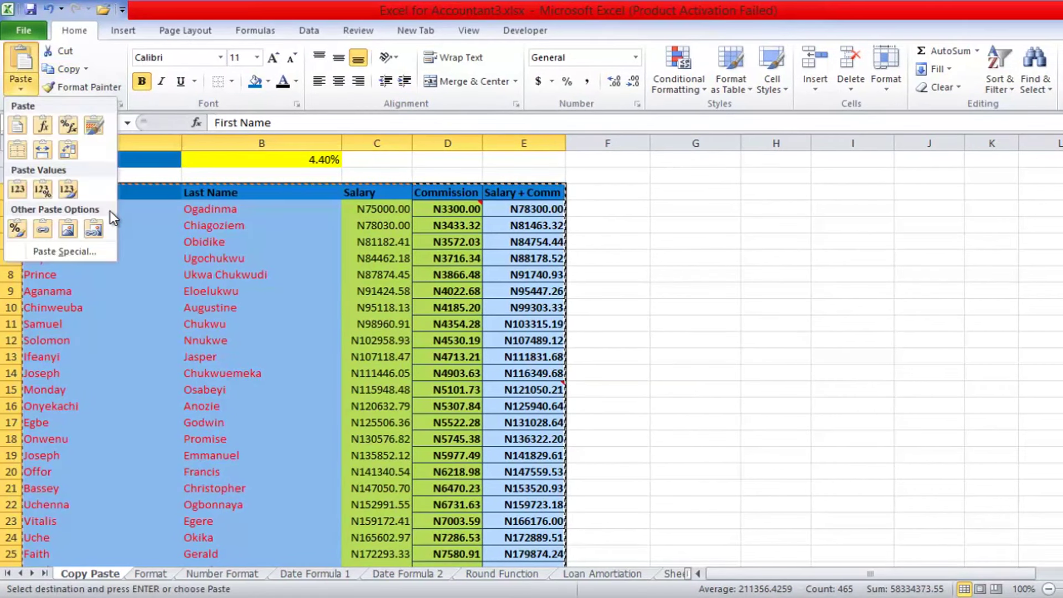
click(65, 251)
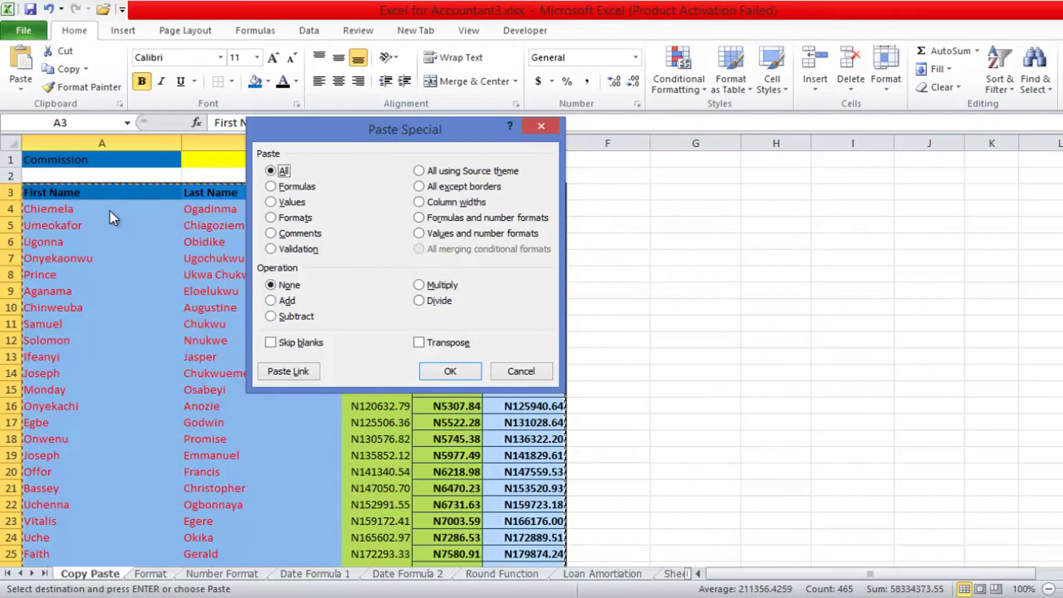
click(541, 126)
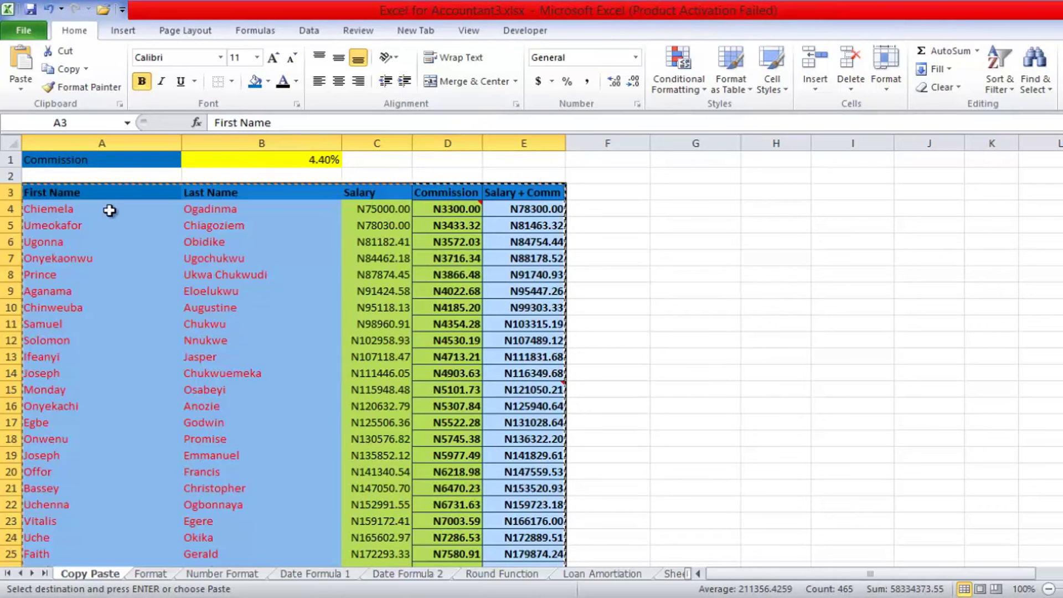
Deselect the salary table, look at the empty Sheet5, and return to cell F3 on the Copy Paste sheet.
click(695, 275)
key(ctrl+Up)
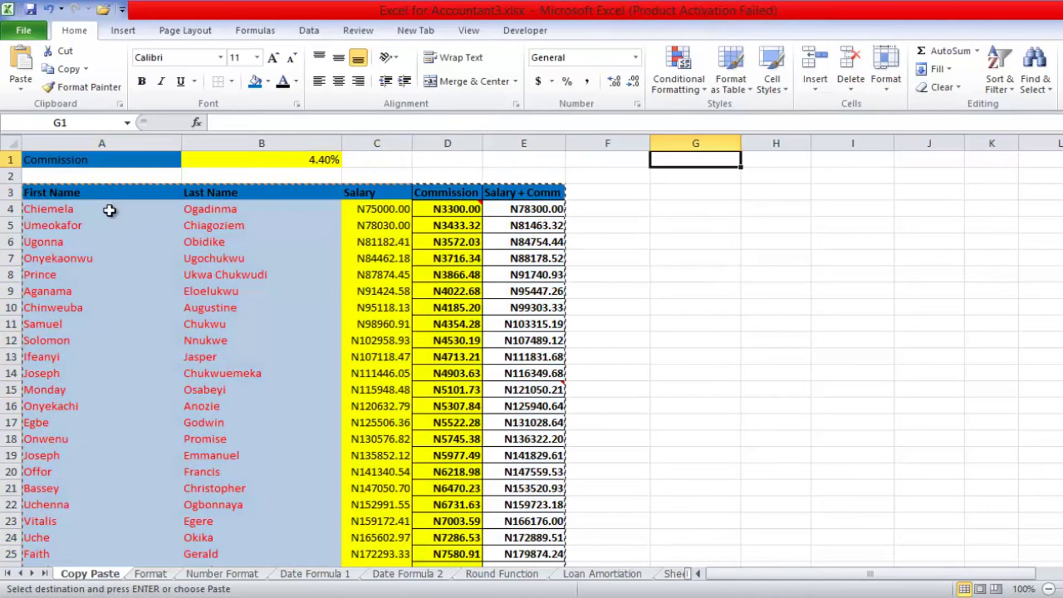
key(ctrl+Page_Down)
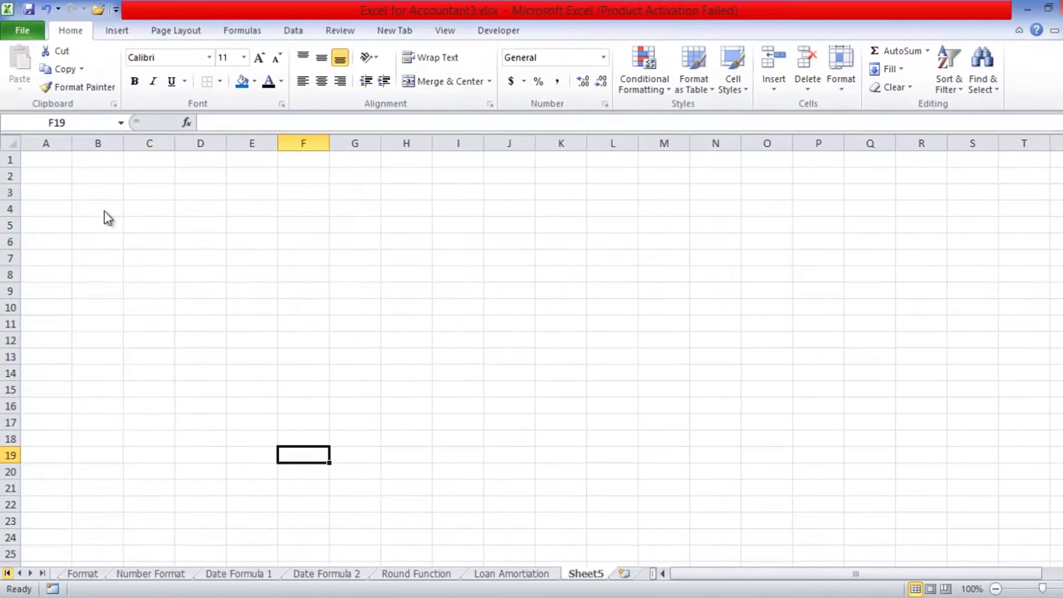
click(7, 574)
click(88, 574)
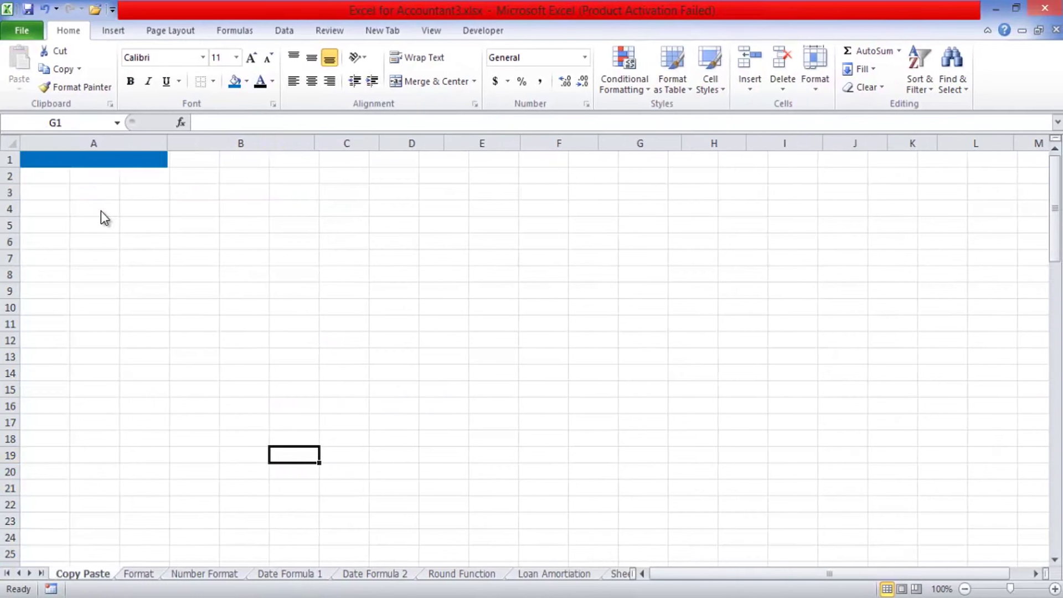
key(Down)
key(Down)
key(Left)
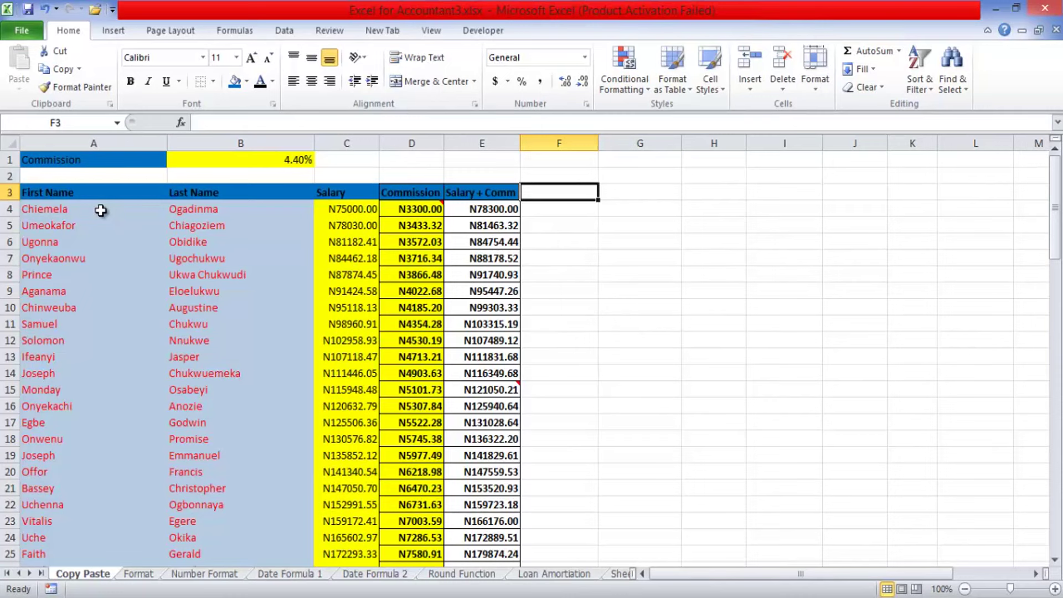
Enter the header Bonus in cell F3 beside the Salary + Comm header.
text(Bonus)
key(Return)
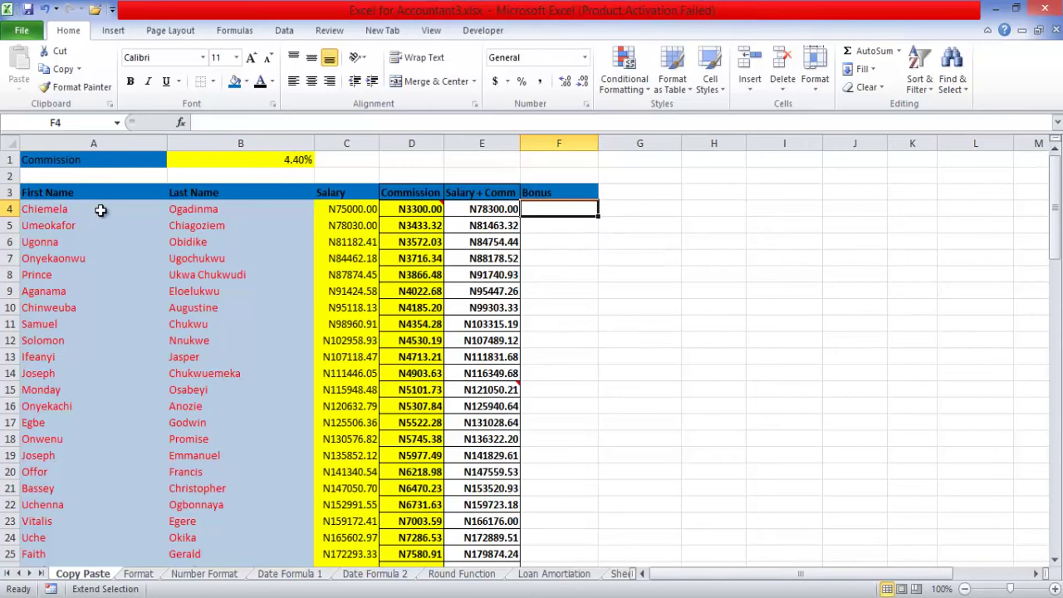
key(F8)
key(F8)
key(F8)
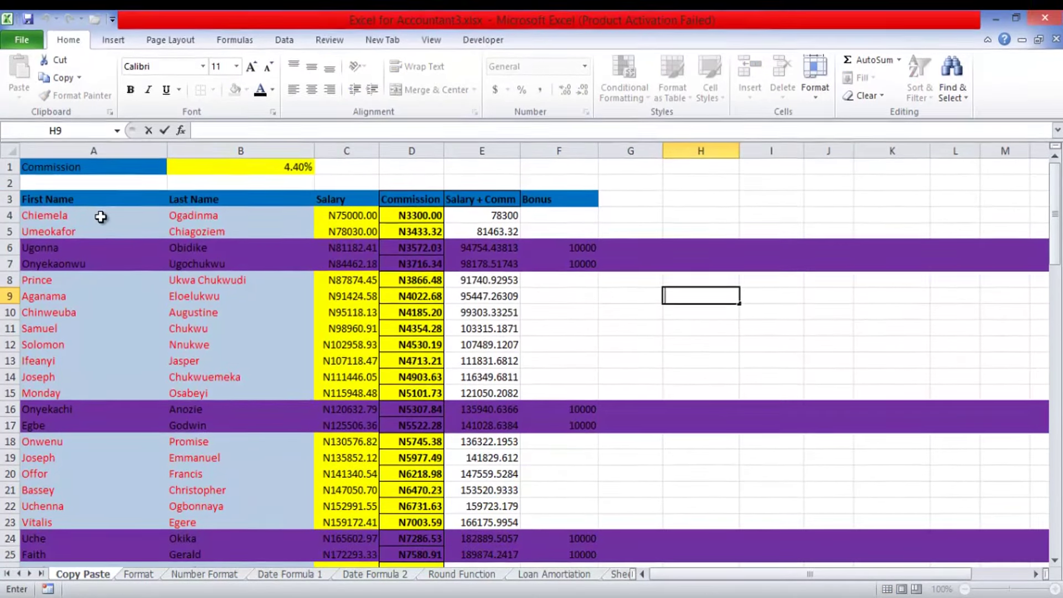
Undo the addition of the bonus amounts to the Salary + Comm values in column E.
key(Return)
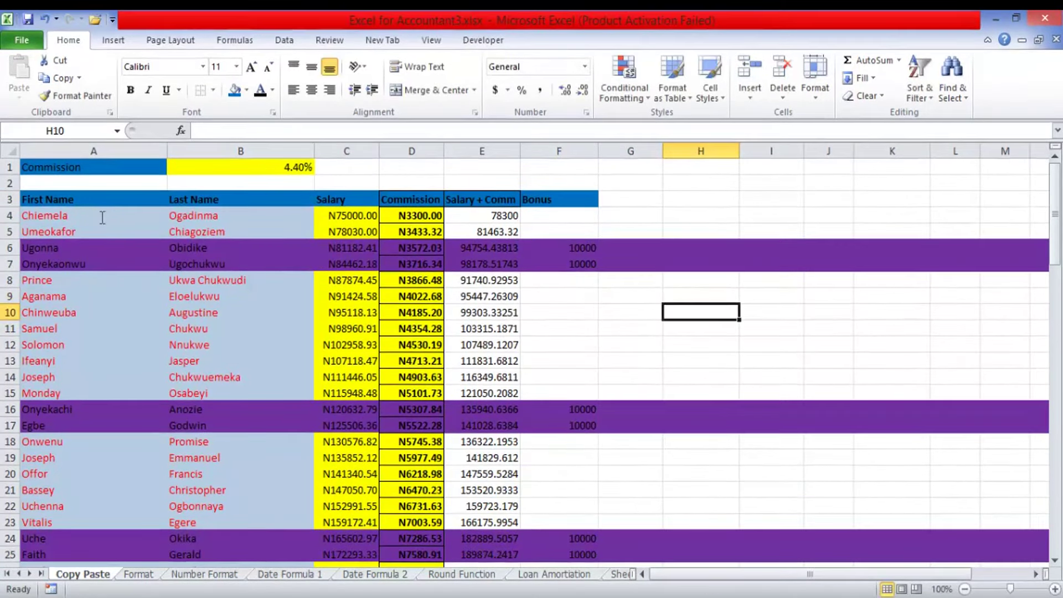
key(ctrl+z)
key(ctrl+z)
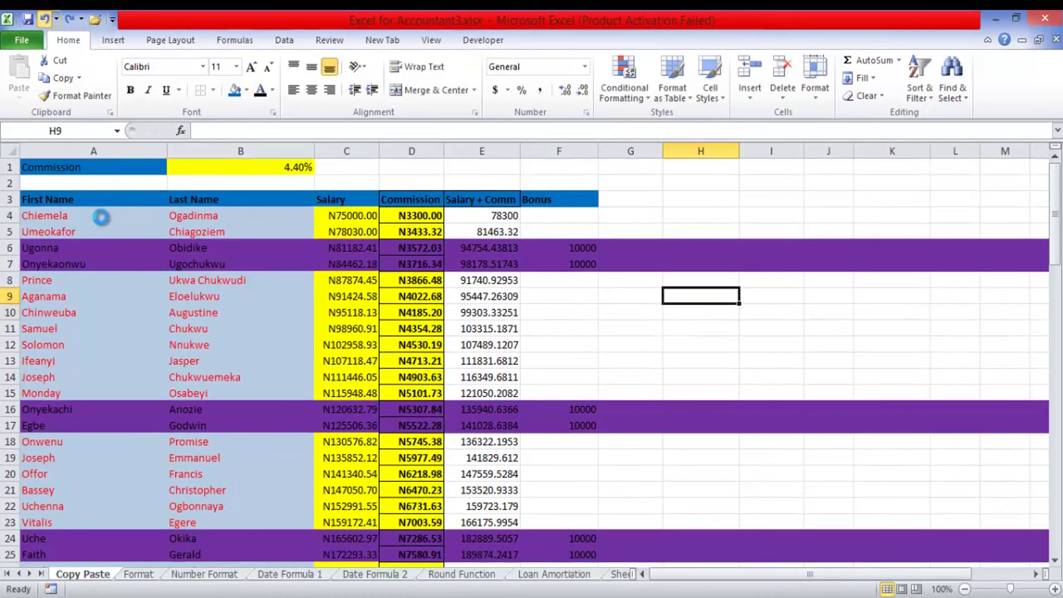
key(ctrl+z)
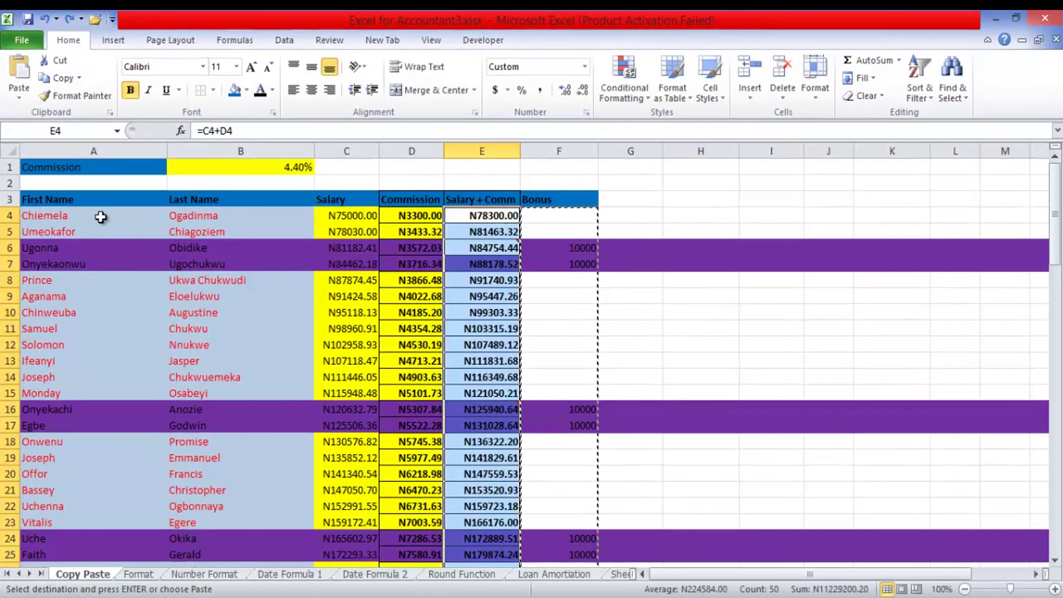
Enter a bonus of 10000 in F4 and fill it down to F5.
key(Right)
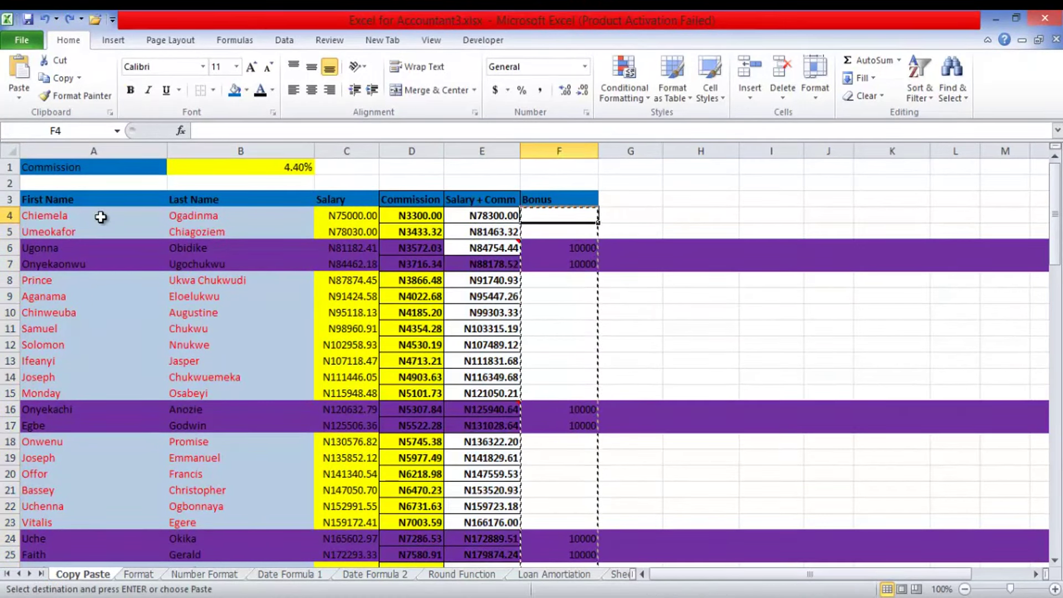
text(10)
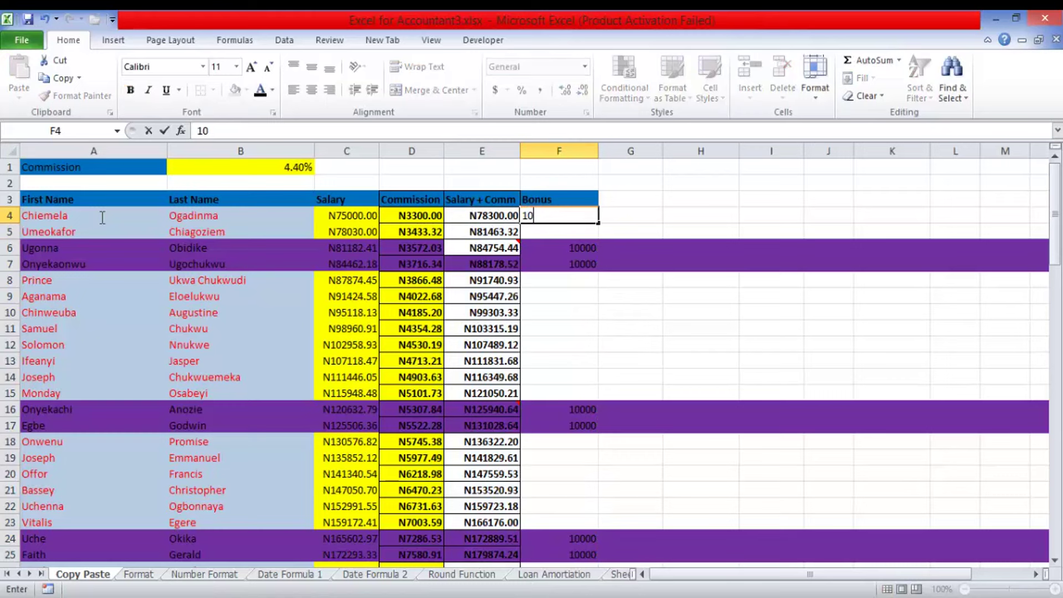
text(000)
key(Return)
key(Up)
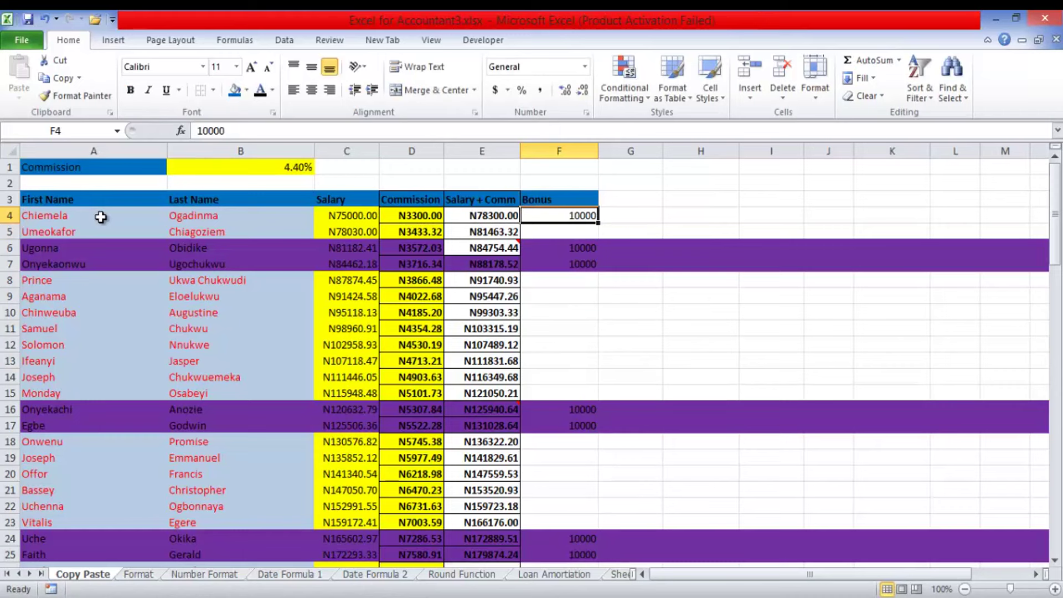
drag(598, 223, 598, 238)
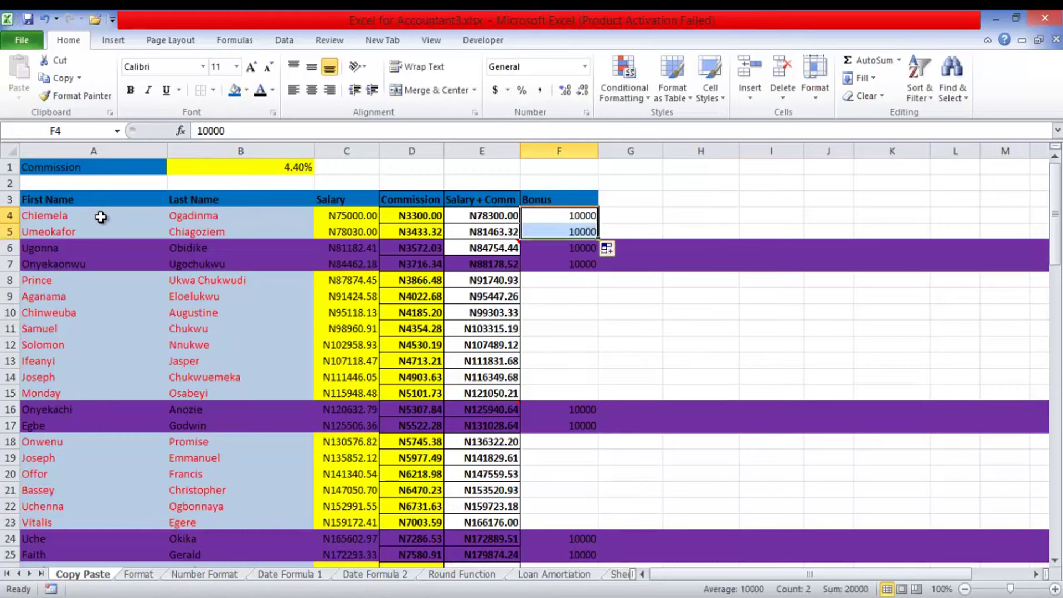
Fill the 10000 bonus down into the empty cells F8:F15 and F18:F23.
key(ctrl+Down)
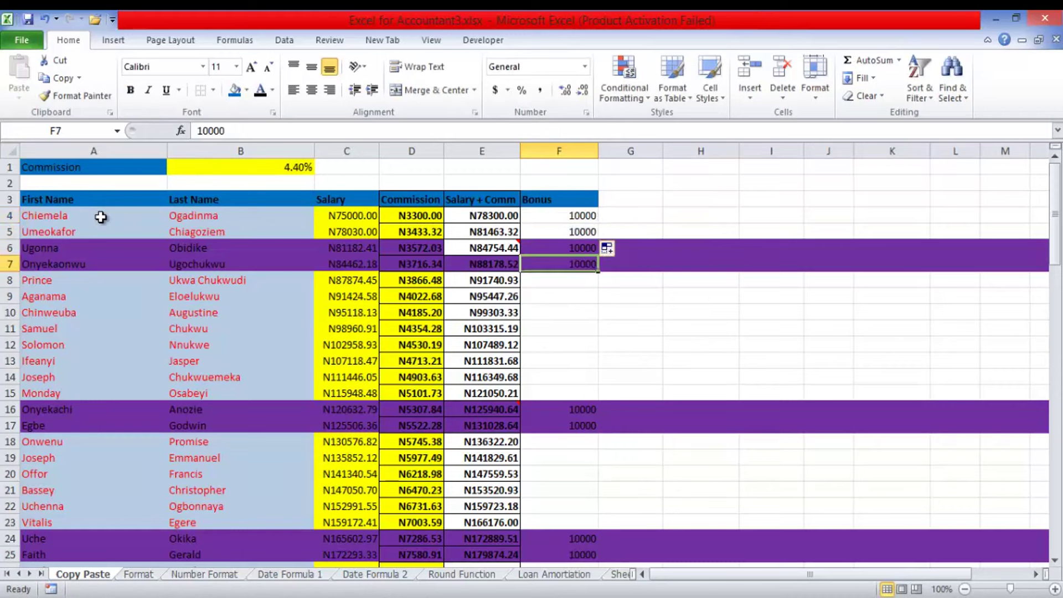
double_click(598, 271)
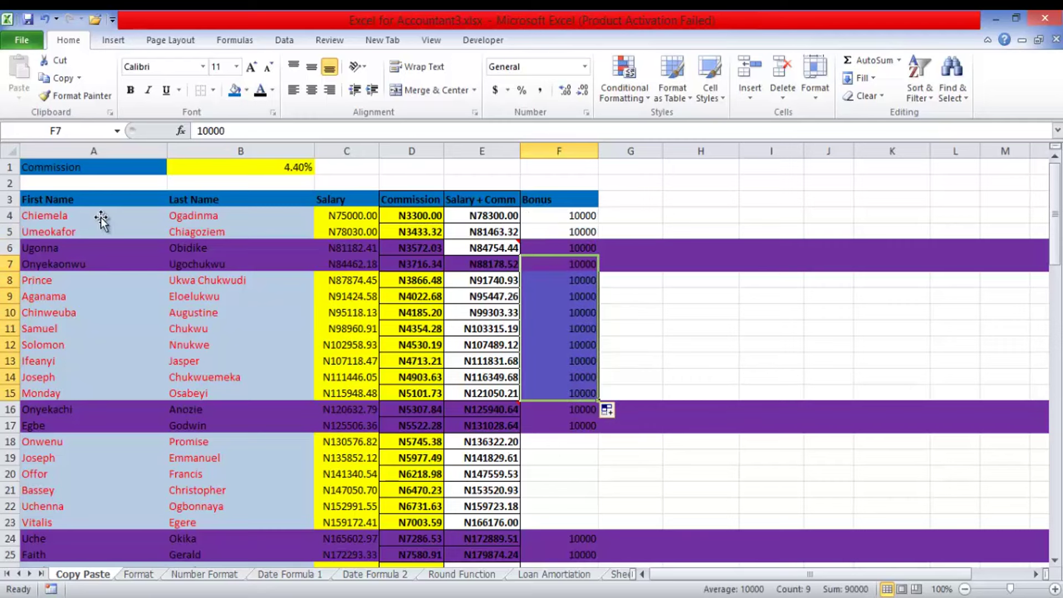
key(ctrl+Down)
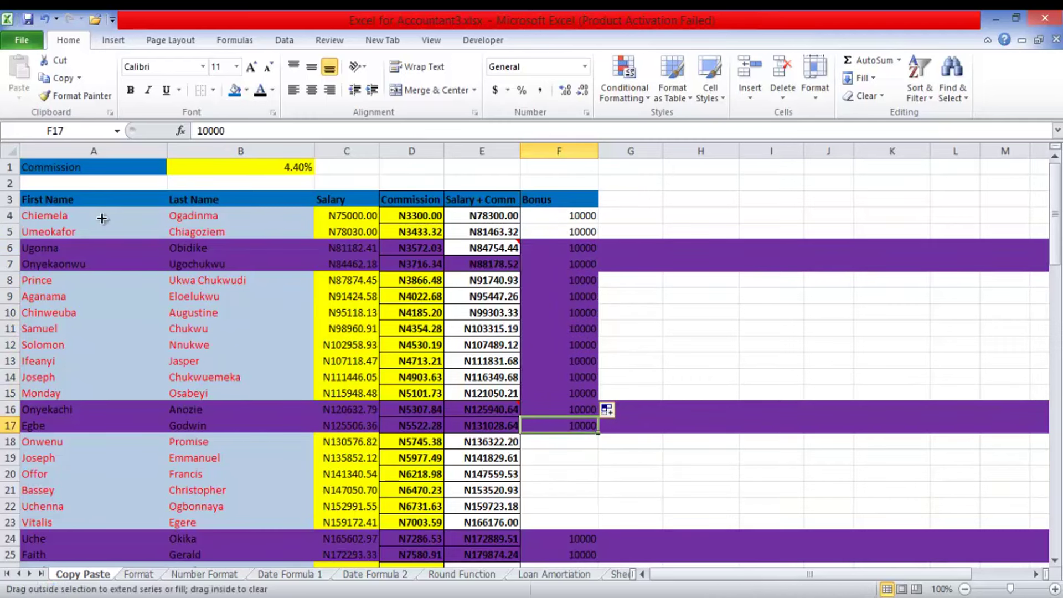
double_click(598, 432)
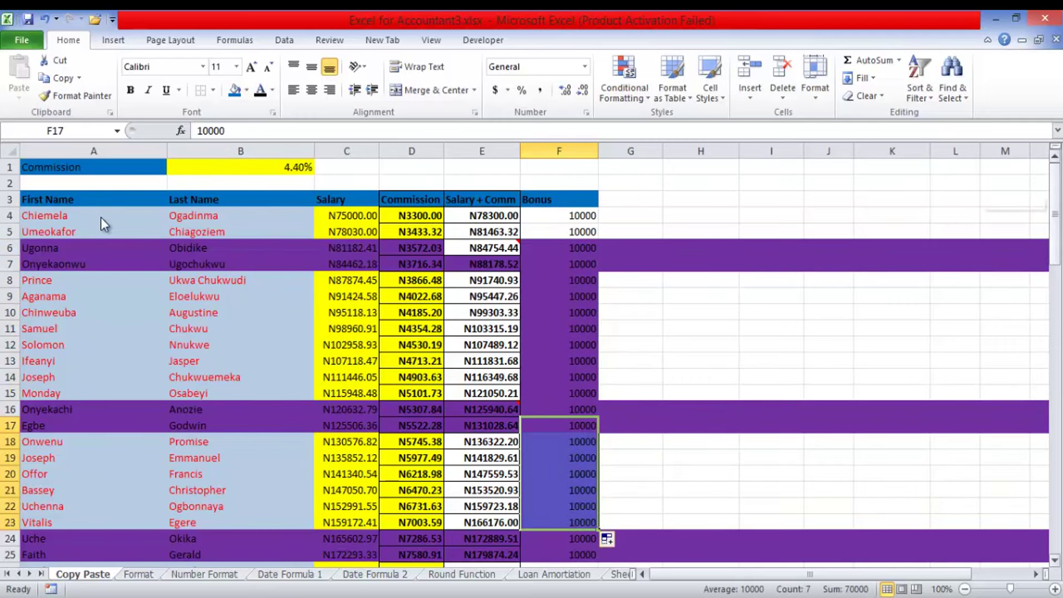
Fill the 10000 bonus into the remaining gaps of the Bonus column, F26:F43, F46:F51 and F54:F95.
scroll(101, 221, down, 7)
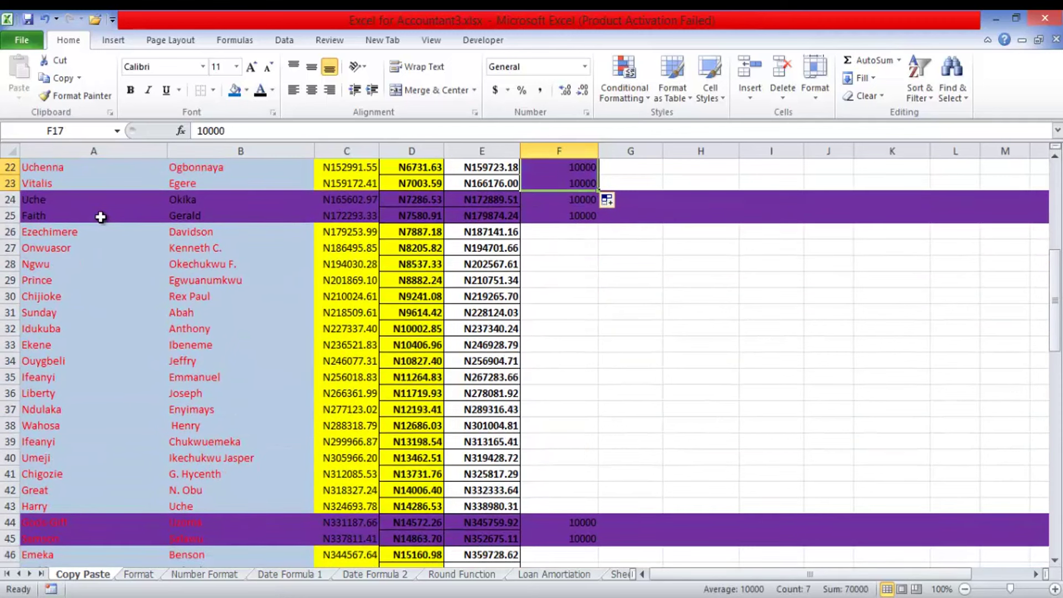
key(ctrl+Down)
double_click(598, 223)
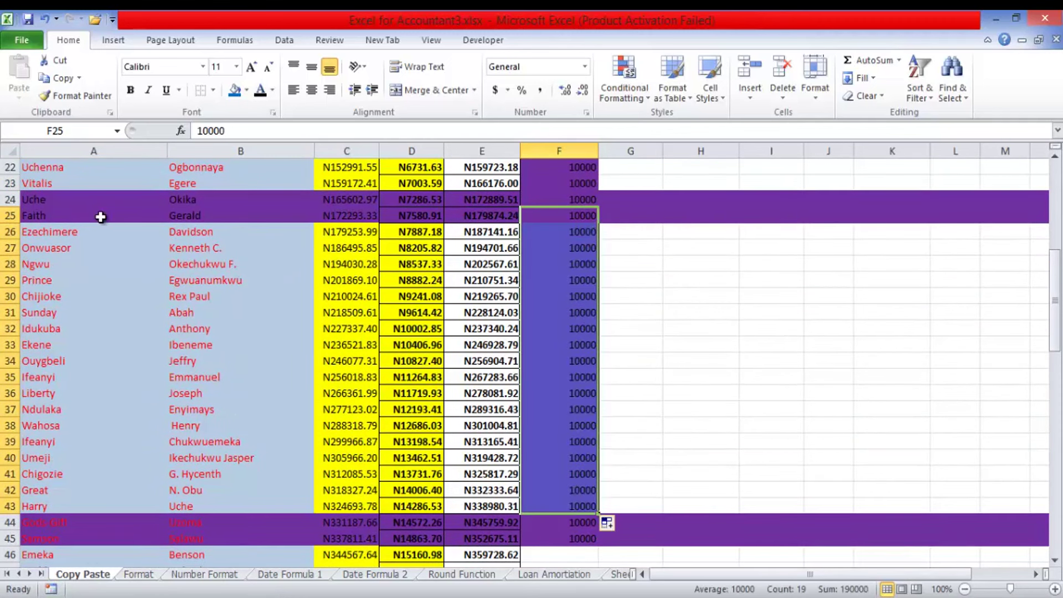
key(ctrl+Down)
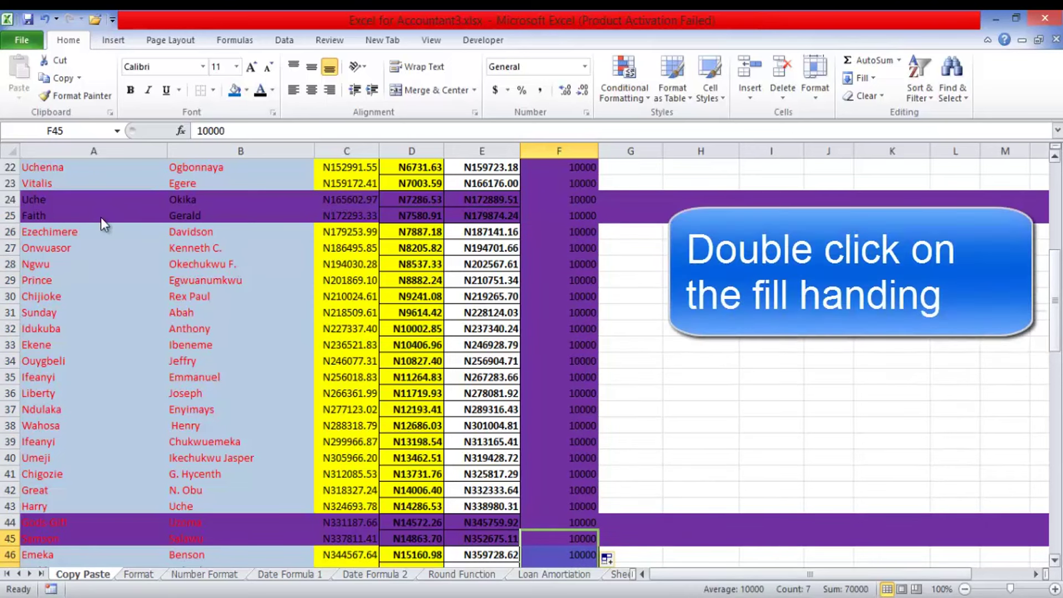
scroll(103, 221, down, 13)
scroll(103, 222, up, 6)
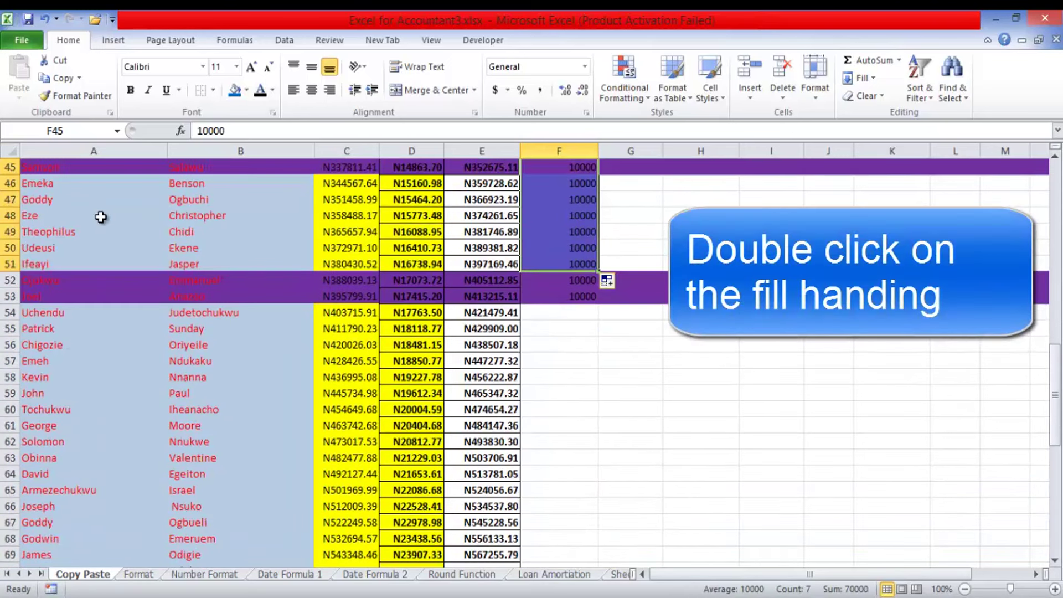
key(ctrl+Down)
double_click(598, 304)
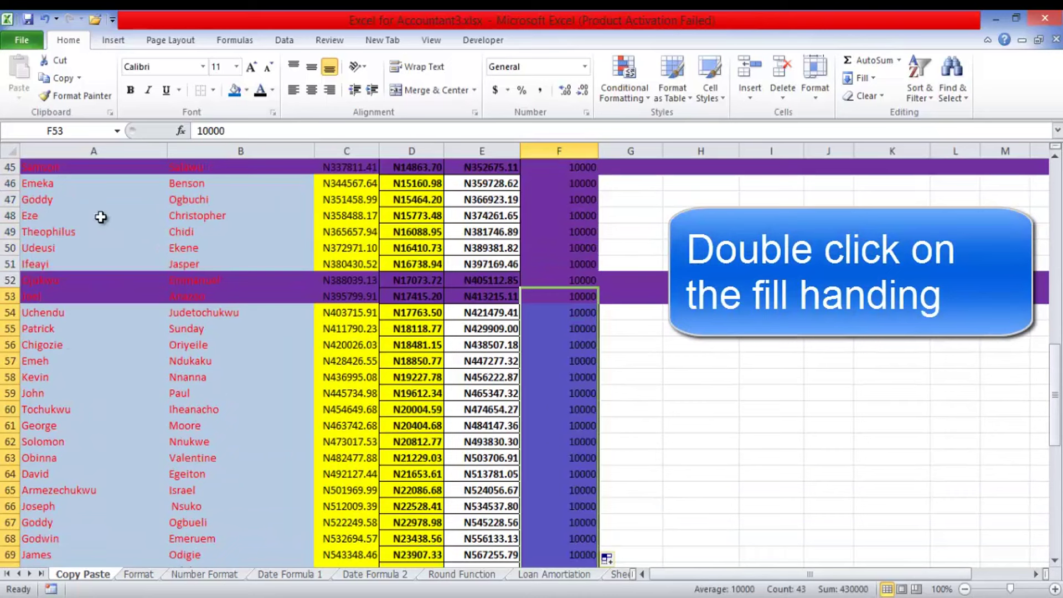
Enter the header Sal+comm+bonus in cell G3.
drag(1055, 418, 1055, 235)
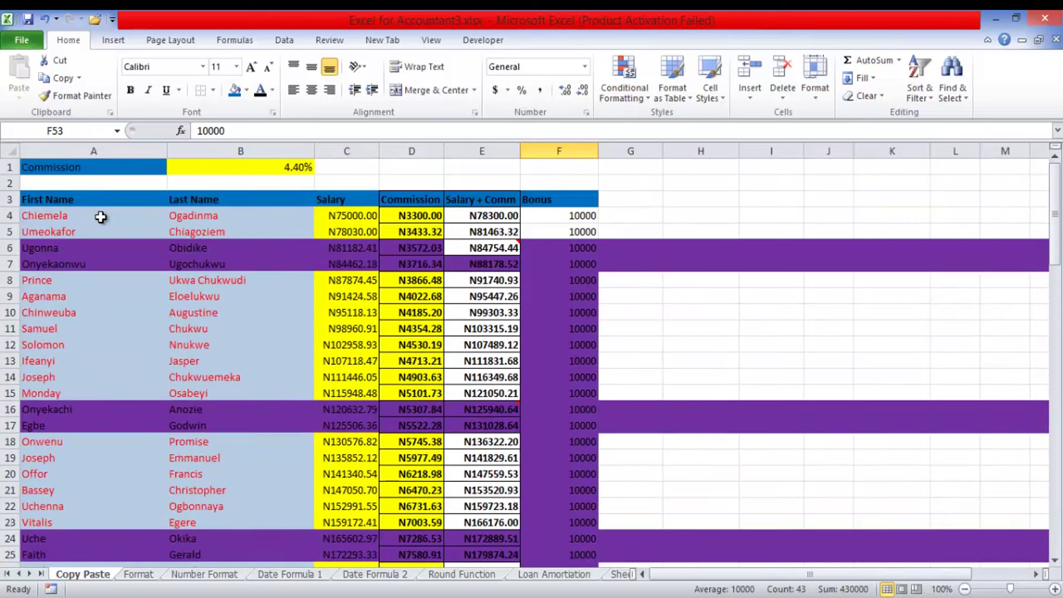
double_click(630, 199)
text(Sal)
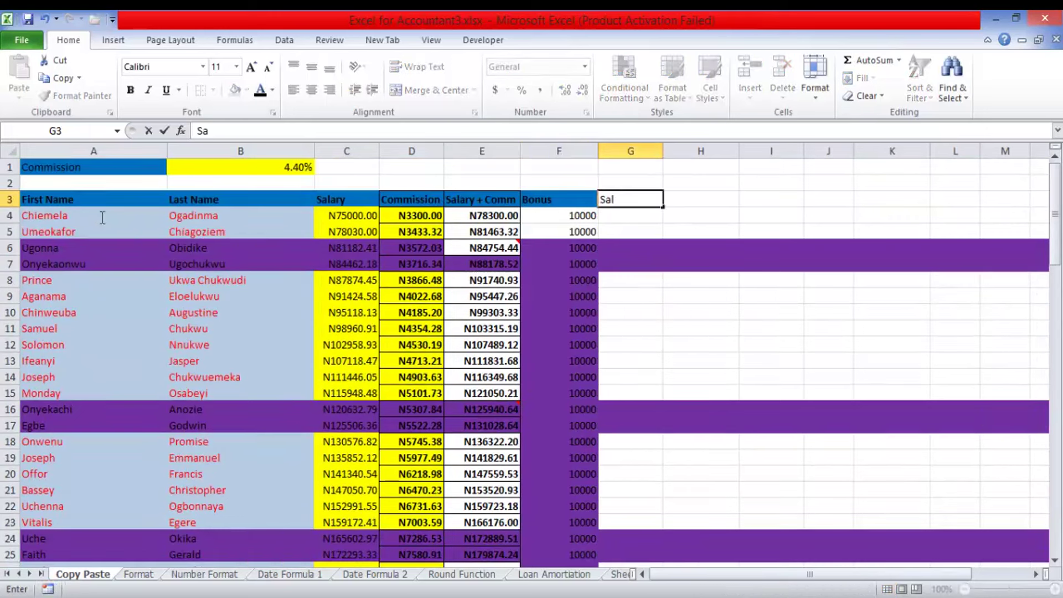
text(+comm+bonus)
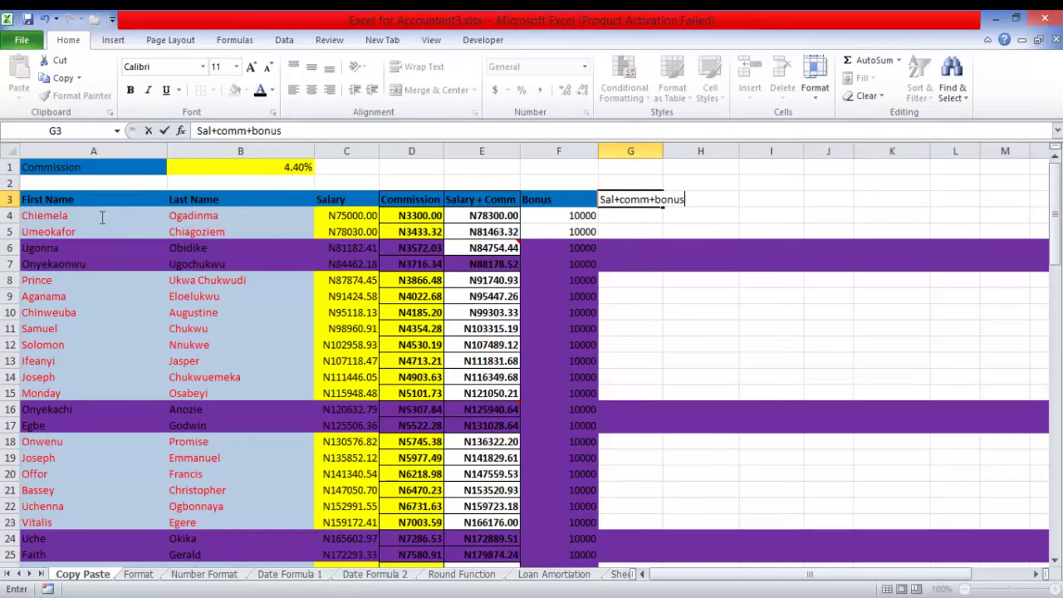
key(Return)
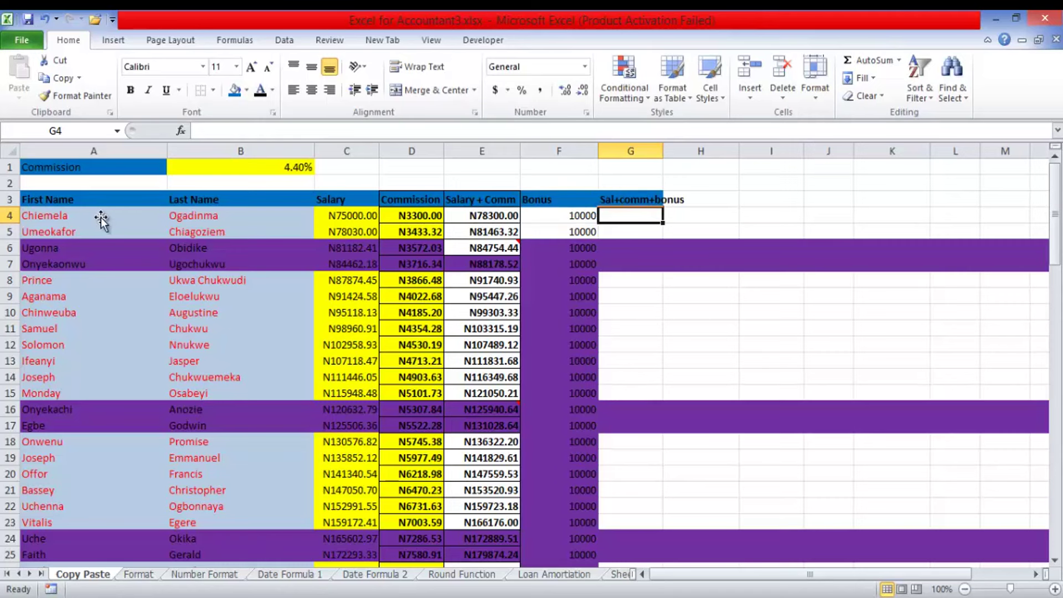
Copy all bonus amounts in F4:F95.
key(Left)
key(ctrl+shift+Down)
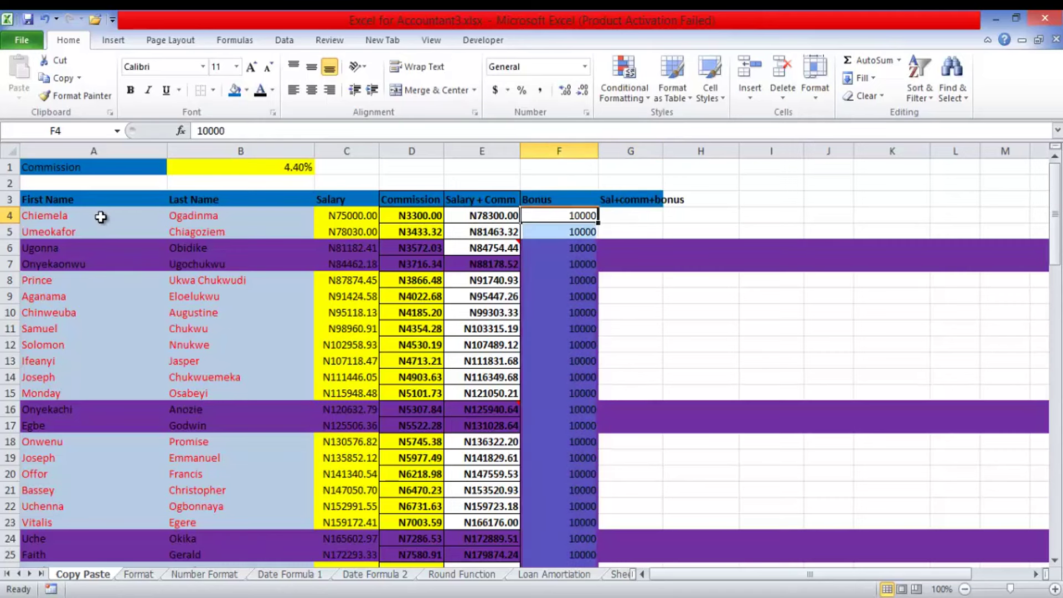
key(ctrl+c)
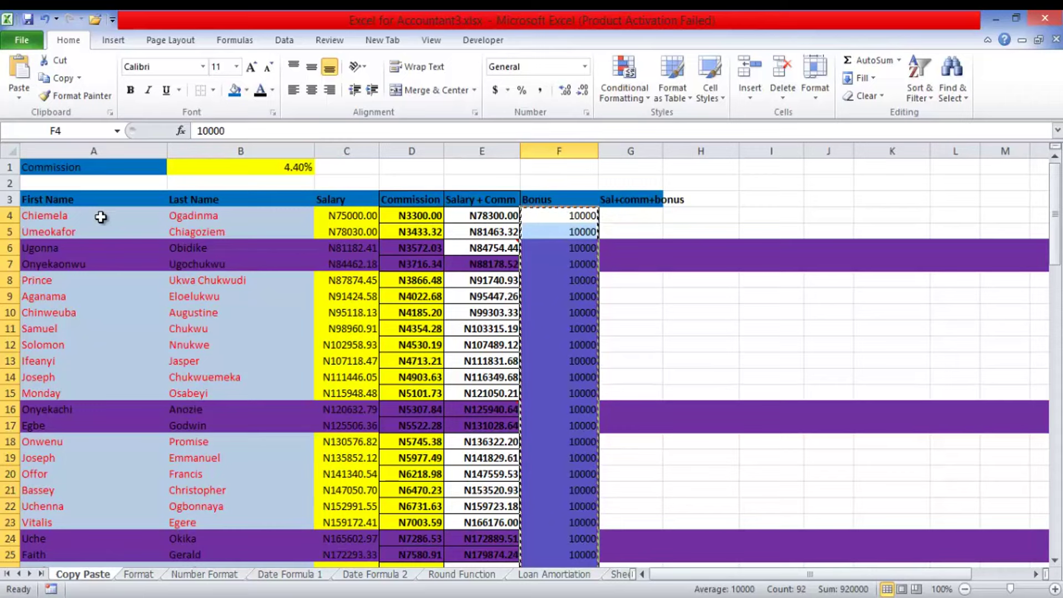
Add the copied bonus amounts to the Salary + Comm values in E4:E95 using Paste Special with the Add operation.
key(Left)
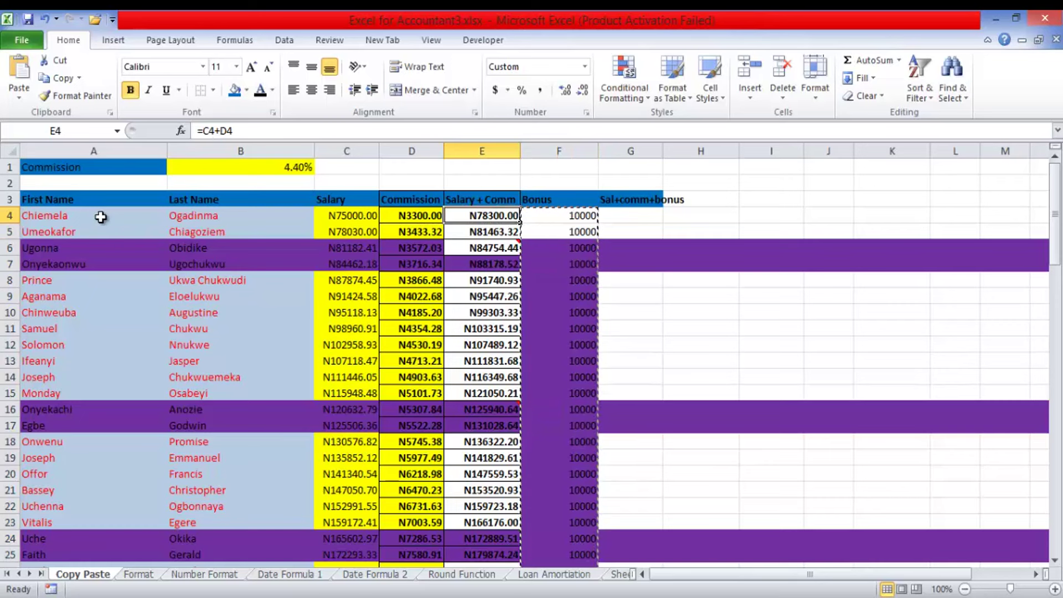
key(ctrl+shift+Down)
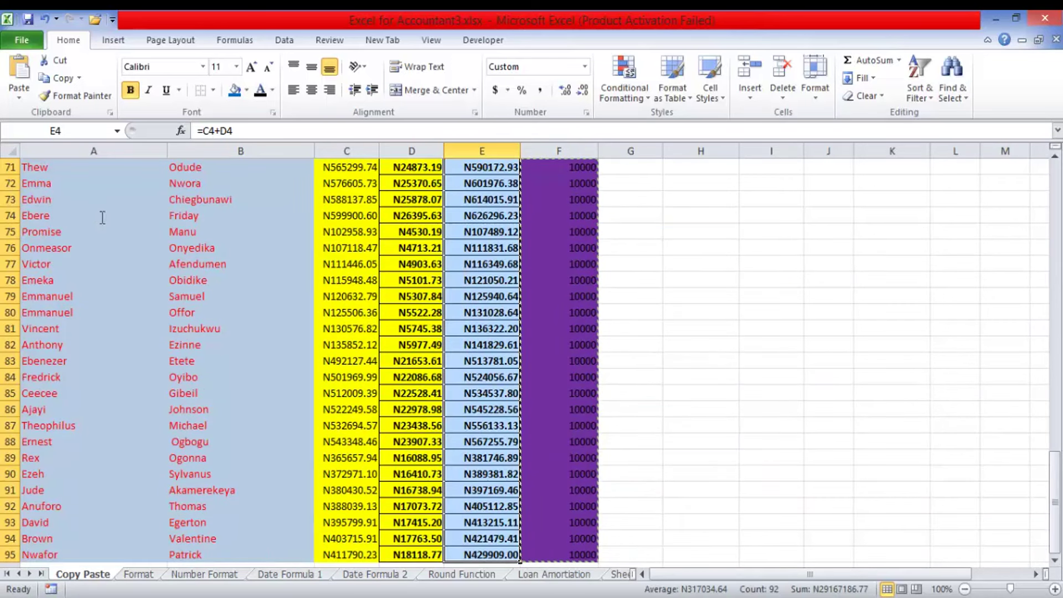
key(alt+h)
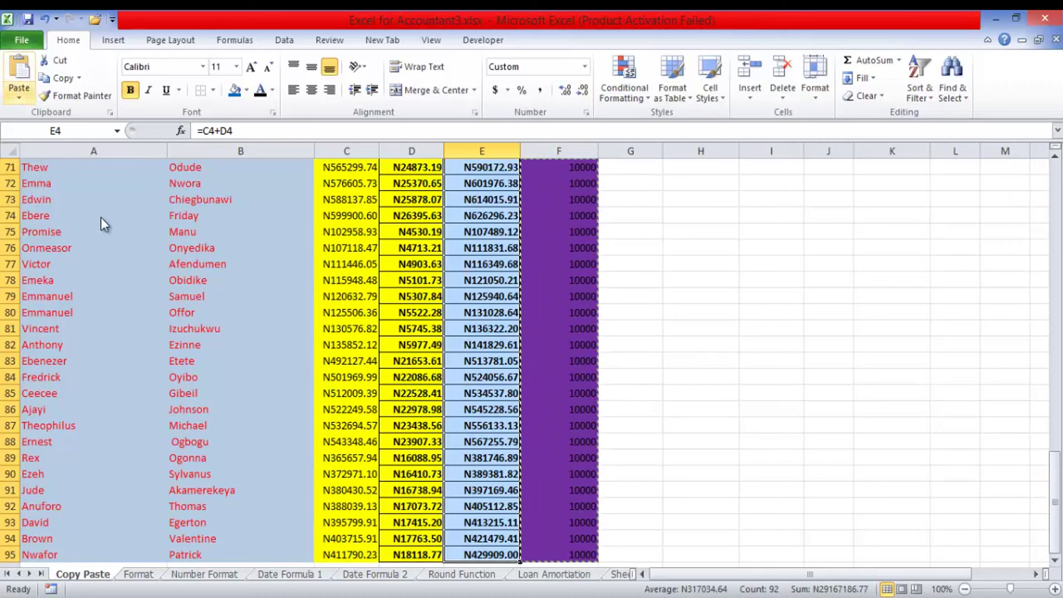
key(v)
key(s)
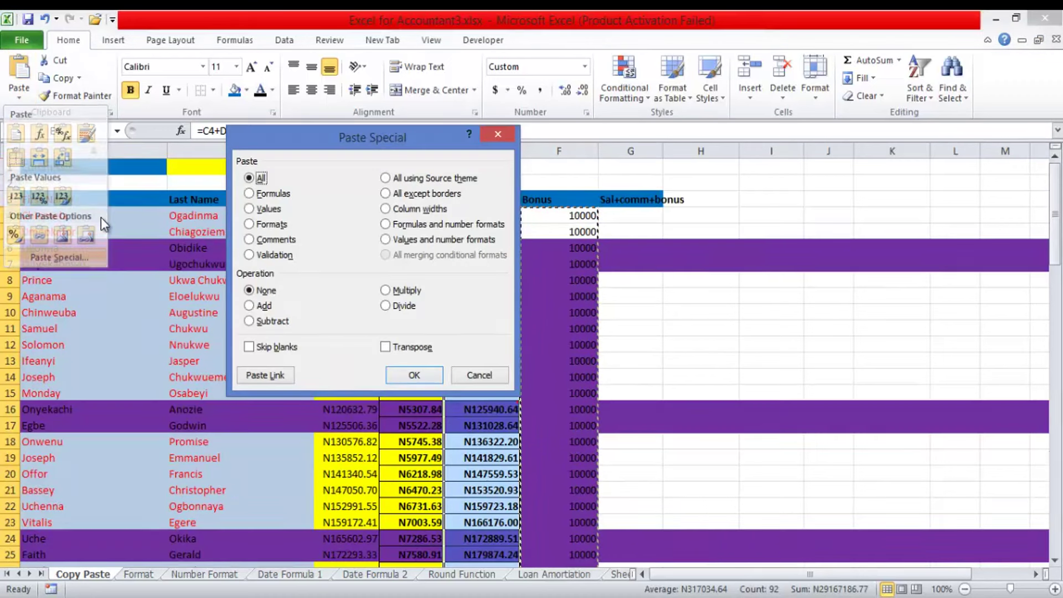
key(d)
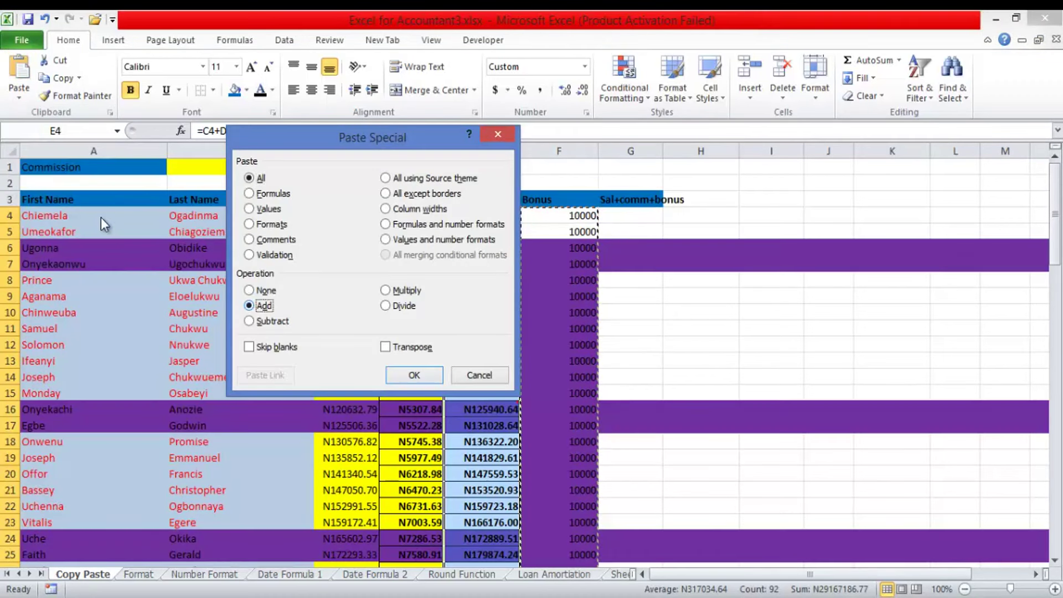
key(Return)
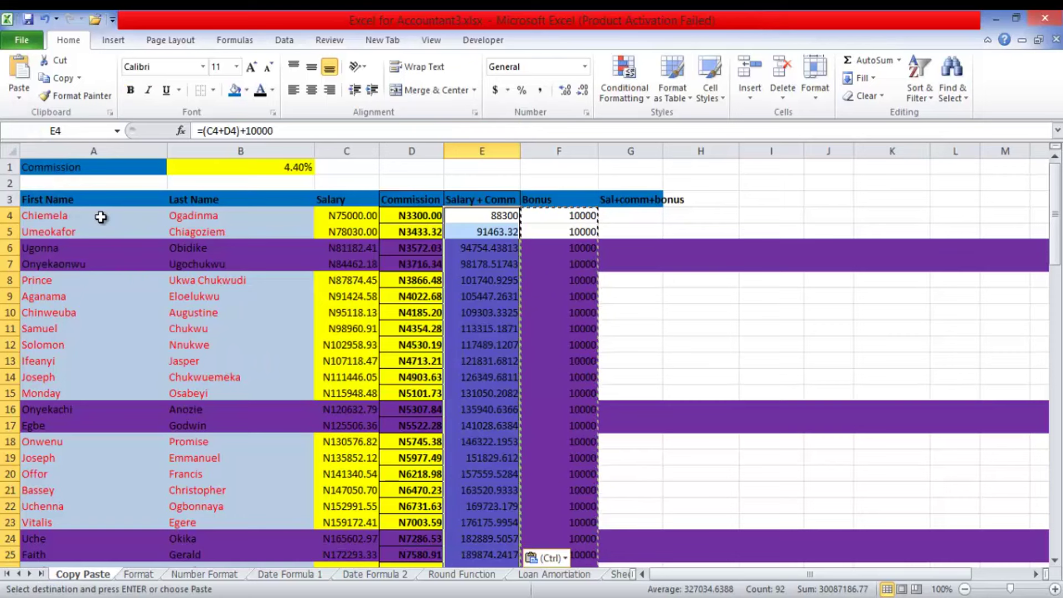
Undo the Paste Special addition on the Salary + Comm column and deselect the range.
double_click(771, 296)
click(771, 280)
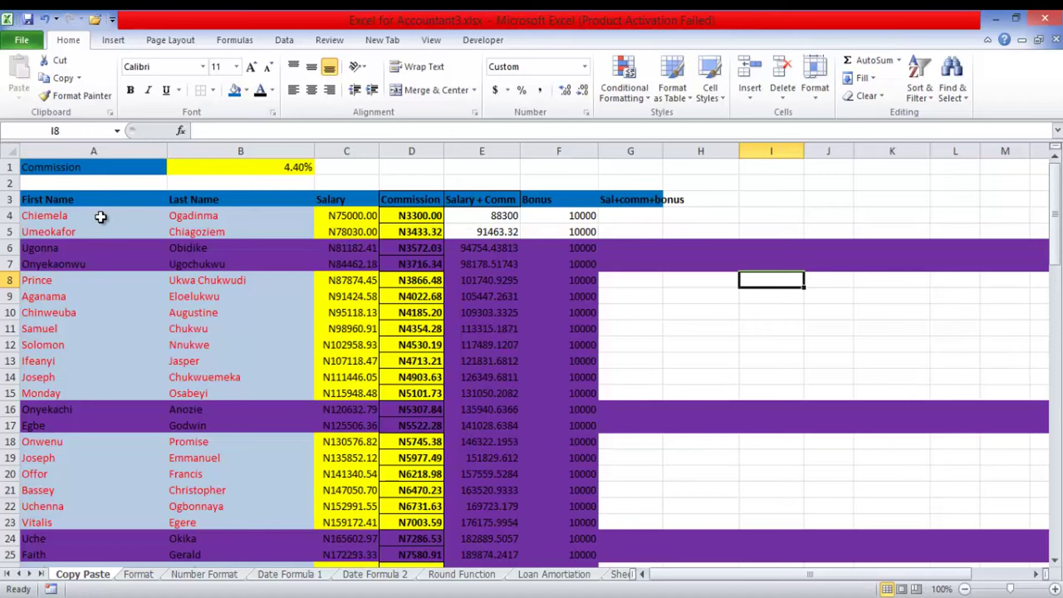
key(ctrl+z)
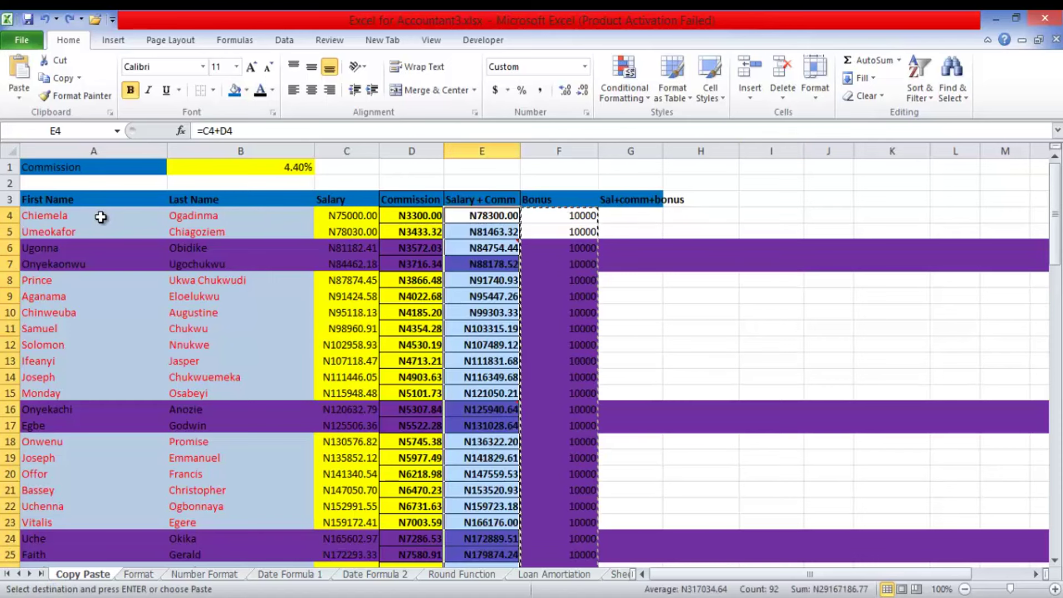
click(772, 280)
Copy the Salary + Comm column including its header, E3:E95.
click(481, 199)
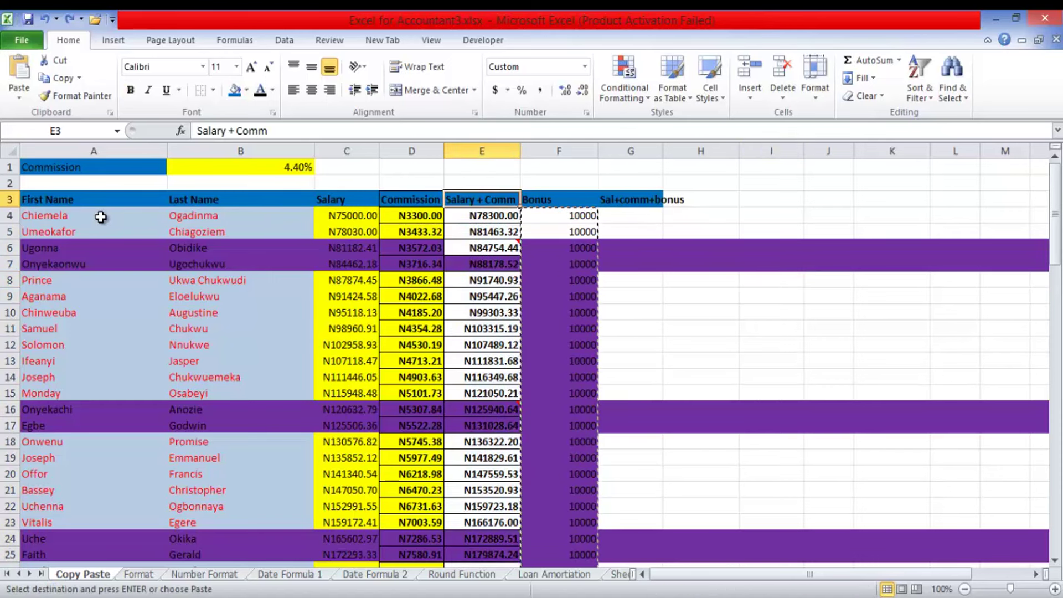
key(ctrl+shift+Down)
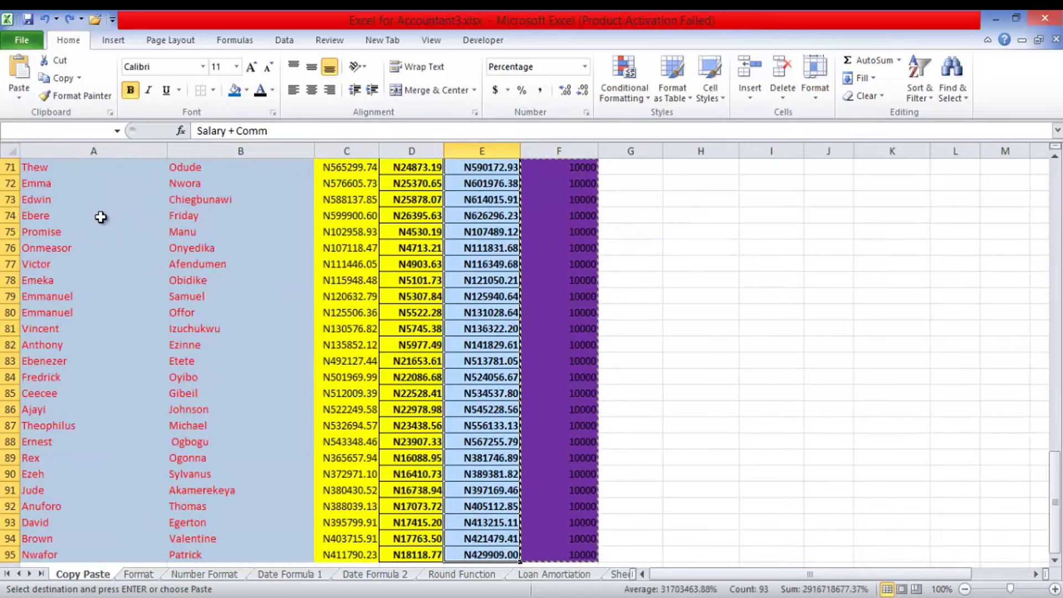
key(ctrl+c)
key(ctrl+BackSpace)
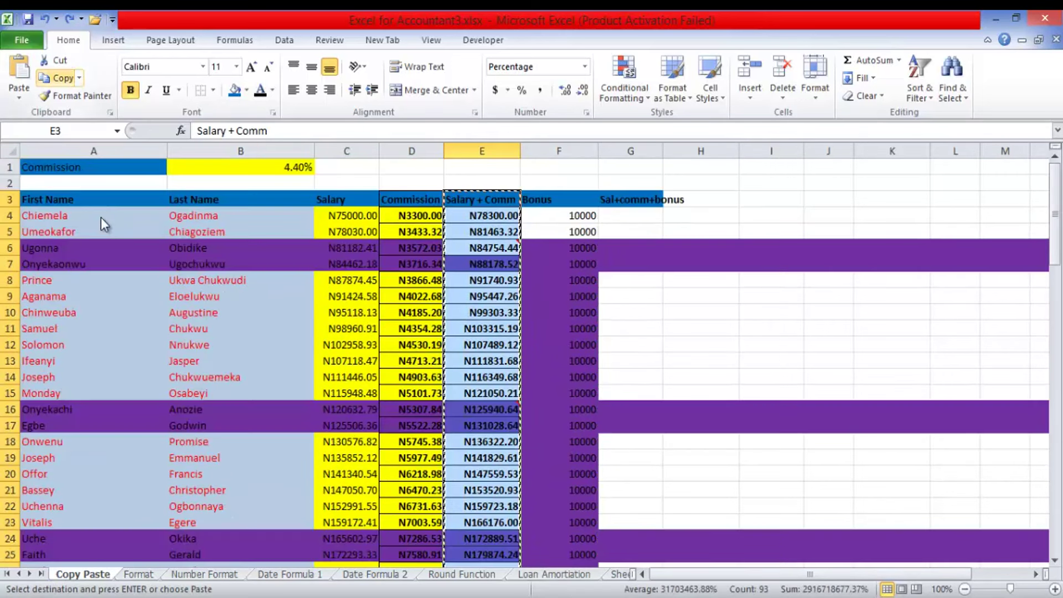
Paste the copied Salary + Comm column at I3 as values with number formatting.
click(771, 199)
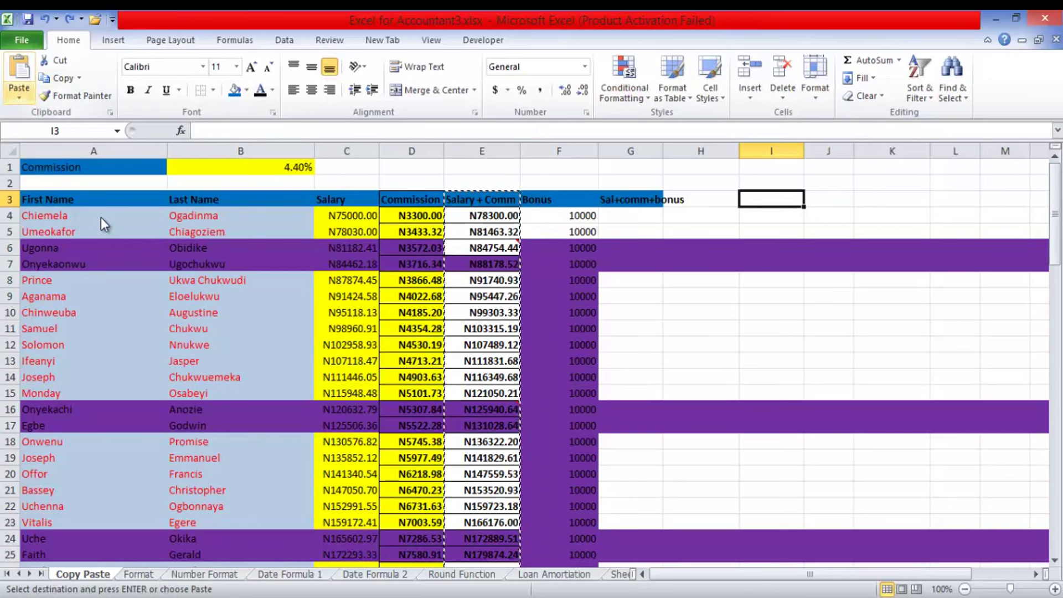
click(19, 95)
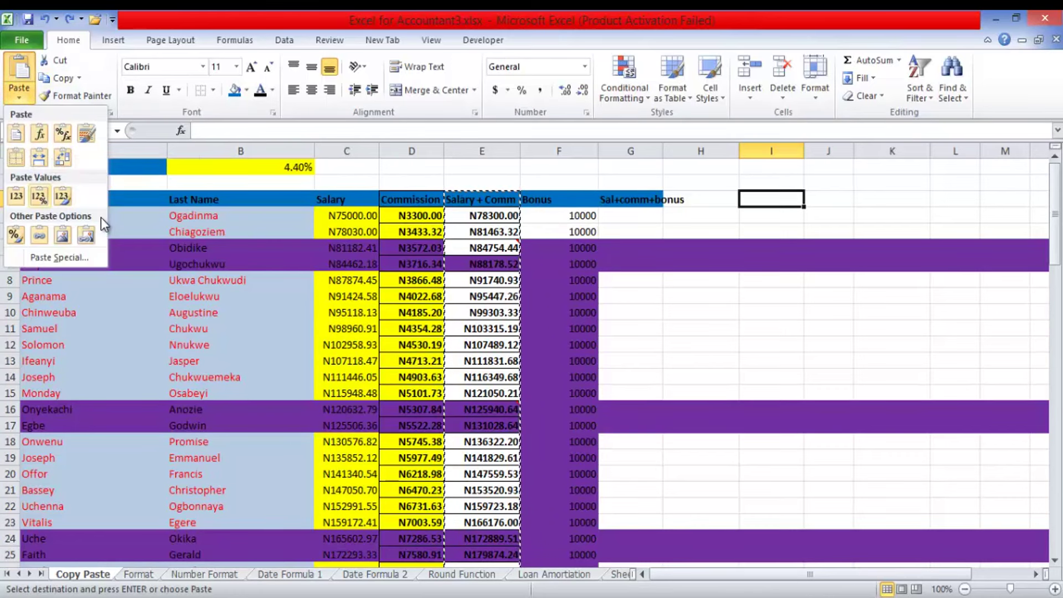
click(39, 196)
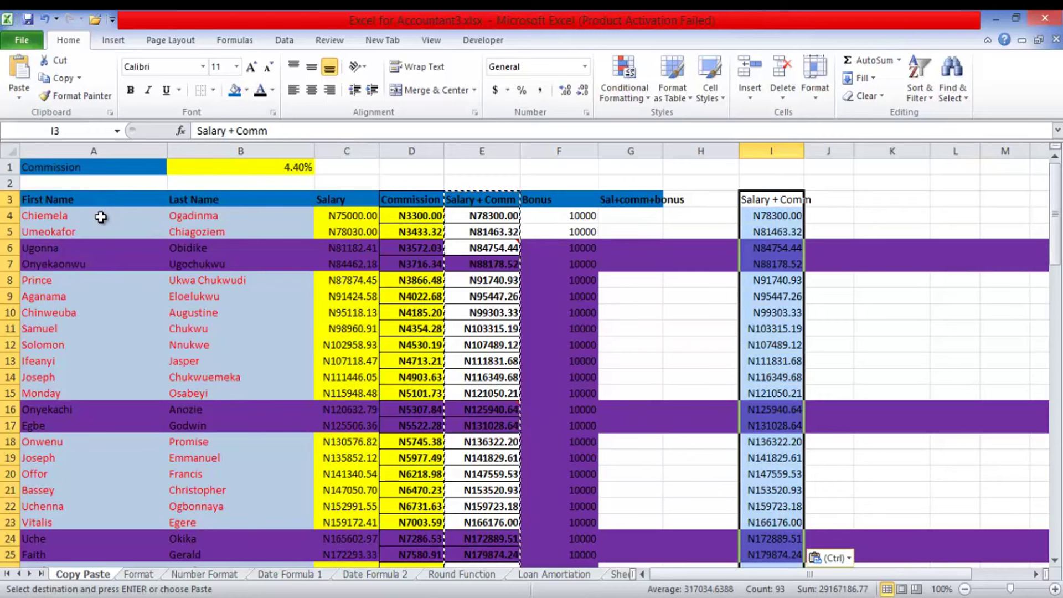
click(891, 215)
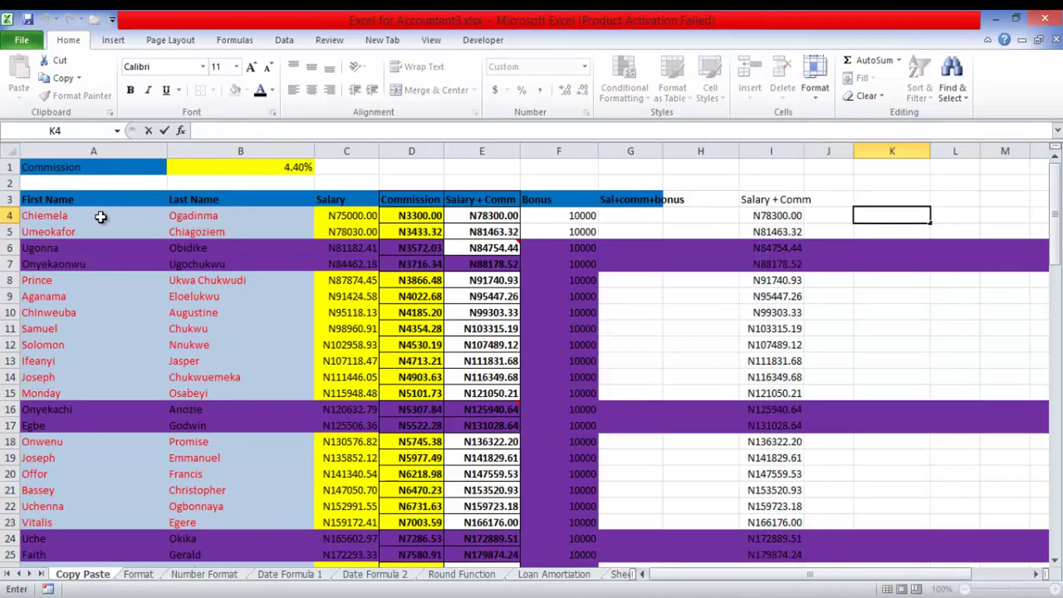
Copy all the bonus amounts in F4:F95 as the source for an addition.
click(559, 215)
key(ctrl+shift+Down)
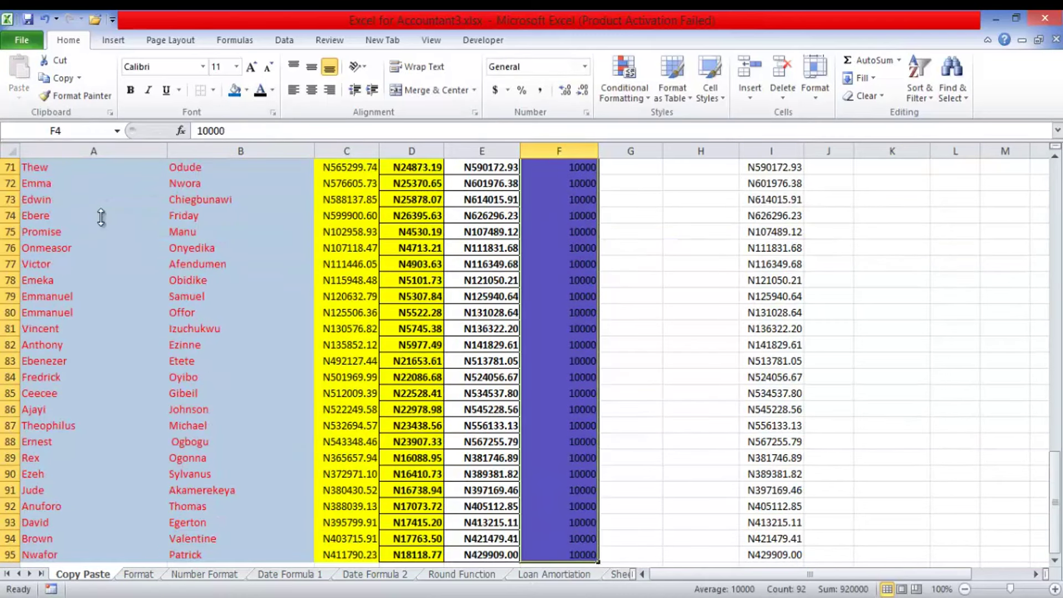
scroll(103, 224, up, 20)
key(ctrl+c)
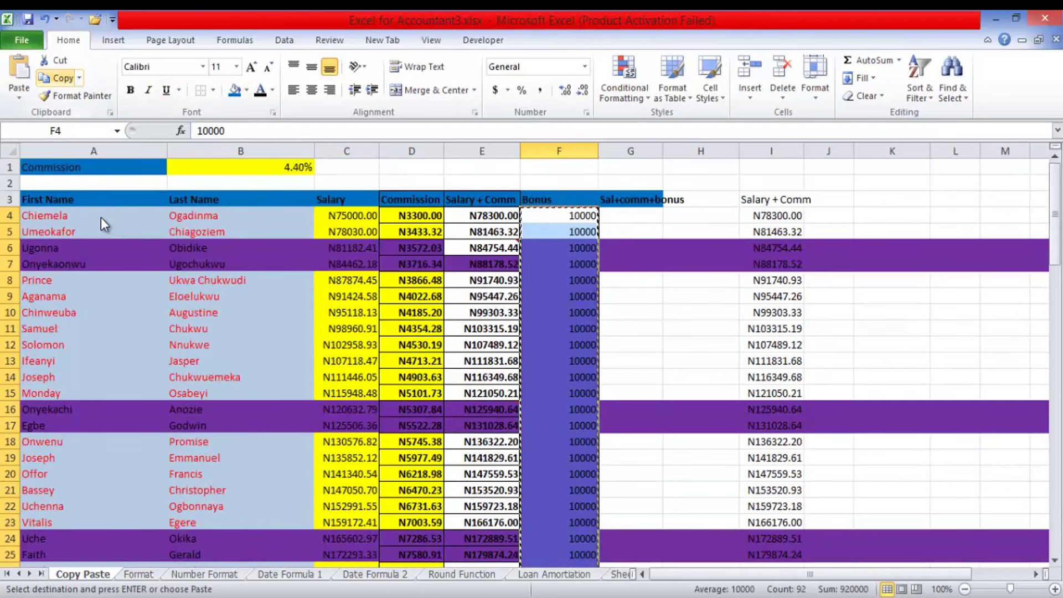
Add the copied bonuses to the Salary + Comm formulas in E4:E95 using Paste Special with the Add operation.
key(Left)
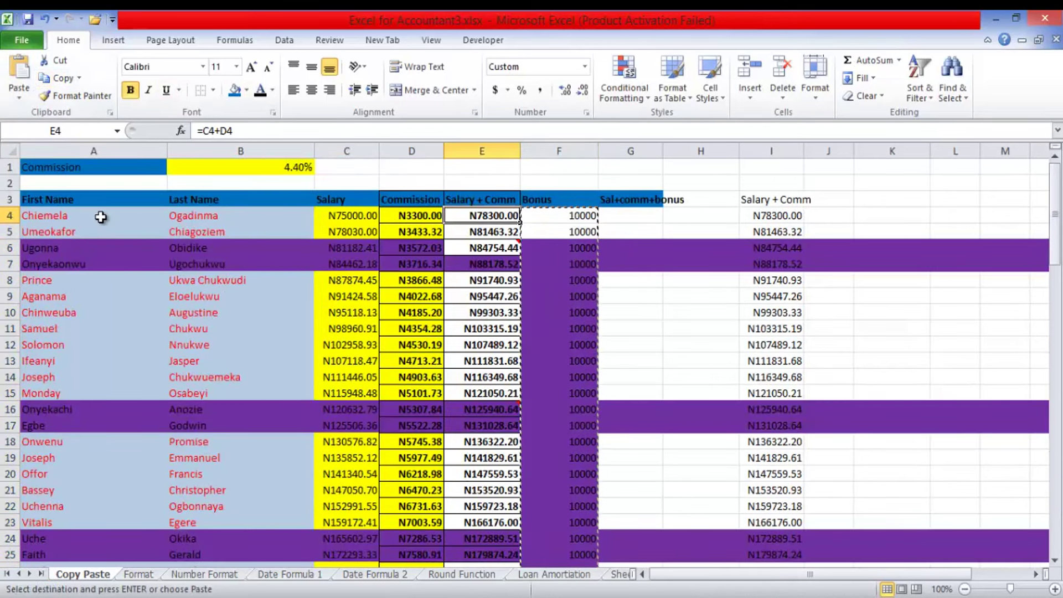
key(ctrl+shift+Down)
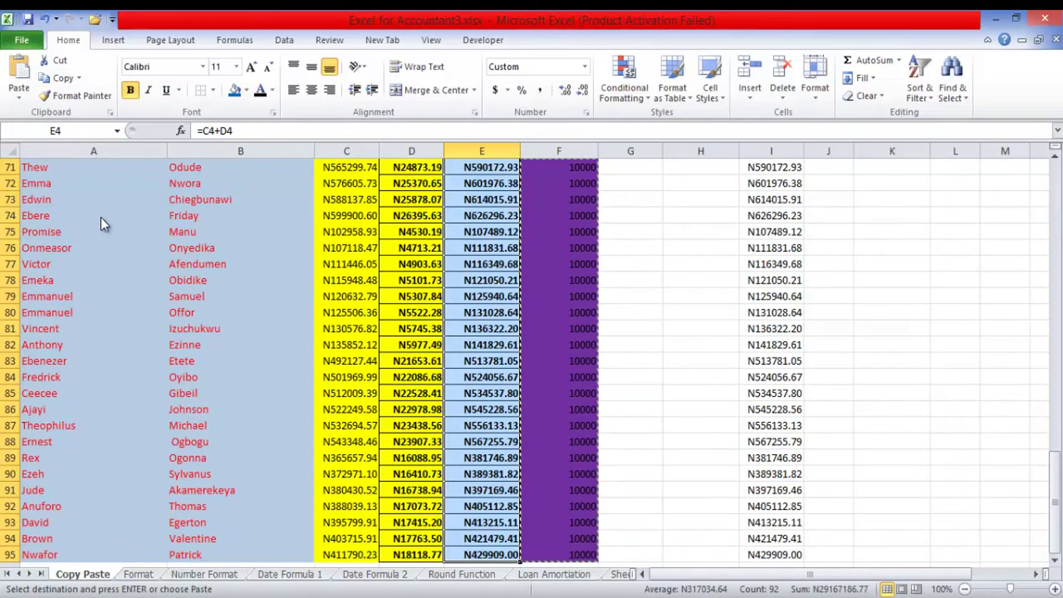
scroll(103, 224, up, 19)
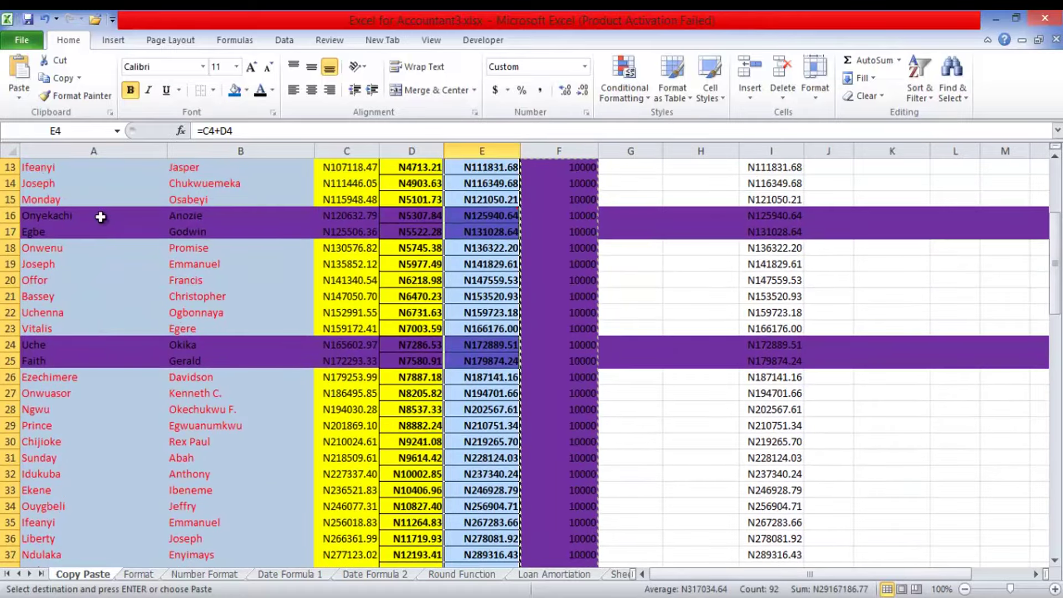
scroll(103, 224, up, 4)
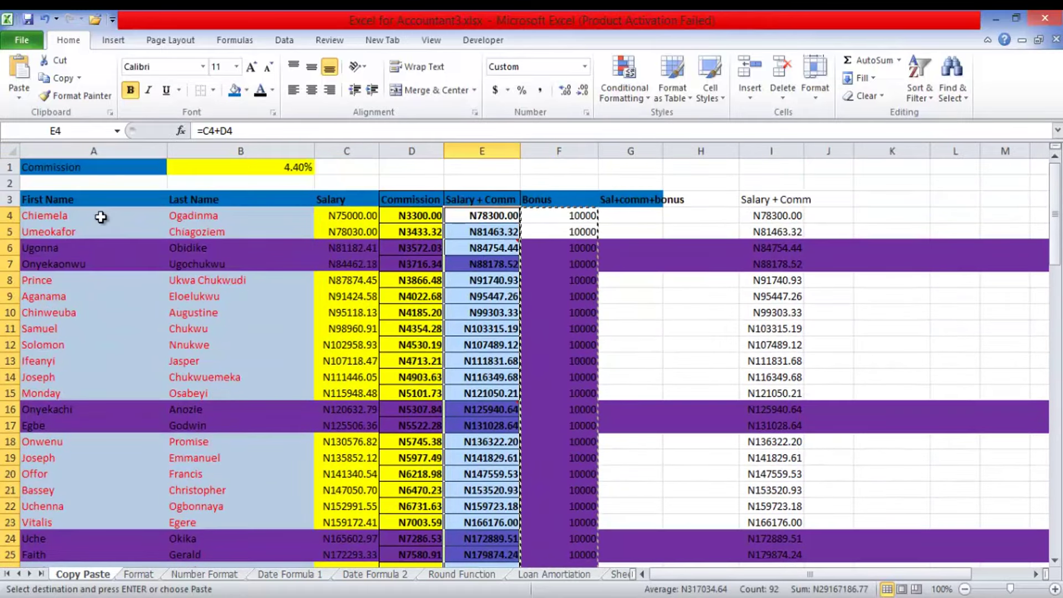
click(18, 94)
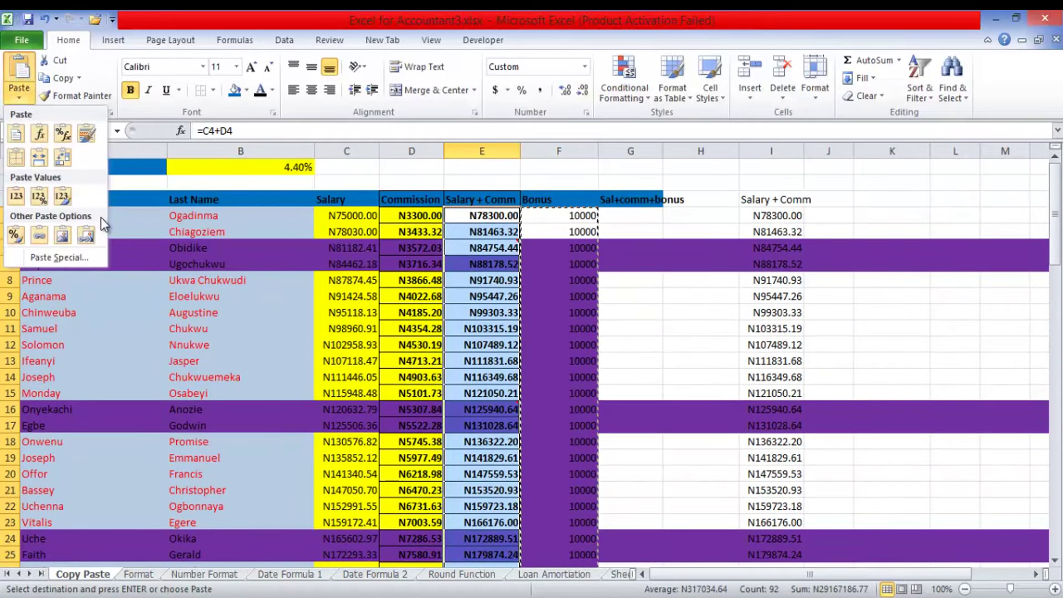
key(s)
key(d)
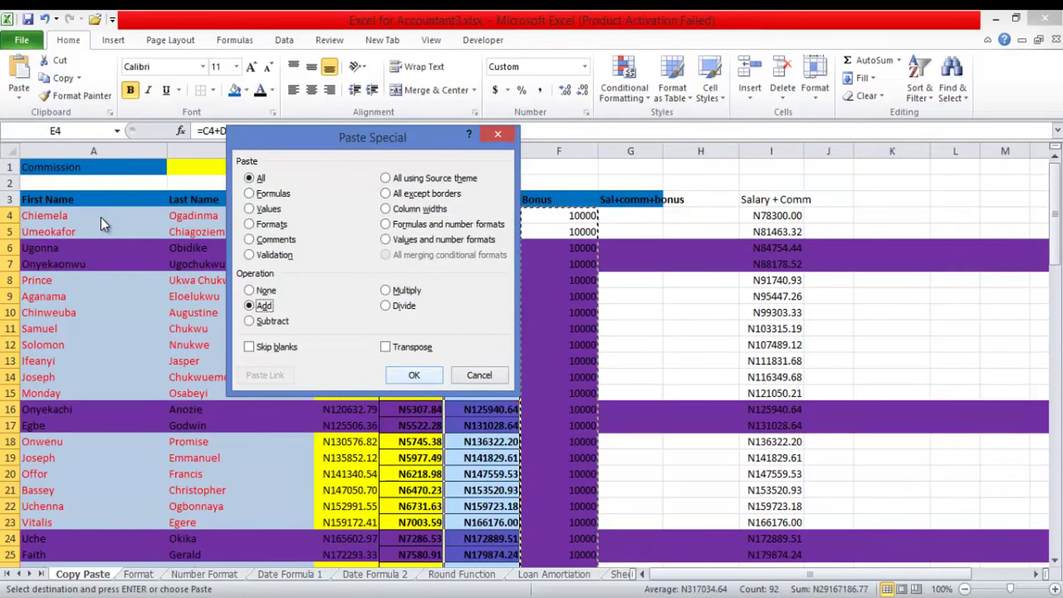
key(Return)
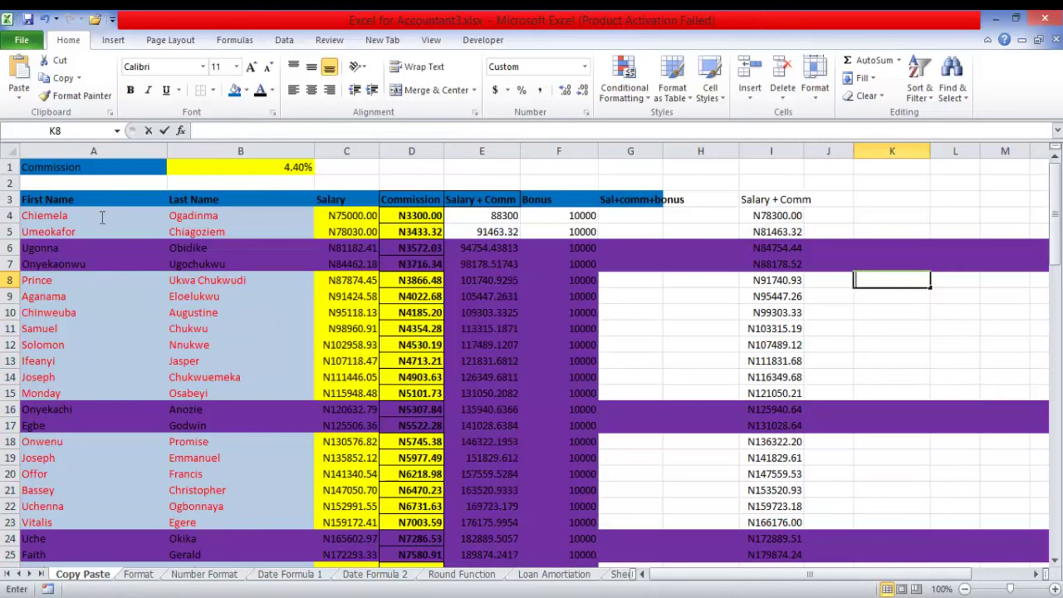
key(Down)
key(Down)
key(Down)
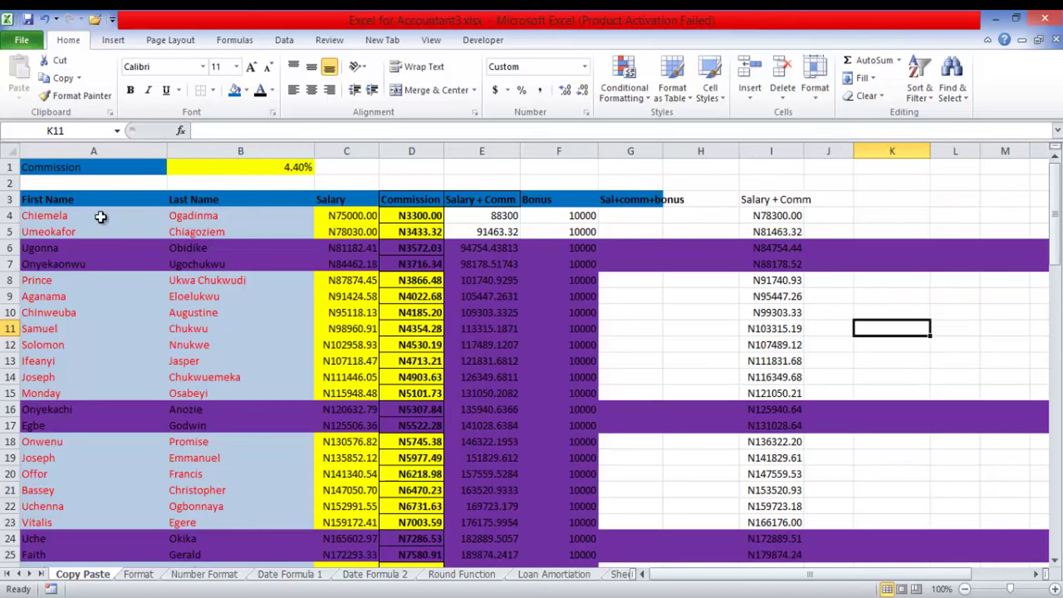
Copy the Commission column with its header, D3:D95, and paste it at K3.
key(ctrl+Home)
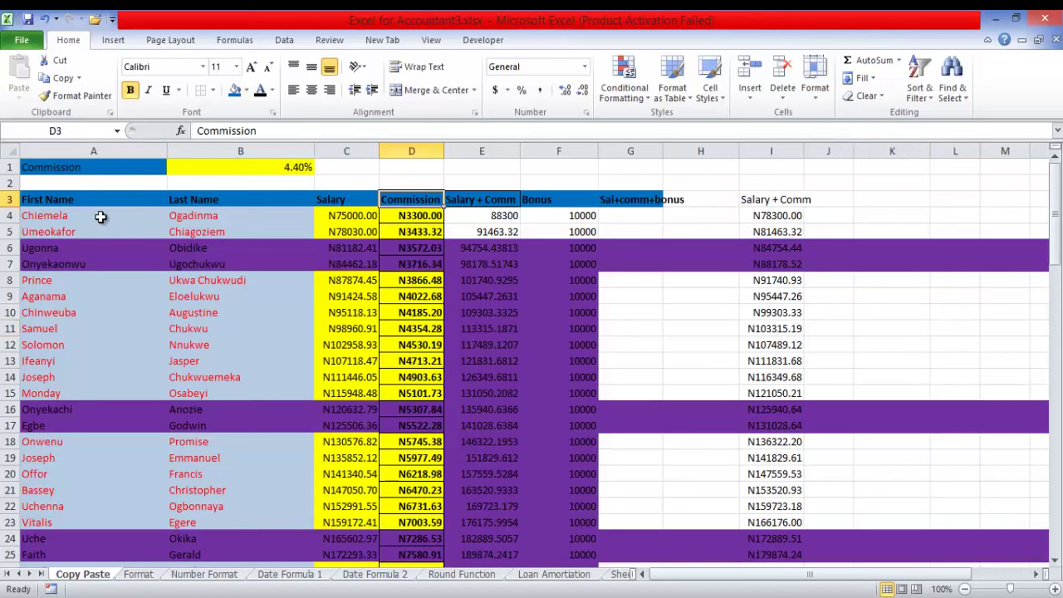
key(ctrl+shift+Down)
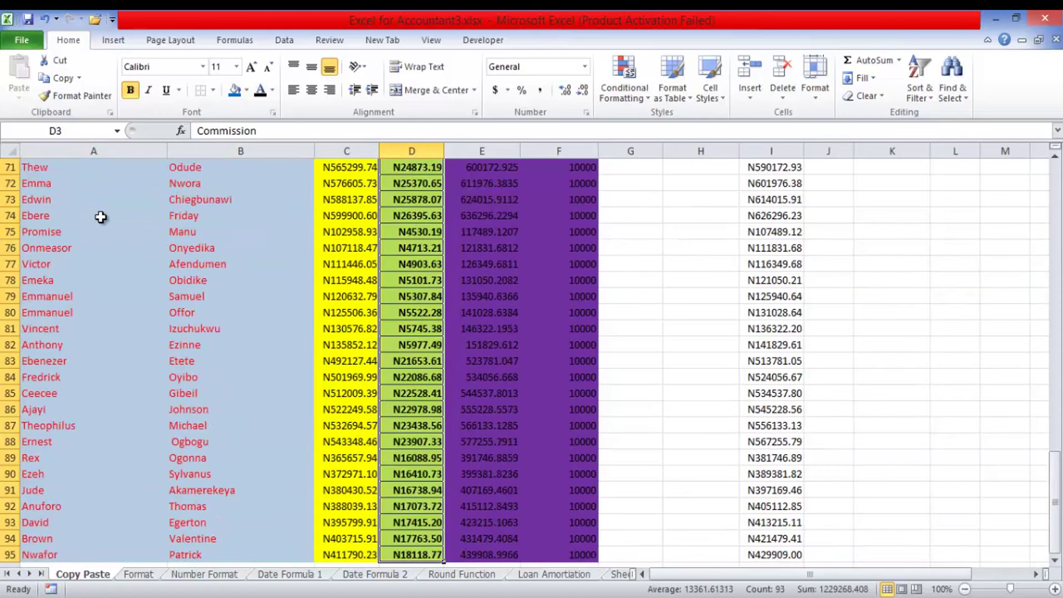
key(ctrl+c)
key(ctrl+BackSpace)
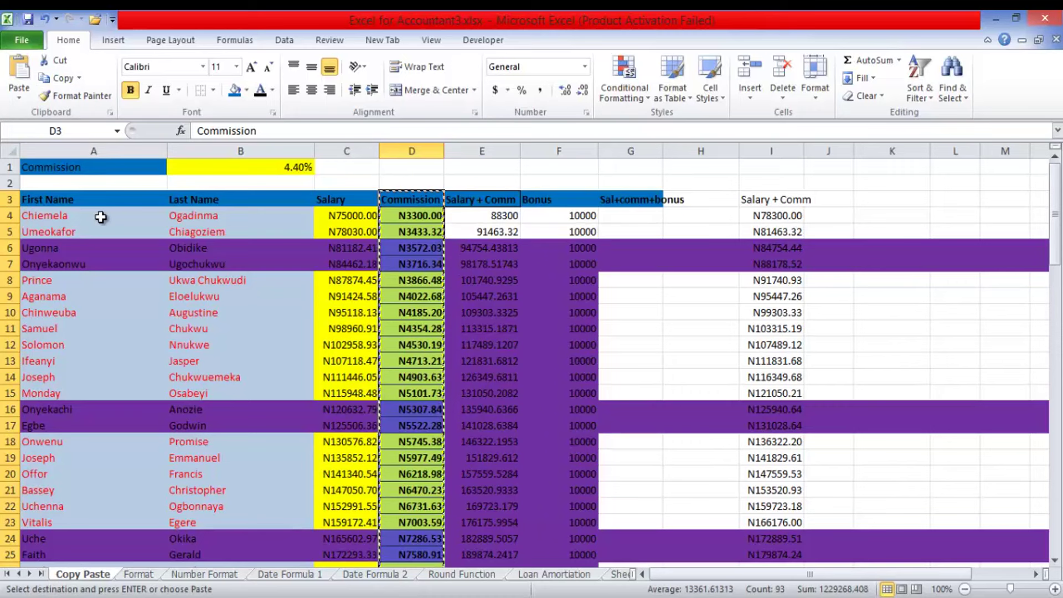
key(Right)
key(Right)
key(Right)
key(Right)
key(Right)
key(Right)
key(Right)
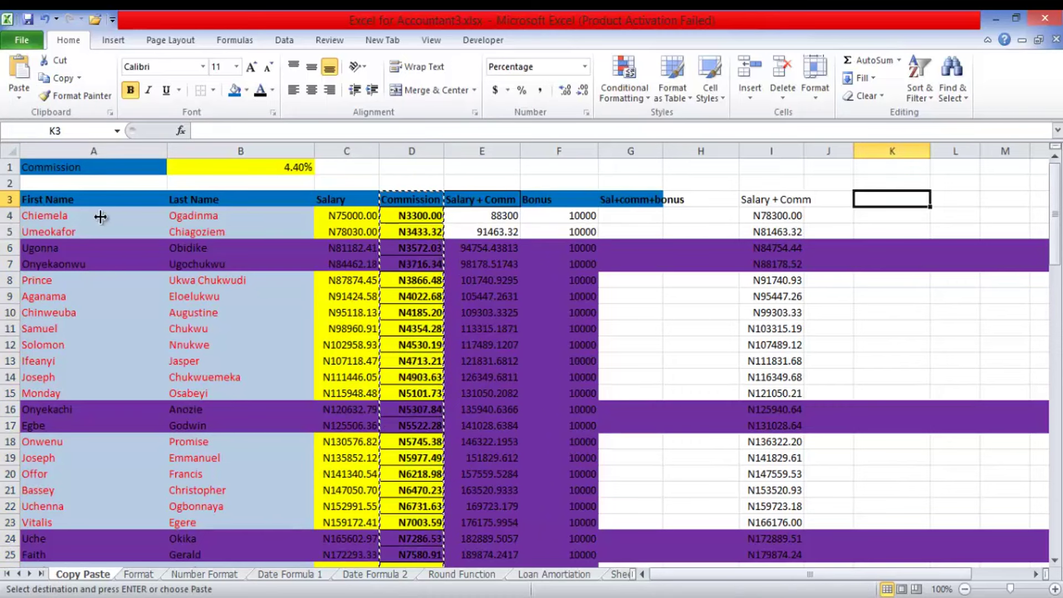
click(19, 91)
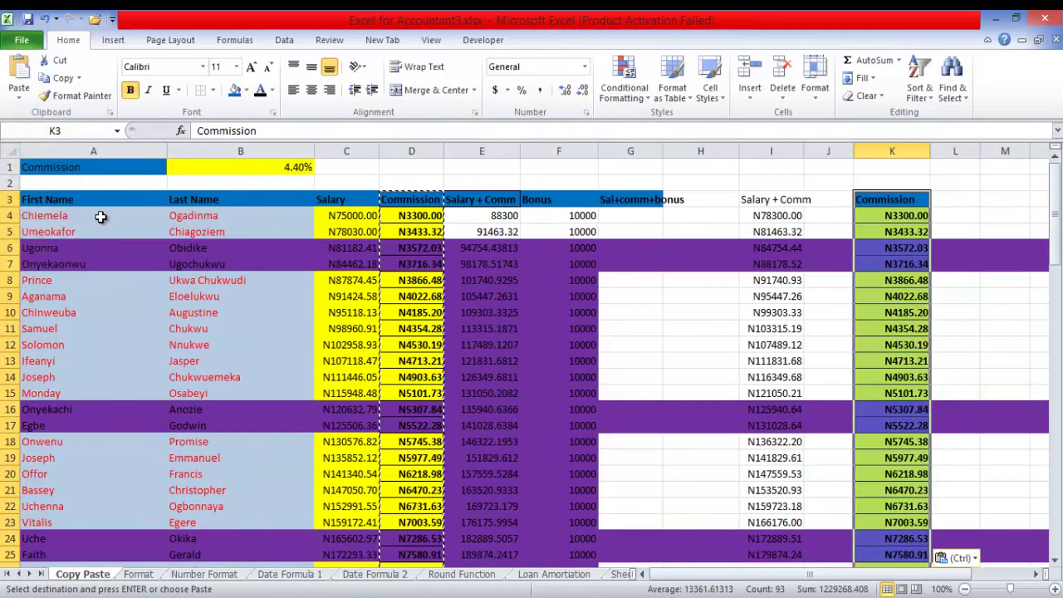
Clear the commission amounts in D4:D95, keeping the Commission header.
key(Right)
key(Down)
key(Right)
key(Left)
key(Left)
key(Left)
key(Left)
key(Left)
key(Left)
key(Left)
key(Left)
key(Left)
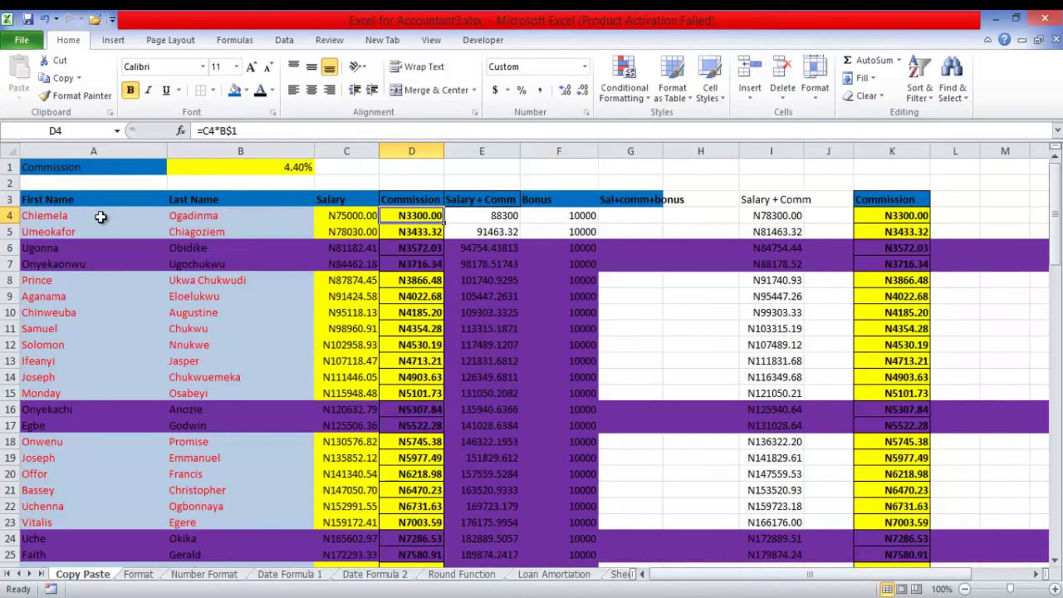
key(ctrl+shift+Down)
key(Delete)
key(ctrl+BackSpace)
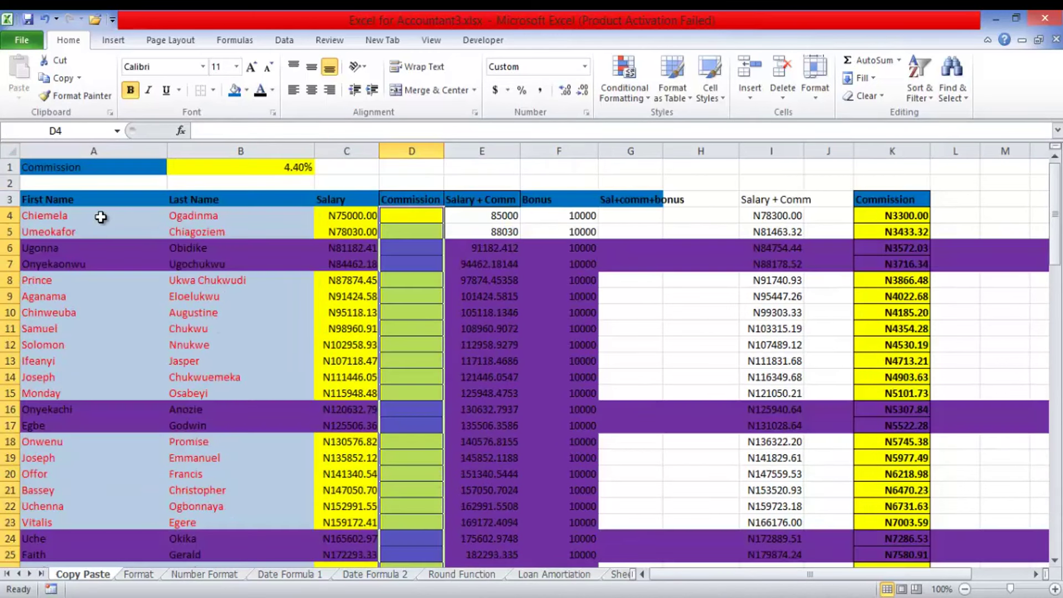
Examine how clearing the commissions affects the Salary + Comm formulas compared with the pasted values in column I.
key(Right)
key(Right)
key(Right)
key(Right)
key(Down)
key(Up)
key(Left)
key(Left)
key(Left)
key(Left)
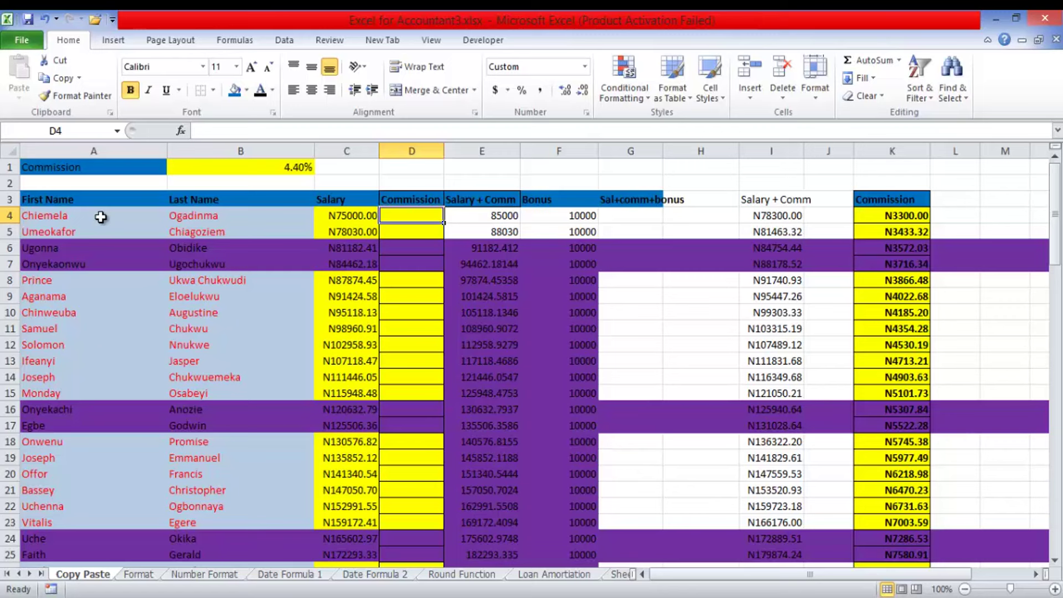
click(241, 167)
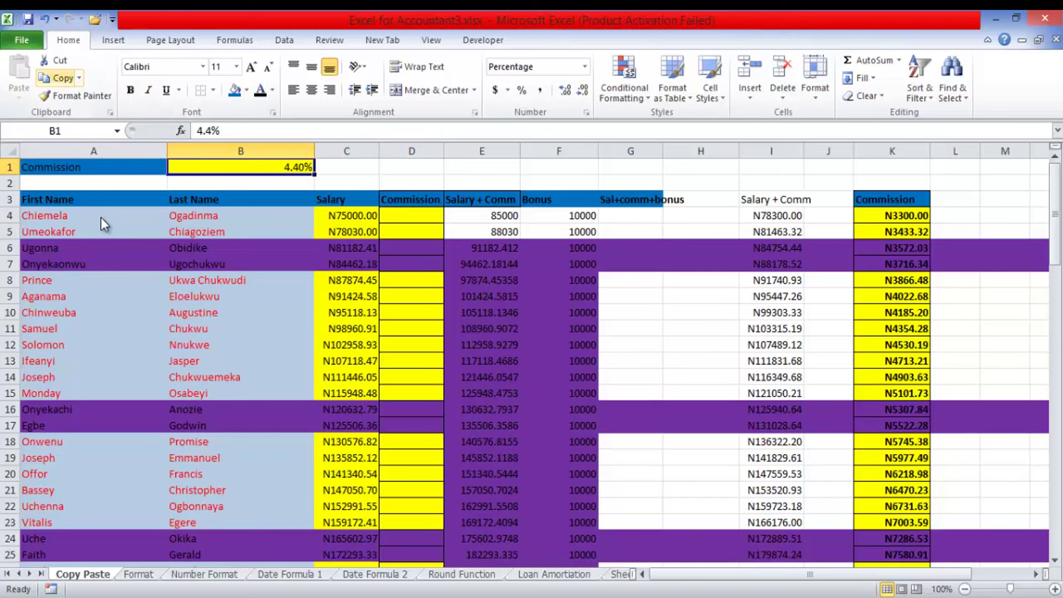
click(60, 78)
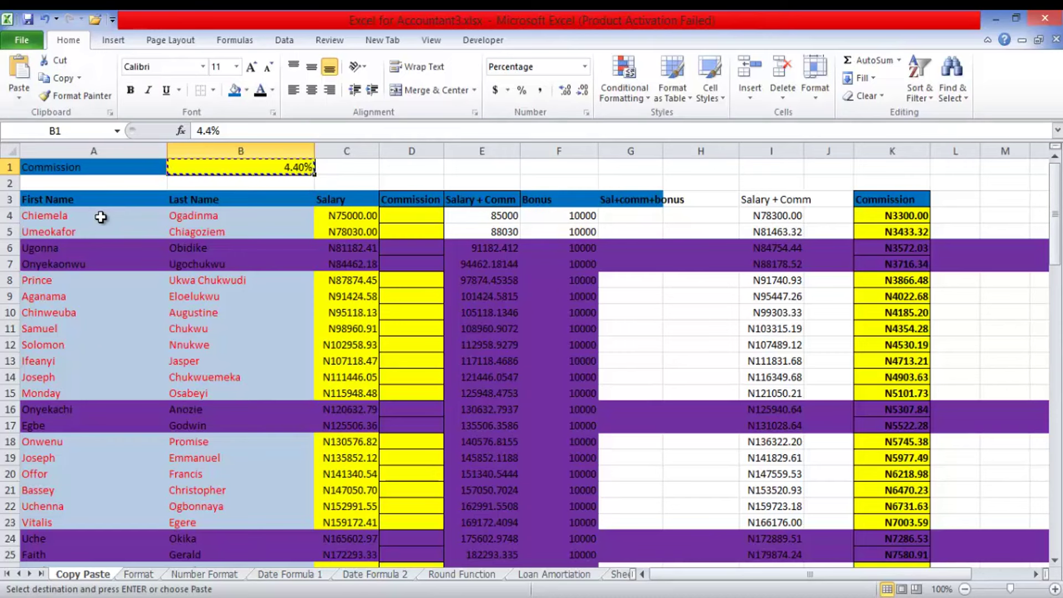
click(701, 167)
double_click(701, 167)
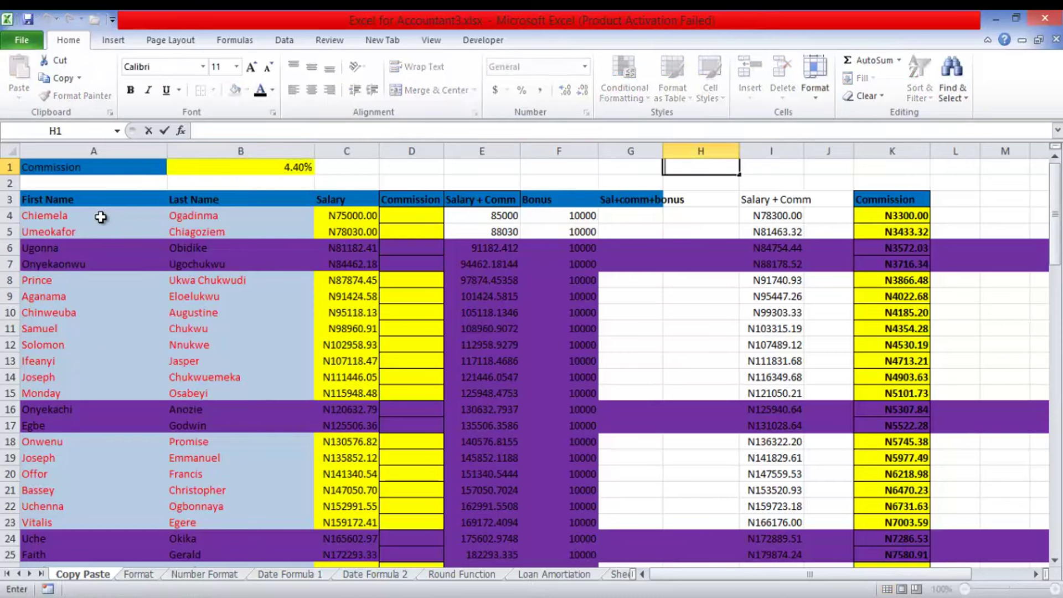
click(701, 328)
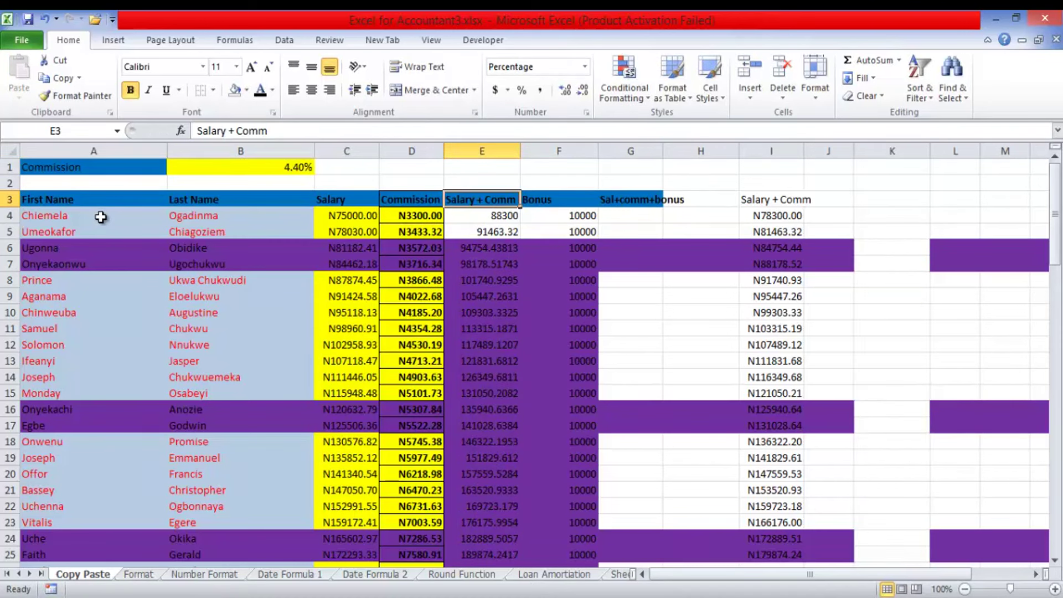
Delete the pasted Salary + Comm values in I3:I95, including the header.
click(771, 200)
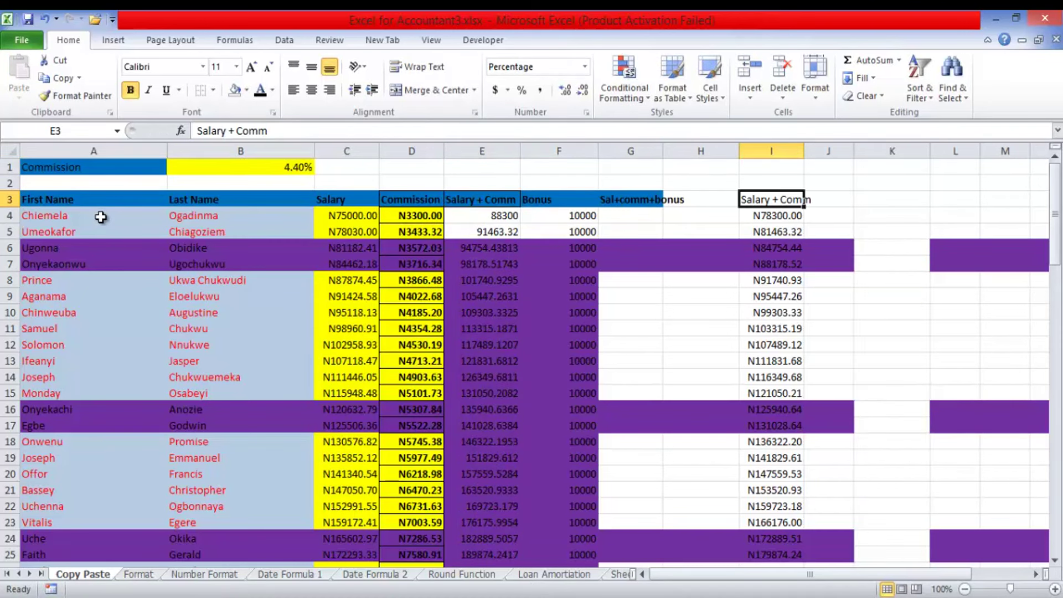
key(ctrl+shift+Down)
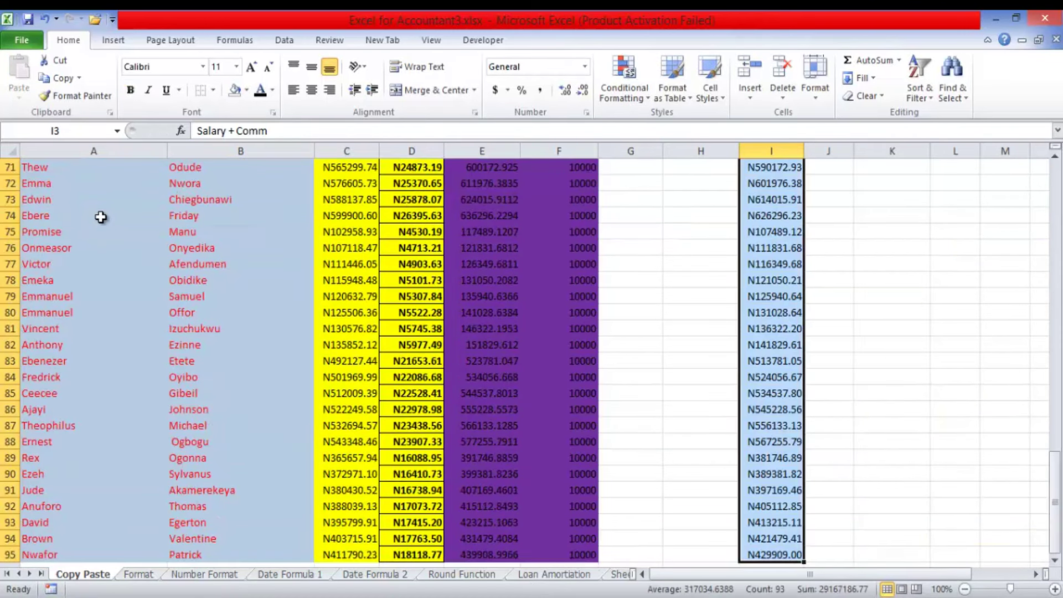
key(Delete)
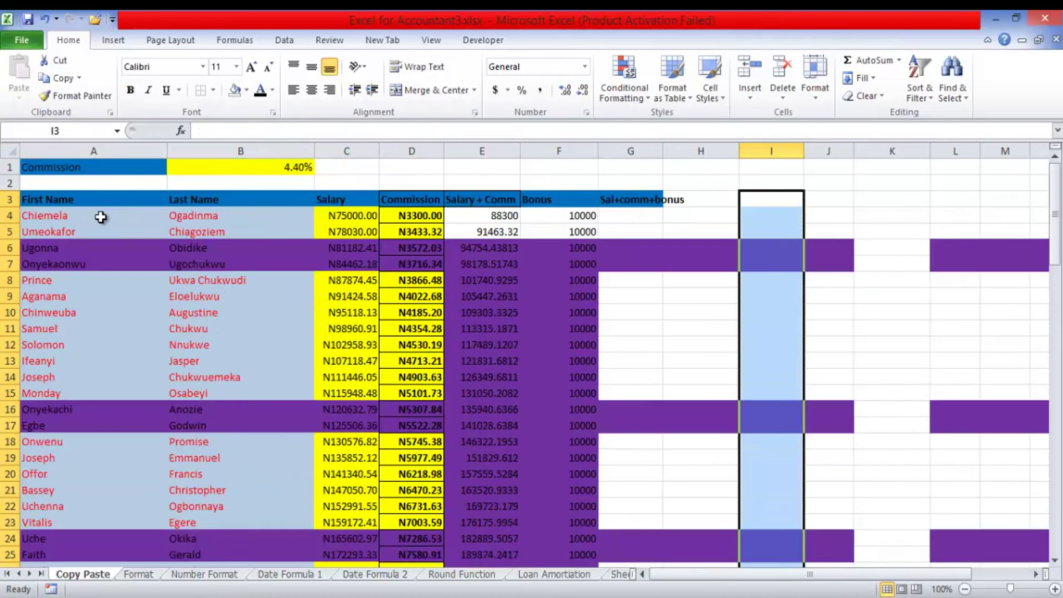
Copy the Salary + Comm column with its header, E3:E95.
key(Left)
key(Left)
key(Left)
key(Left)
key(ctrl+shift+Down)
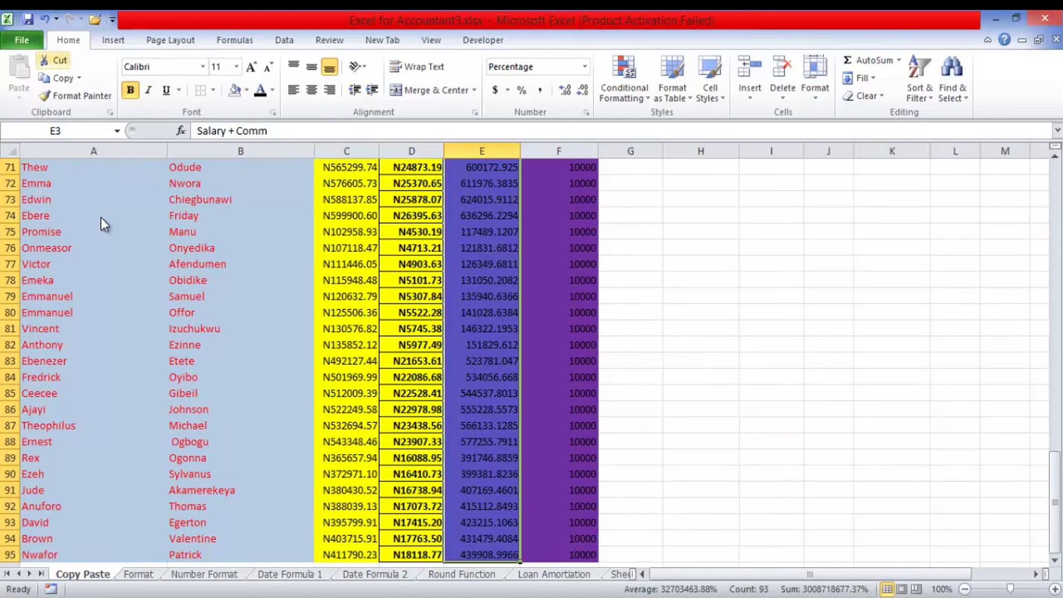
key(ctrl+c)
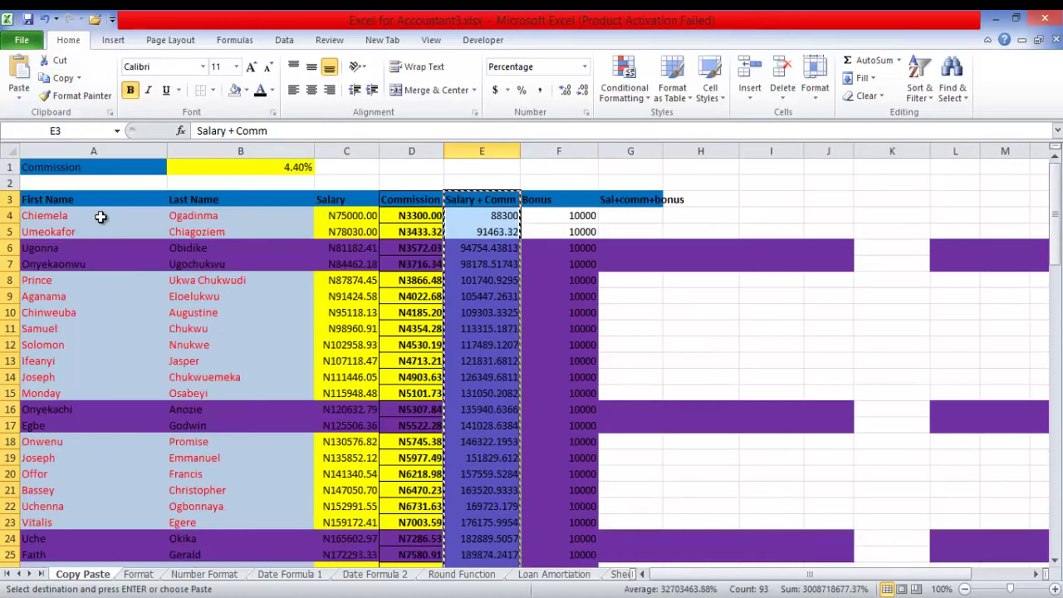
Paste the copied column at I3 with a regular paste, and repeat the paste as values only.
key(Right)
key(Right)
key(Right)
key(Right)
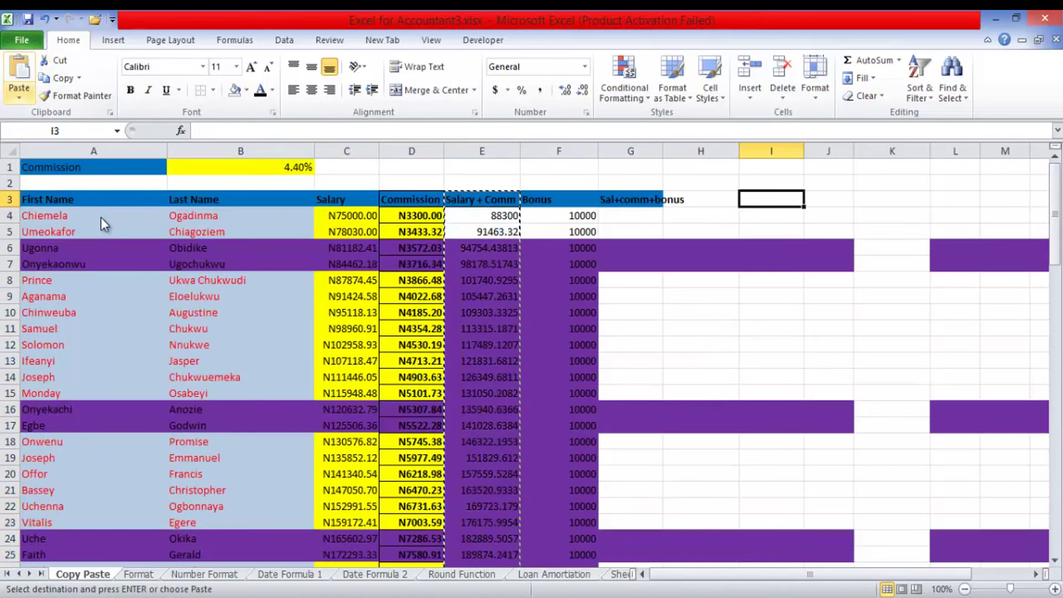
click(19, 97)
key(p)
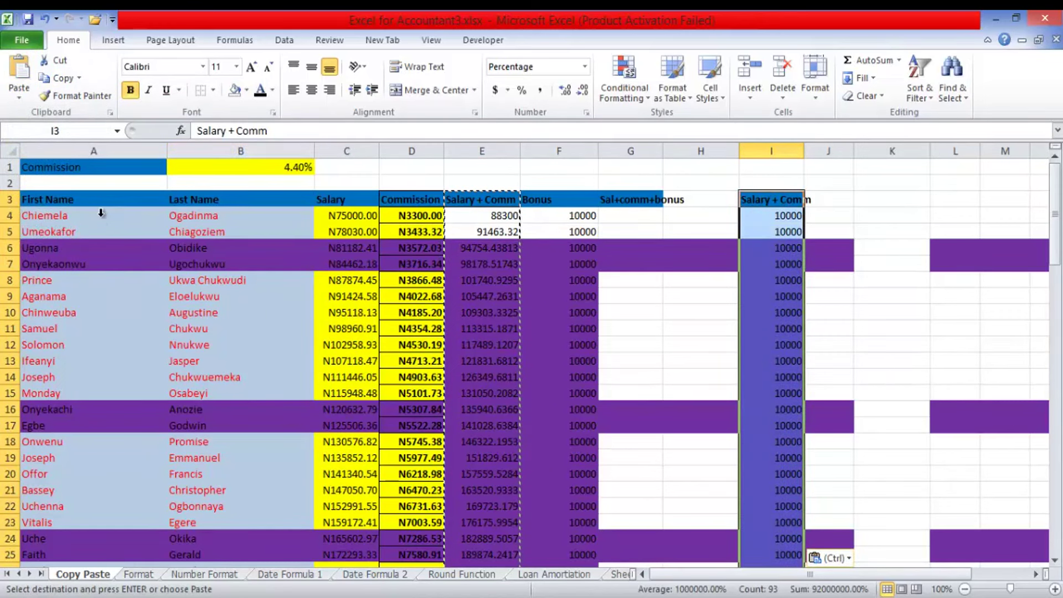
click(19, 97)
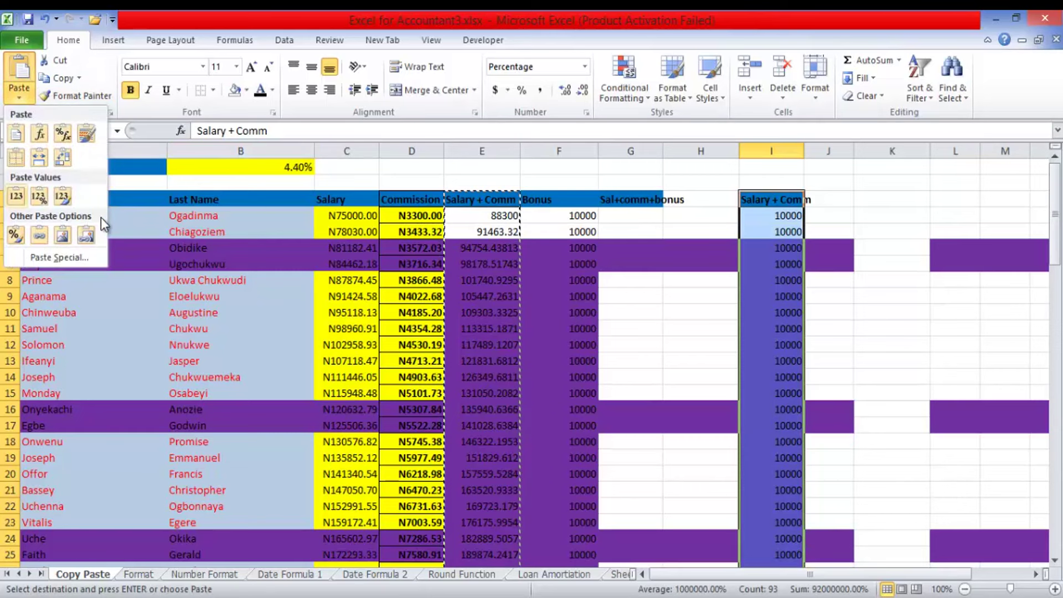
key(v)
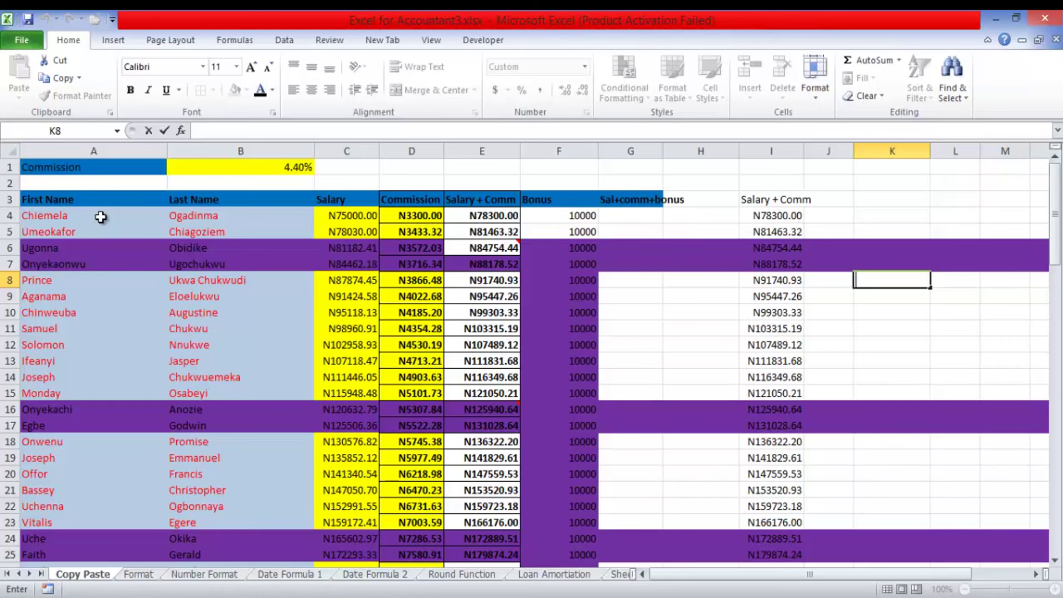
Copy the Salary column with its header, C3:C95.
key(ctrl+Home)
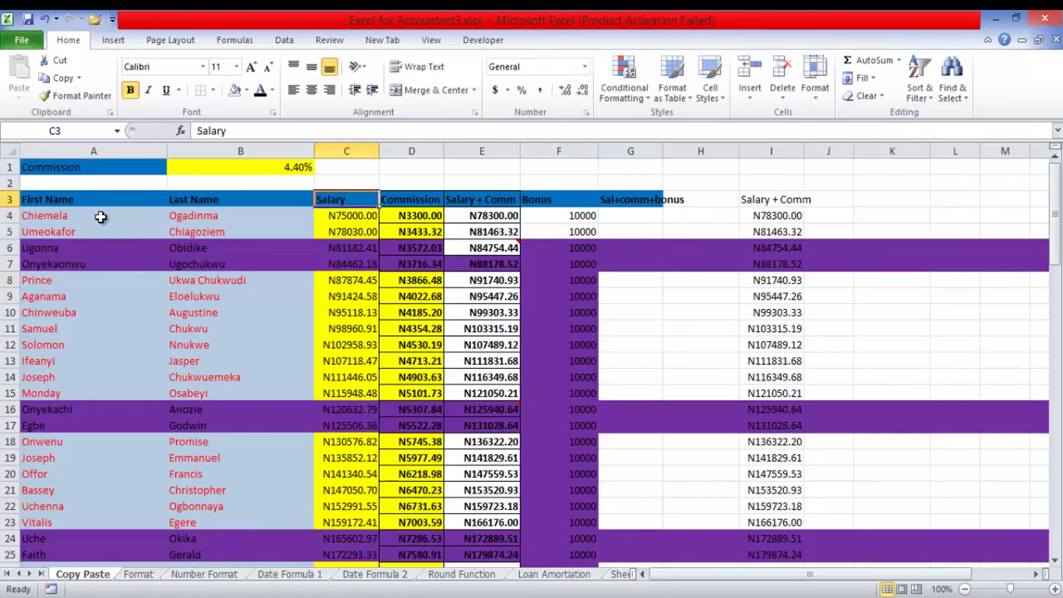
key(ctrl+shift+Down)
key(ctrl+c)
key(ctrl+BackSpace)
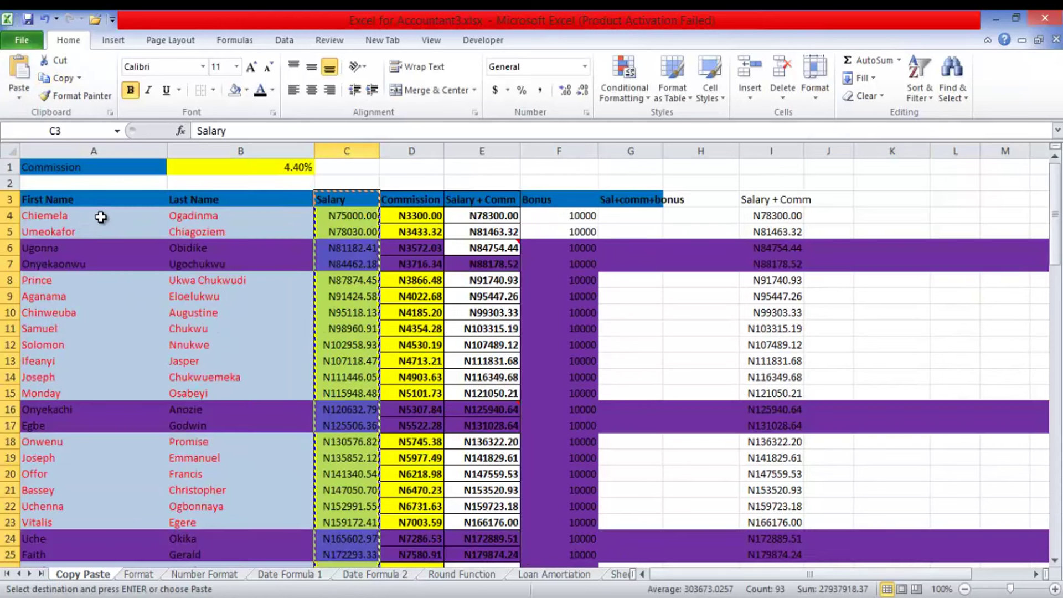
Paste the copied Salary column with its formatting at K3.
key(Right)
key(Right)
key(Right)
key(Right)
key(Right)
key(Right)
key(Right)
key(Right)
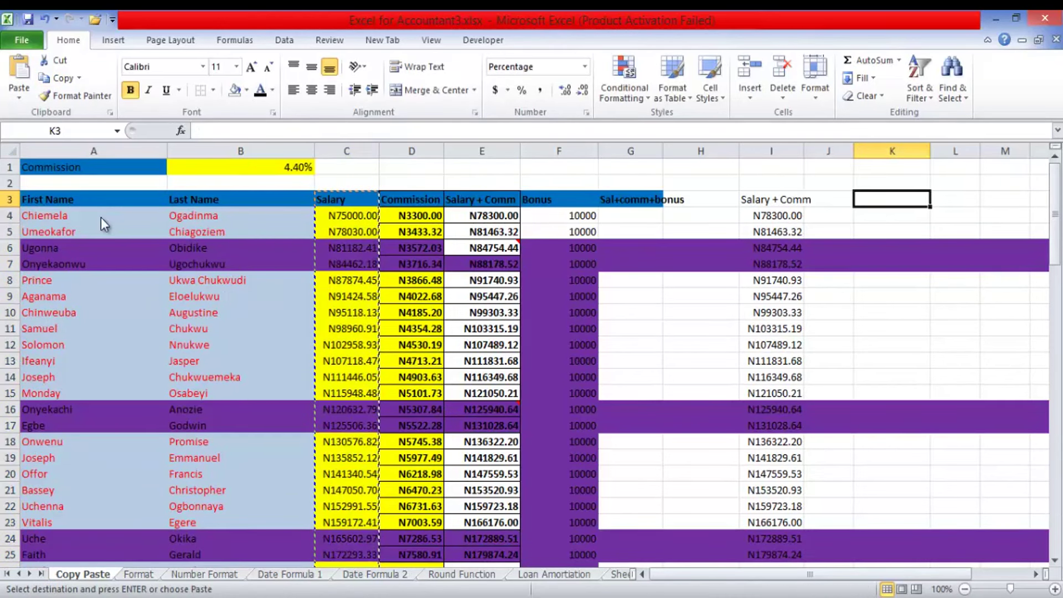
key(alt+h)
key(v)
key(Down)
key(Down)
key(Down)
key(Up)
key(Up)
key(Return)
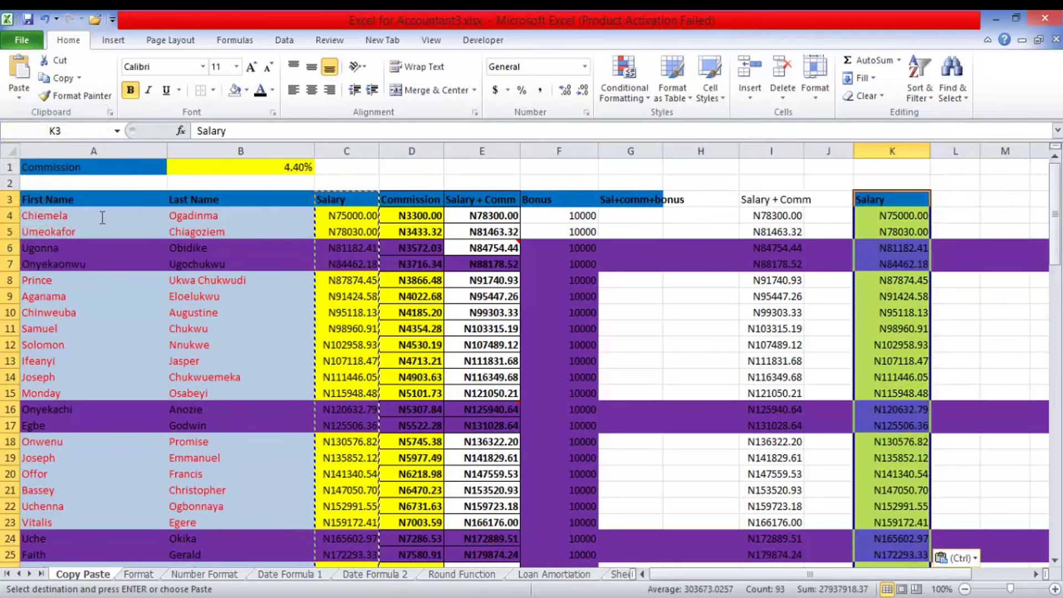
End copy mode so the Salary column is no longer marked as the copy source.
key(Right)
key(Down)
key(Down)
key(Down)
key(Down)
key(Down)
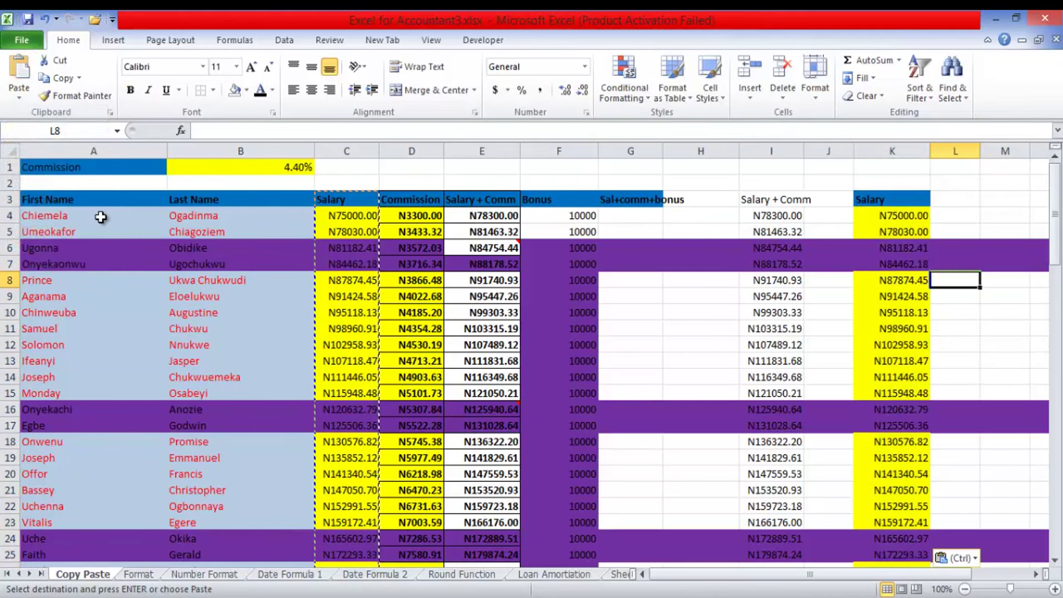
key(Right)
key(Up)
key(Up)
key(Up)
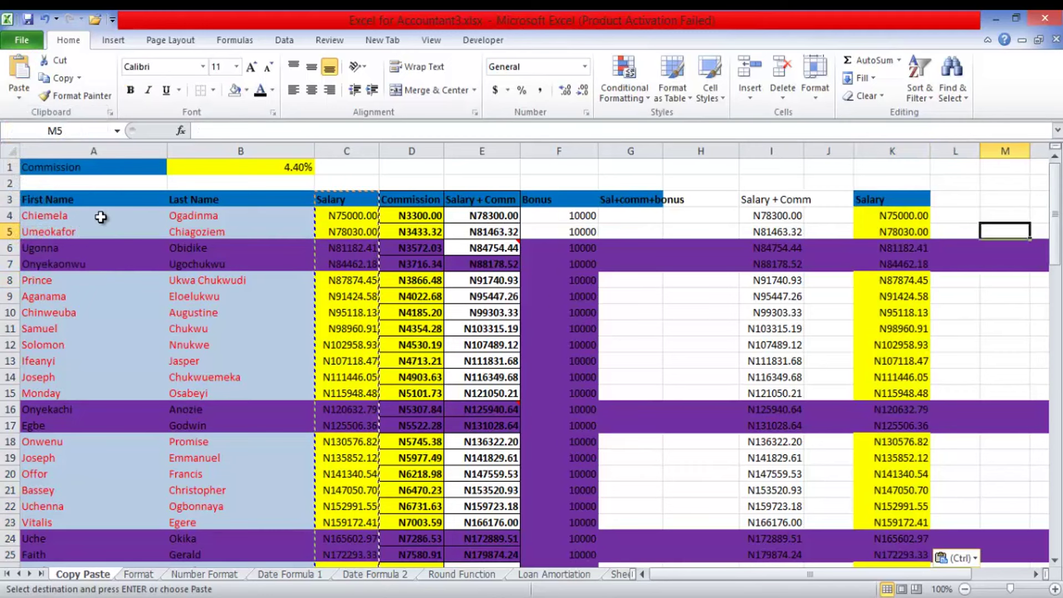
key(BackSpace)
key(Escape)
key(Up)
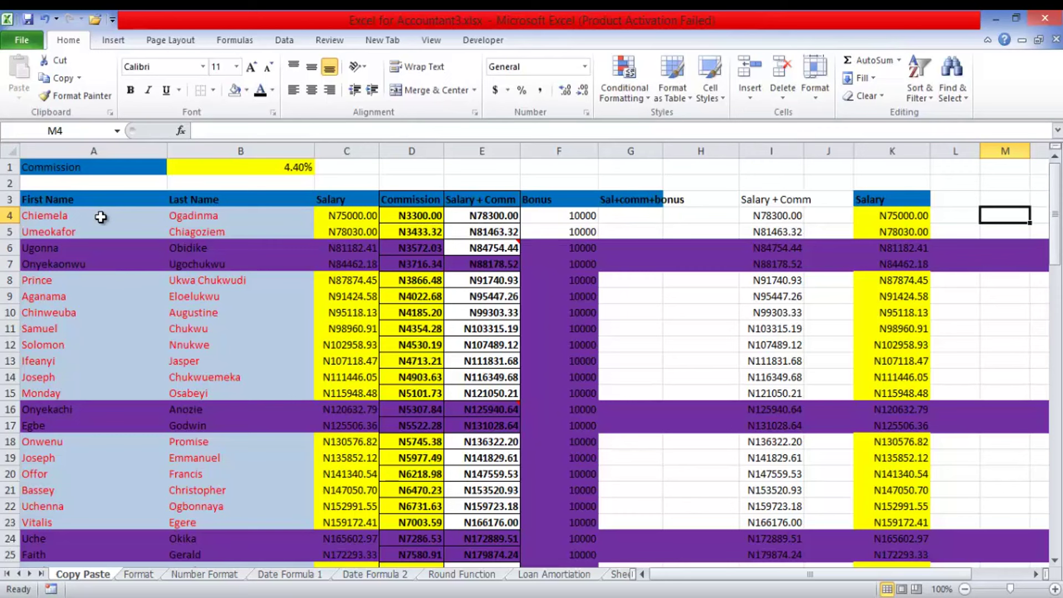
Delete the pasted Salary + Comm values in I3:I95, including the header.
key(Left)
key(Left)
key(Left)
key(Left)
key(Up)
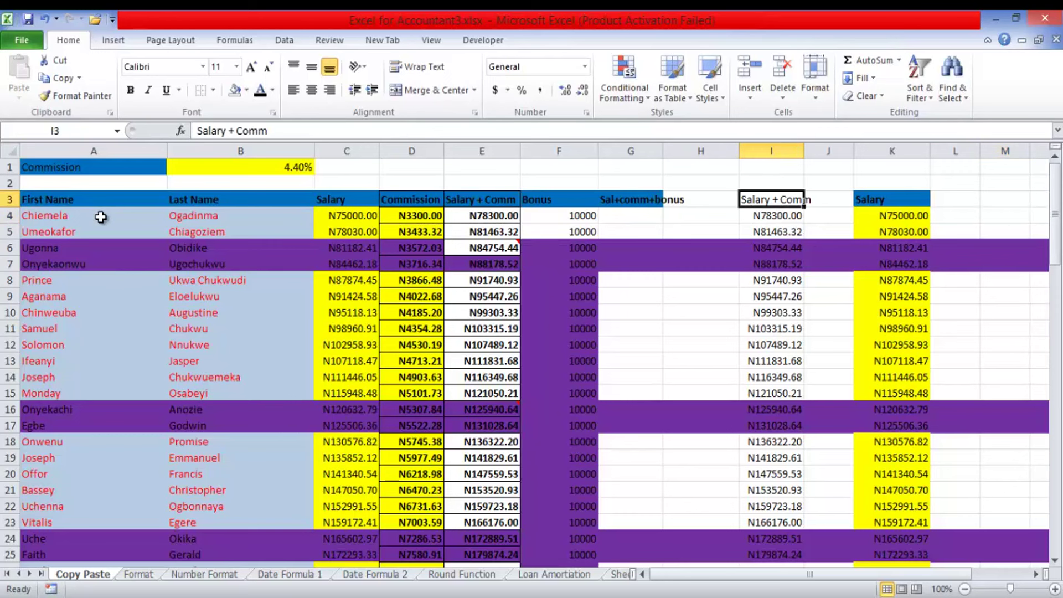
key(ctrl+shift+Down)
key(Delete)
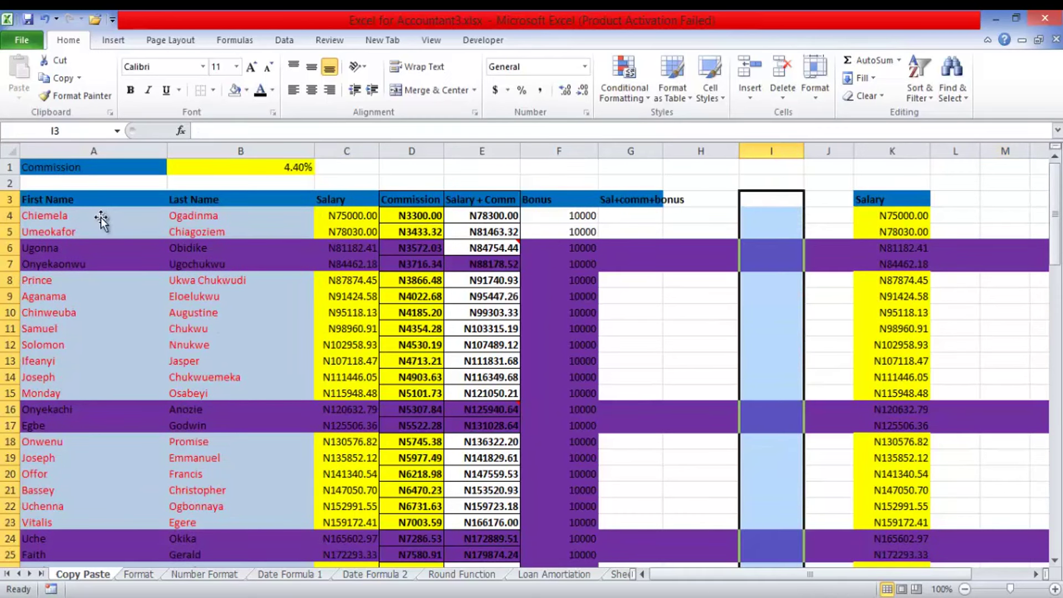
Remove the fill colour from the cleared cells I3:I95.
key(alt)
key(h)
key(h)
key(n)
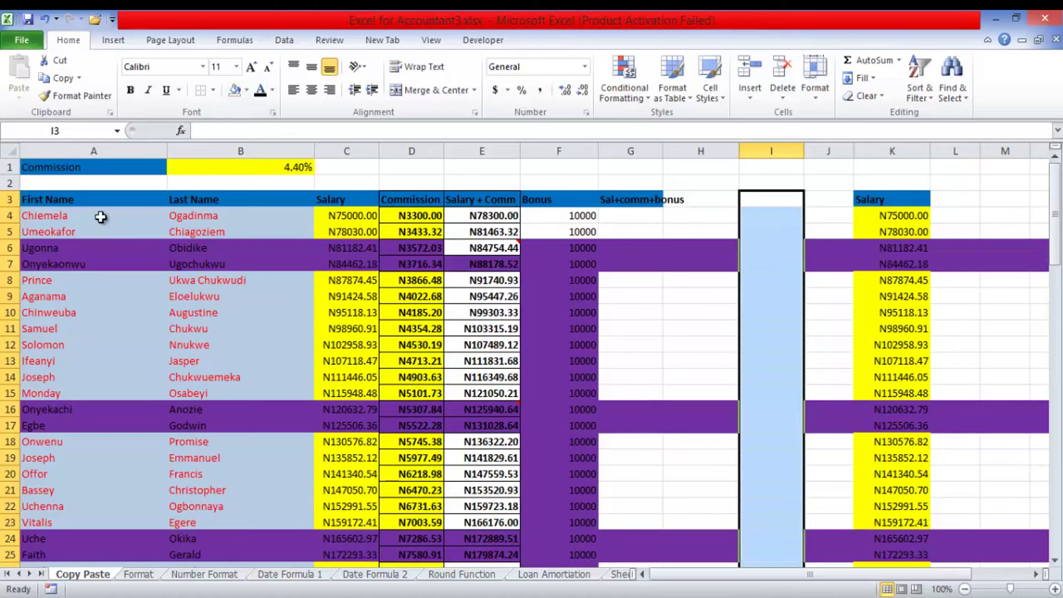
key(Right)
key(Right)
key(Right)
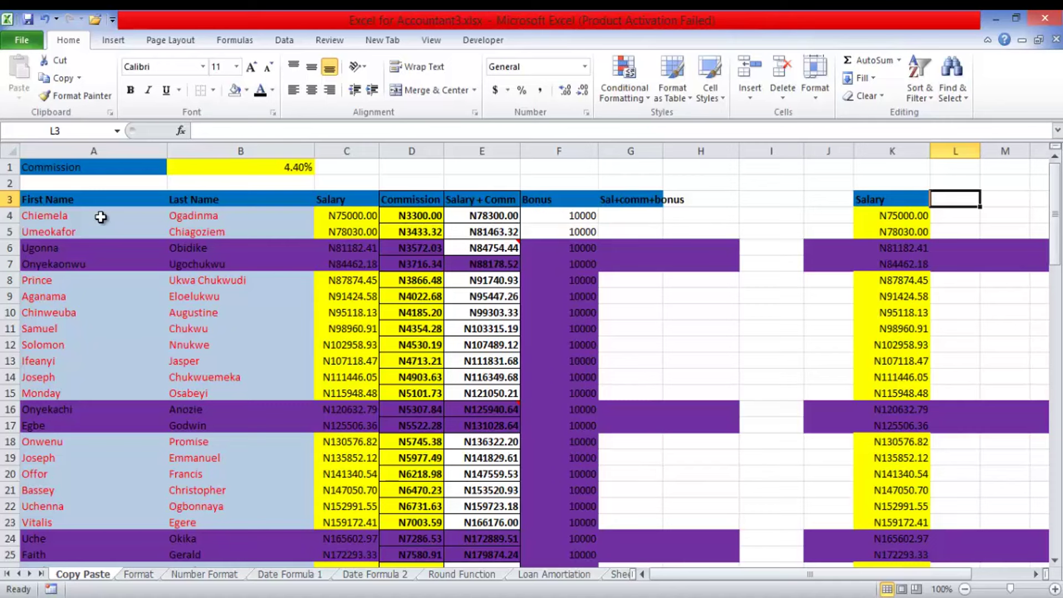
Copy the commission rate in B1 and multiply the salaries in K4:K95 by it using Paste Special Multiply.
click(240, 167)
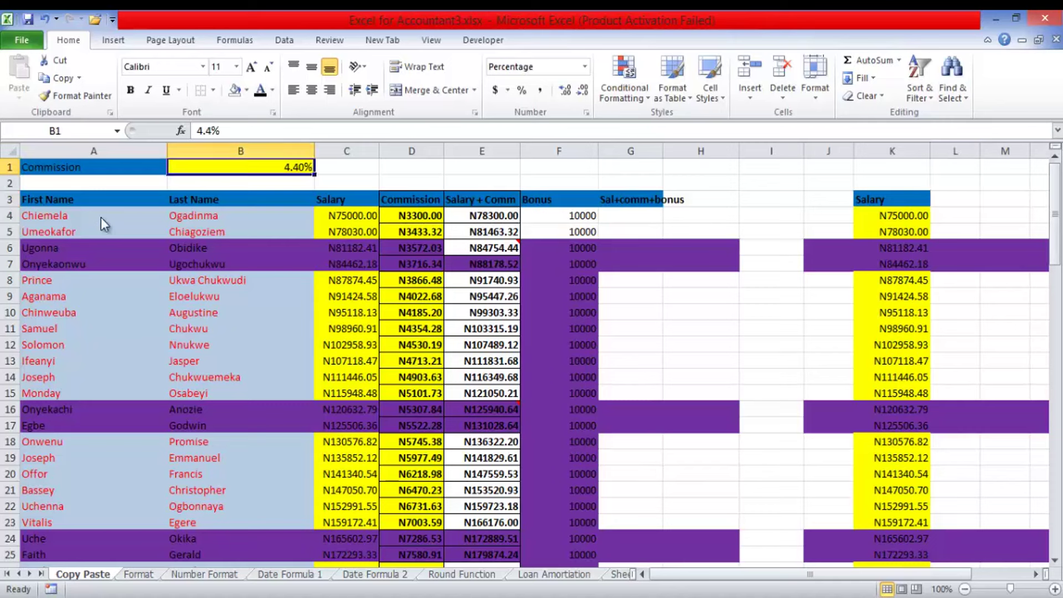
click(62, 78)
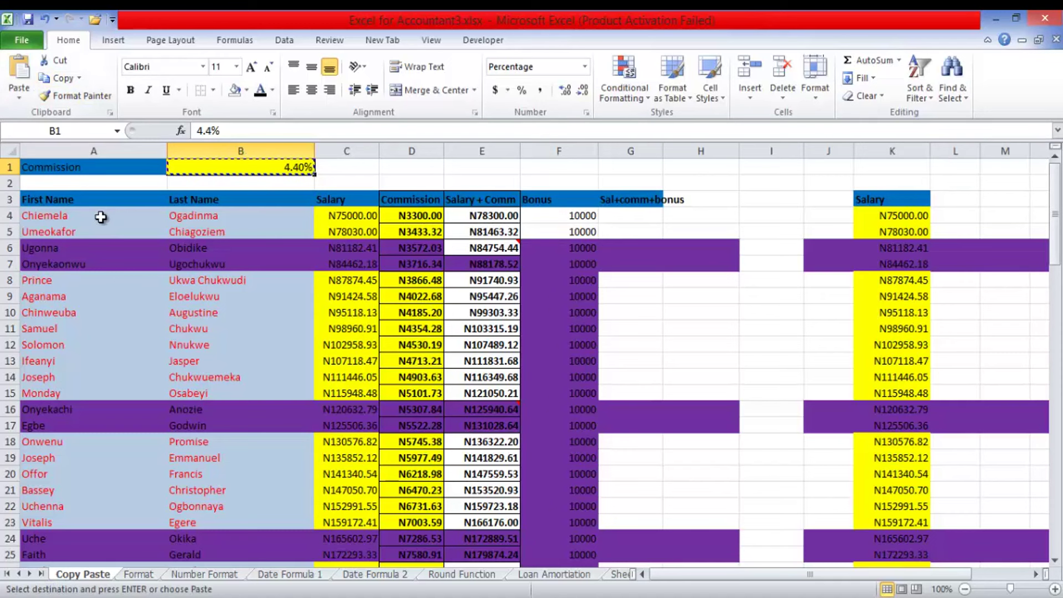
click(892, 216)
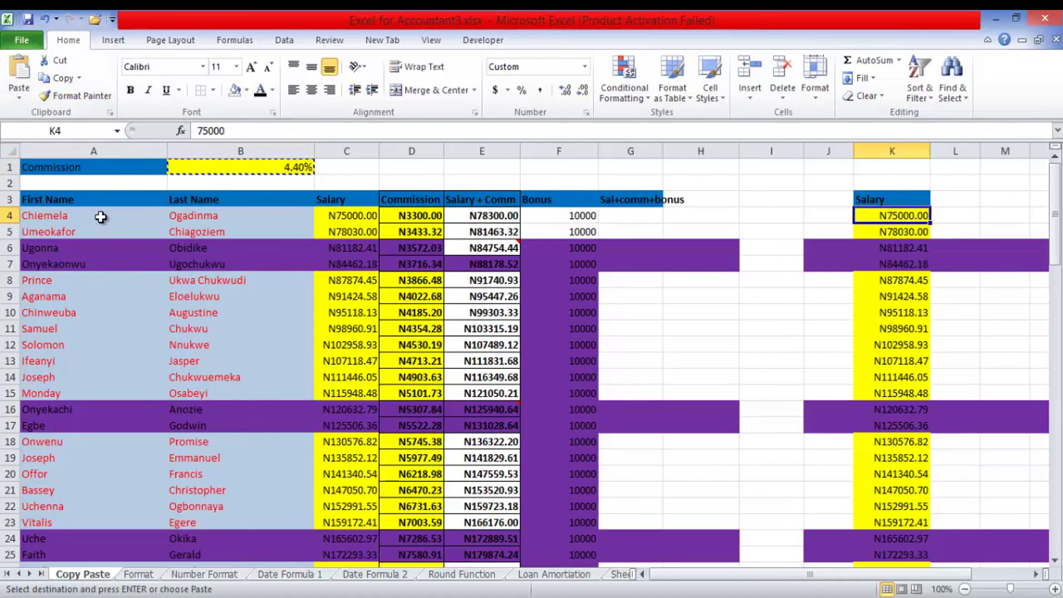
key(ctrl+shift+Down)
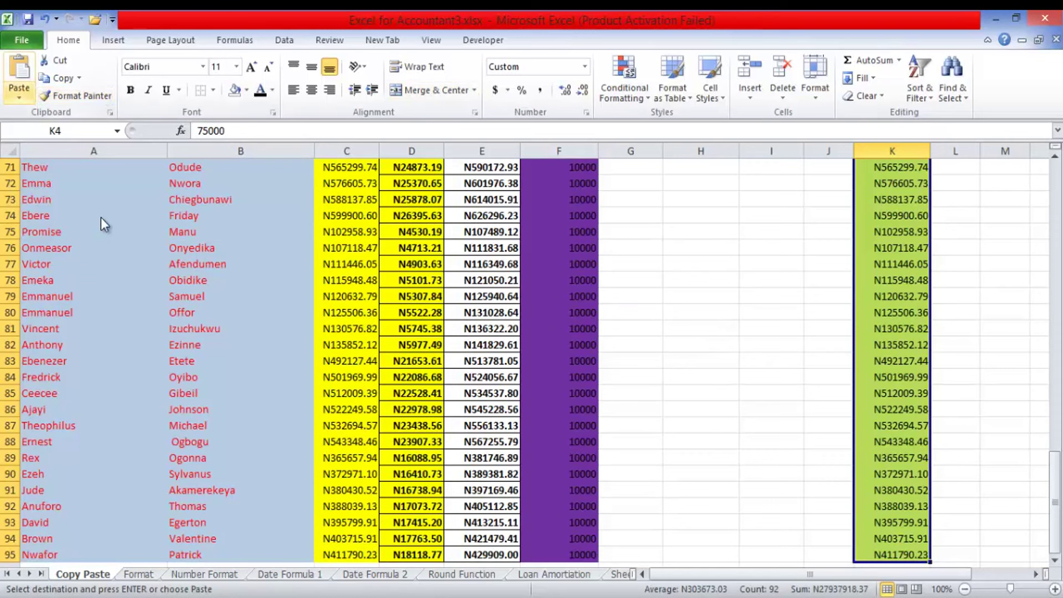
click(19, 93)
click(60, 257)
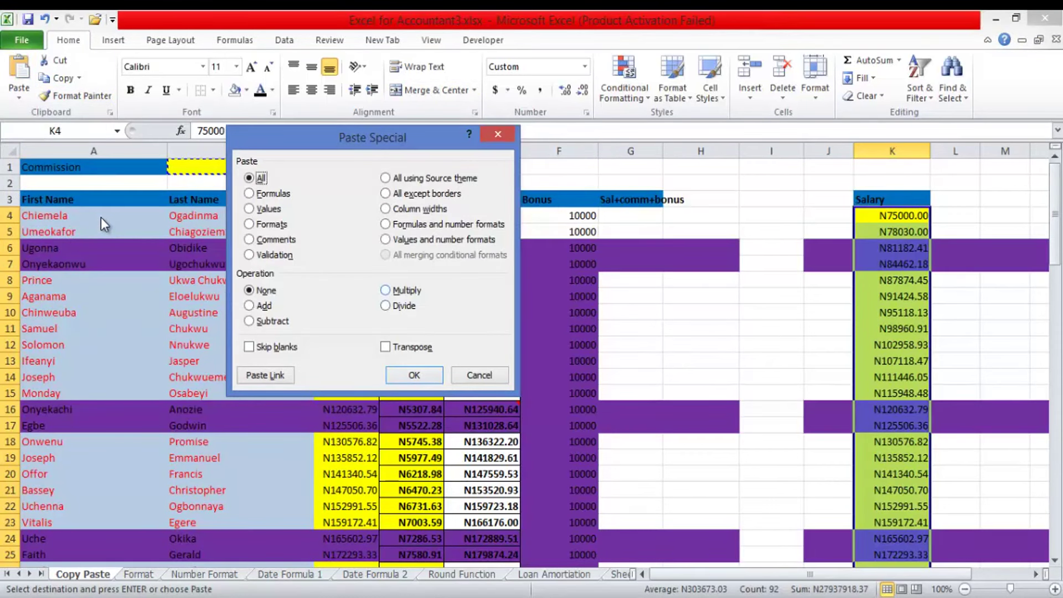
click(404, 291)
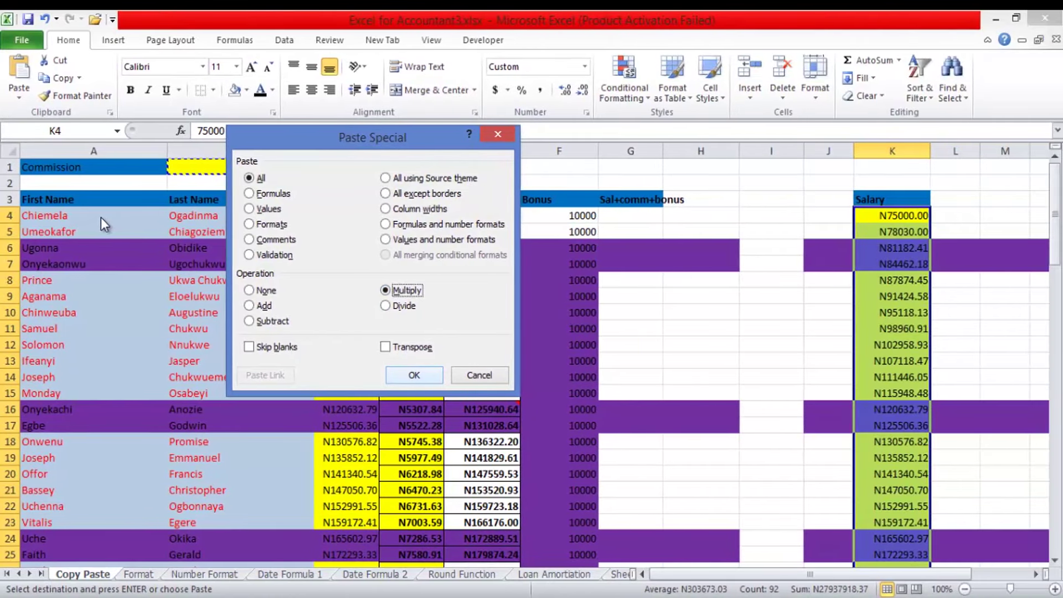
key(Return)
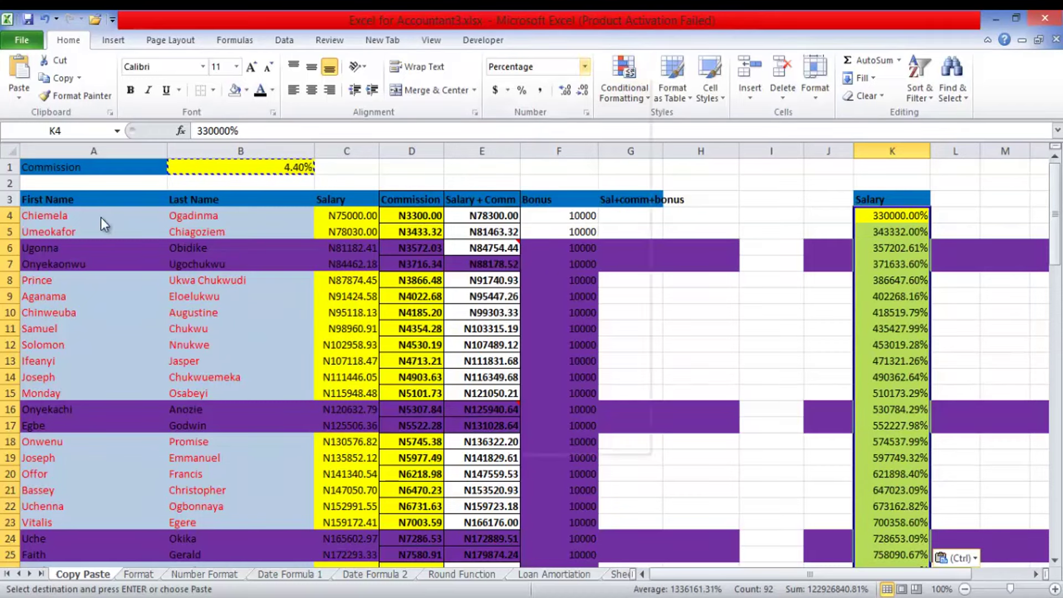
Apply the Number format to the multiplied amounts in K4:K95, and change it to General.
click(584, 66)
click(546, 126)
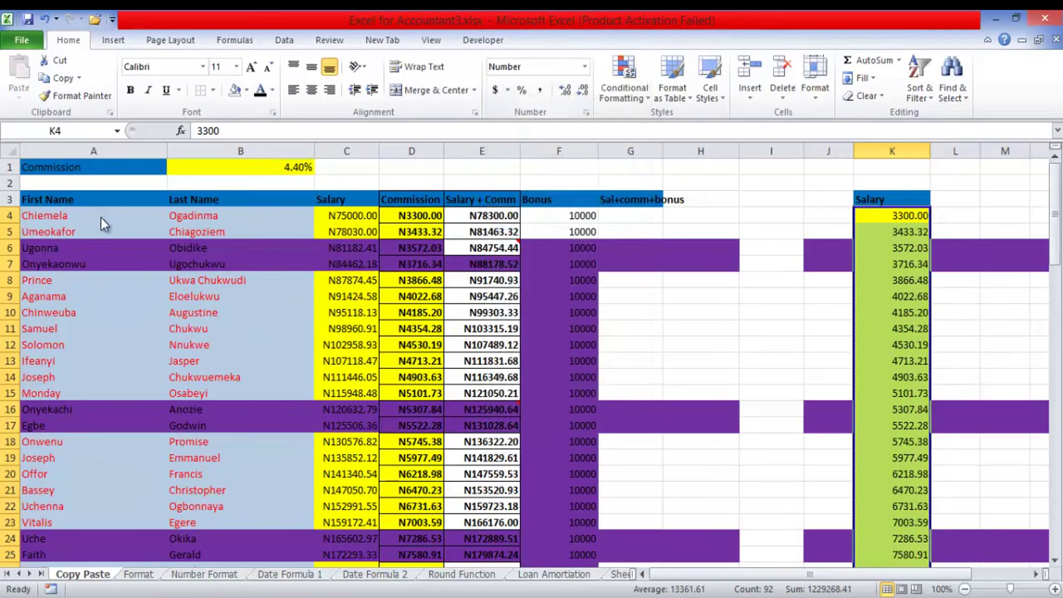
click(585, 67)
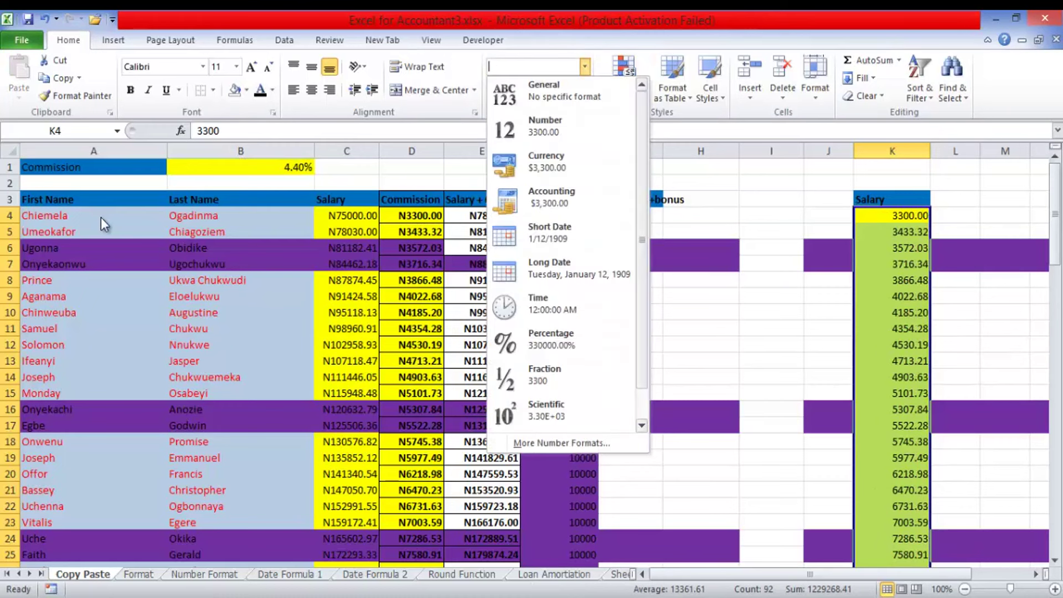
click(545, 91)
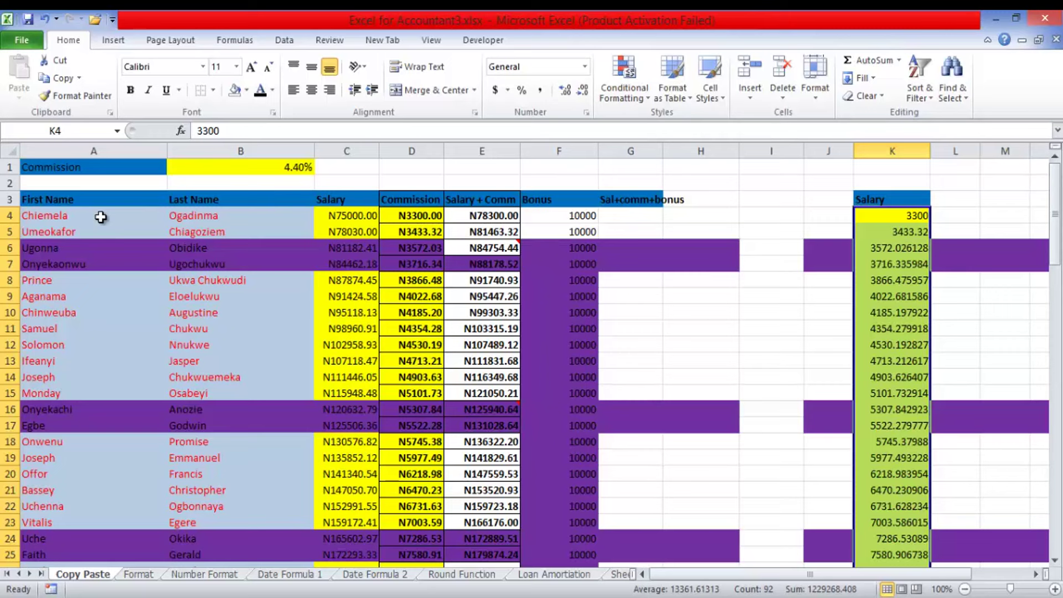
Replace the Salary header in K3 with "C-ommision", removing the extra hyphen from the middle of the word.
key(Up)
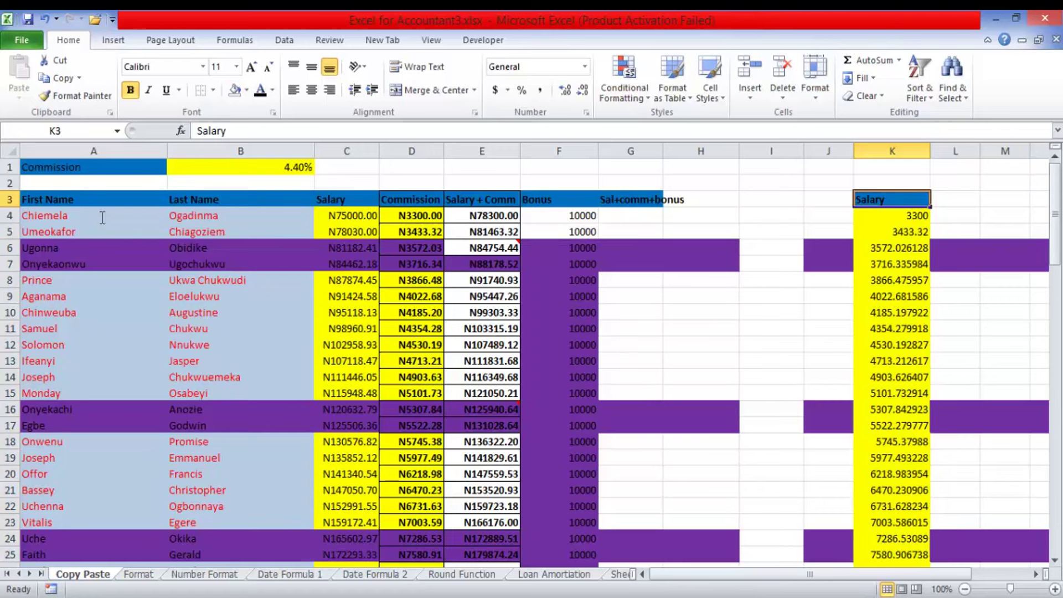
text(C-o)
text(sion)
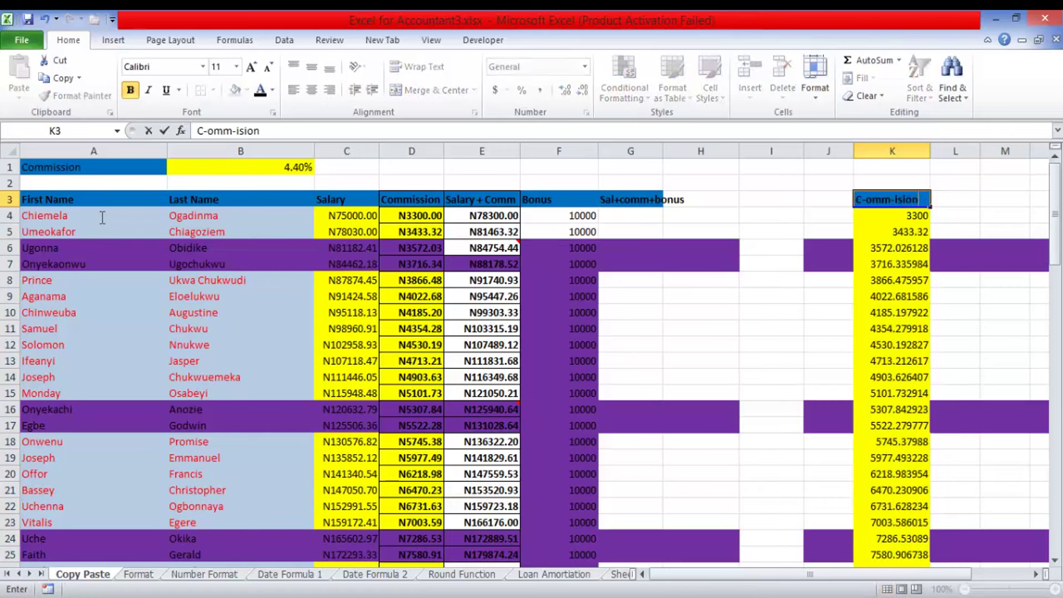
key(F2)
key(Left)
key(Left)
key(Left)
key(Left)
key(Left)
key(BackSpace)
key(Return)
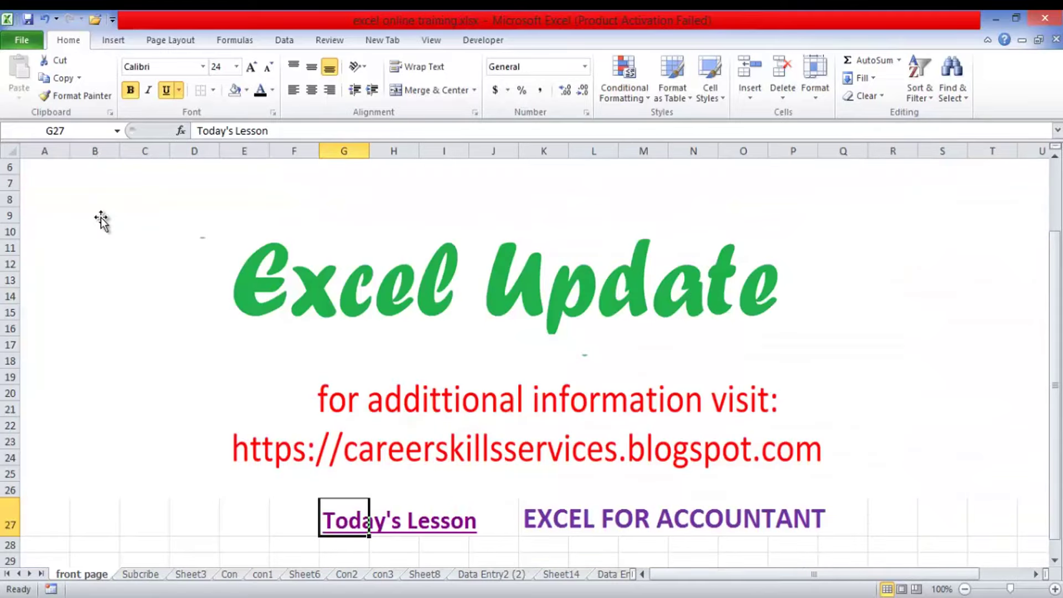
Return to the Excel for Accountant3.xlsx workbook and correct the header in K3 to "Commission".
key(super+7)
key(super+7)
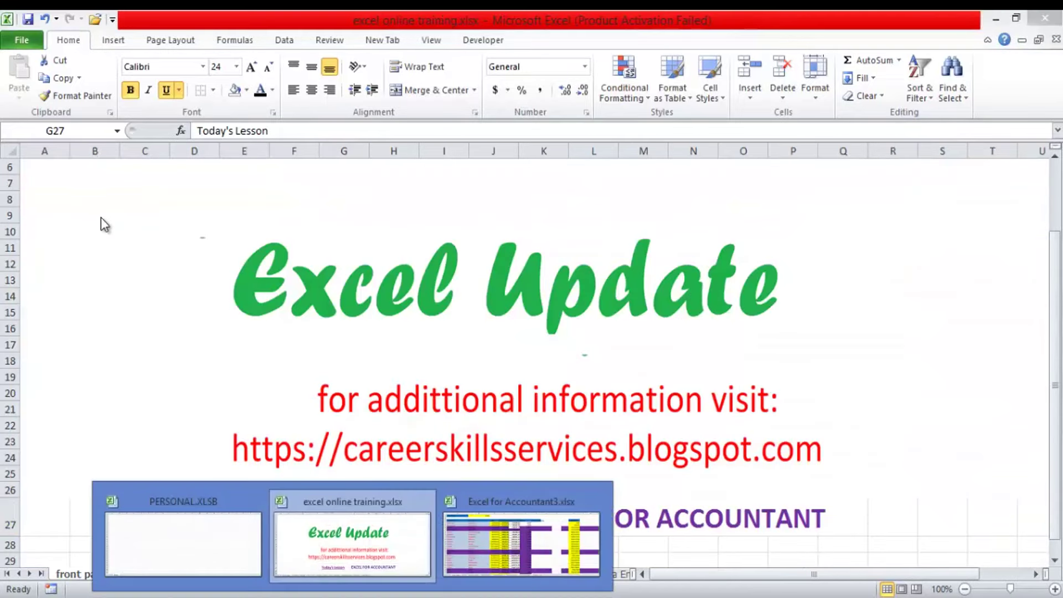
key(Up)
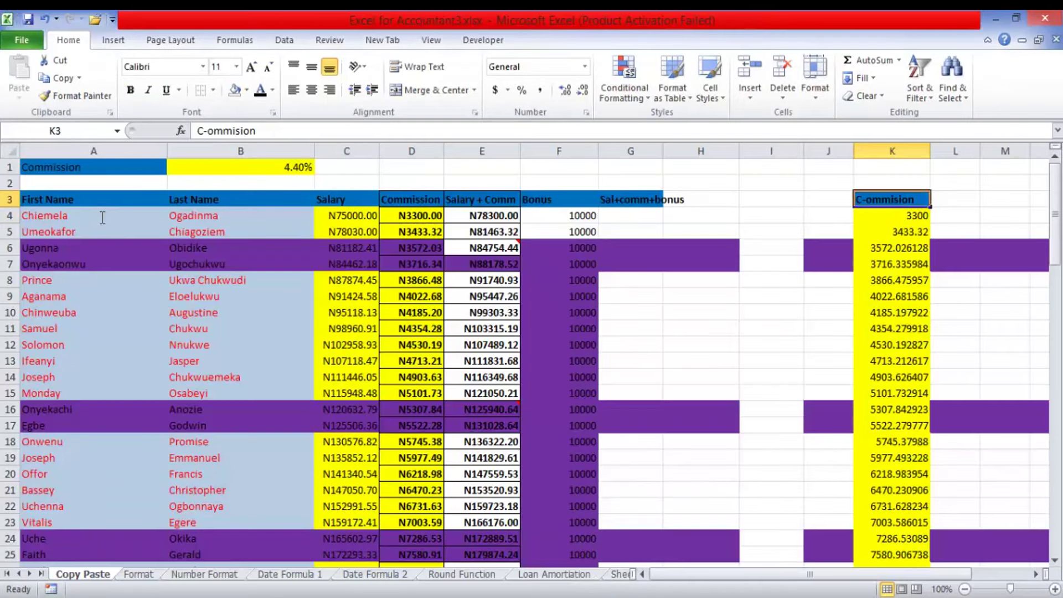
key(F2)
key(Home)
key(Right)
key(Delete)
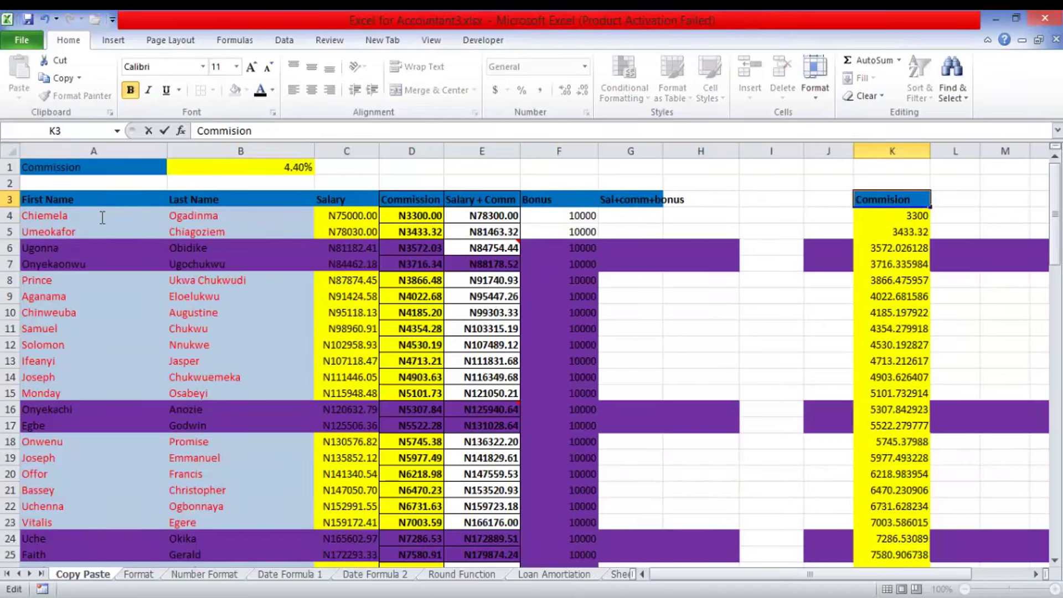
text(s)
key(Return)
Switch from the excel online training.xlsx workbook back to Excel for Accountant3.xlsx.
key(shift)
key(shift)
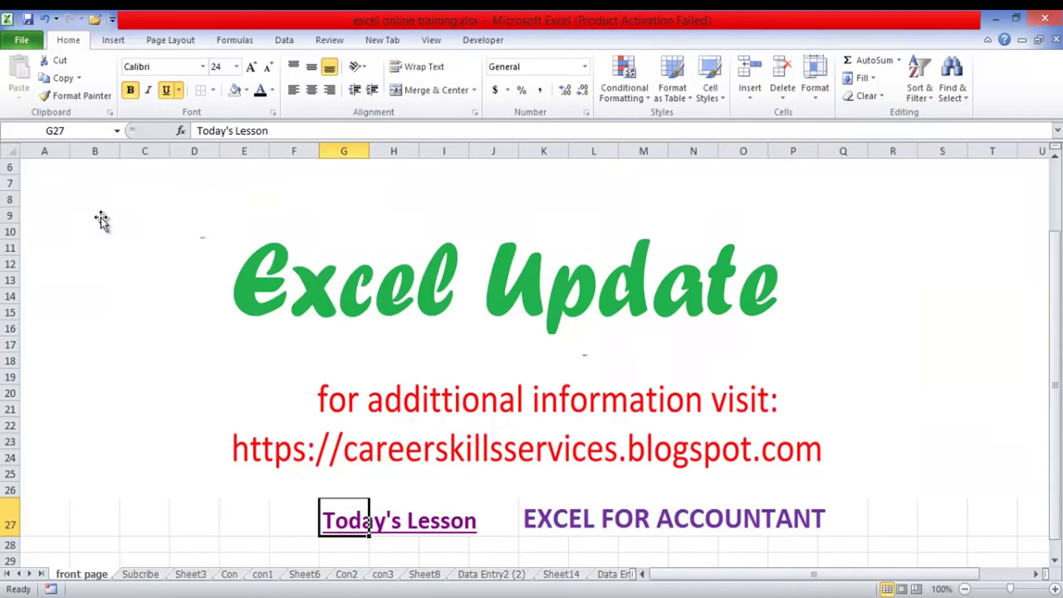
key(alt+Tab)
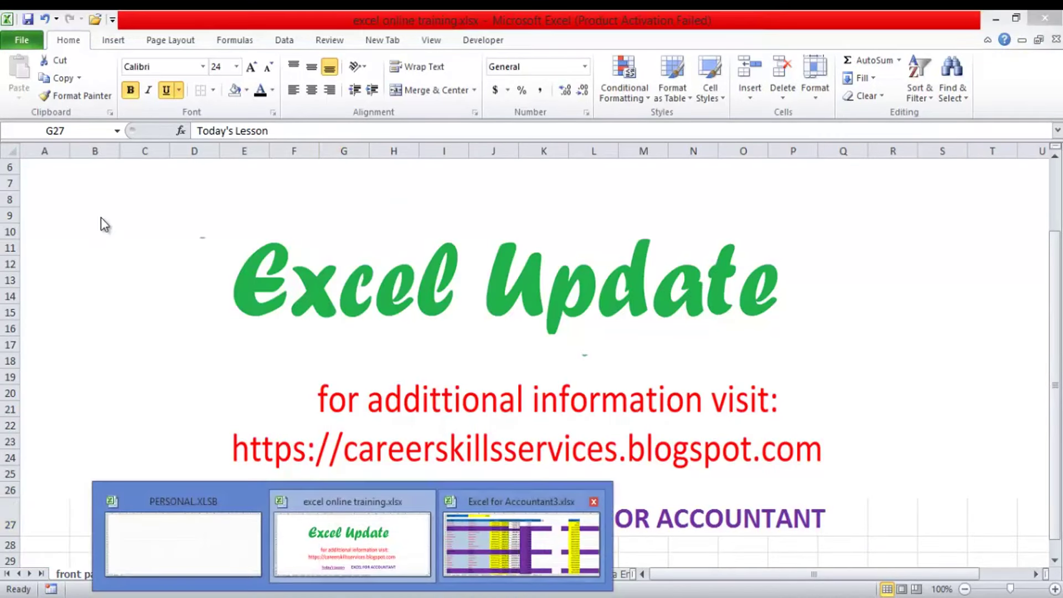
key(Right)
key(Right)
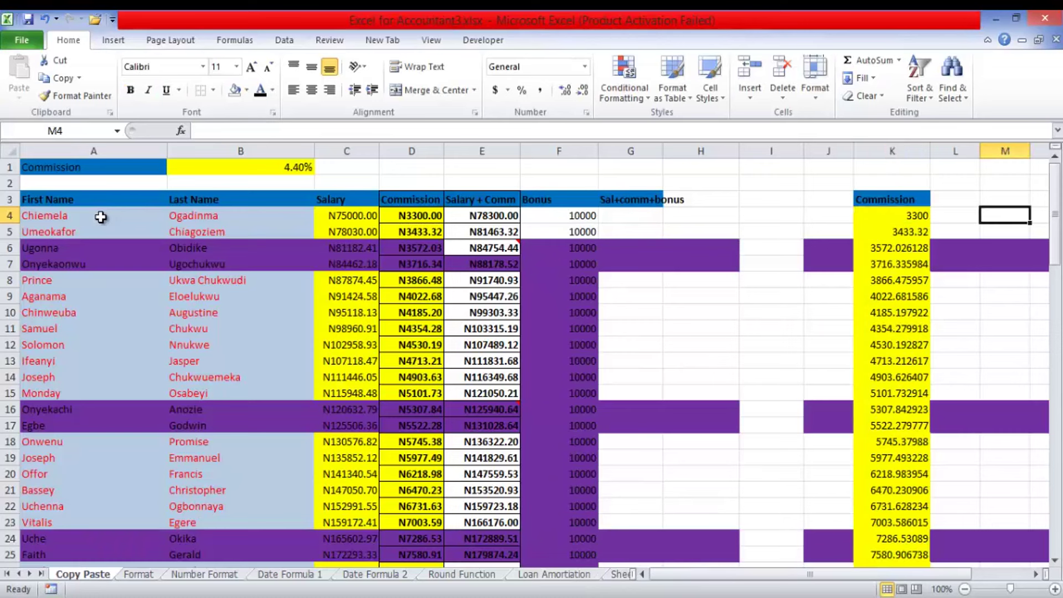
Remove the fill colour and delete the contents of columns J to N from row 3 to the bottom of the sheet.
key(Left)
key(Left)
key(Left)
key(Up)
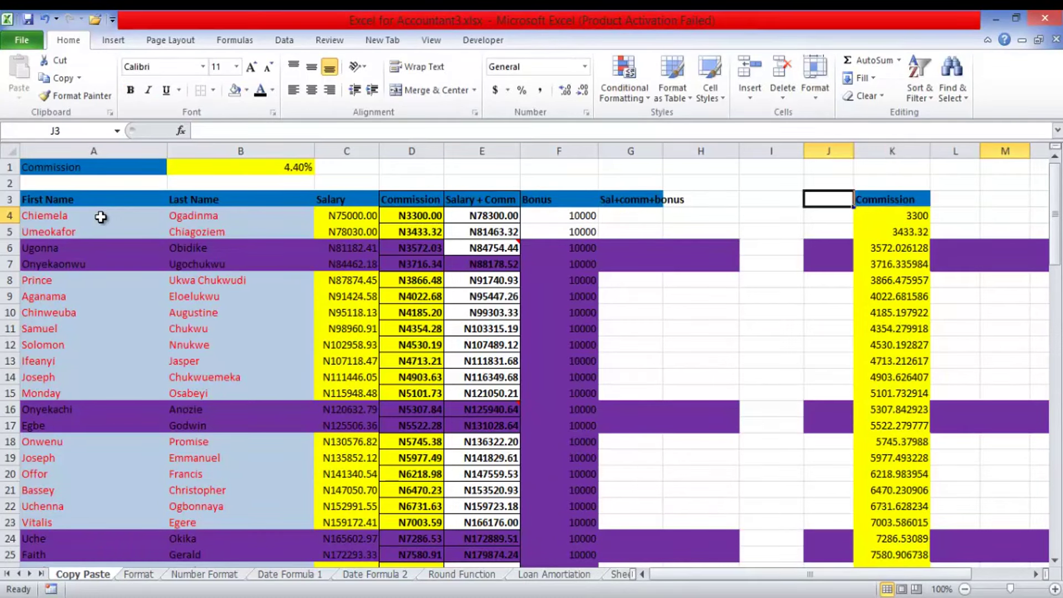
key(shift+Right)
key(shift+Right)
key(shift+Right)
key(shift+Down)
key(shift+Down)
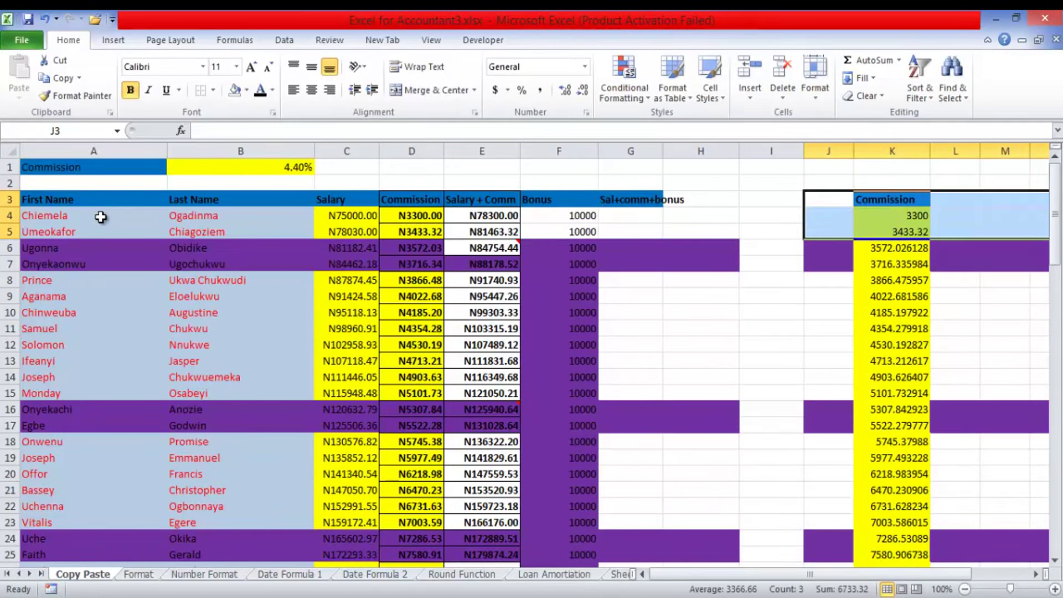
key(ctrl+shift+Down)
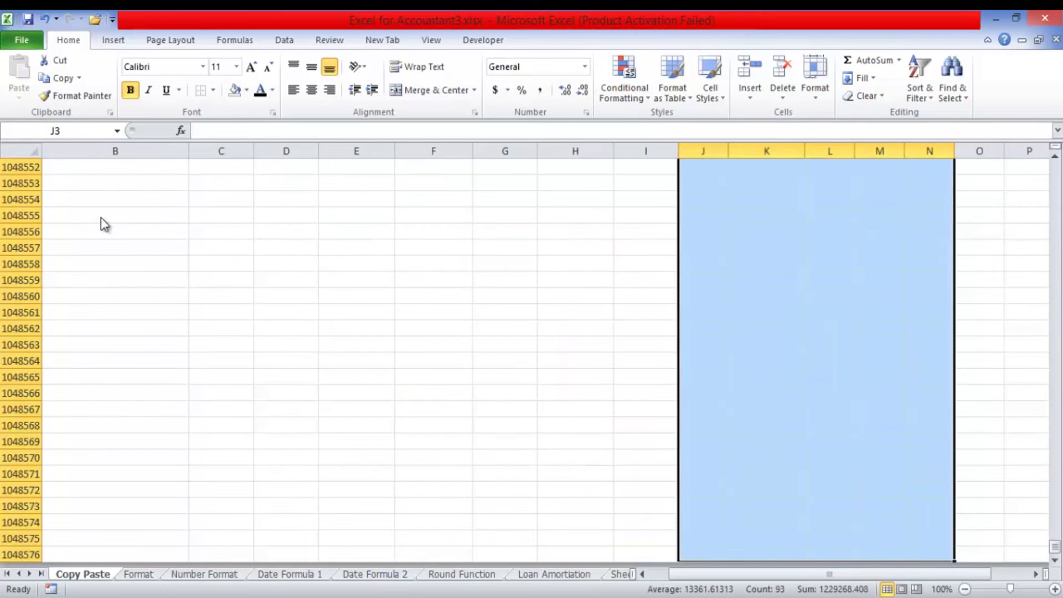
key(ctrl+BackSpace)
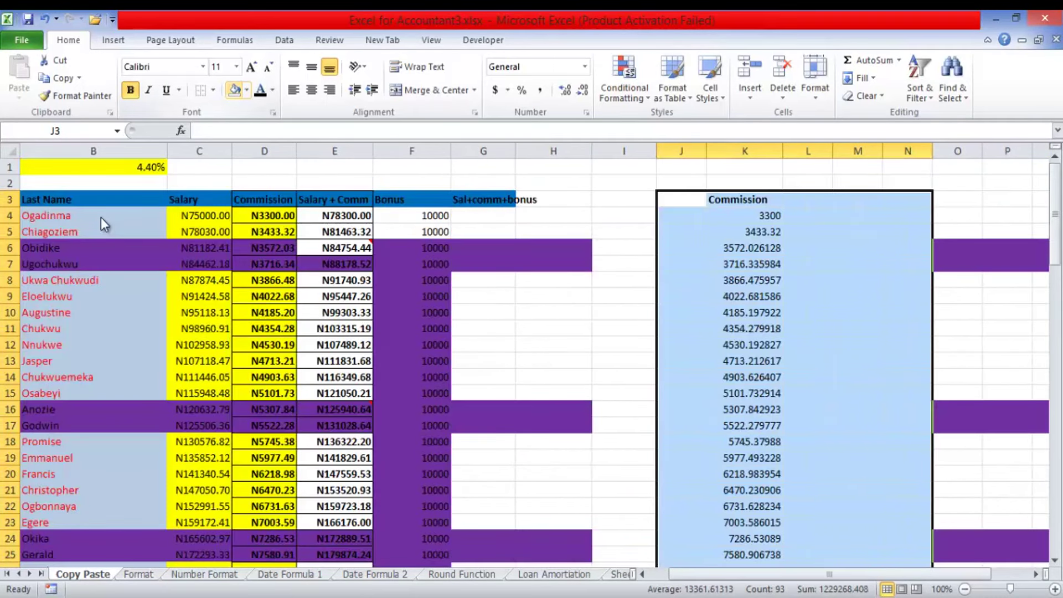
key(Delete)
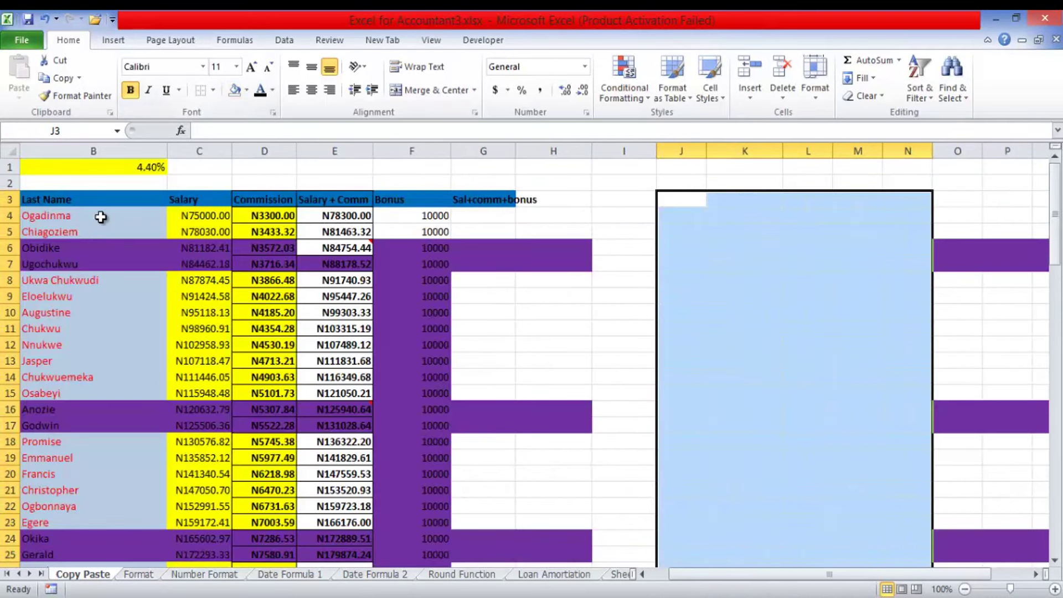
Undo the practice edits in columns J to N and the Sal+comm+bonus header entered in G3.
click(807, 296)
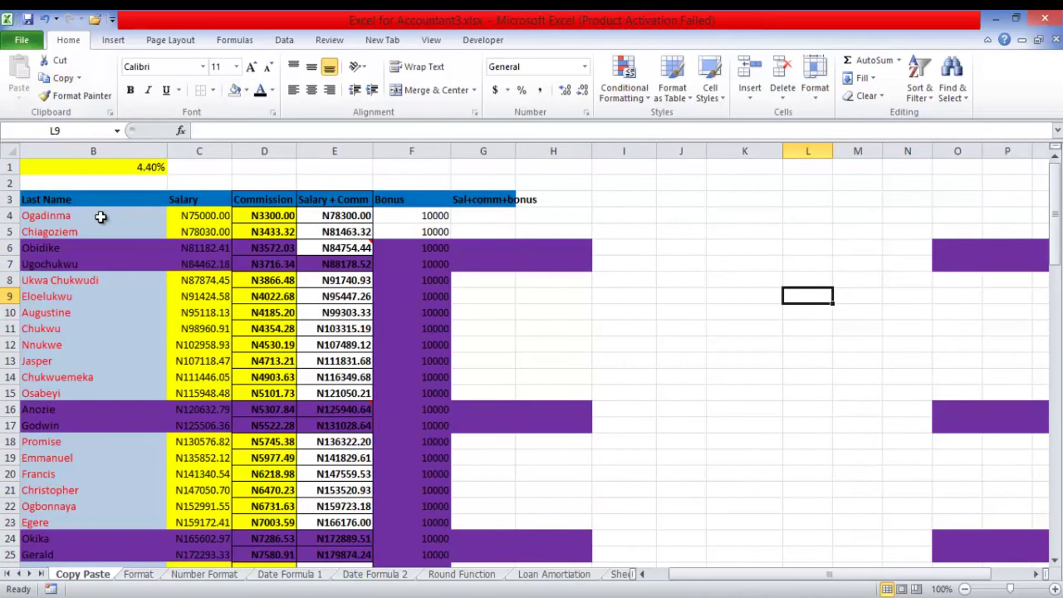
click(412, 264)
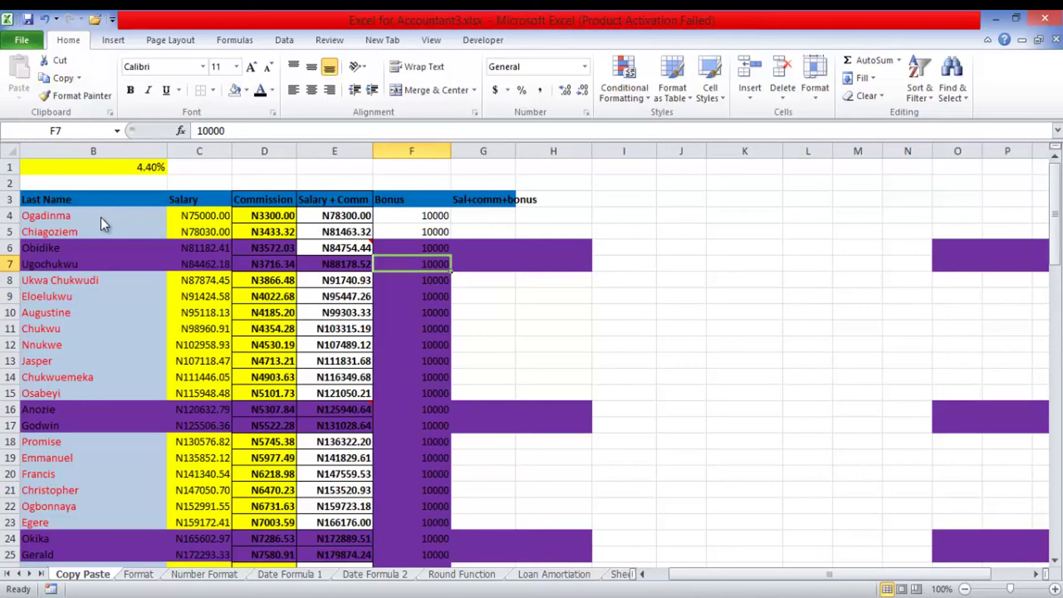
click(45, 19)
click(44, 19)
click(45, 19)
click(44, 20)
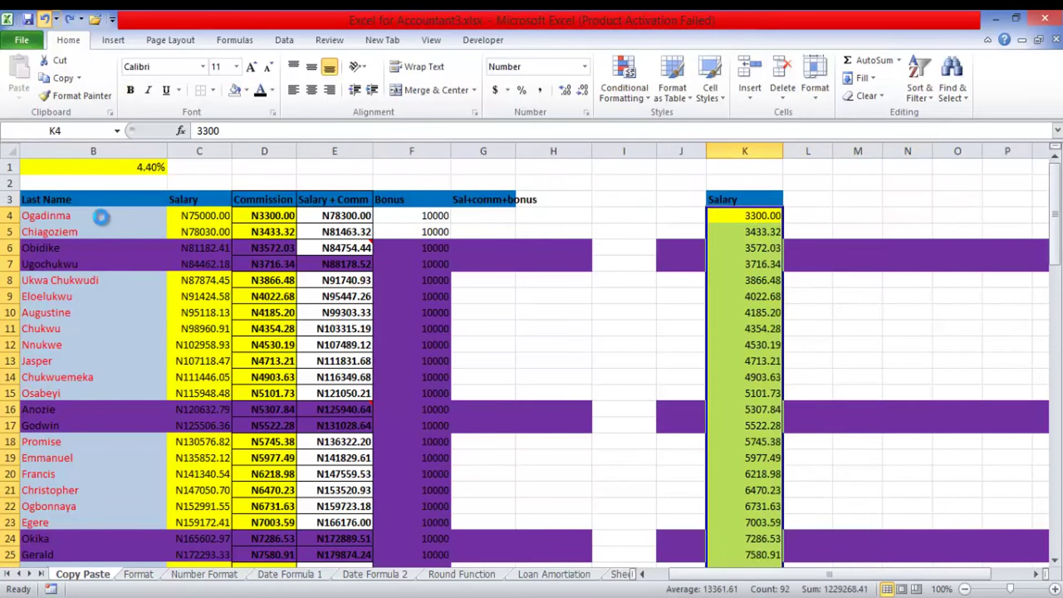
click(45, 19)
click(45, 20)
click(45, 19)
click(44, 19)
click(45, 19)
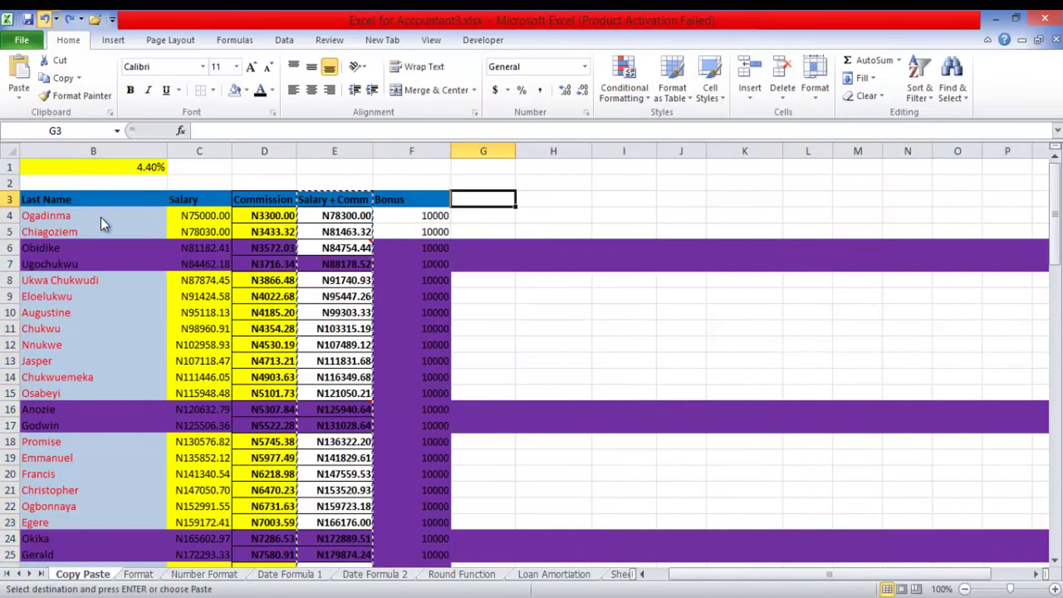
click(45, 19)
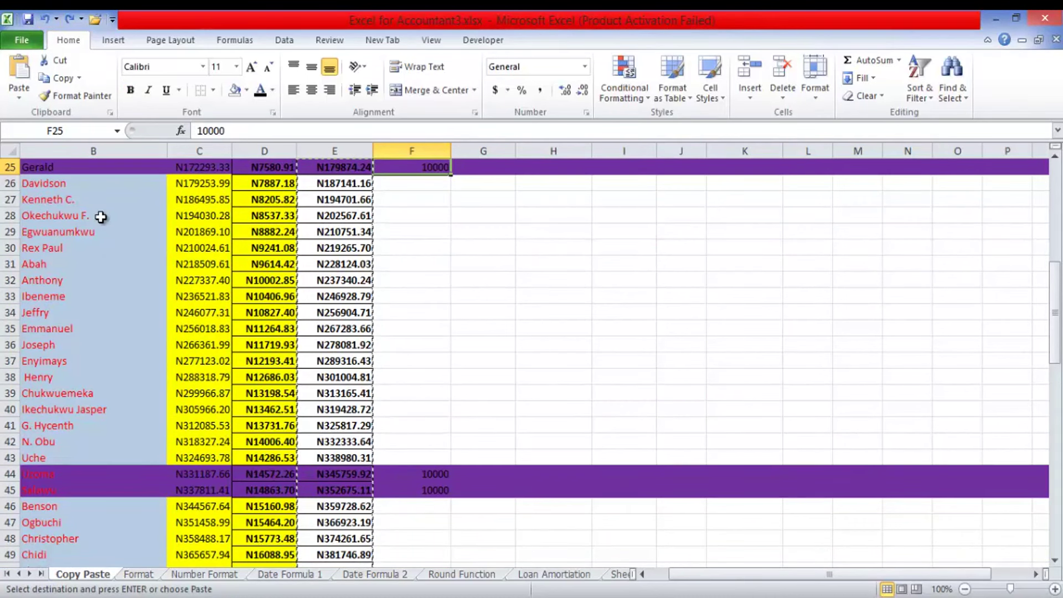
Copy E16 and paste only its comment onto B16 in the Last Name column.
double_click(807, 392)
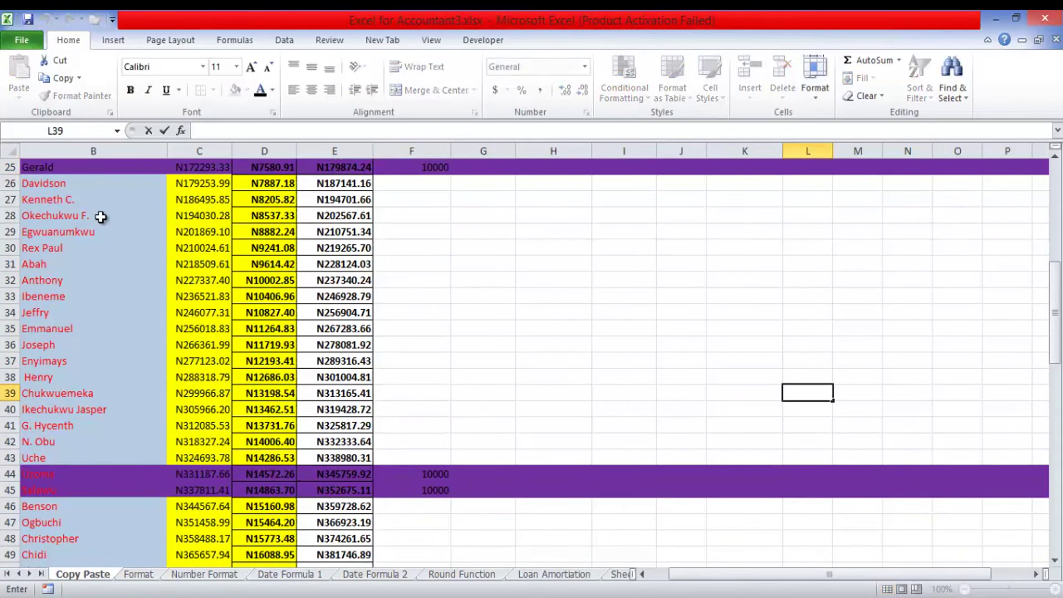
click(807, 426)
click(807, 458)
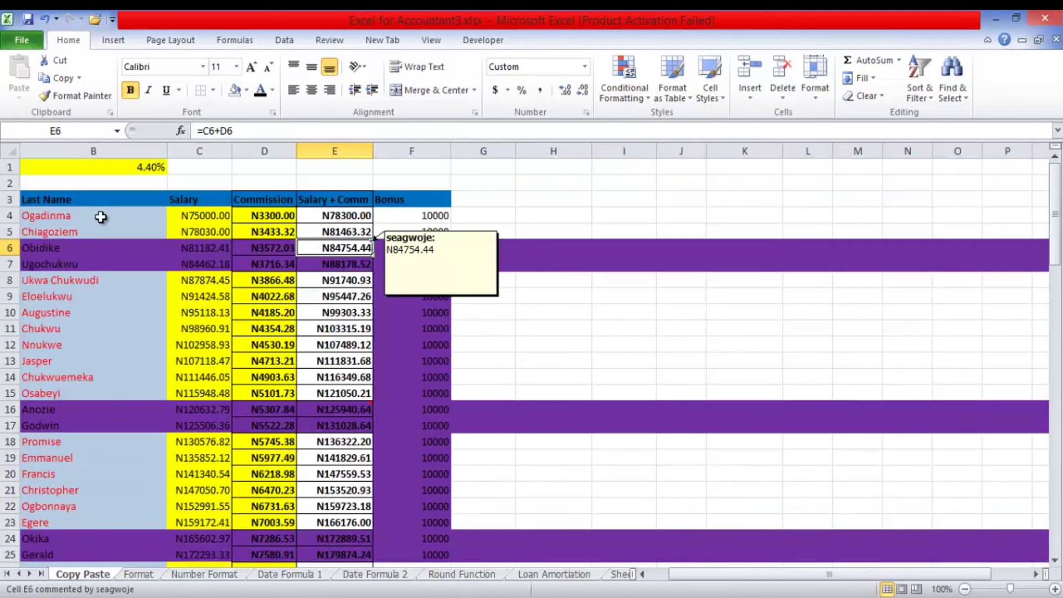
key(ctrl+minus)
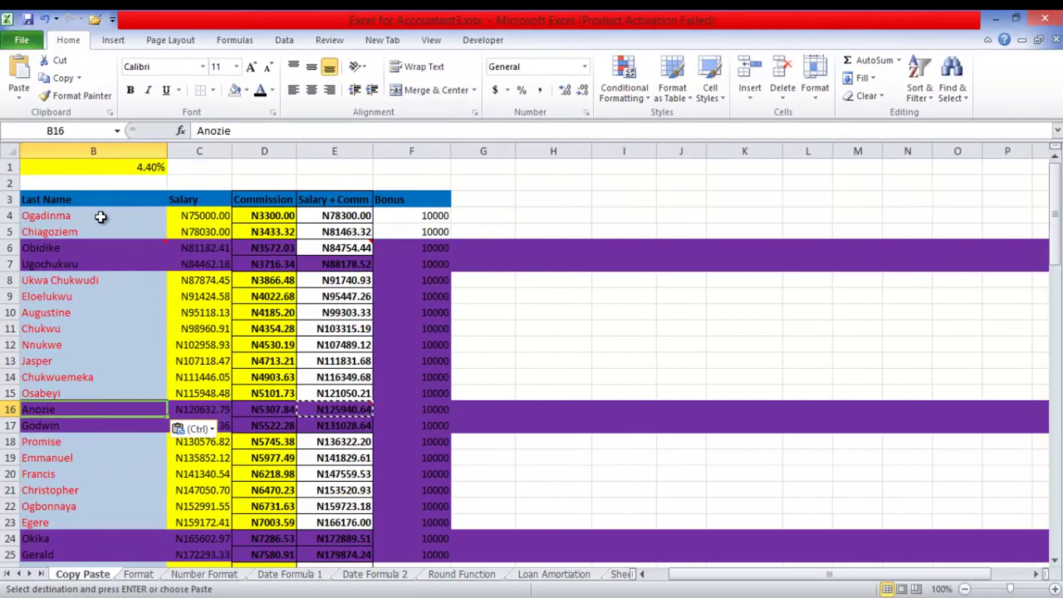
Delete the bonuses and remove the purple fill in F8:F15, and delete the bonuses in F4:F5.
drag(412, 280, 412, 393)
key(Delete)
key(F8)
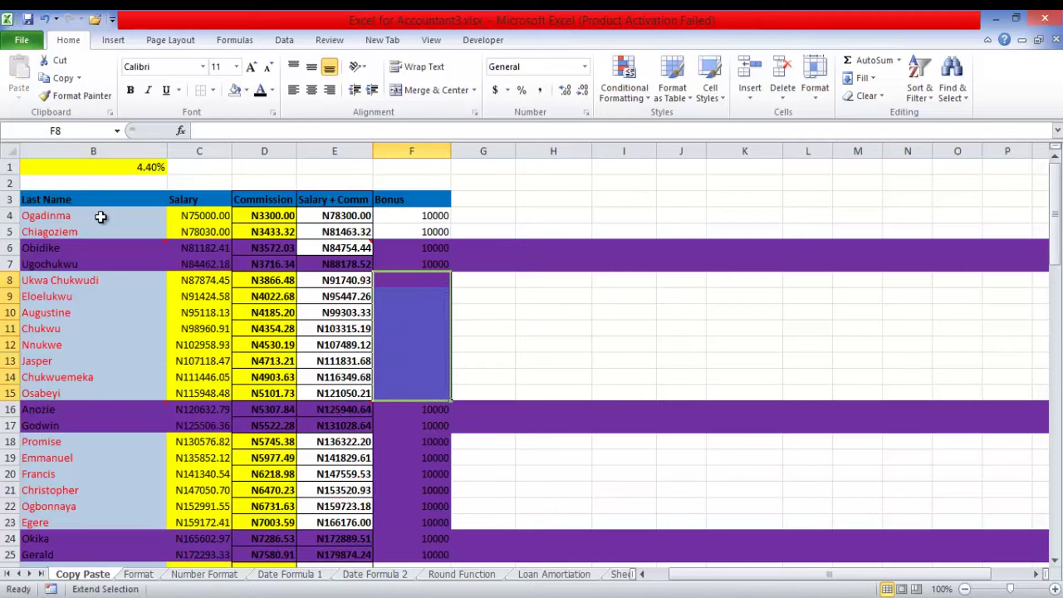
key(alt+h)
key(e)
key(f)
drag(412, 216, 412, 232)
key(Delete)
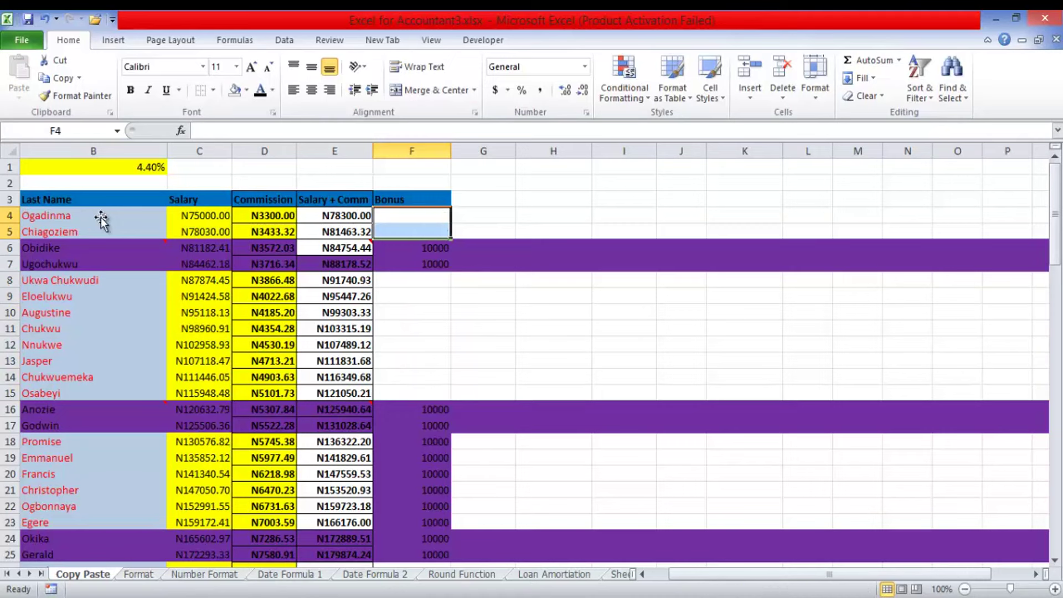
Remove the purple fill from F18:F23 in the Bonus column and delete the bonuses in those cells.
drag(411, 441, 412, 522)
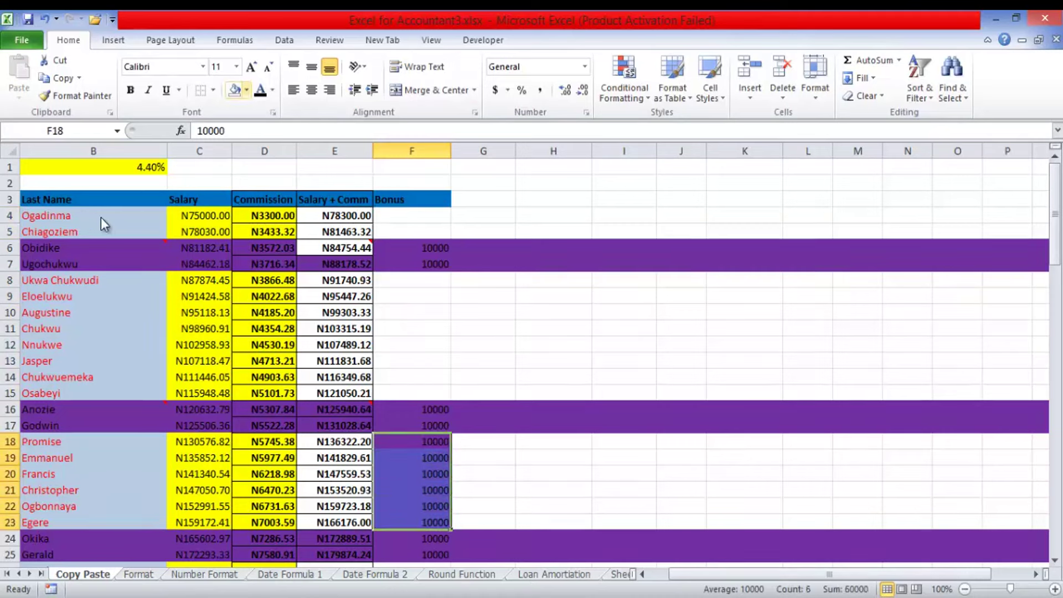
click(235, 89)
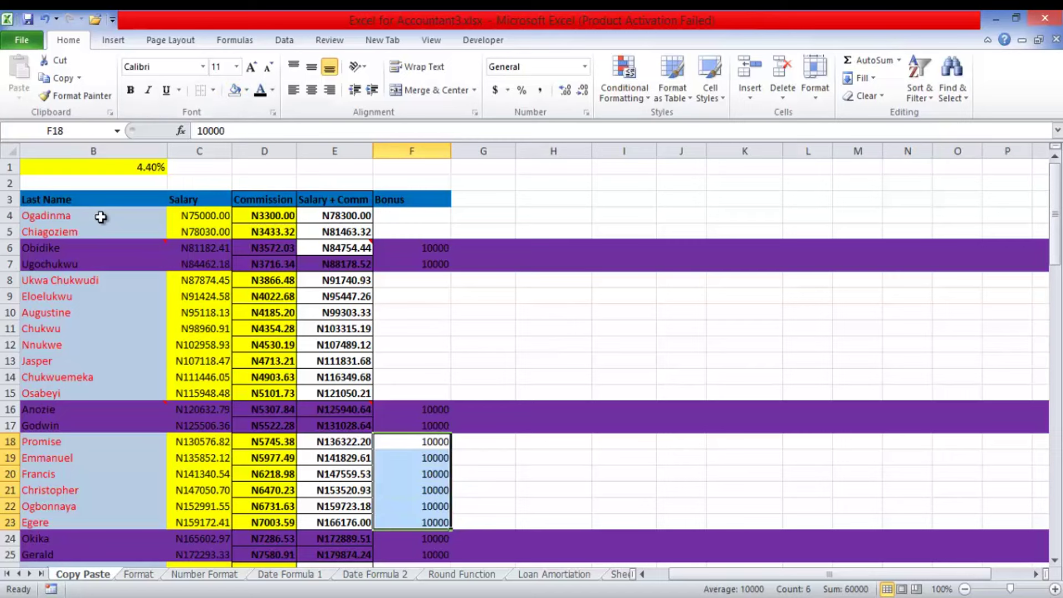
key(Delete)
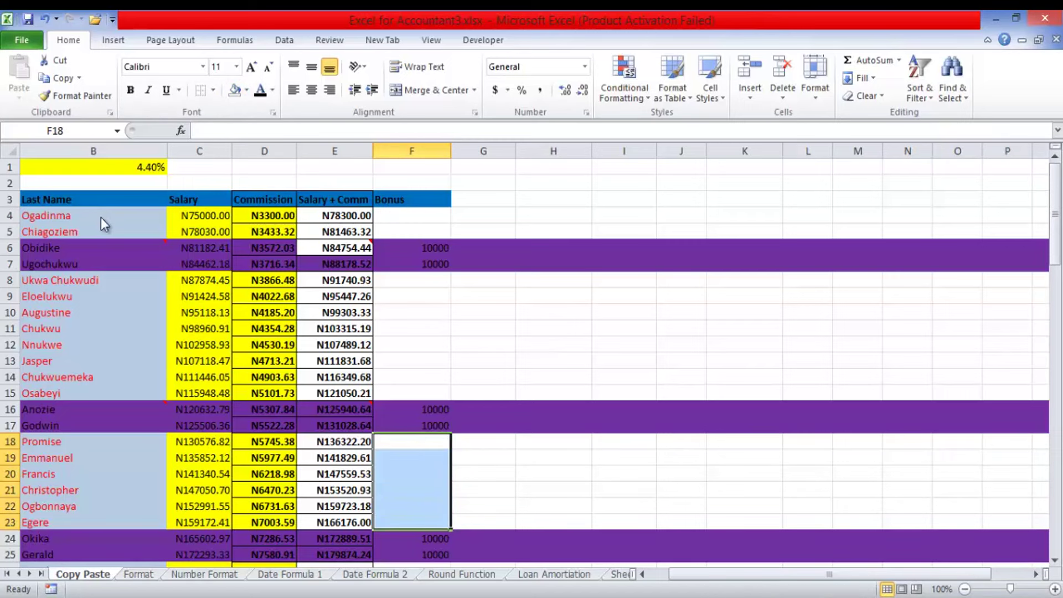
scroll(103, 221, down, 6)
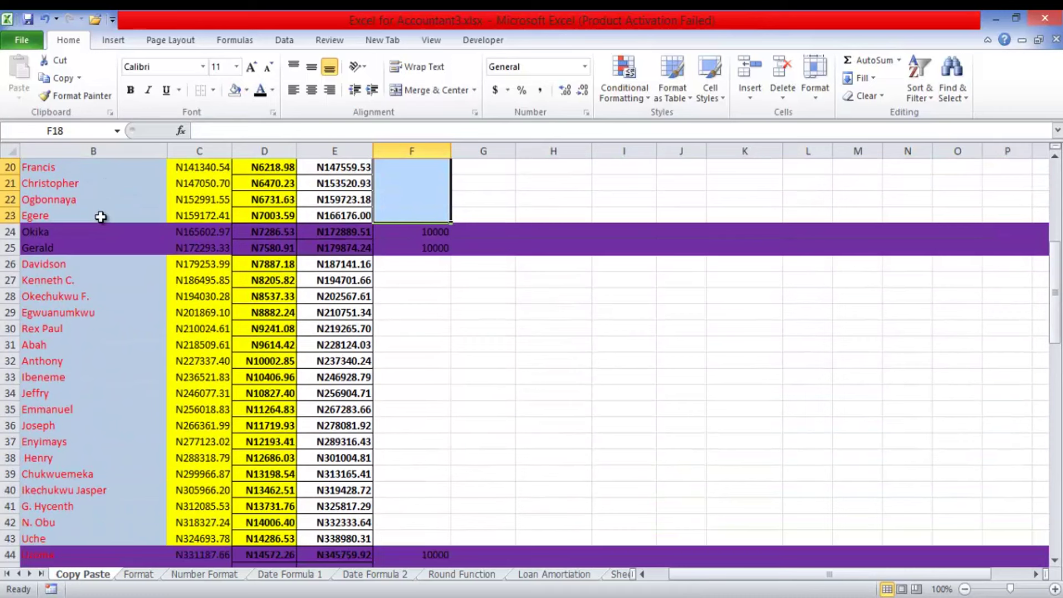
scroll(102, 220, down, 11)
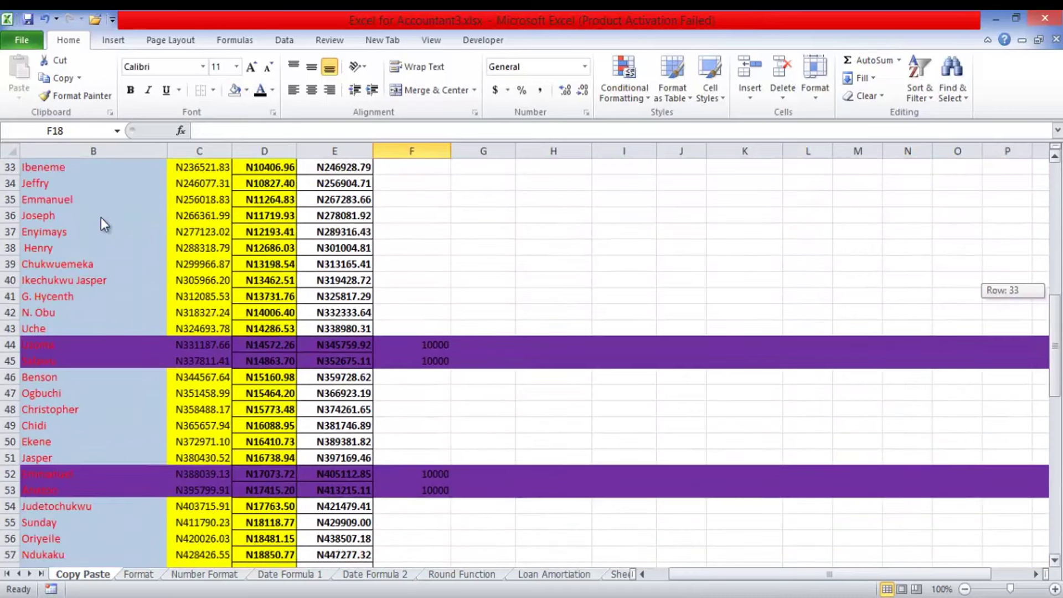
drag(1054, 428, 1055, 214)
click(624, 361)
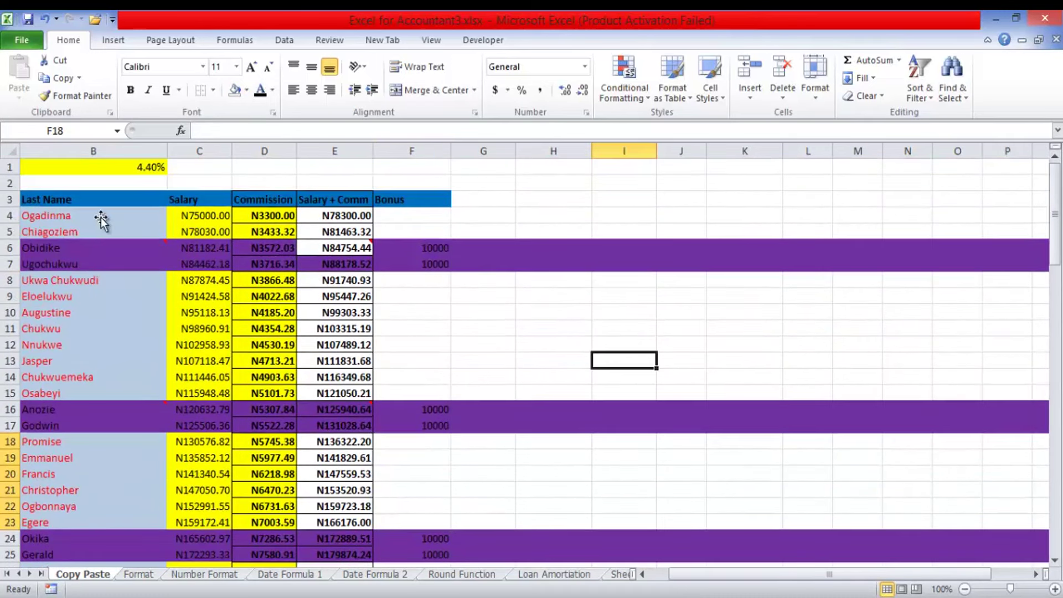
click(483, 344)
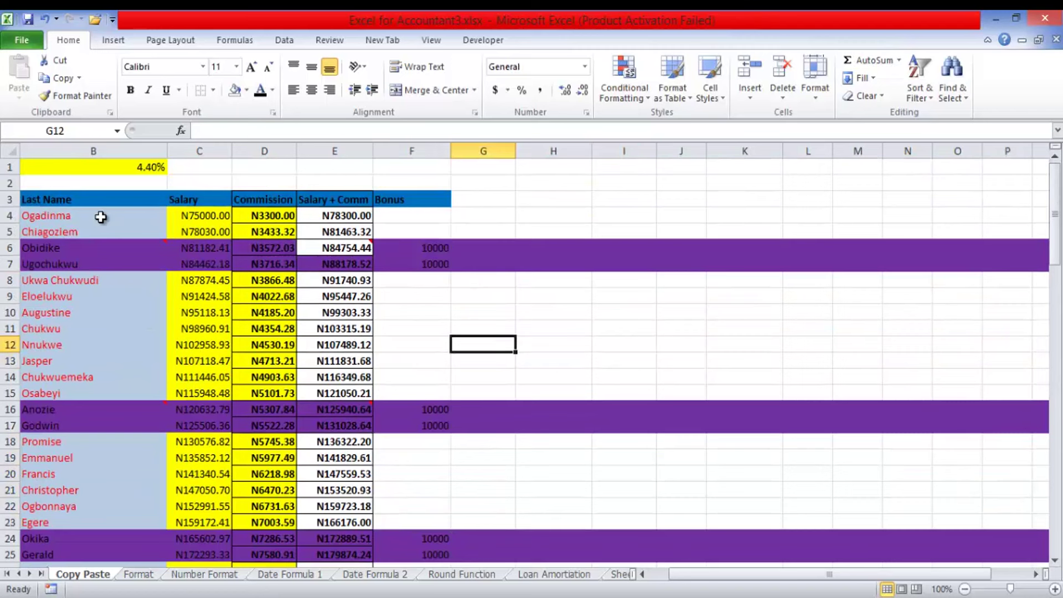
mouse_move(100, 248)
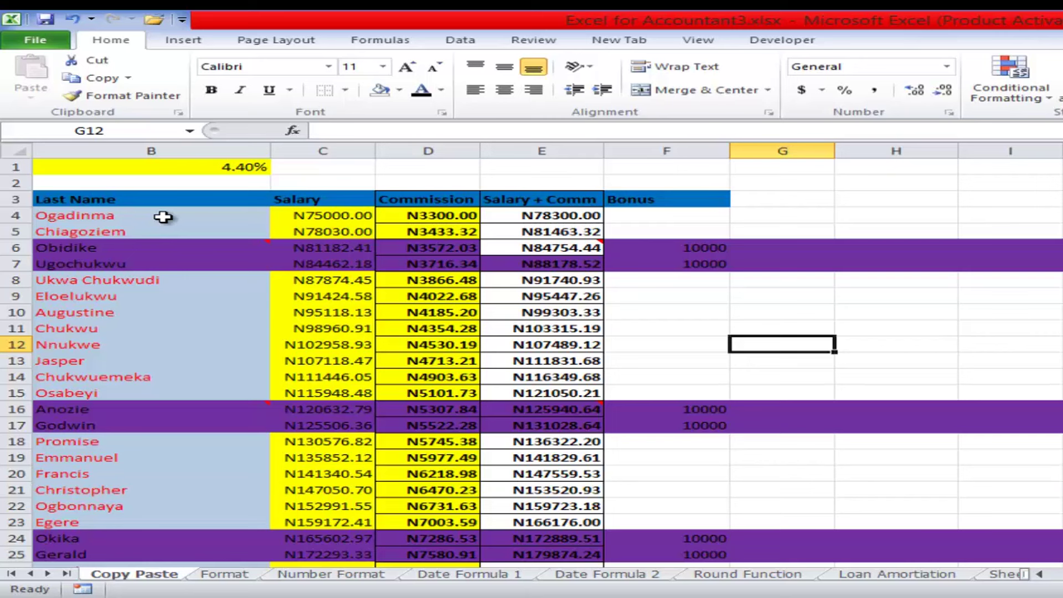
key(ctrl+Home)
key(shift+Down)
key(shift+Down)
key(shift+Down)
key(shift+Down)
key(shift+Down)
key(shift+Down)
key(shift+Down)
key(shift+Down)
key(shift+Down)
key(shift+Down)
key(shift+Down)
key(shift+Down)
key(shift+Down)
key(shift+Down)
key(shift+Down)
key(shift+Down)
key(shift+Down)
key(shift+Down)
key(shift+Down)
key(shift+Down)
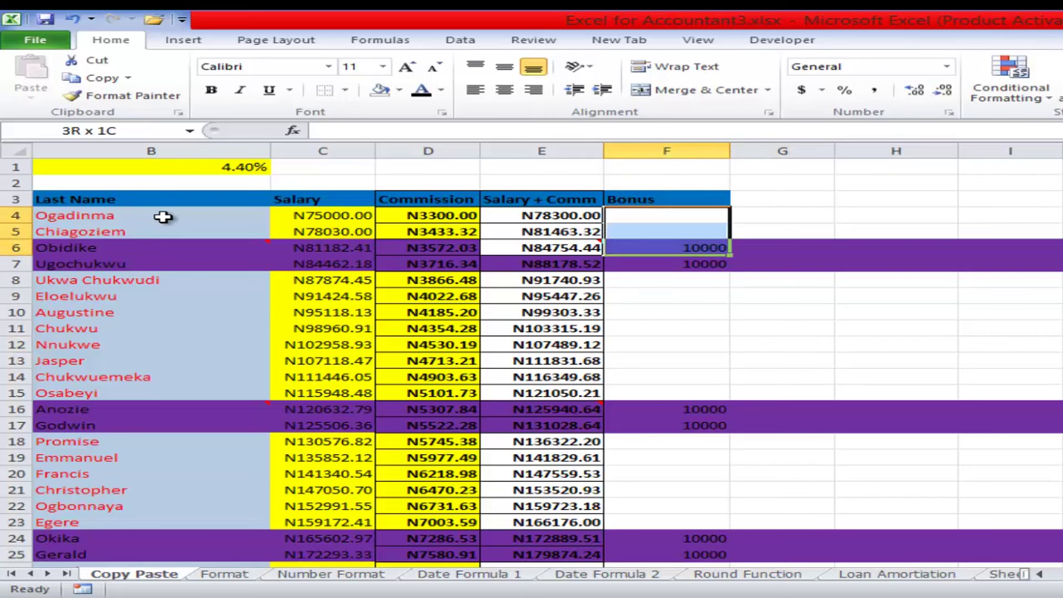
key(shift+Down)
key(shift+Down)
key(shift+Down)
key(shift+Down)
key(shift+Down)
key(shift+Down)
key(shift+Down)
key(shift+Down)
key(shift+Down)
key(shift+Down)
key(shift+Down)
key(shift+Down)
key(shift+Down)
key(shift+Down)
key(shift+Down)
key(shift+Down)
key(shift+Down)
key(shift+Down)
key(shift+Down)
key(shift+Down)
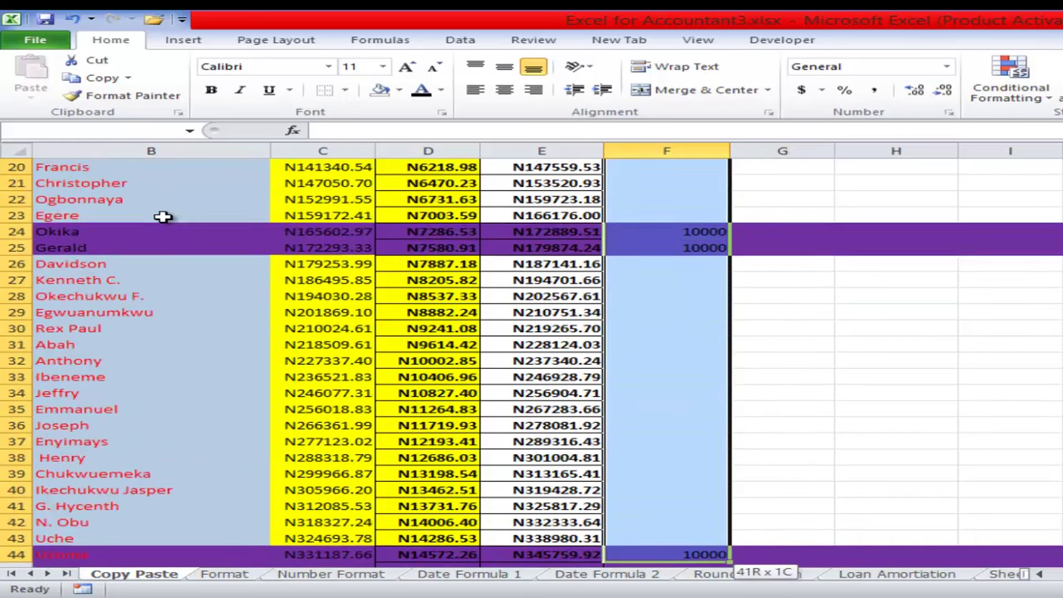
key(ctrl+shift+Down)
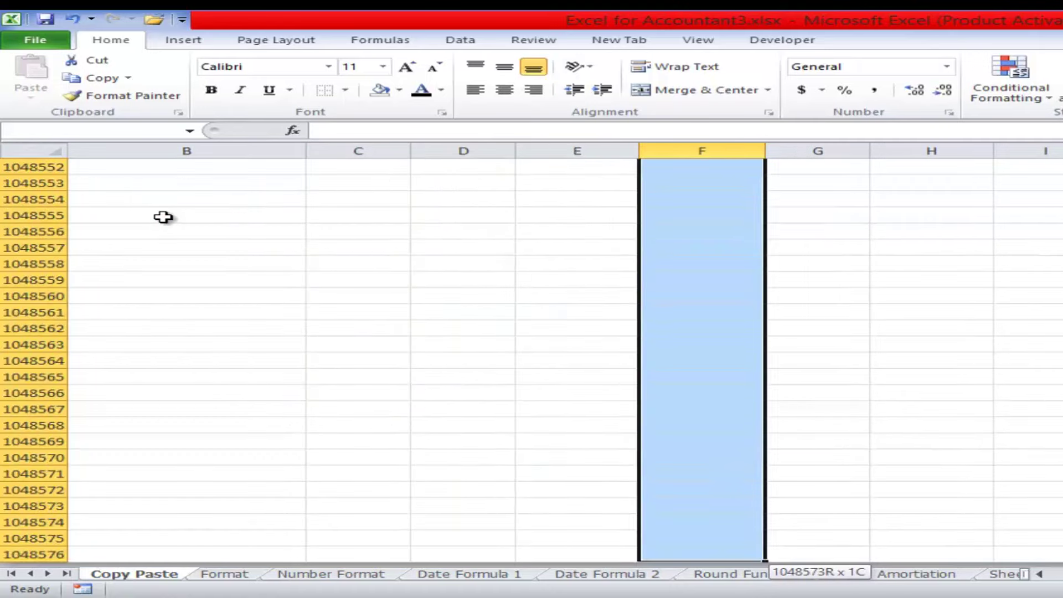
key(ctrl+shift+Up)
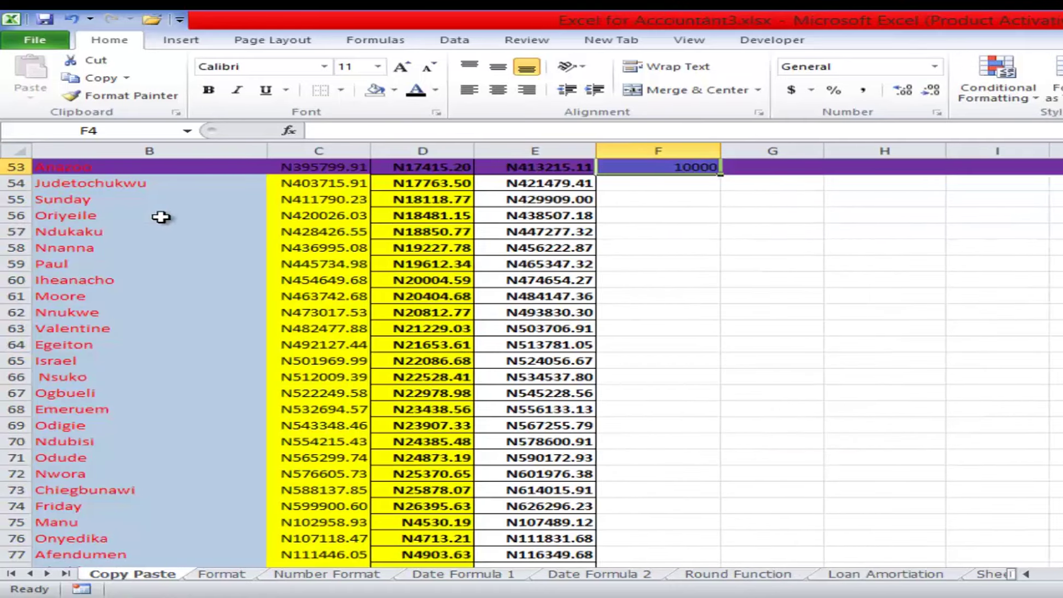
scroll(161, 219, up, 1)
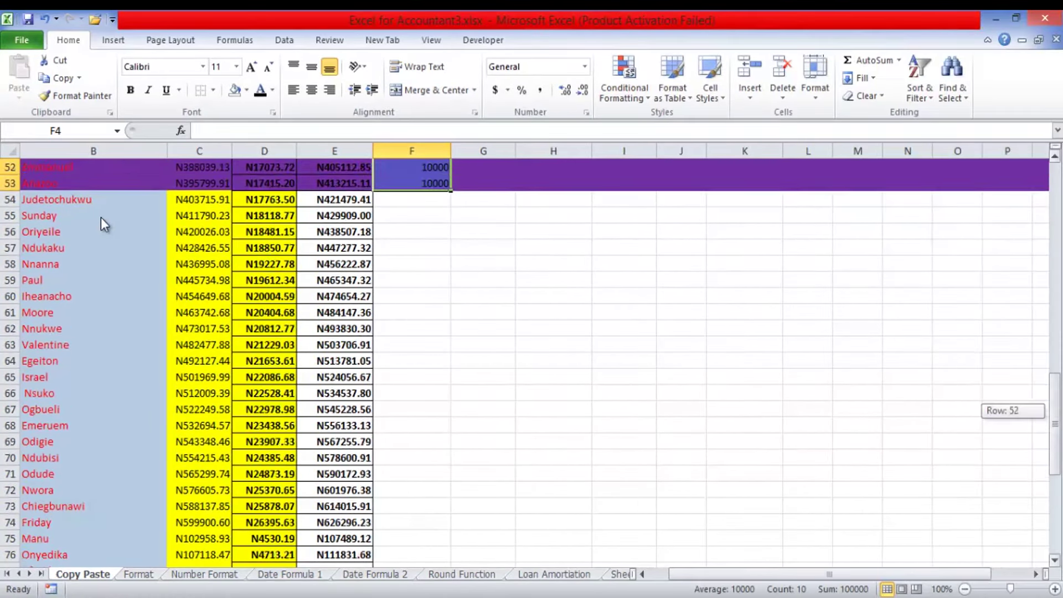
scroll(103, 224, up, 5)
scroll(103, 224, up, 12)
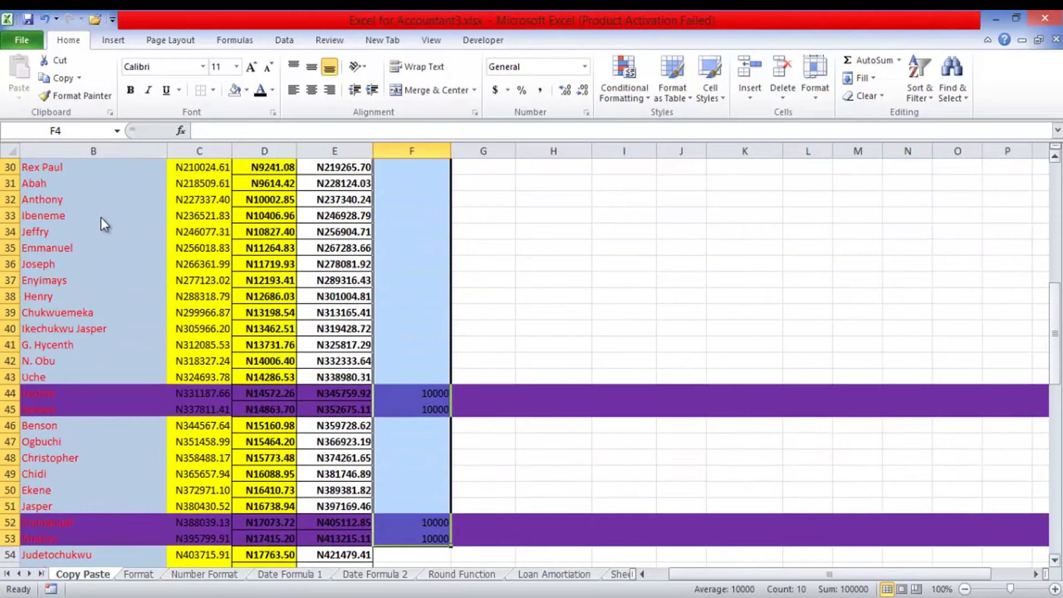
key(ctrl+c)
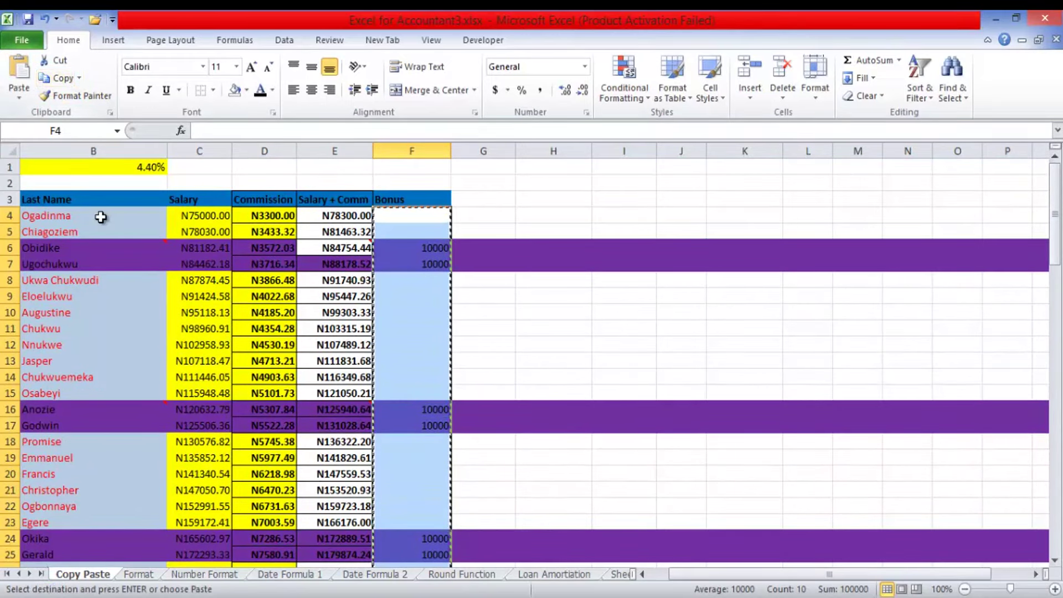
key(Left)
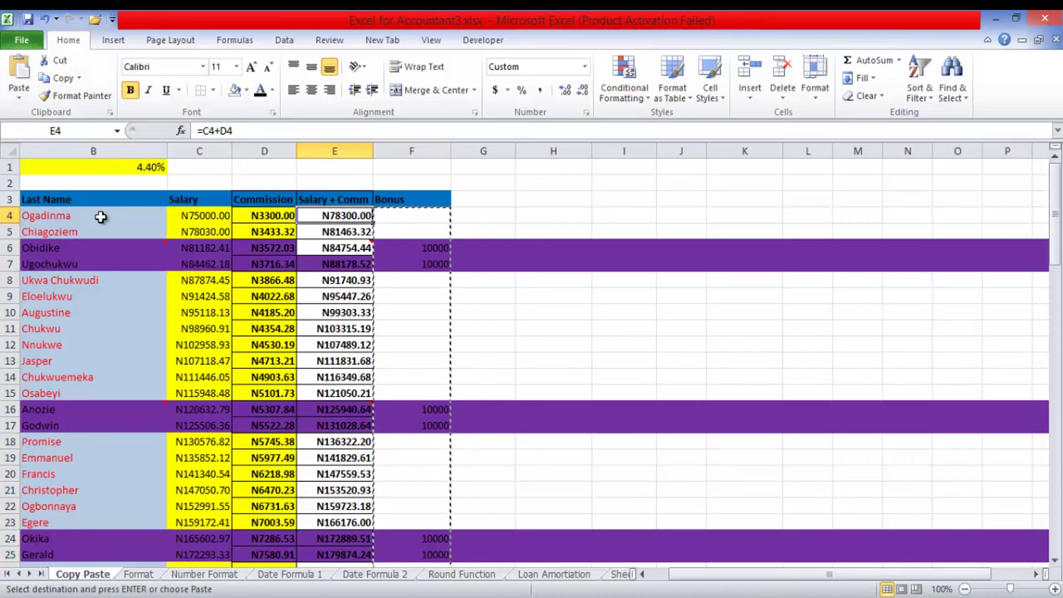
key(ctrl+shift+Down)
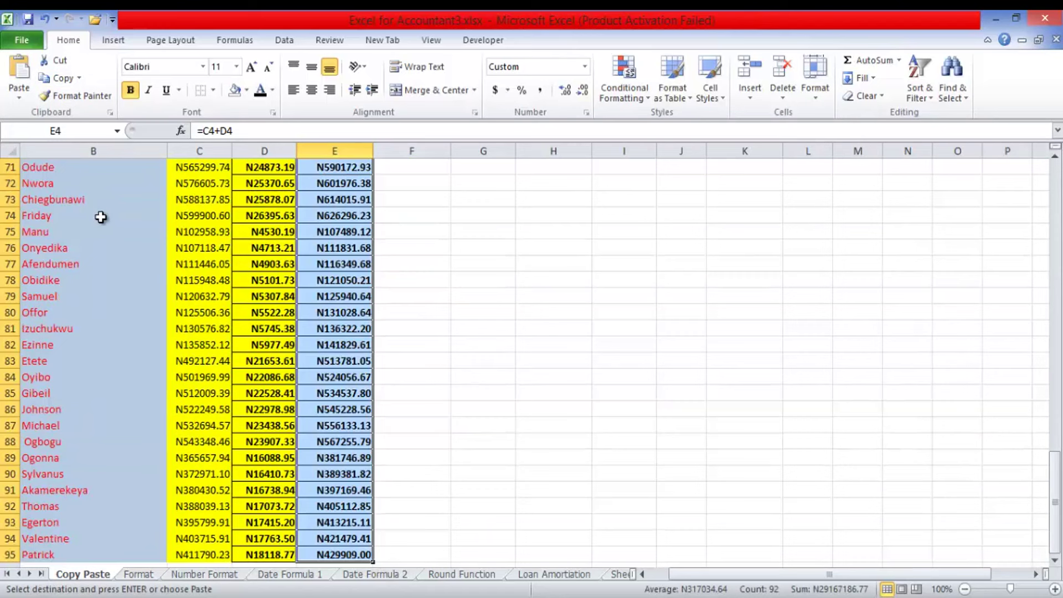
scroll(101, 220, up, 20)
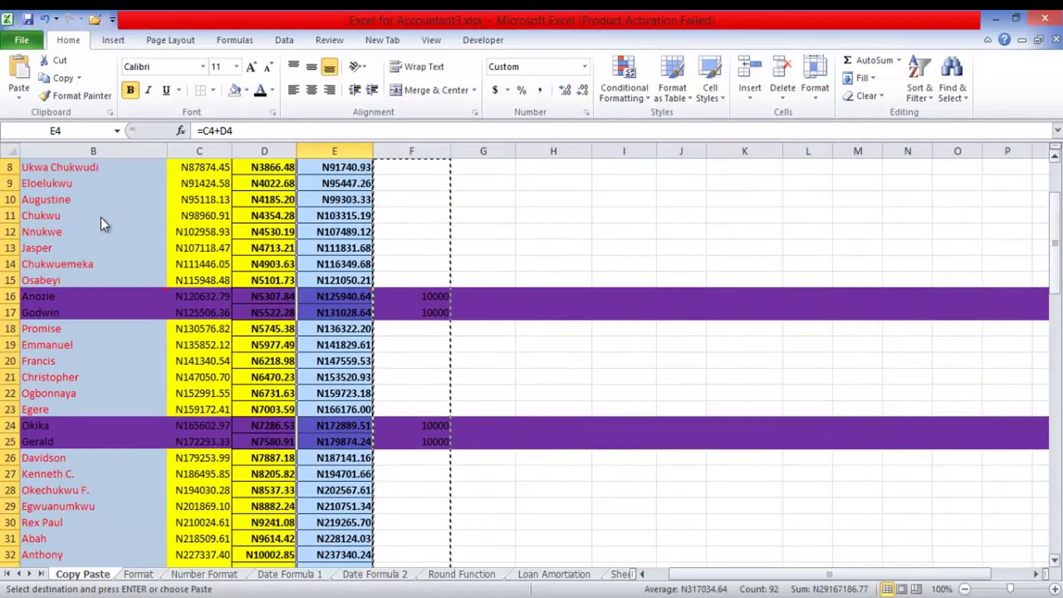
scroll(101, 220, up, 3)
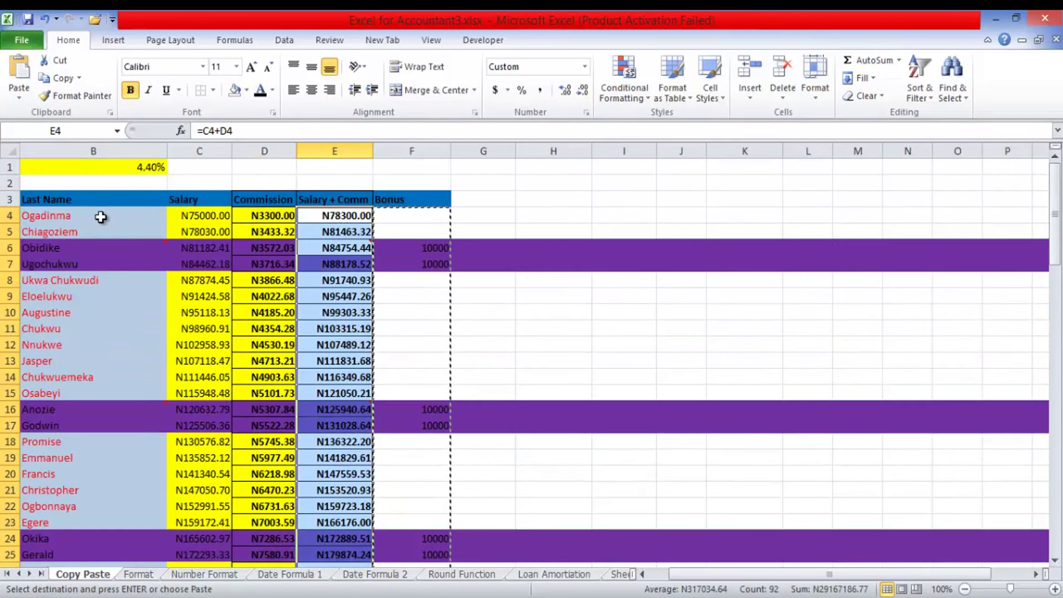
double_click(553, 232)
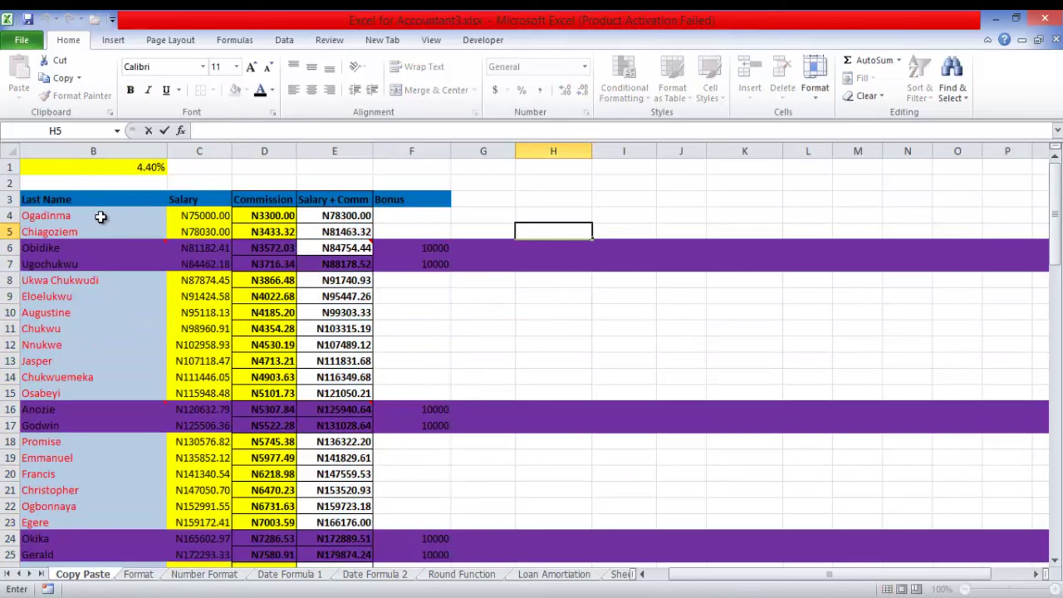
Copy the Bonus column range F4:F53, including its blank cells.
click(412, 215)
drag(411, 216, 412, 560)
key(ctrl+shift+Down)
key(ctrl+shift+Down)
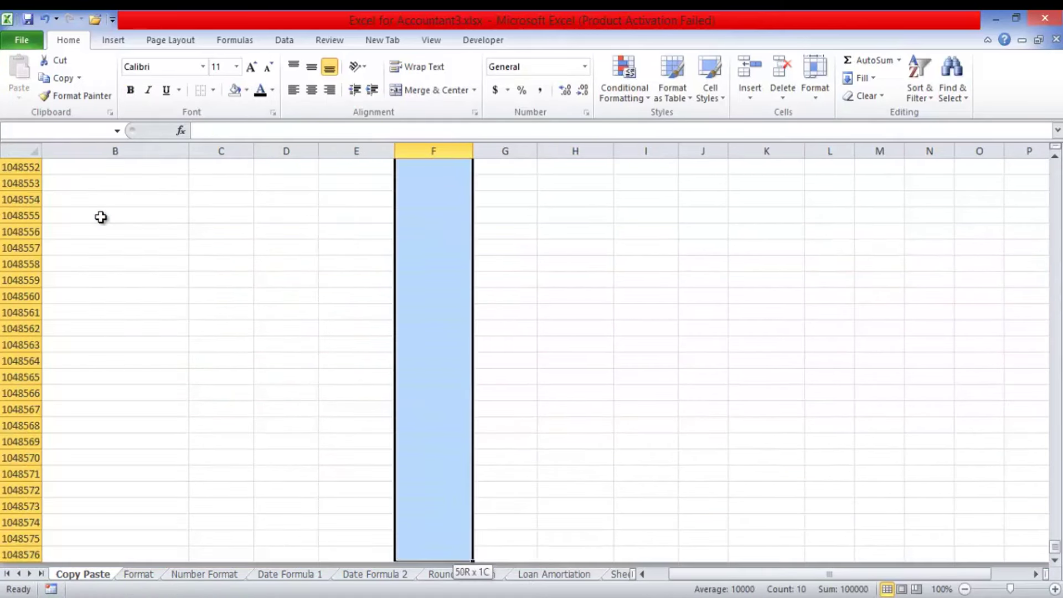
key(ctrl+shift+Up)
drag(1055, 412, 1055, 178)
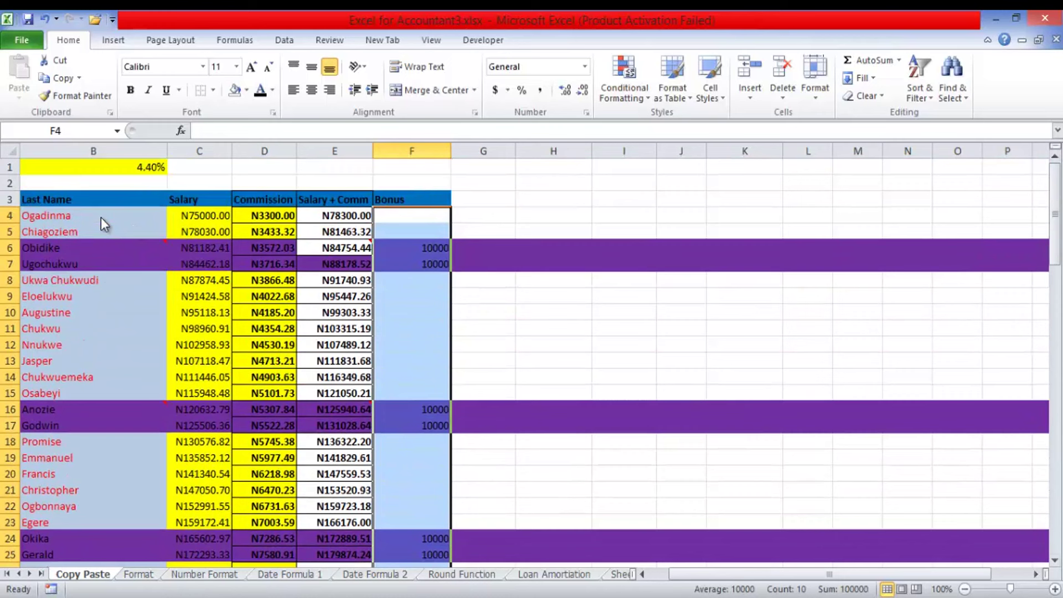
key(ctrl+c)
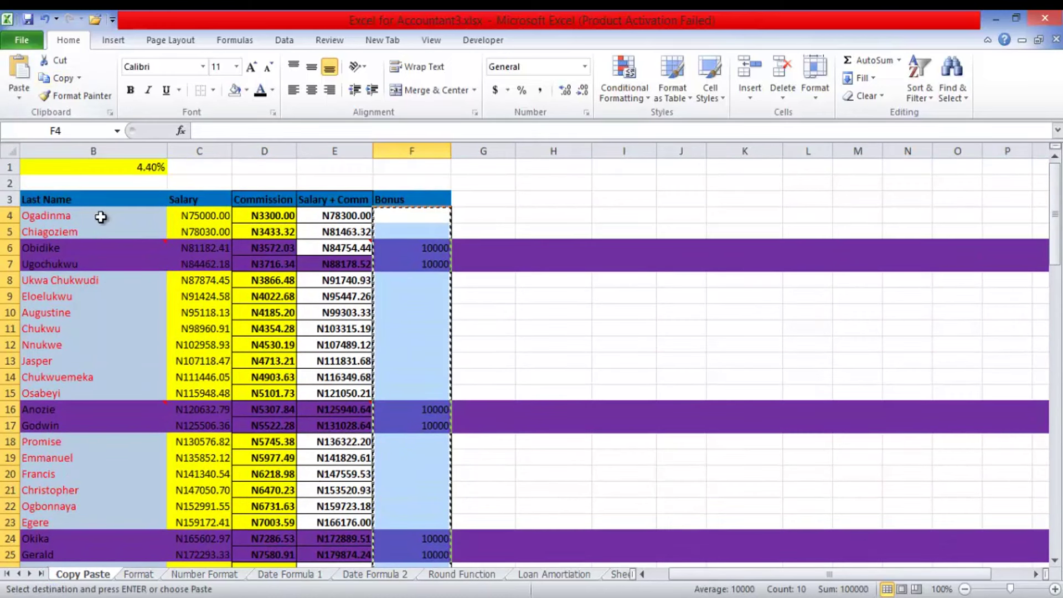
Paste Special the copied bonuses onto the Salary + Comm column from E4 down, using the Add operation and skipping blanks.
mouse_move(334, 215)
mouse_down()
mouse_move(335, 474)
mouse_move(334, 199)
mouse_move(334, 231)
mouse_move(334, 215)
mouse_up()
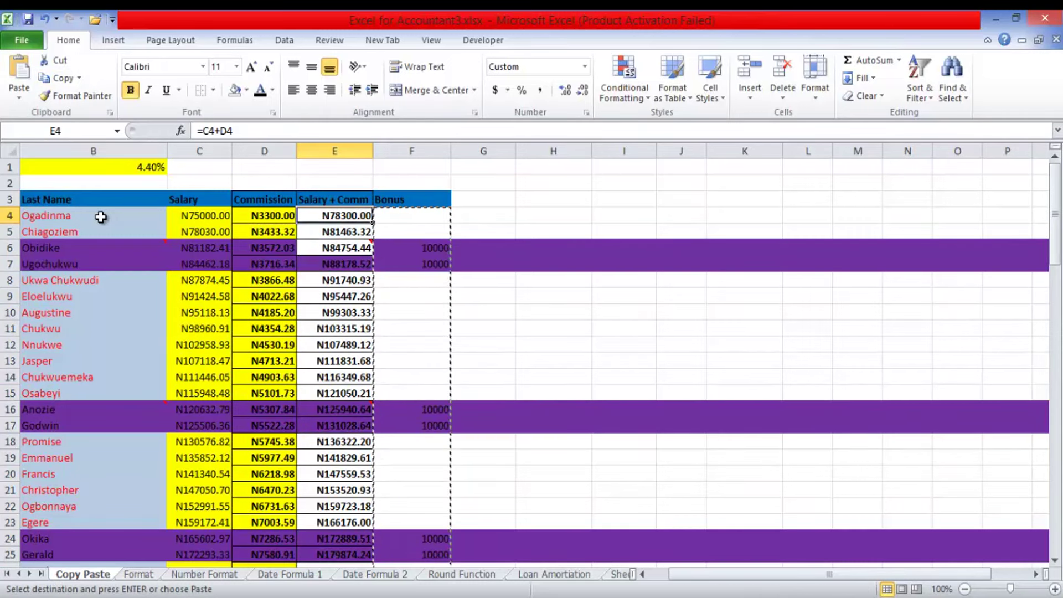
key(ctrl+shift+Down)
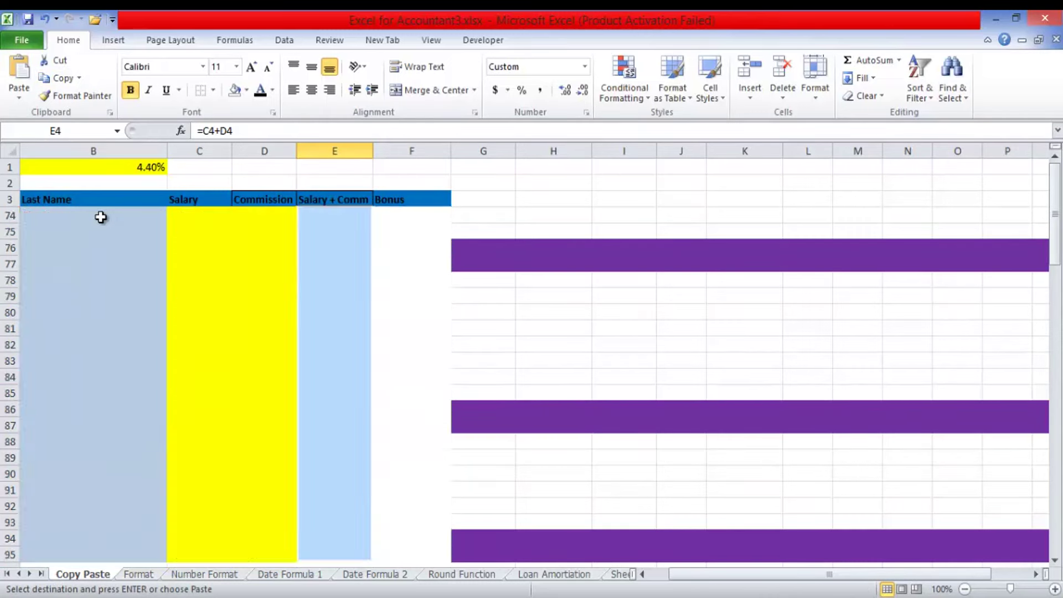
scroll(102, 221, up, 20)
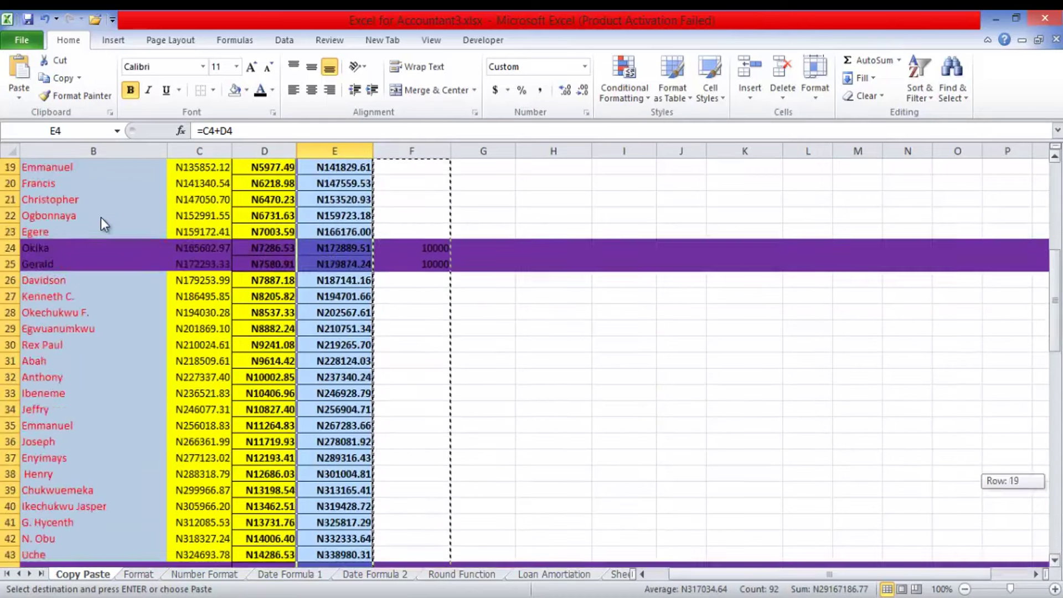
scroll(102, 220, up, 2)
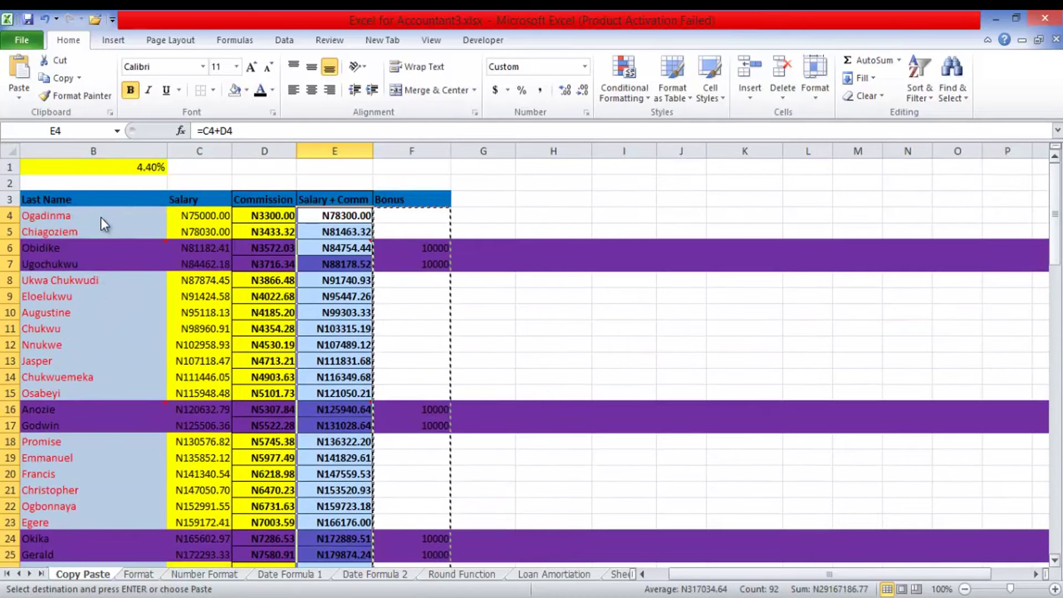
key(super+c)
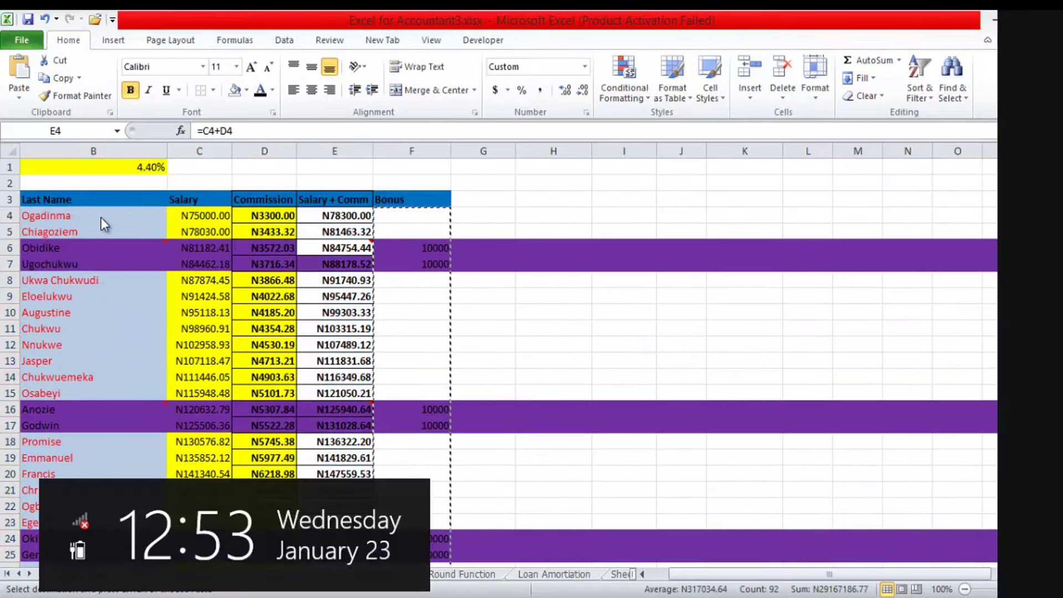
key(Escape)
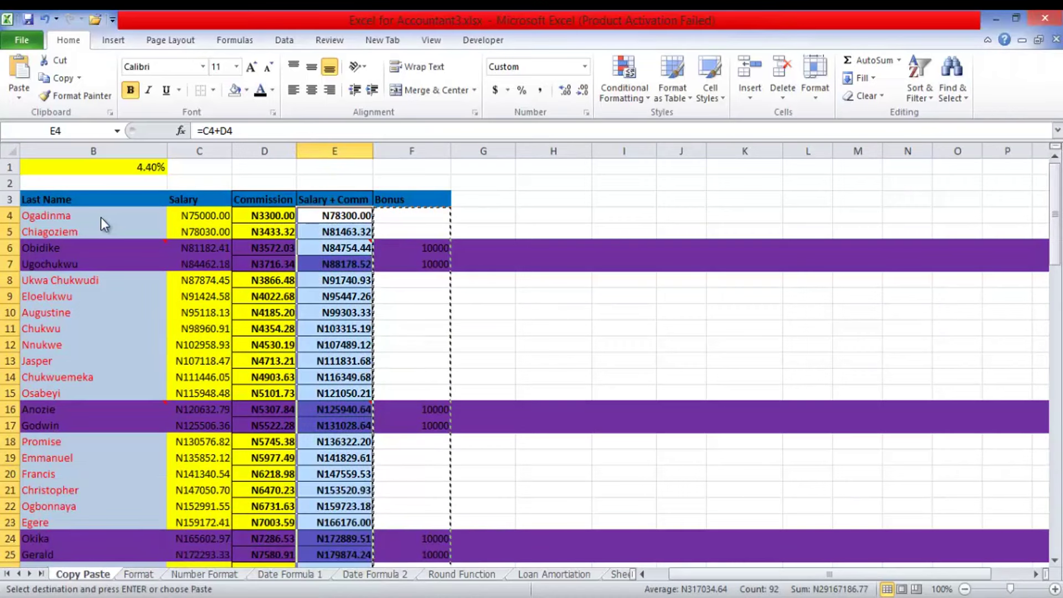
key(alt+h)
key(v)
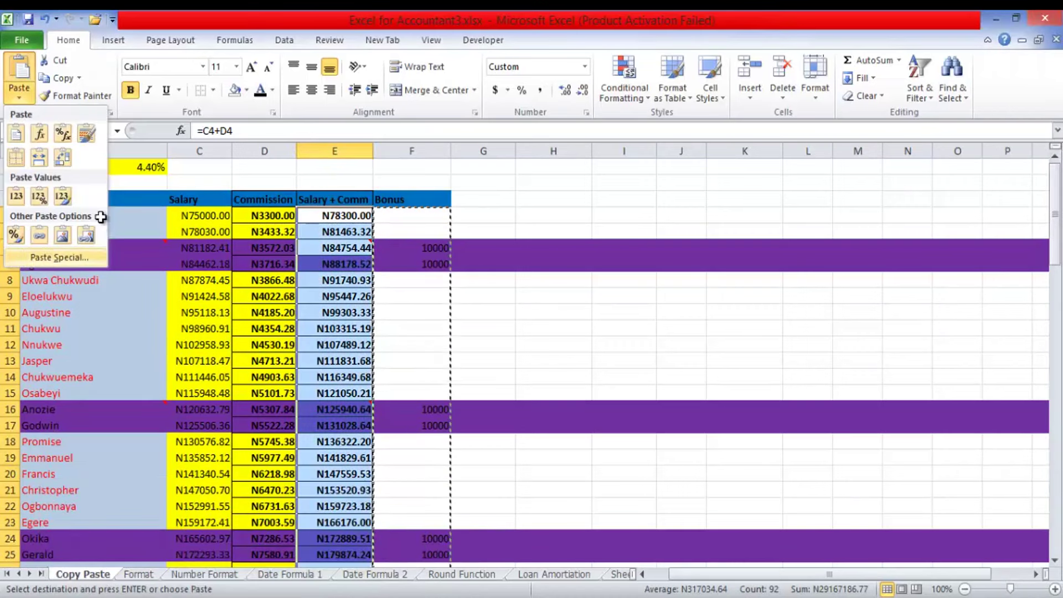
key(s)
mouse_move(373, 137)
mouse_down()
mouse_move(614, 110)
mouse_move(663, 87)
mouse_up()
key(alt+b)
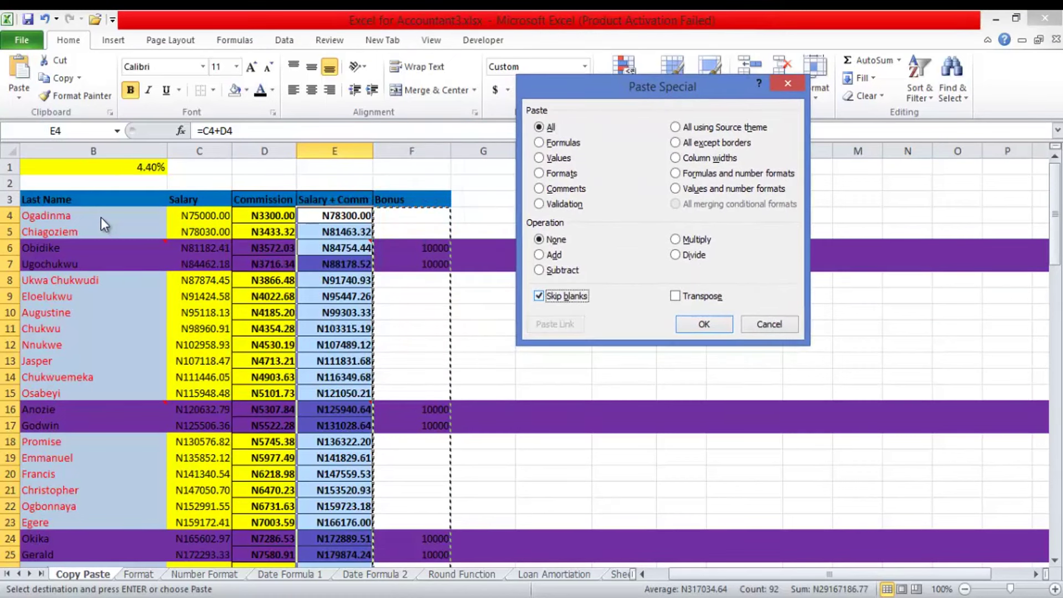
key(alt+d)
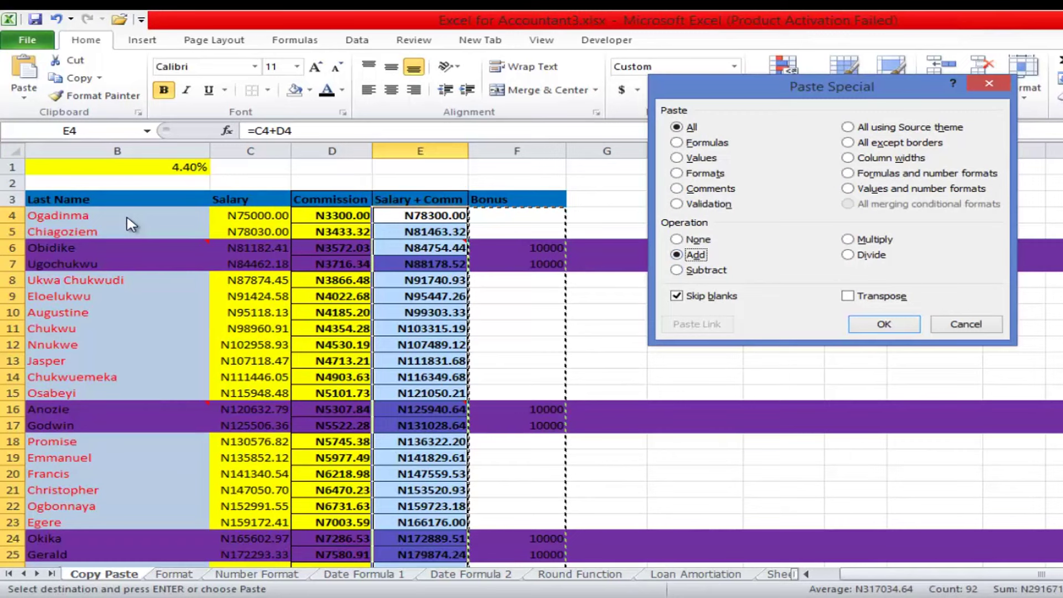
key(Return)
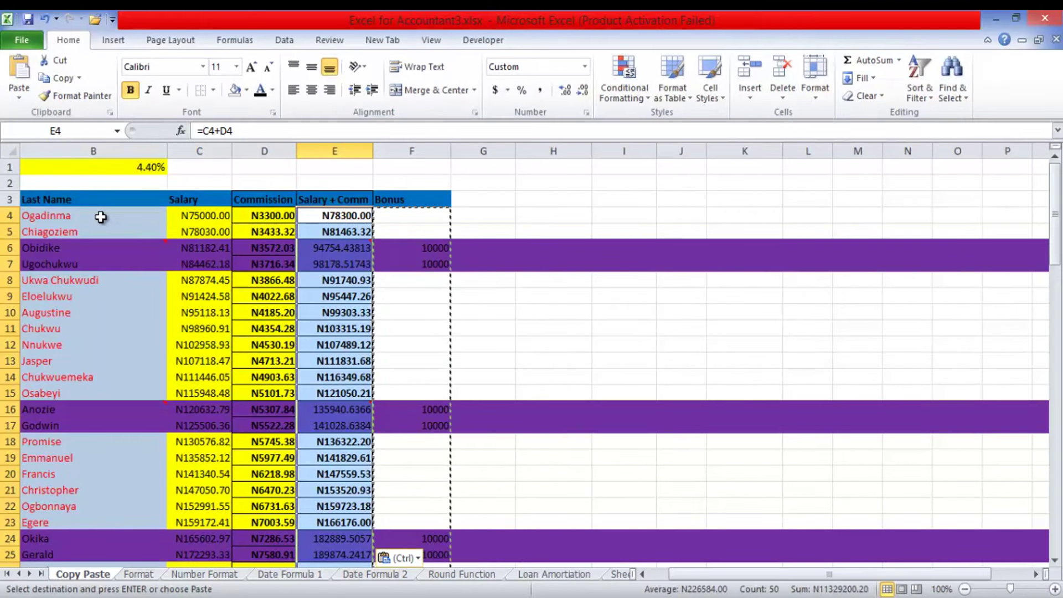
Show all comments on the sheet to compare them with the Salary + Comm amounts, and select E4 to check its formula.
double_click(624, 361)
click(624, 328)
mouse_move(101, 248)
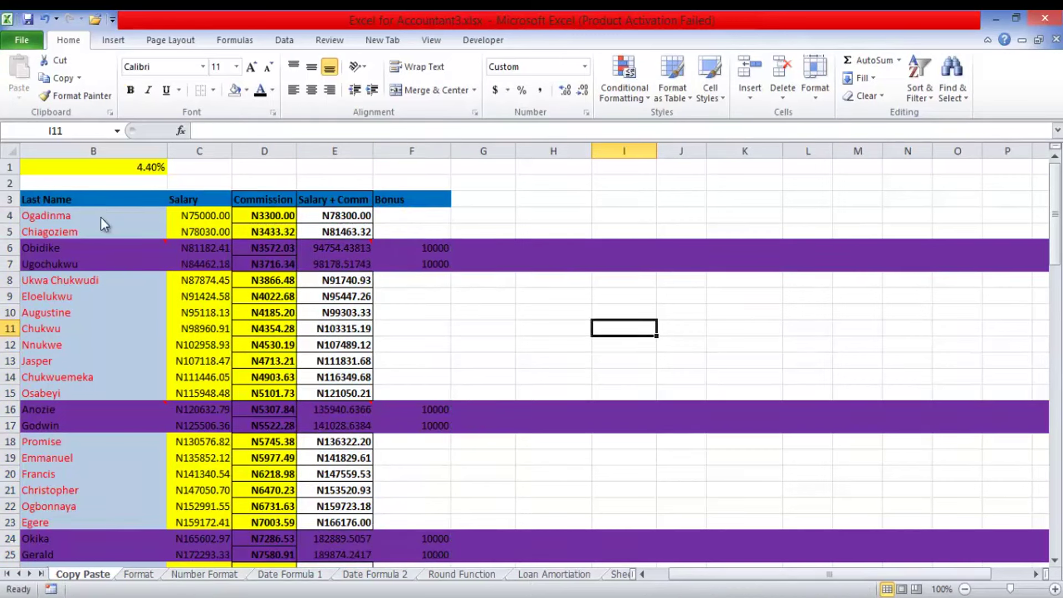
click(329, 39)
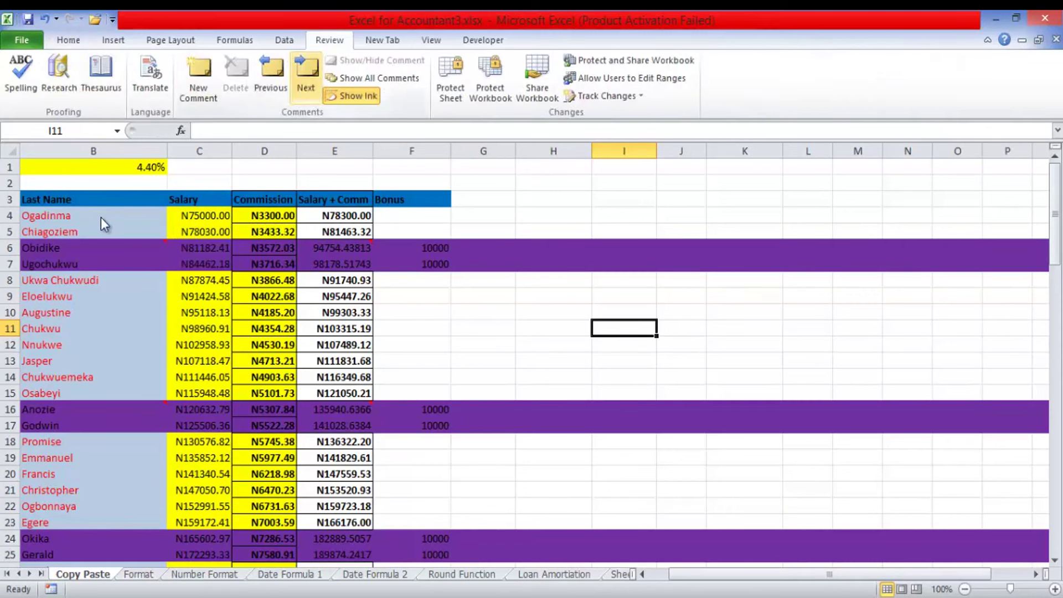
click(372, 78)
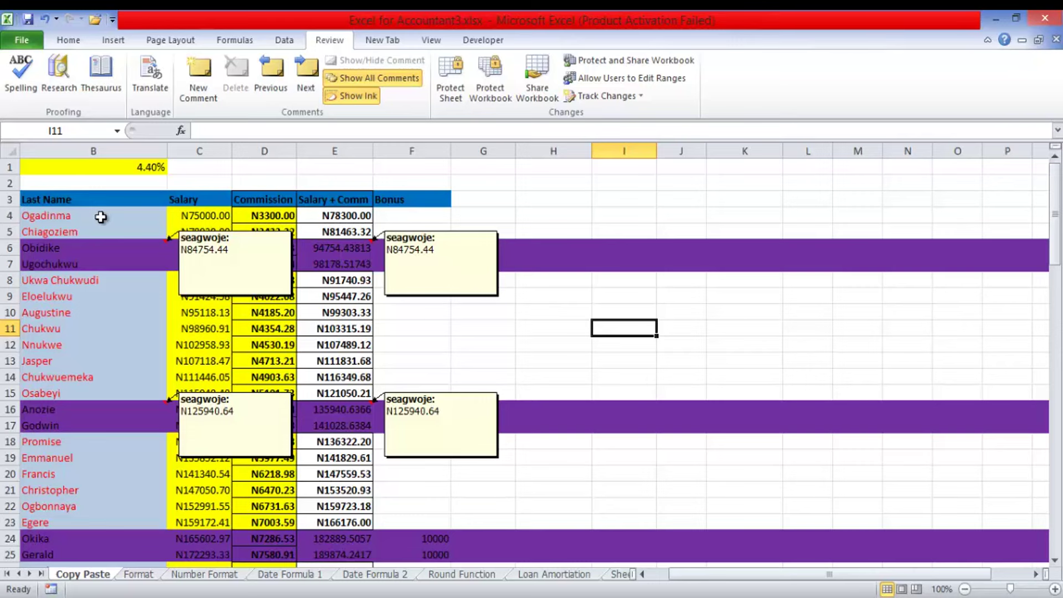
key(ctrl+Home)
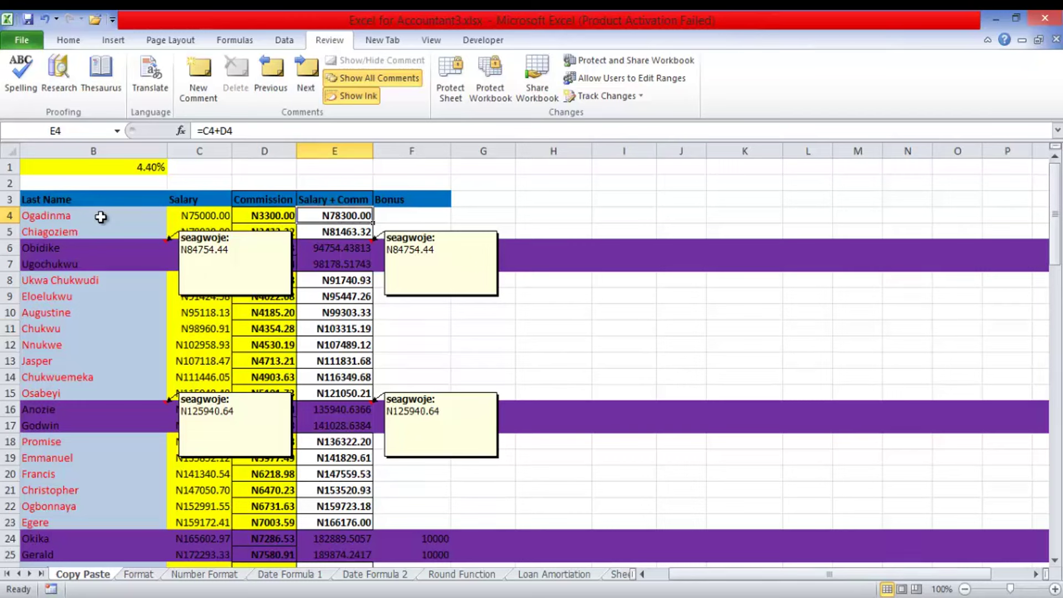
Select E16 to inspect its Salary + Comm formula, and hide all comments again.
click(334, 410)
click(373, 78)
click(372, 78)
click(372, 78)
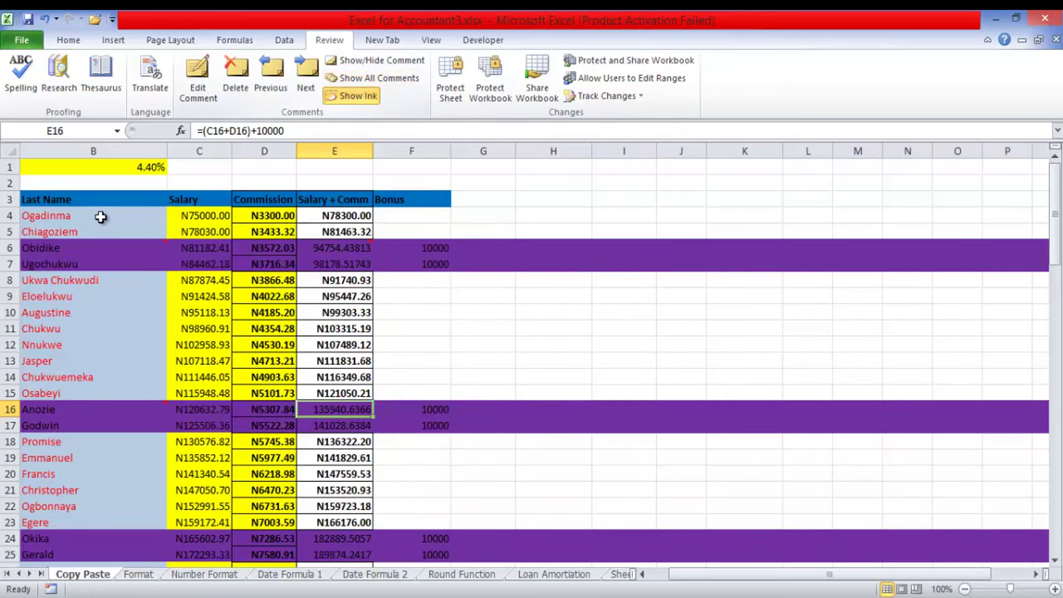
mouse_move(343, 248)
Switch to the Number Format worksheet.
key(ctrl+Page_Down)
key(ctrl+Page_Down)
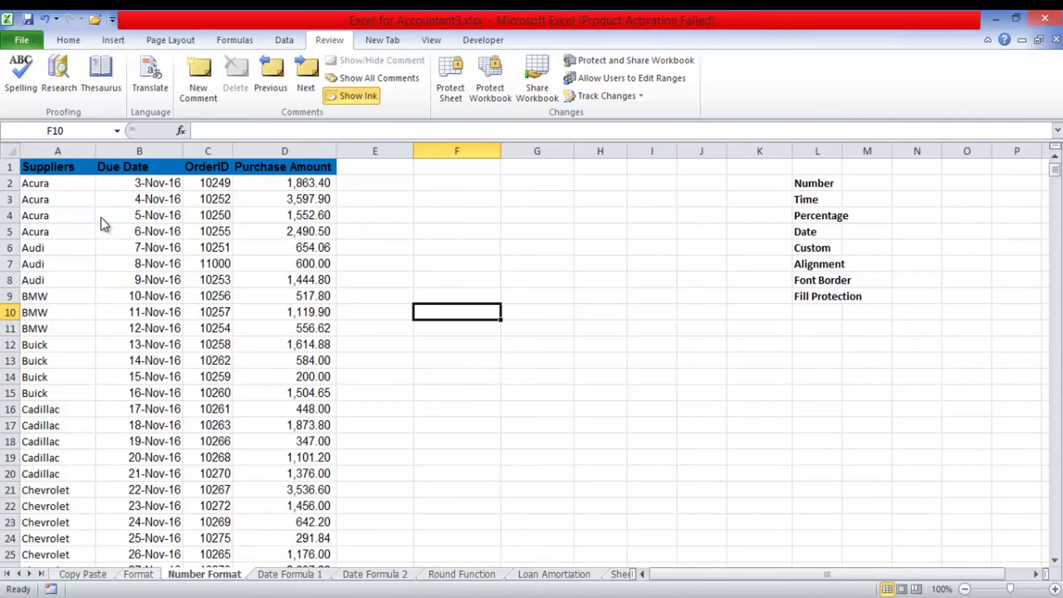
key(ctrl+Page_Up)
key(ctrl+Page_Up)
key(ctrl+Page_Down)
key(ctrl+Page_Down)
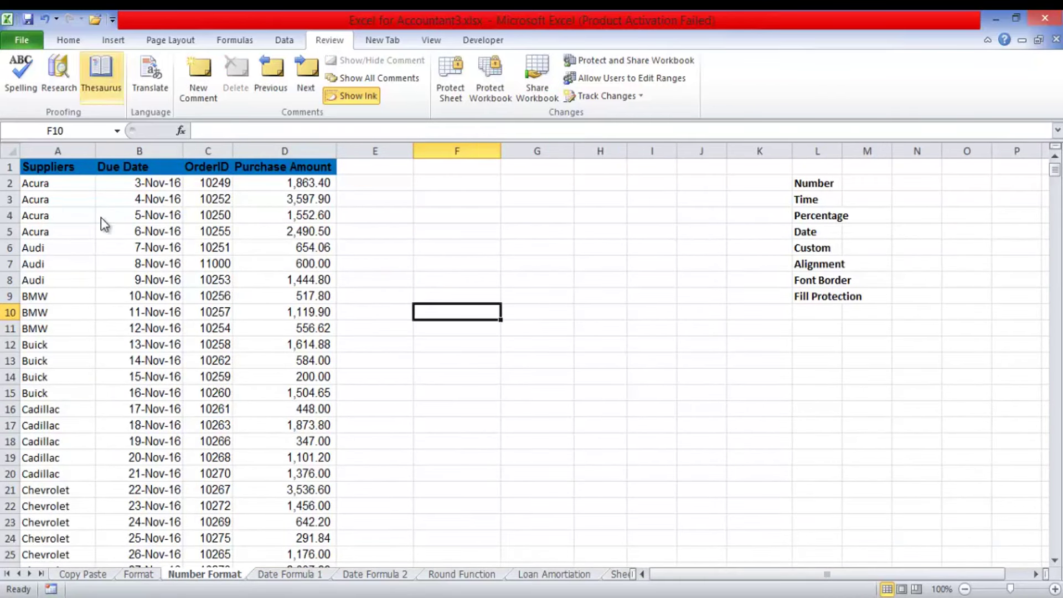
Review the Number, Alignment, Font, Border, Fill and Protection settings of the Format Cells dialog, and close it without changes.
click(68, 40)
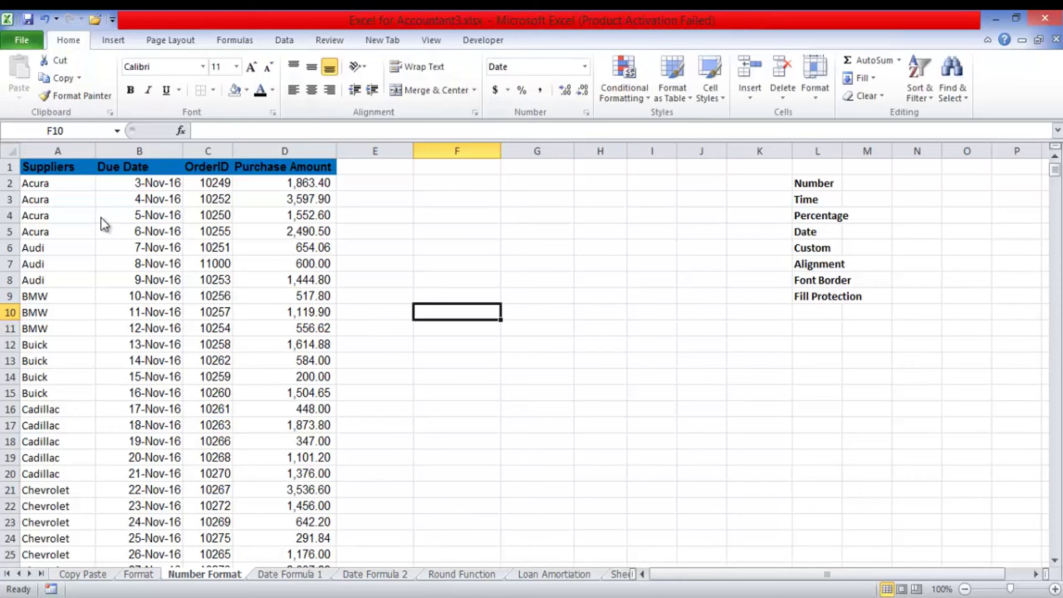
click(586, 112)
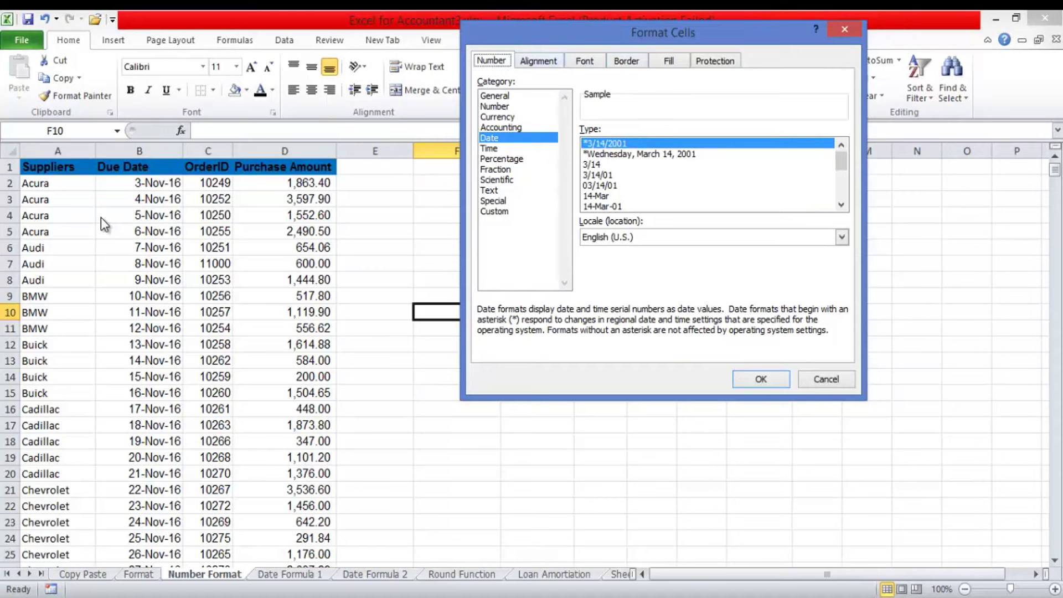
key(ctrl+Tab)
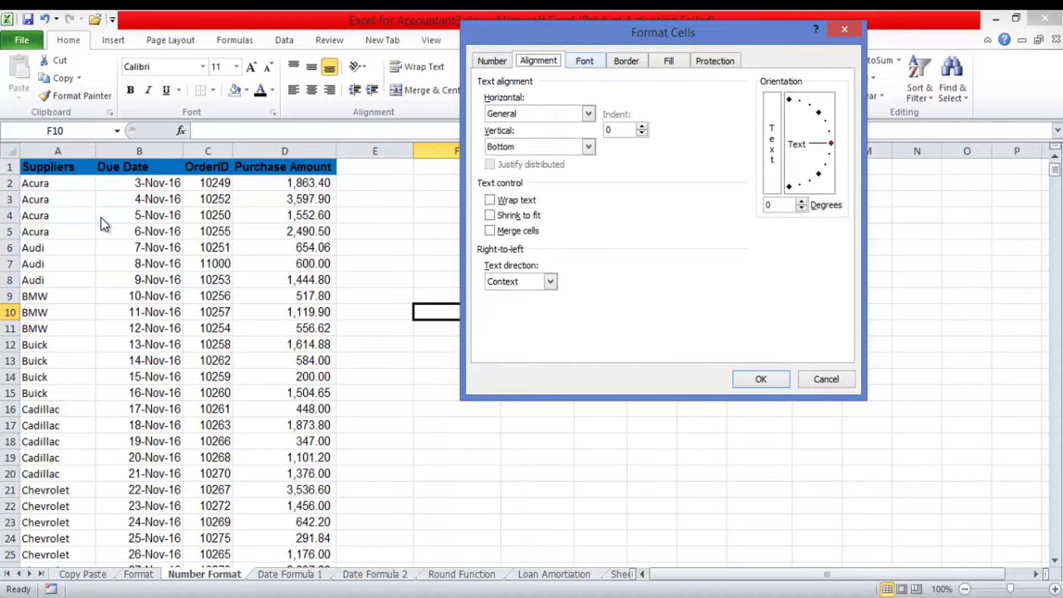
key(ctrl+Tab)
key(ctrl+Tab)
key(ctrl+Tab)
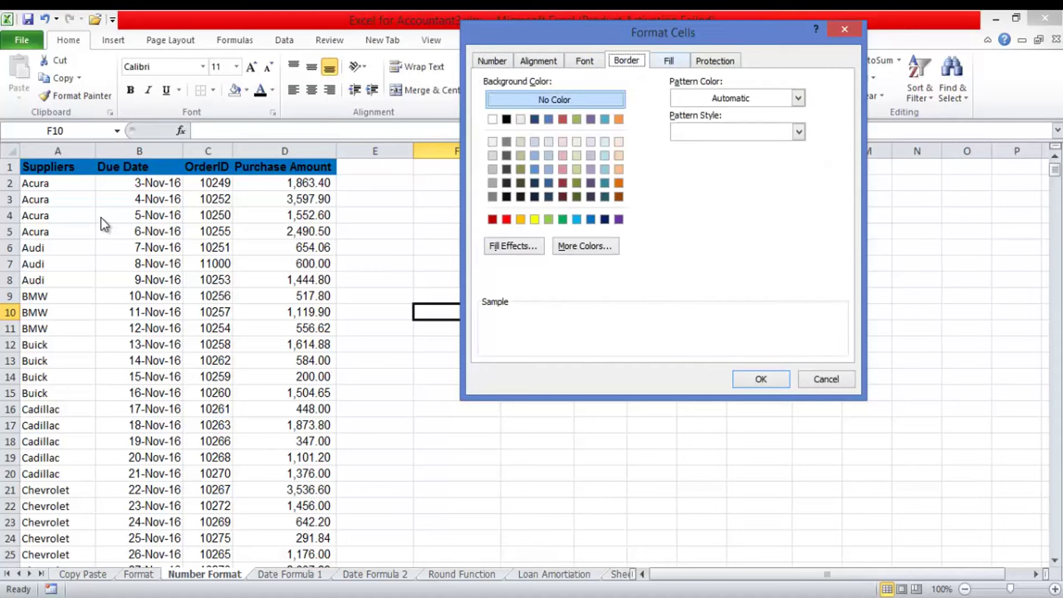
key(ctrl+Tab)
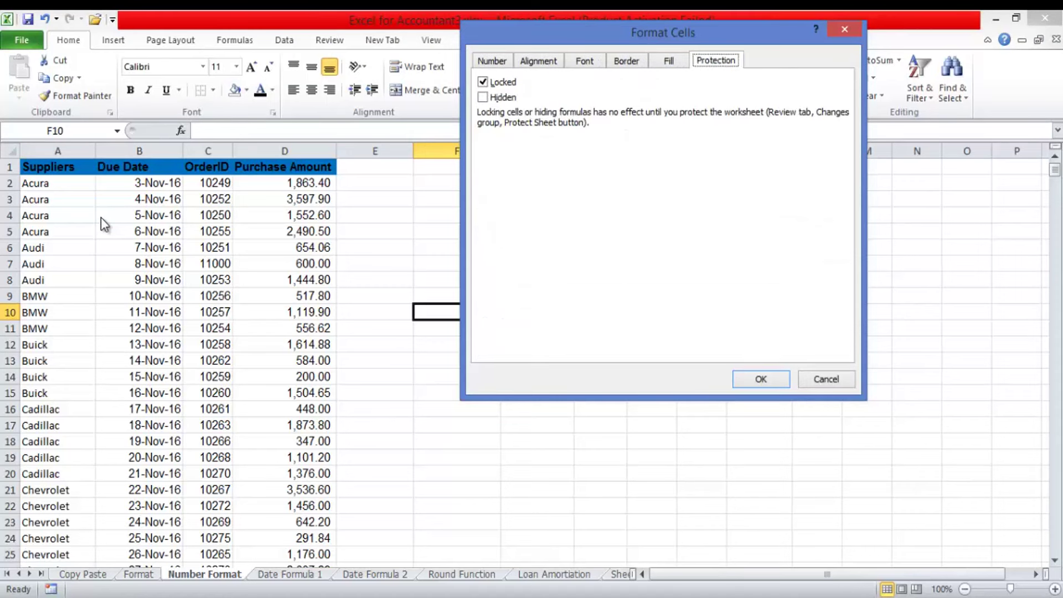
key(ctrl+Tab)
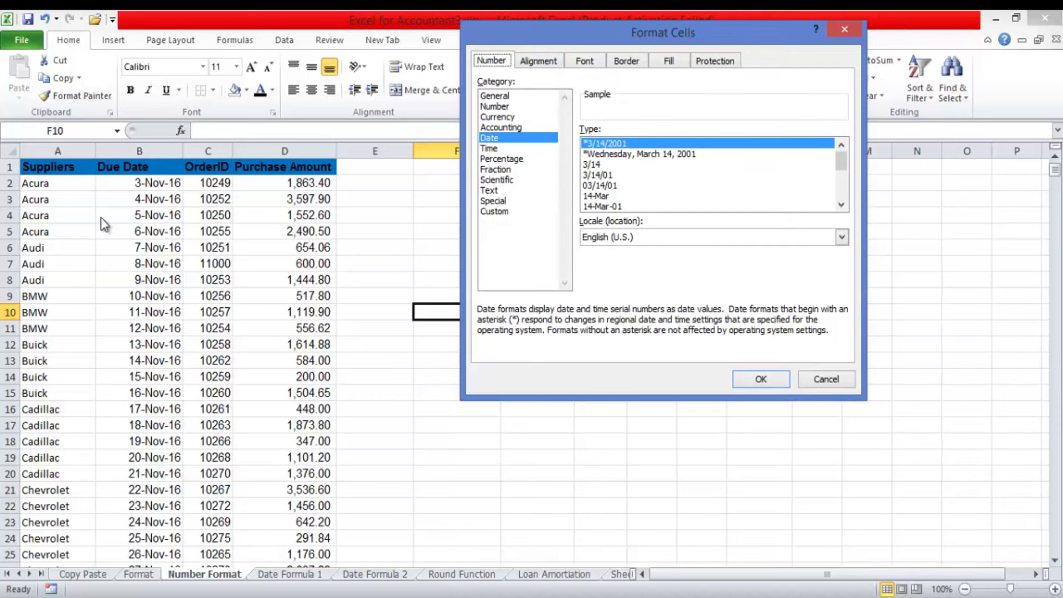
key(Escape)
Apply the Number format to the first purchase amount in D2.
click(285, 183)
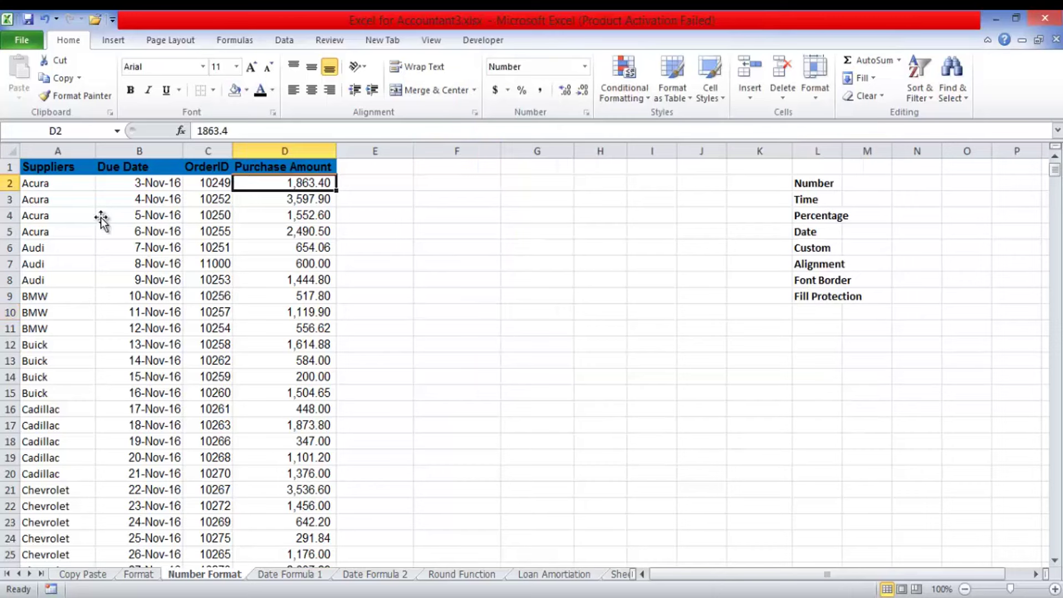
click(584, 67)
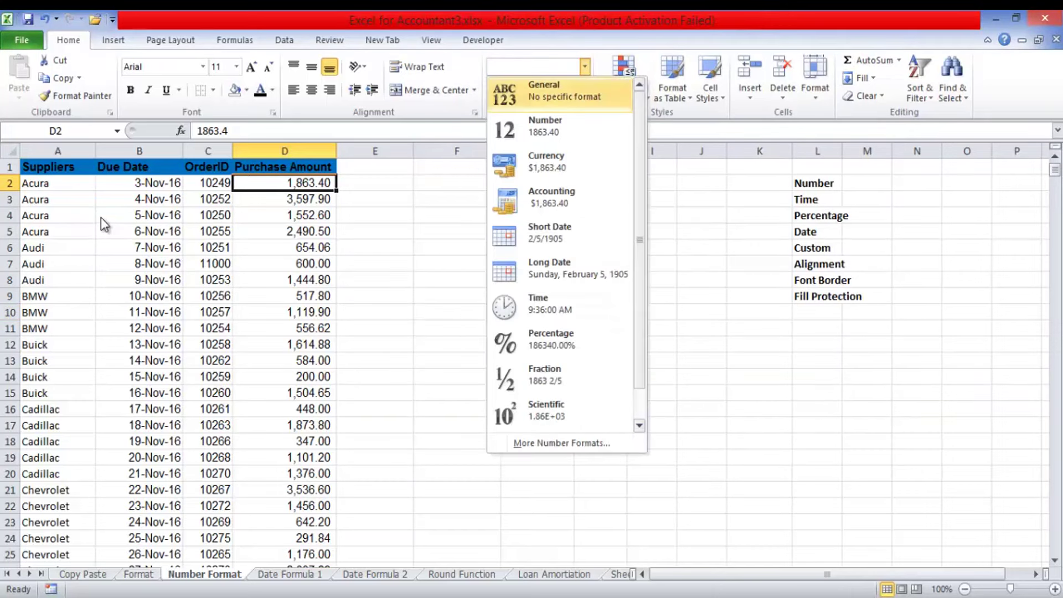
click(559, 126)
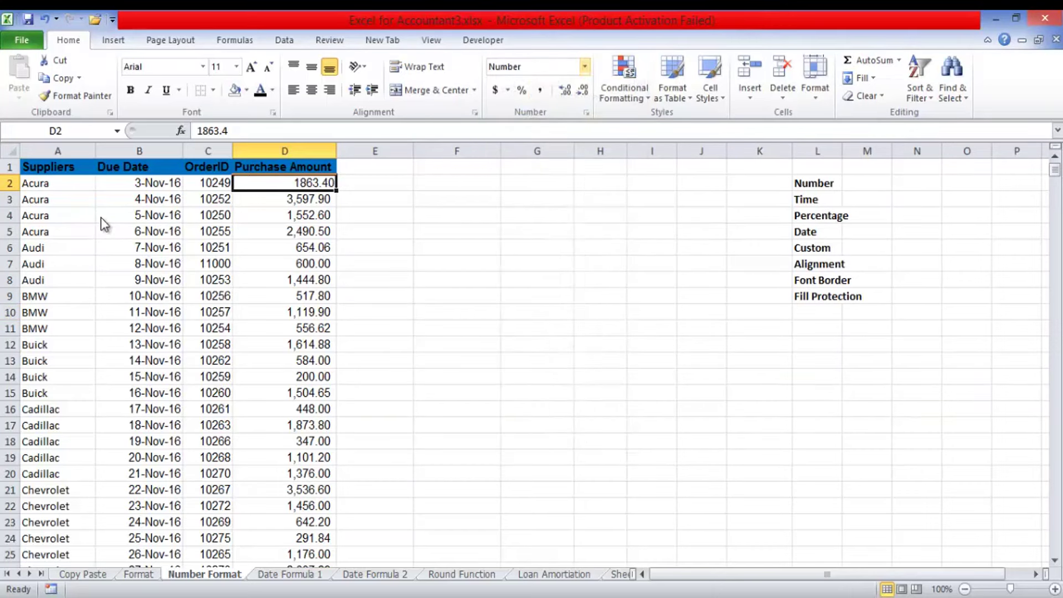
Apply the General format to the purchase amounts in D2 and D3.
click(584, 67)
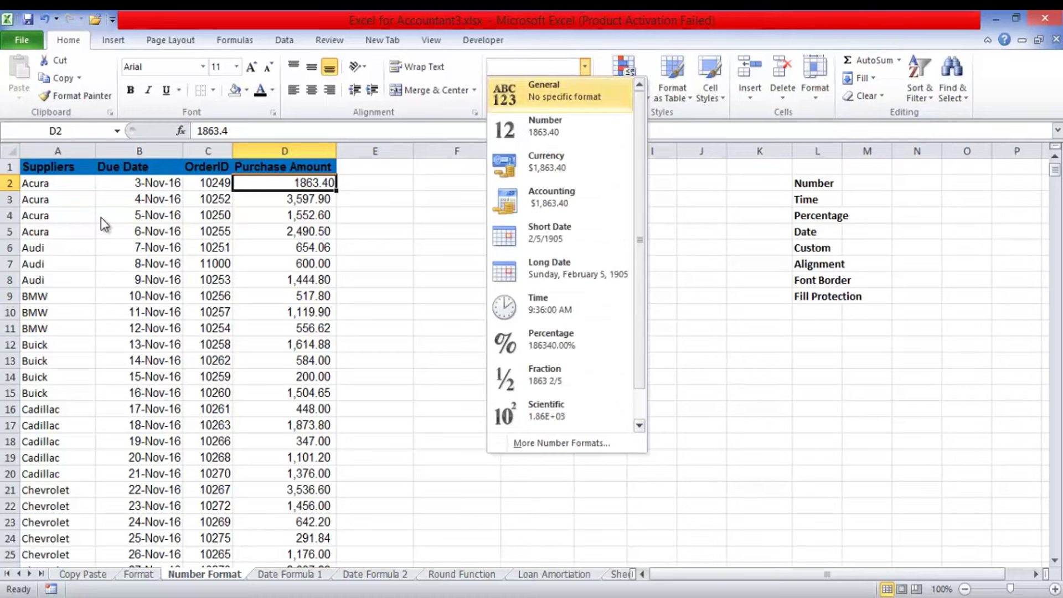
click(559, 91)
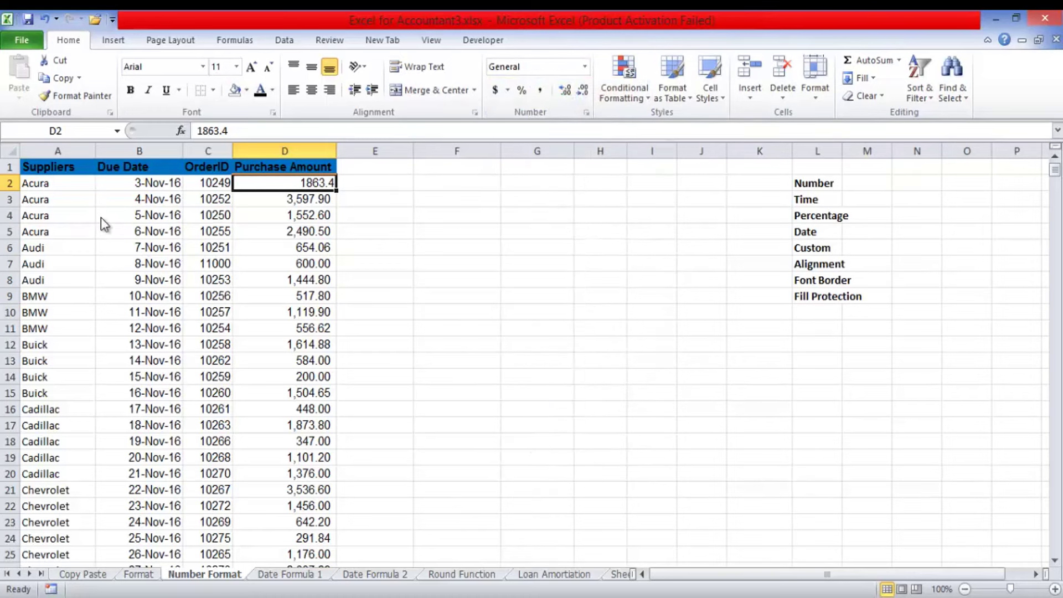
key(Down)
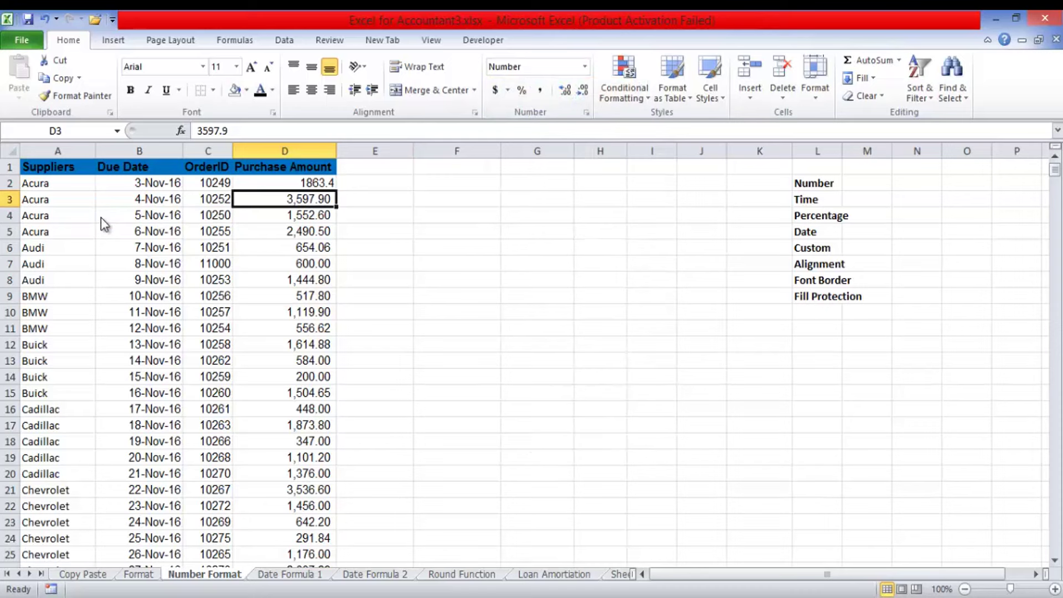
click(585, 67)
key(Down)
key(Return)
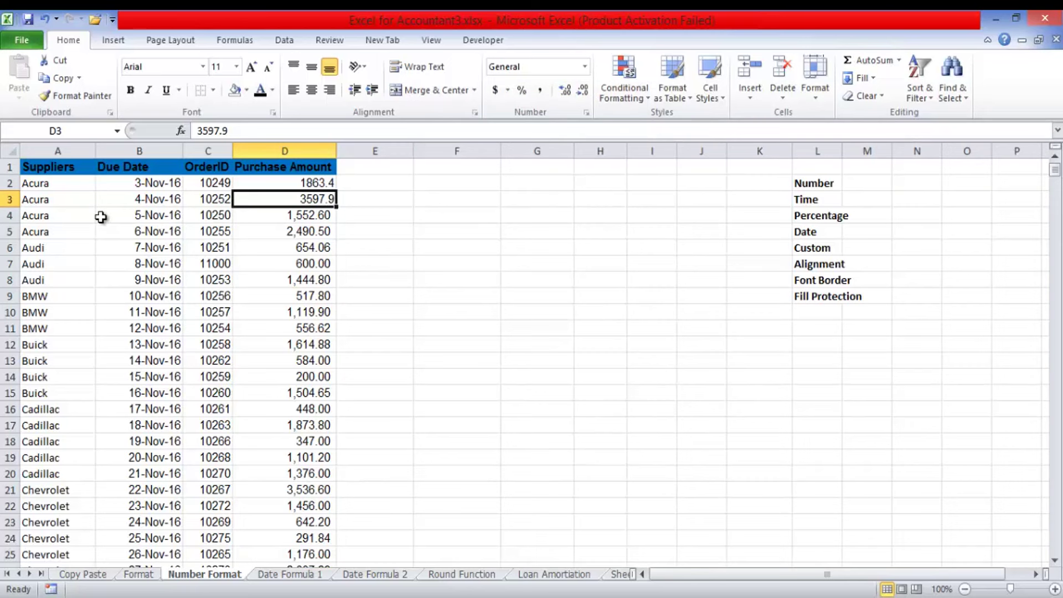
Apply the General format to the purchase amount in D4.
key(Down)
key(alt+h)
key(n)
key(Down)
key(Return)
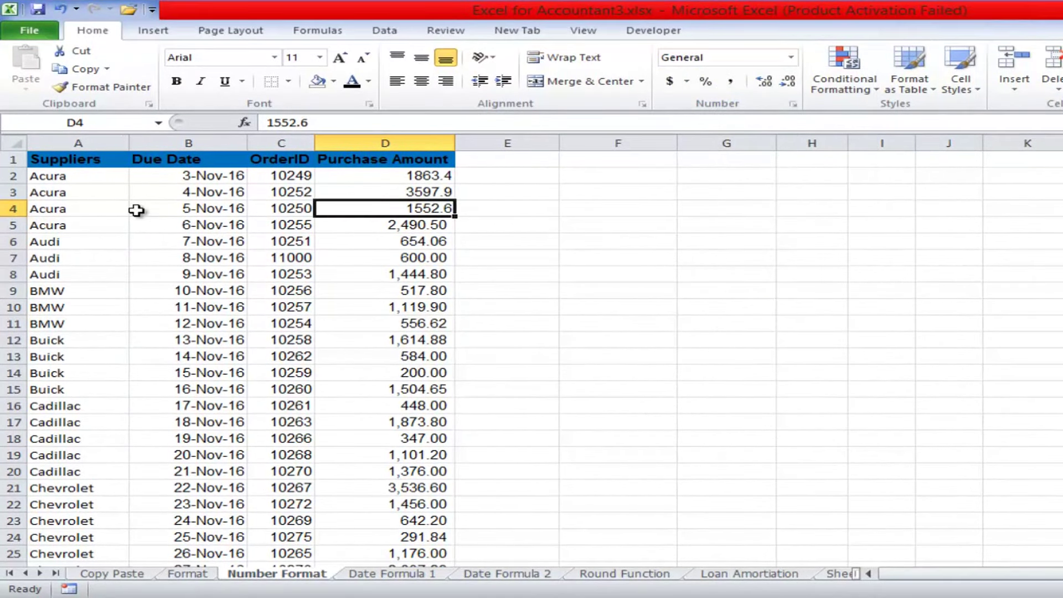
Apply the General format to the purchase amount in D15.
key(Down)
key(Down)
key(Down)
key(Down)
key(Down)
key(Down)
key(Down)
key(Down)
key(Down)
key(Down)
key(Down)
key(alt+h)
key(n)
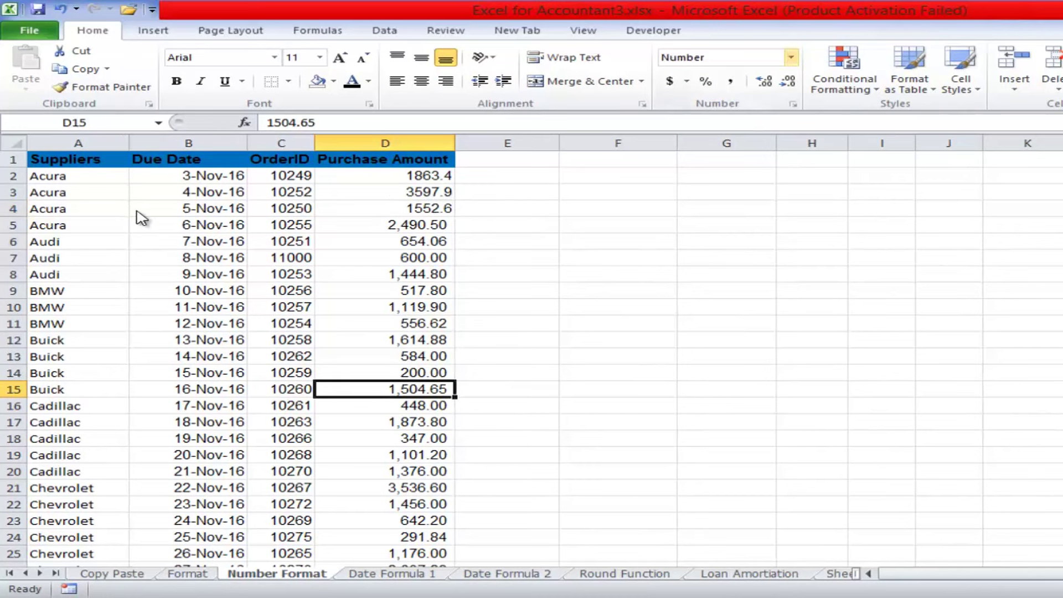
key(Up)
key(Return)
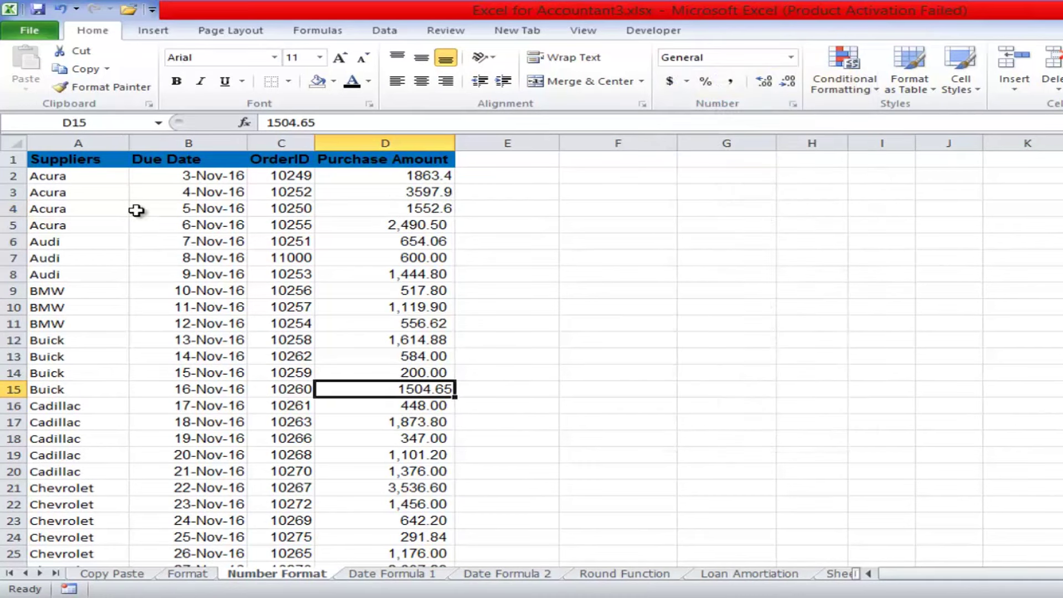
Undo the General formatting of D15, D4, D3 and D2 in the Purchase Amount column.
key(ctrl+z)
key(ctrl+z)
key(ctrl+z)
key(ctrl+z)
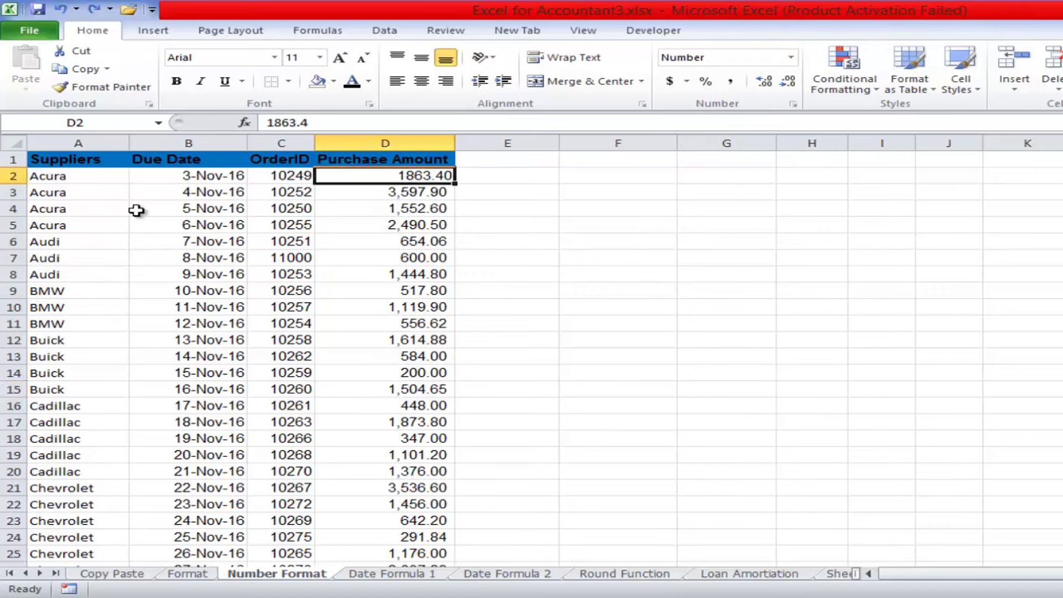
Apply the General format to all purchase amounts from D2 down to the last row, and undo it.
key(ctrl+shift+Down)
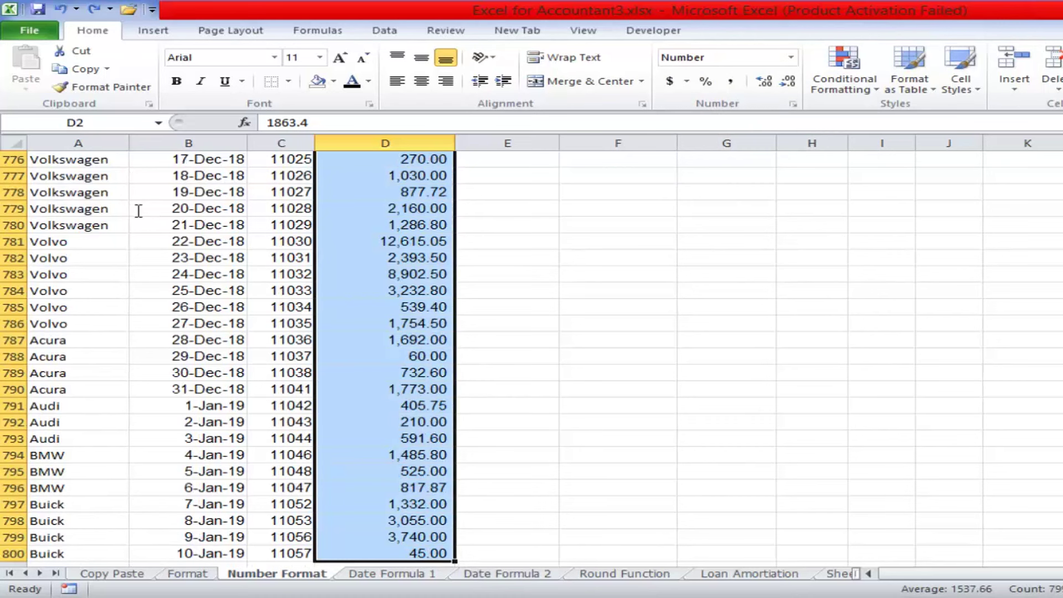
key(ctrl+1)
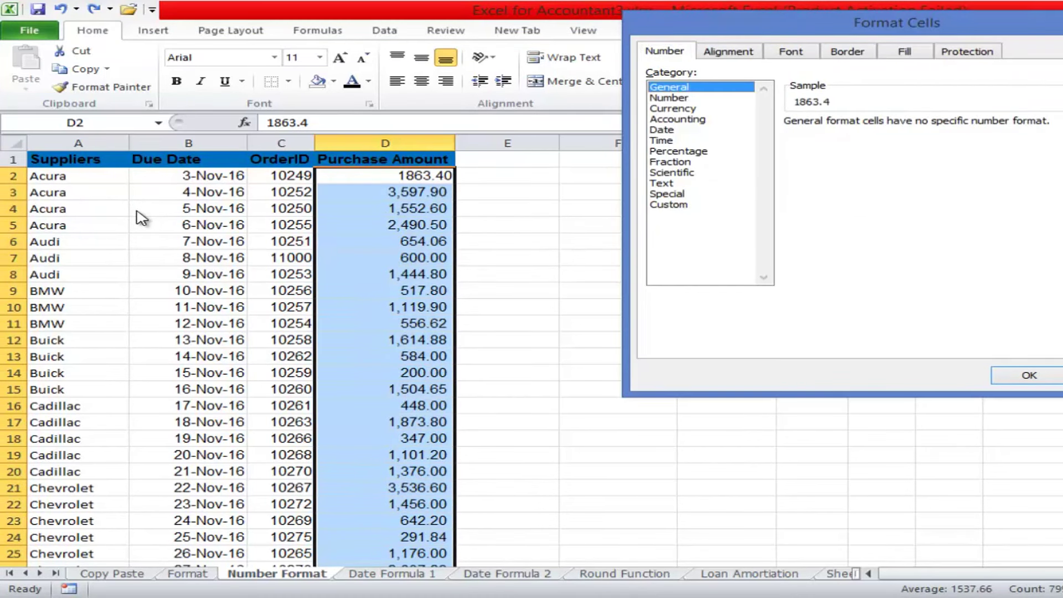
key(Return)
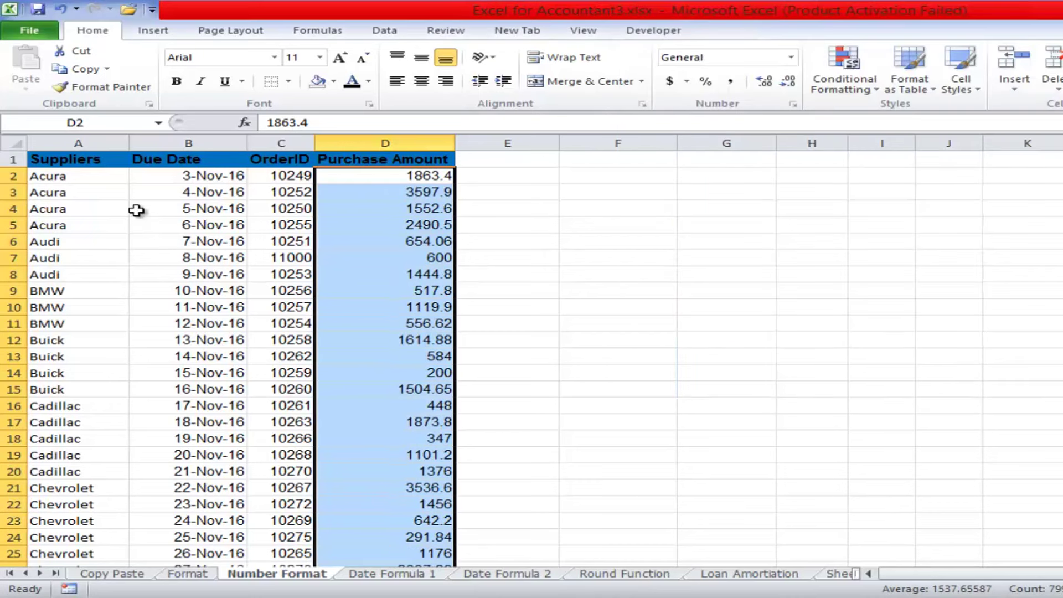
click(507, 406)
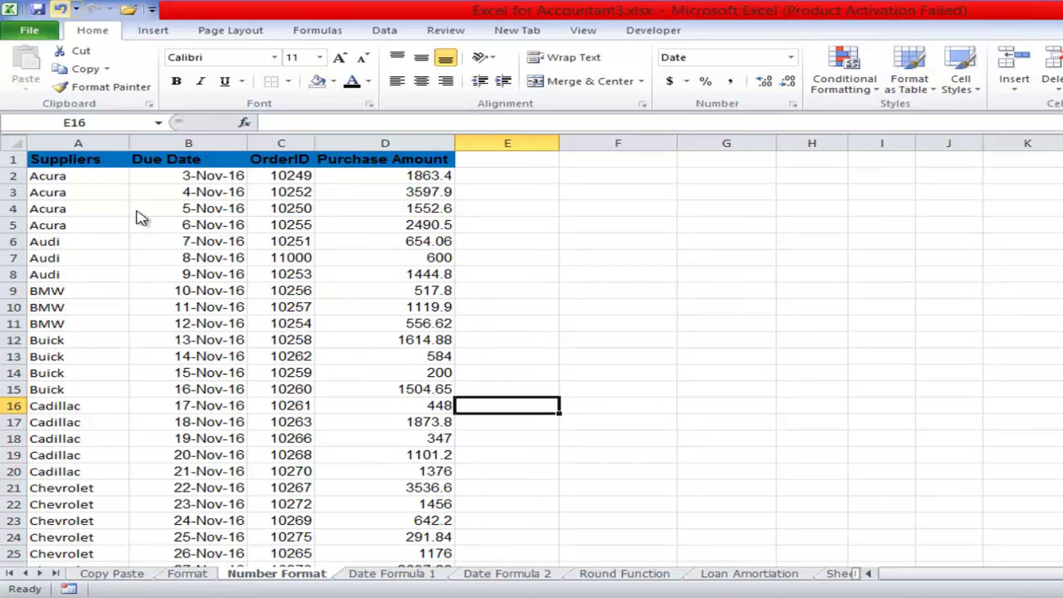
click(60, 10)
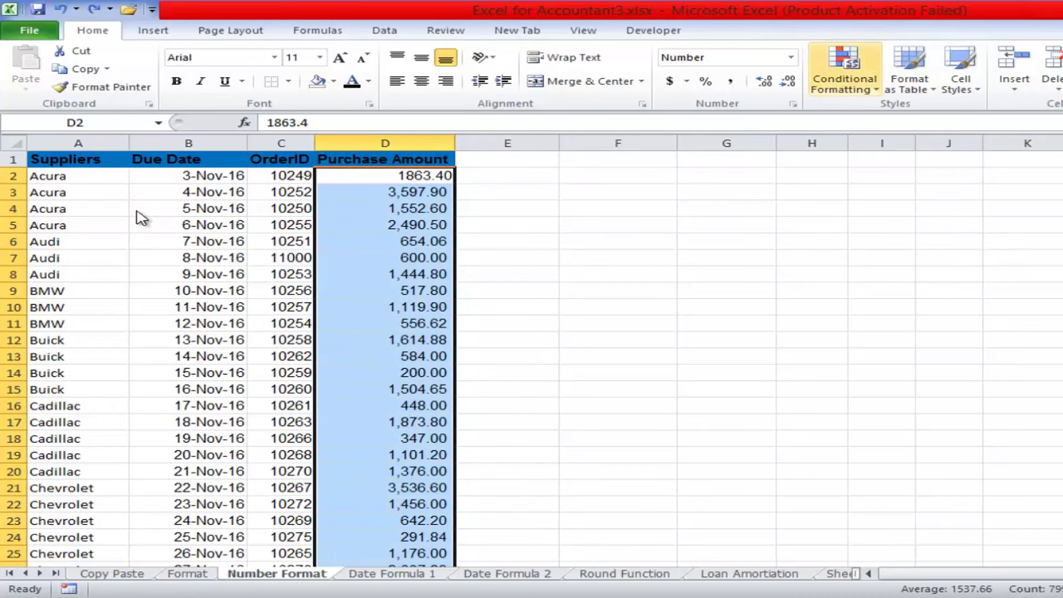
Apply the Number format with 0 decimal places to the selected purchase amounts, and undo it.
click(792, 104)
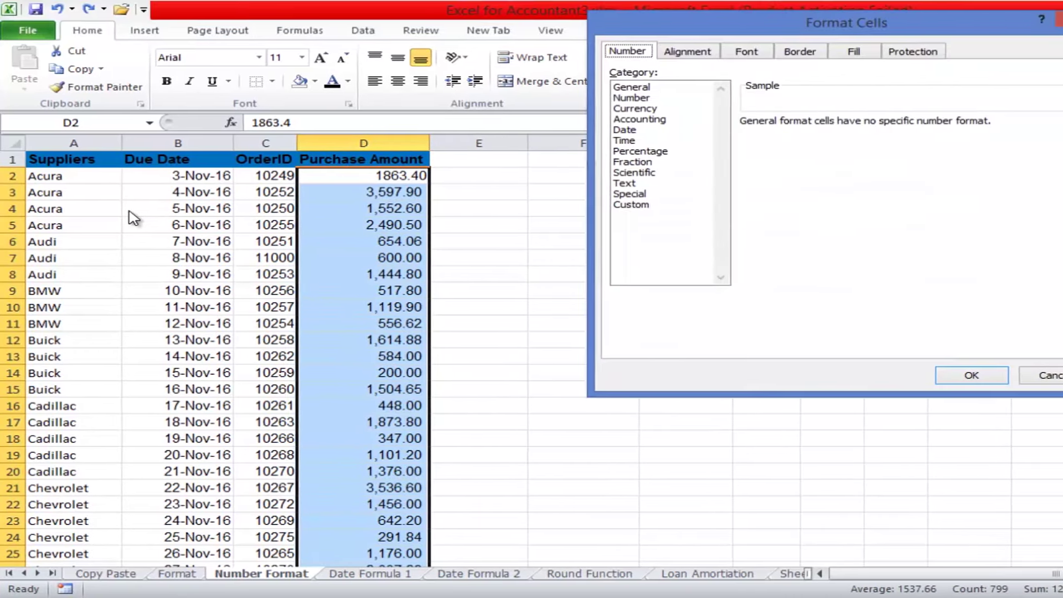
click(598, 98)
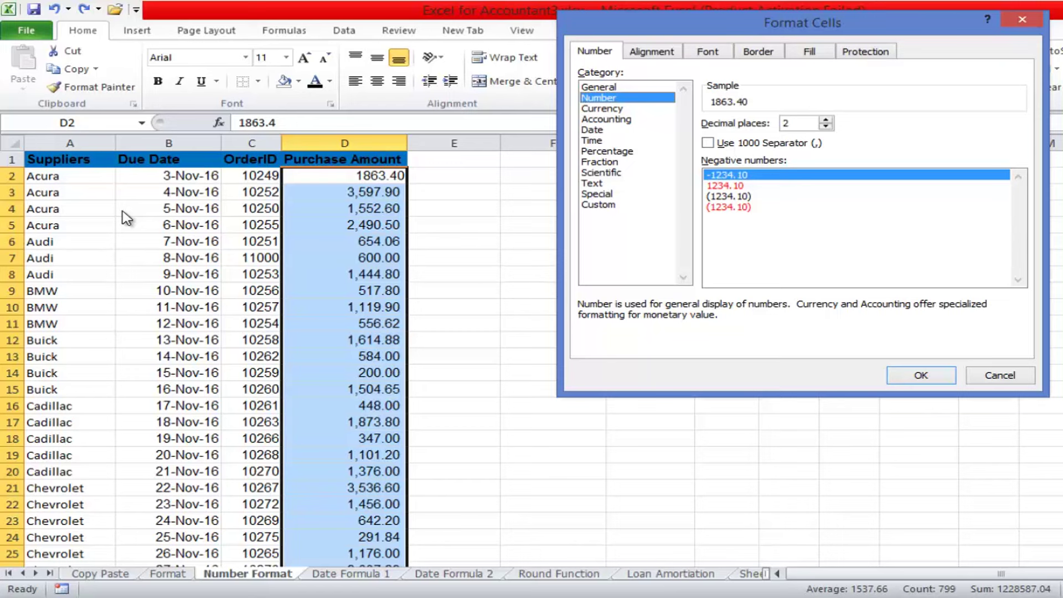
key(Down)
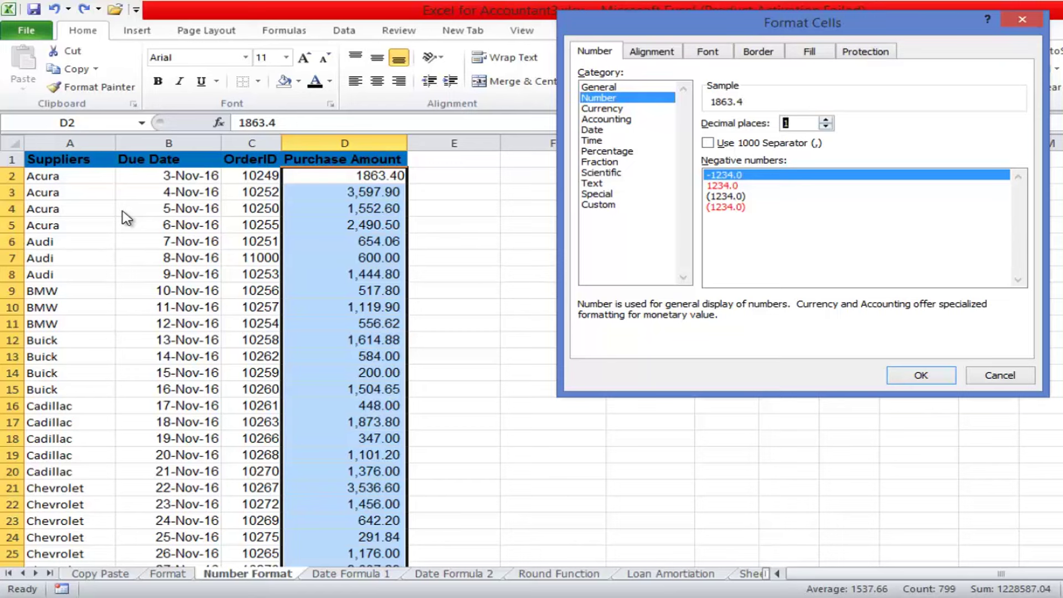
key(Up)
key(Up)
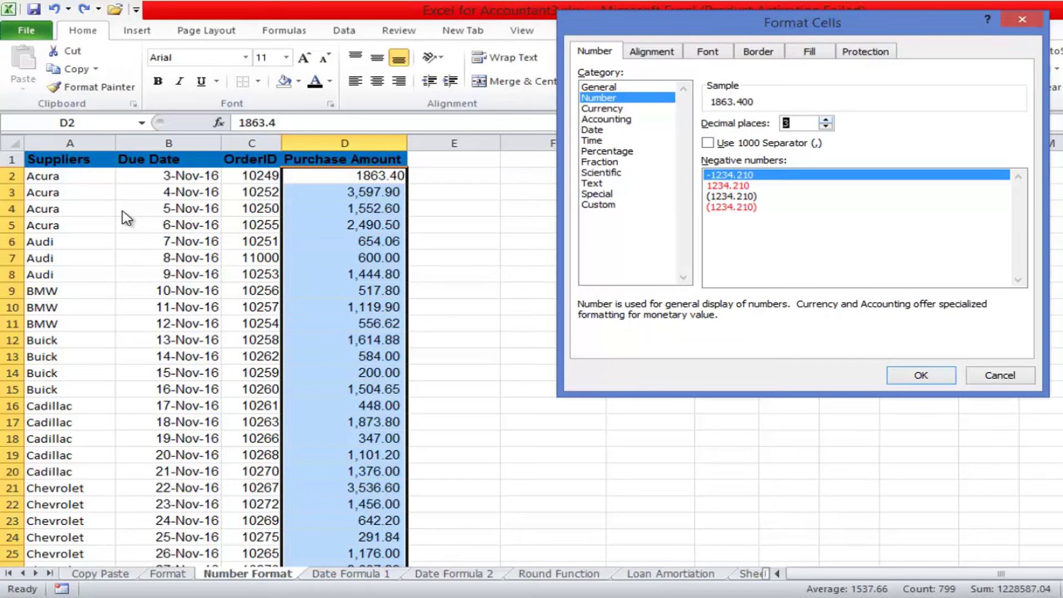
key(Down)
key(Down)
key(Down)
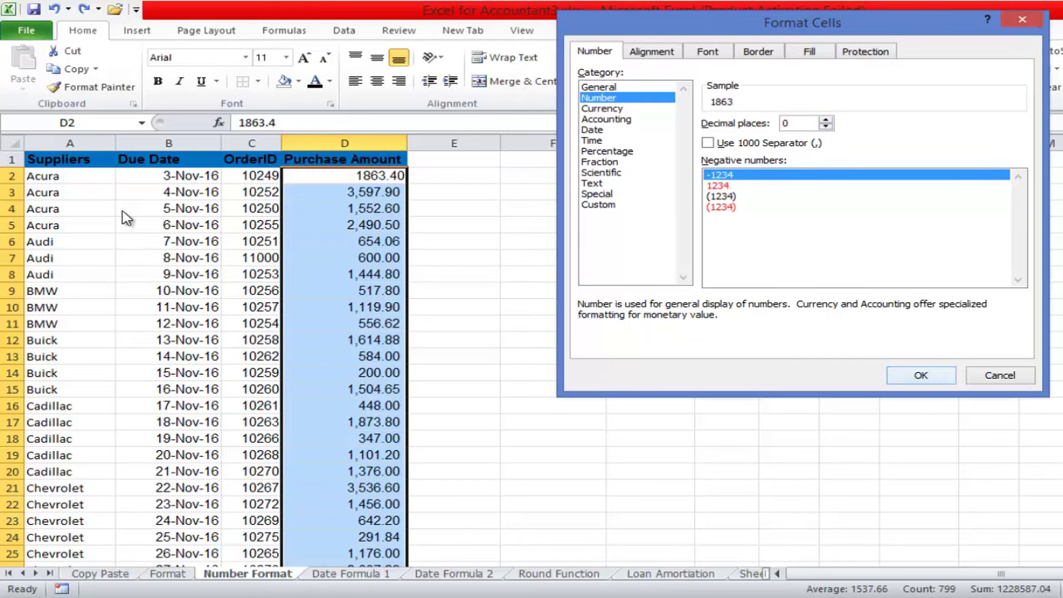
key(Return)
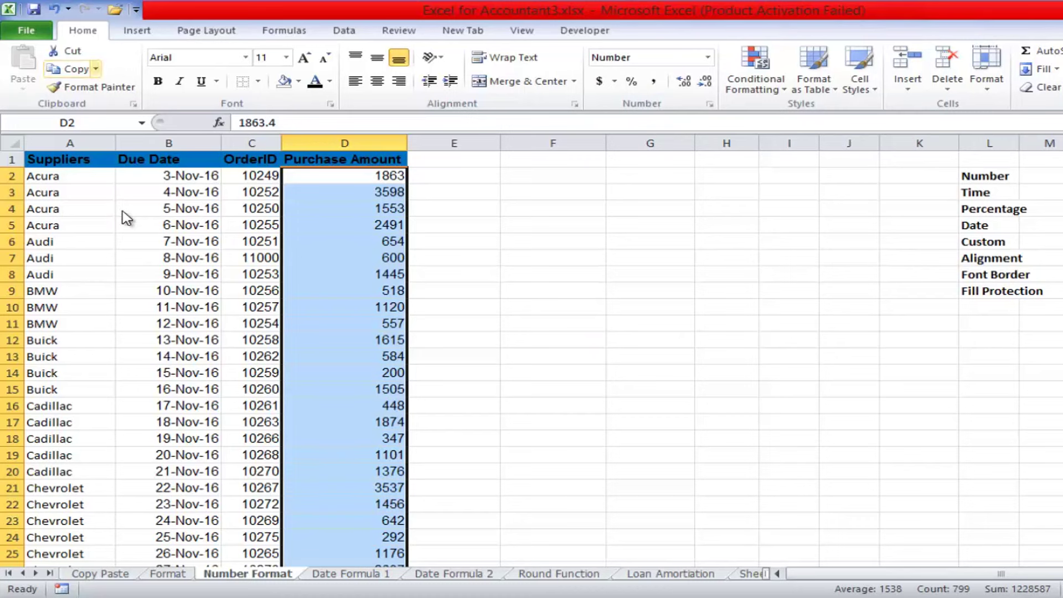
key(ctrl+z)
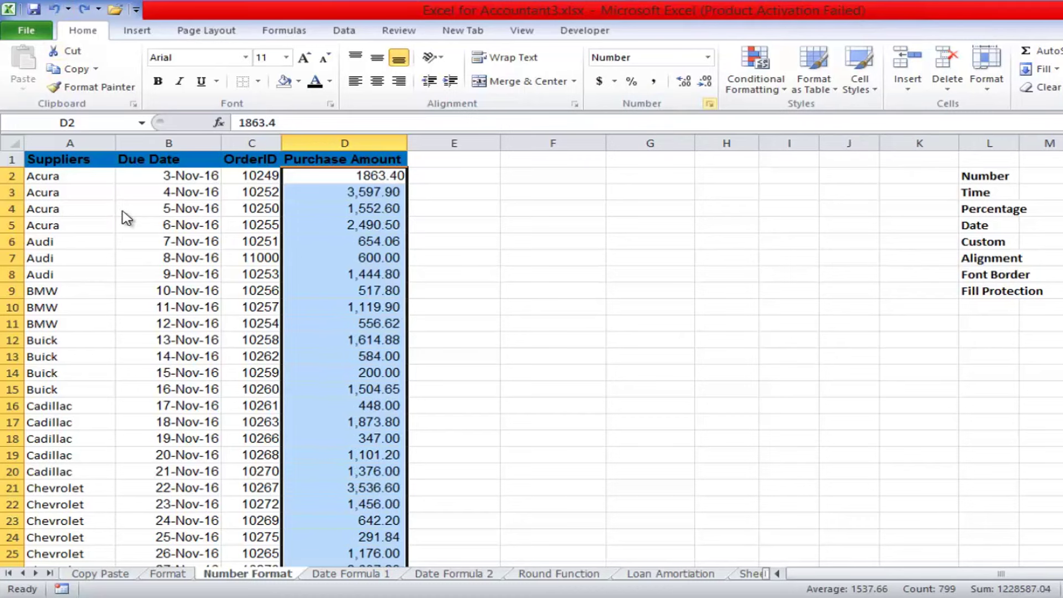
Format the selected purchase amounts as Currency with the $ symbol.
key(ctrl+1)
key(Tab)
key(c)
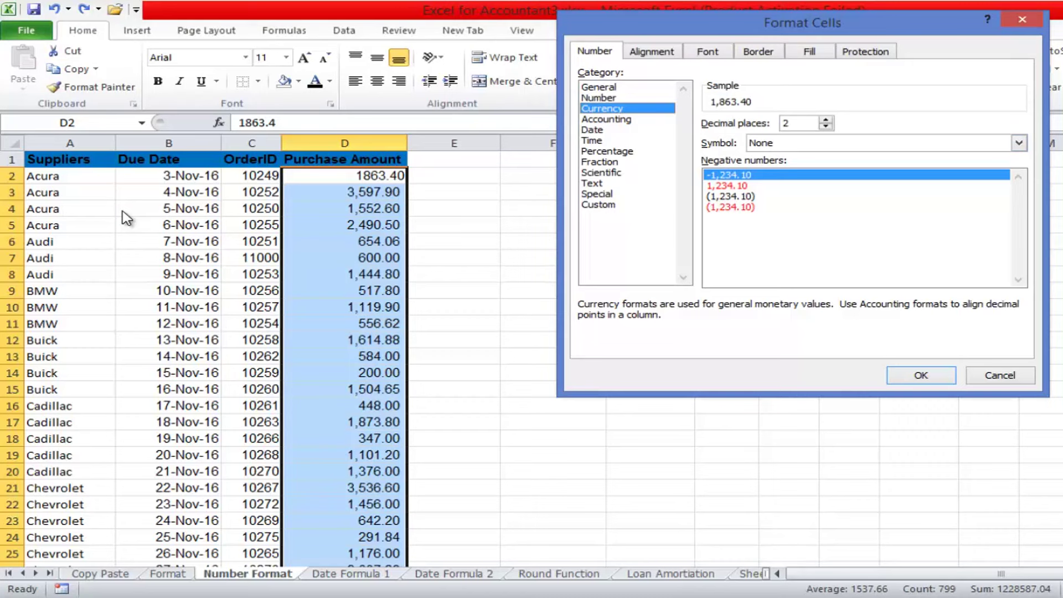
key(Tab)
key(Tab)
key(alt+Down)
key(Down)
key(Return)
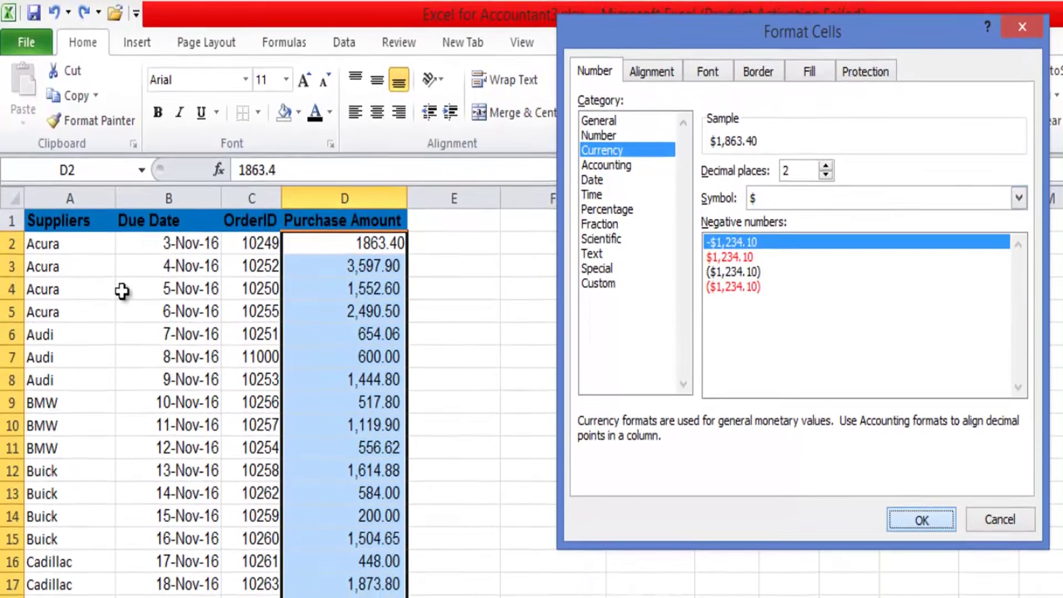
key(Return)
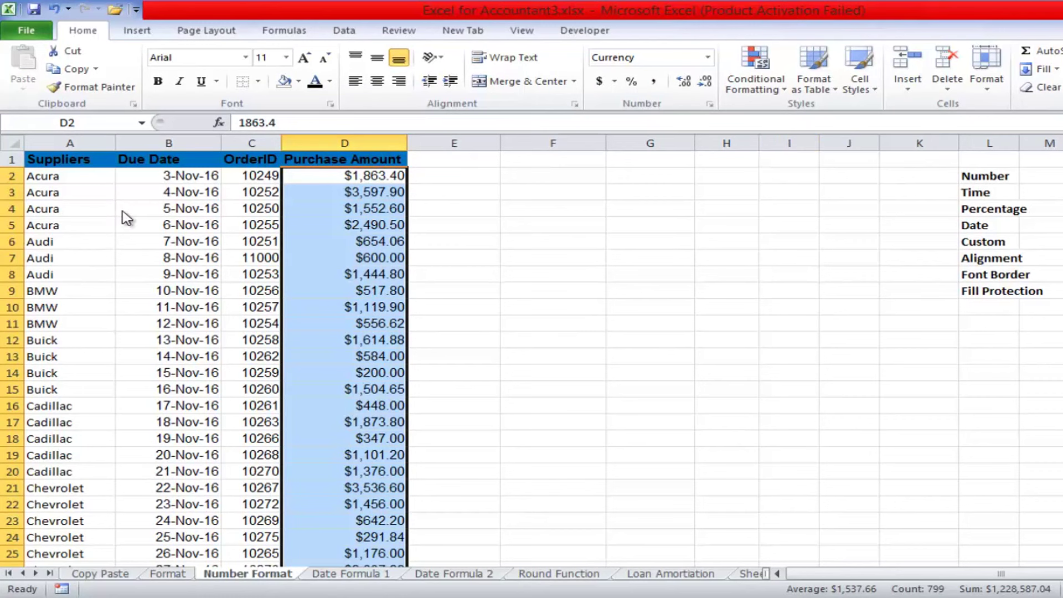
Set the Currency format of the purchase amounts to 0 decimal places.
key(ctrl+1)
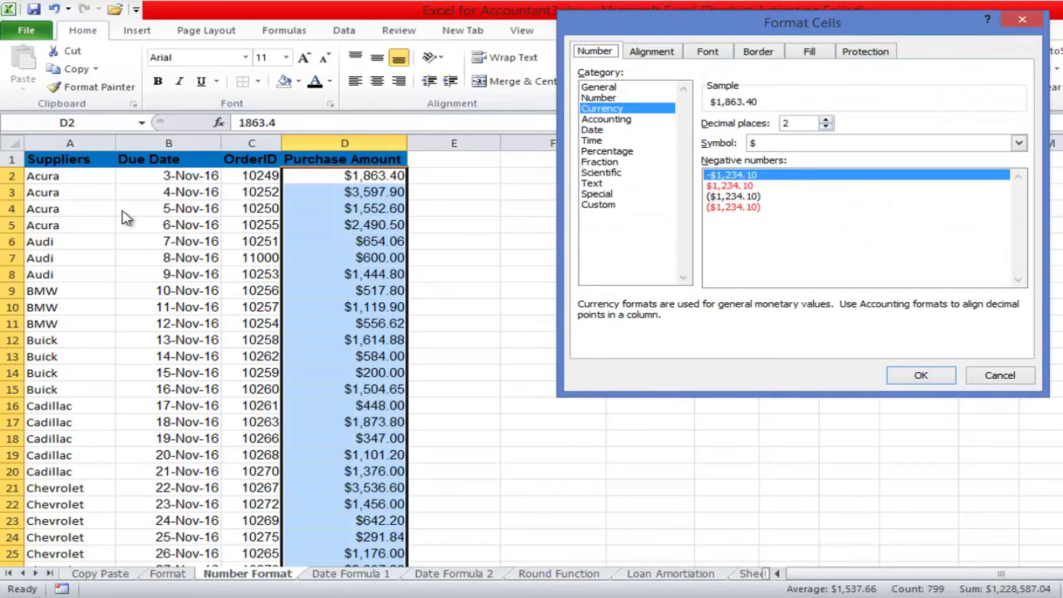
key(Tab)
key(Tab)
key(Down)
key(Down)
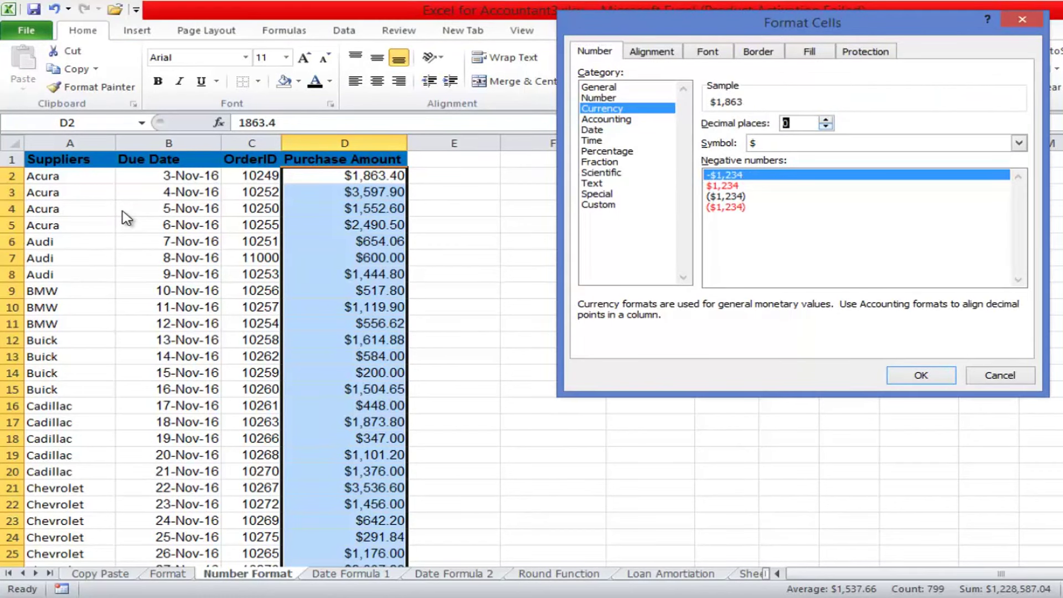
text(0)
key(Return)
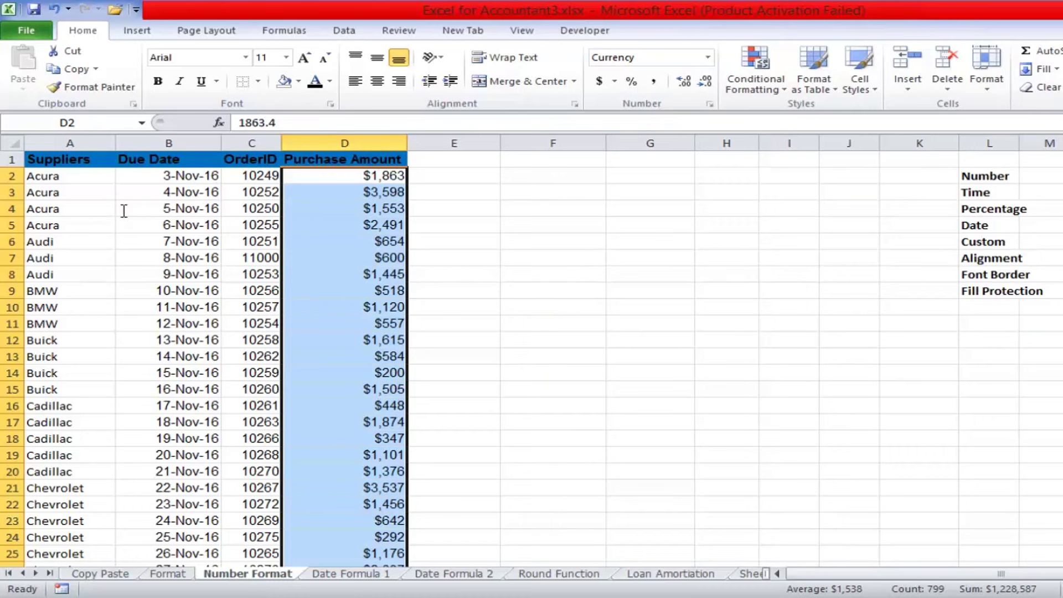
Apply a custom number format "N",##0.00 to the purchase amounts, based on the existing #,##0.00 code.
key(ctrl+1)
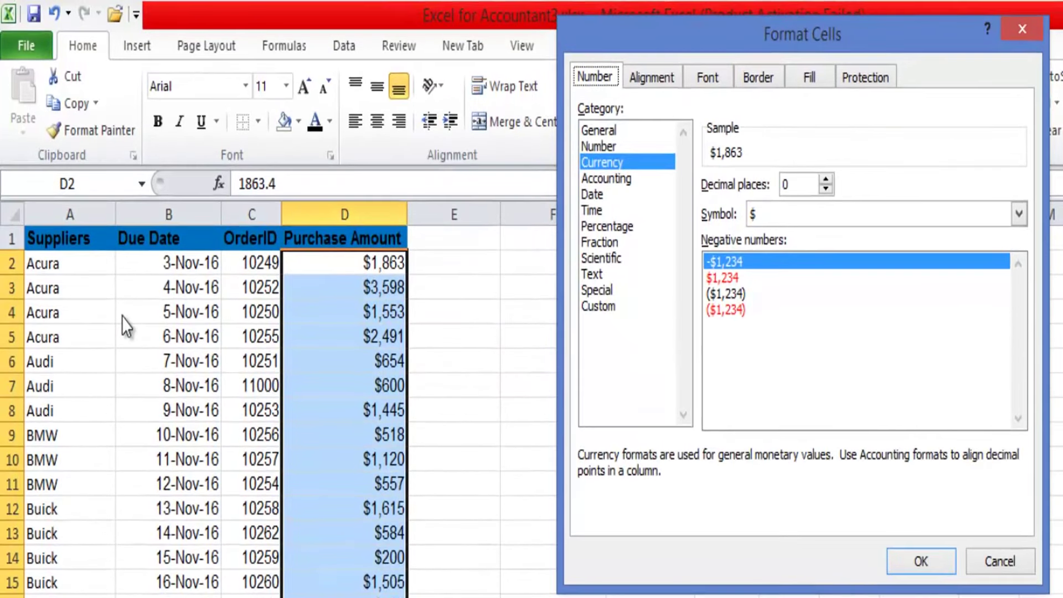
key(Tab)
key(End)
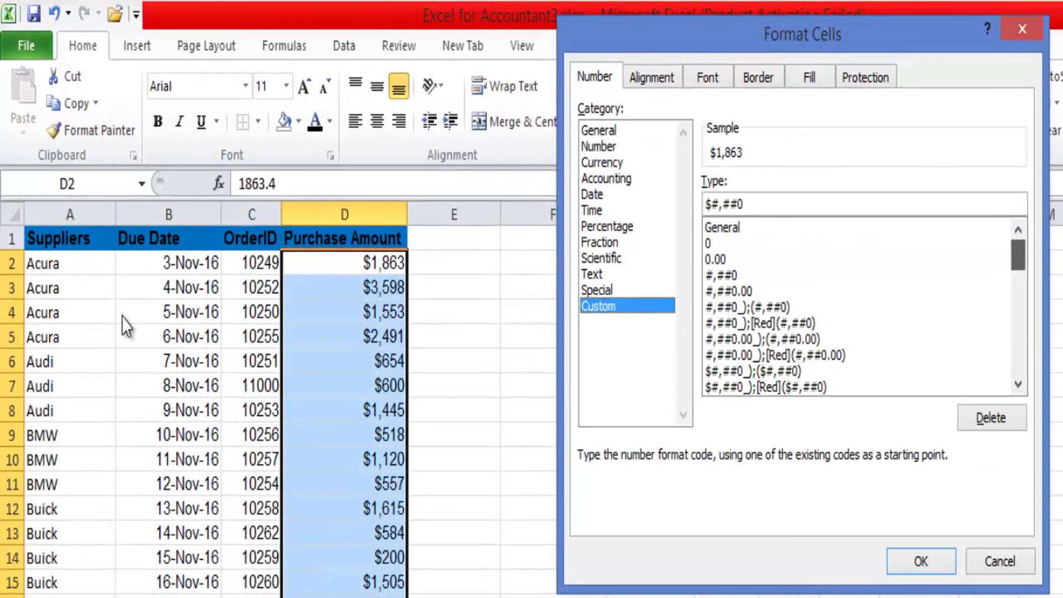
click(729, 291)
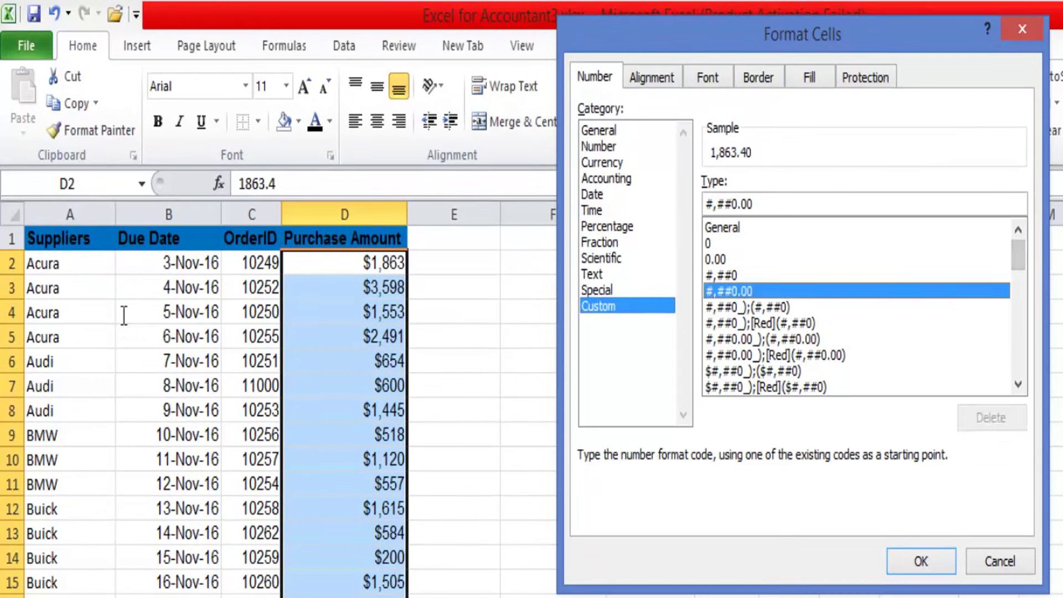
click(714, 204)
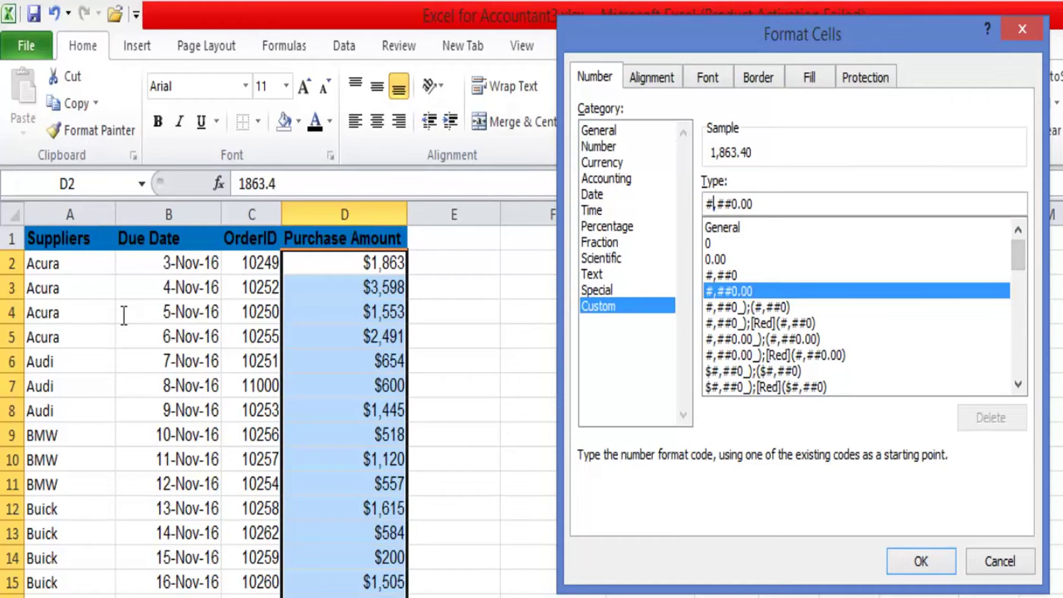
key(BackSpace)
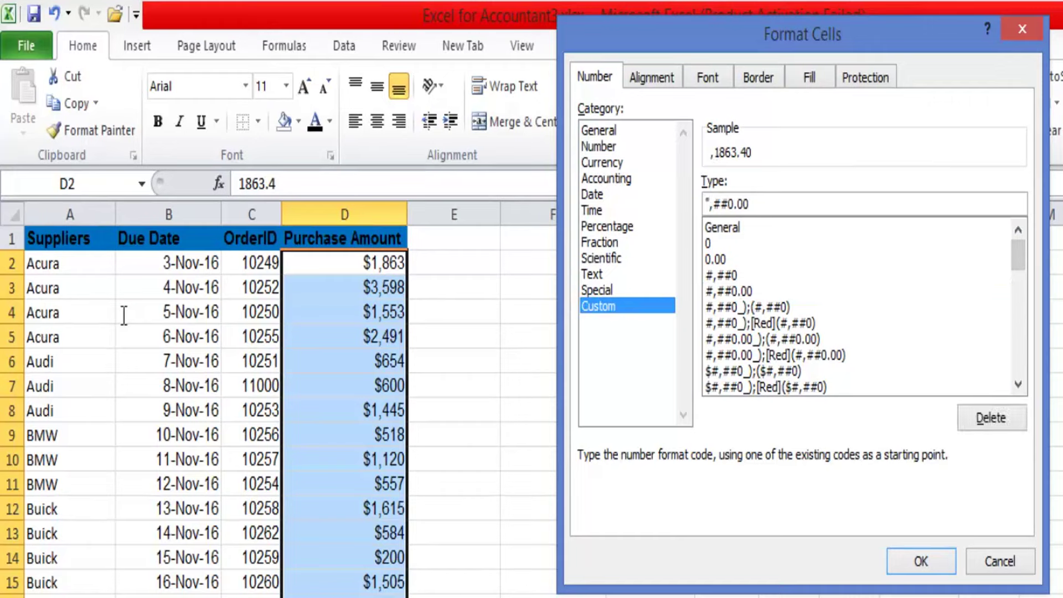
text("N")
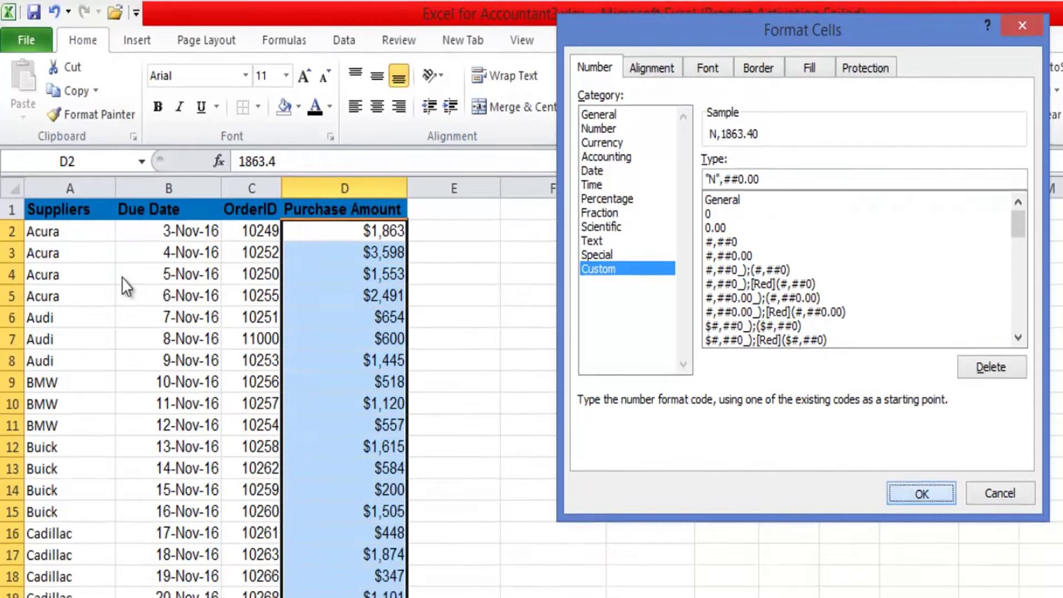
key(Return)
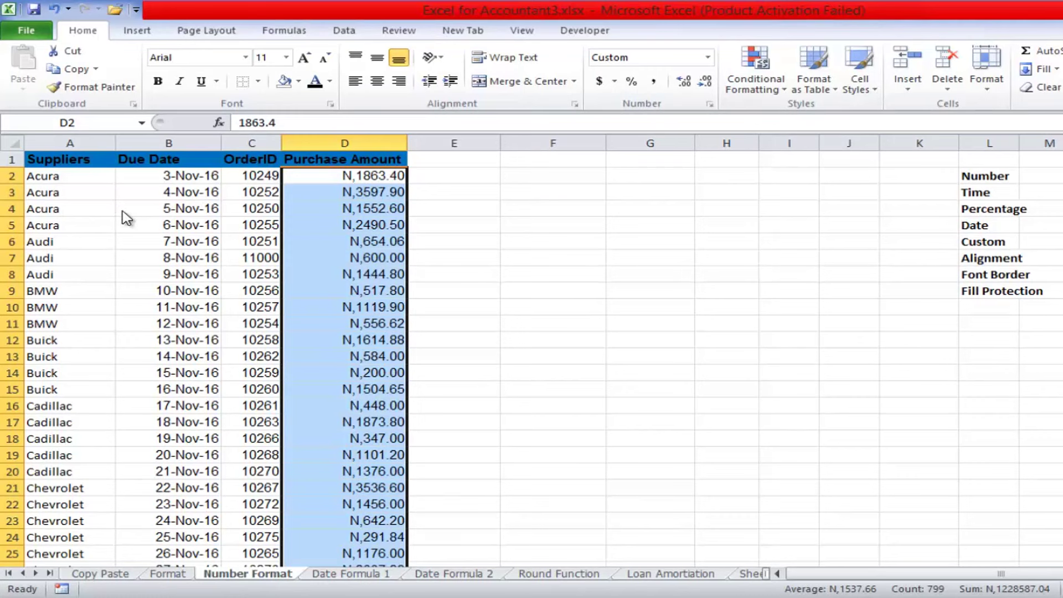
Remove the comma after "N" in the purchase amounts' custom format, making the code "N"##0.00.
key(ctrl+1)
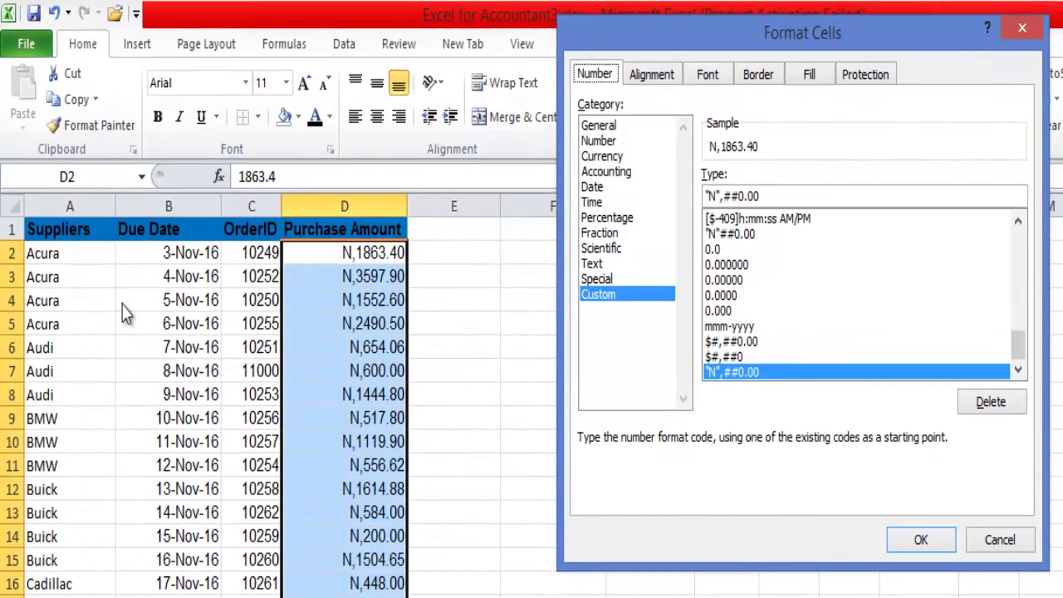
click(721, 196)
key(Delete)
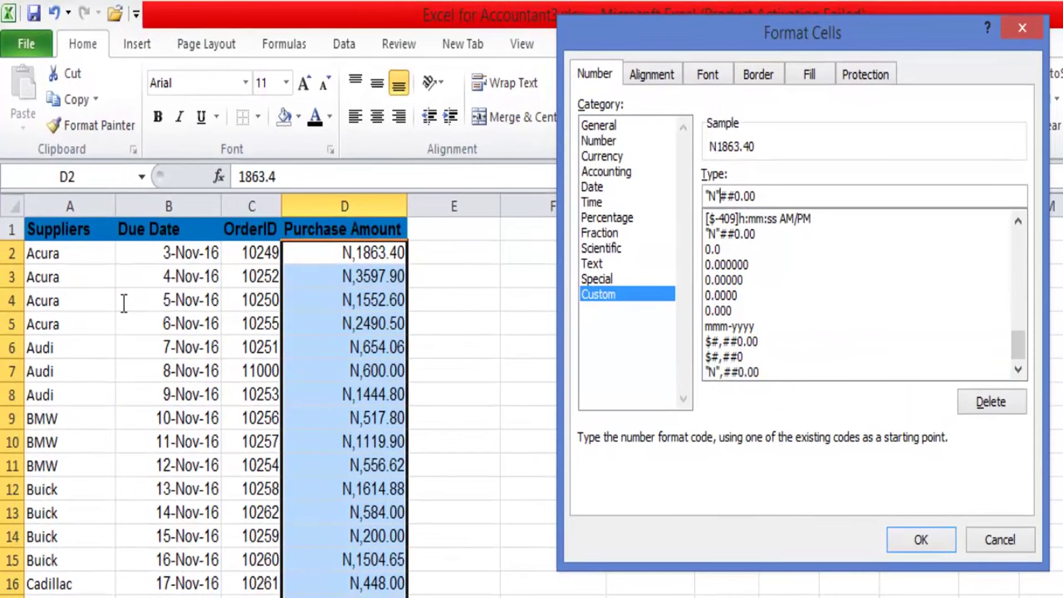
key(Return)
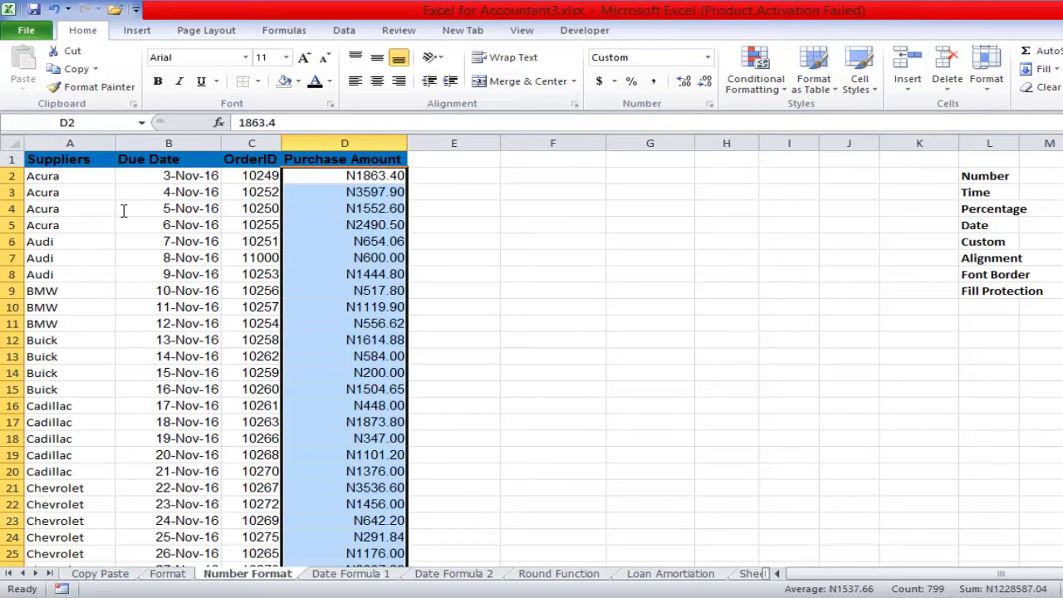
Add a thousands separator to the purchase amounts' custom format, making the code "N"#,##0.00.
key(ctrl+1)
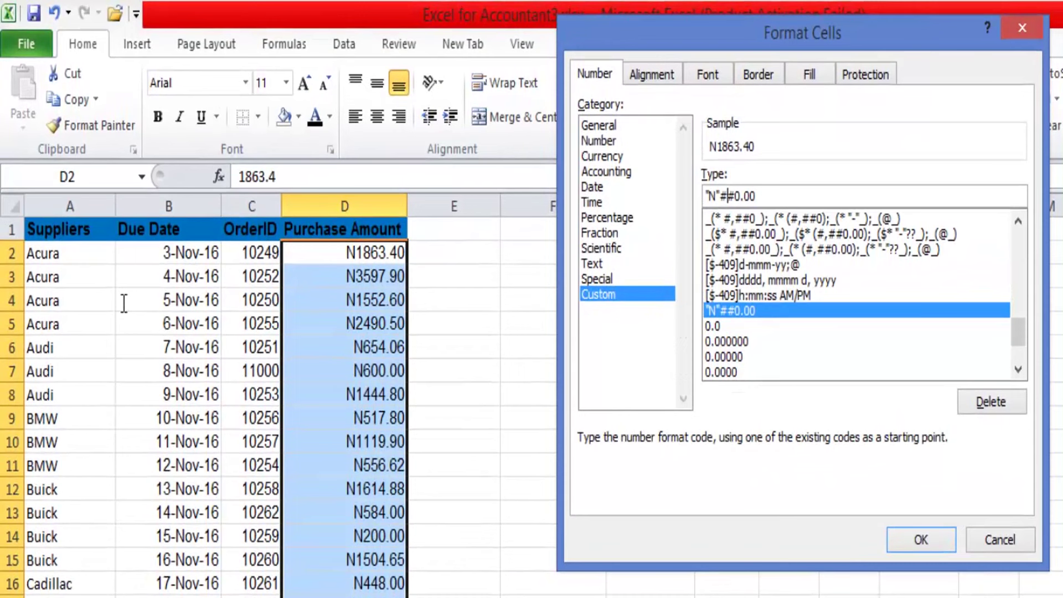
text(,)
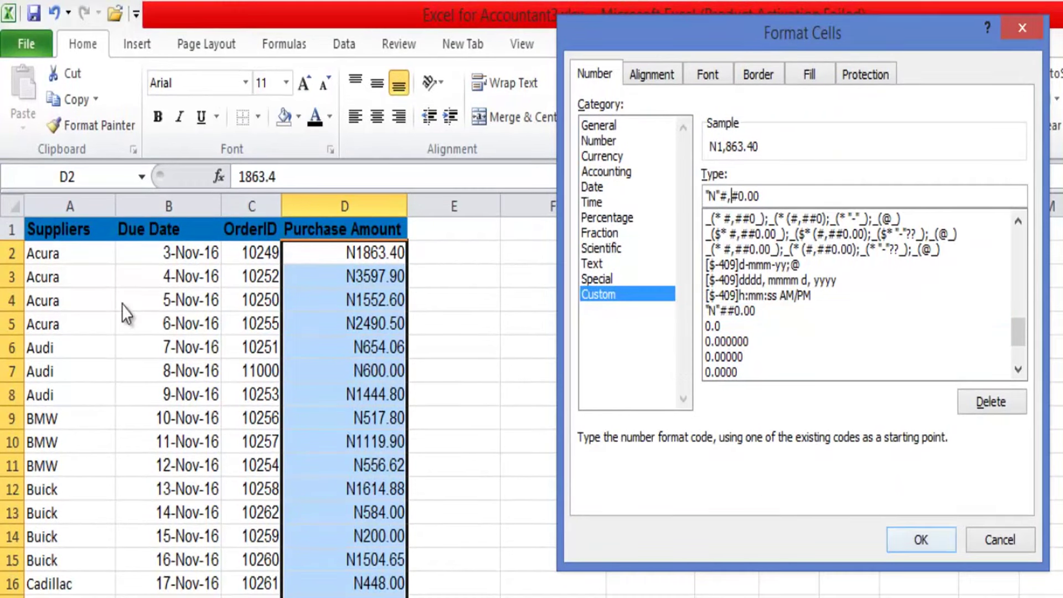
key(Return)
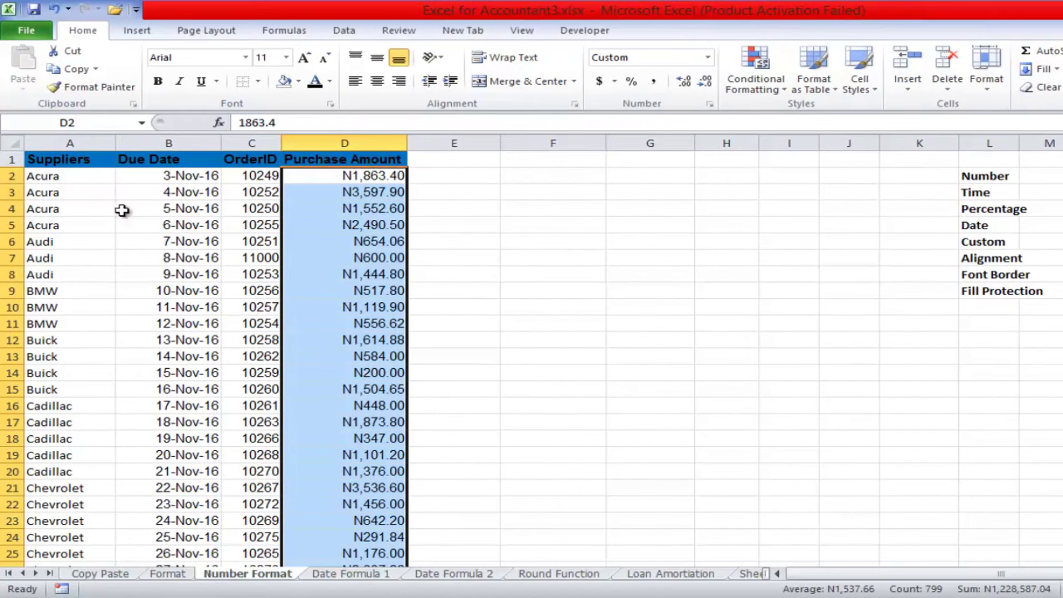
Change the currency prefix in the purchase amounts' custom format to =N=, making the code "=N="#,##0.00.
key(ctrl+1)
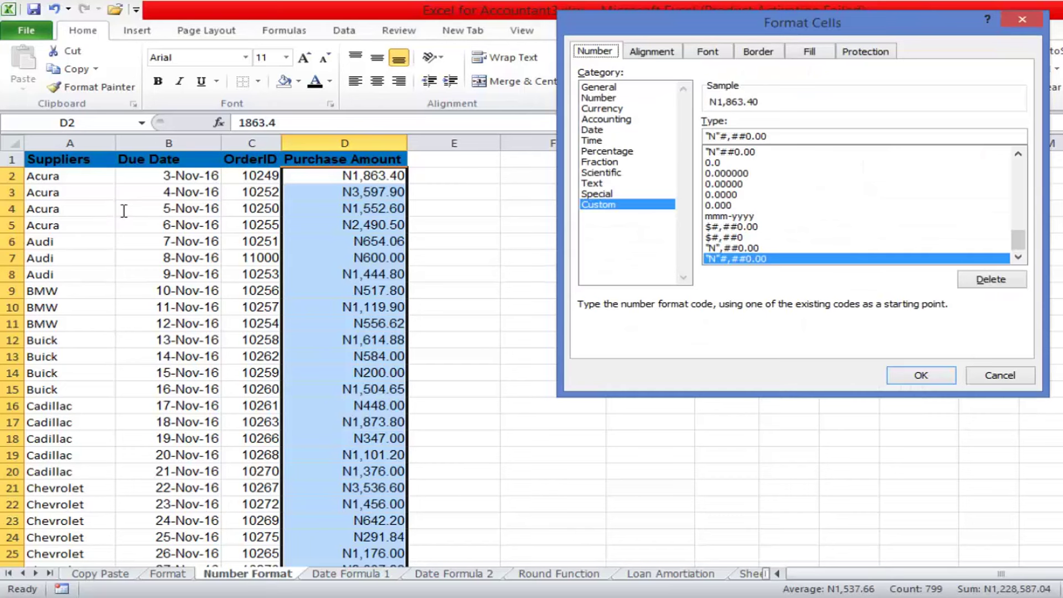
click(710, 136)
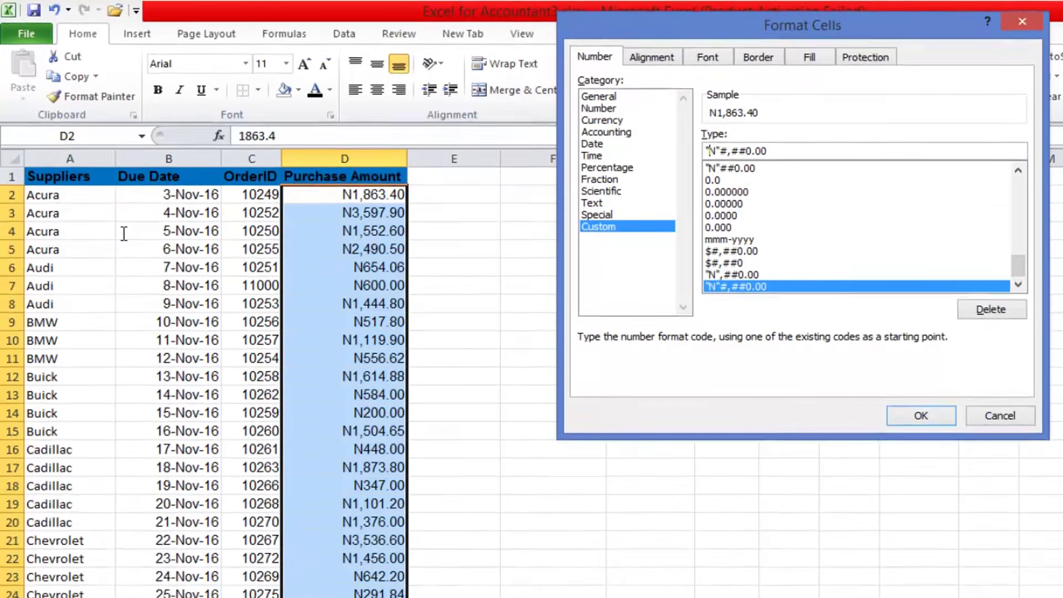
text(=)
key(Right)
text(=)
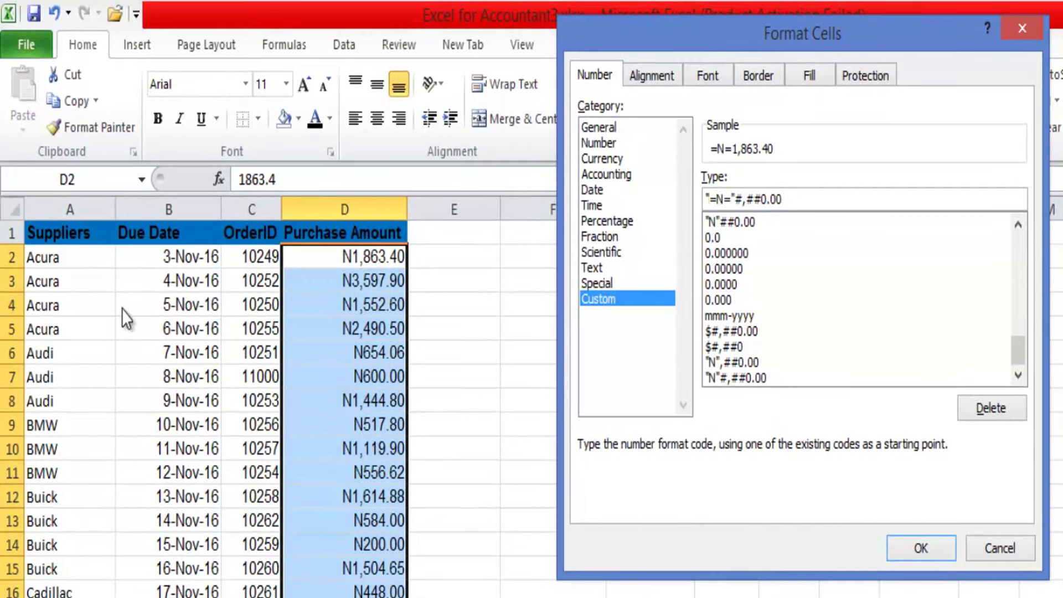
key(Return)
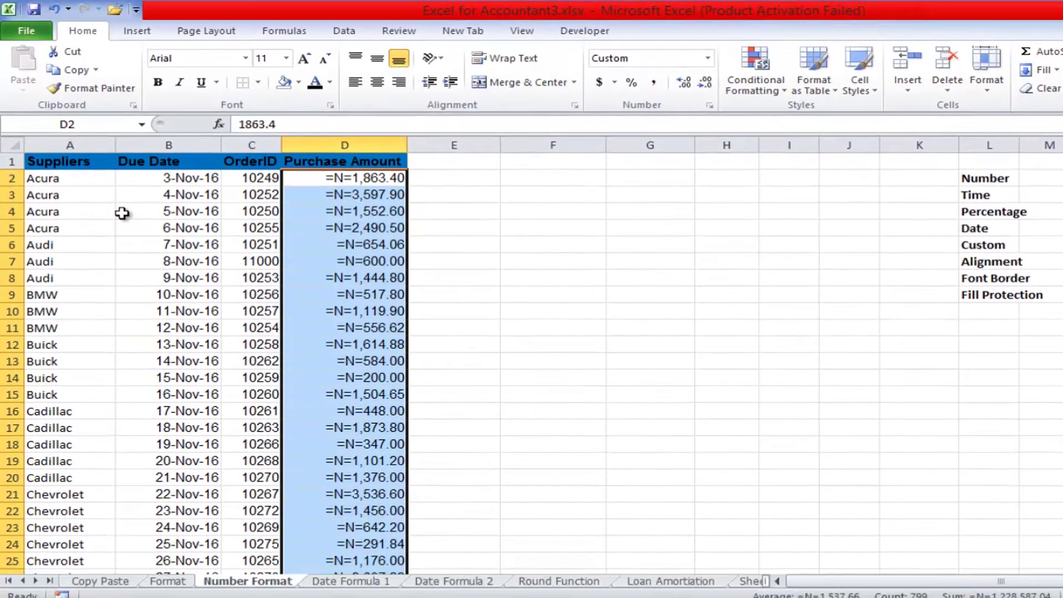
Undo the custom and Currency number format changes on the purchase amounts.
key(ctrl+z)
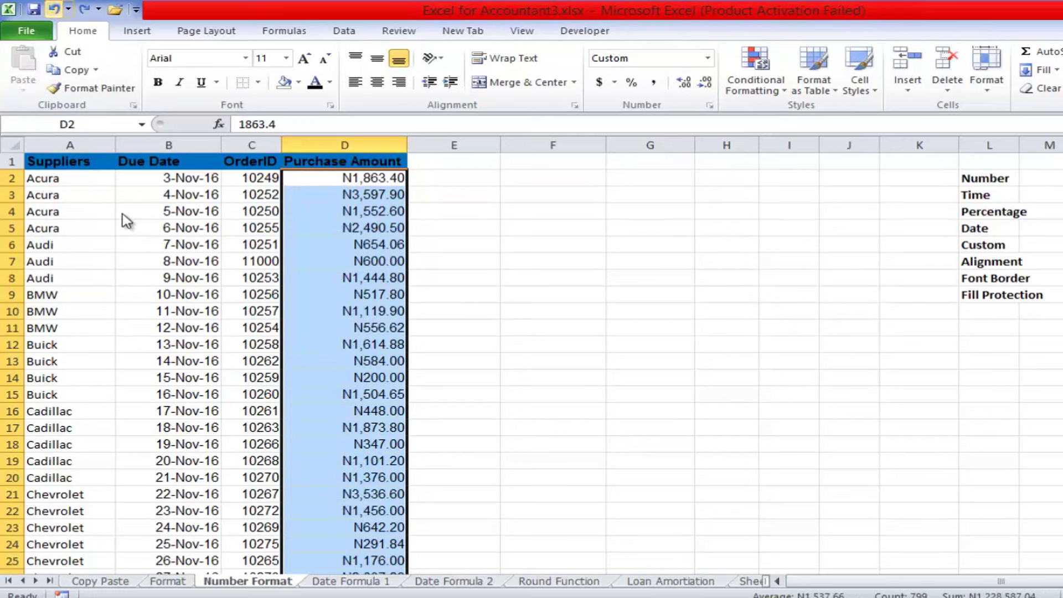
key(ctrl+z)
key(ctrl+z)
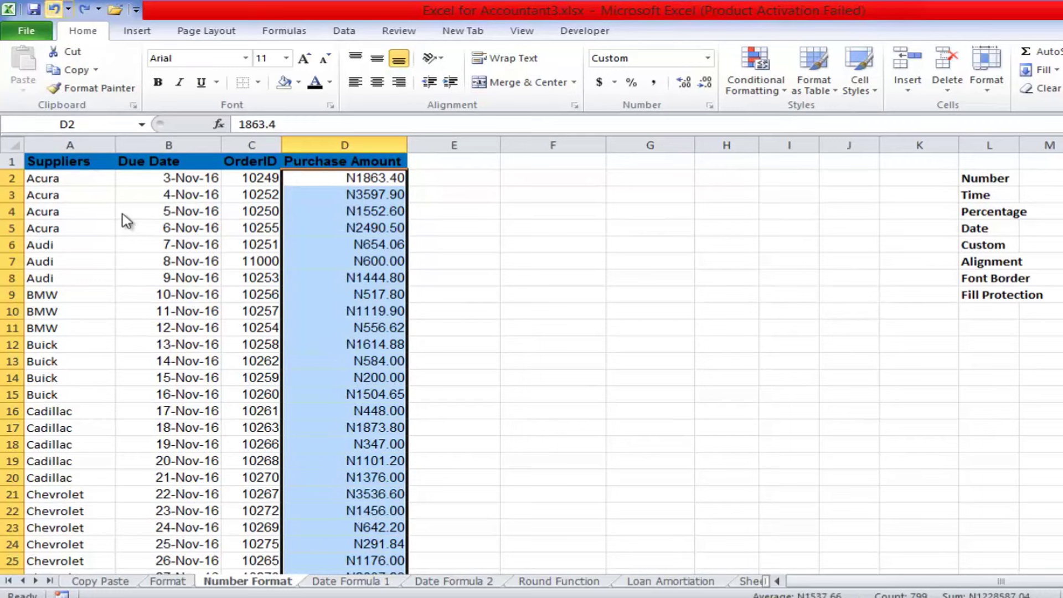
key(ctrl+z)
key(ctrl+z)
key(ctrl+z)
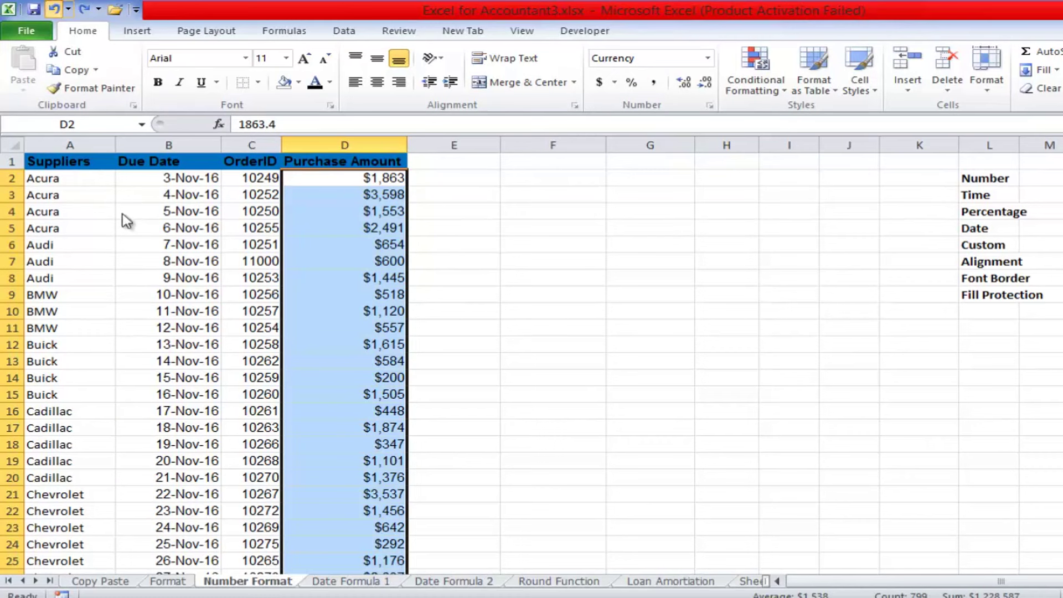
Apply the Accounting format with two decimal places and the $ symbol to the purchase amounts.
key(ctrl+1)
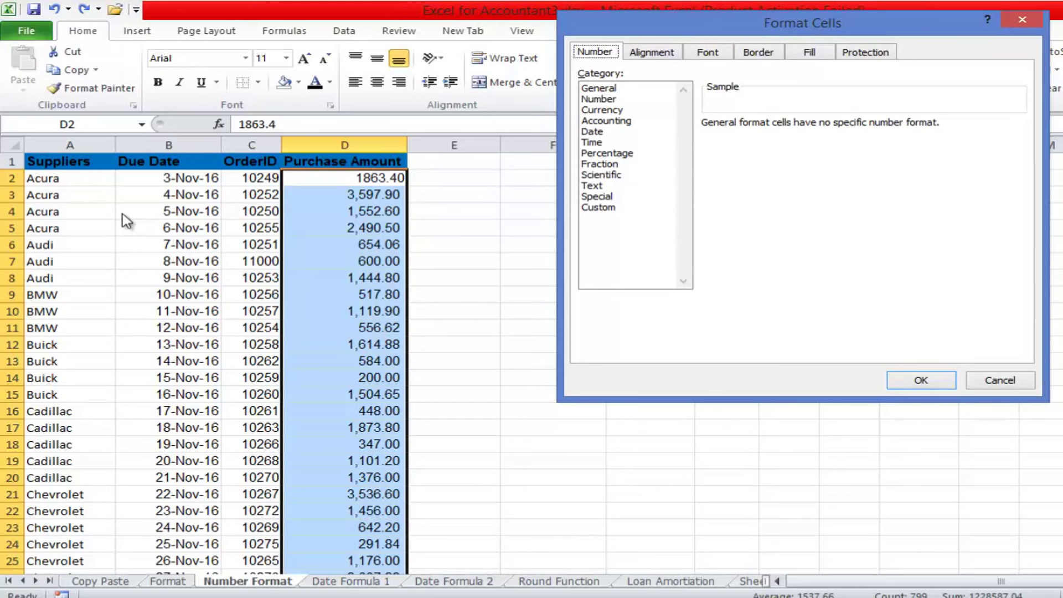
key(Tab)
key(a)
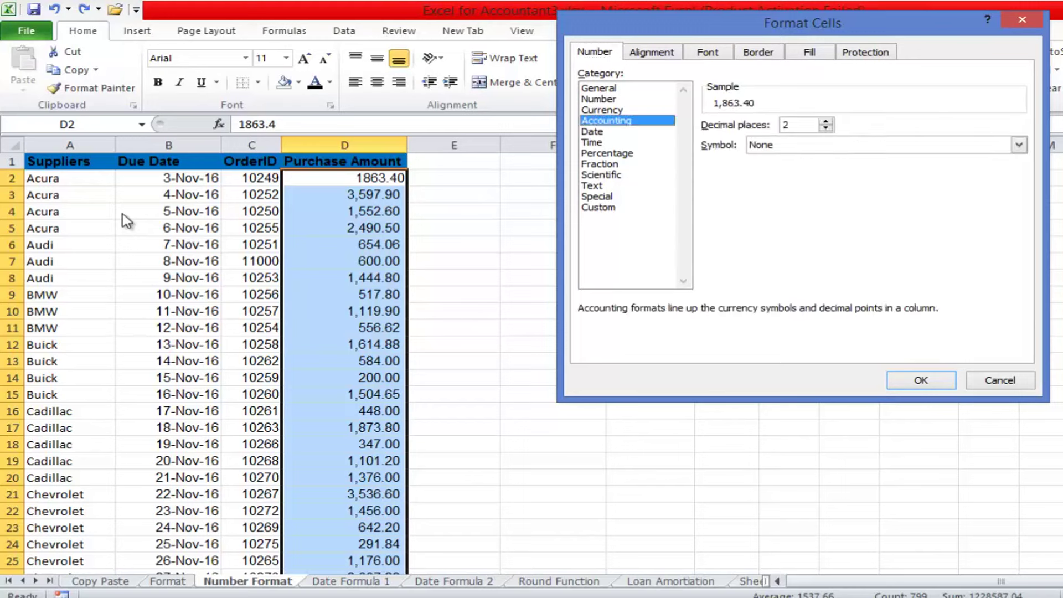
key(alt+s)
key(alt+Down)
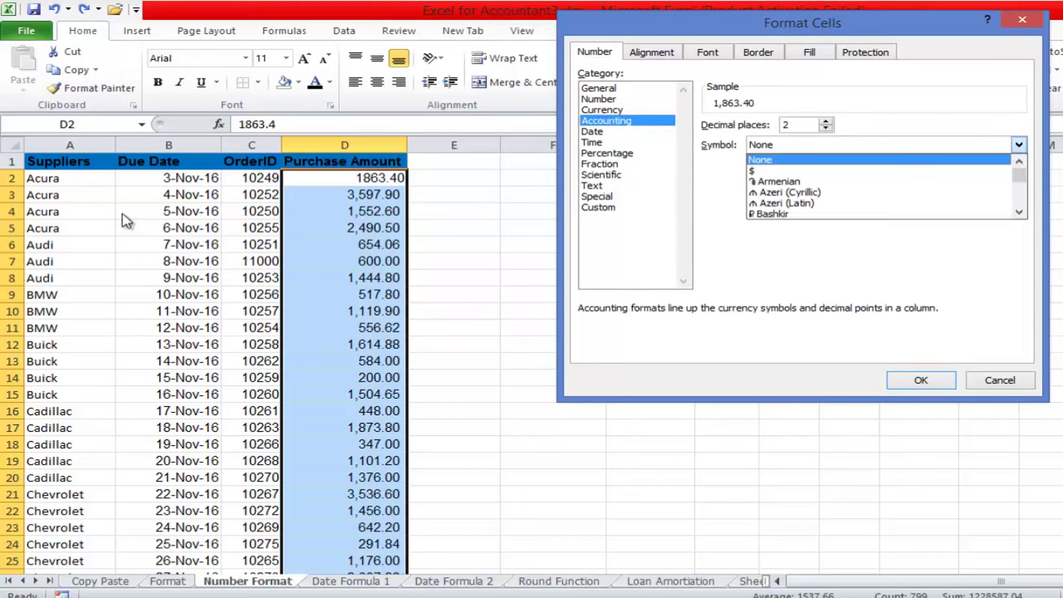
key(Down)
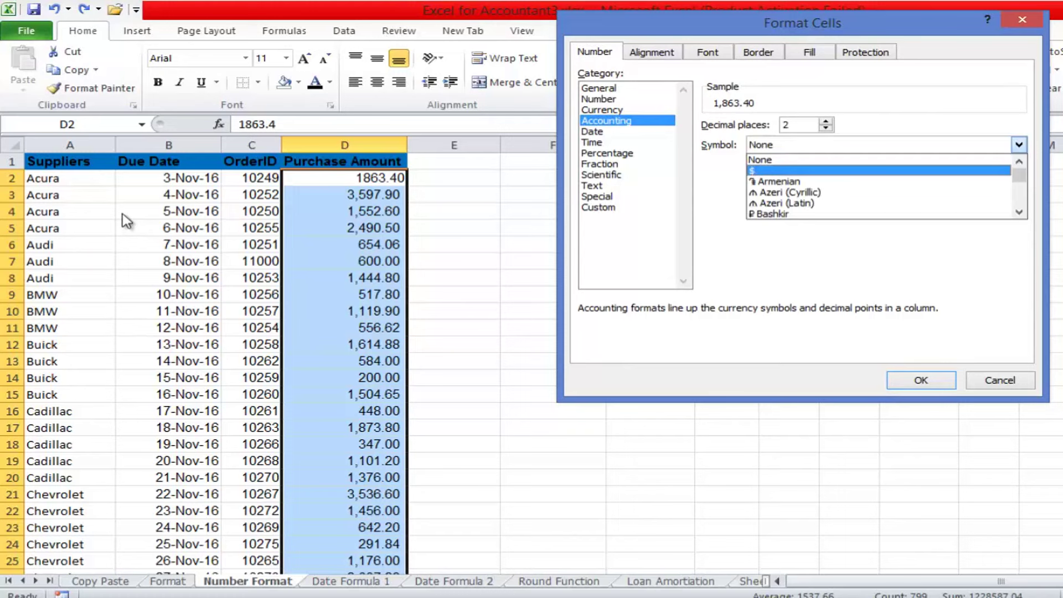
click(1019, 213)
click(1019, 213)
click(1018, 213)
click(1019, 213)
click(1019, 213)
click(1019, 213)
click(1018, 213)
click(1019, 213)
click(1019, 212)
click(1018, 212)
click(1019, 213)
click(1019, 213)
click(1018, 213)
click(1018, 213)
click(1019, 213)
click(1019, 213)
click(1019, 213)
click(1018, 213)
click(1018, 213)
click(1019, 212)
click(1019, 213)
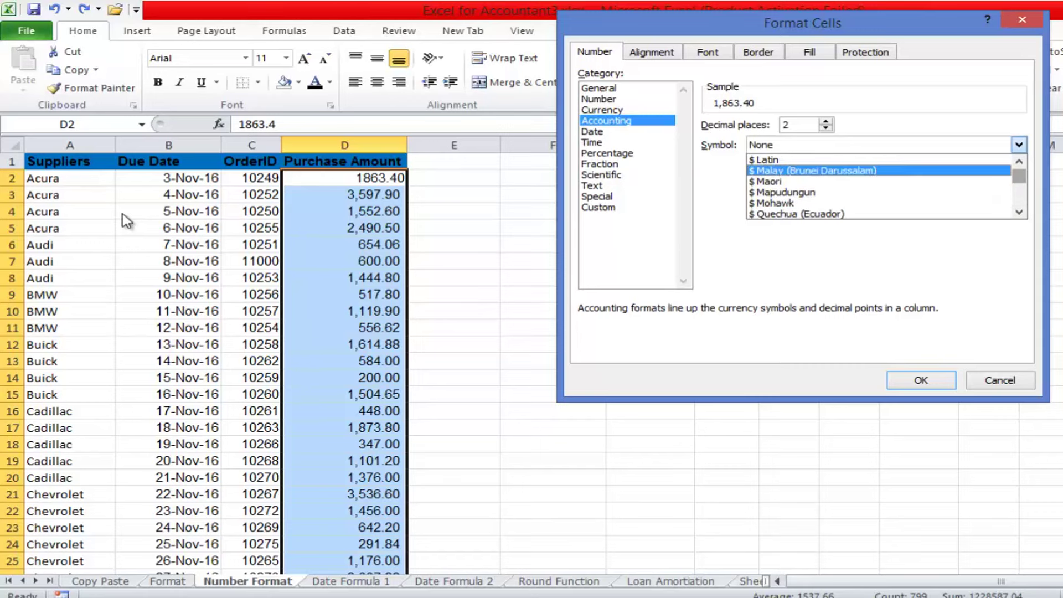
drag(1019, 176, 1019, 166)
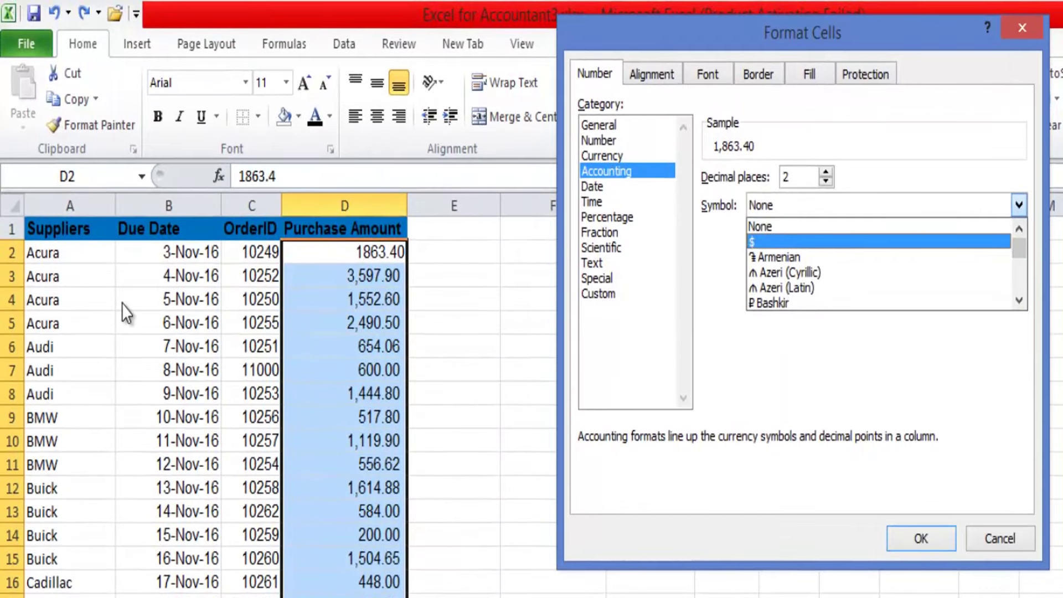
click(879, 241)
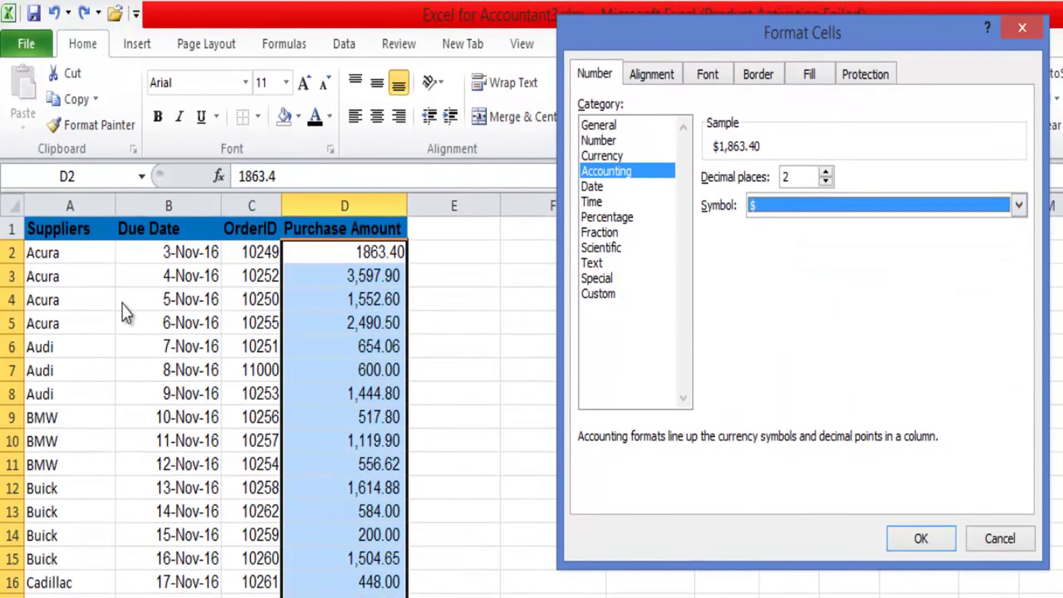
click(920, 539)
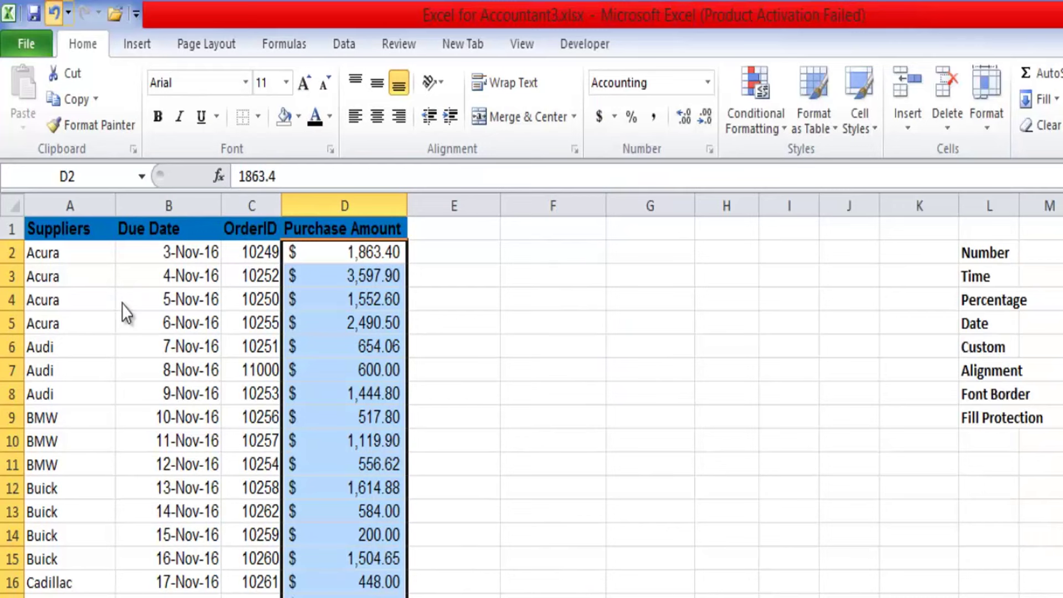
Undo the Accounting format on the purchase amounts.
key(ctrl+z)
key(ctrl+1)
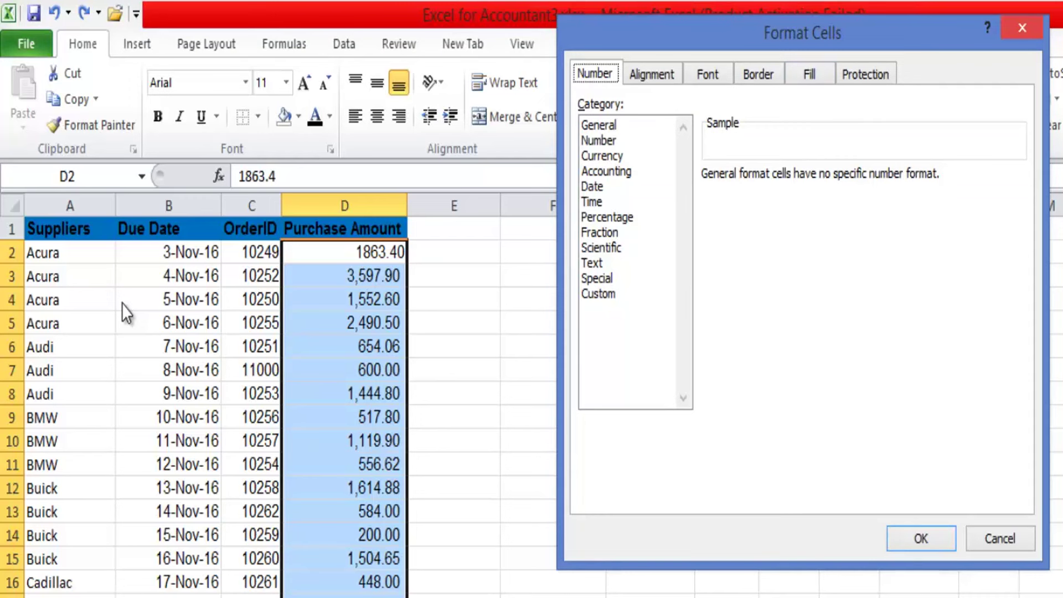
key(Escape)
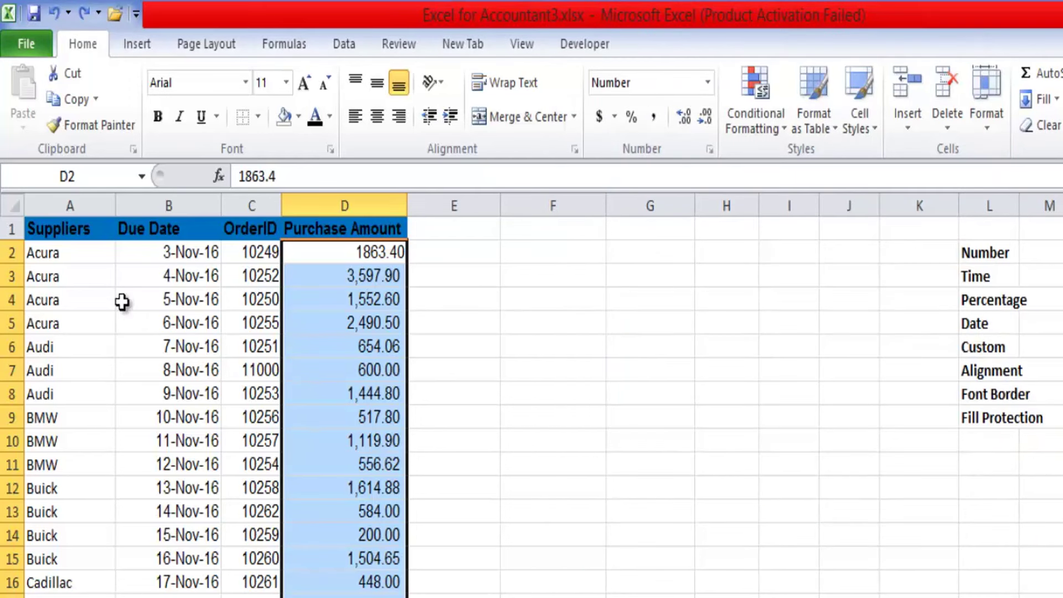
Enter the numbers 1 through 6 down cells E2:E7.
key(Right)
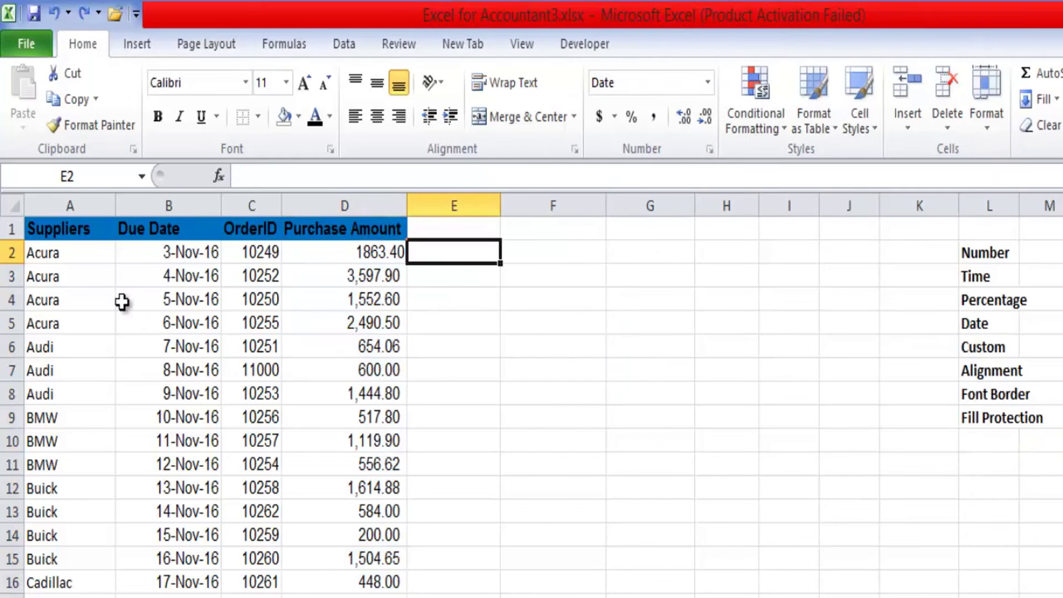
text(1)
key(Return)
text(2)
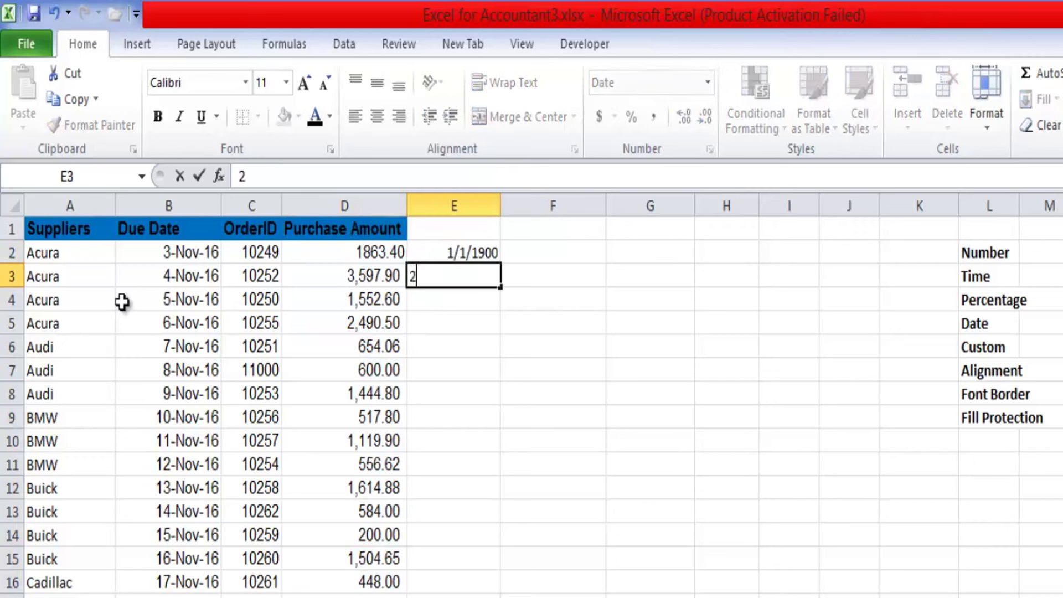
key(Return)
text(3)
key(Return)
text(4)
key(Return)
text(5)
key(Return)
text(6/1900)
key(Return)
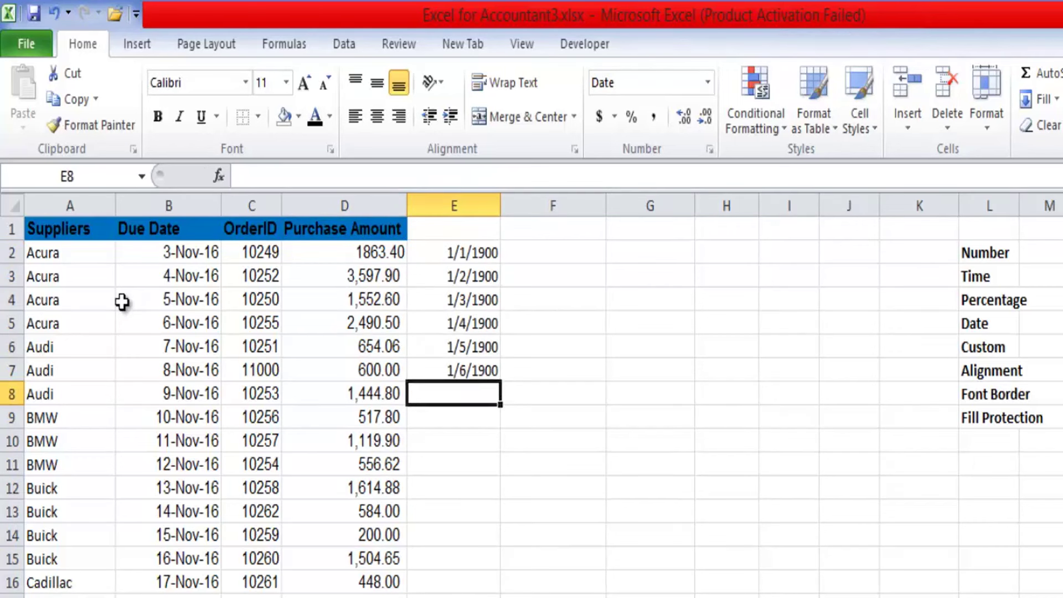
Format cells E2:E7 as Percentage with two decimal places.
key(ctrl+Up)
key(ctrl+Up)
key(shift+Down)
key(shift+Down)
key(shift+Down)
key(shift+Down)
key(shift+Down)
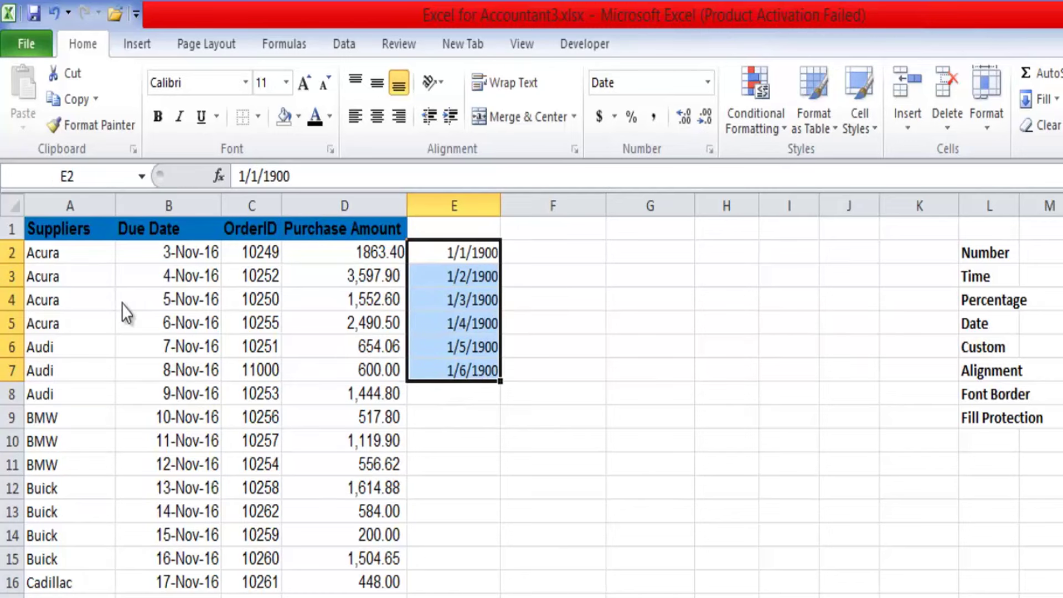
key(ctrl+1)
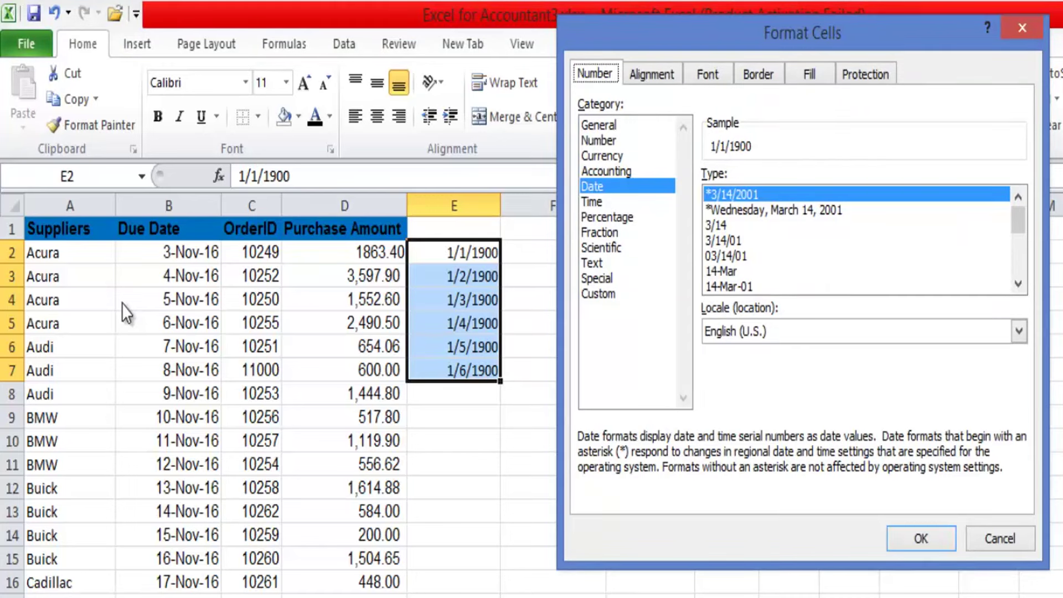
key(Tab)
key(p)
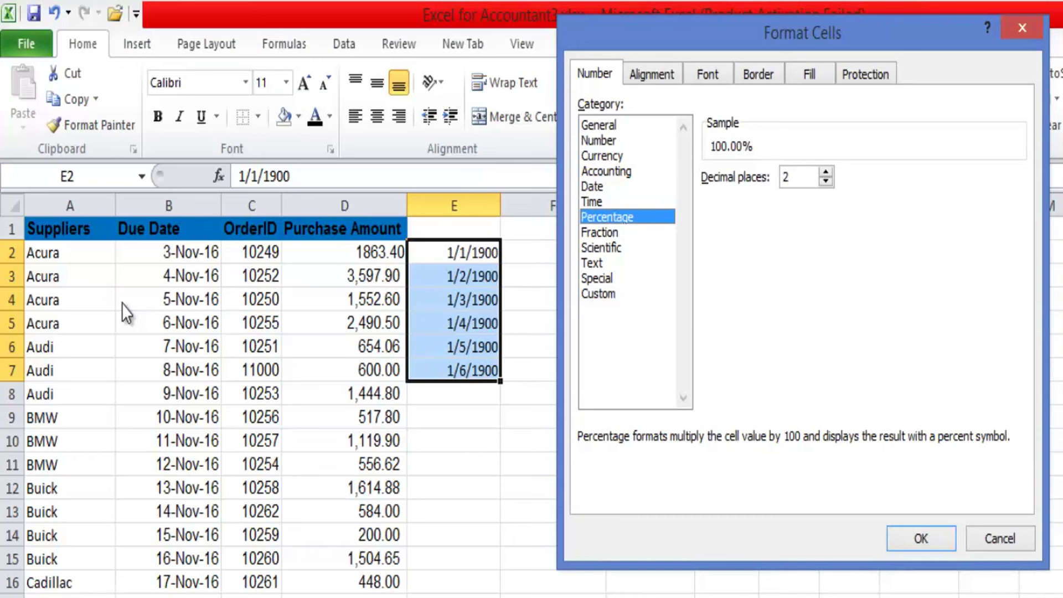
key(Return)
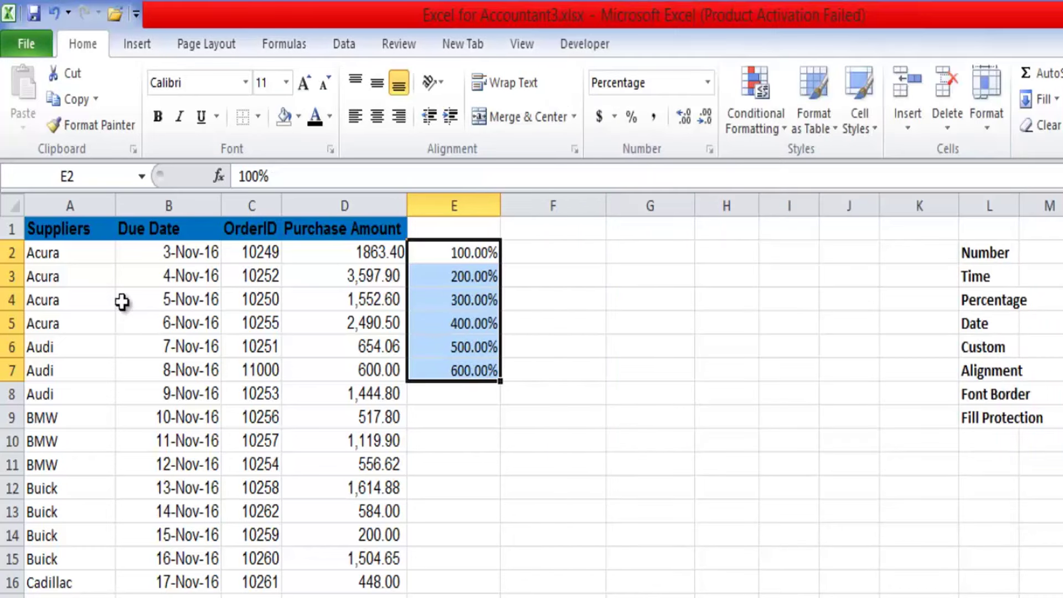
Clear E2:E7 and enter 1%, 2%, 3% and 4% in E2:E5.
key(Delete)
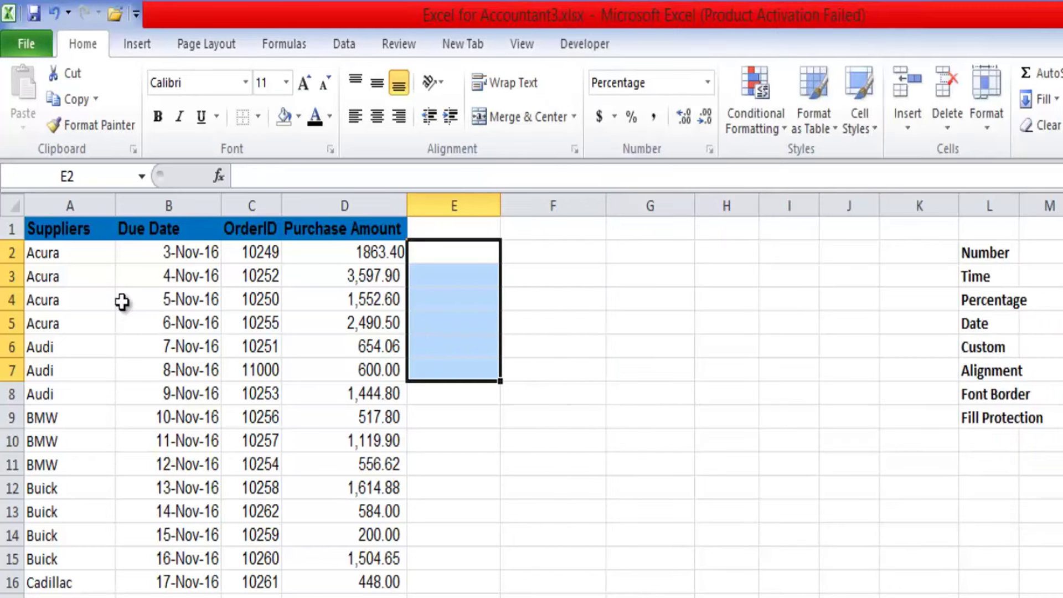
text(1)
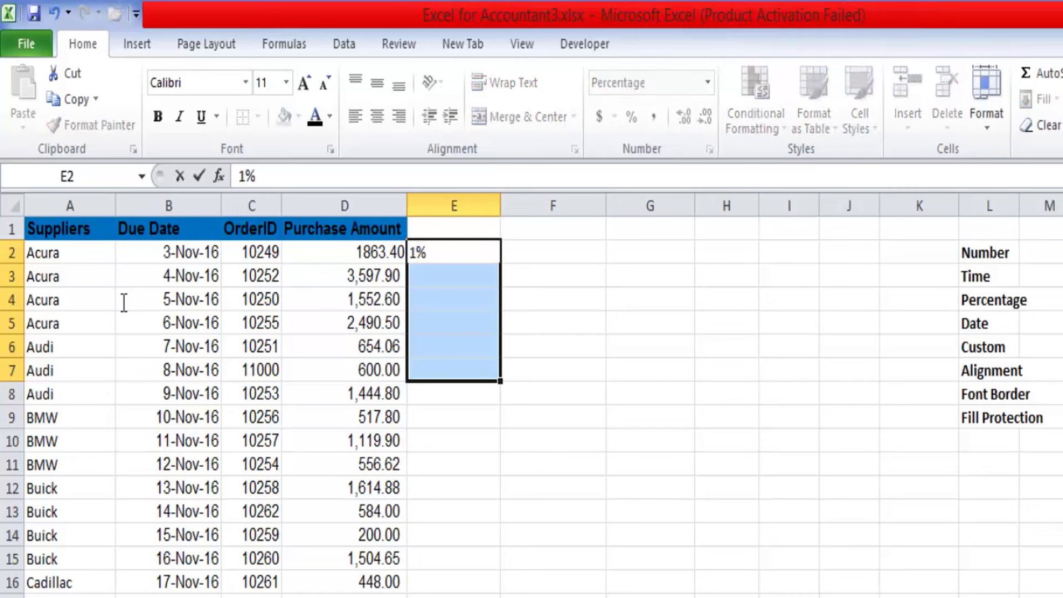
key(Return)
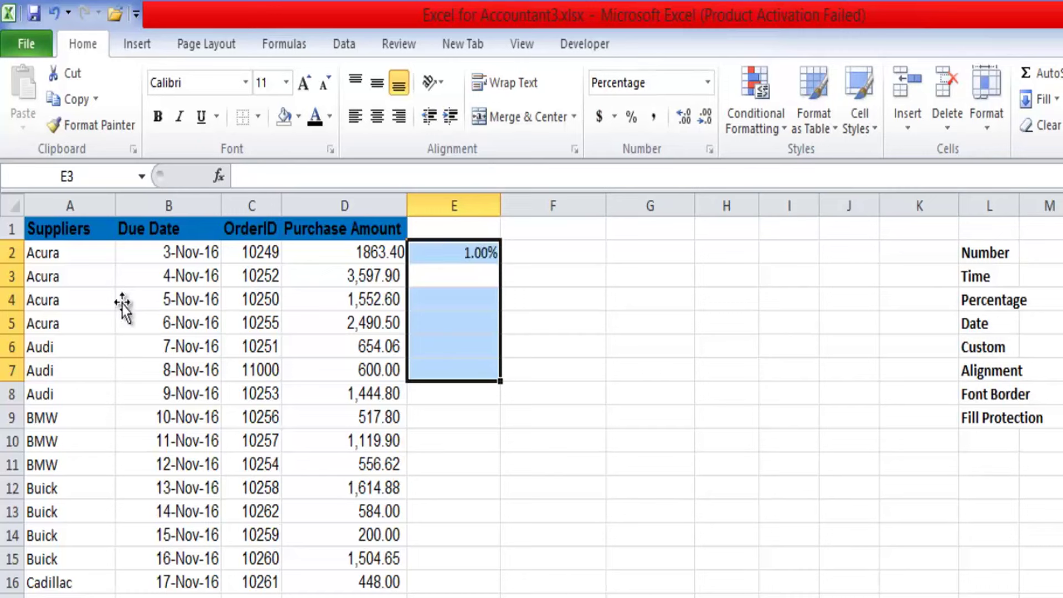
text(2)
key(Return)
text(3)
key(Return)
text(4)
key(Return)
key(Return)
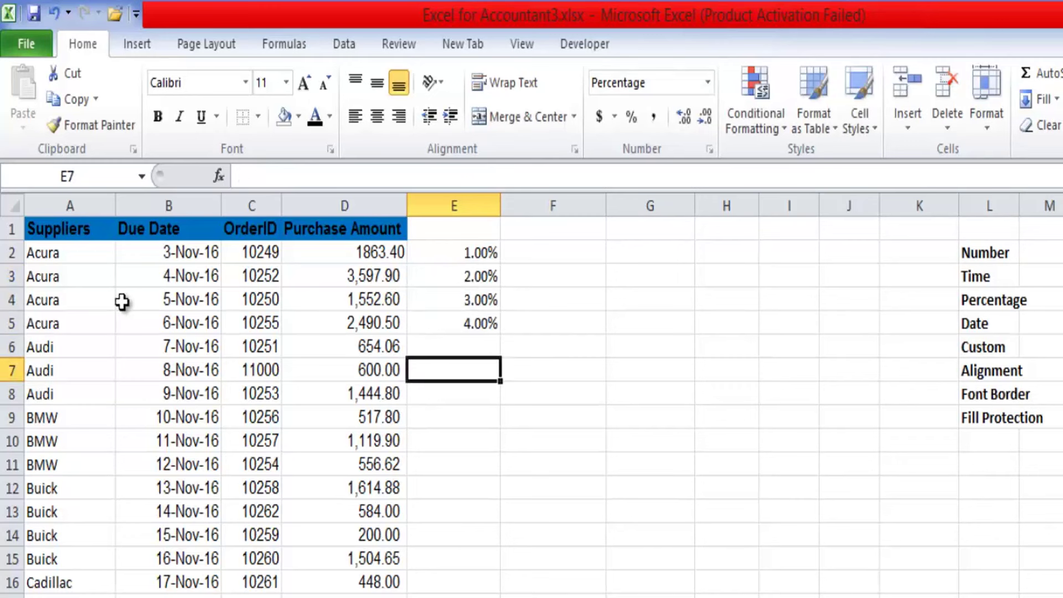
Enter 5% and 6% in cells E6:E7 and the number 7 in E8.
key(Up)
text(5)
key(Return)
text(6)
key(Return)
text(7)
key(Return)
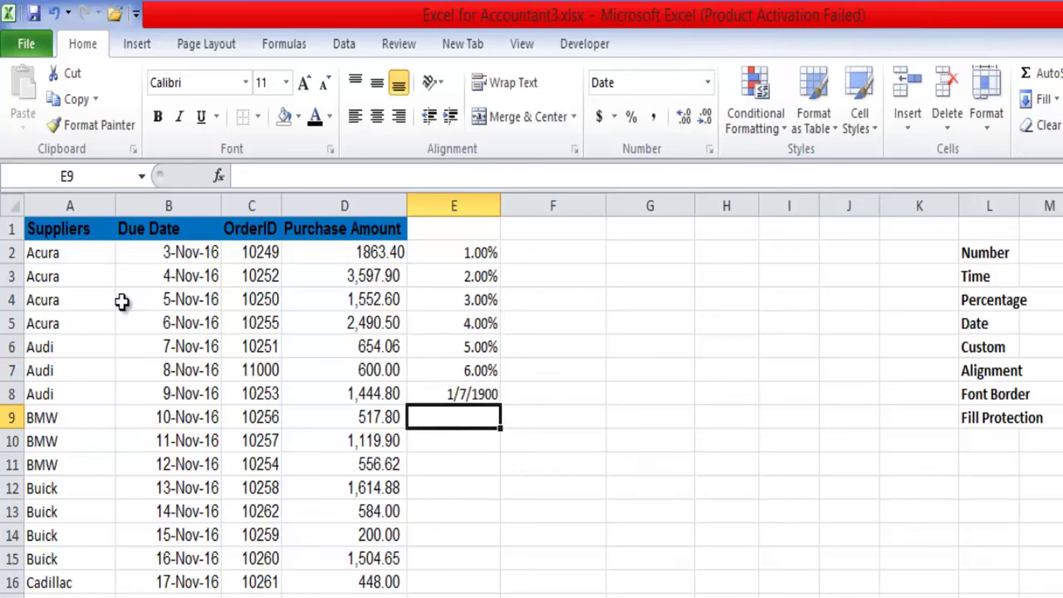
Enter 7 in cell F8 to test its format, and clear the cell again.
key(Up)
key(Right)
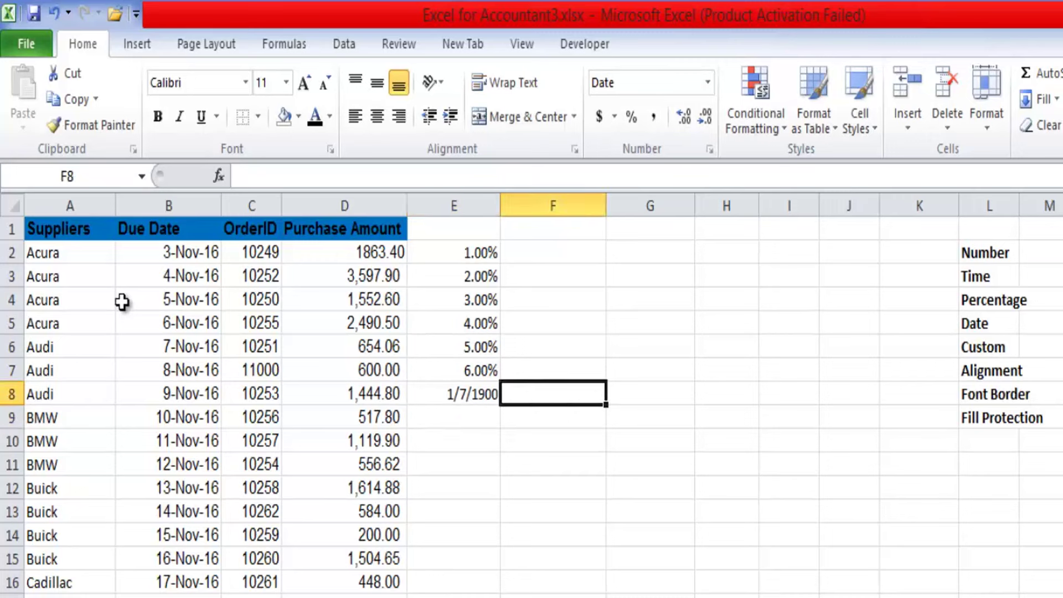
text(7)
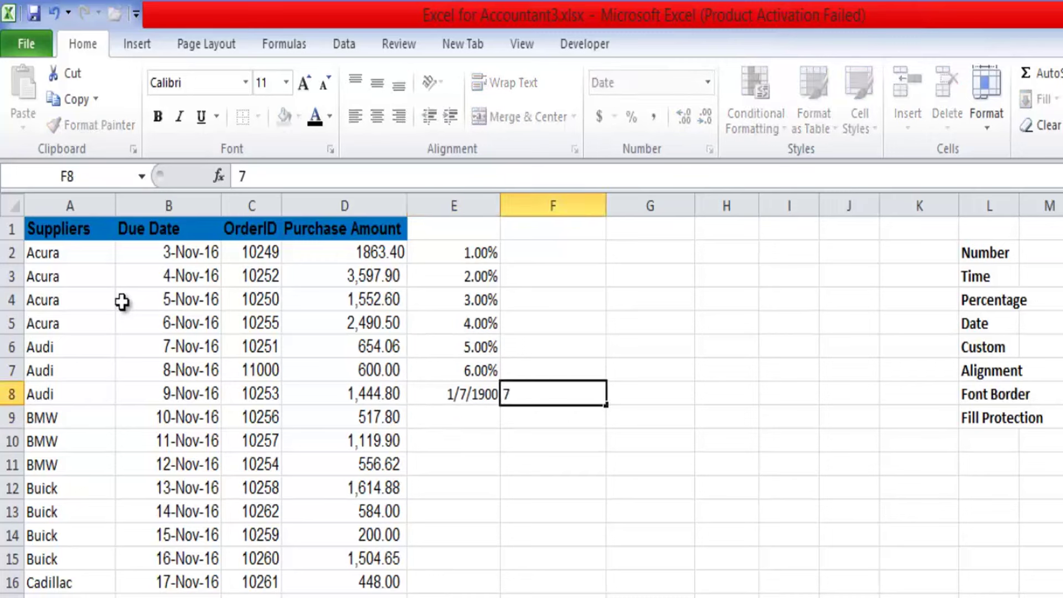
key(Return)
key(Up)
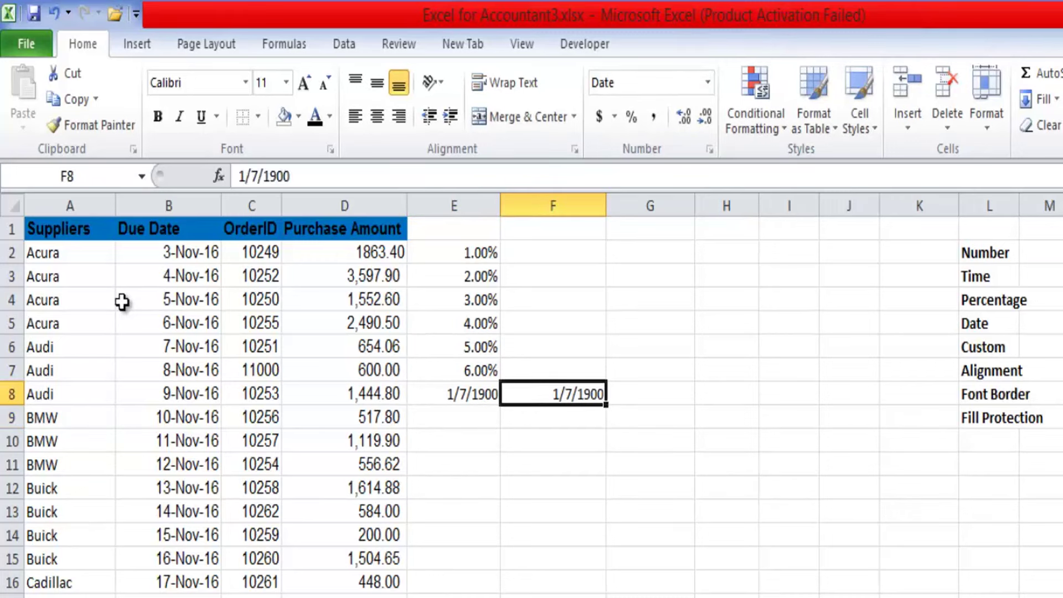
key(Delete)
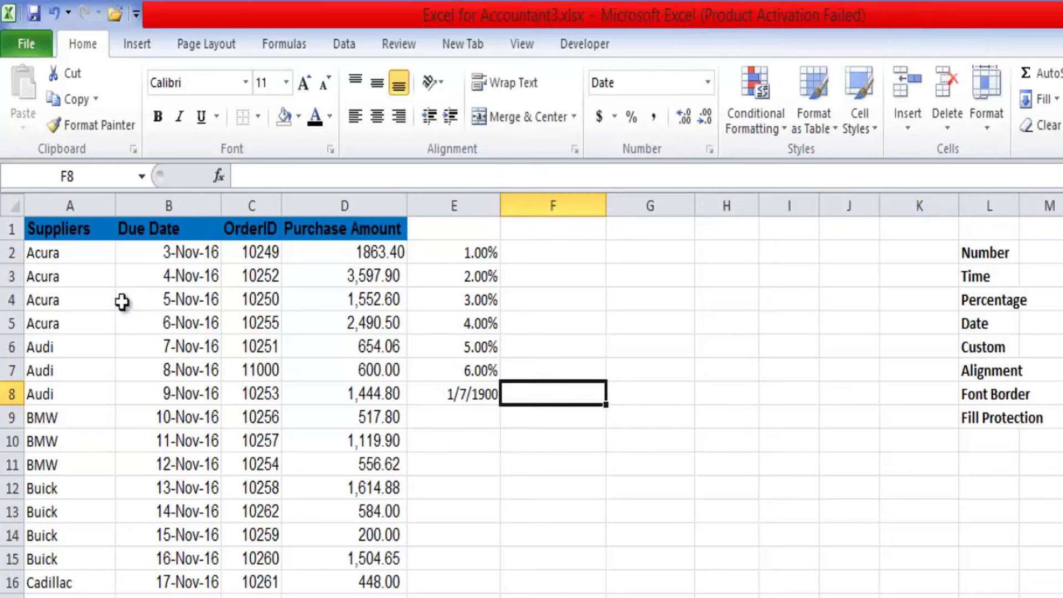
Format cell E8 as Percentage with two decimal places and enter 7% in it.
key(Left)
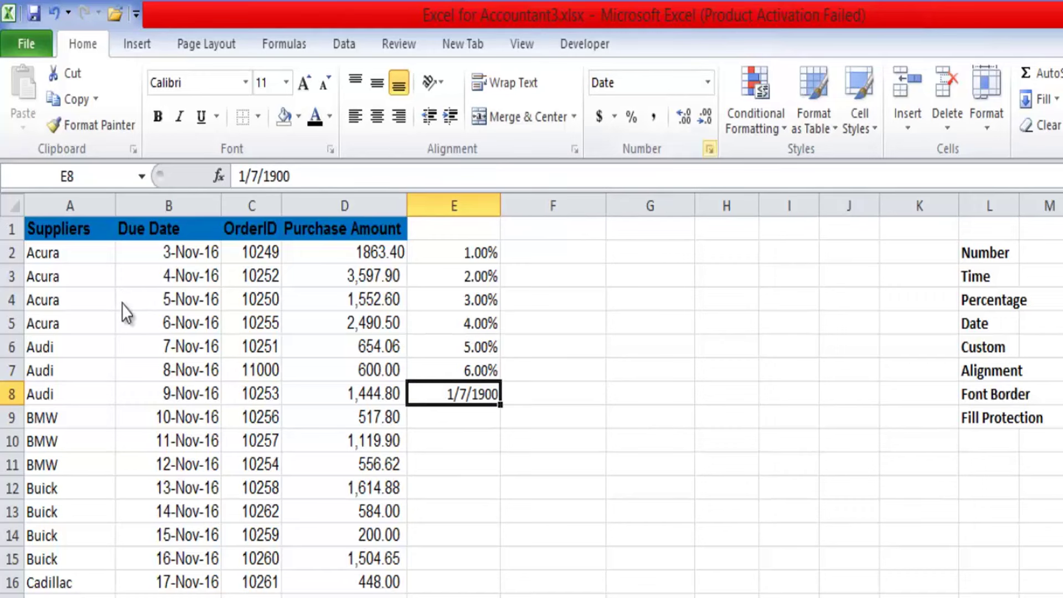
key(ctrl+1)
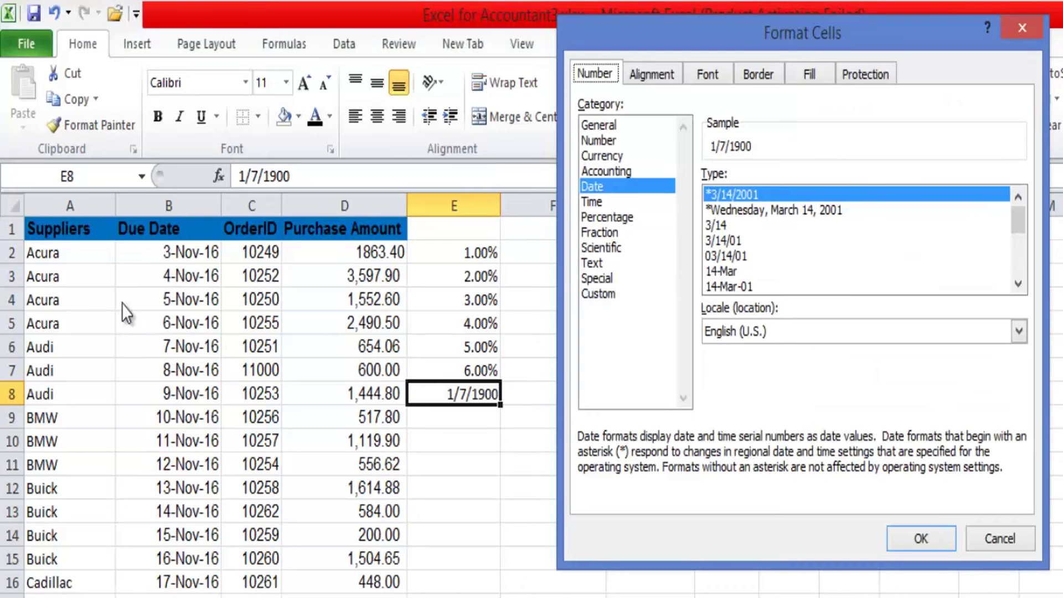
key(Tab)
key(p)
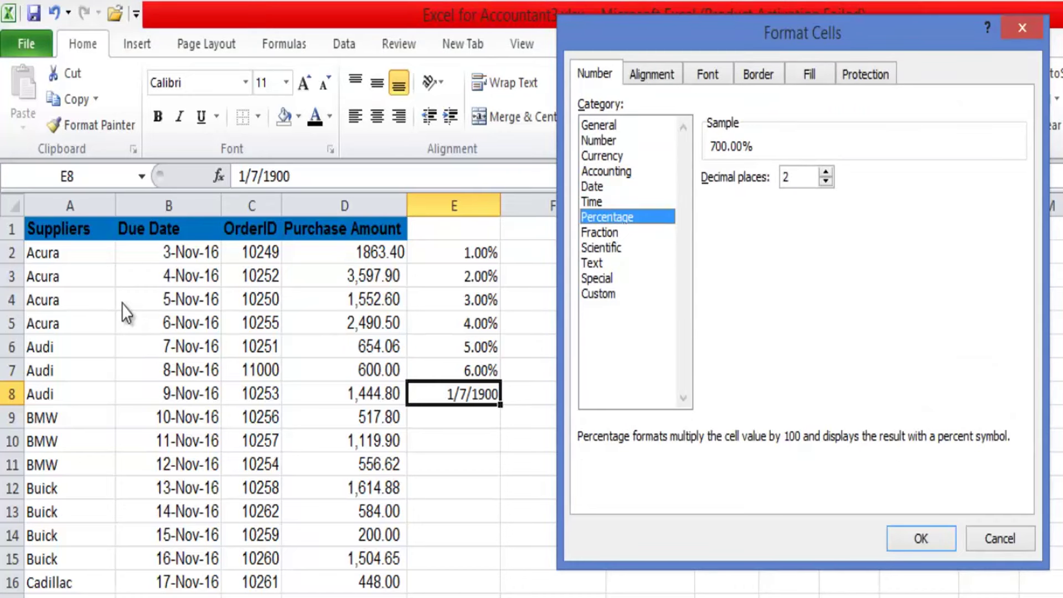
key(Return)
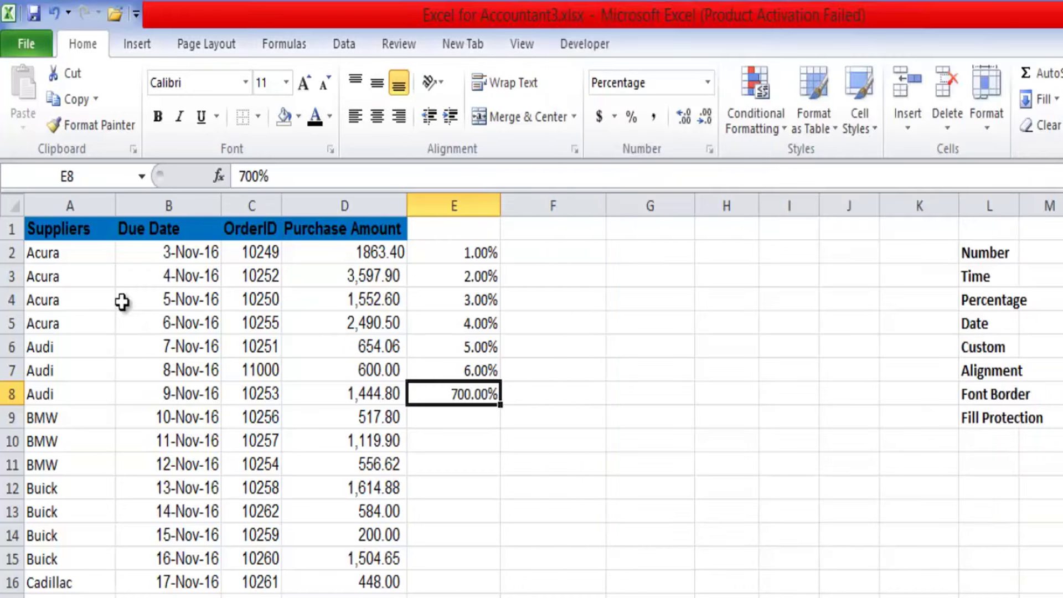
text(7)
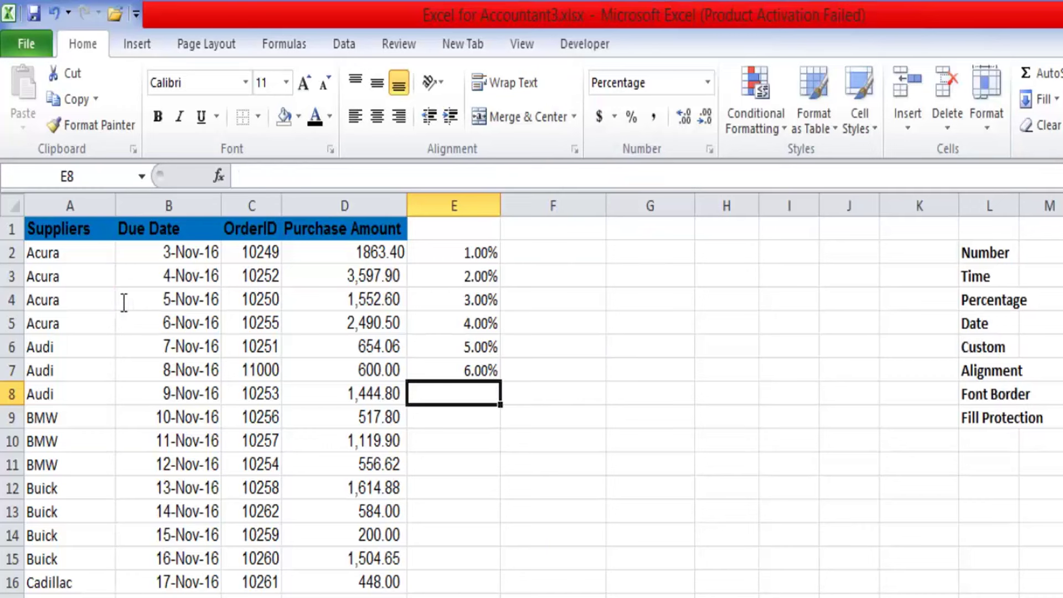
key(Return)
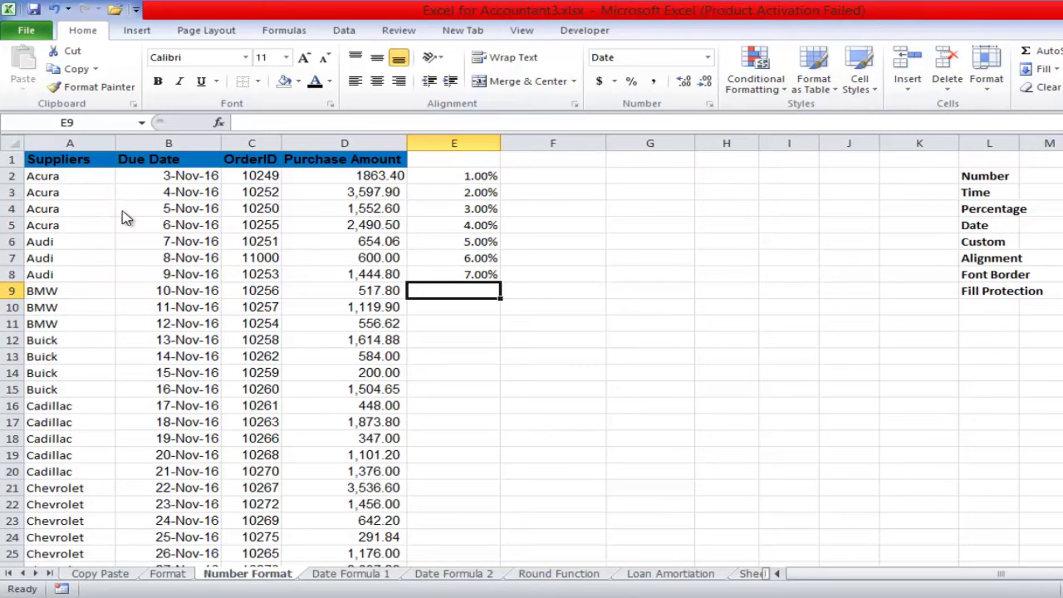
Examine the remaining number format categories from Date to Custom and the alignment settings for cell E9, without applying any.
key(ctrl+1)
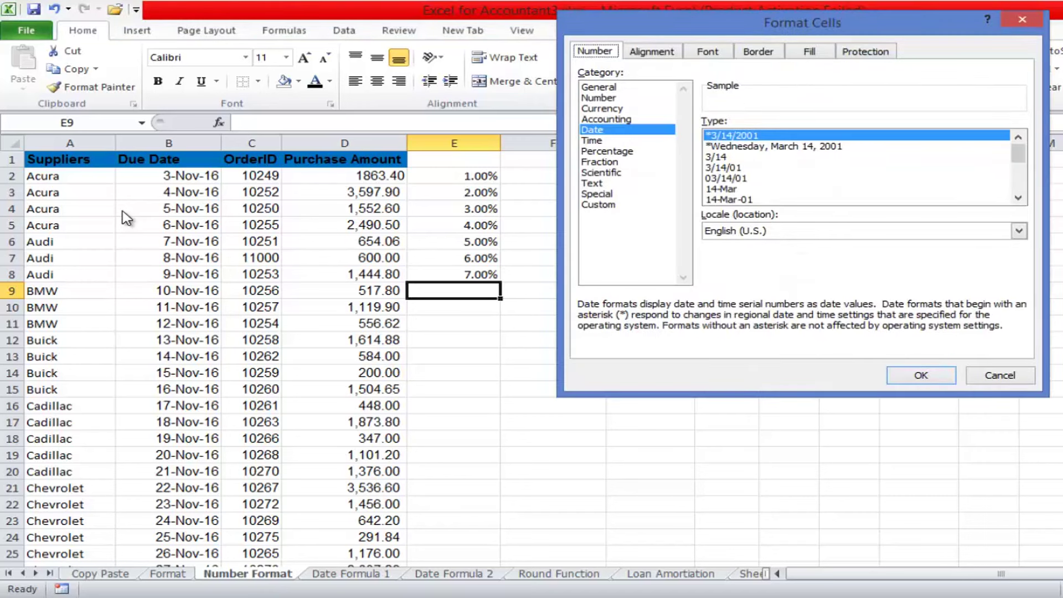
key(Tab)
key(Down)
key(Down)
key(Down)
key(Down)
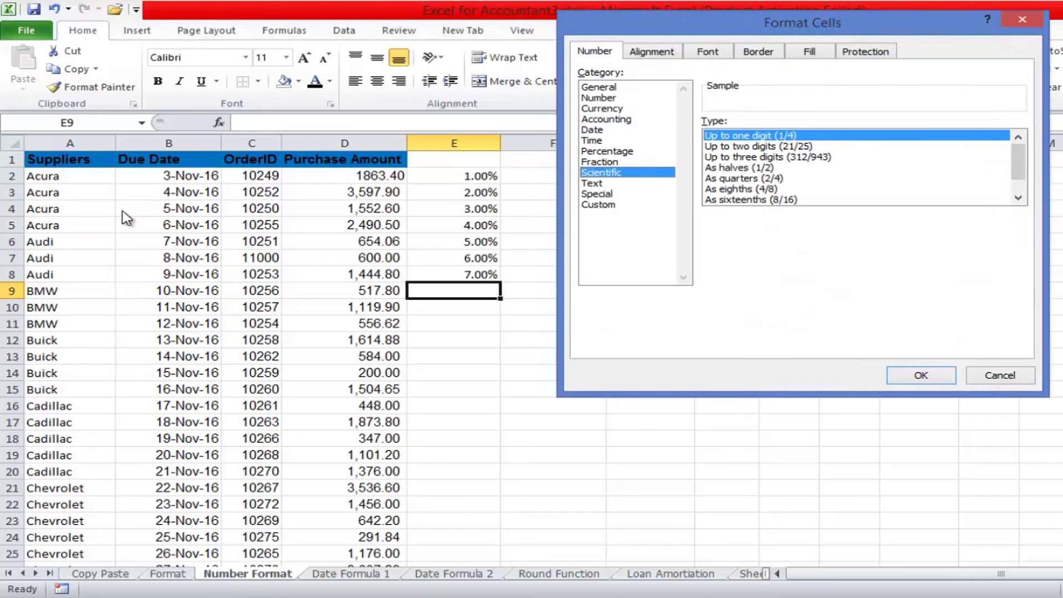
key(Down)
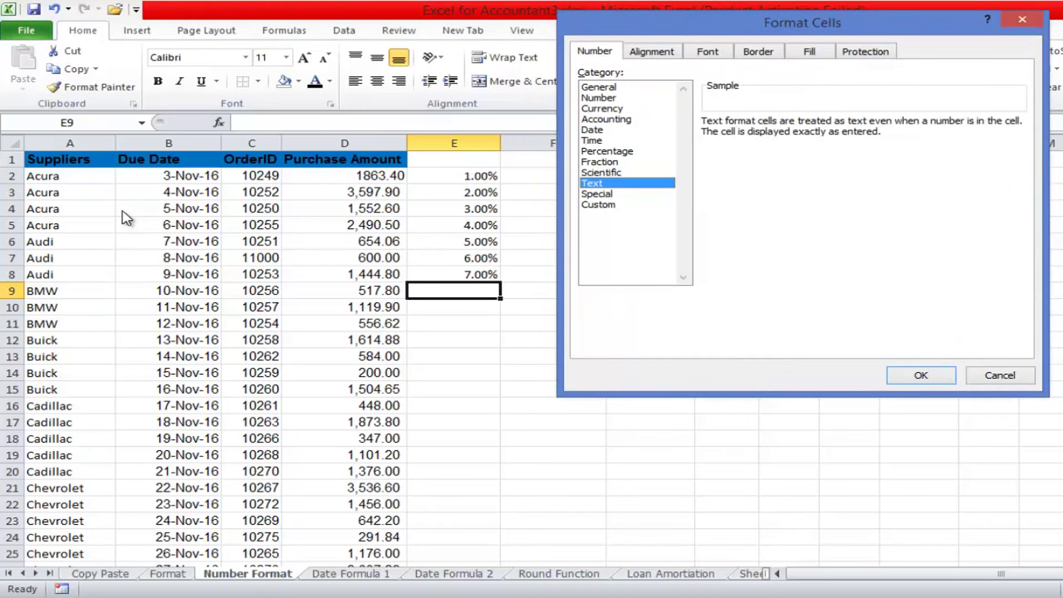
key(Down)
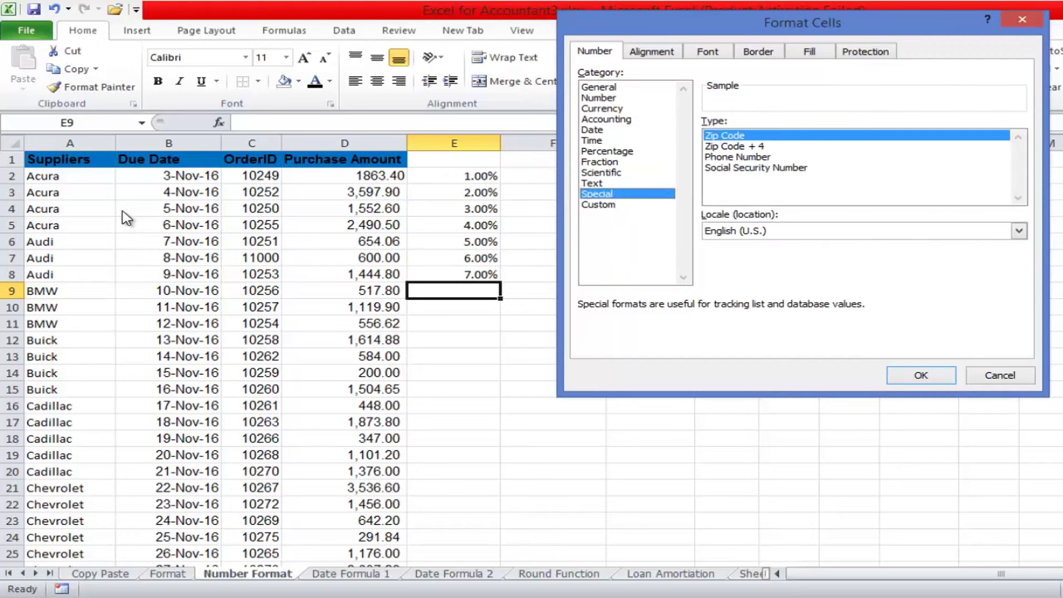
key(Down)
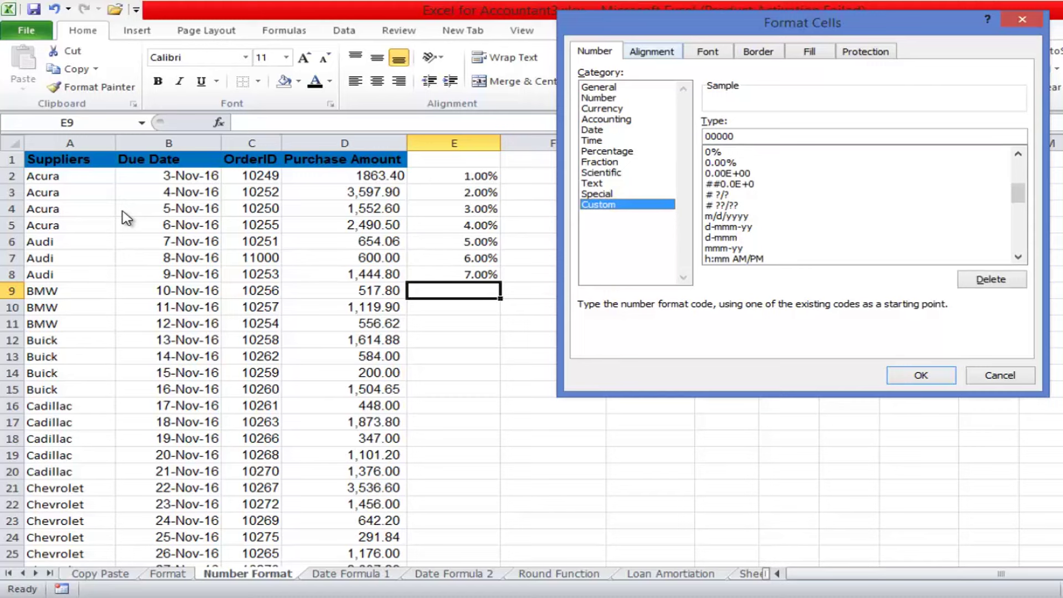
key(ctrl+Tab)
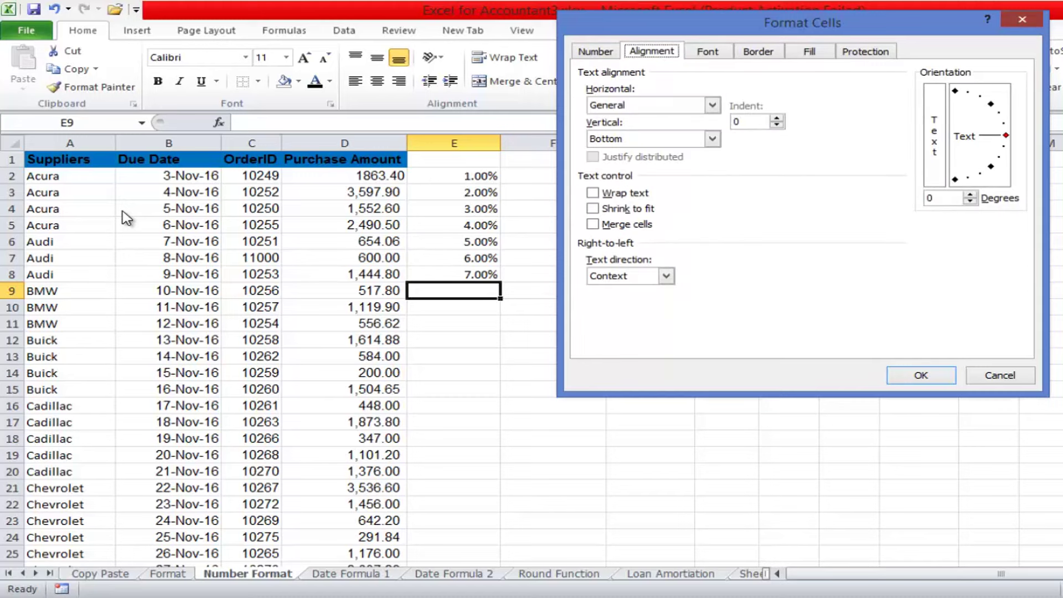
key(Escape)
Select the header cells A1:D1 and review the available horizontal text alignment options without applying one.
key(ctrl+Home)
key(ctrl+shift+Right)
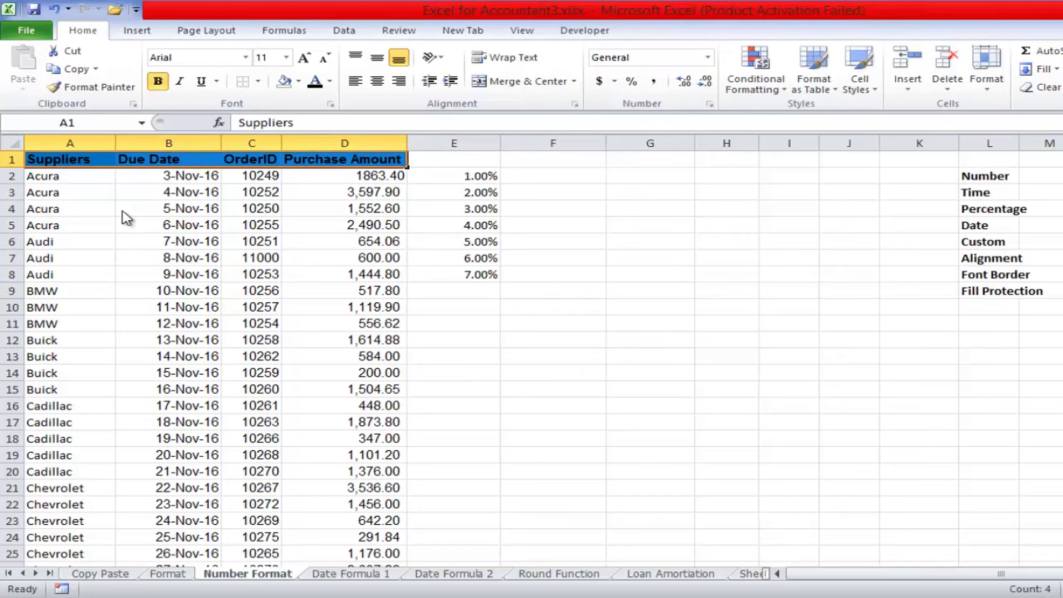
key(ctrl+1)
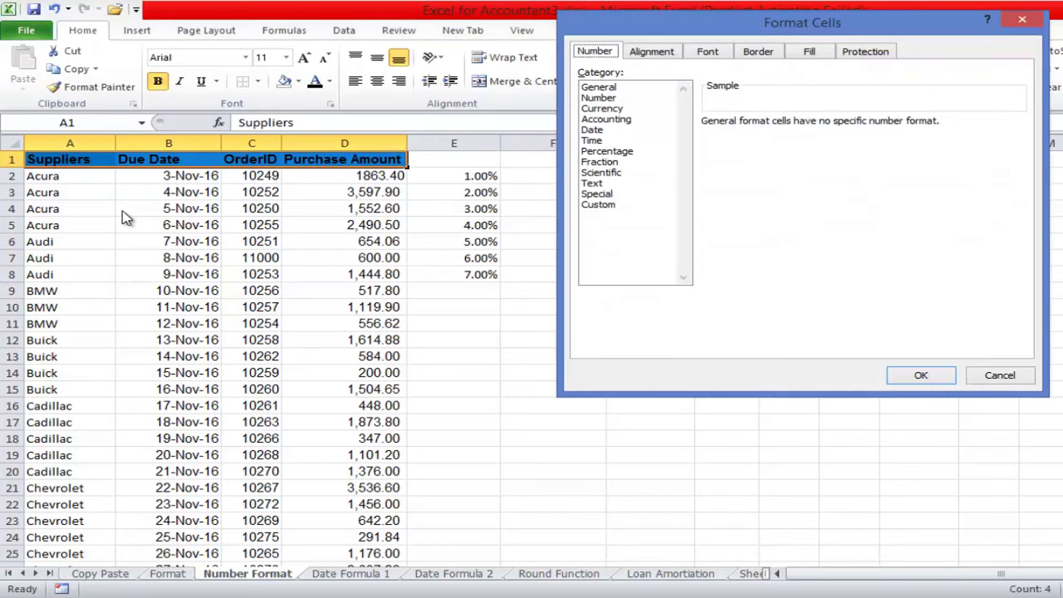
key(ctrl+Tab)
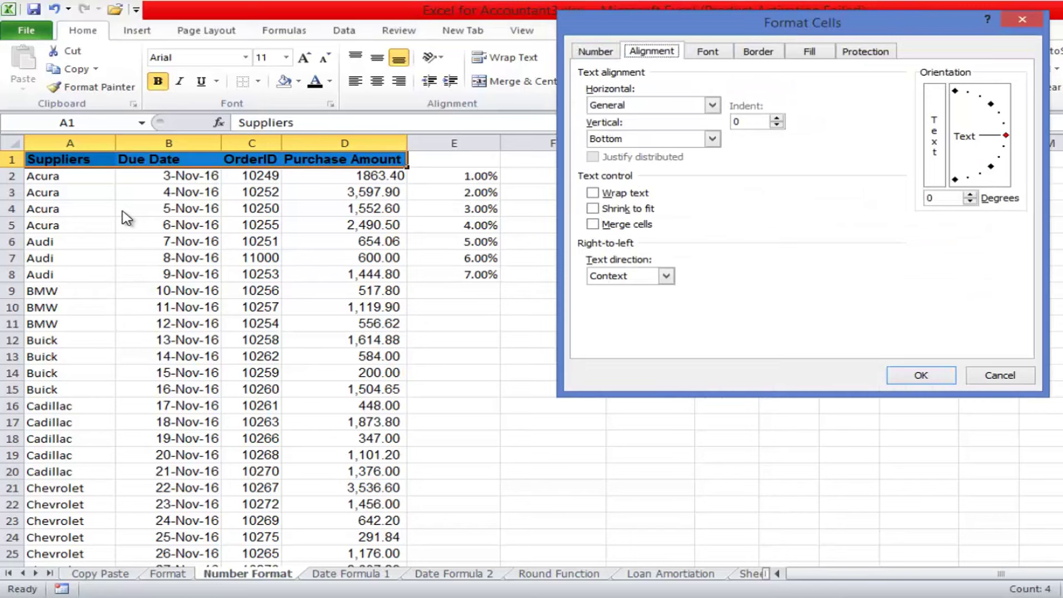
key(Tab)
key(alt+Down)
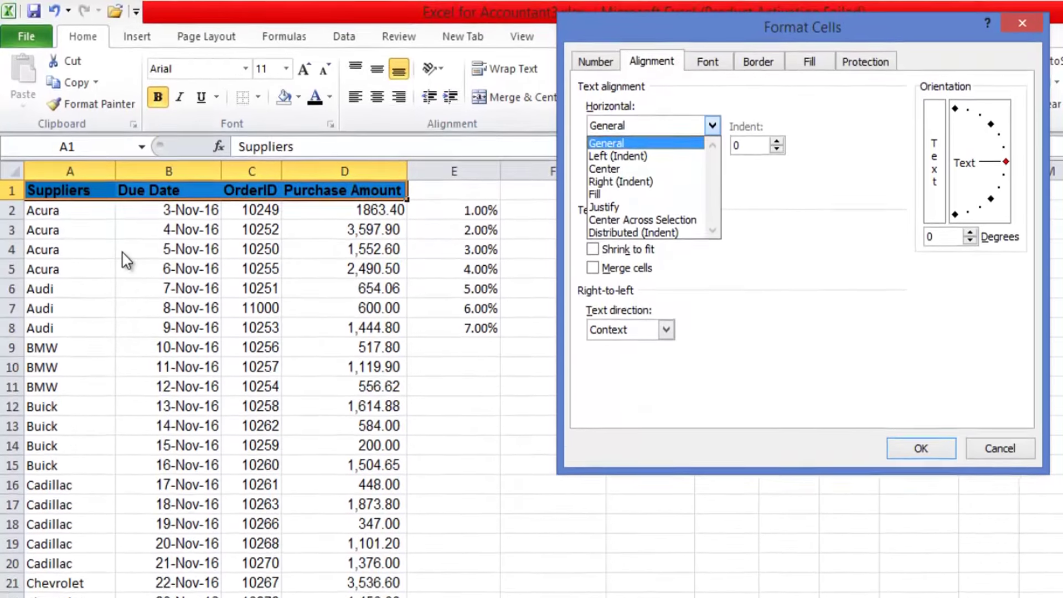
key(Down)
key(Down)
key(Down)
key(Down)
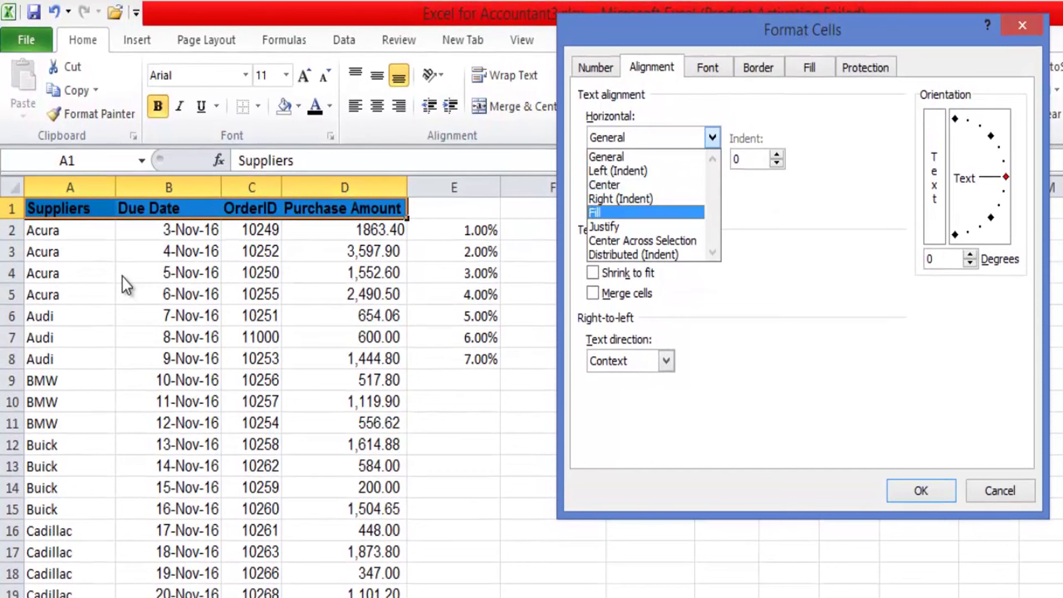
key(Escape)
key(Escape)
Narrow column D until the Purchase Amount heading overflows its cell, and select D1.
drag(407, 188, 369, 187)
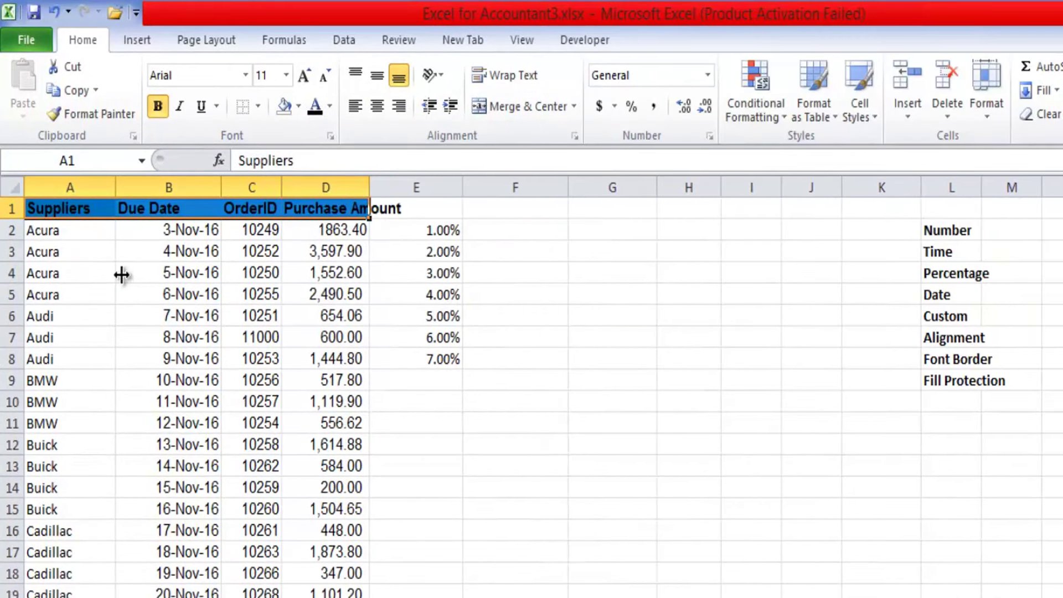
click(514, 423)
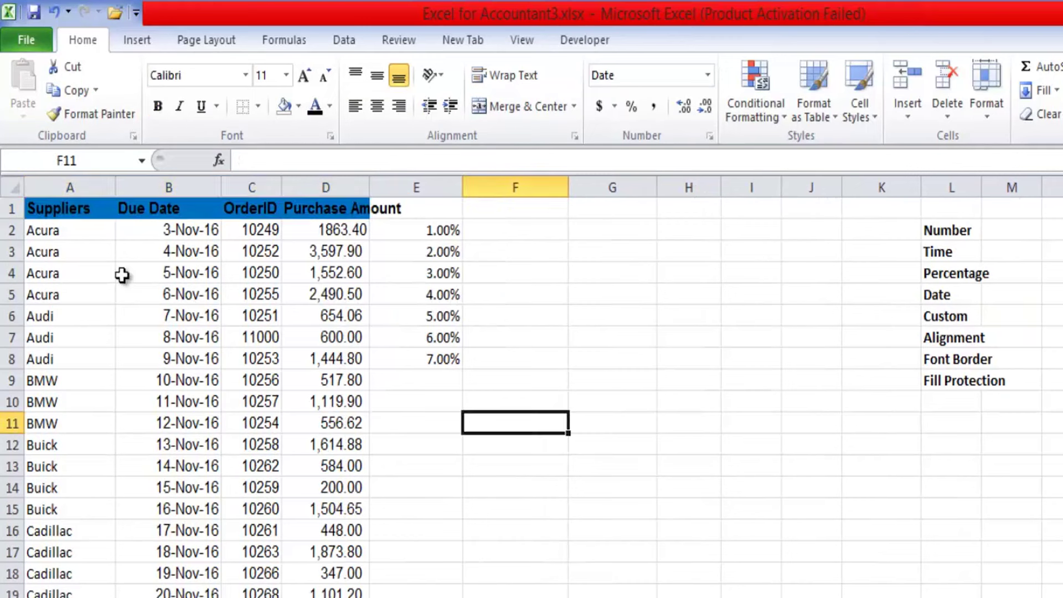
key(ctrl+Up)
key(ctrl+Left)
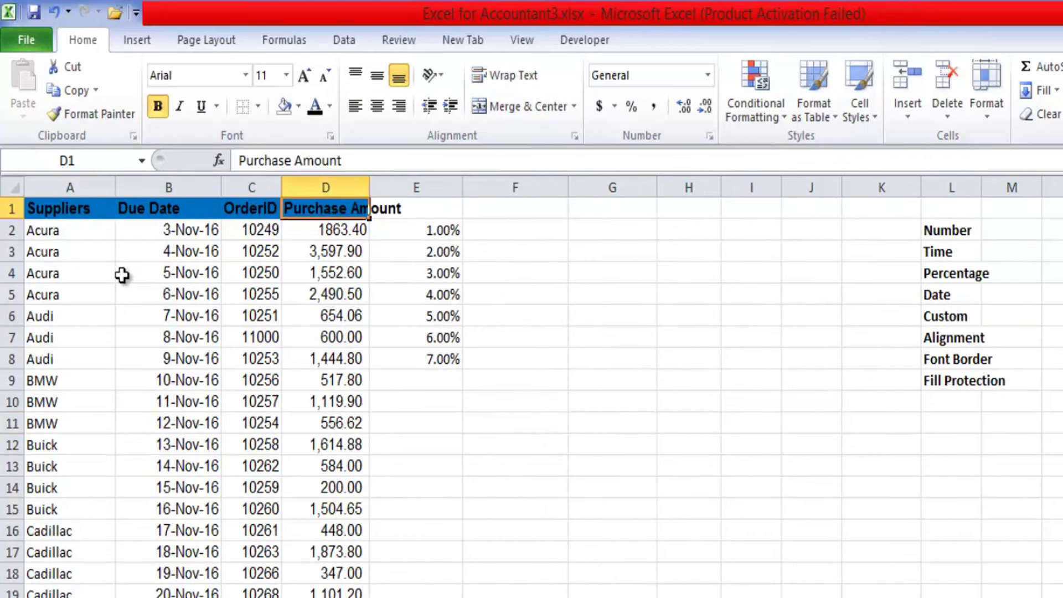
key(Right)
key(Left)
Review every horizontal alignment option for the Purchase Amount heading in D1, keeping General.
key(ctrl+1)
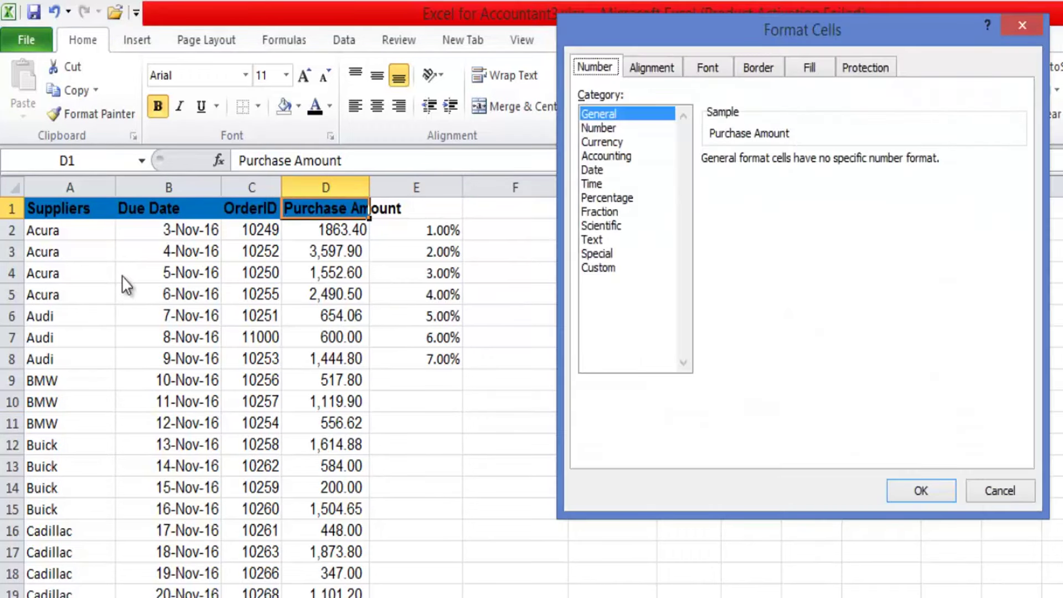
key(ctrl+Tab)
key(Tab)
key(alt+Down)
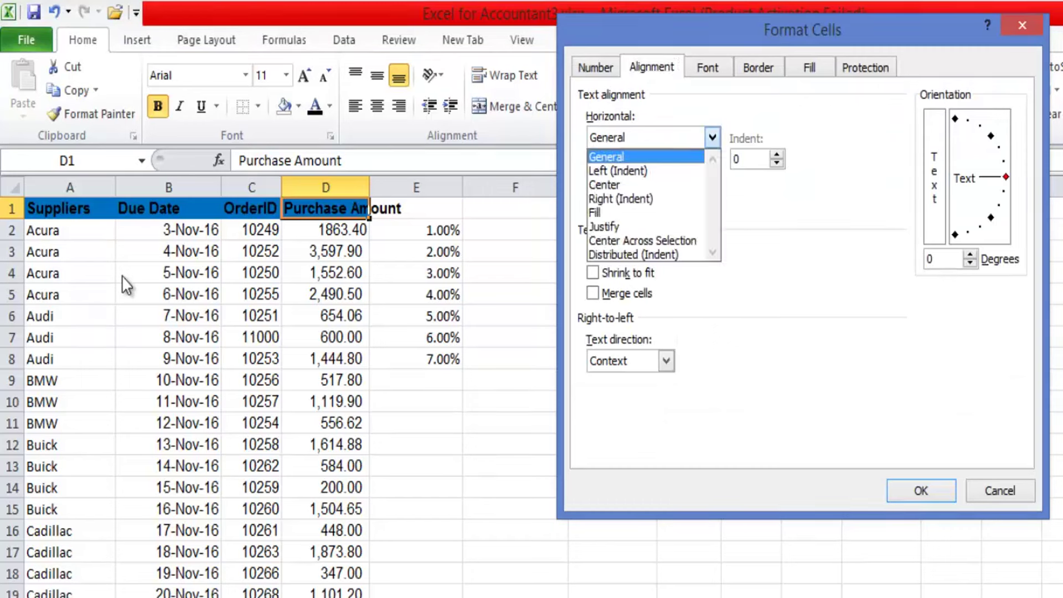
key(Down)
key(Down)
key(Down)
key(Down)
key(Down)
key(Down)
key(Down)
key(Up)
key(Up)
key(Up)
key(Up)
key(Up)
key(Up)
key(Up)
key(Return)
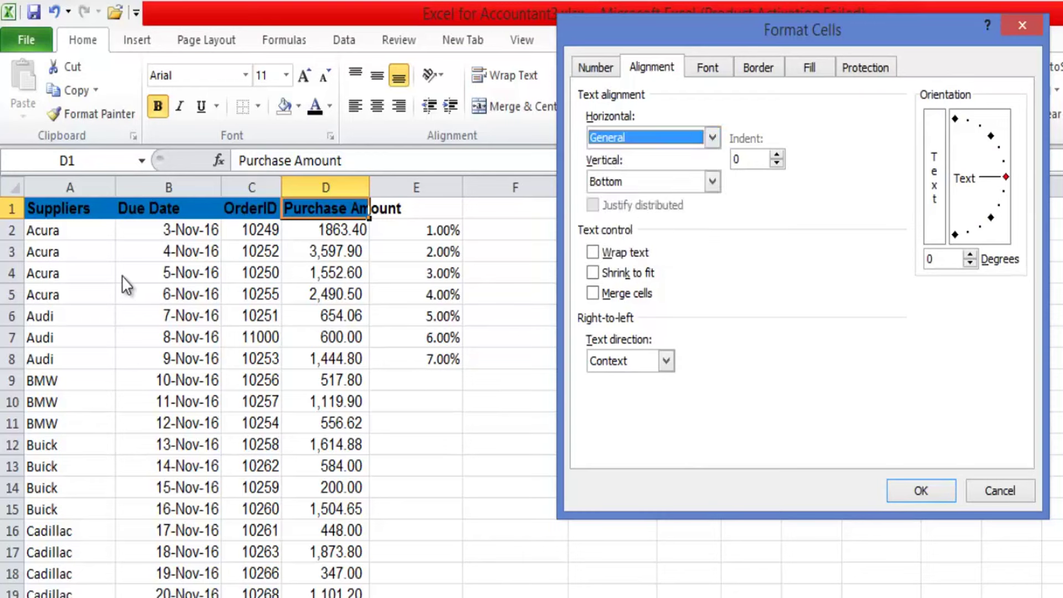
Try Shrink to fit on the Purchase Amount heading in D1, keeping vertical alignment at Bottom, and undo the change.
key(Tab)
key(alt+Down)
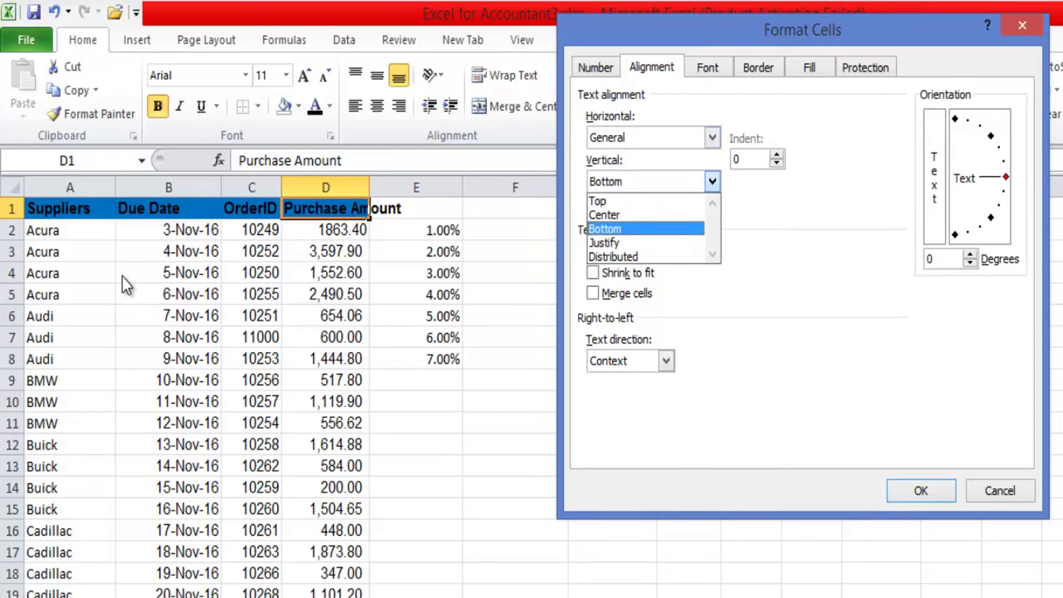
key(Return)
key(Tab)
key(Tab)
key(space)
key(Return)
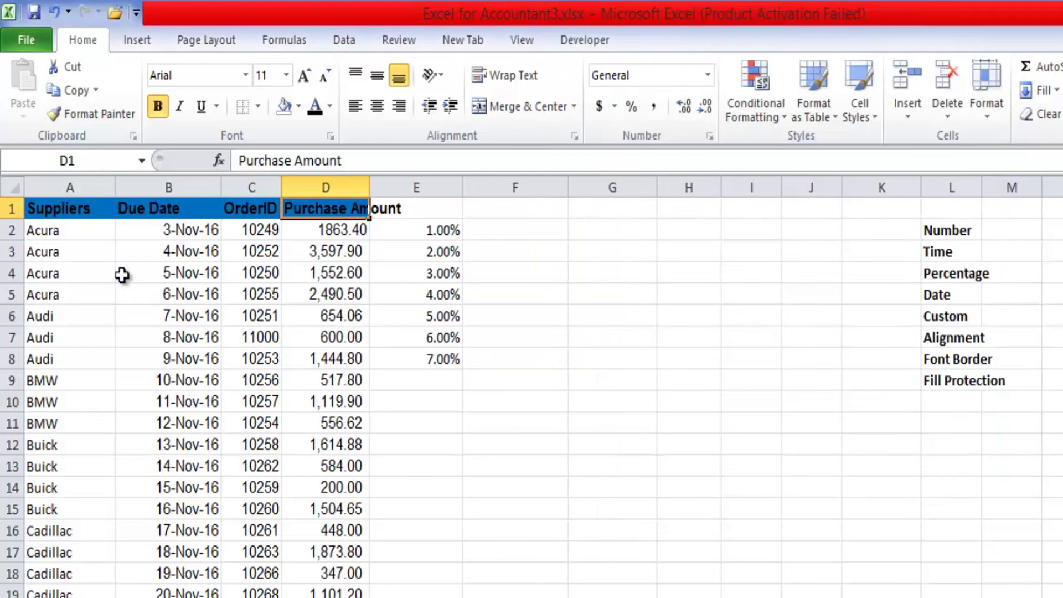
click(611, 423)
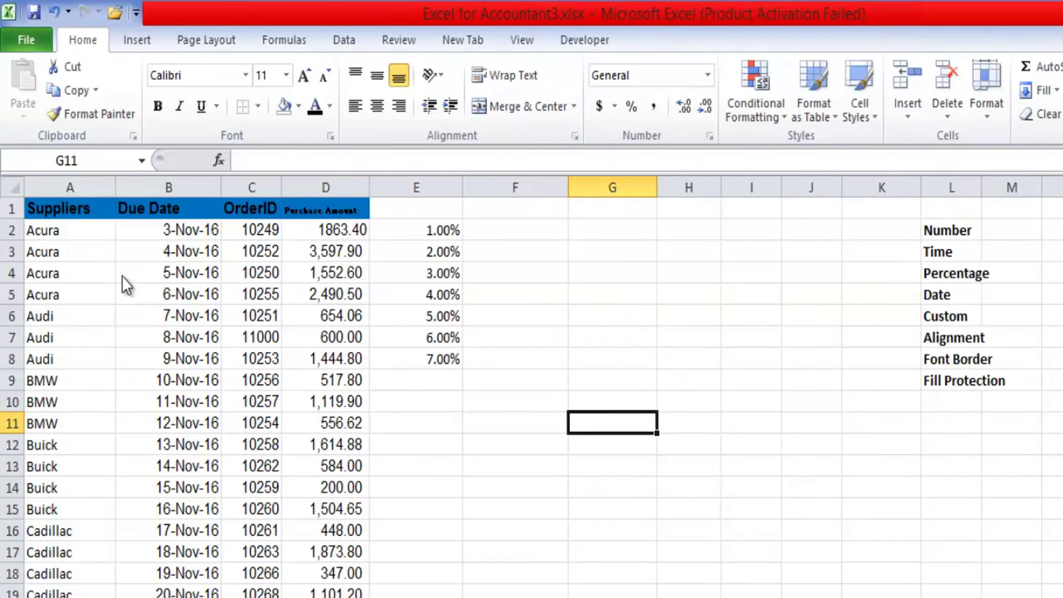
key(ctrl+z)
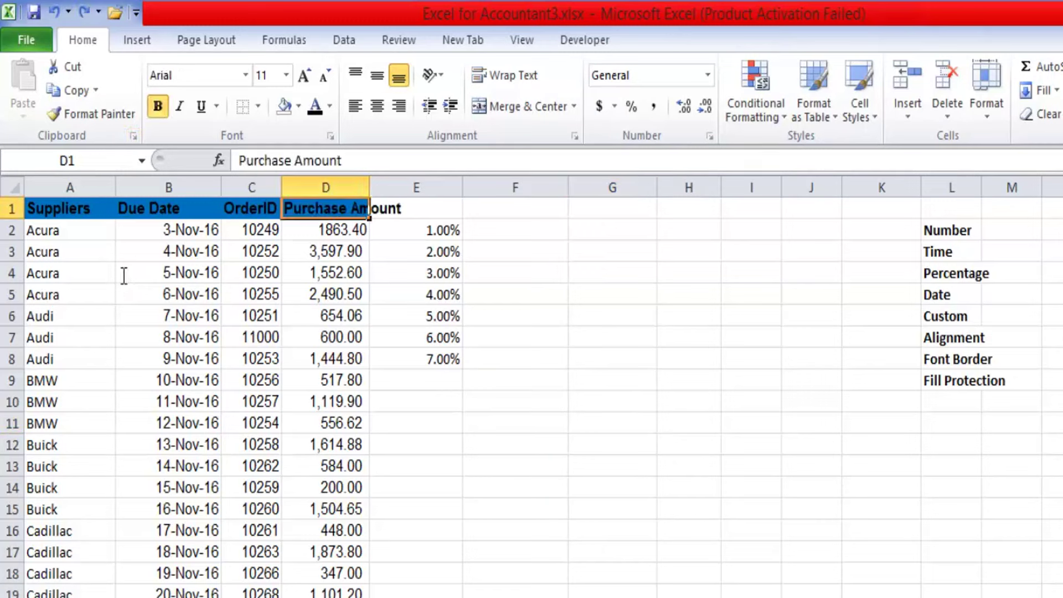
Wrap the text of the Purchase Amount heading in cell D1.
key(ctrl+1)
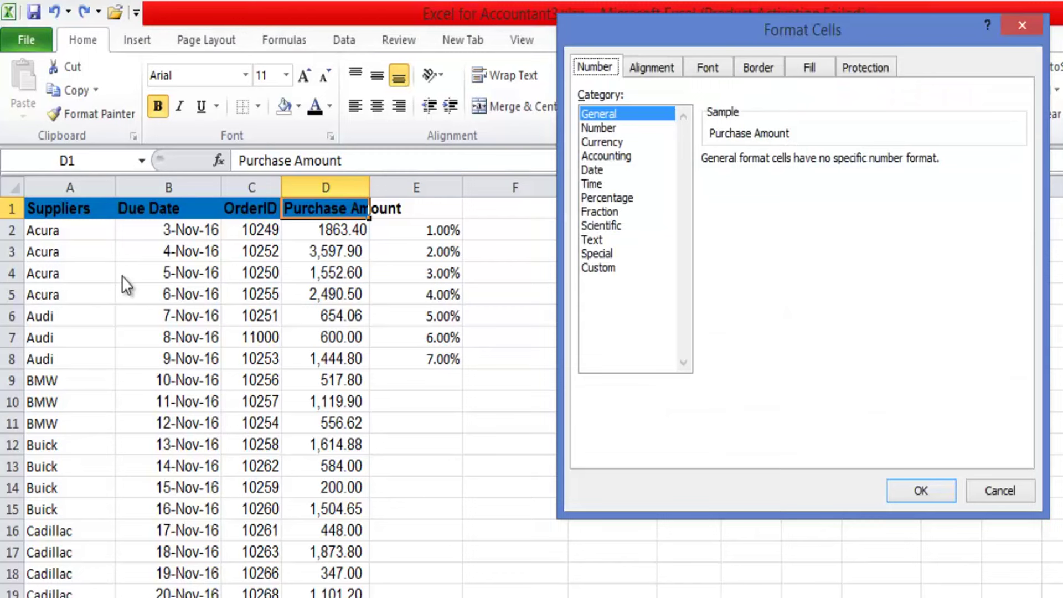
key(ctrl+Tab)
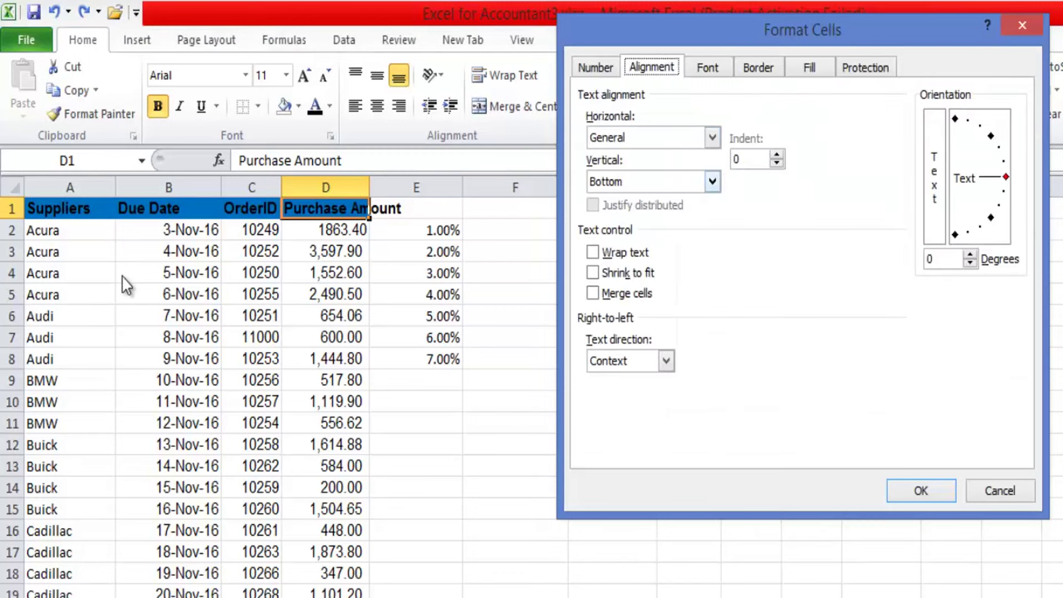
key(alt+w)
key(Return)
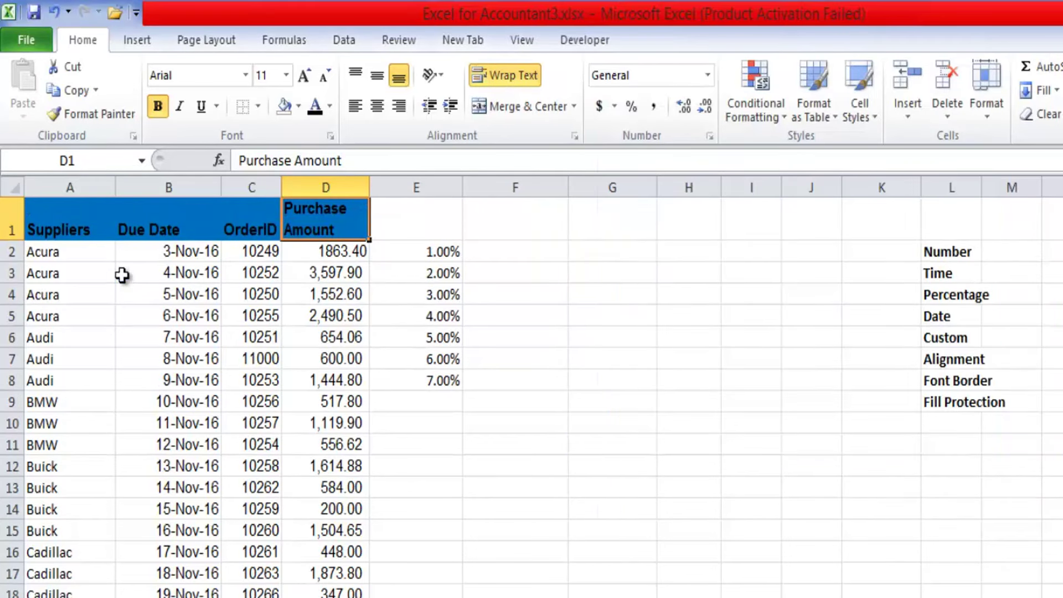
Align the Suppliers heading in A1 horizontally to Left (Indent) and vertically to Top.
key(ctrl+Home)
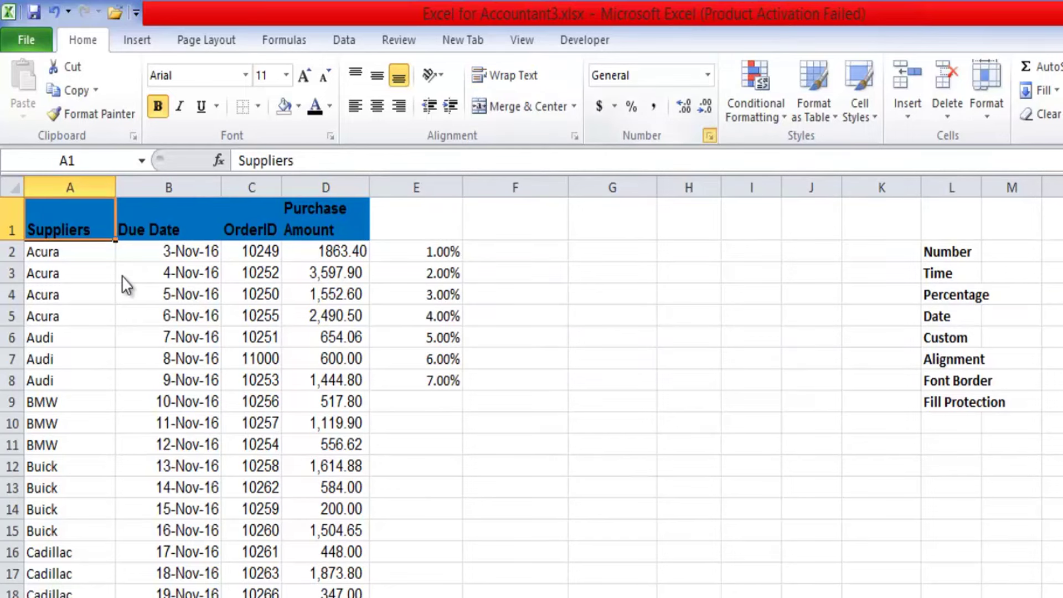
key(ctrl+1)
key(ctrl+Tab)
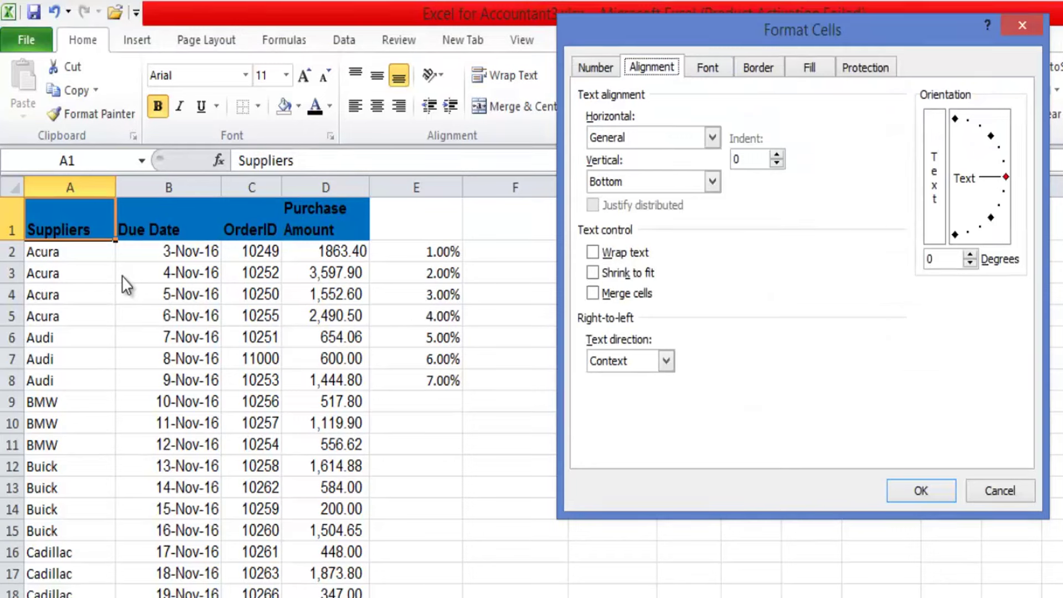
key(Tab)
key(alt+Down)
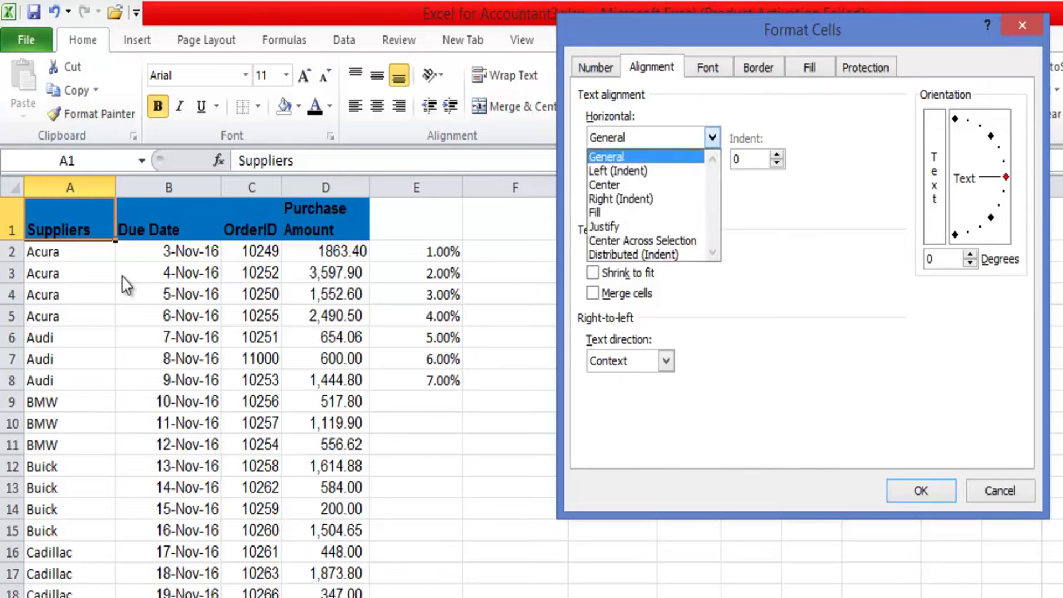
key(Down)
key(Return)
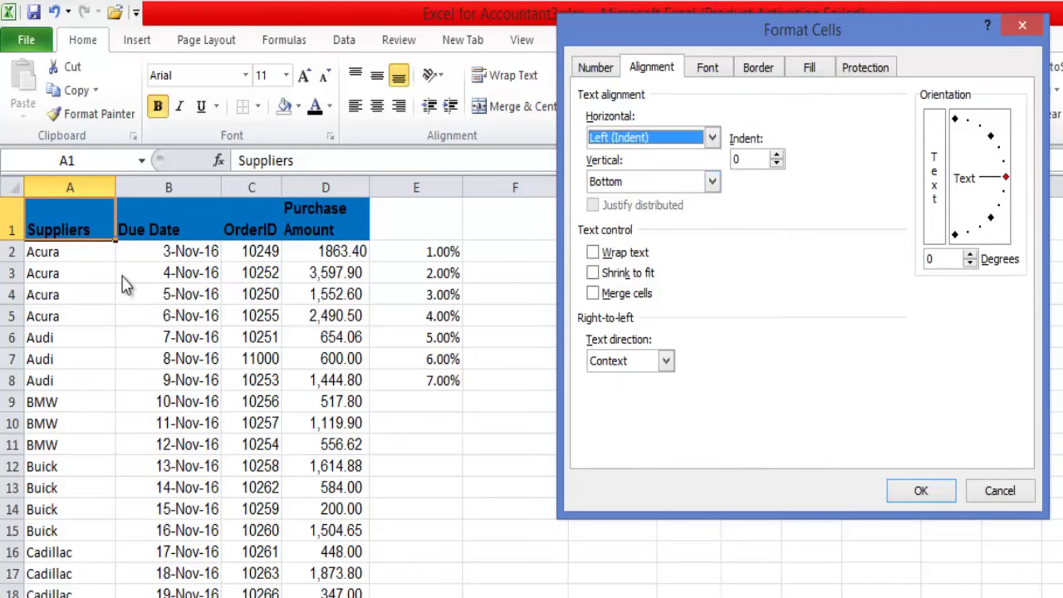
key(Tab)
key(alt+Down)
key(Up)
key(Up)
key(Return)
key(Return)
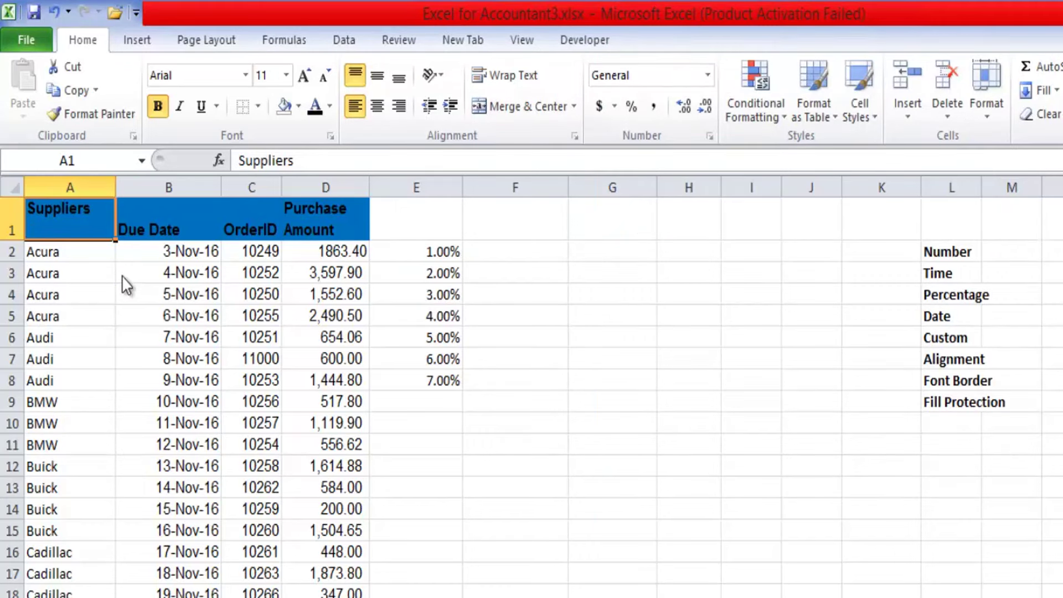
Change the horizontal alignment of the Suppliers heading in A1 to Right (Indent).
click(710, 136)
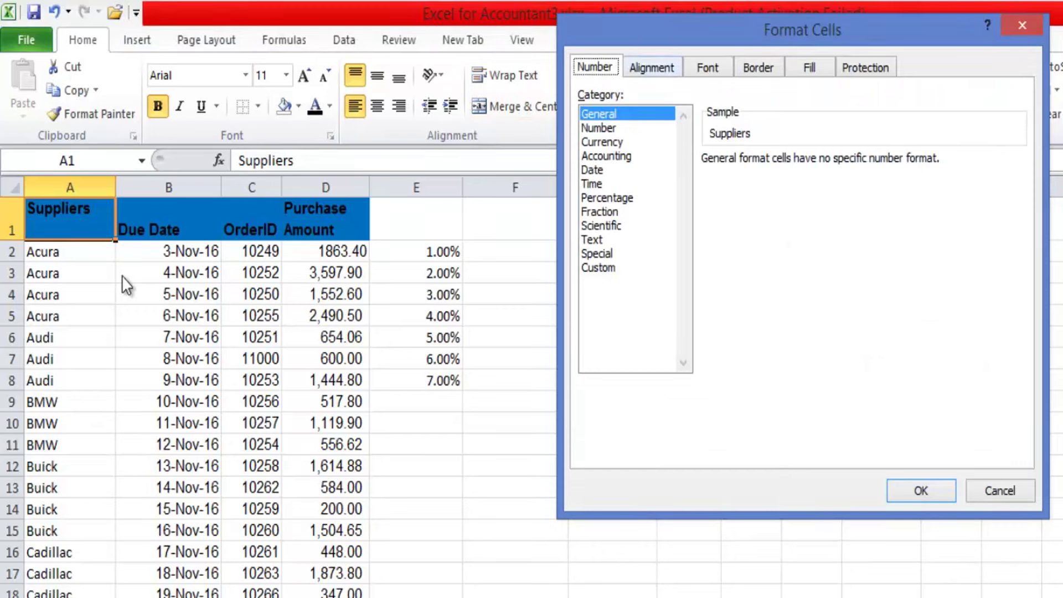
key(ctrl+Tab)
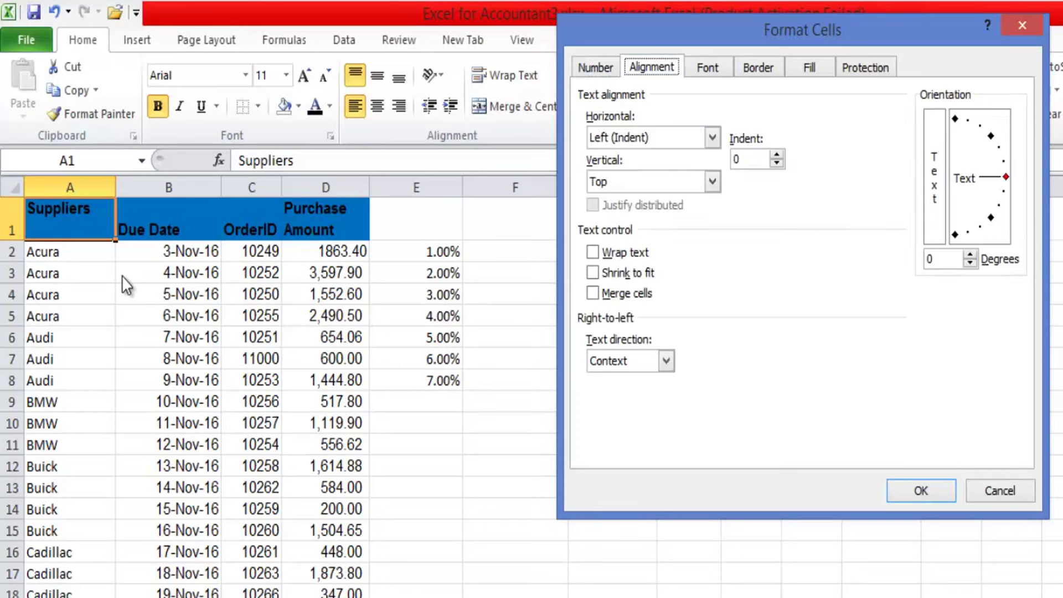
key(alt+v)
key(alt+Down)
key(Escape)
key(alt+h)
key(alt+Down)
key(Up)
key(Down)
key(Down)
key(Down)
key(Escape)
key(Down)
key(Down)
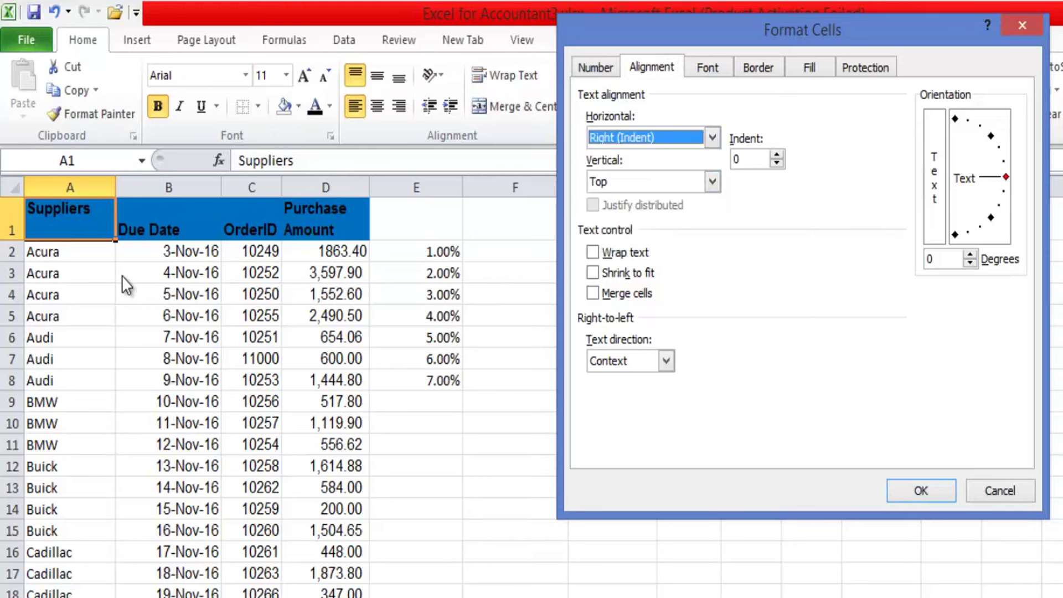
key(Return)
click(689, 336)
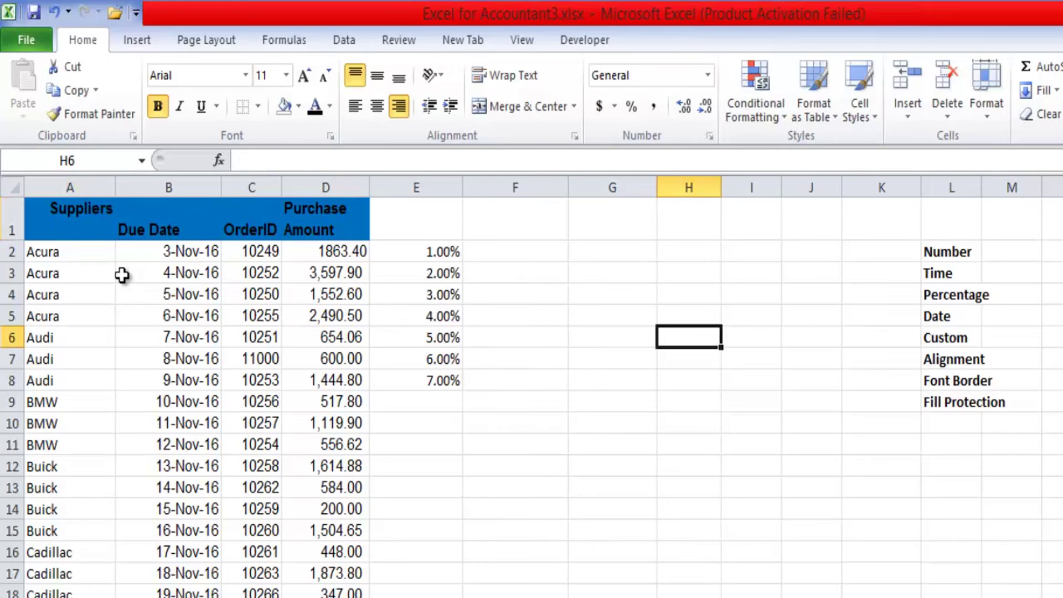
click(575, 135)
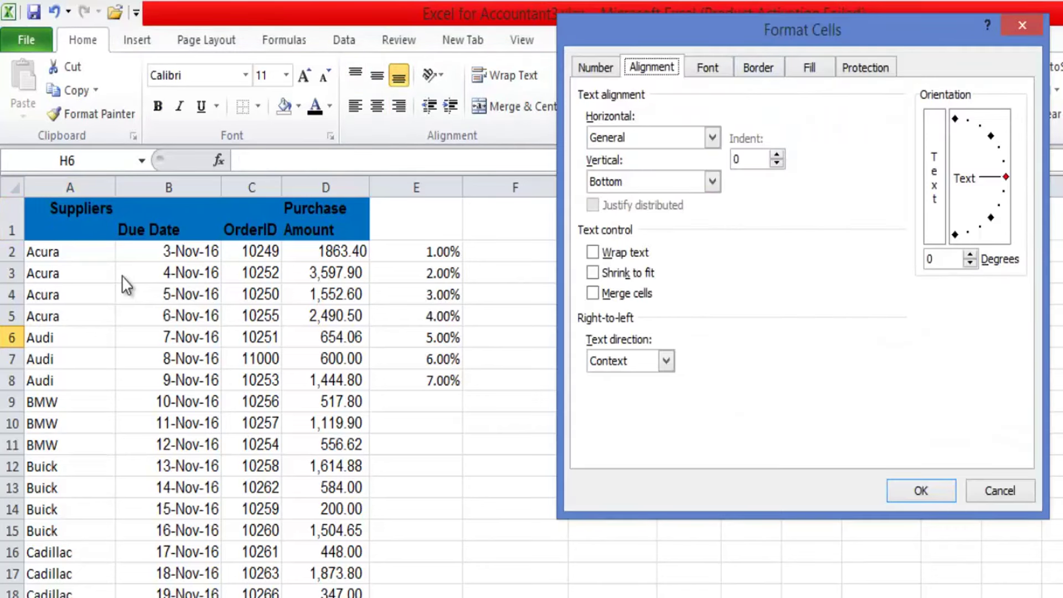
click(1022, 25)
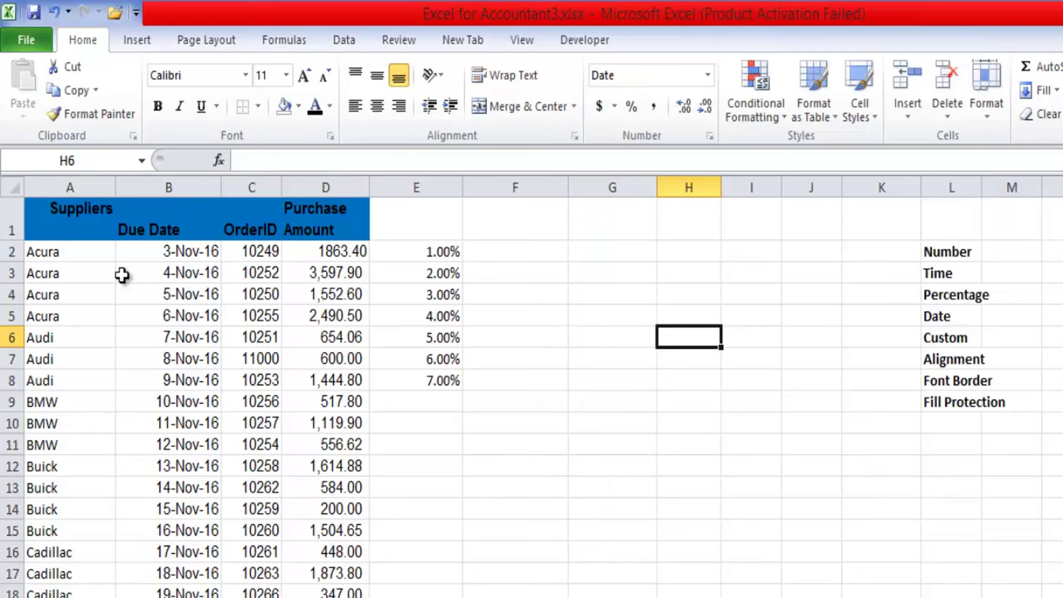
Examine the row 7 headings on the Date Formula 1 sheet and the first purchase amount in D8.
click(612, 466)
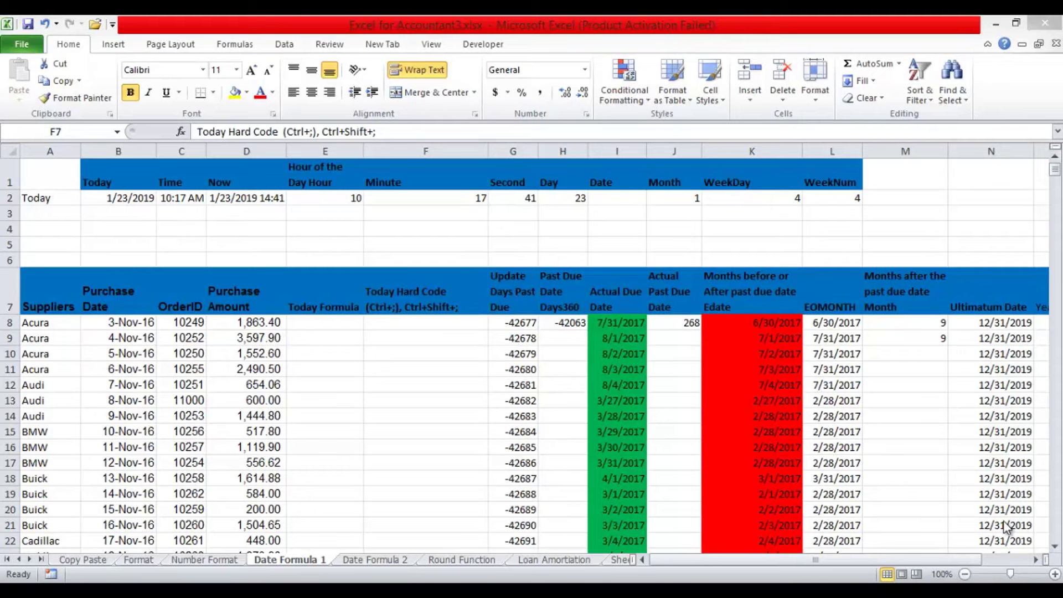
click(420, 296)
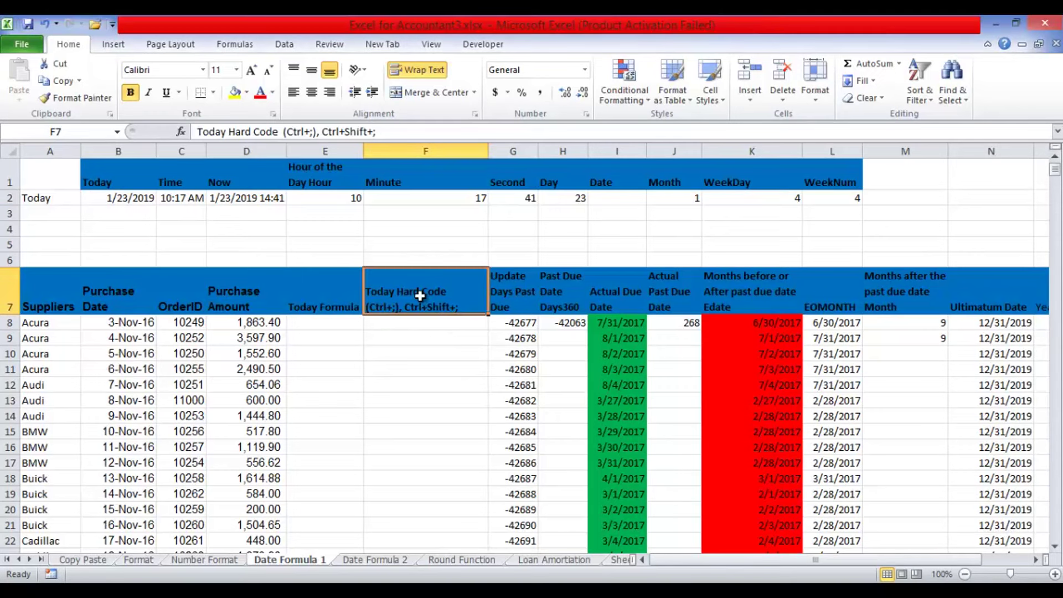
click(339, 299)
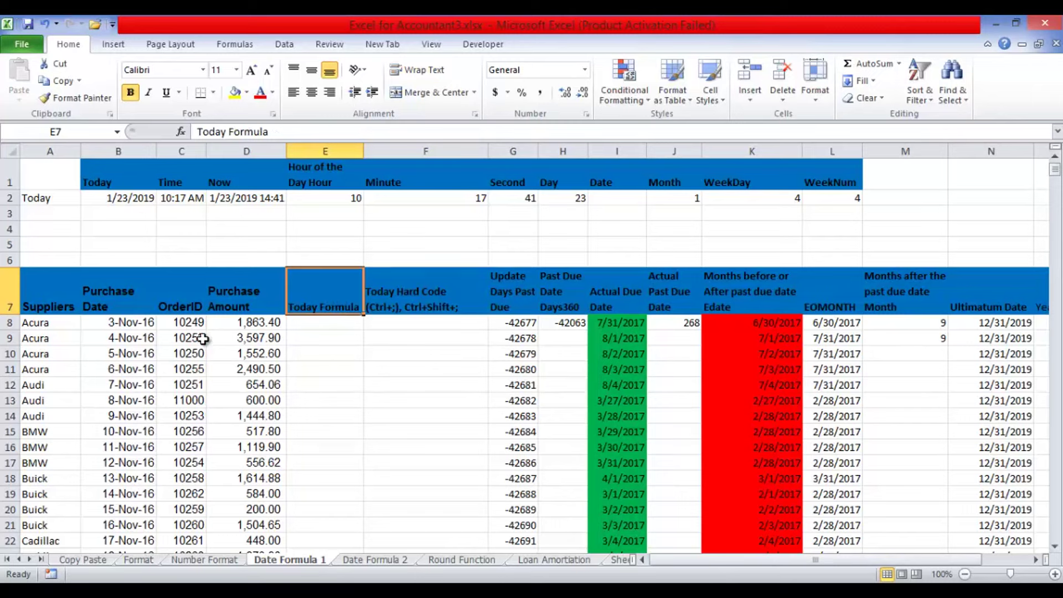
click(55, 304)
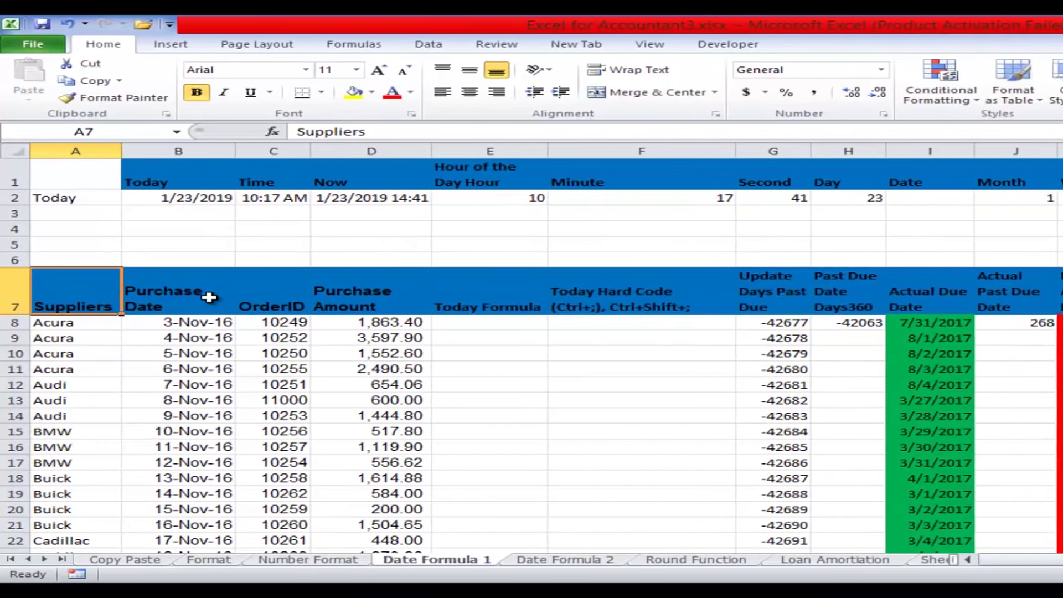
click(206, 297)
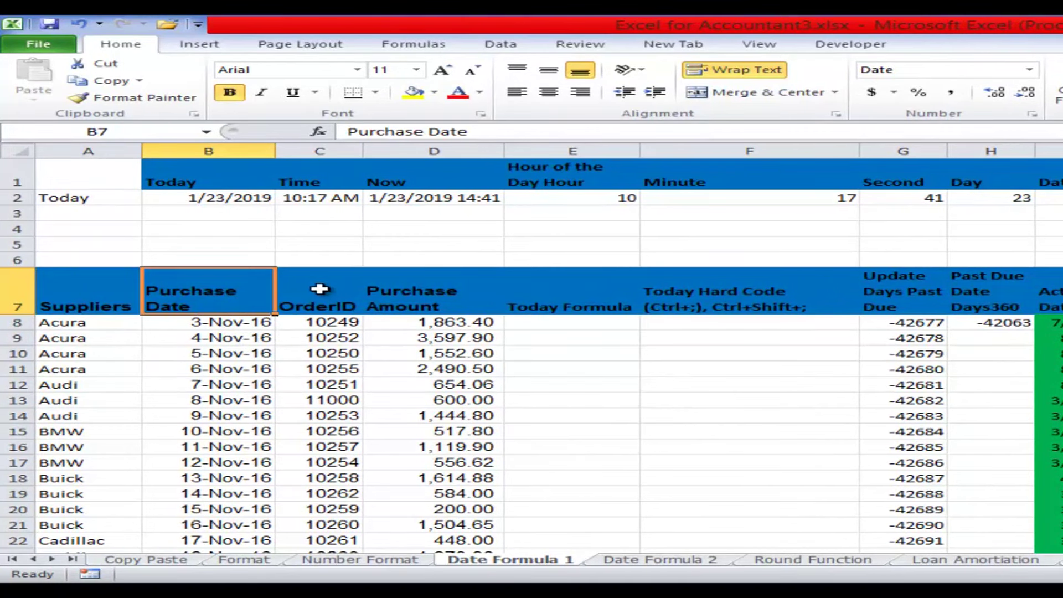
click(319, 289)
click(443, 324)
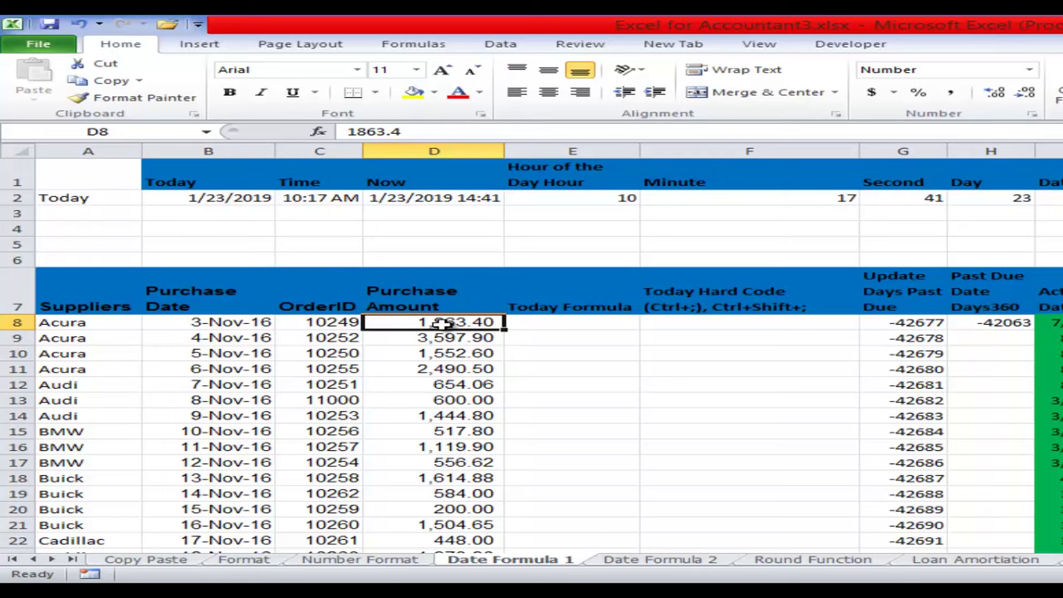
Enter the formula =TODAY() in cell E8 under the Today Formula heading.
click(564, 324)
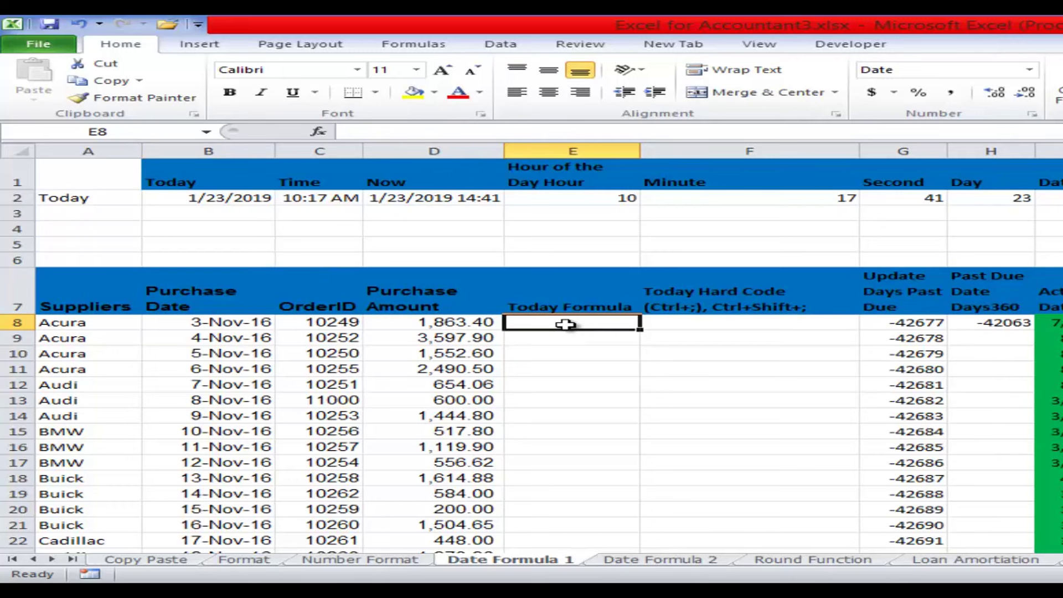
double_click(566, 324)
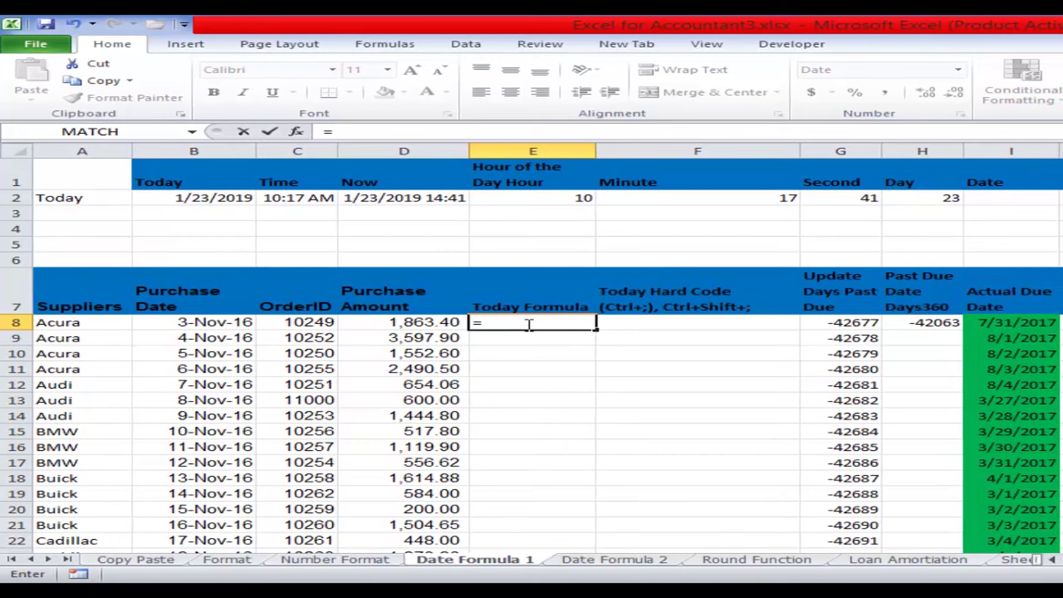
text(today)
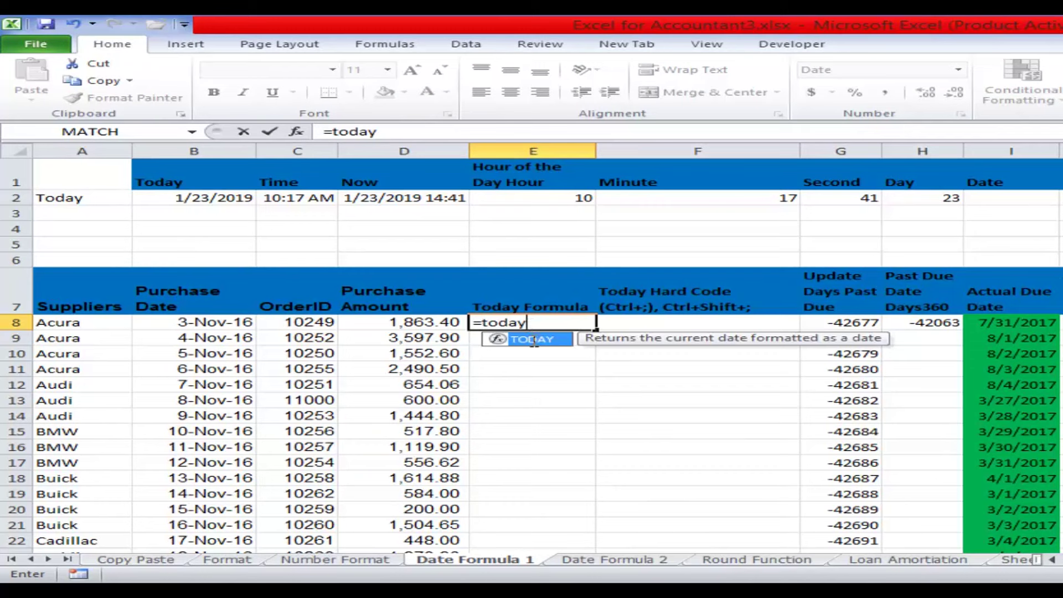
double_click(532, 340)
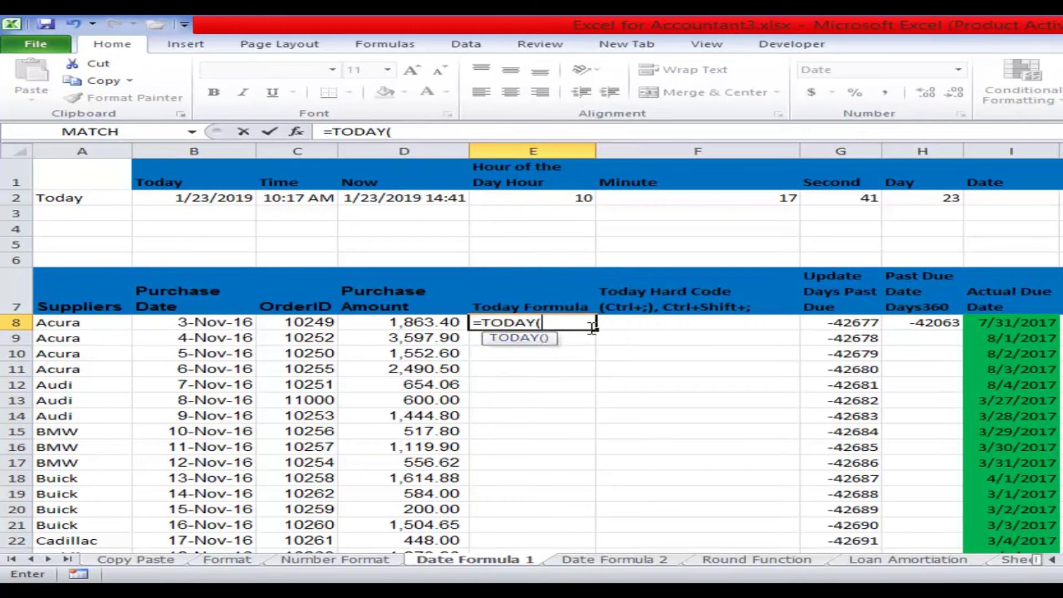
text())
key(Return)
key(F8)
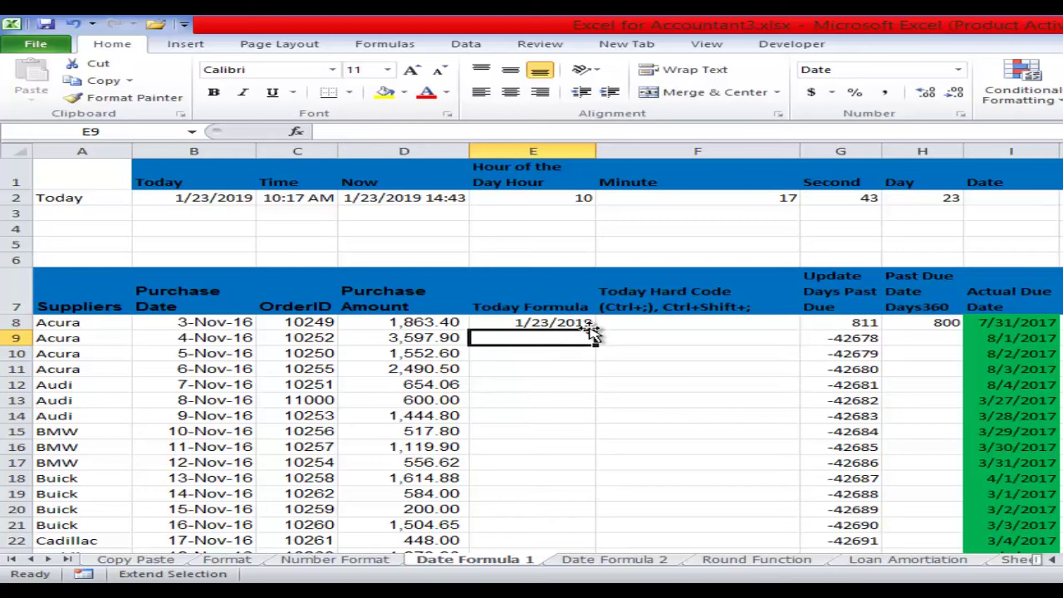
key(F8)
key(F8)
key(F8)
key(F8)
key(F8)
key(F8)
key(F8)
key(F8)
key(F8)
Fill the TODAY formula from E8 down the whole Today Formula column.
click(555, 324)
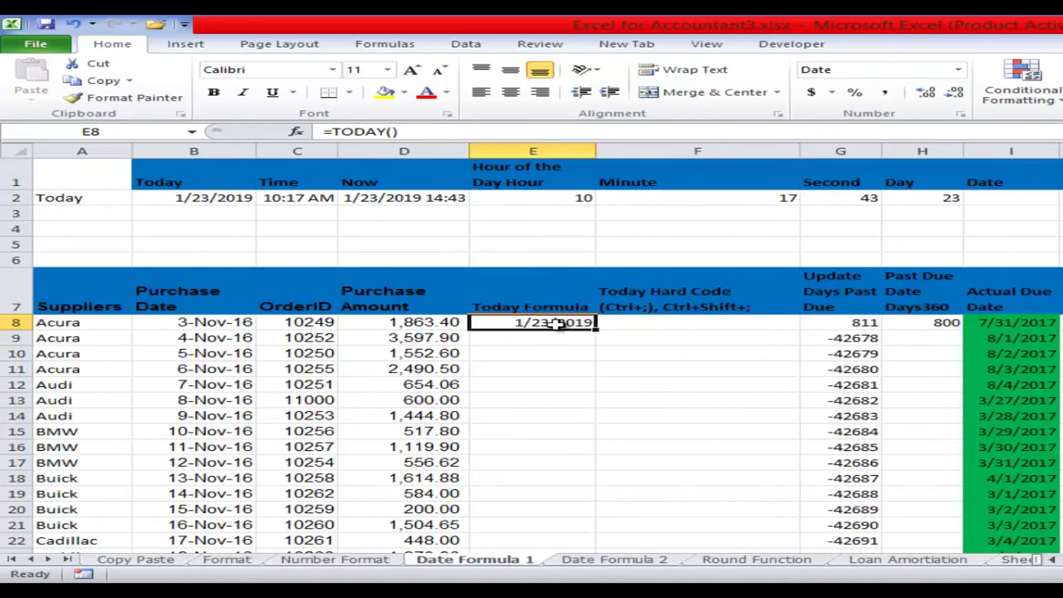
double_click(597, 331)
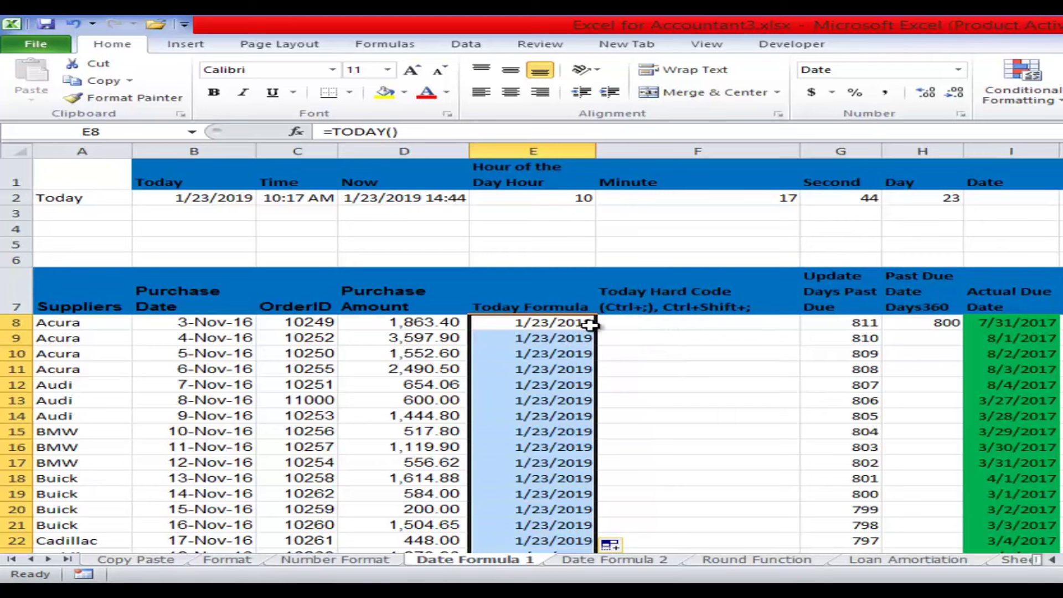
Enter the current date, 1/23/2019, as a fixed value in F8 under the Today Hard Code heading.
click(630, 325)
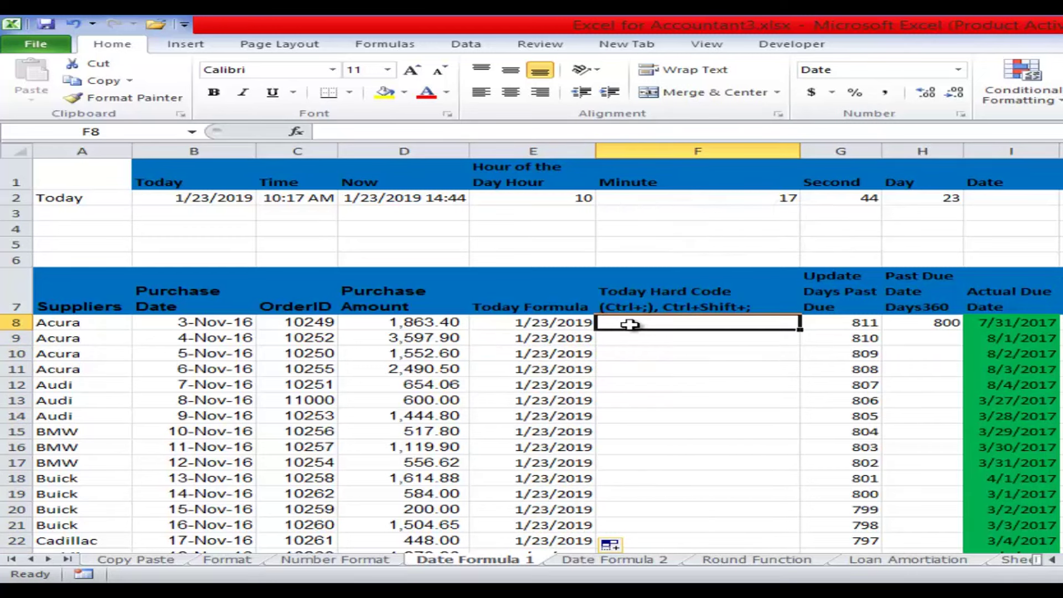
key(ctrl+semicolon)
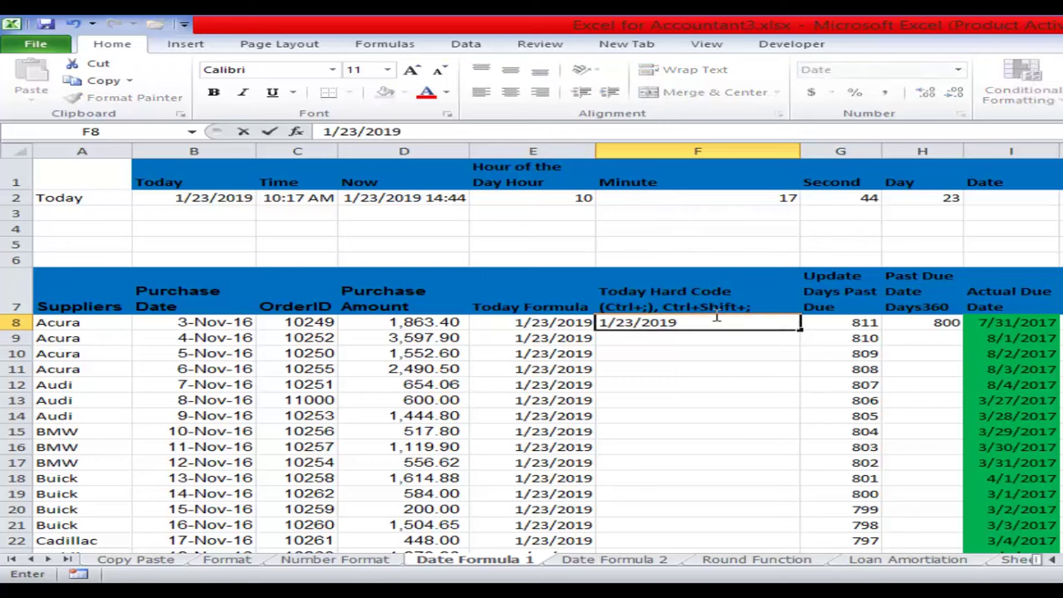
click(743, 352)
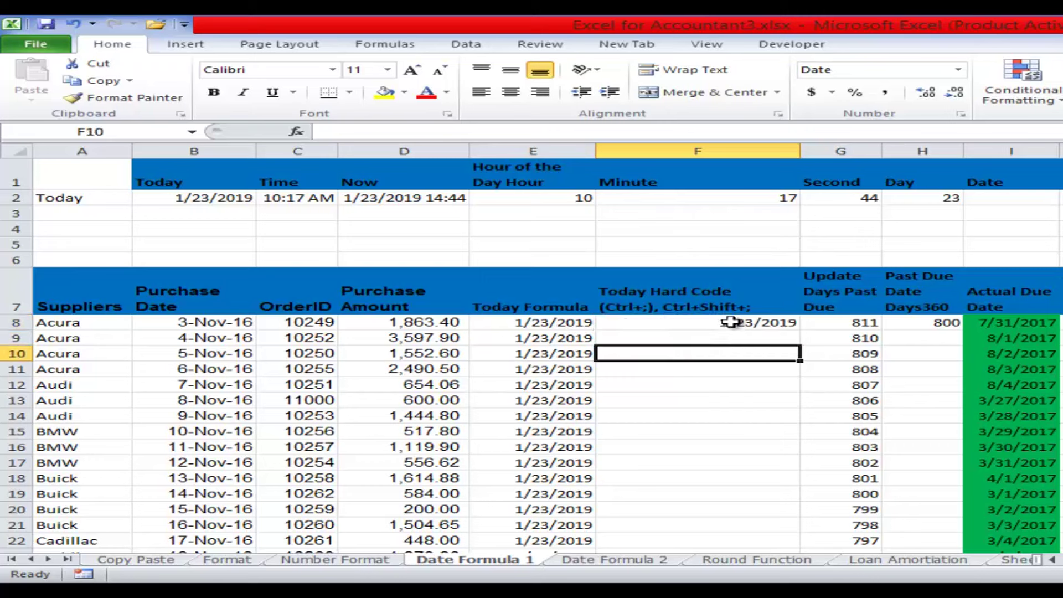
click(730, 322)
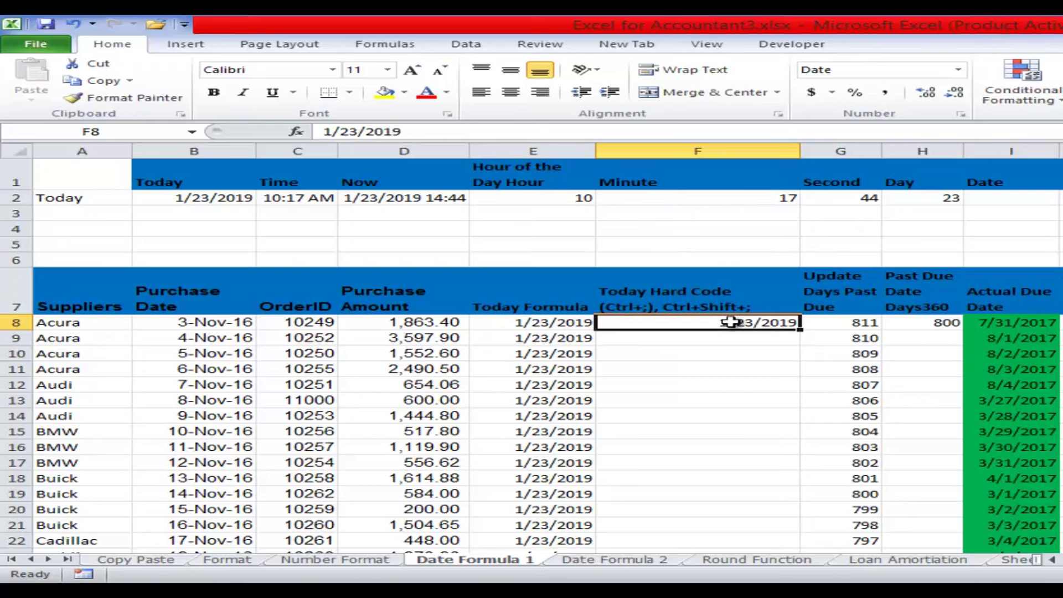
Enter the current time, 2:45 PM, as a fixed value in F9 and clear the cell again.
click(698, 342)
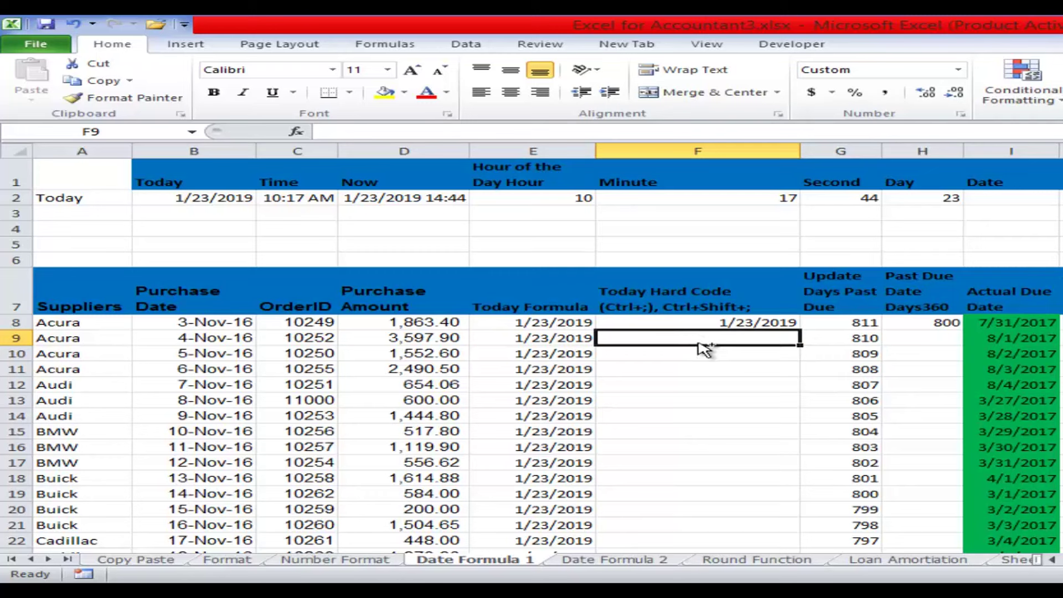
key(ctrl+shift+semicolon)
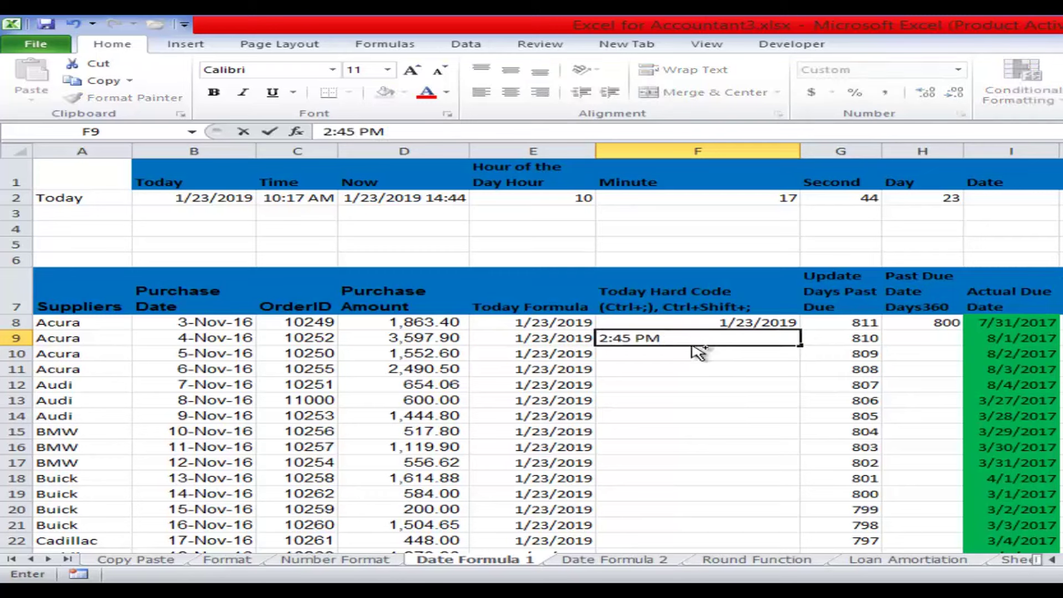
key(Return)
click(731, 337)
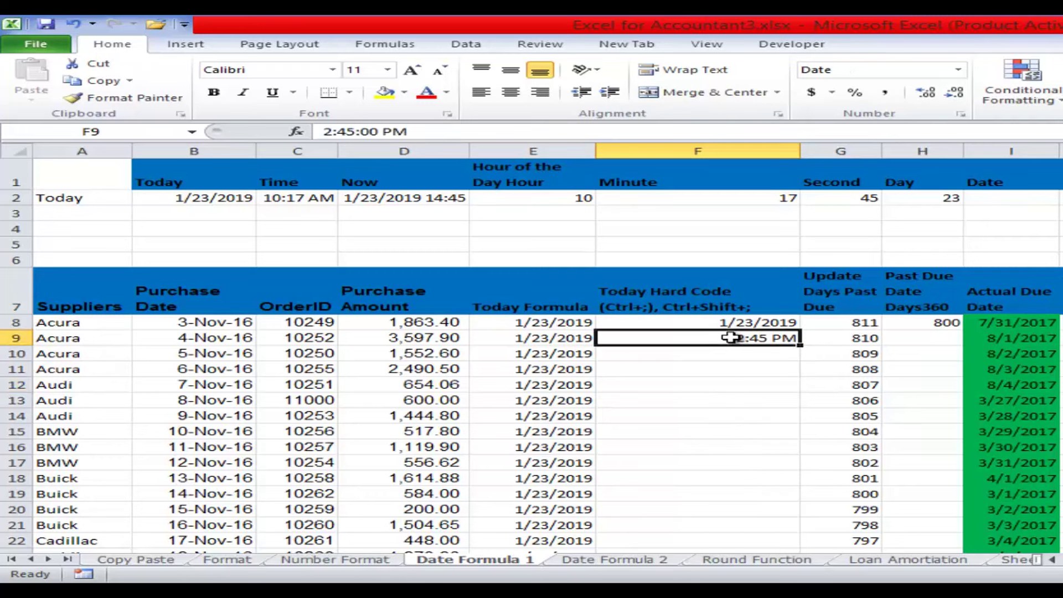
key(Delete)
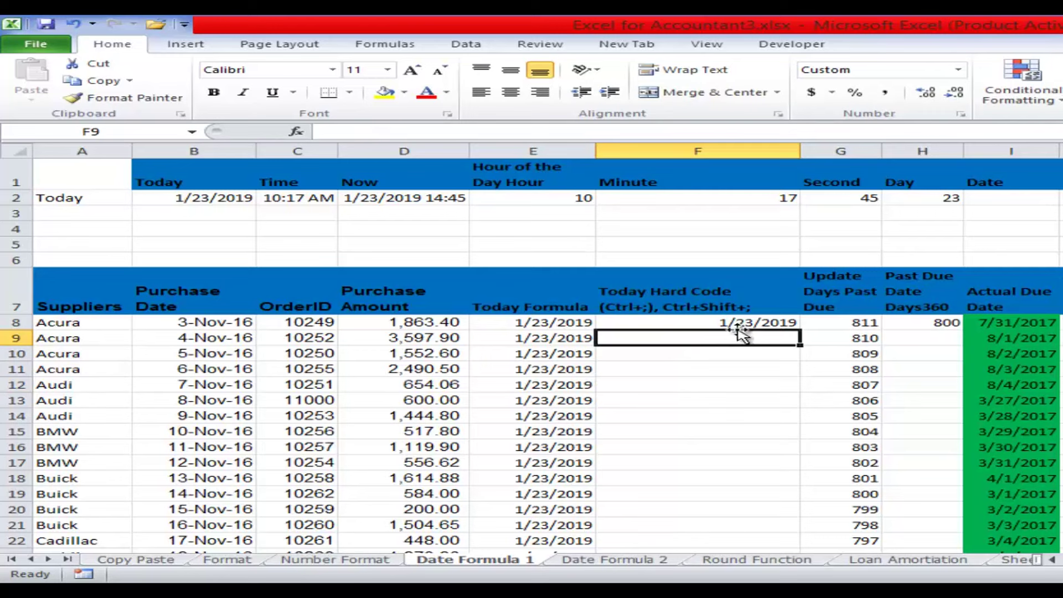
Fill the date in F8 down the Today Hard Code column and compare F8 with the formula in E8.
click(739, 322)
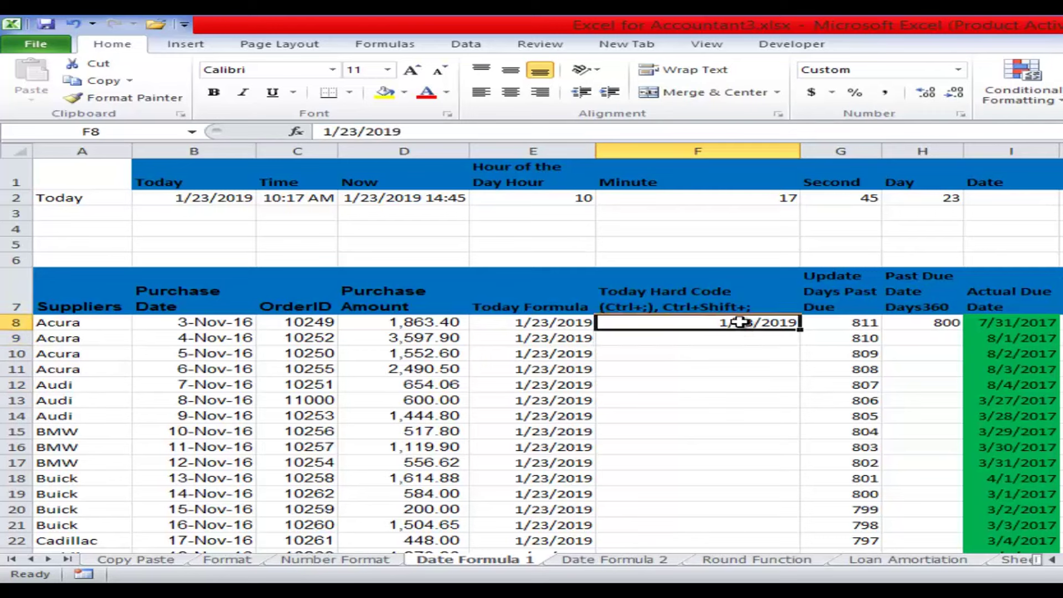
double_click(802, 331)
click(738, 339)
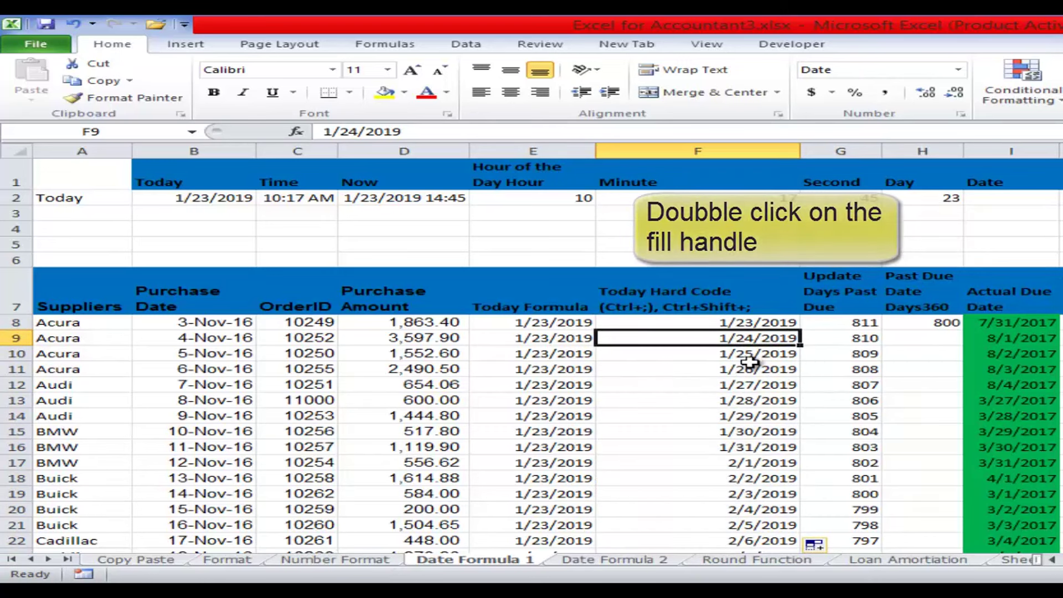
click(750, 368)
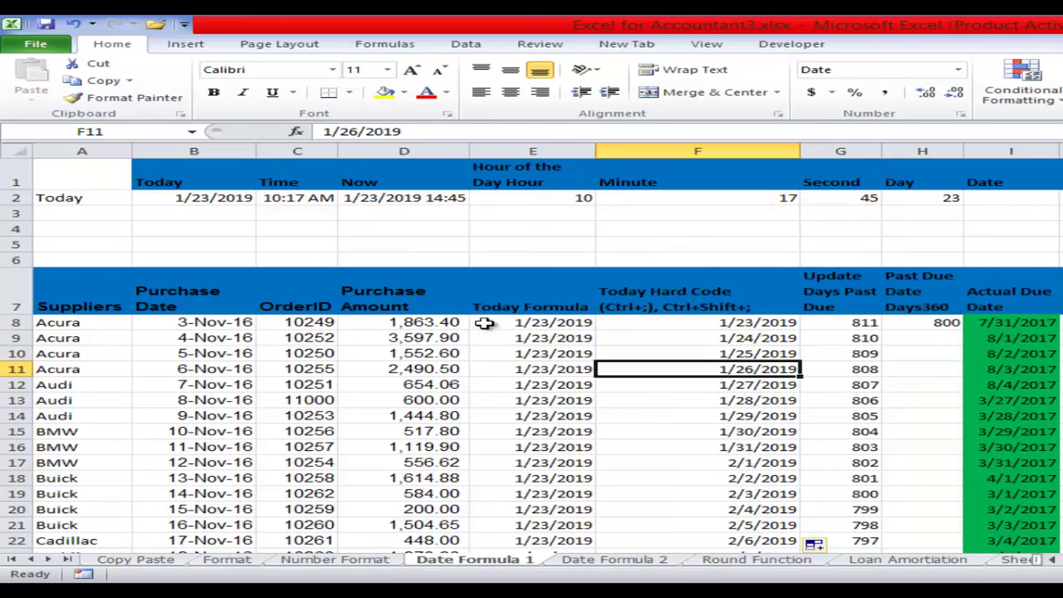
click(545, 324)
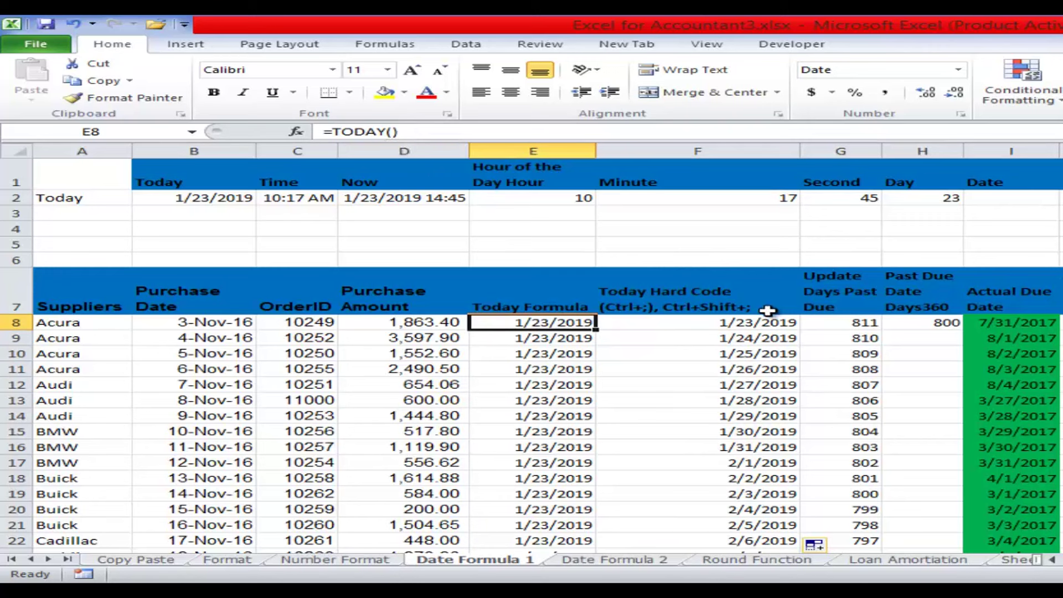
click(754, 323)
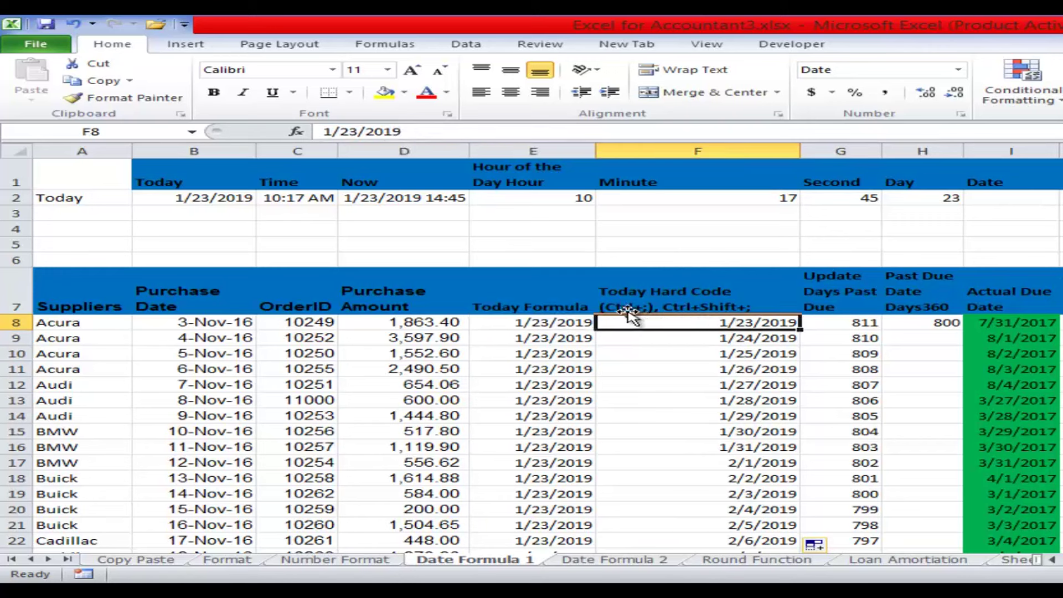
Shorten the heading in F7 to "Today Hard Code (Ctrl+;)".
click(748, 307)
double_click(751, 308)
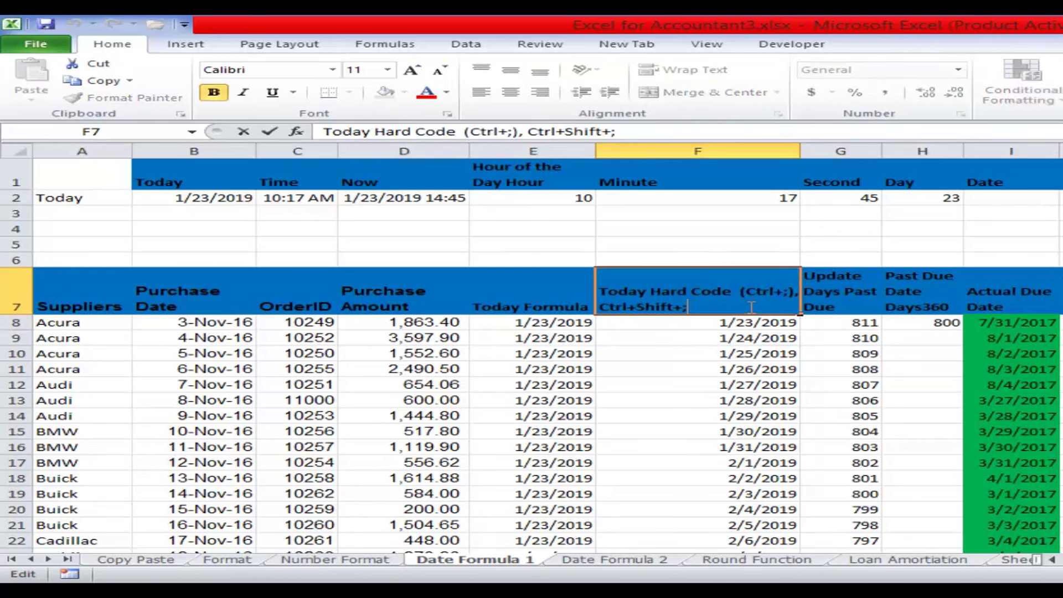
key(BackSpace)
key(BackSpace)
key(BackSpace)
key(BackSpace)
key(BackSpace)
key(BackSpace)
key(BackSpace)
key(BackSpace)
key(BackSpace)
key(BackSpace)
key(BackSpace)
key(BackSpace)
key(BackSpace)
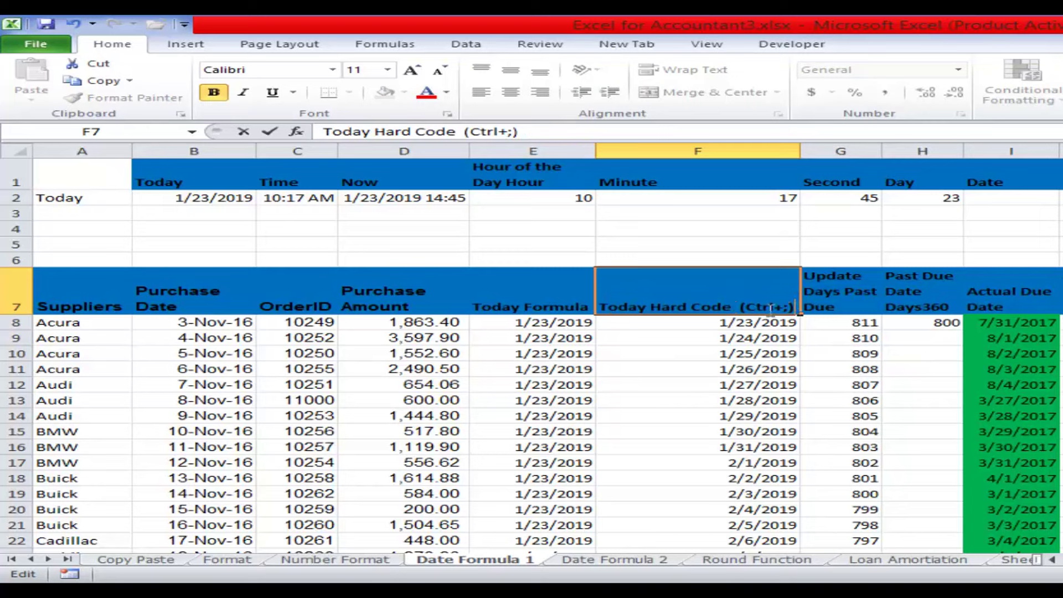
key(ctrl+Return)
click(733, 337)
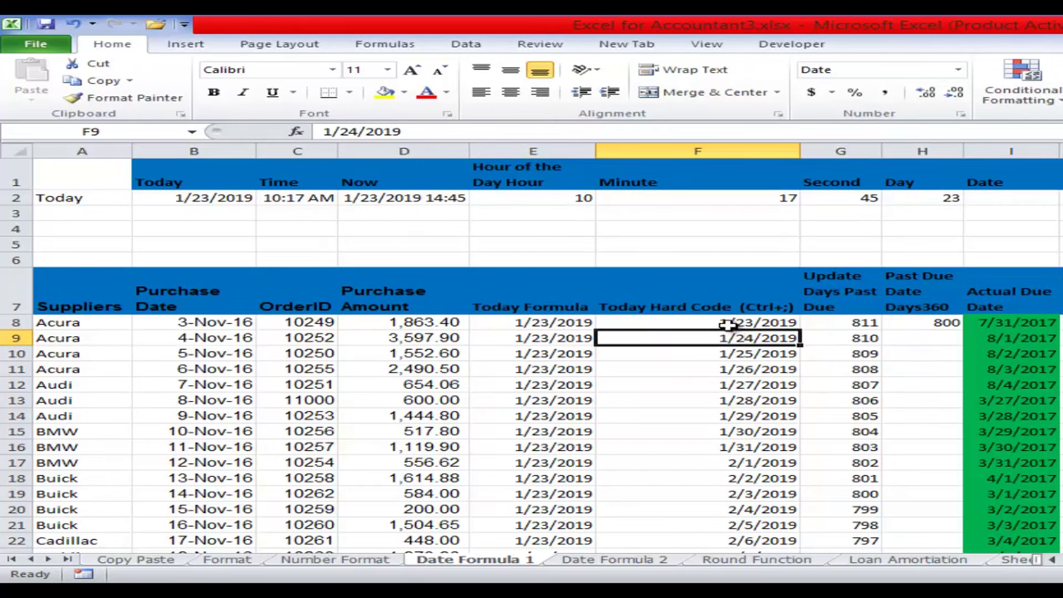
click(717, 306)
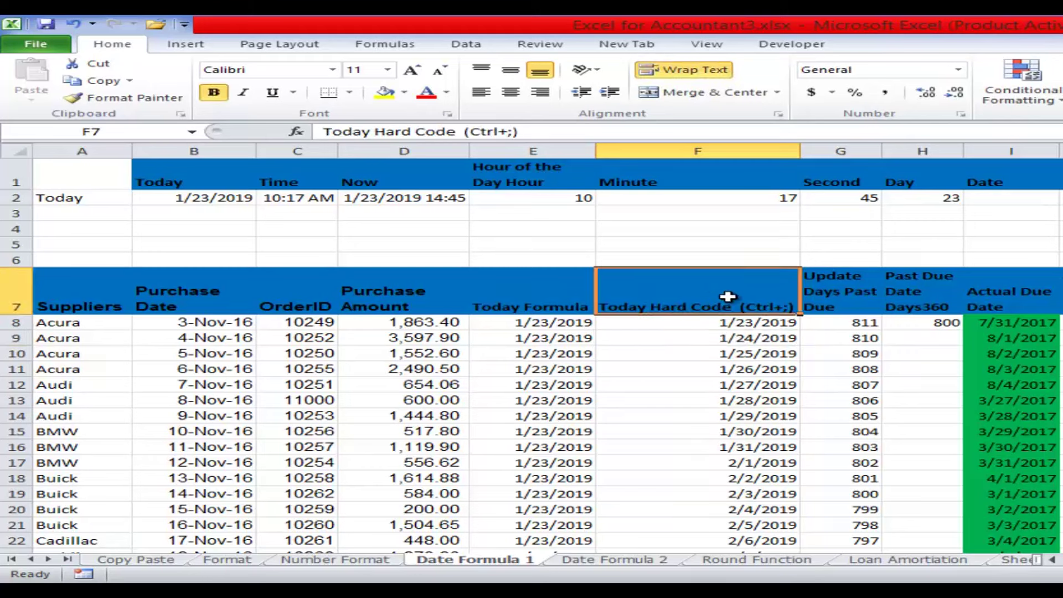
Clear the Update Days Past Due column from G8 down and start a new formula in G8.
click(855, 324)
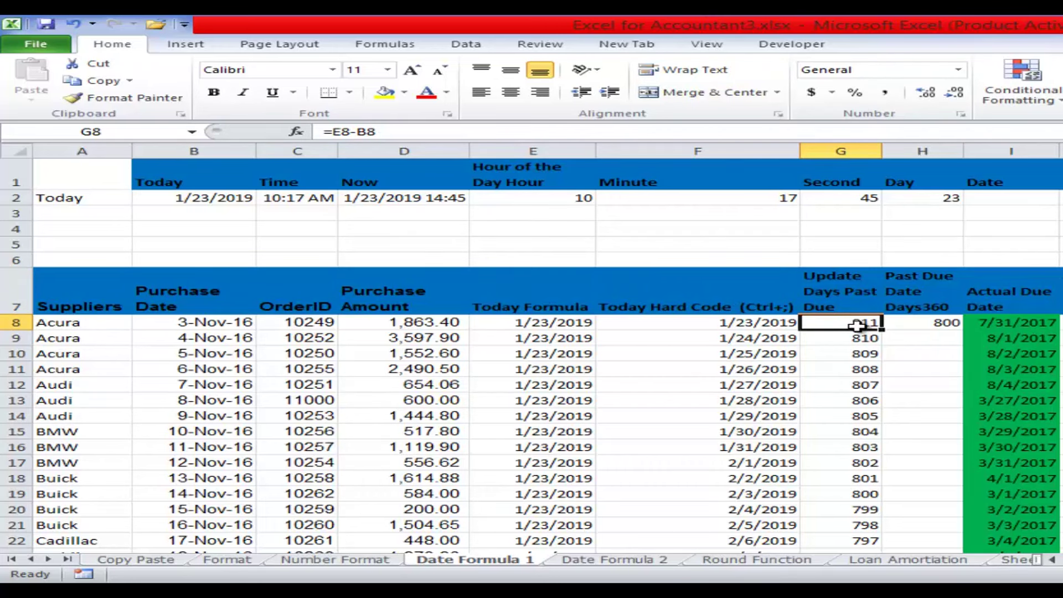
key(ctrl+shift+Down)
key(Delete)
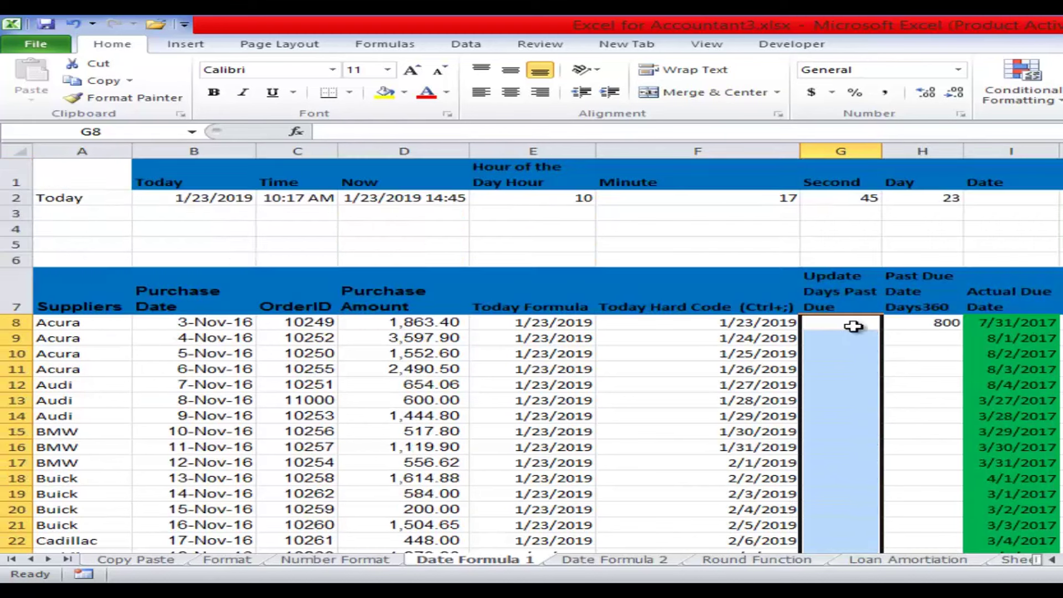
click(847, 326)
text(=)
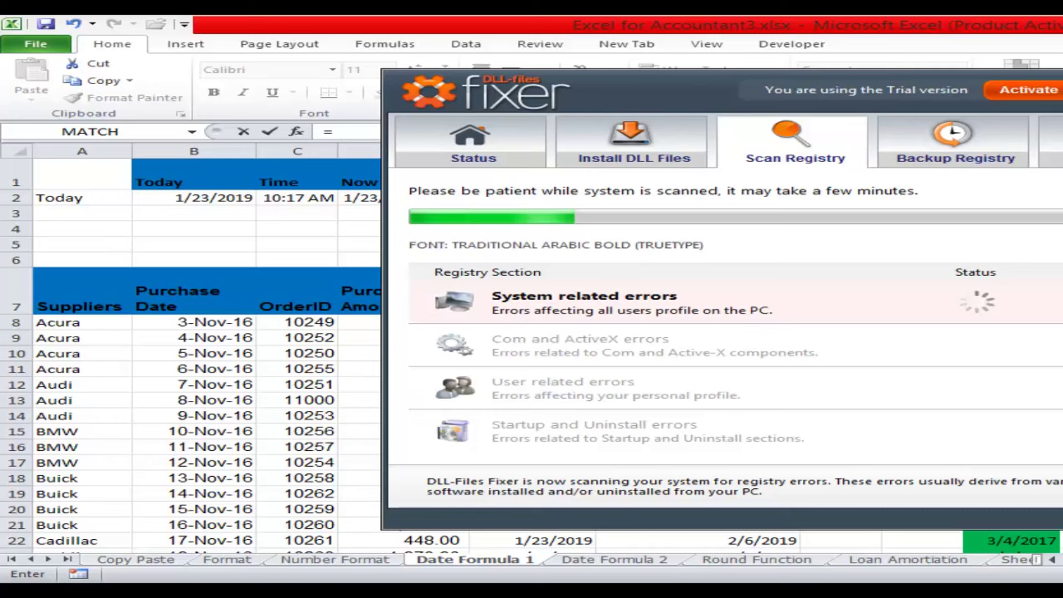
Stop the running registry scan in the DLL-Files Fixer window that covers the worksheet, confirming the stop.
click(1062, 486)
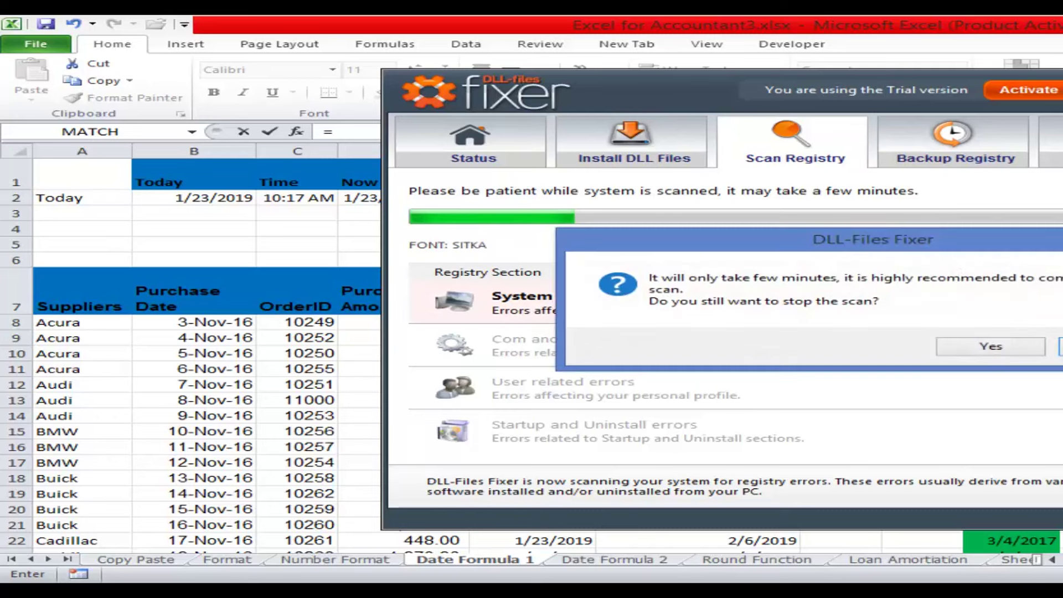
click(991, 347)
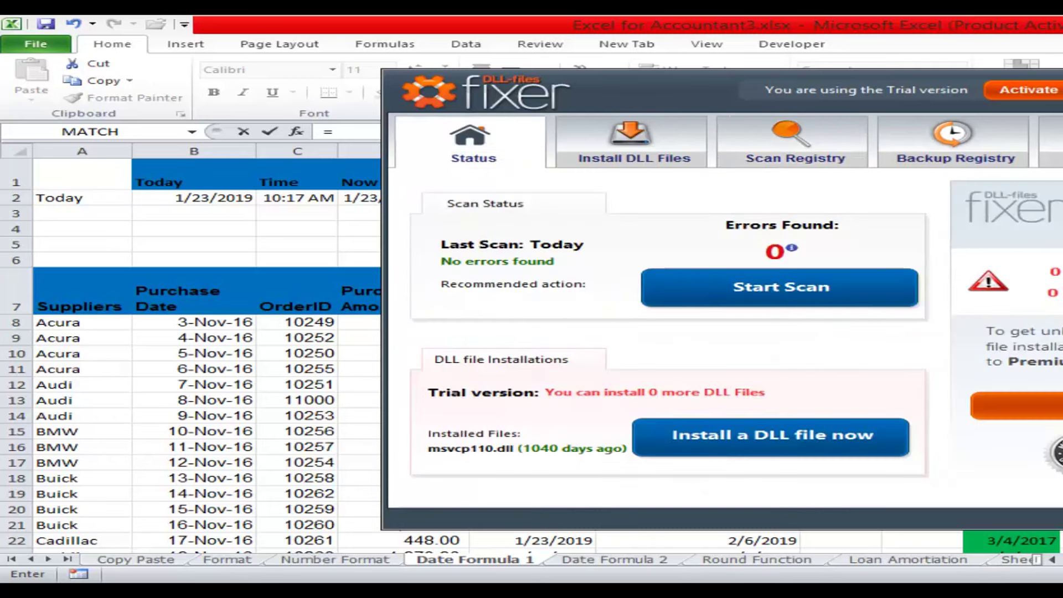
Close the DLL-Files Fixer window and complete the Update Days Past Due formula in G8 as =E8-B8.
click(1062, 79)
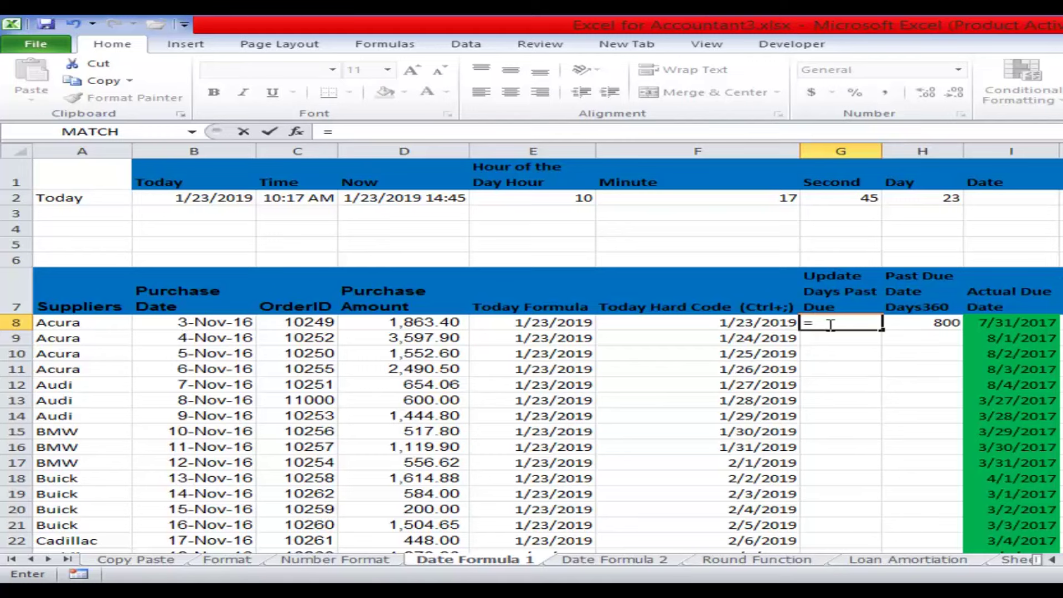
click(721, 325)
click(563, 321)
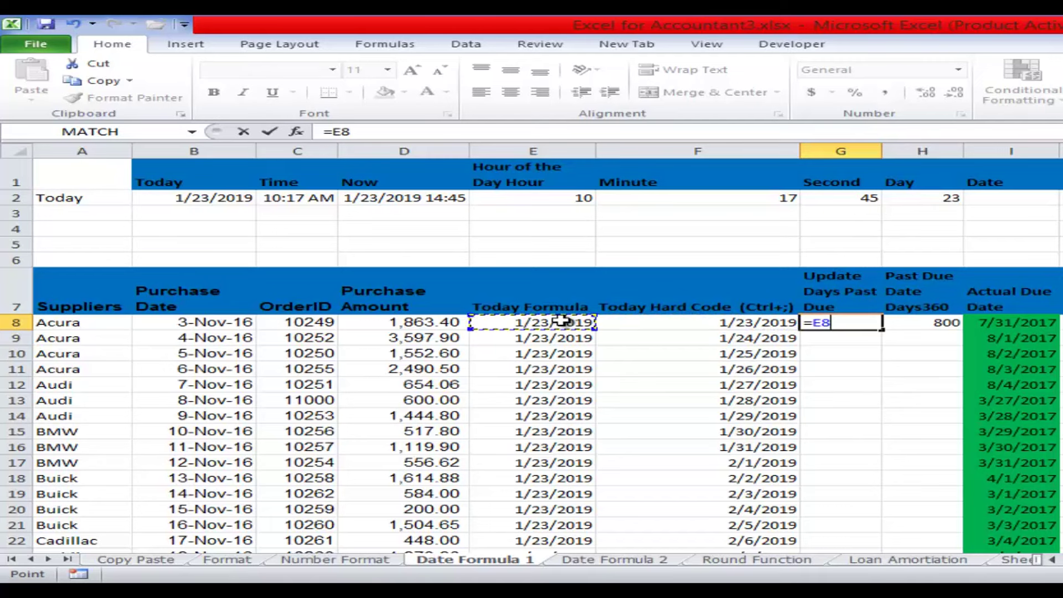
text(-)
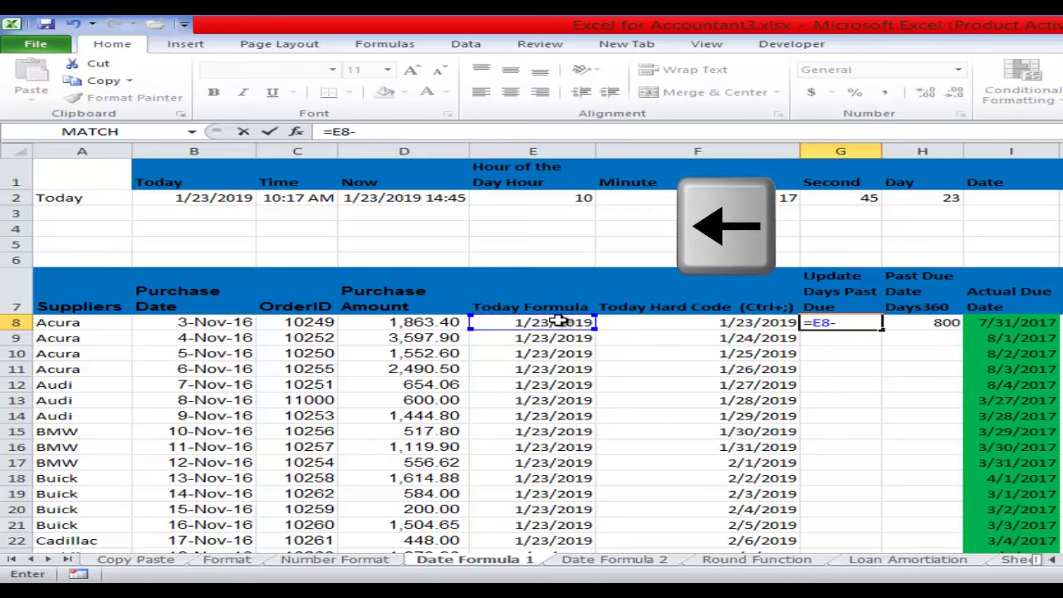
click(214, 321)
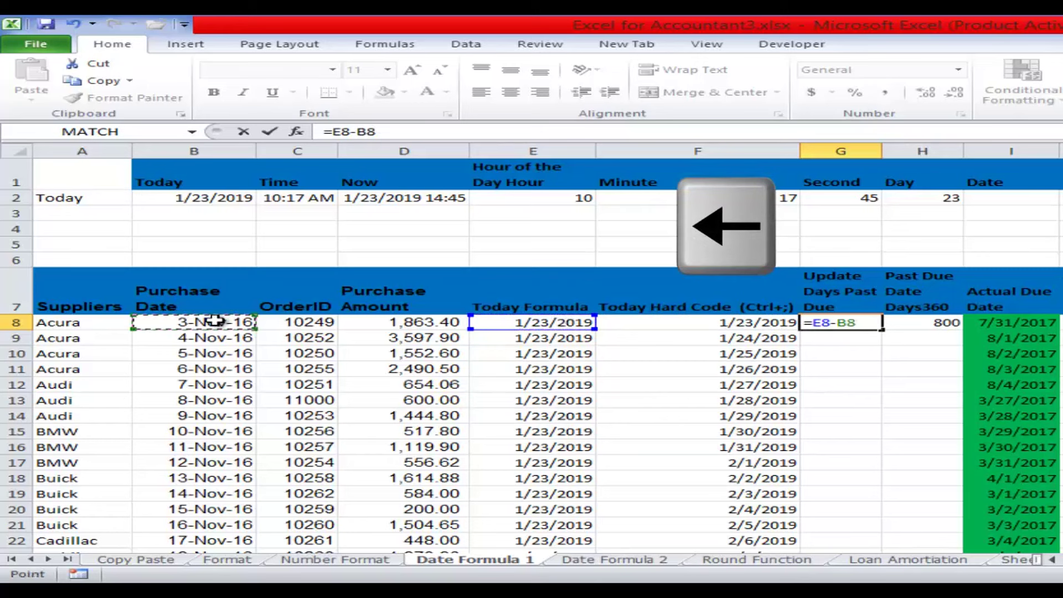
key(Return)
key(F8)
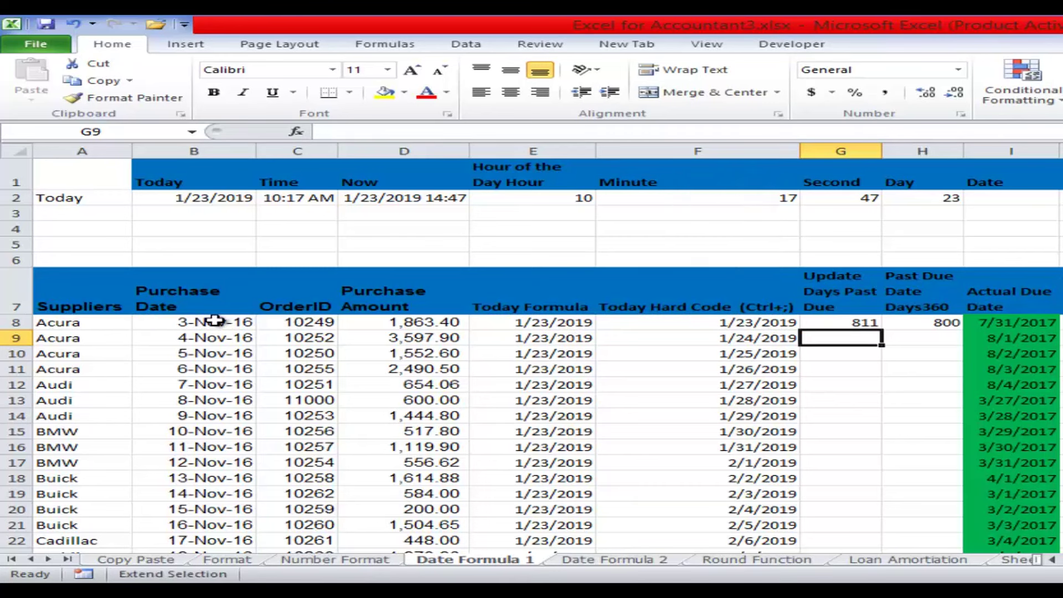
key(alt+Tab)
click(657, 587)
click(735, 533)
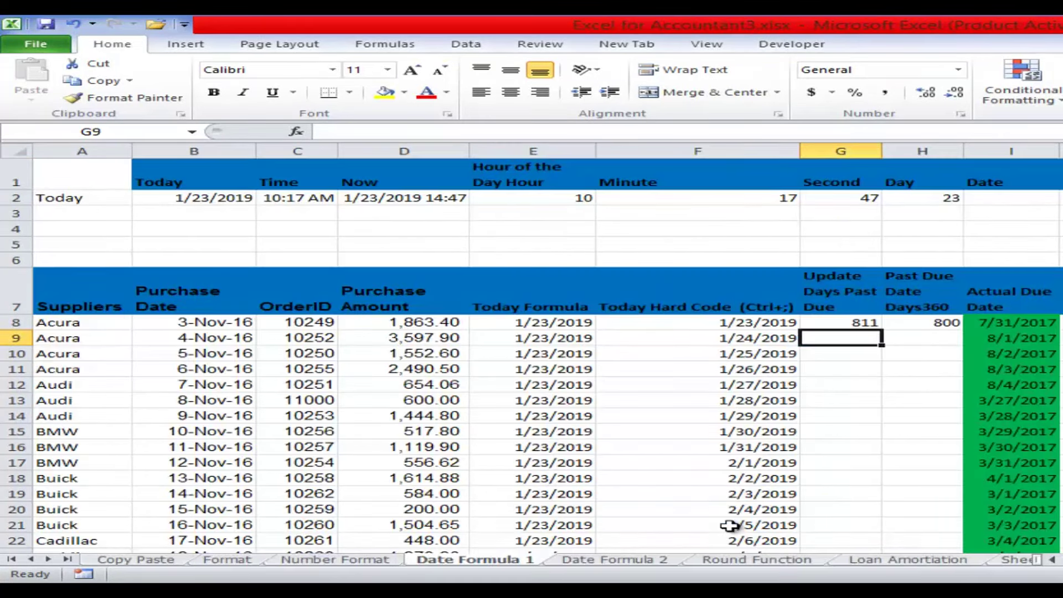
Try filling the G8 formula down to G22, and undo the fill.
click(858, 323)
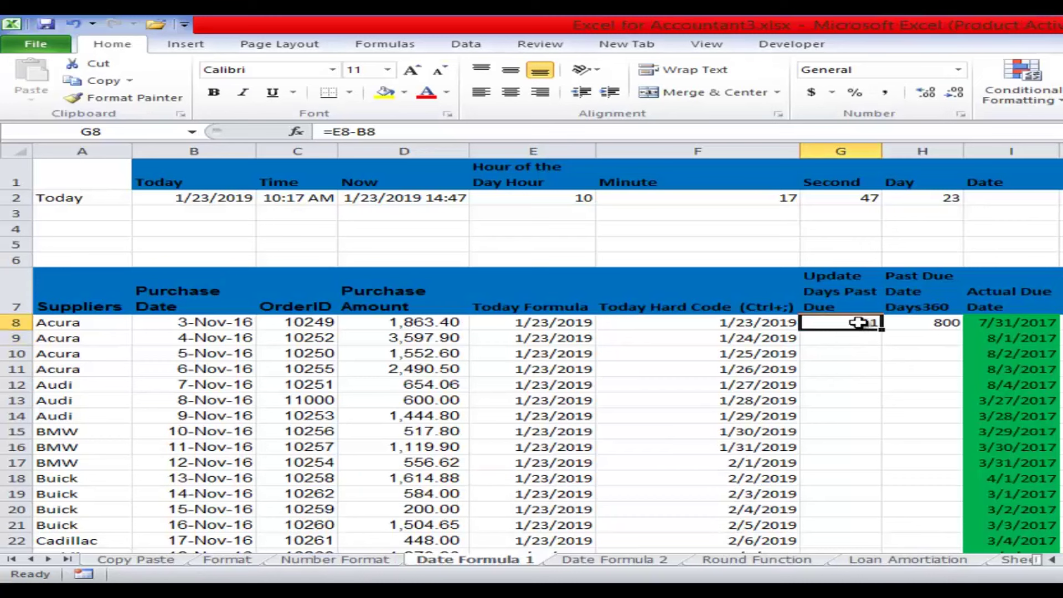
drag(883, 331, 908, 543)
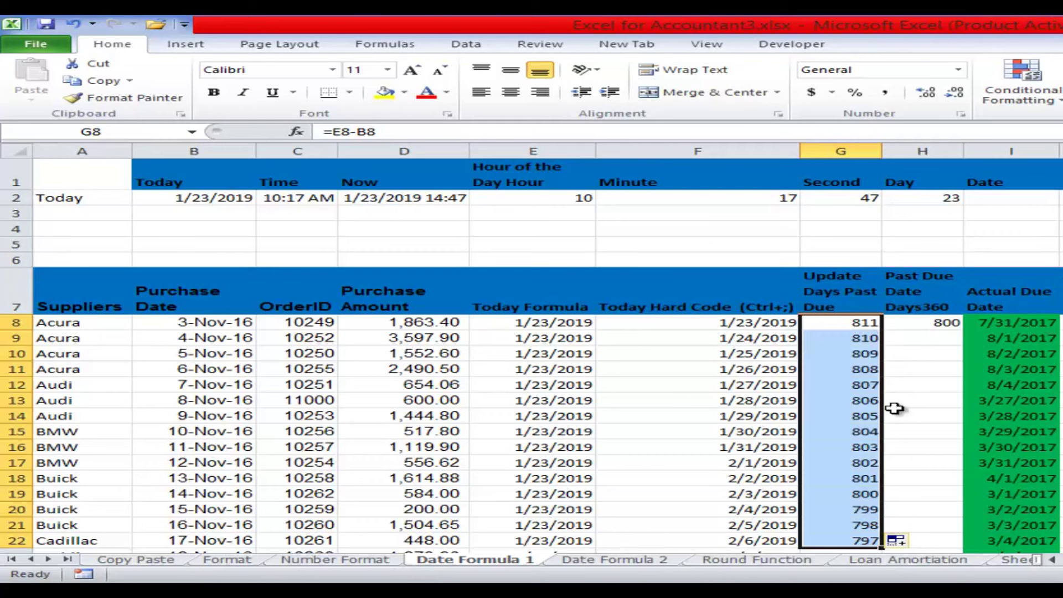
key(ctrl+z)
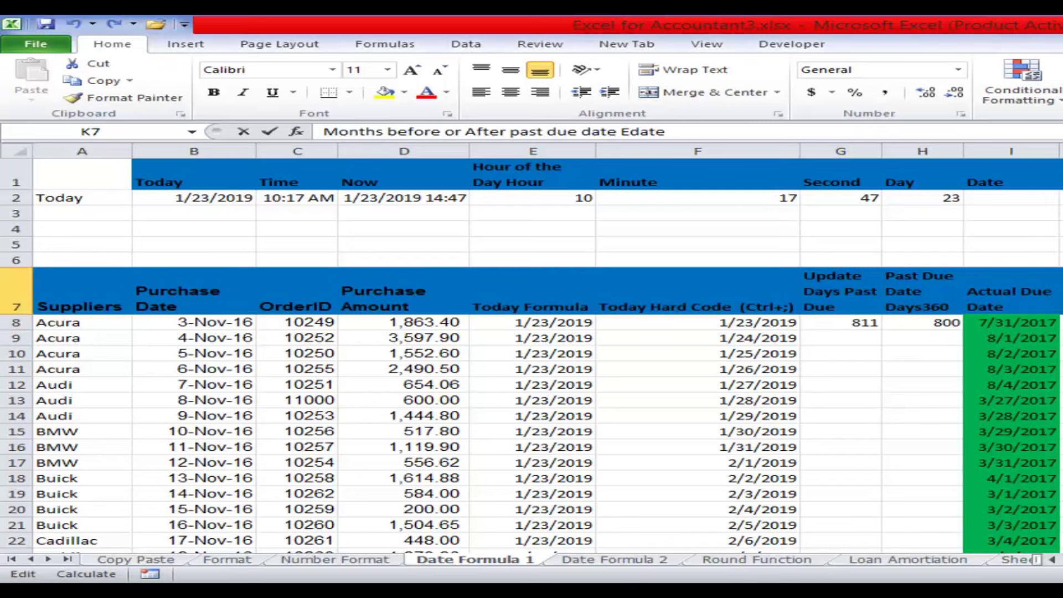
Fill the G8 formula down the whole Update Days Past Due column and check its last and first rows.
click(859, 327)
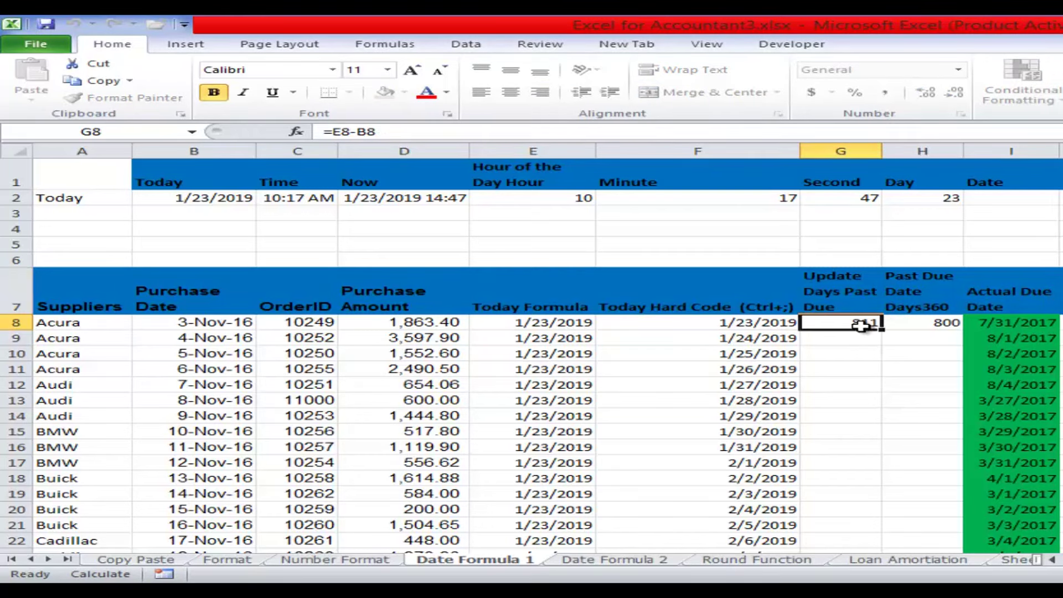
double_click(879, 330)
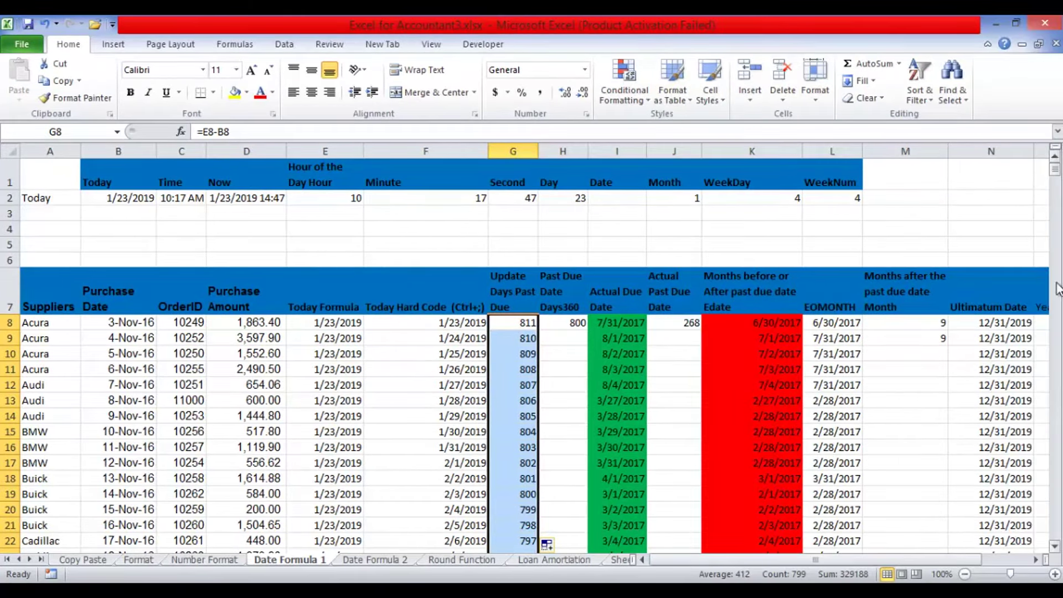
drag(1055, 176, 1052, 127)
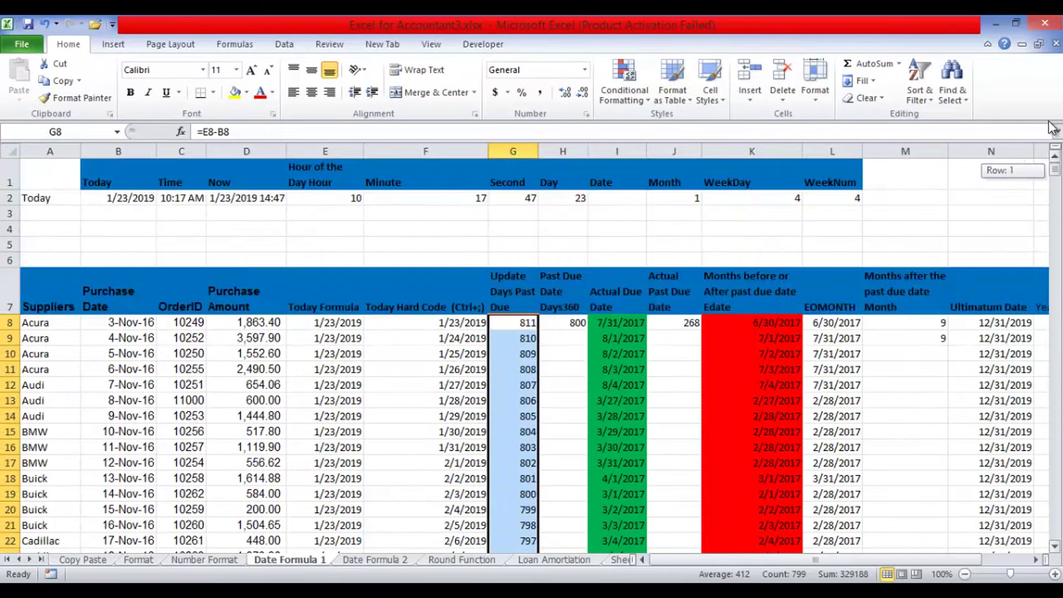
click(509, 322)
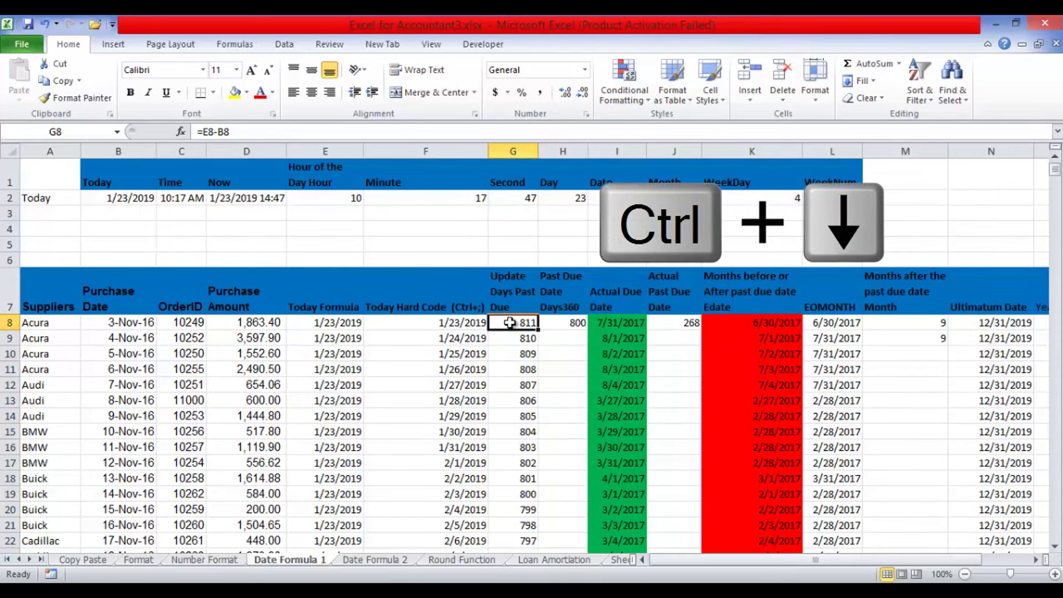
key(ctrl+Down)
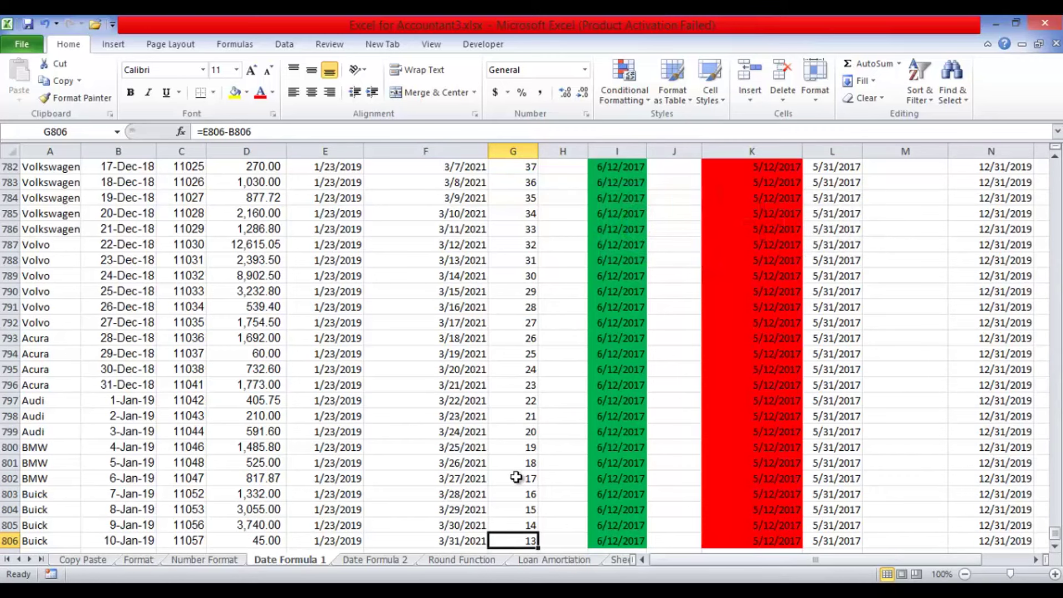
key(ctrl+Up)
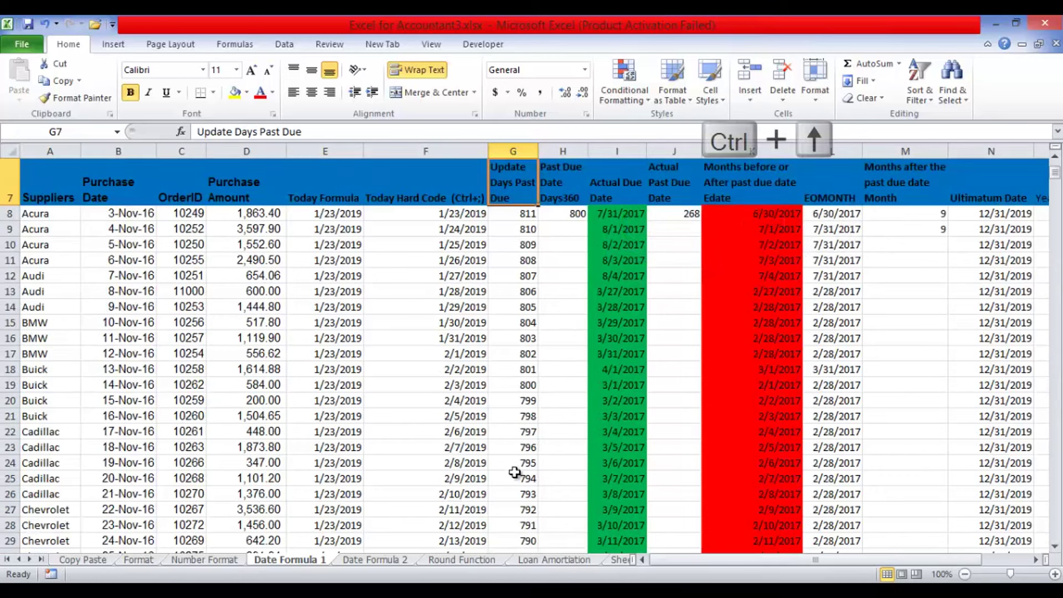
click(521, 212)
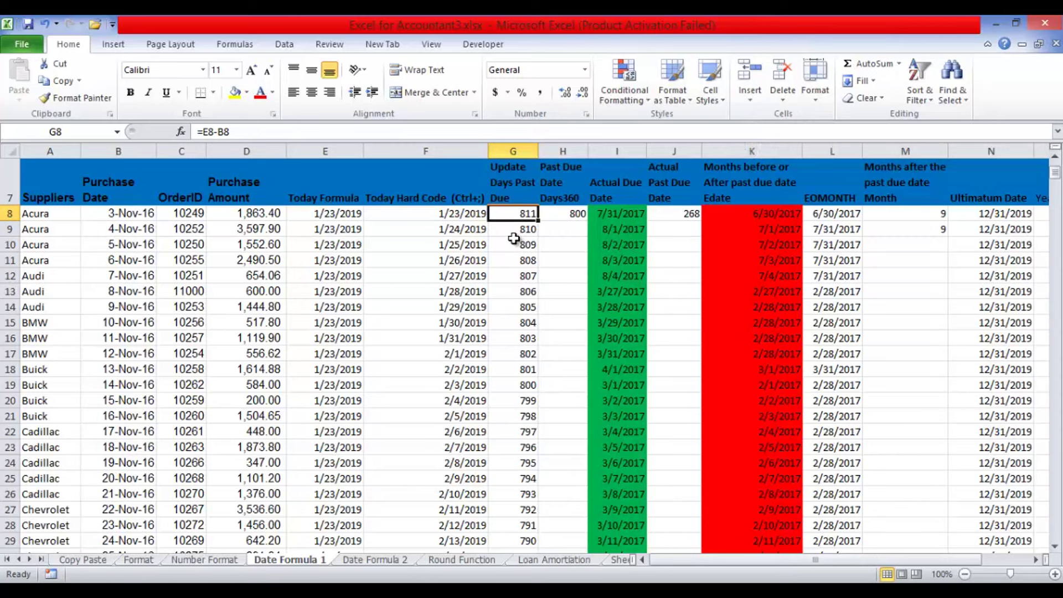
Clear H8 in the Past Due Date Days360 column and start a DAYS360 formula with B8 as the start date.
click(576, 212)
key(Delete)
text(=Days)
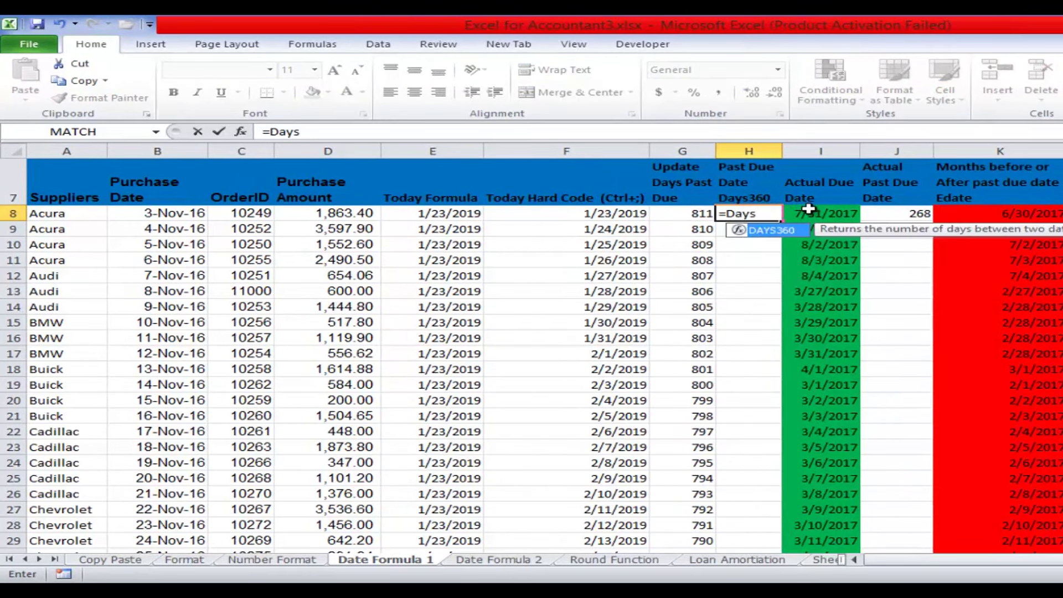
double_click(772, 231)
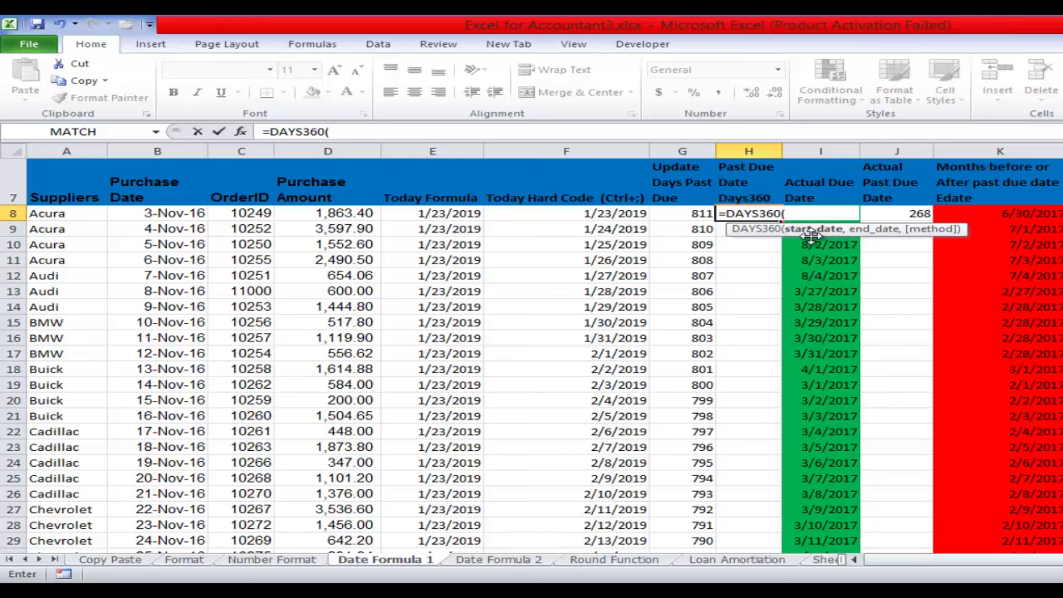
click(159, 215)
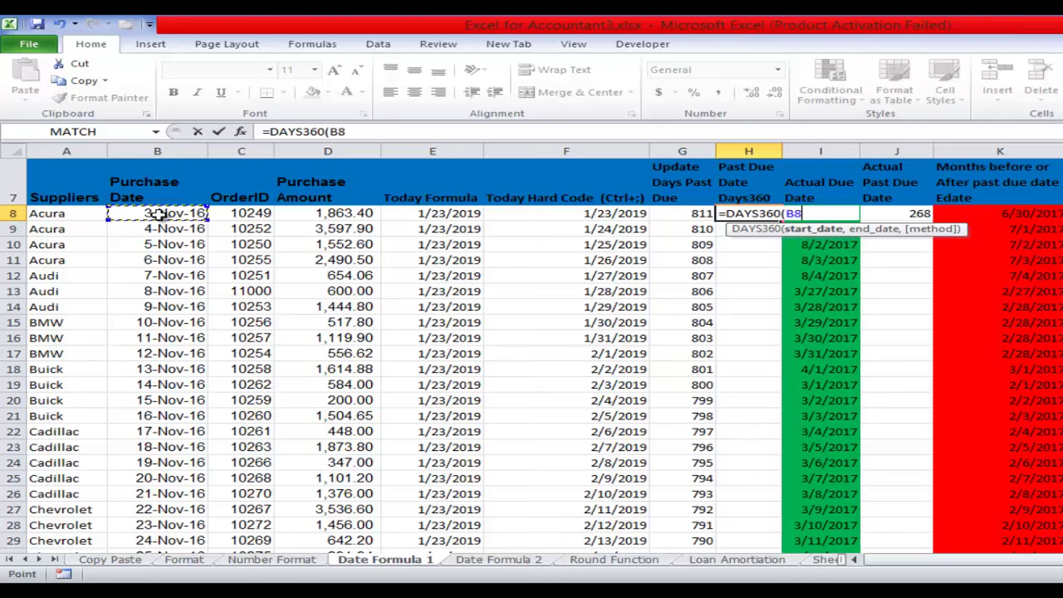
Remove the stray dashes after the comma and add E8 as the end date of the DAYS360 formula in H8.
text(,--------------------------------------------)
key(BackSpace)
key(BackSpace)
key(BackSpace)
key(BackSpace)
key(BackSpace)
key(BackSpace)
key(BackSpace)
key(BackSpace)
key(BackSpace)
key(BackSpace)
key(BackSpace)
key(BackSpace)
key(BackSpace)
key(BackSpace)
key(BackSpace)
key(BackSpace)
key(BackSpace)
key(BackSpace)
key(BackSpace)
key(BackSpace)
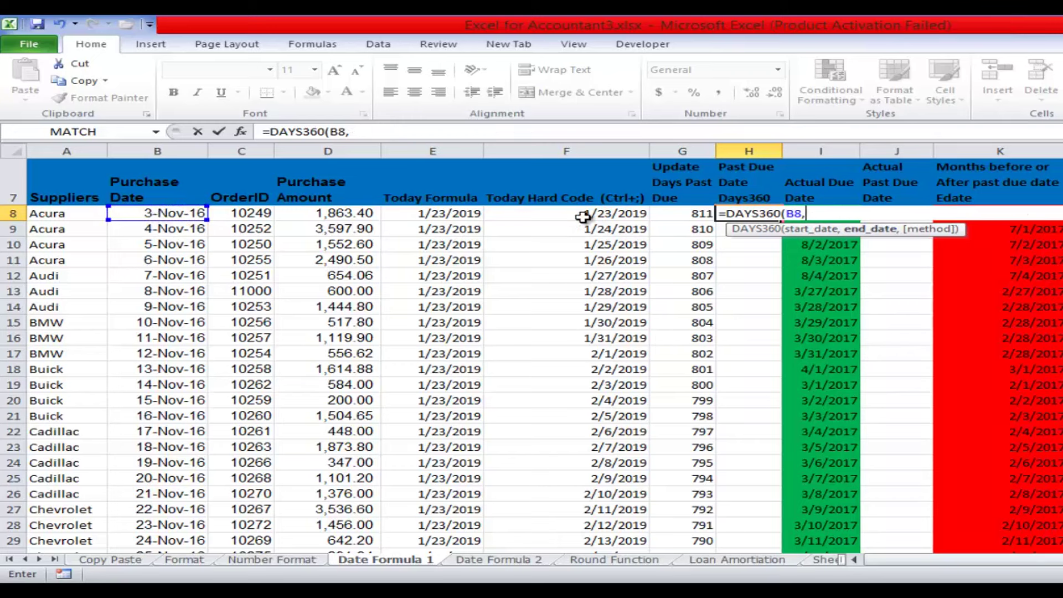
click(459, 213)
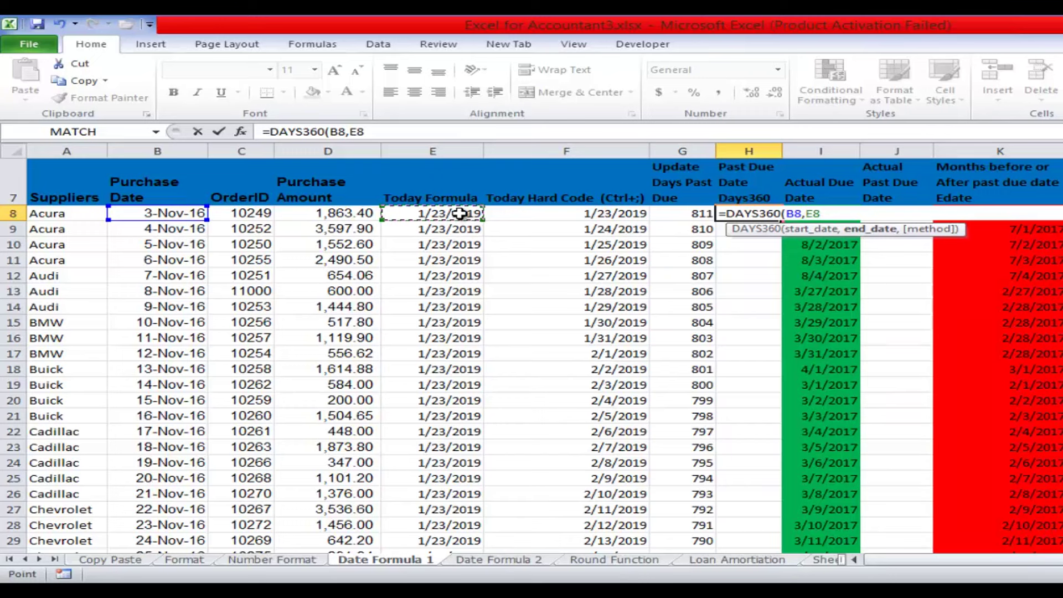
Complete the H8 formula with the FALSE - U.S. (NASD) method, removing the stray dashes, to enter DAYS360(B8,E8,FALSE).
text(,)
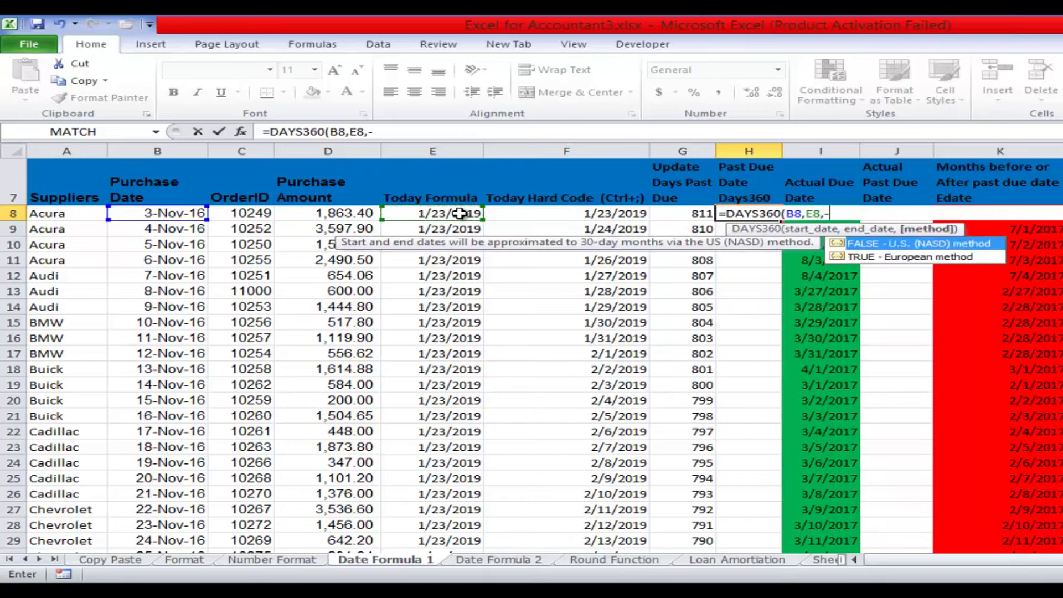
text(--------------)
key(BackSpace)
key(BackSpace)
key(BackSpace)
key(BackSpace)
key(BackSpace)
key(BackSpace)
key(BackSpace)
key(BackSpace)
key(BackSpace)
key(BackSpace)
key(BackSpace)
key(BackSpace)
key(BackSpace)
key(BackSpace)
key(BackSpace)
key(BackSpace)
key(BackSpace)
key(BackSpace)
key(BackSpace)
key(BackSpace)
key(BackSpace)
key(BackSpace)
key(BackSpace)
key(BackSpace)
key(BackSpace)
key(BackSpace)
click(925, 258)
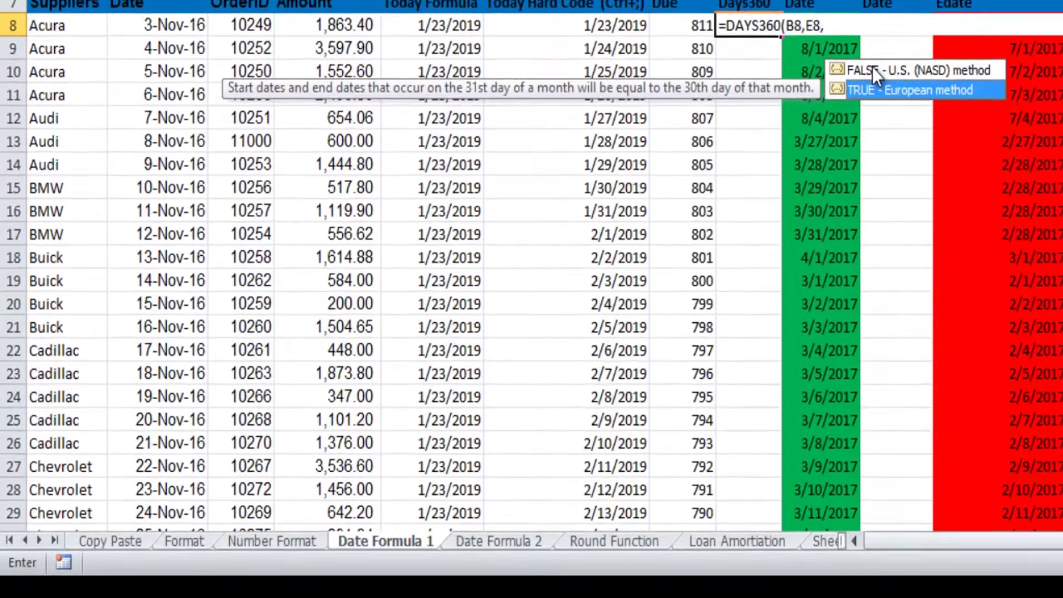
double_click(872, 121)
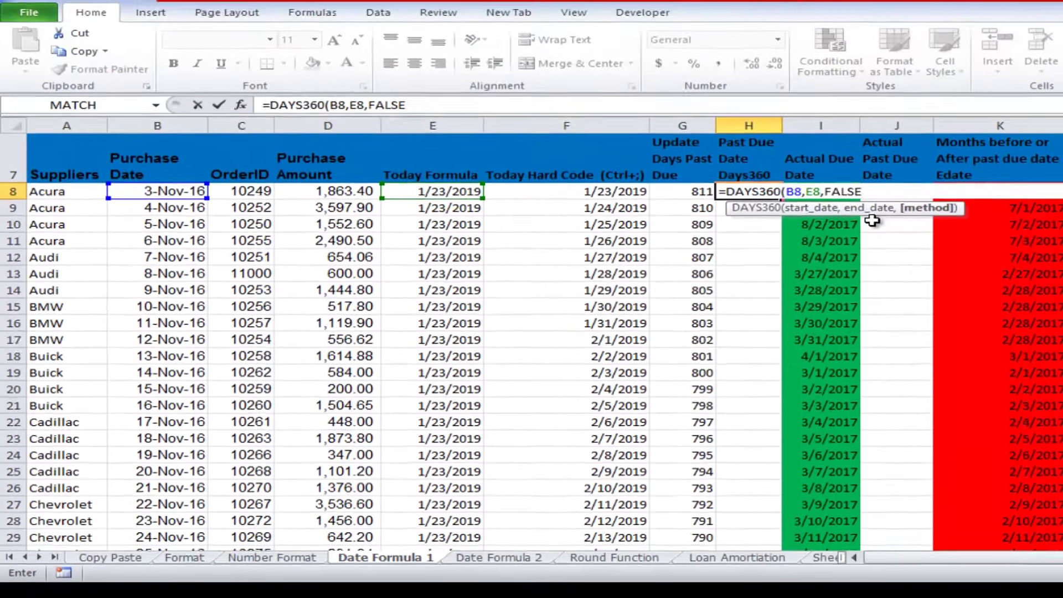
key(Return)
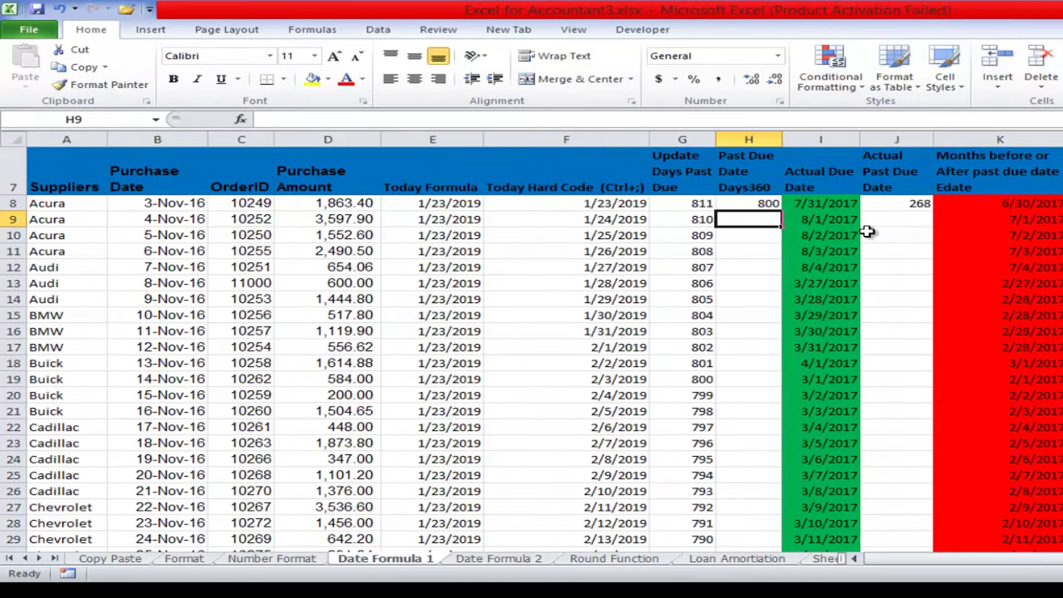
Remove the optional FALSE method argument from the formula in H8 so that it reads =DAYS360(B8,E8).
key(alt+Tab)
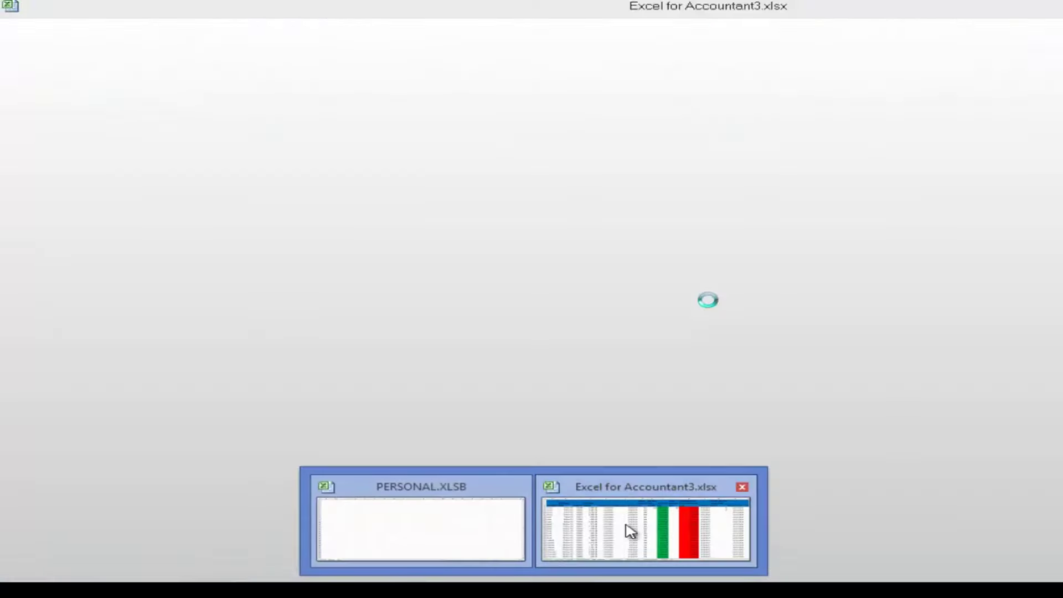
click(628, 532)
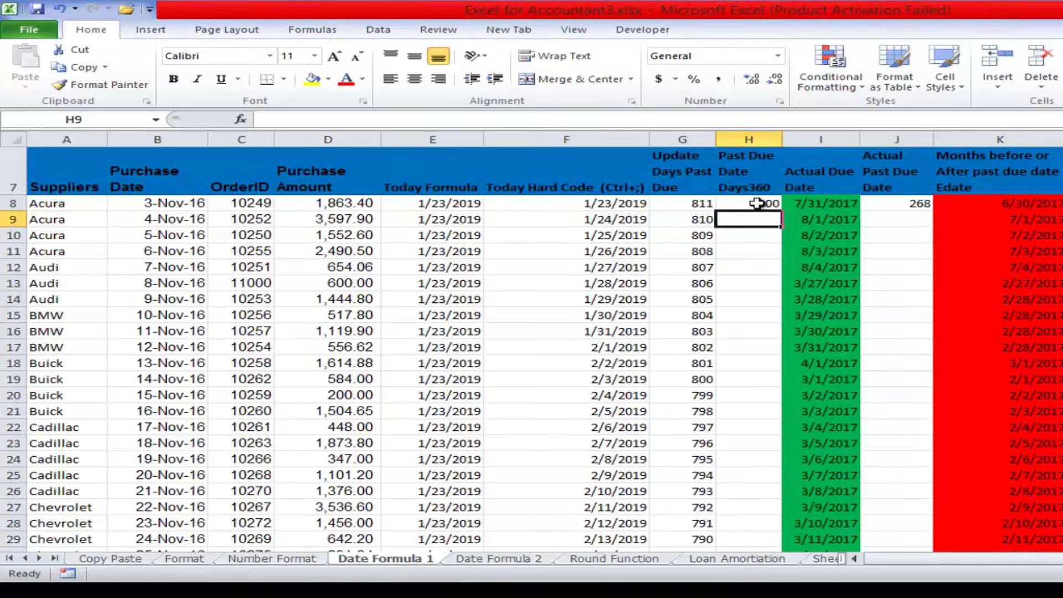
click(756, 203)
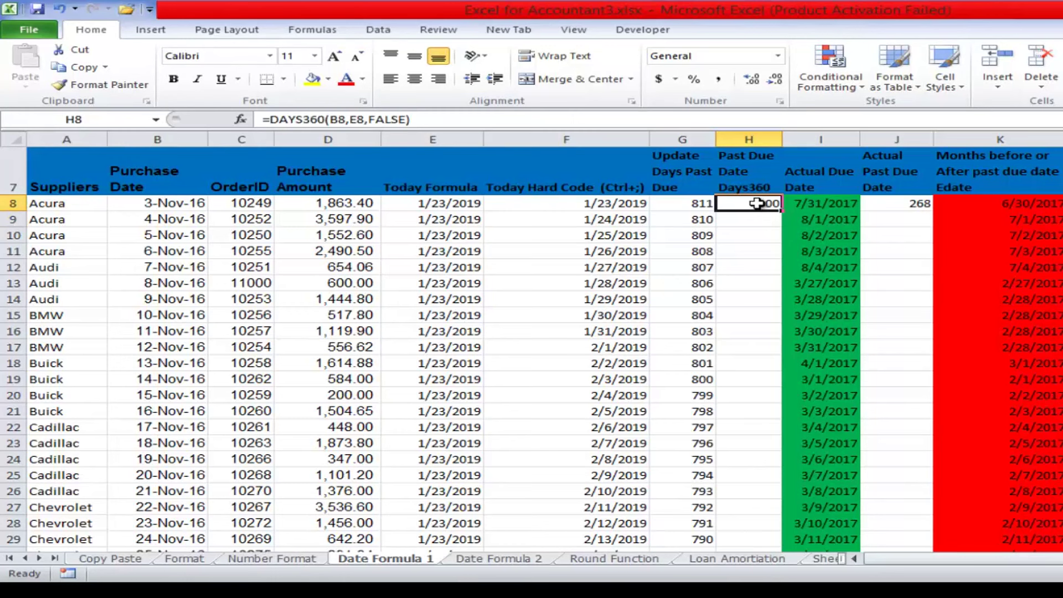
double_click(759, 203)
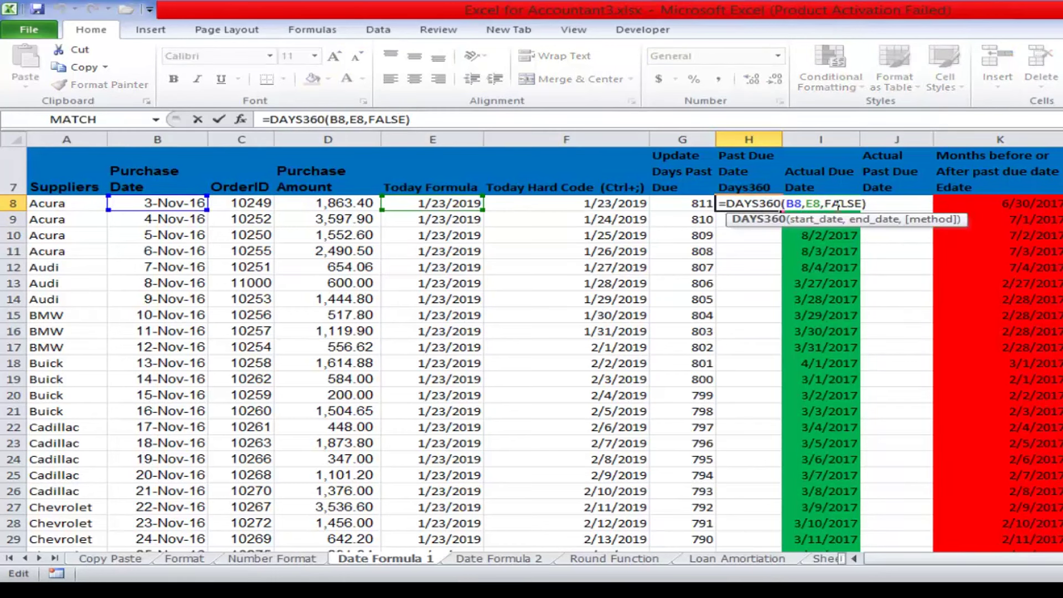
click(862, 204)
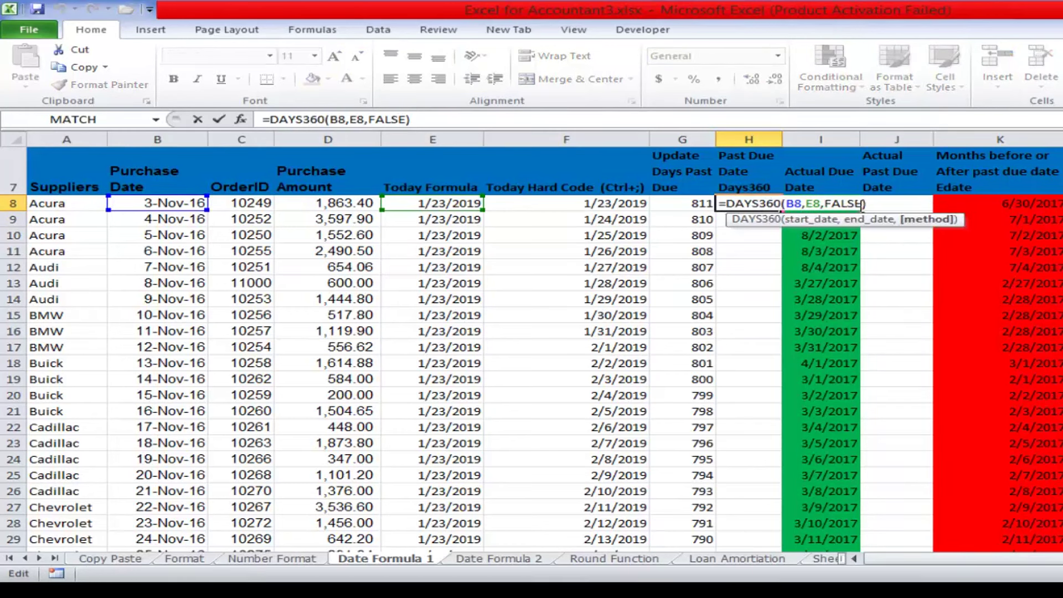
key(BackSpace)
key(BackSpace)
key(BackSpace)
key(BackSpace)
key(BackSpace)
key(BackSpace)
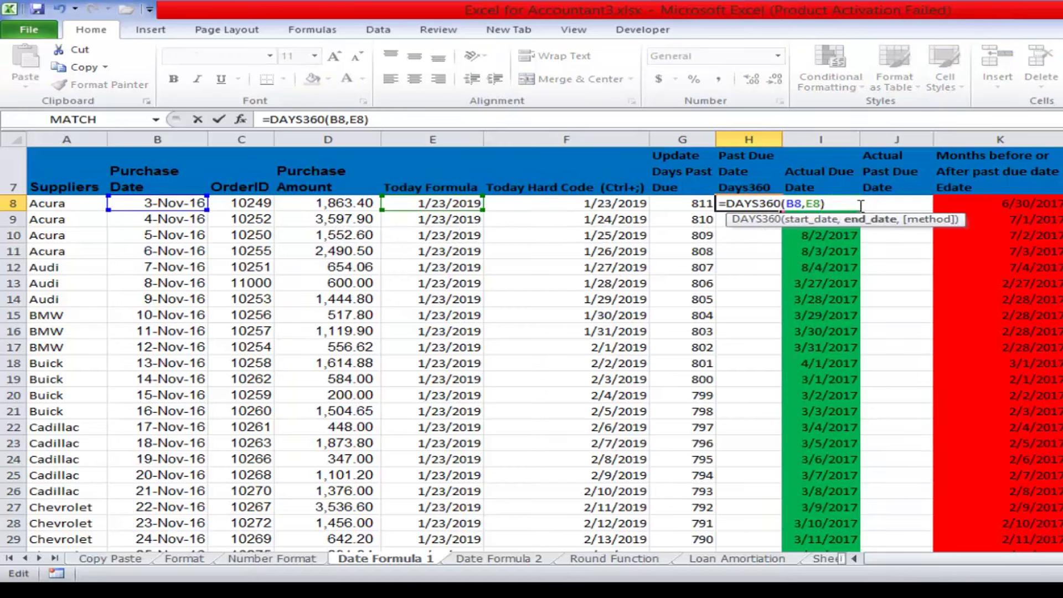
key(Return)
key(F8)
key(F8)
key(F8)
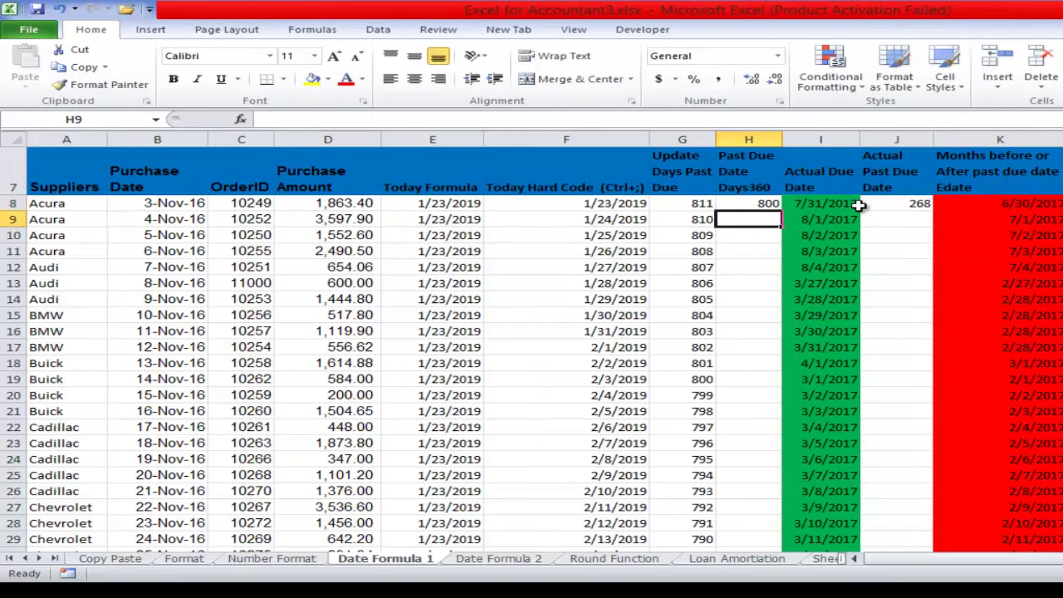
key(F8)
key(Up)
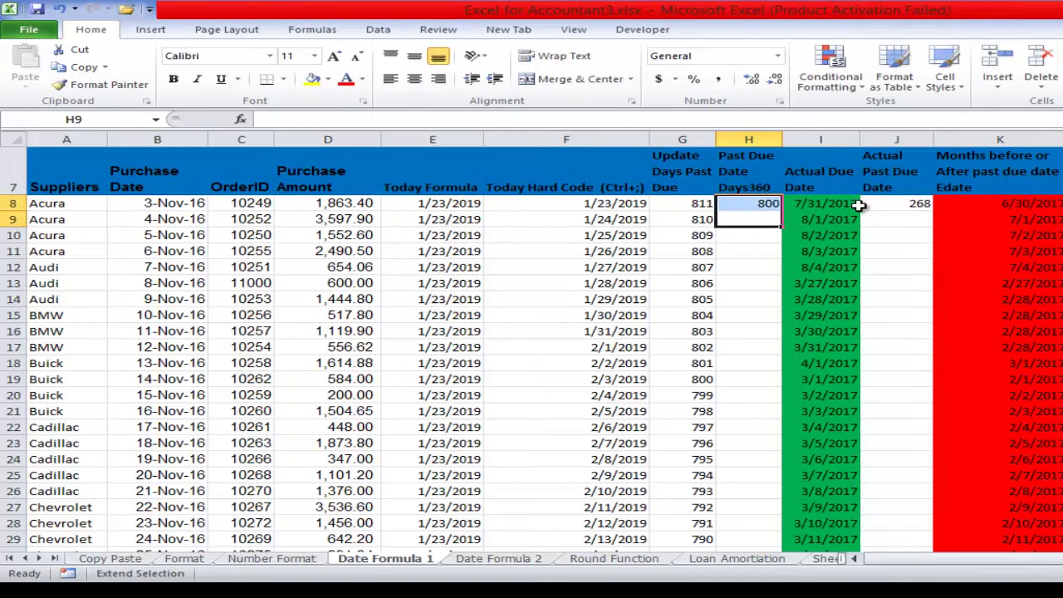
key(Down)
key(Up)
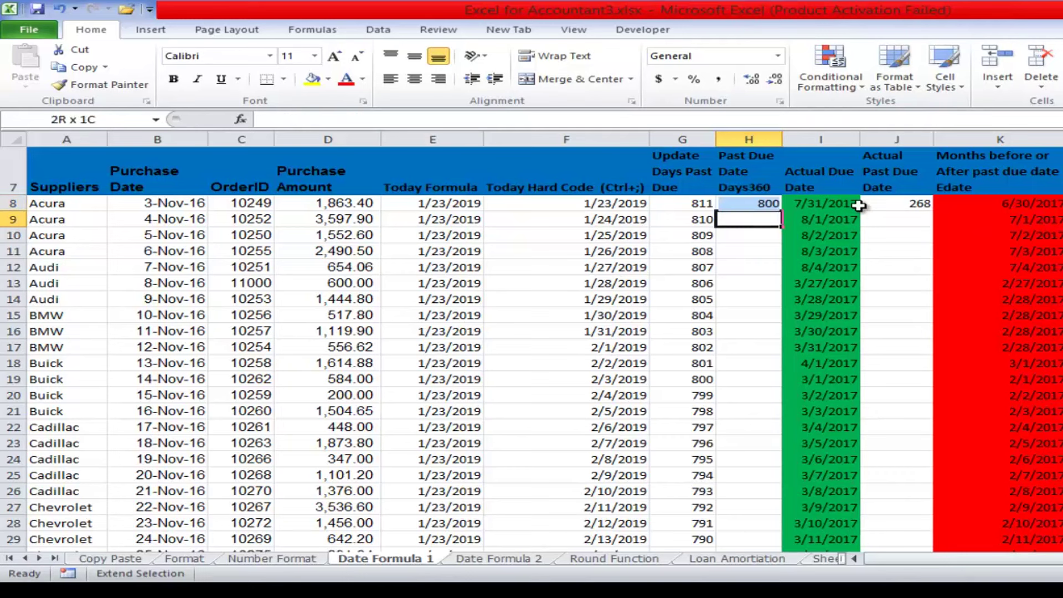
key(Down)
key(Up)
key(Down)
key(Up)
double_click(858, 205)
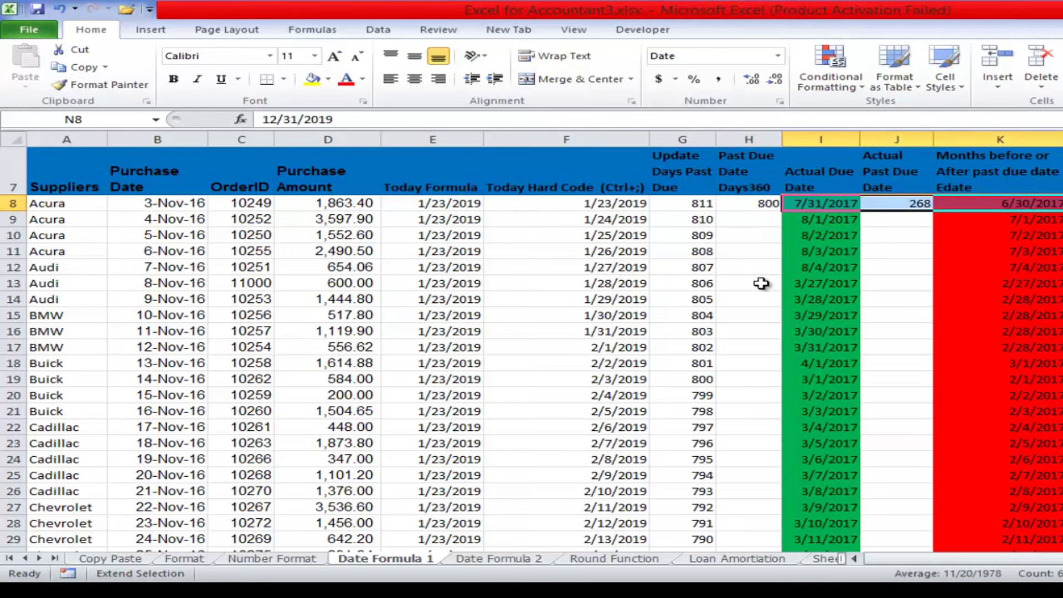
key(ctrl+Tab)
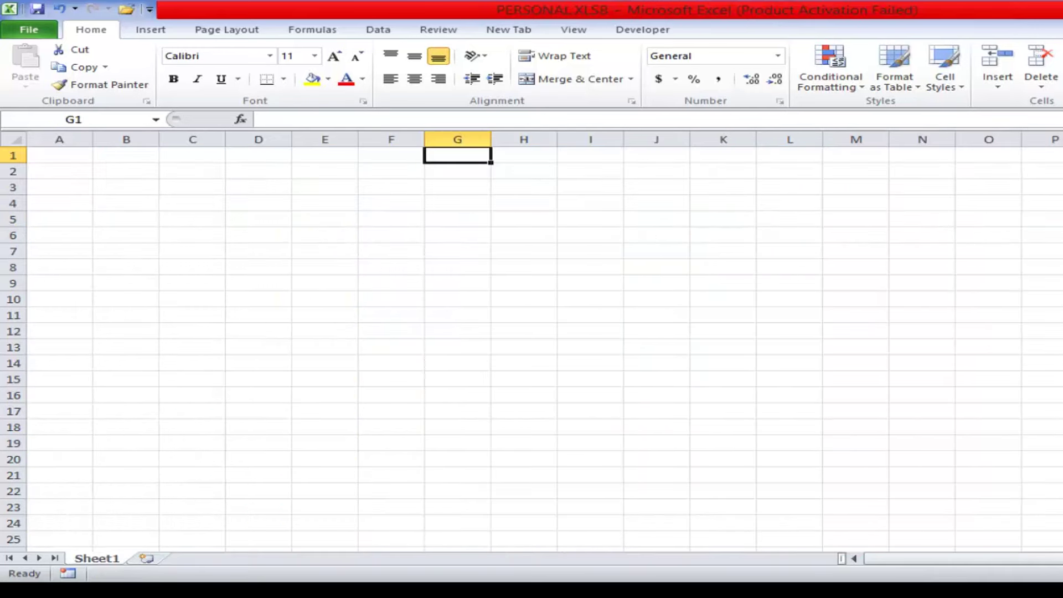
click(629, 550)
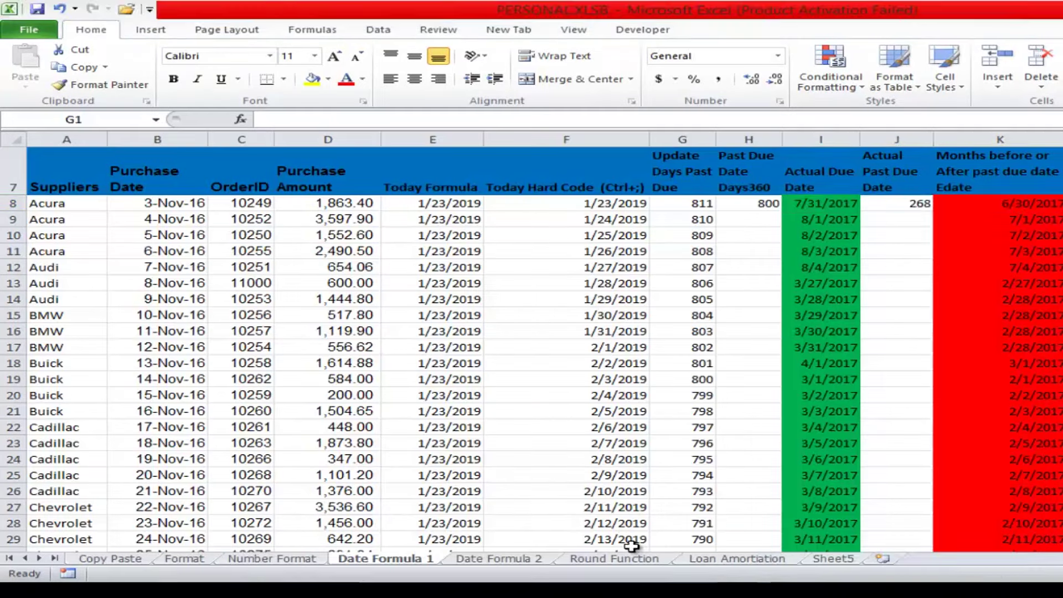
Fill the DAYS360 formula in H8 down the rest of the Past Due Date Days360 column.
click(769, 220)
click(772, 201)
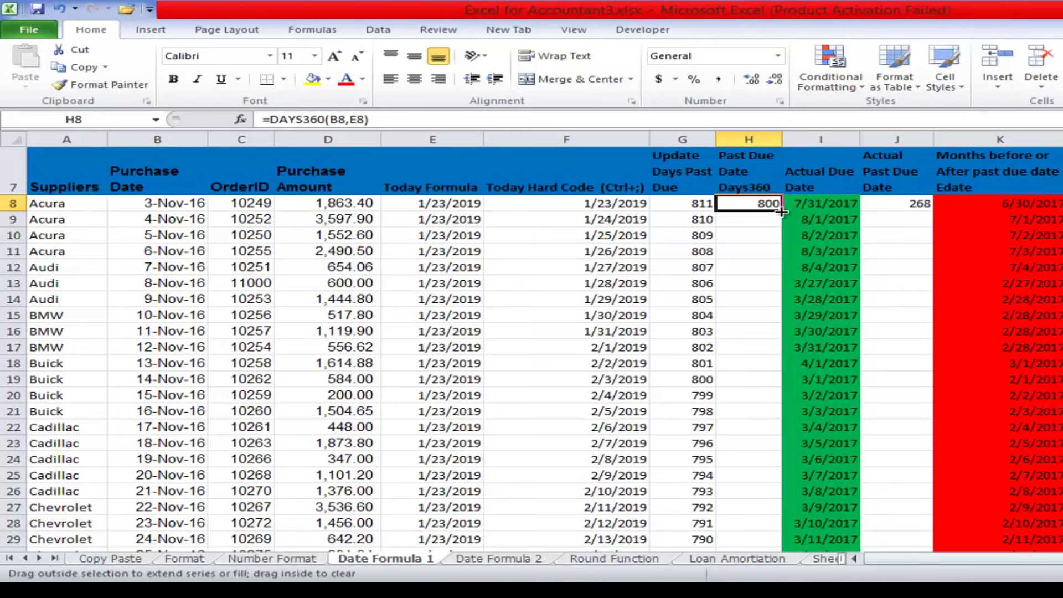
double_click(781, 211)
click(965, 296)
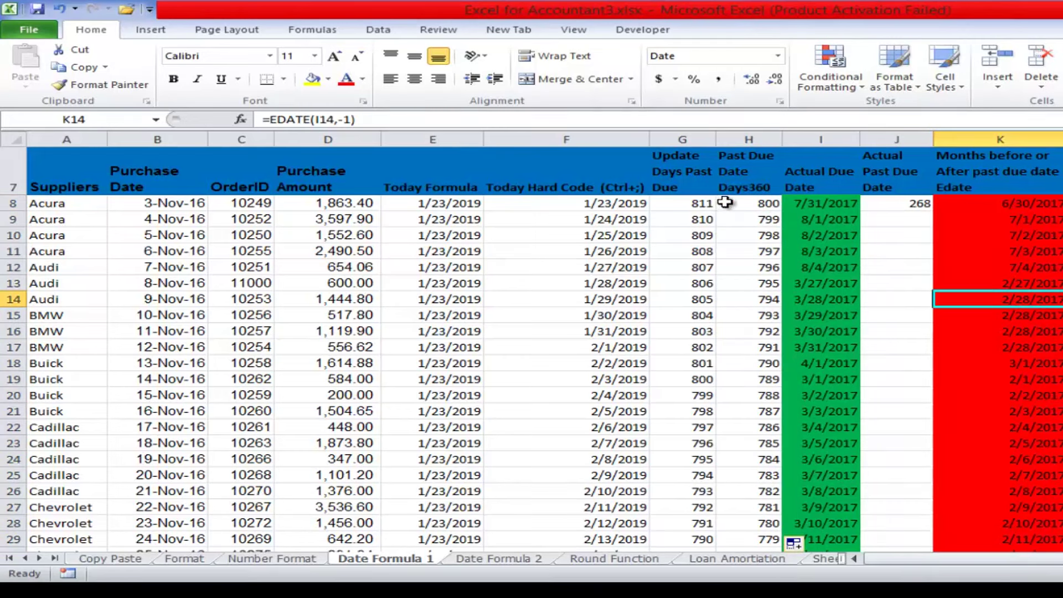
Compare the DAYS360 formulas in column H with the date subtraction formulas in column G, and review the actual due dates in column I.
click(766, 206)
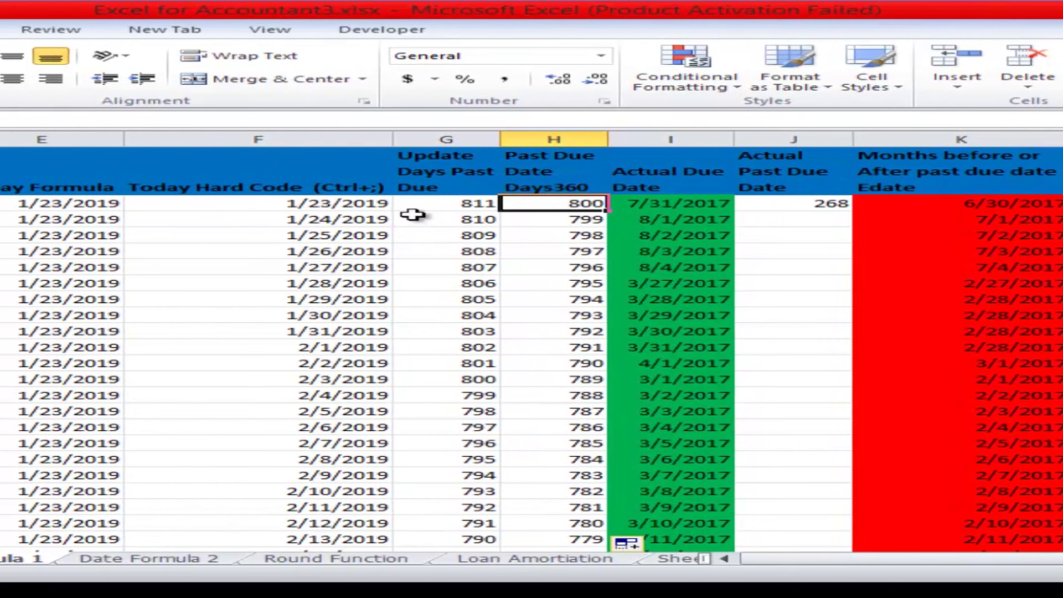
click(464, 205)
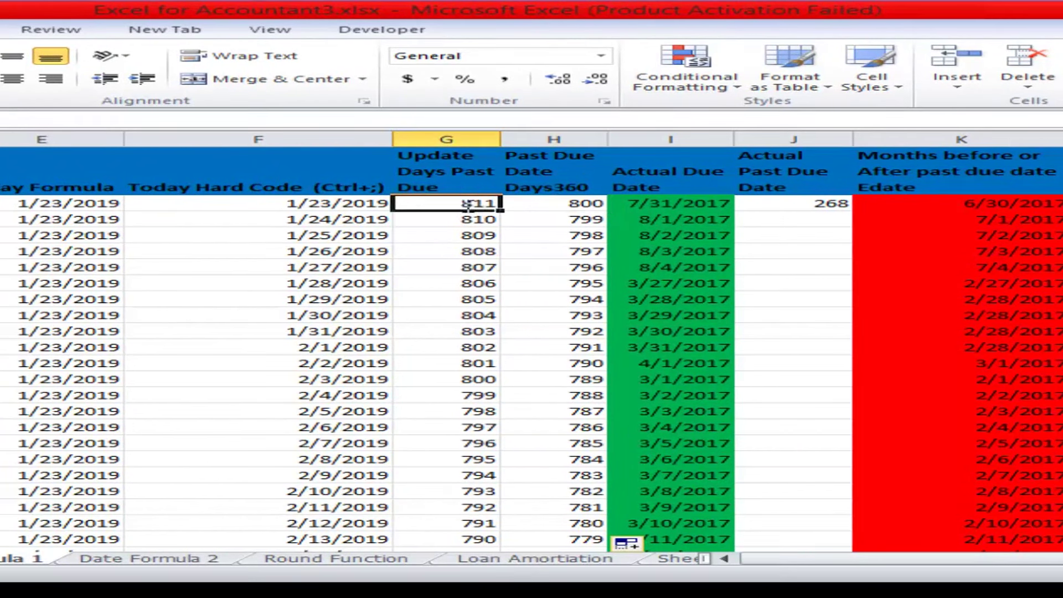
key(F2)
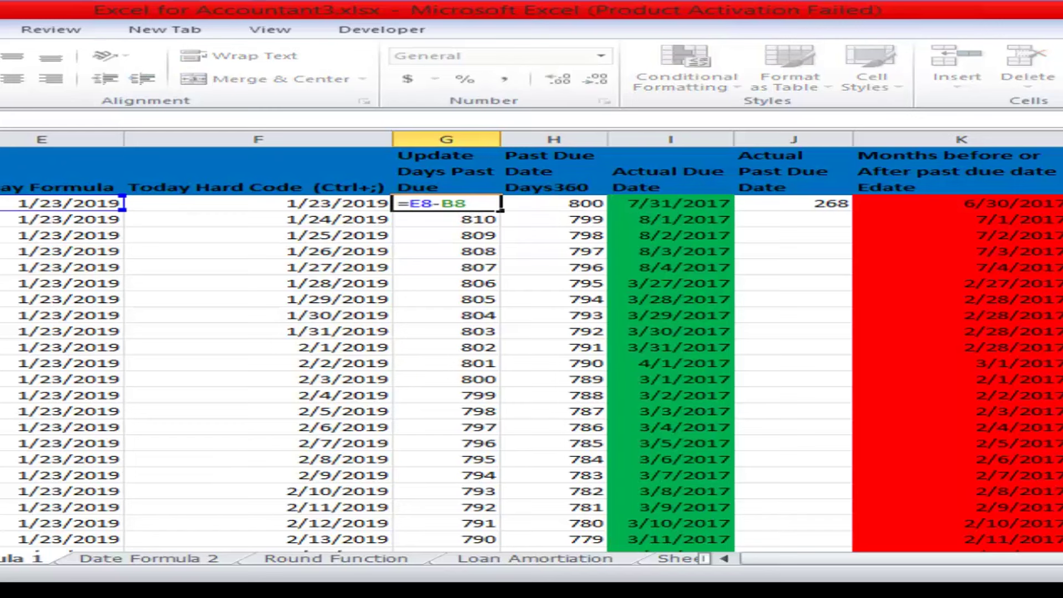
key(Return)
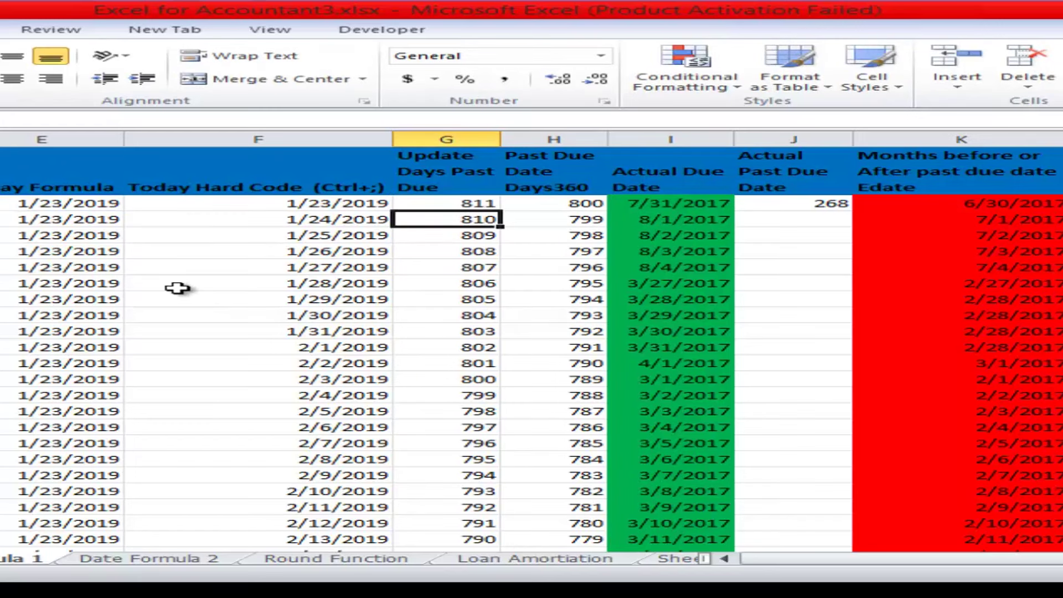
key(alt+Tab)
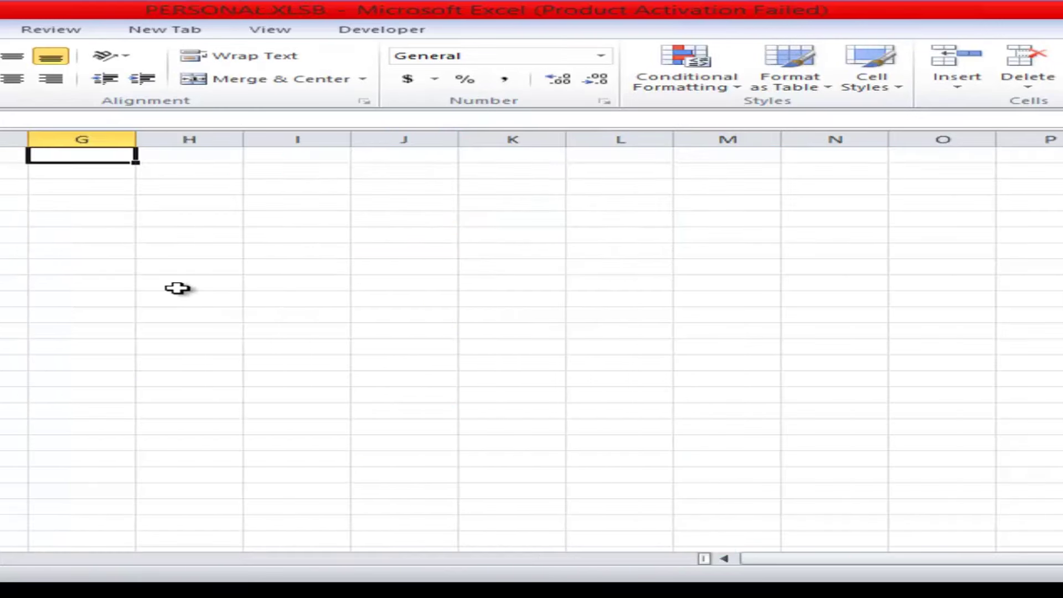
mouse_move(559, 590)
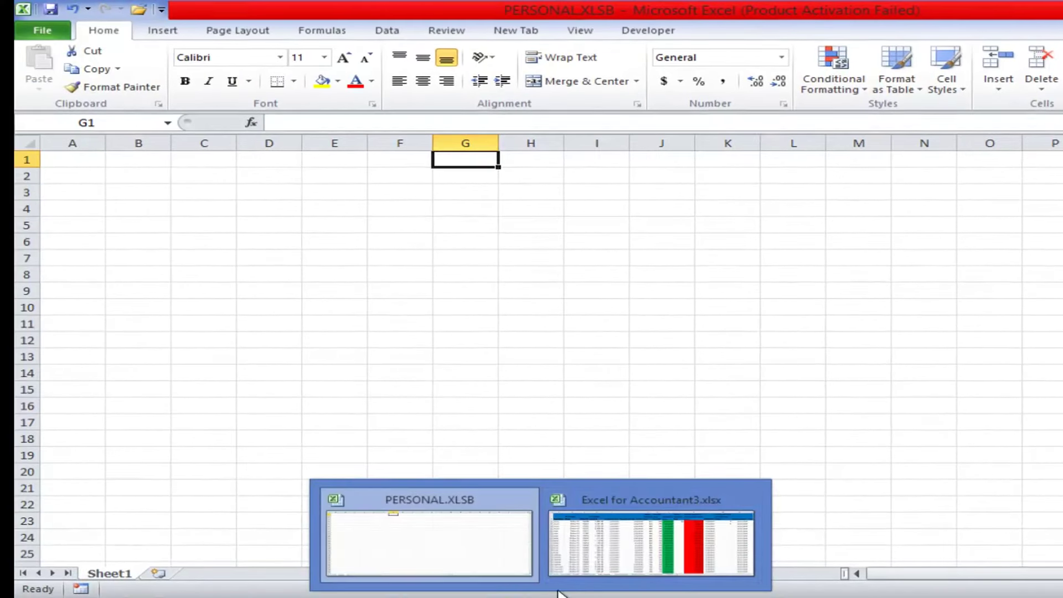
click(612, 537)
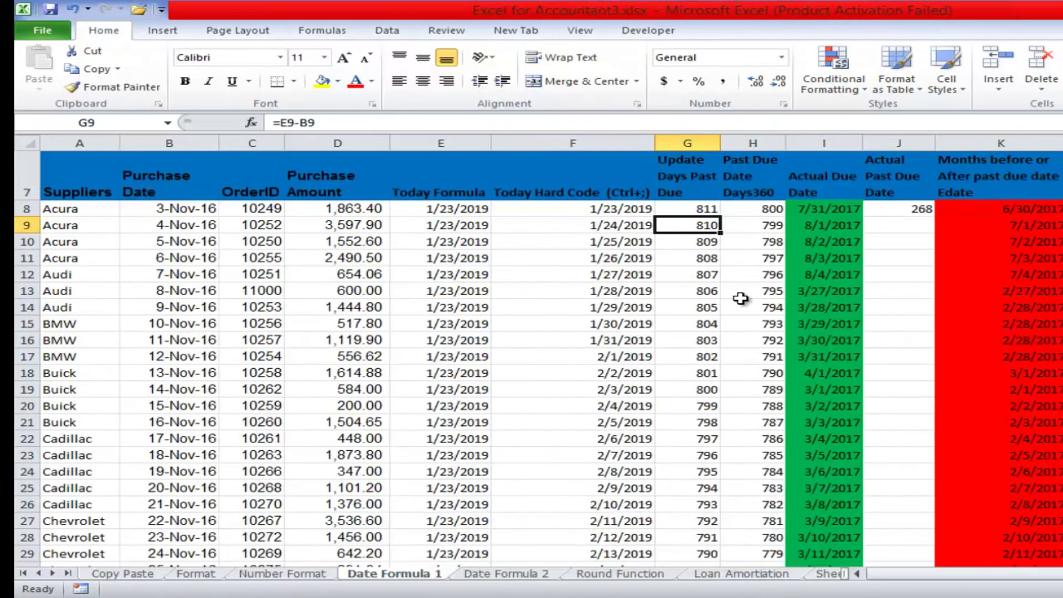
click(741, 297)
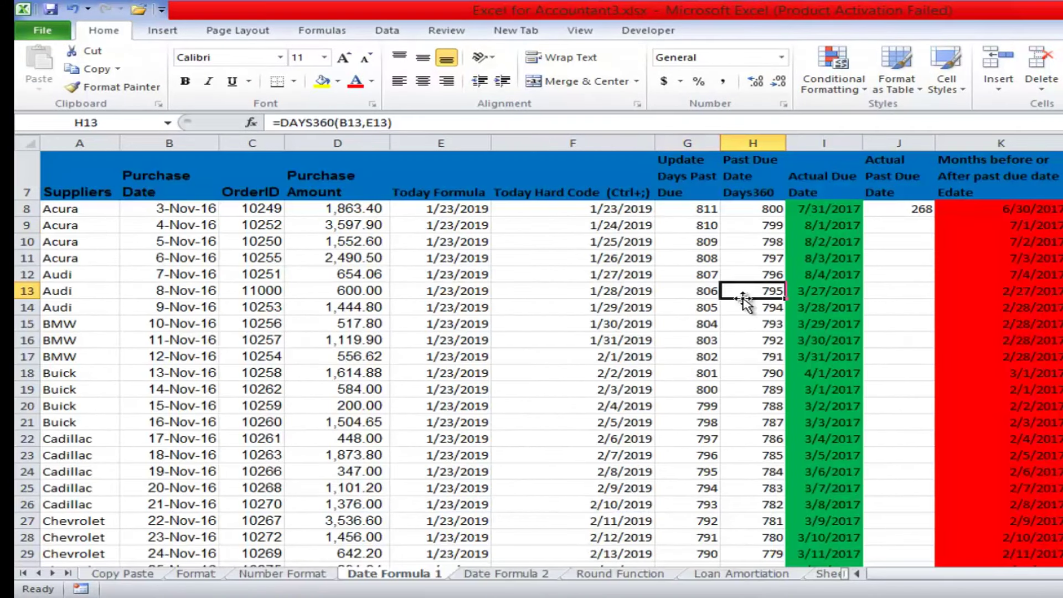
click(698, 224)
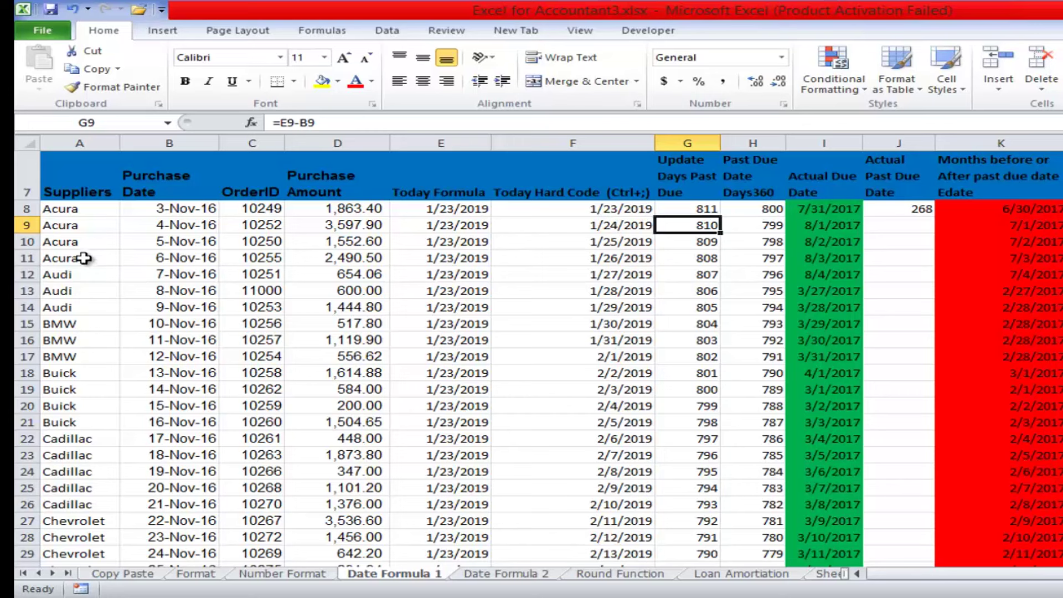
click(831, 209)
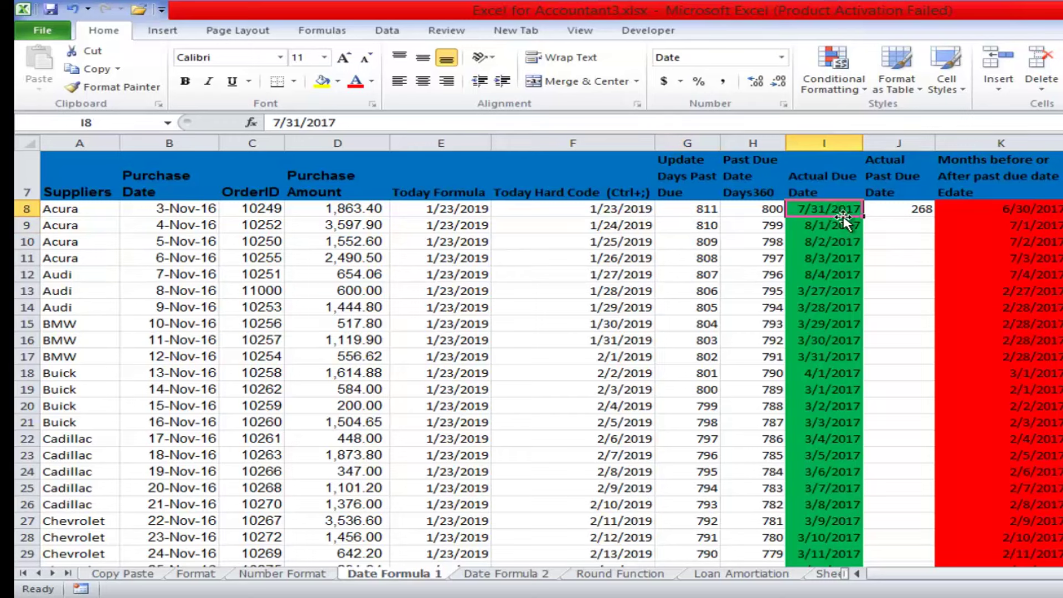
click(807, 232)
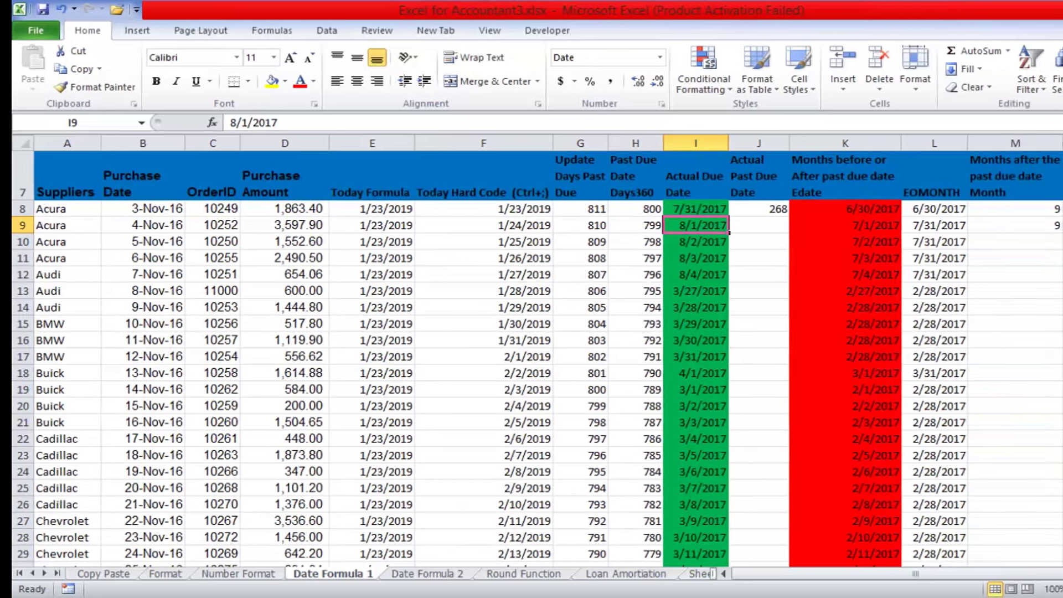
drag(1055, 162, 1046, 141)
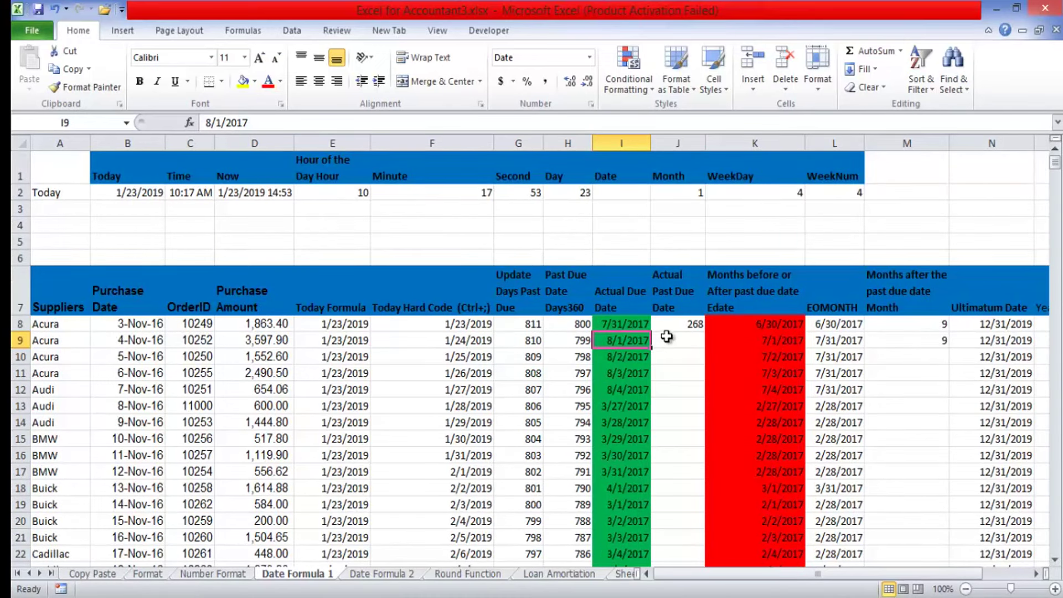
click(577, 325)
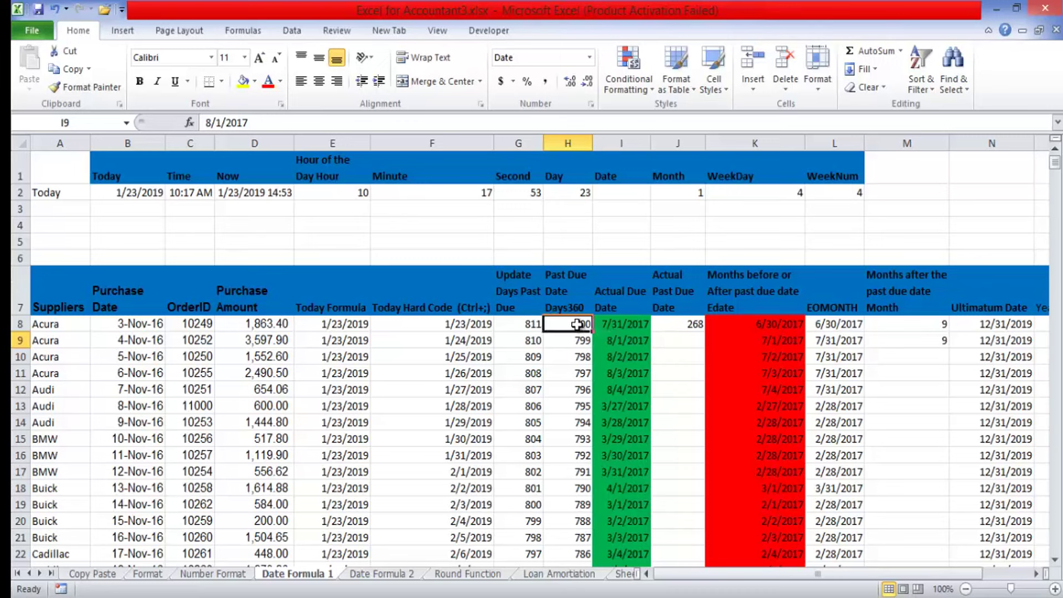
Enter =DAYS360(B8,I8,FALSE) in J8 to count the days from the purchase date to the actual due date.
click(692, 324)
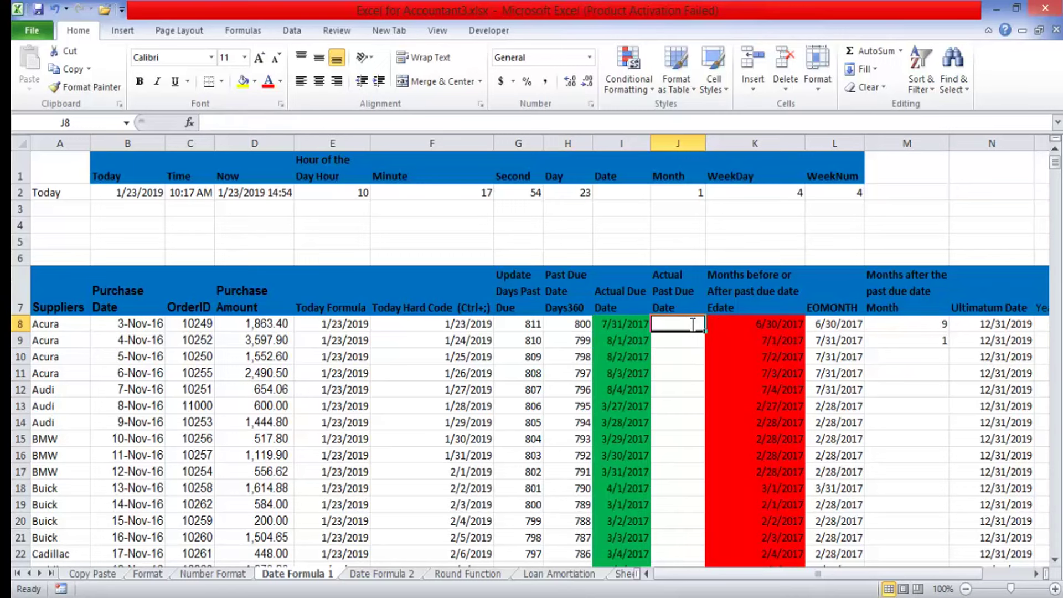
text(=days)
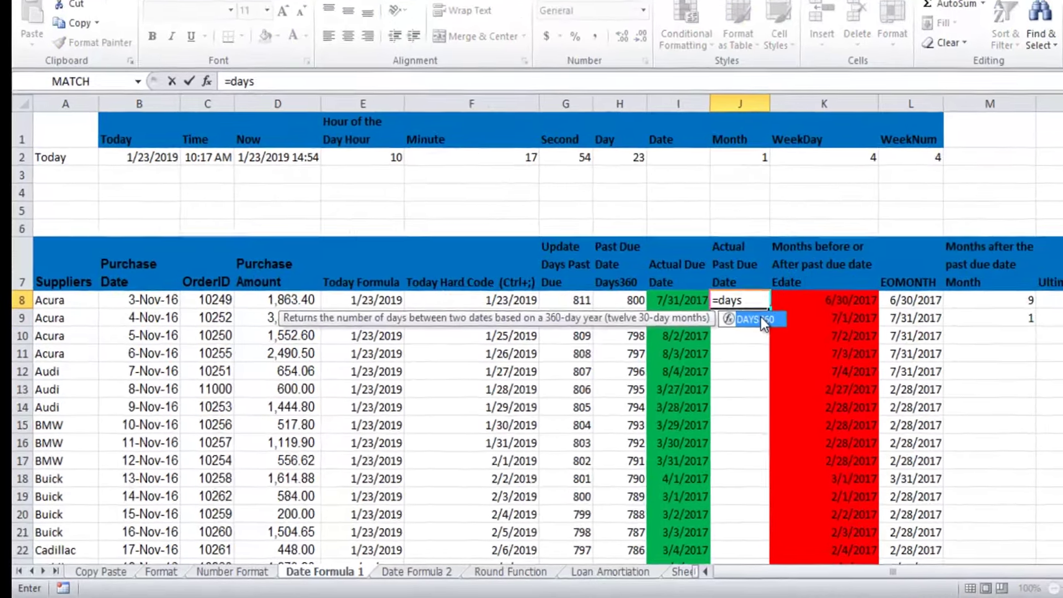
double_click(762, 319)
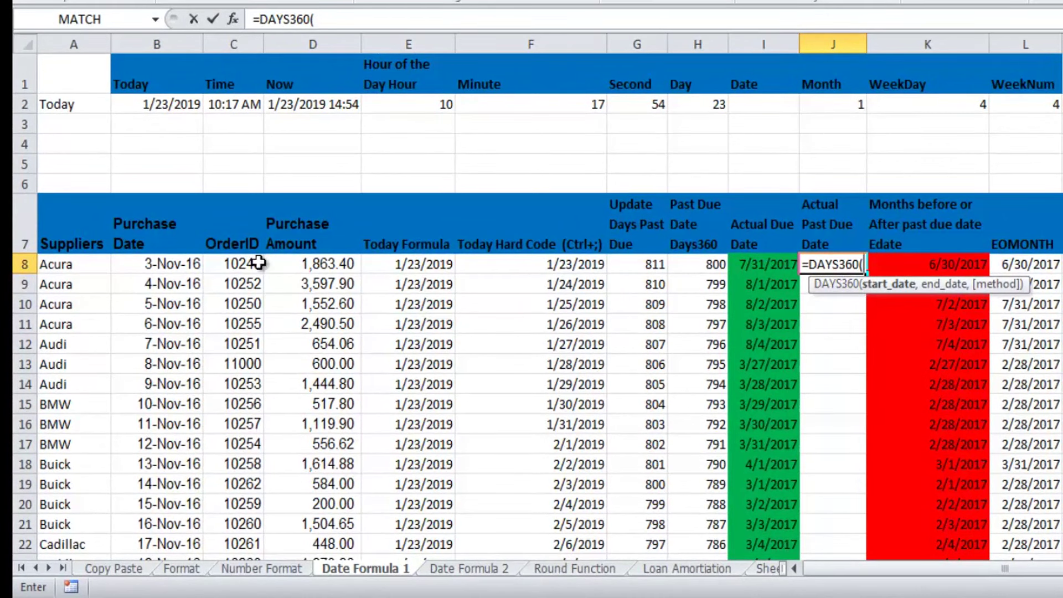
click(172, 268)
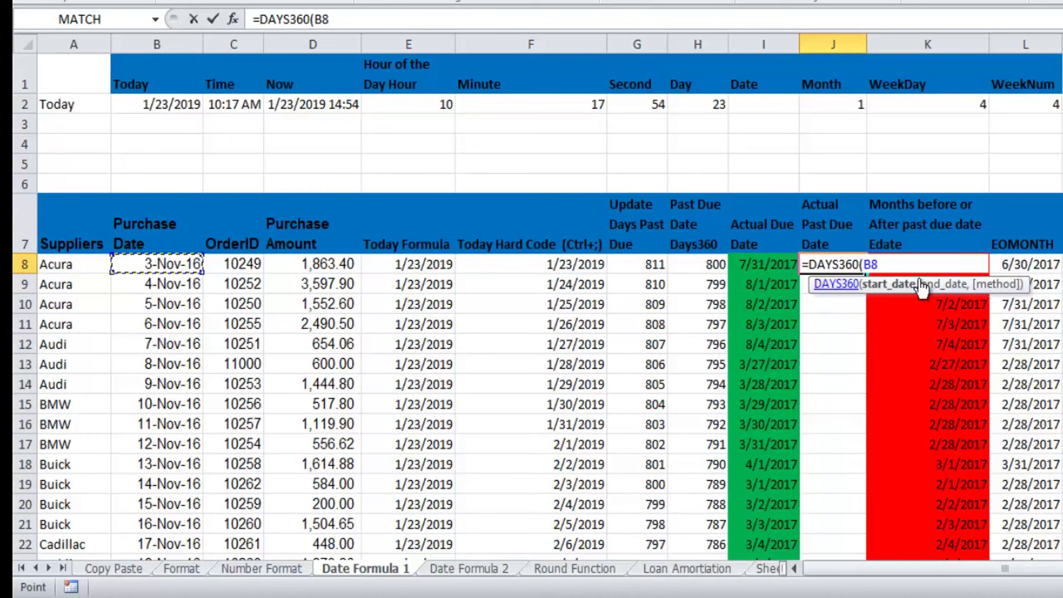
text(,-------------------------------------------------------------)
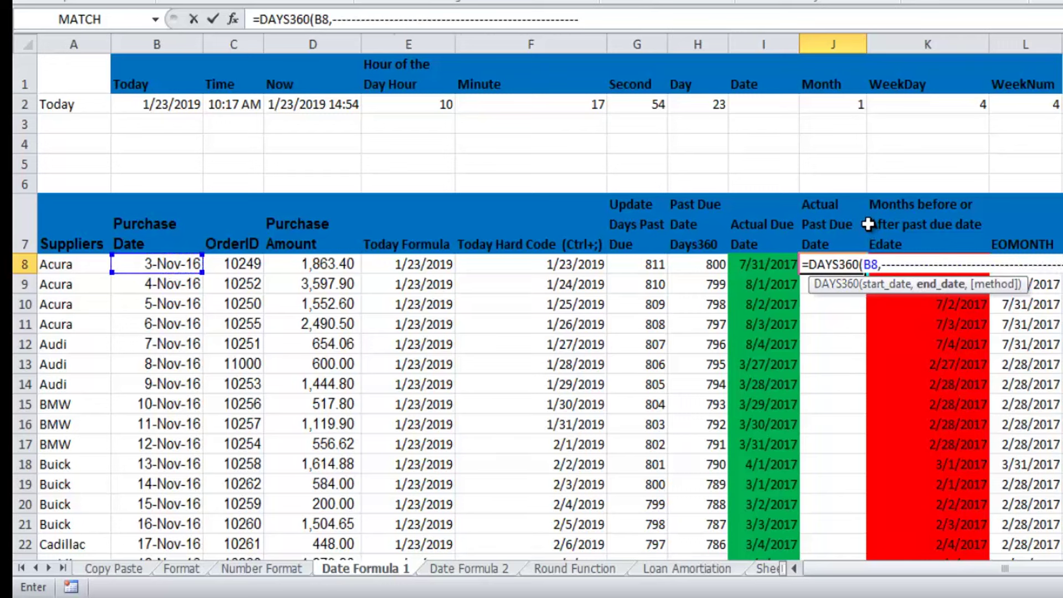
key(BackSpace)
key(BackSpace)
key(BackSpace)
key(BackSpace)
key(BackSpace)
key(BackSpace)
key(BackSpace)
key(BackSpace)
key(BackSpace)
key(BackSpace)
key(BackSpace)
key(BackSpace)
key(BackSpace)
key(BackSpace)
key(BackSpace)
key(BackSpace)
key(BackSpace)
key(BackSpace)
key(BackSpace)
key(BackSpace)
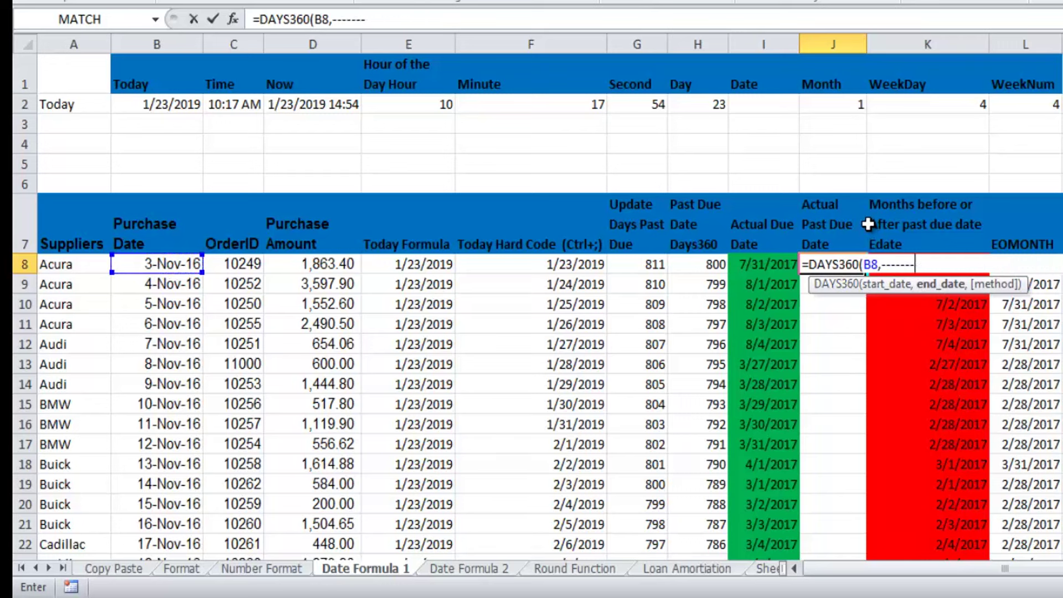
key(BackSpace)
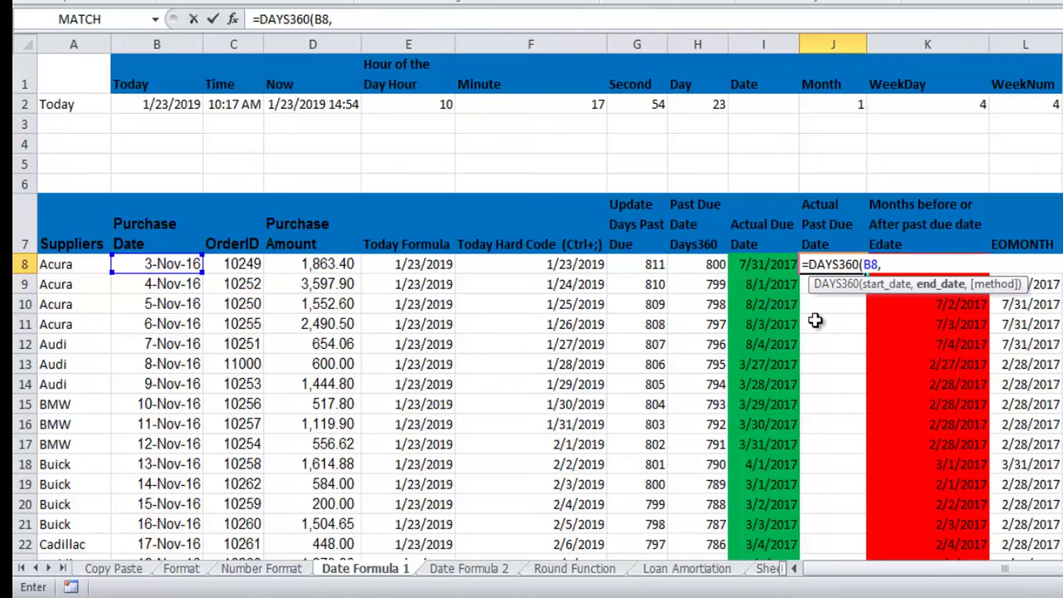
click(756, 264)
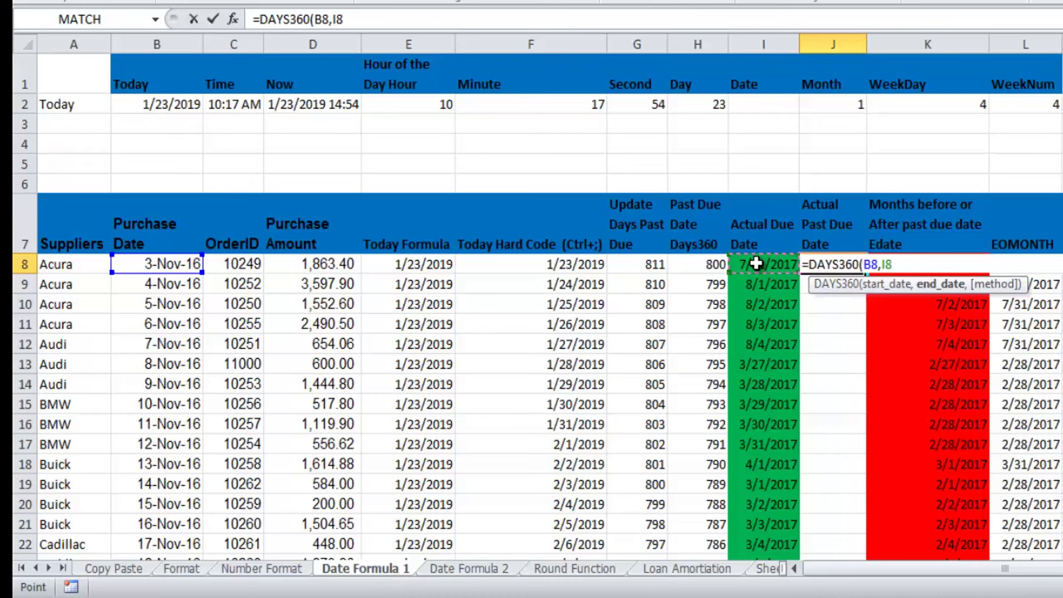
text(,------------------------)
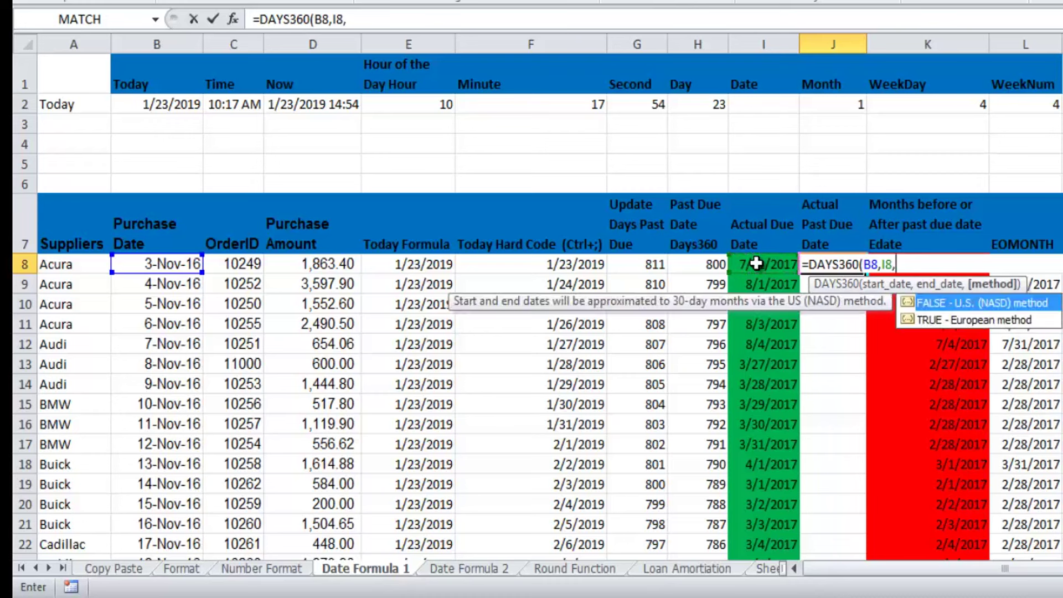
text(----------------)
key(BackSpace)
key(BackSpace)
key(BackSpace)
key(BackSpace)
key(BackSpace)
key(BackSpace)
key(BackSpace)
key(BackSpace)
key(BackSpace)
key(BackSpace)
key(BackSpace)
key(BackSpace)
key(BackSpace)
key(BackSpace)
key(BackSpace)
key(BackSpace)
key(BackSpace)
double_click(936, 299)
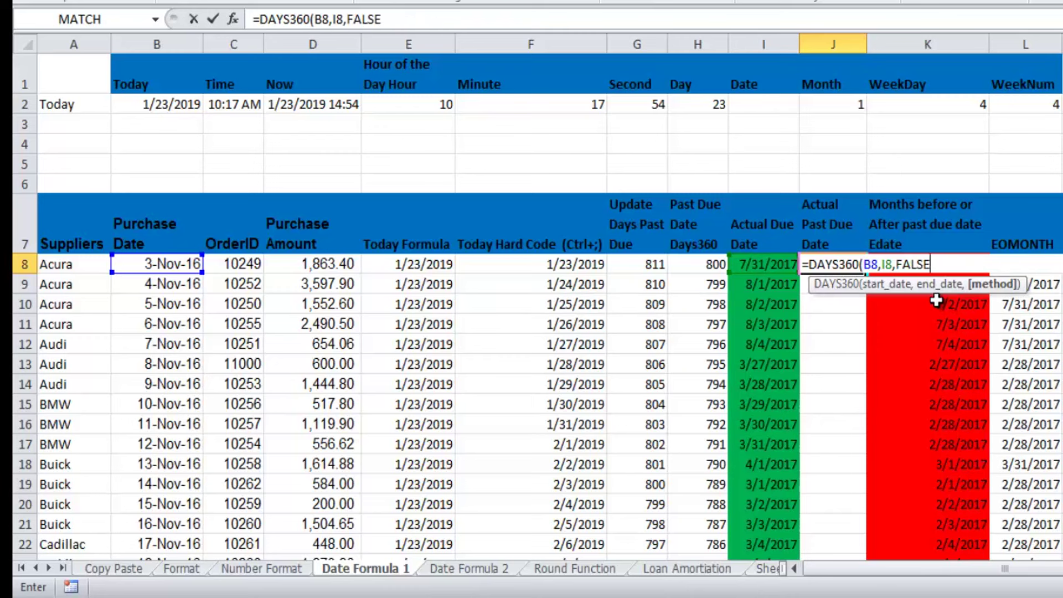
text())
key(Return)
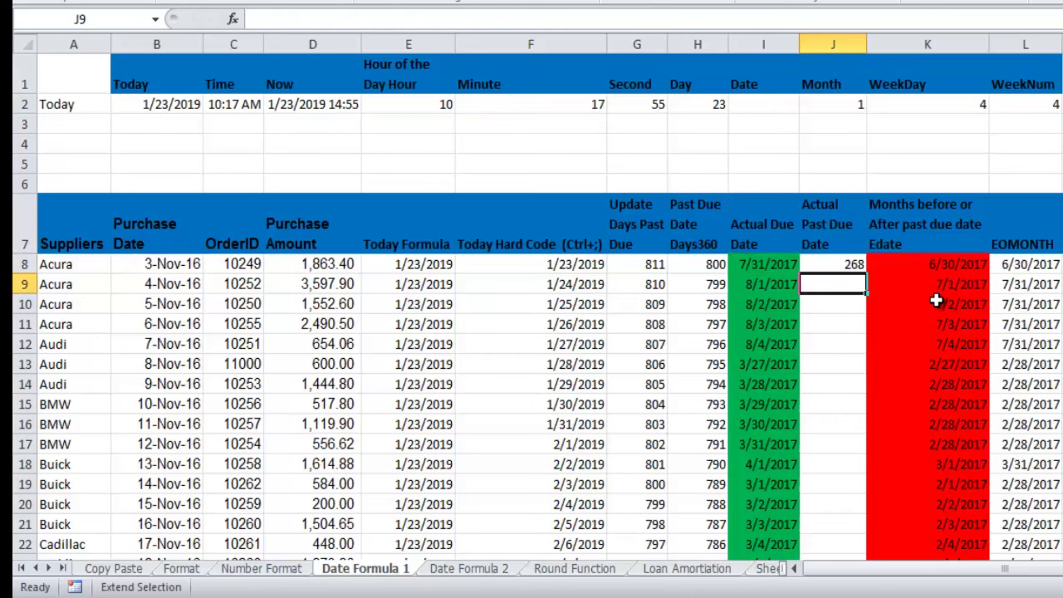
key(shift)
key(shift)
key(alt+Tab)
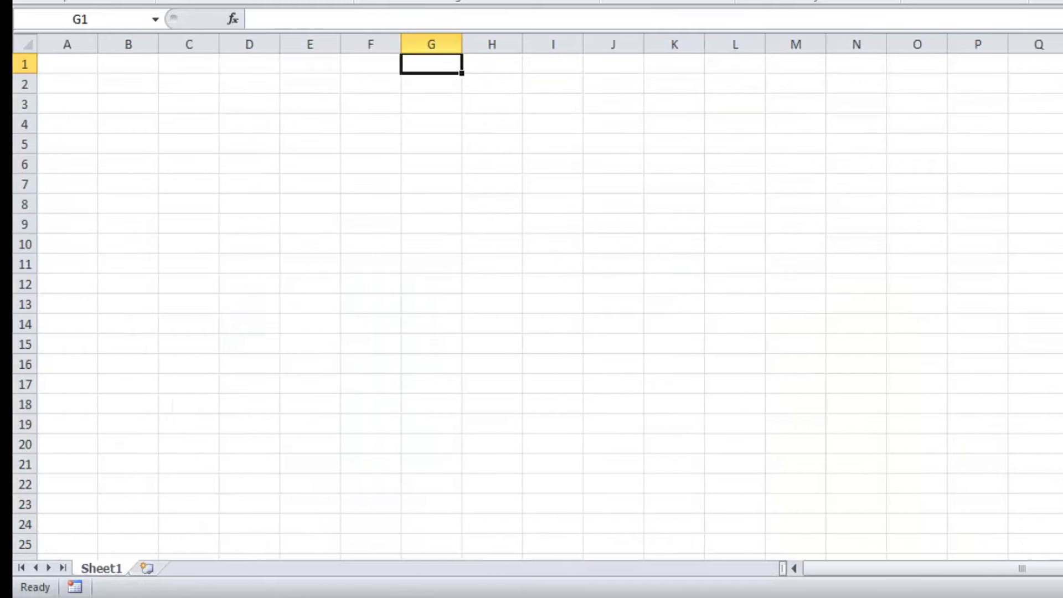
mouse_move(501, 597)
click(570, 517)
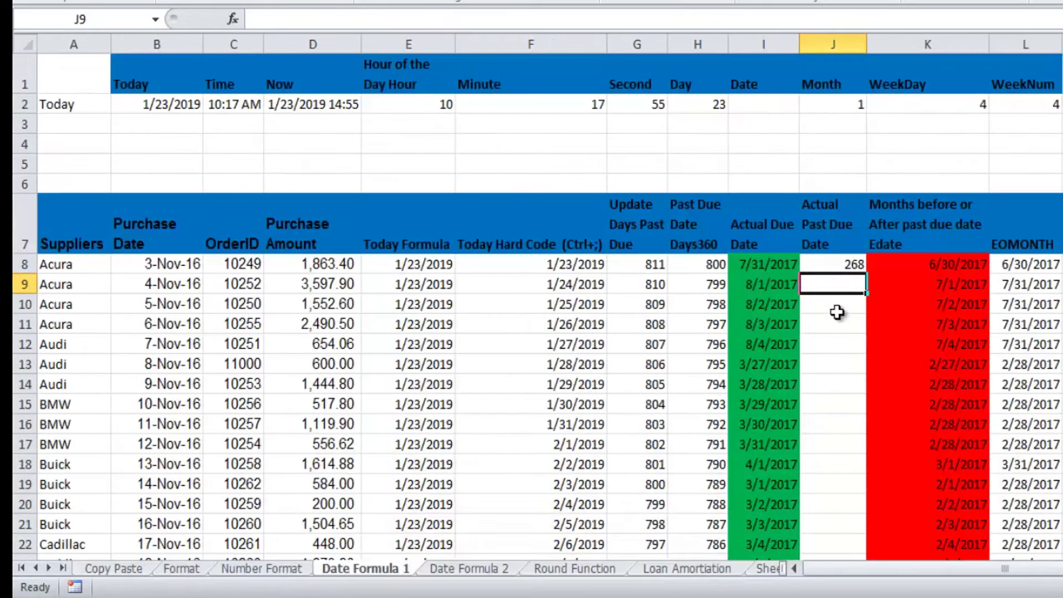
Fill the DAYS360 formula in J8 down the rest of the Actual Past Due Date column.
click(854, 260)
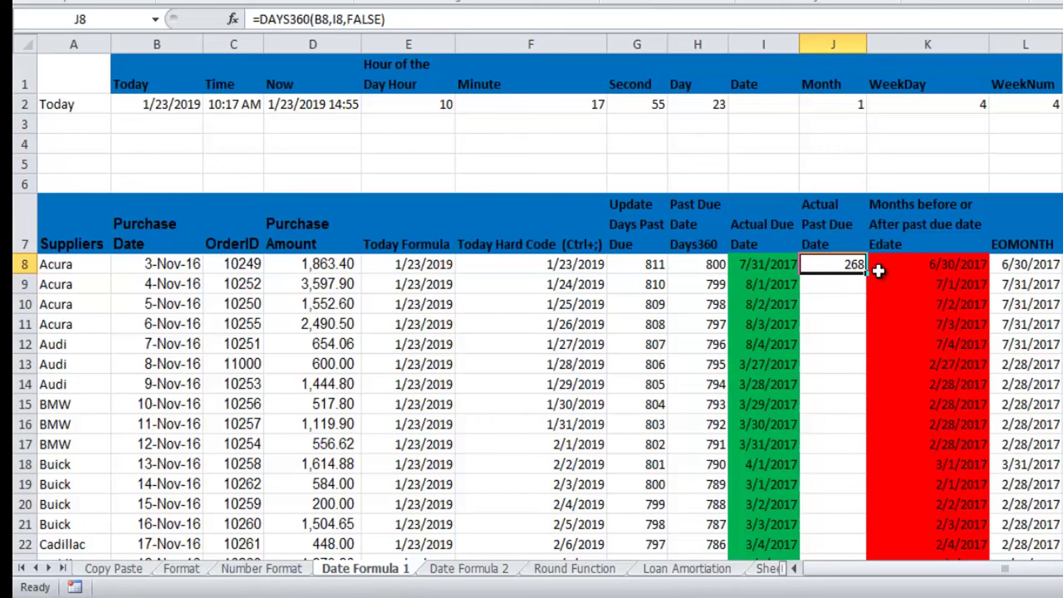
double_click(866, 277)
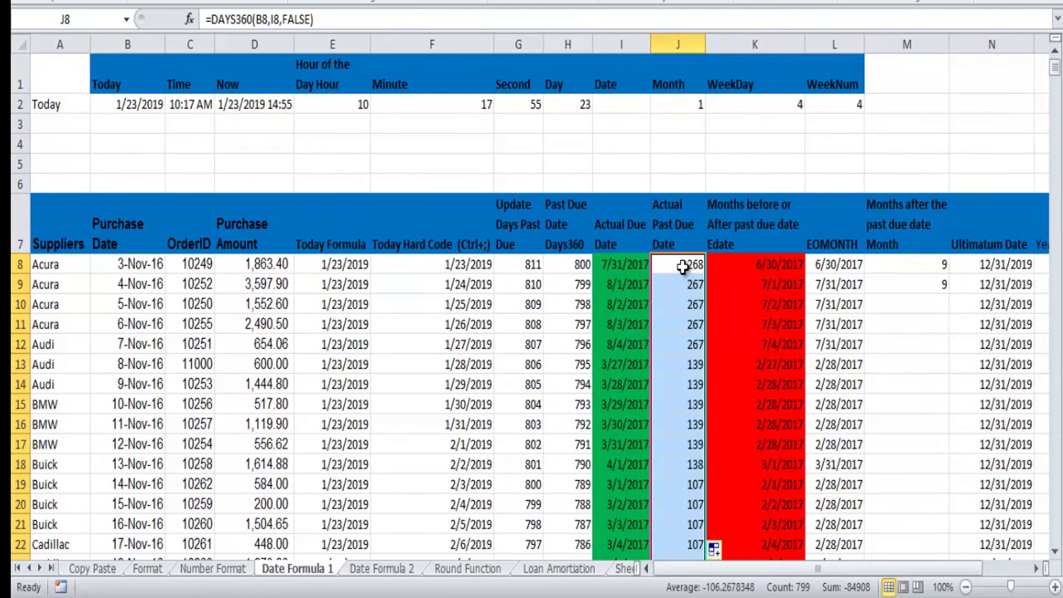
click(720, 265)
key(ctrl+Down)
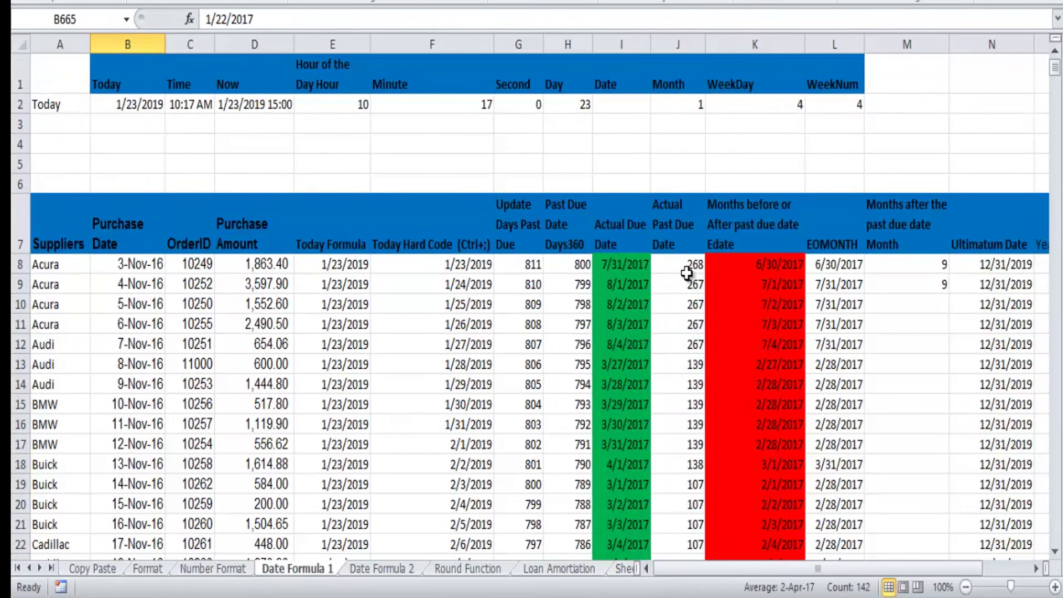
Examine the DAYS360 formula in J10, its supplier in A10, and the actual due dates in I8 and I9.
click(686, 300)
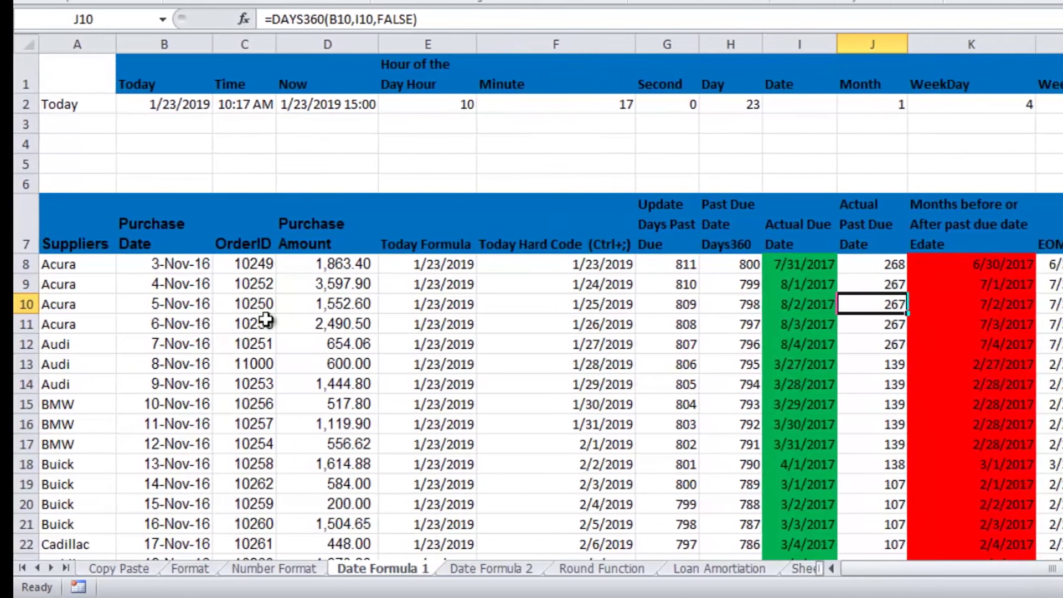
click(83, 308)
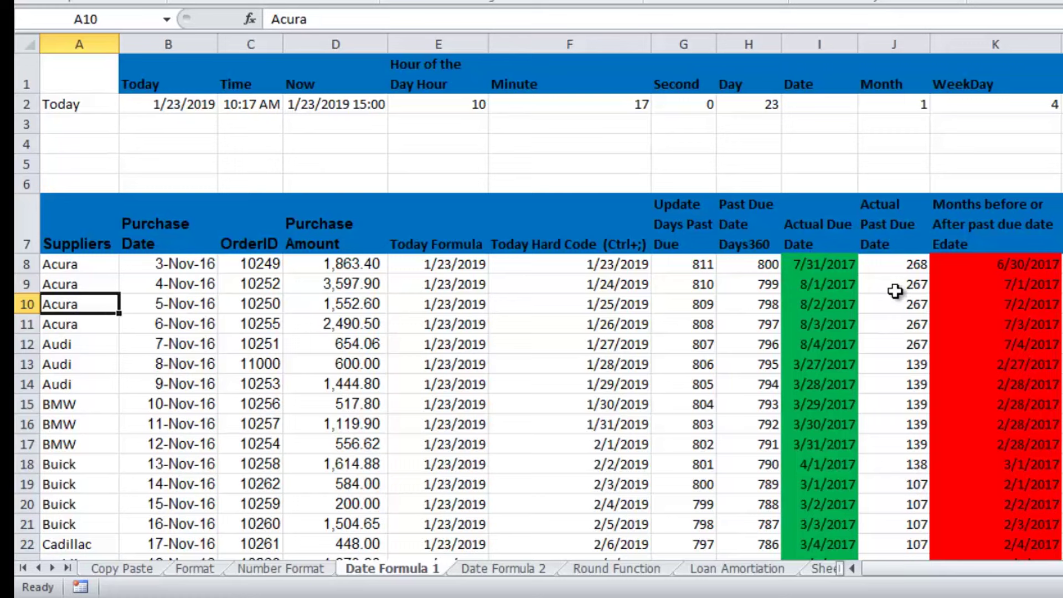
click(823, 268)
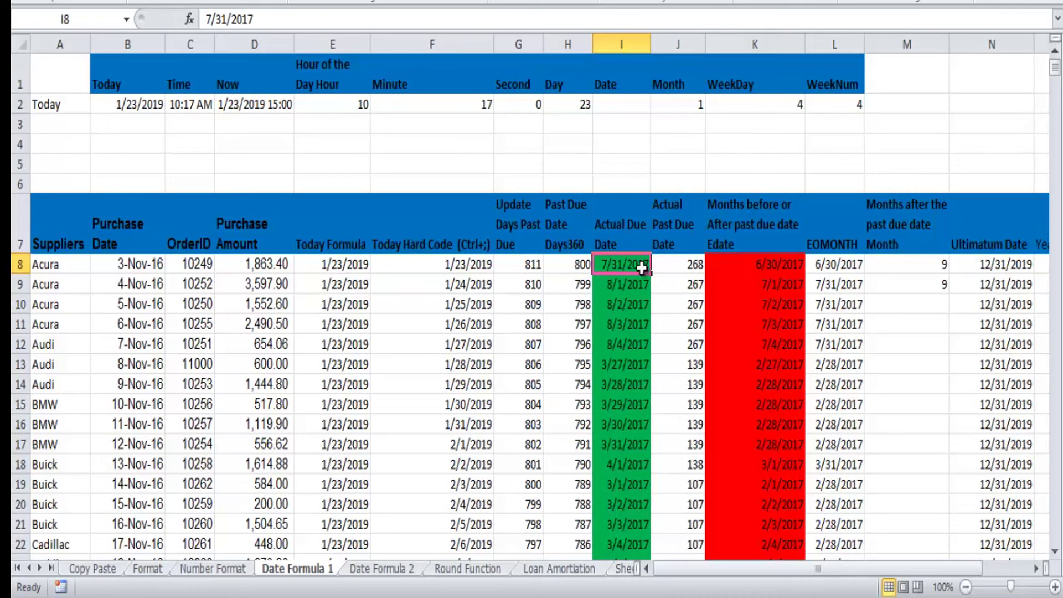
click(623, 282)
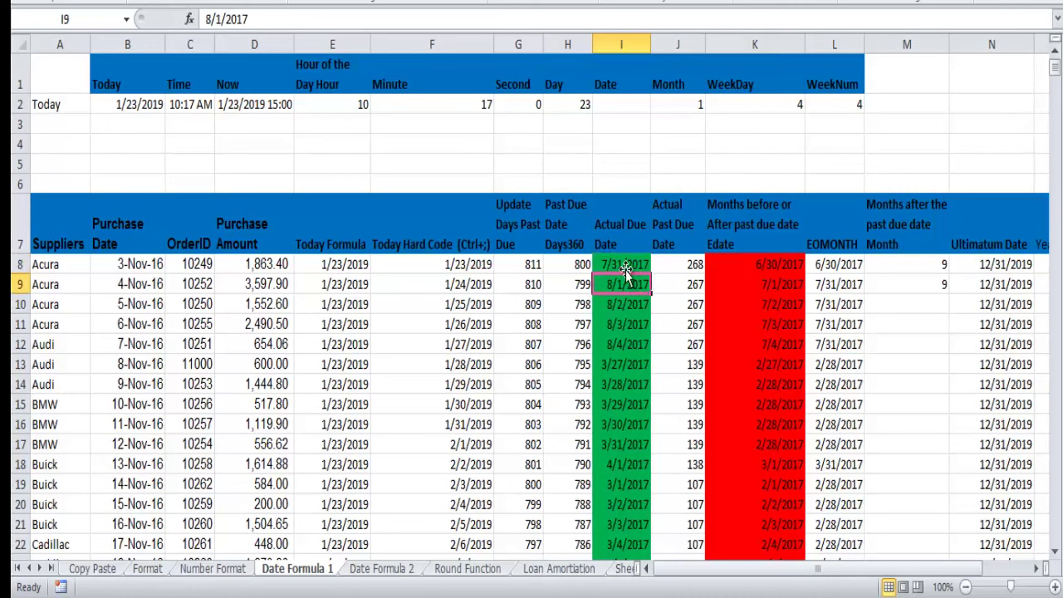
click(626, 260)
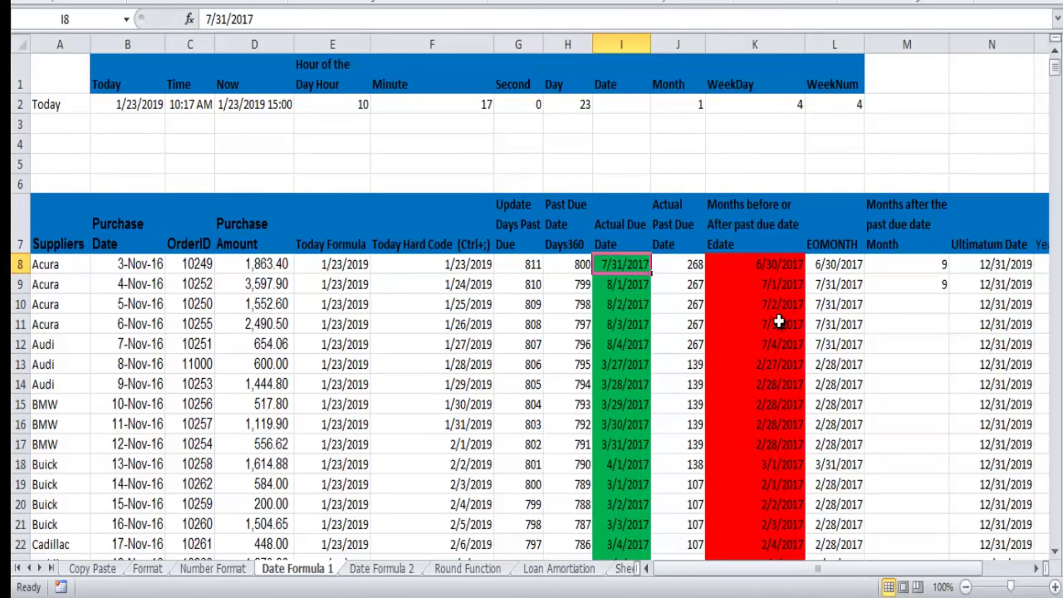
Clear the existing EDATE formulas from K8 down to the end of column K.
click(768, 266)
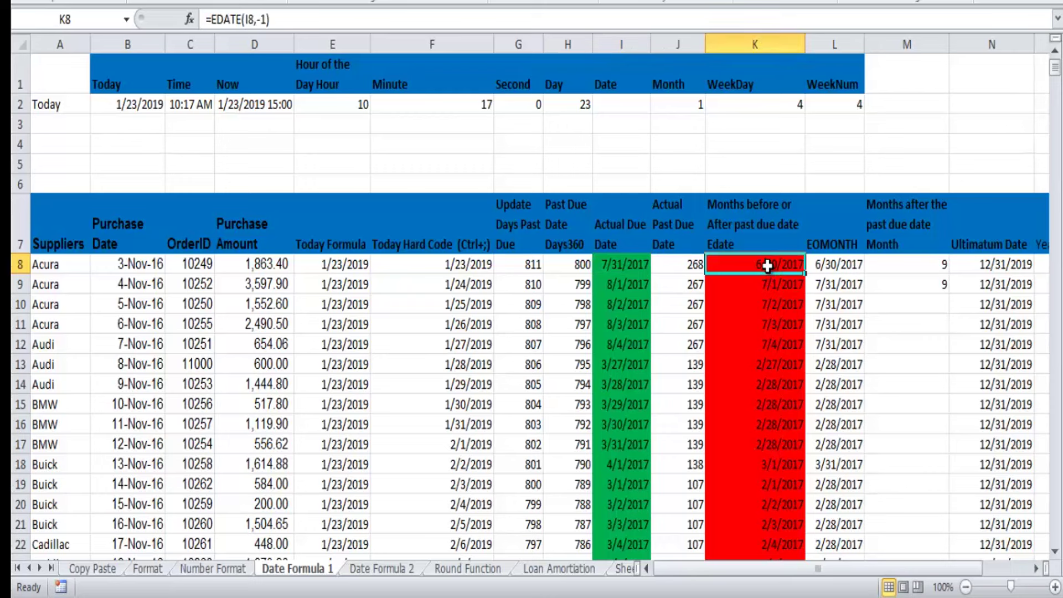
key(ctrl+shift+Down)
key(Delete)
Enter =EDATE(I8,-1) in K8 to return the date one month before the actual due date.
click(767, 266)
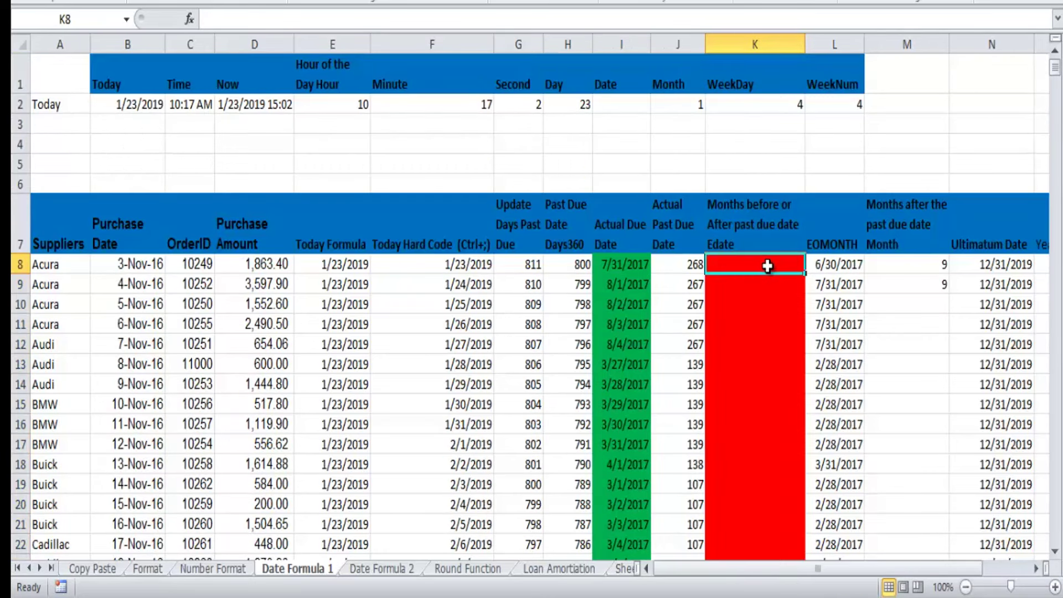
text(=)
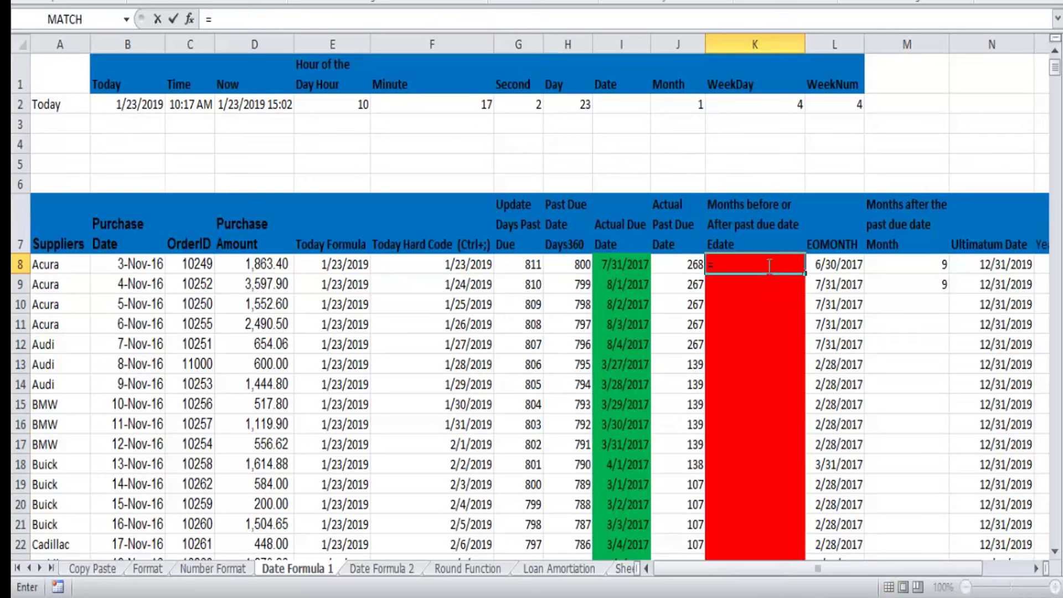
text(edate)
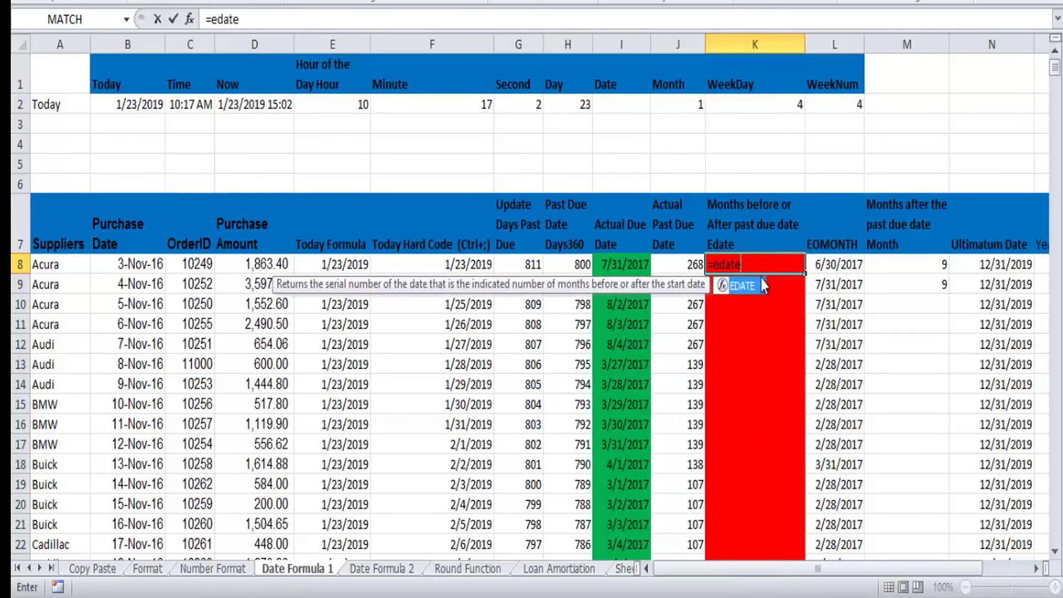
double_click(753, 288)
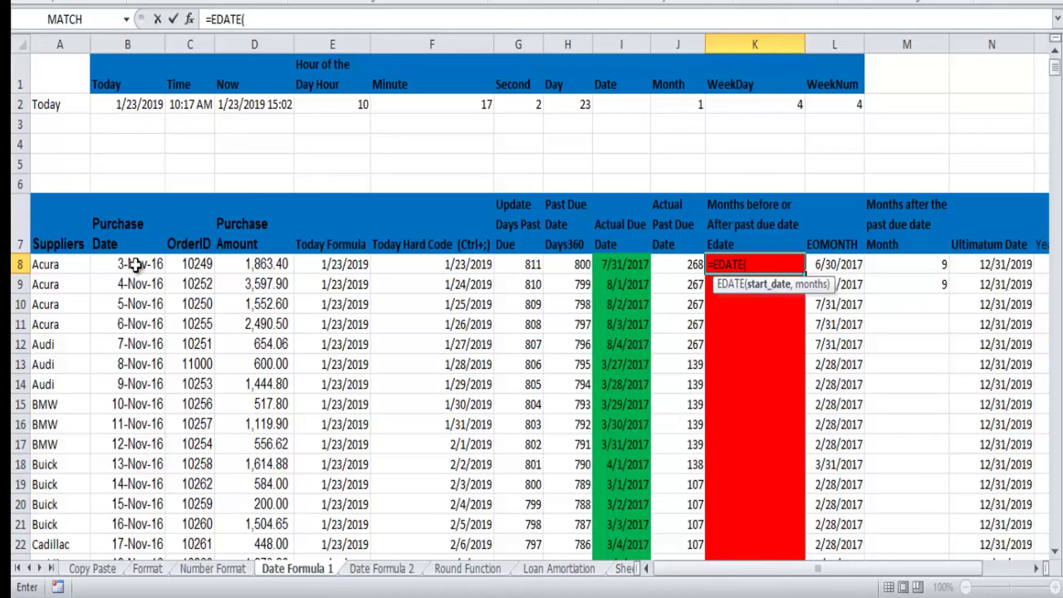
click(615, 265)
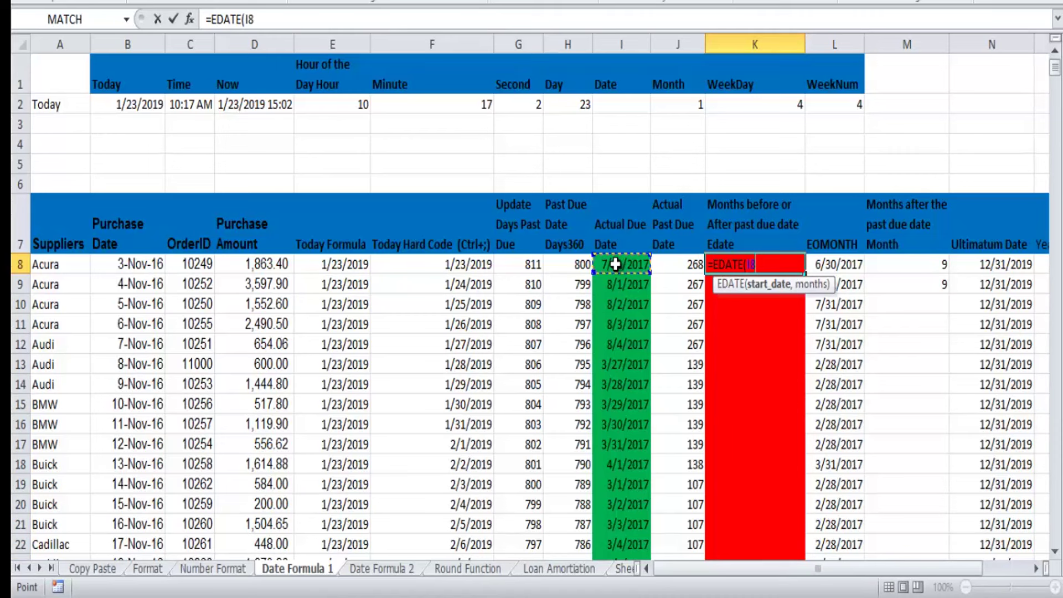
text(,----------------------------------------)
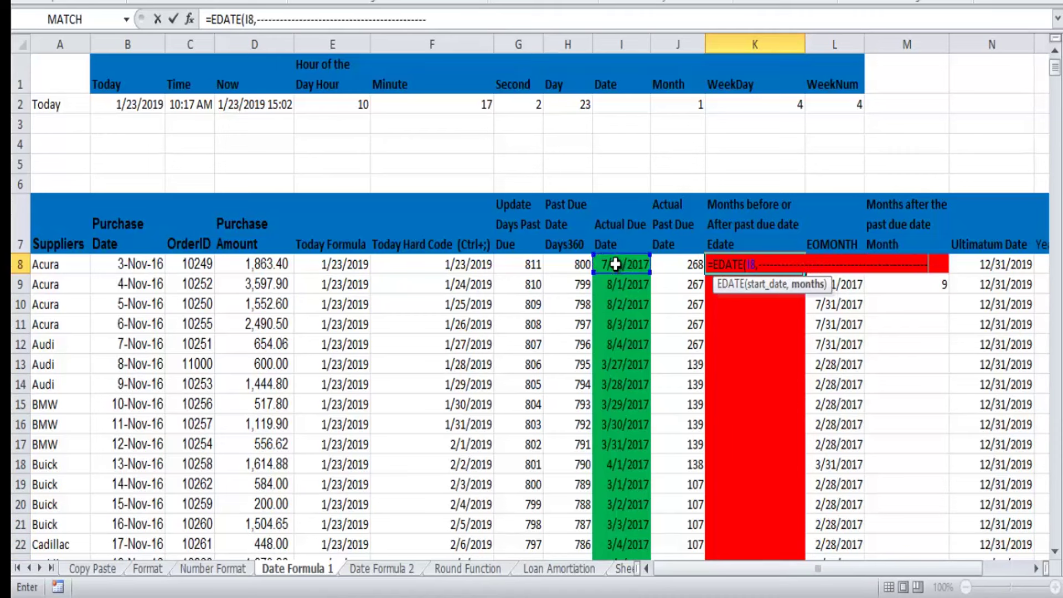
key(BackSpace)
key(BackSpace)
key(BackSpace)
key(BackSpace)
key(BackSpace)
key(BackSpace)
key(BackSpace)
key(BackSpace)
key(BackSpace)
key(BackSpace)
key(BackSpace)
key(BackSpace)
key(BackSpace)
key(BackSpace)
key(BackSpace)
key(BackSpace)
key(BackSpace)
key(BackSpace)
key(BackSpace)
key(BackSpace)
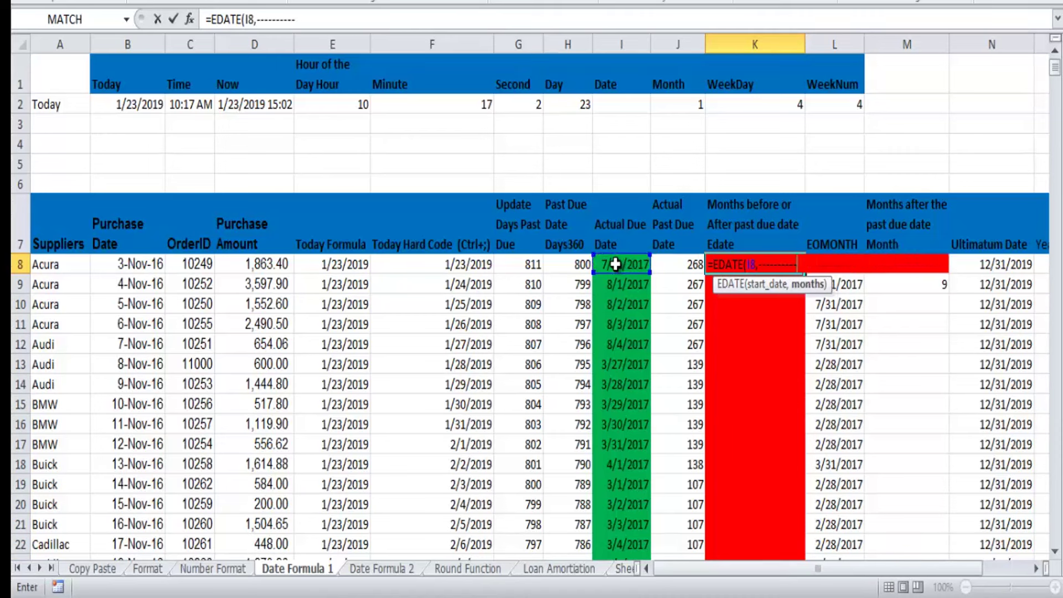
key(BackSpace)
key(BackSpace)
key(BackSpace)
key(BackSpace)
key(BackSpace)
text(-1))
key(Return)
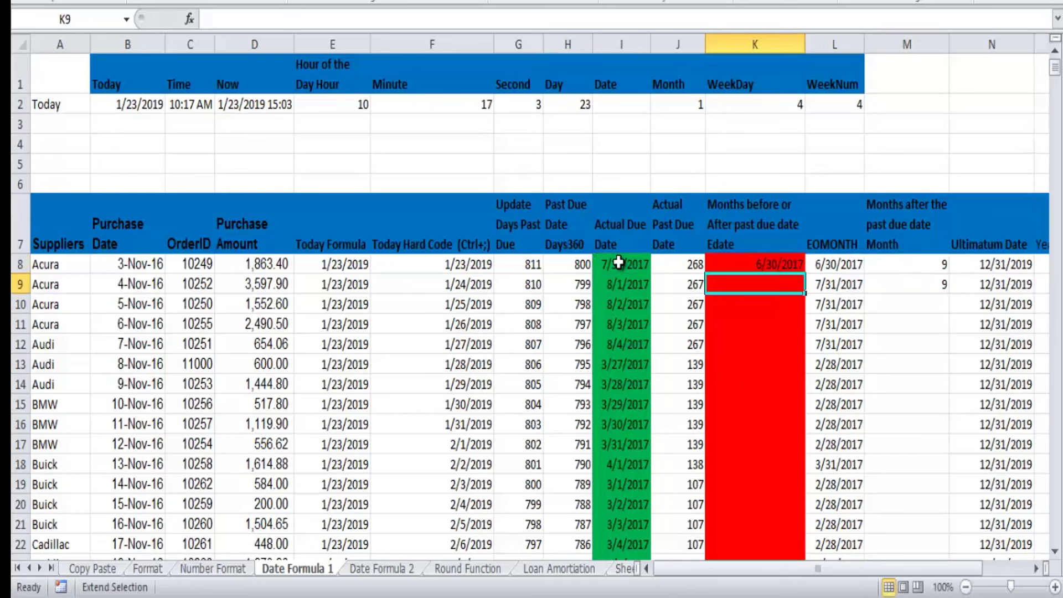
Change the months argument in K8 from one month before to one month after, so the formula reads =EDATE(I8,1).
key(Up)
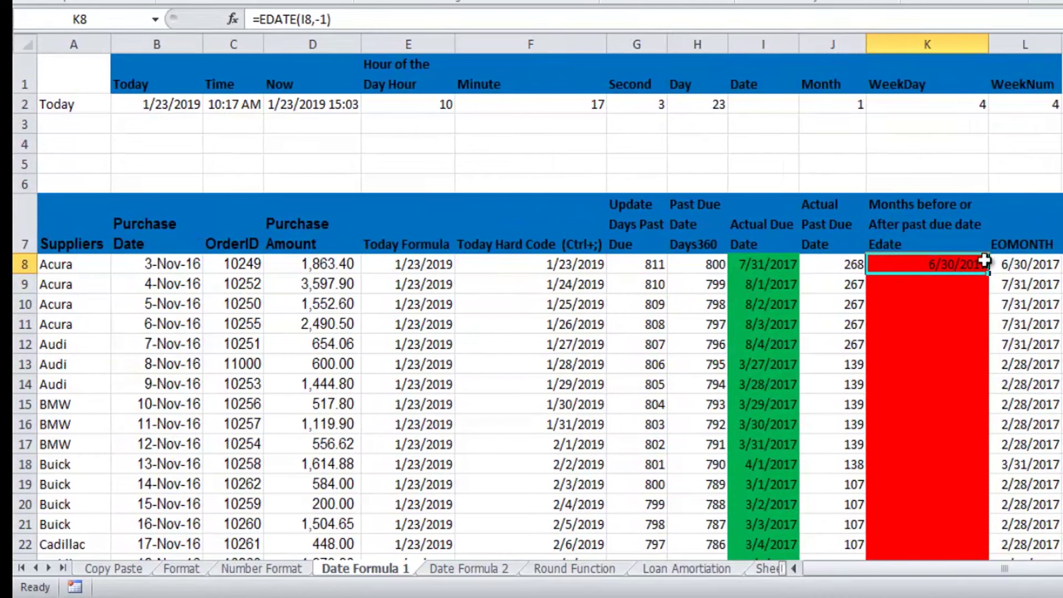
double_click(957, 263)
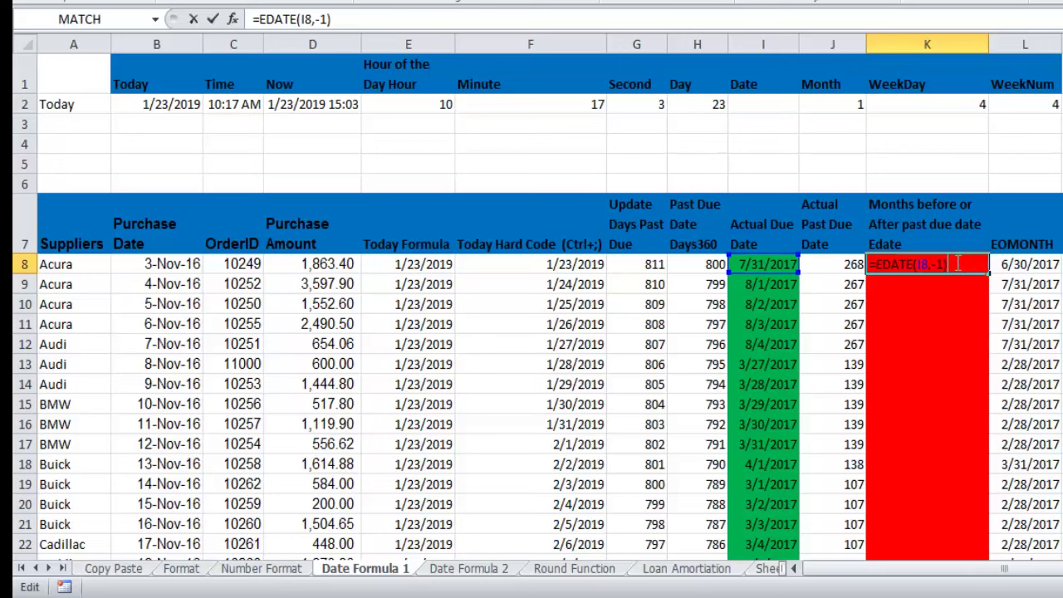
click(937, 264)
key(BackSpace)
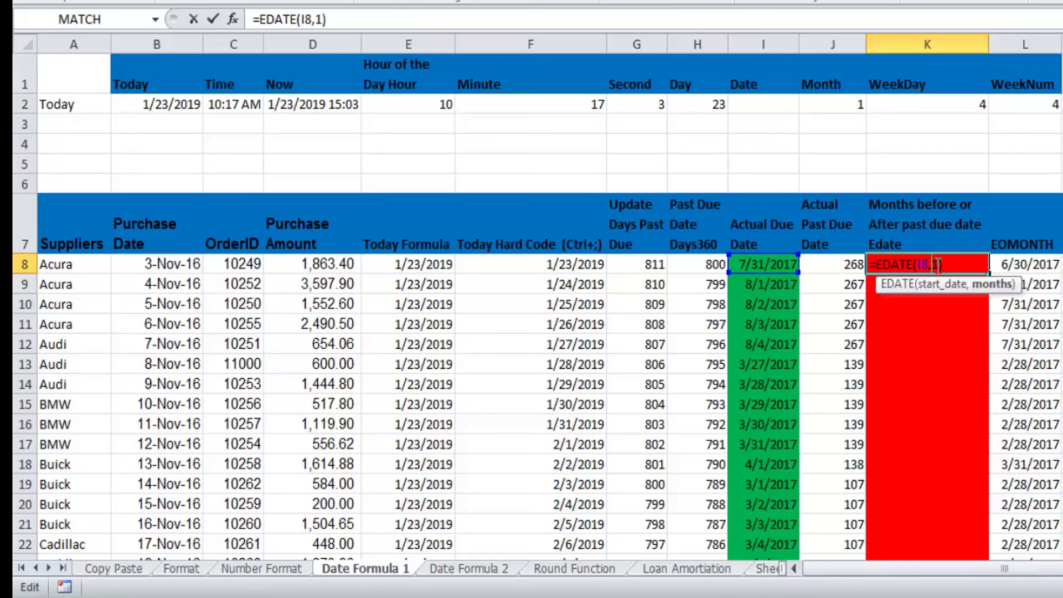
key(Return)
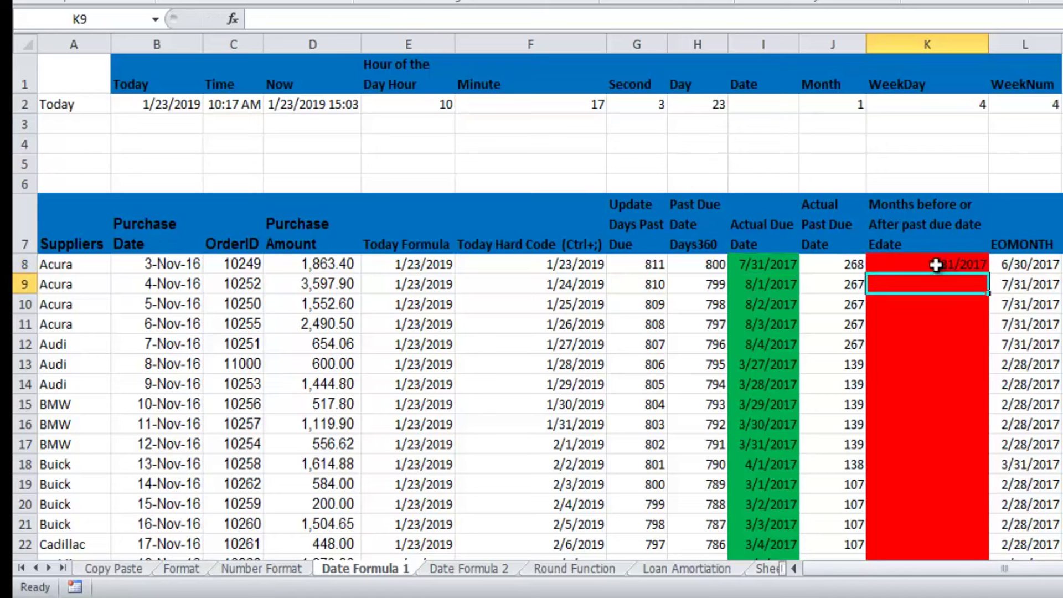
key(F8)
key(F8)
key(F8)
key(F8)
key(F8)
key(F8)
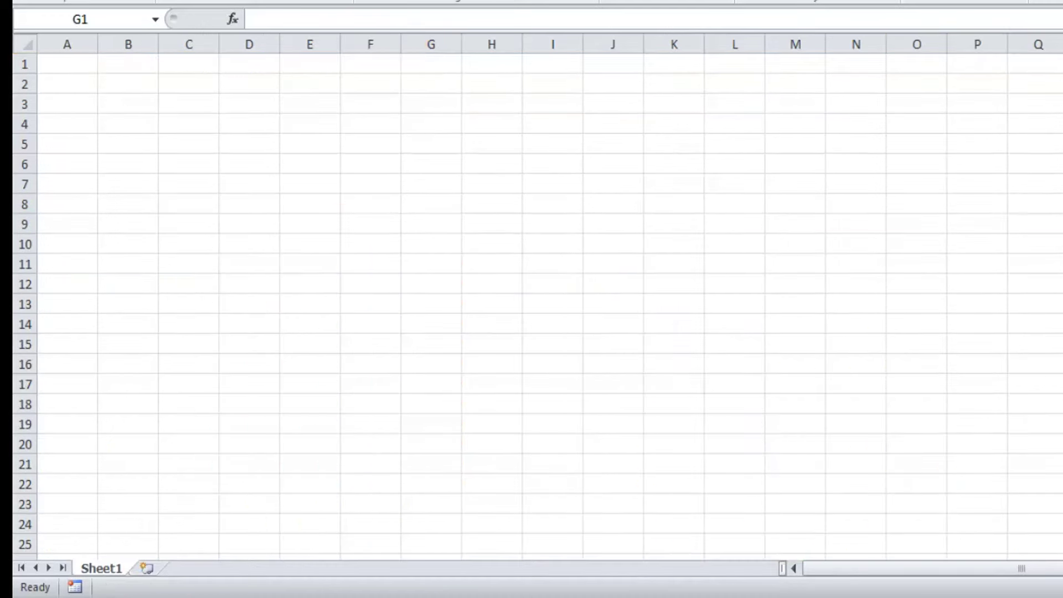
Change the months argument in K8 back to one month before, so the formula reads =EDATE(I8,-1).
click(601, 484)
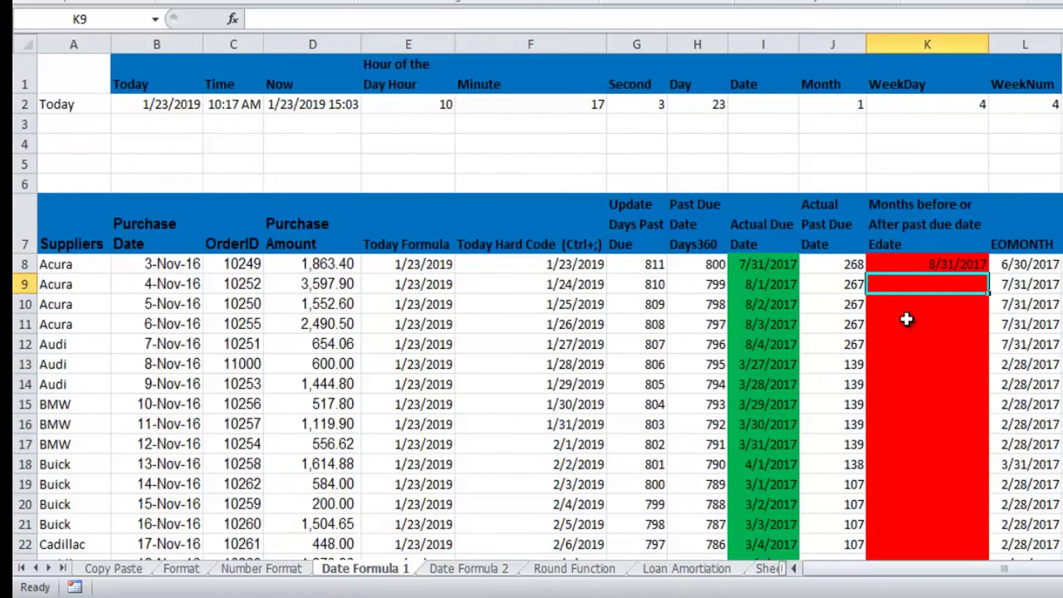
click(952, 264)
double_click(952, 264)
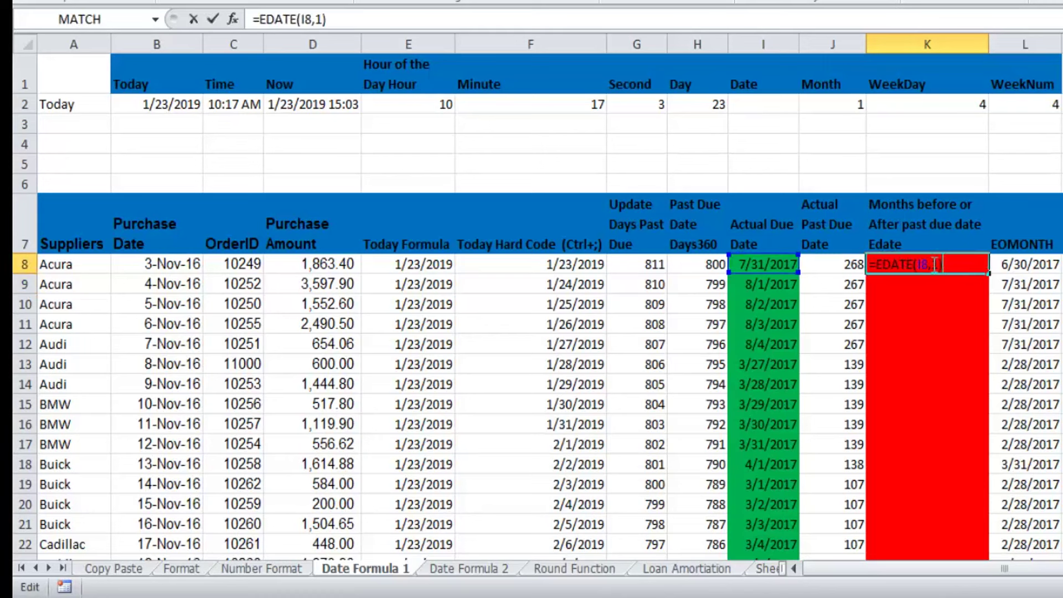
click(935, 264)
text(-)
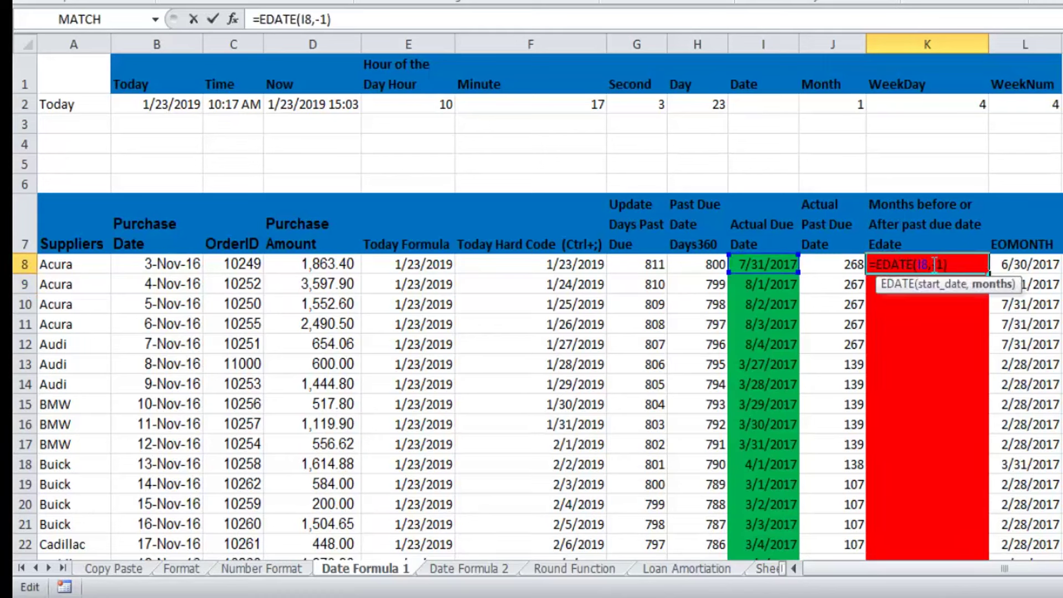
key(Return)
Fill the EDATE formula from K8 down column K and check K13 and the actual due date in I12.
key(F8)
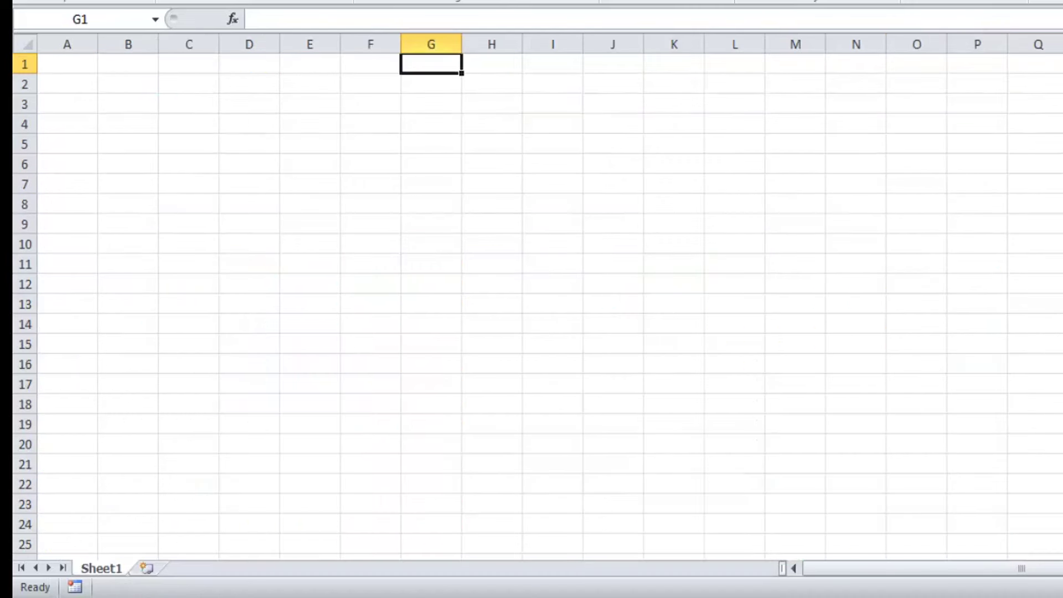
click(610, 515)
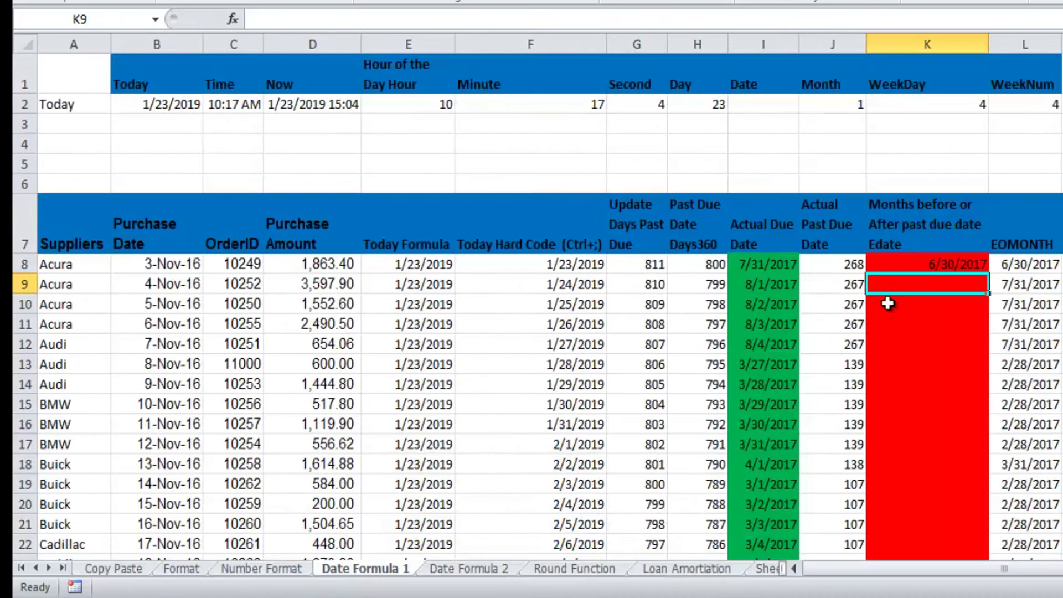
click(964, 261)
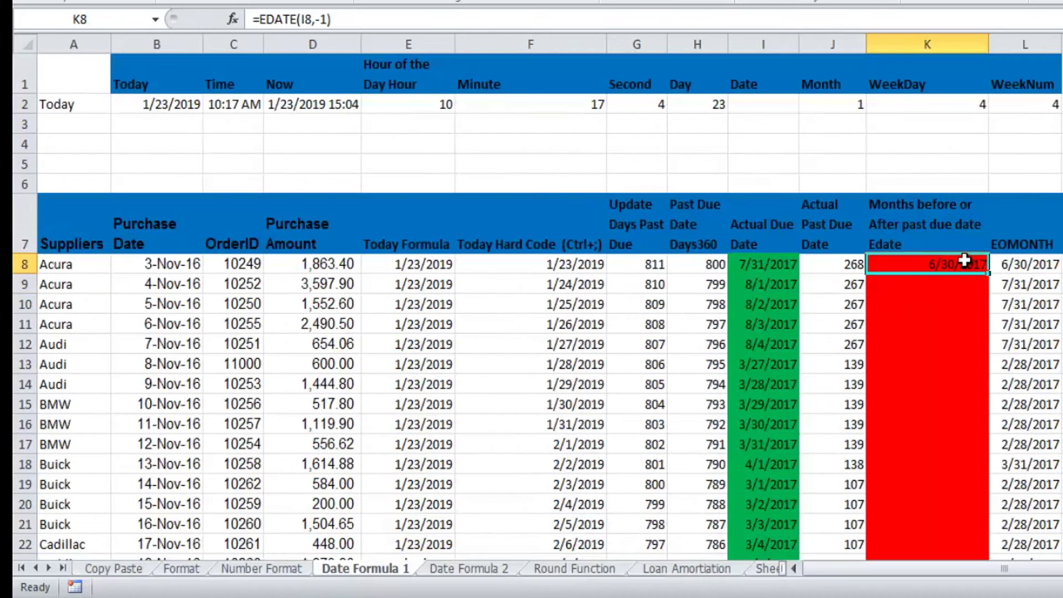
double_click(989, 278)
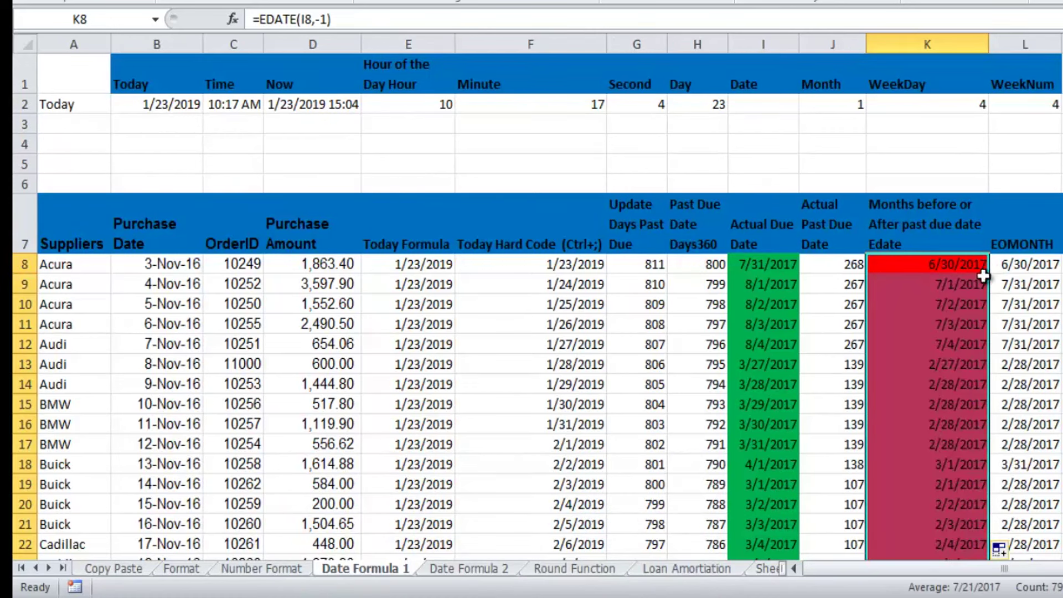
click(938, 365)
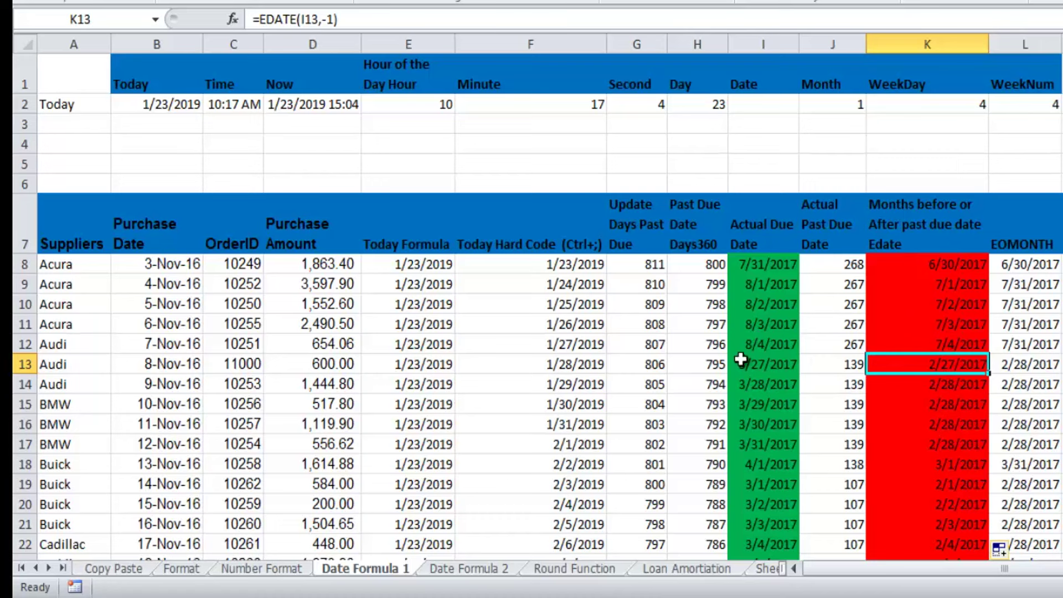
click(754, 346)
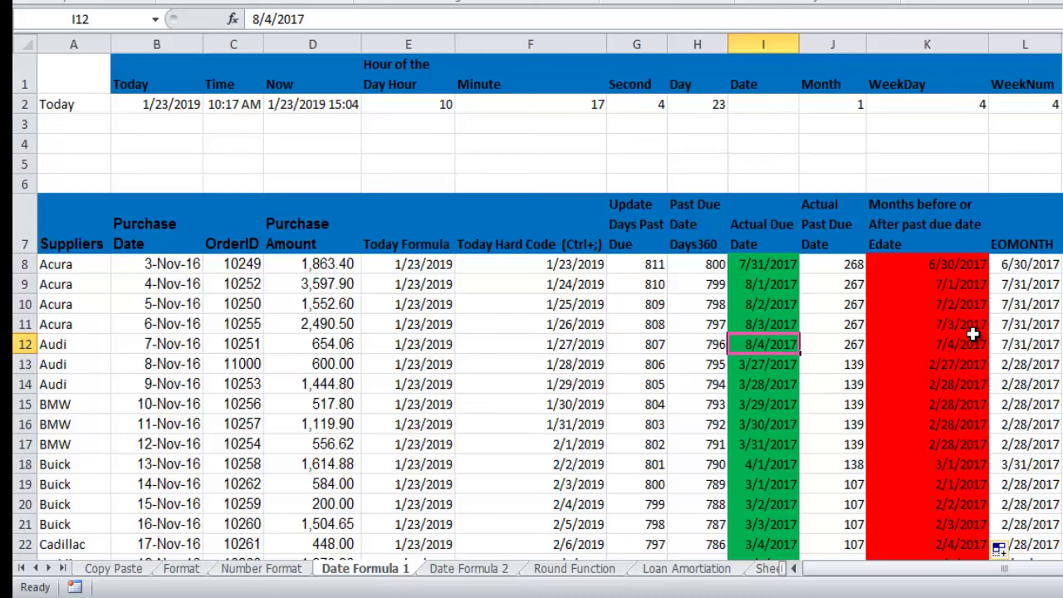
Examine the existing EOMONTH formulas in L9 and L10.
click(1019, 286)
double_click(1020, 286)
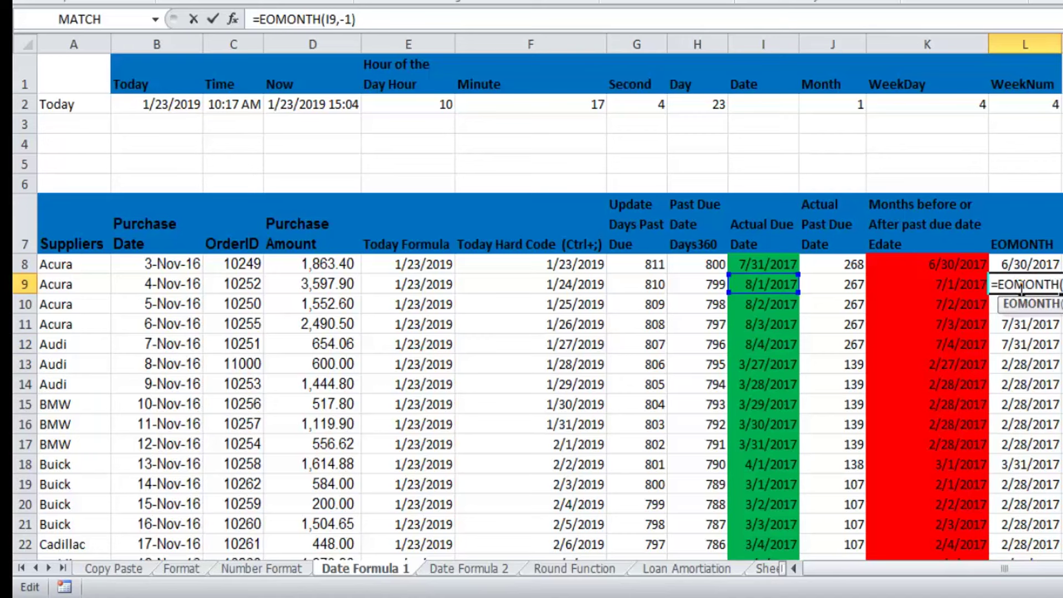
key(Return)
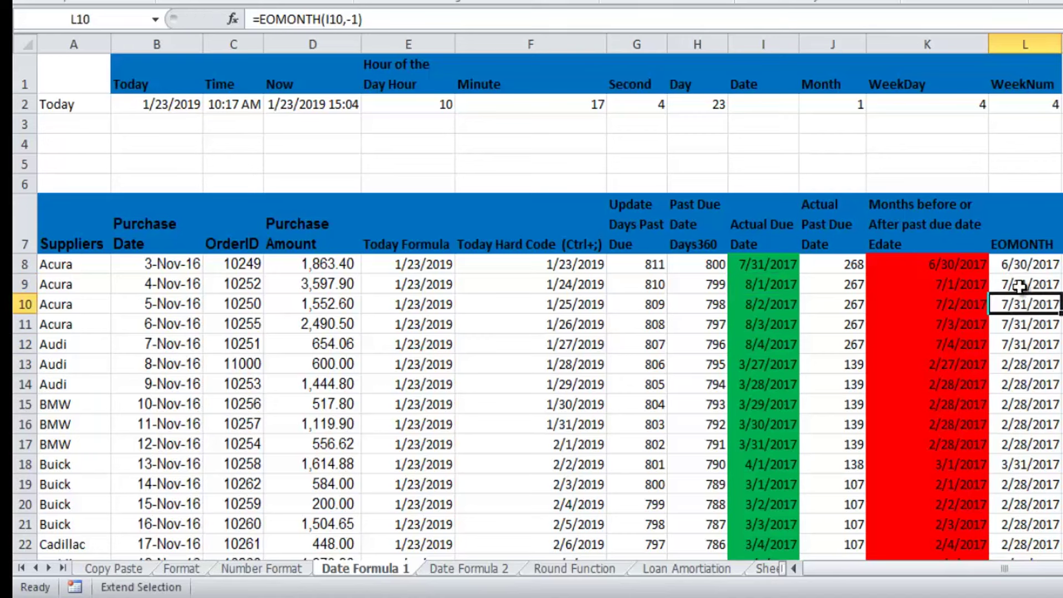
key(F8)
key(F8)
key(F8)
key(F8)
key(F8)
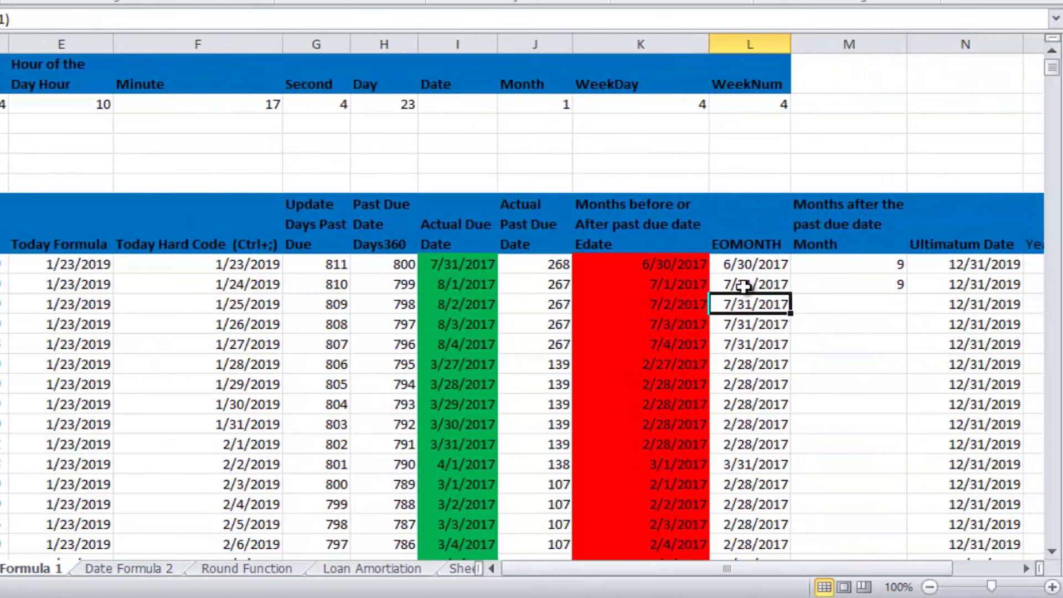
Clear the existing EOMONTH formulas from L8 down to the end of column L.
key(alt+Tab)
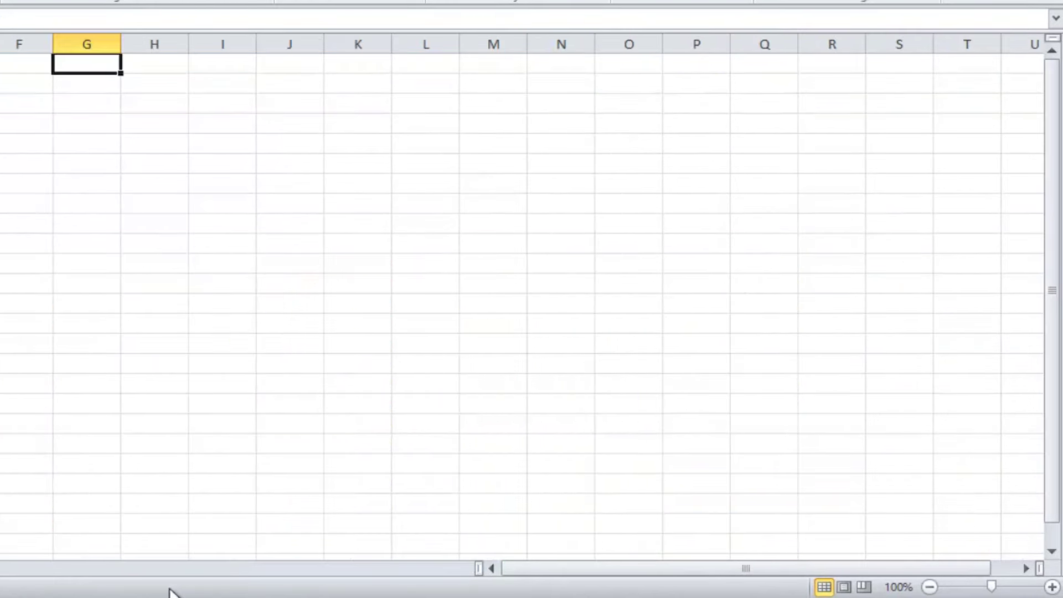
click(219, 523)
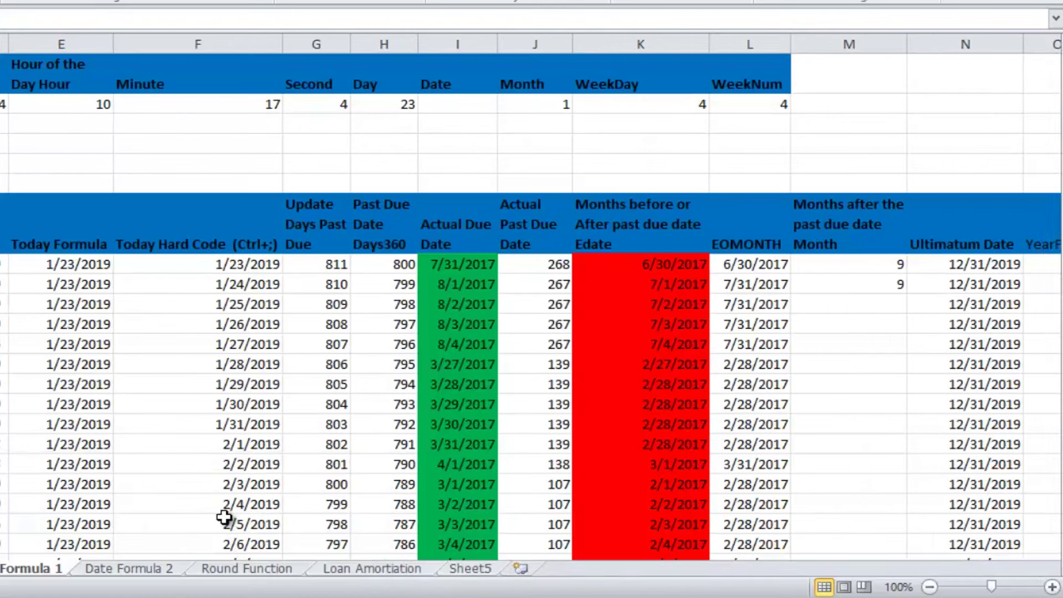
click(750, 260)
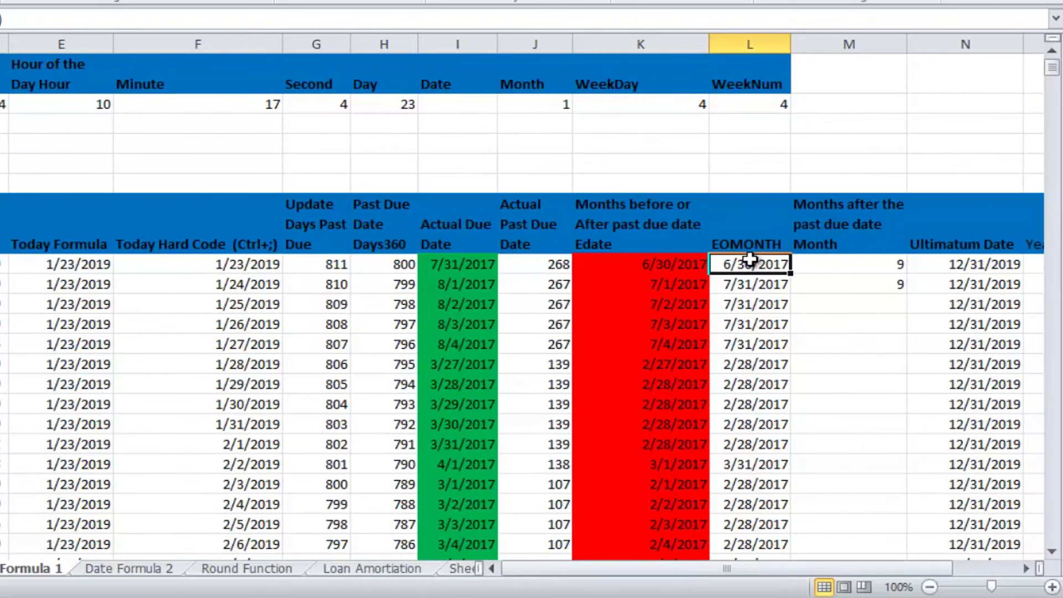
key(ctrl+shift+Down)
key(Delete)
key(ctrl+BackSpace)
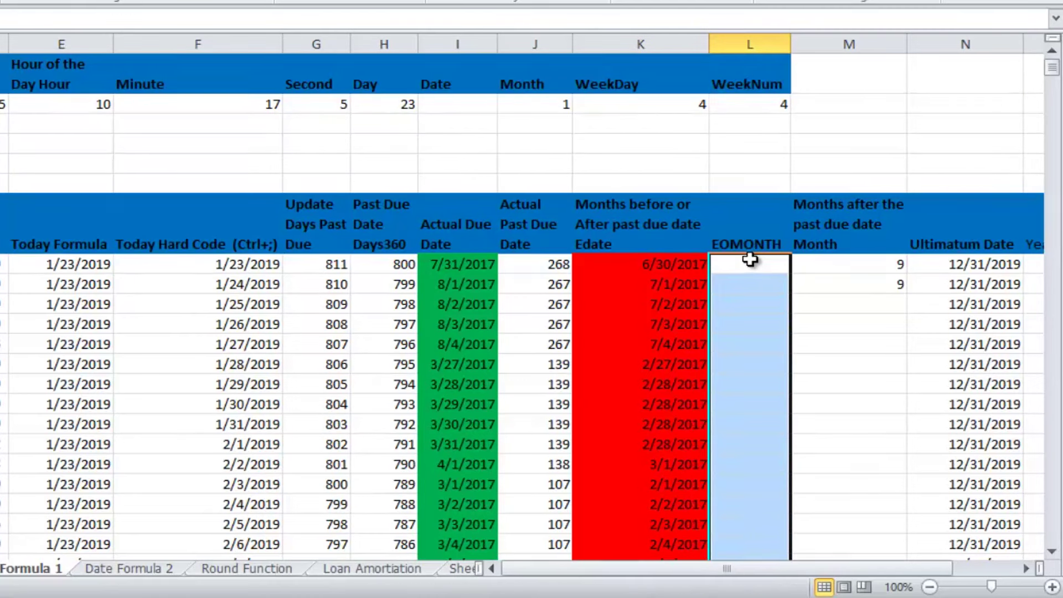
Enter =EOMONTH(I8,-1) in L8 to return the last day of the month before the actual due date.
click(749, 260)
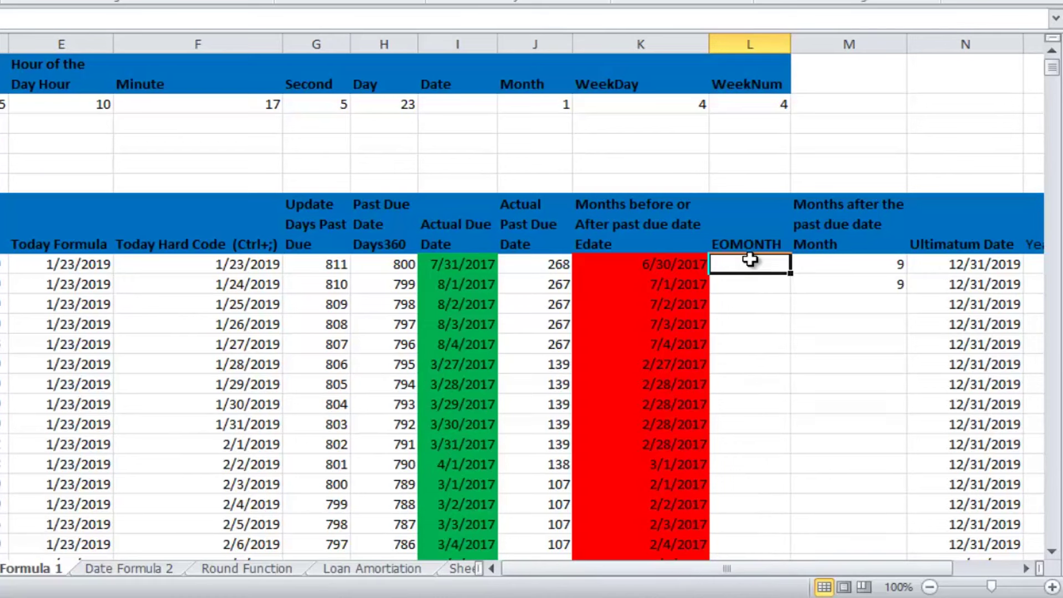
text(=)
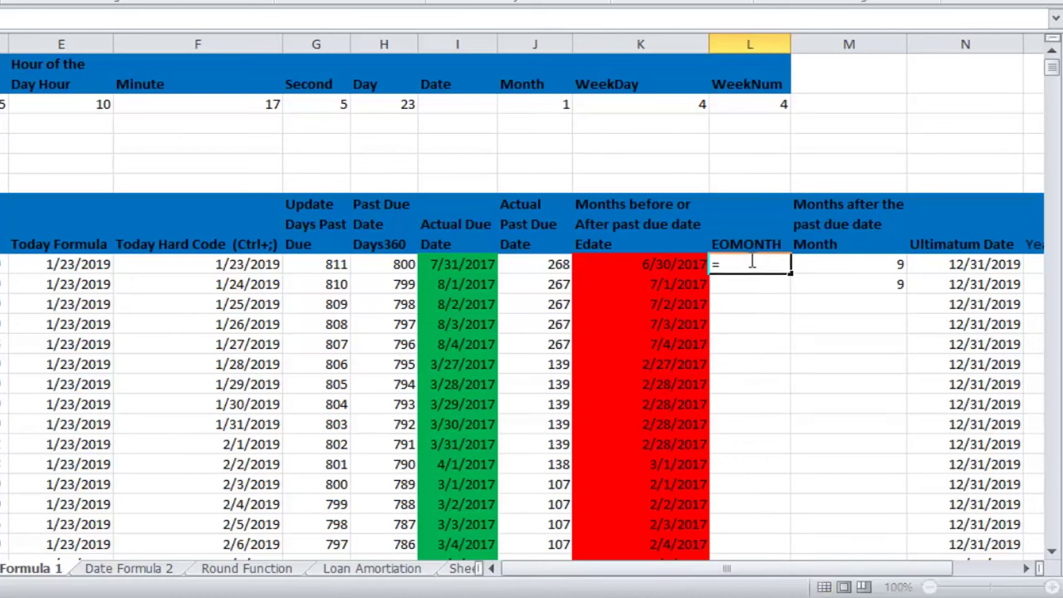
text(E)
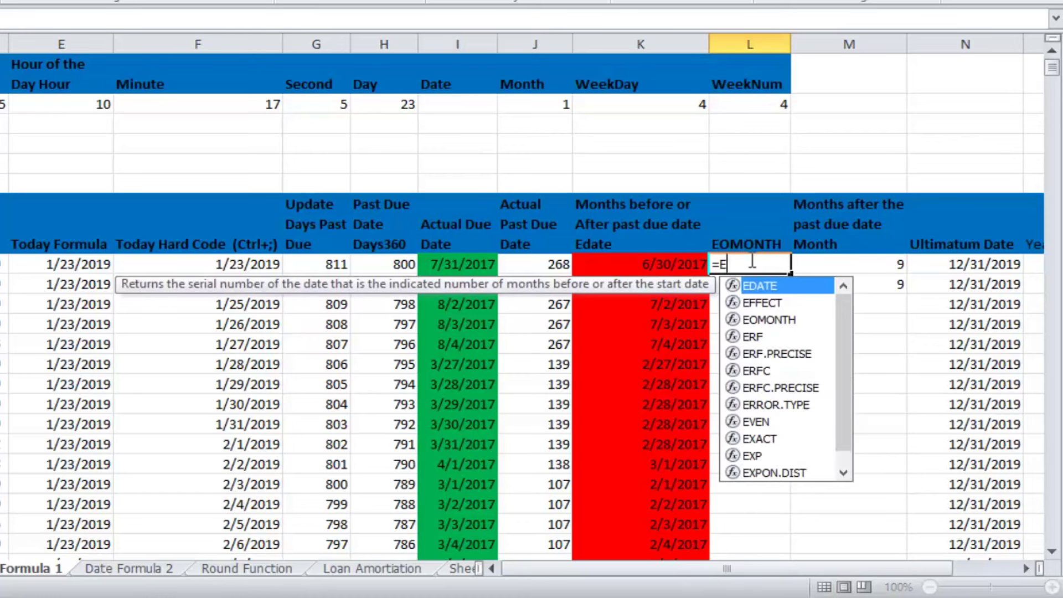
text(OM-----------------------------------------)
key(BackSpace)
key(BackSpace)
key(BackSpace)
key(BackSpace)
key(BackSpace)
key(BackSpace)
key(BackSpace)
key(BackSpace)
key(BackSpace)
key(BackSpace)
key(BackSpace)
key(BackSpace)
key(BackSpace)
key(BackSpace)
key(BackSpace)
key(BackSpace)
key(BackSpace)
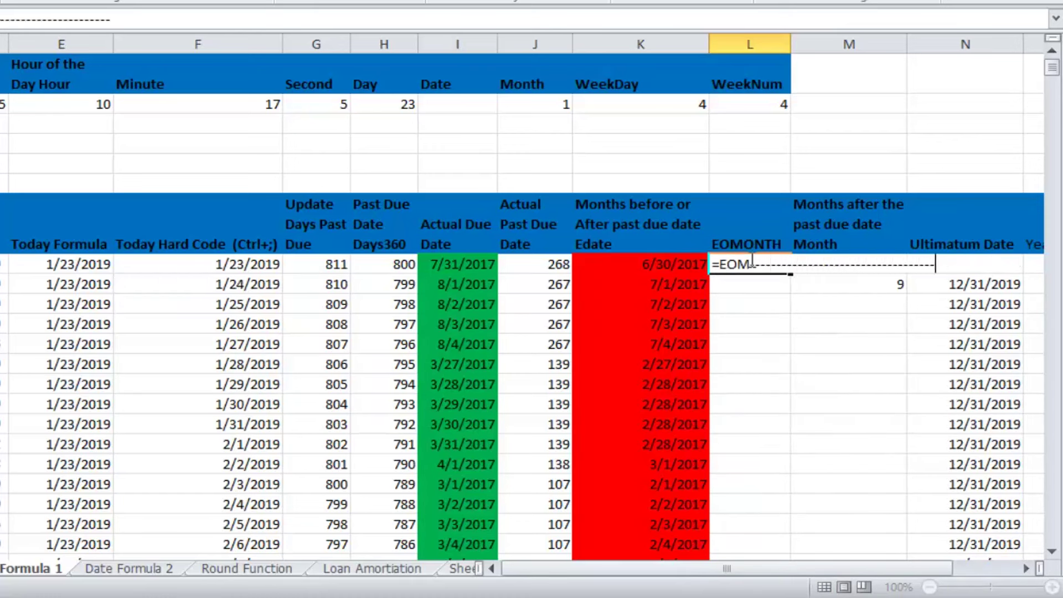
key(BackSpace)
key(BackSpace)
key(BackSpace)
key(BackSpace)
key(BackSpace)
key(BackSpace)
key(BackSpace)
key(BackSpace)
key(BackSpace)
key(BackSpace)
key(BackSpace)
key(BackSpace)
key(BackSpace)
key(BackSpace)
key(BackSpace)
key(BackSpace)
key(BackSpace)
key(BackSpace)
key(BackSpace)
key(BackSpace)
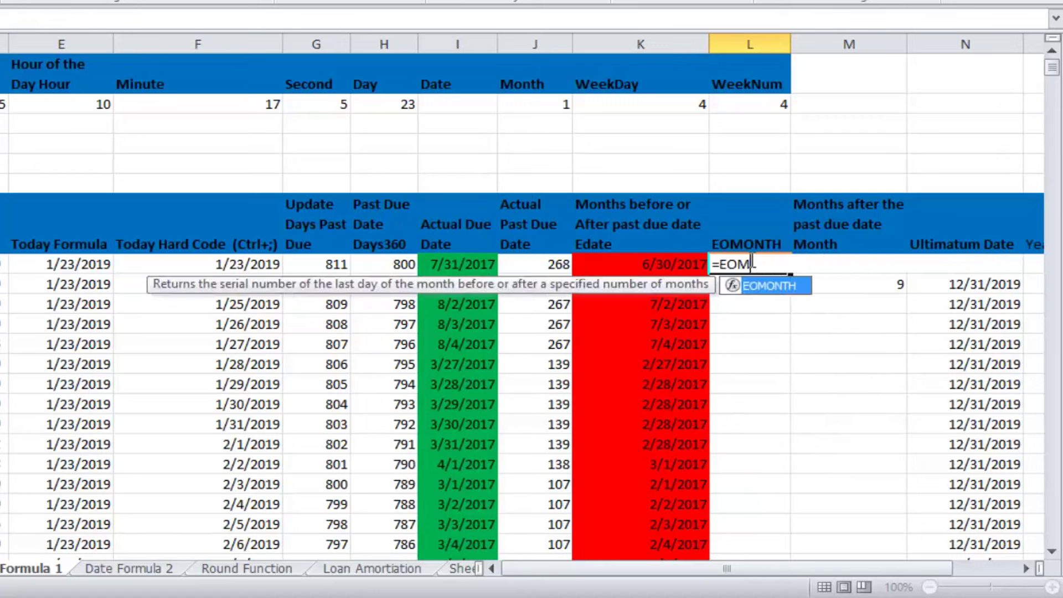
double_click(775, 285)
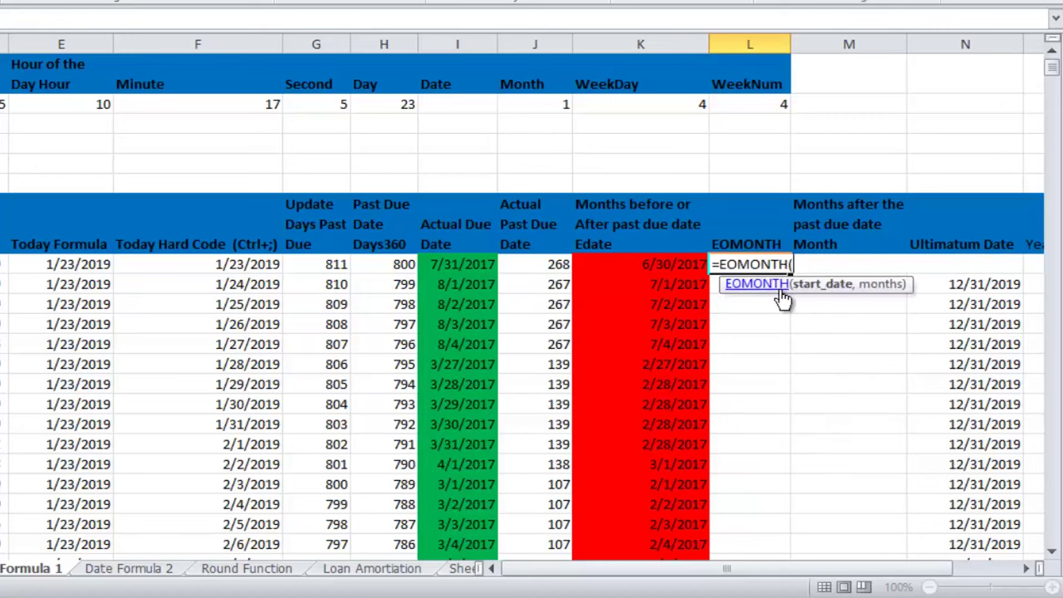
click(448, 266)
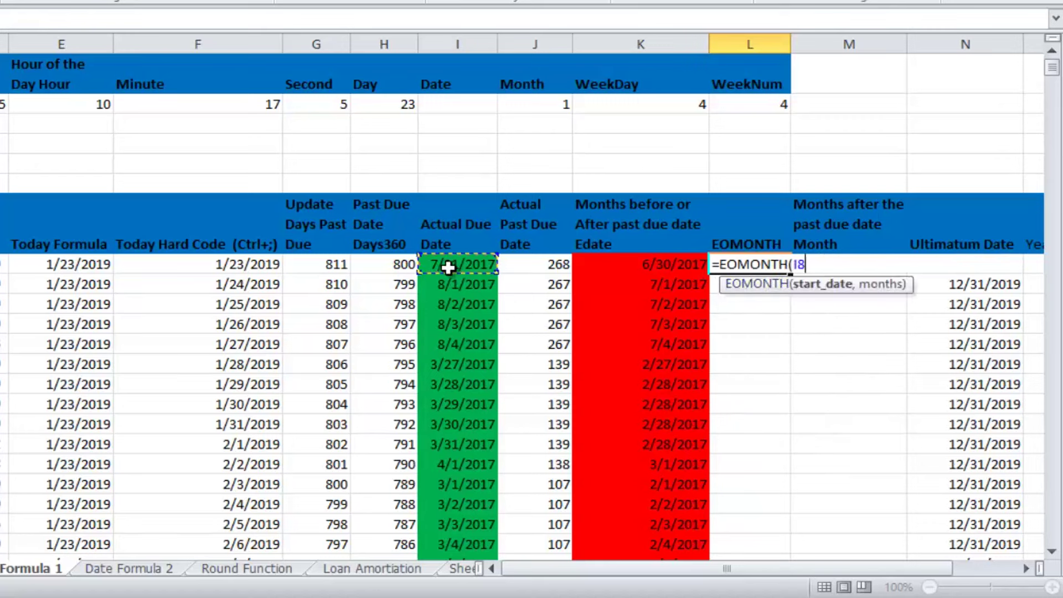
text(,--------1)
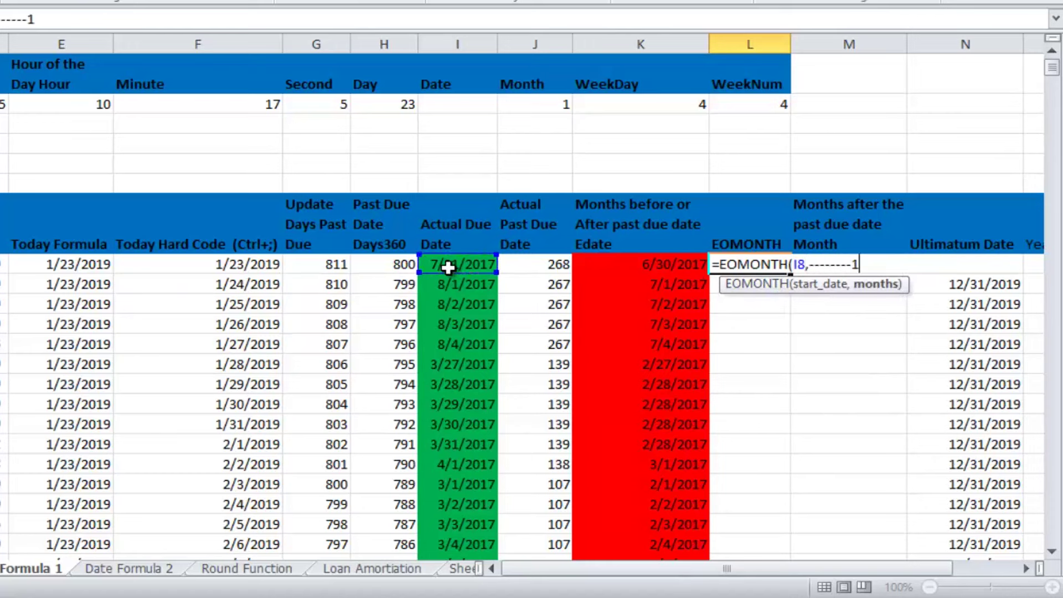
key(BackSpace)
key(BackSpace)
key(BackSpace)
key(BackSpace)
key(BackSpace)
key(BackSpace)
key(BackSpace)
key(BackSpace)
key(BackSpace)
text(-1))
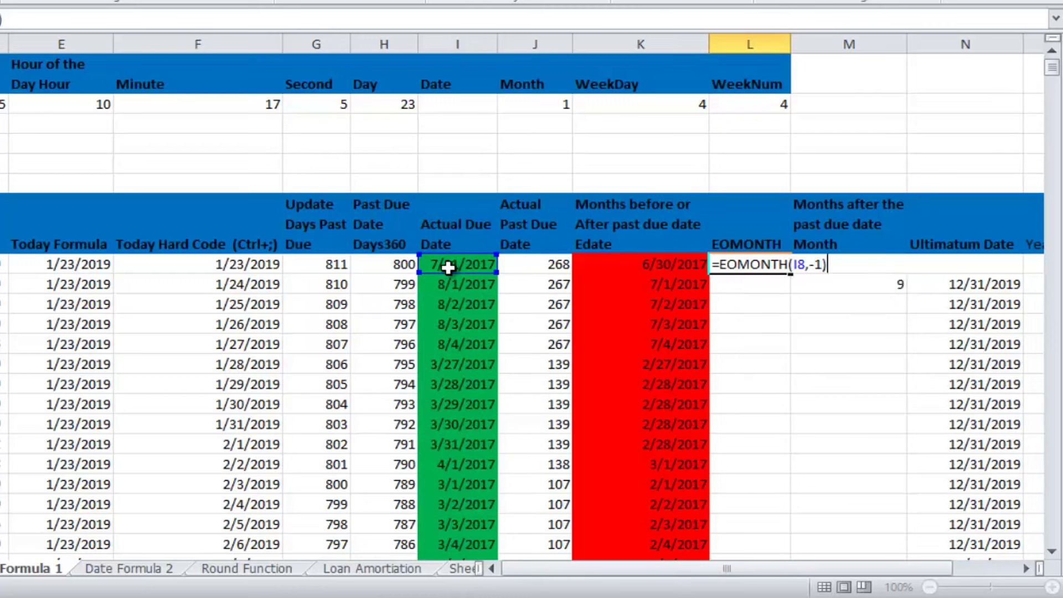
key(Return)
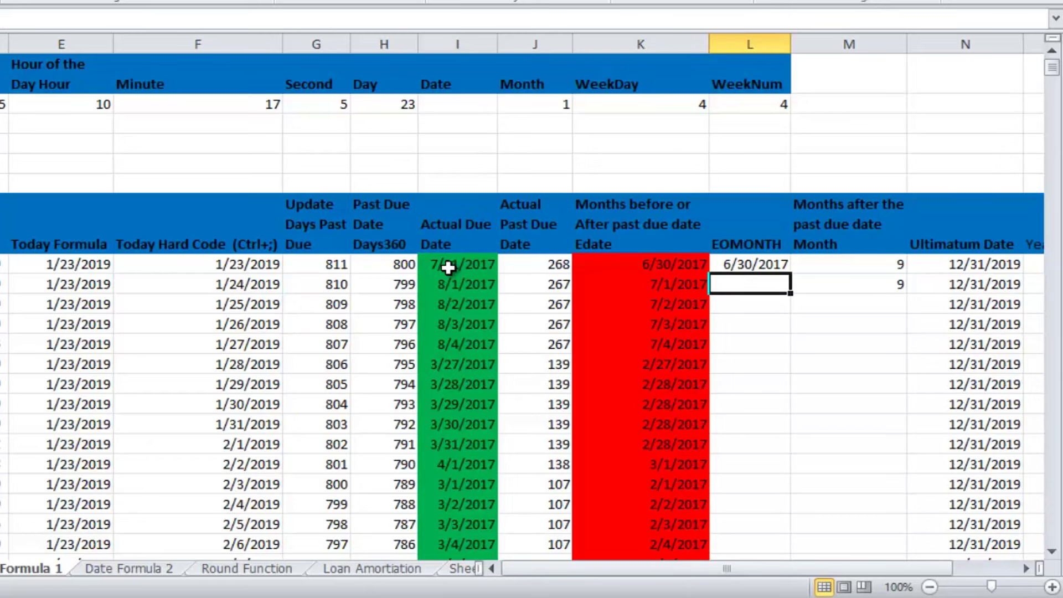
Fill the EOMONTH formula from L8 down to the end of column L.
key(alt+Tab)
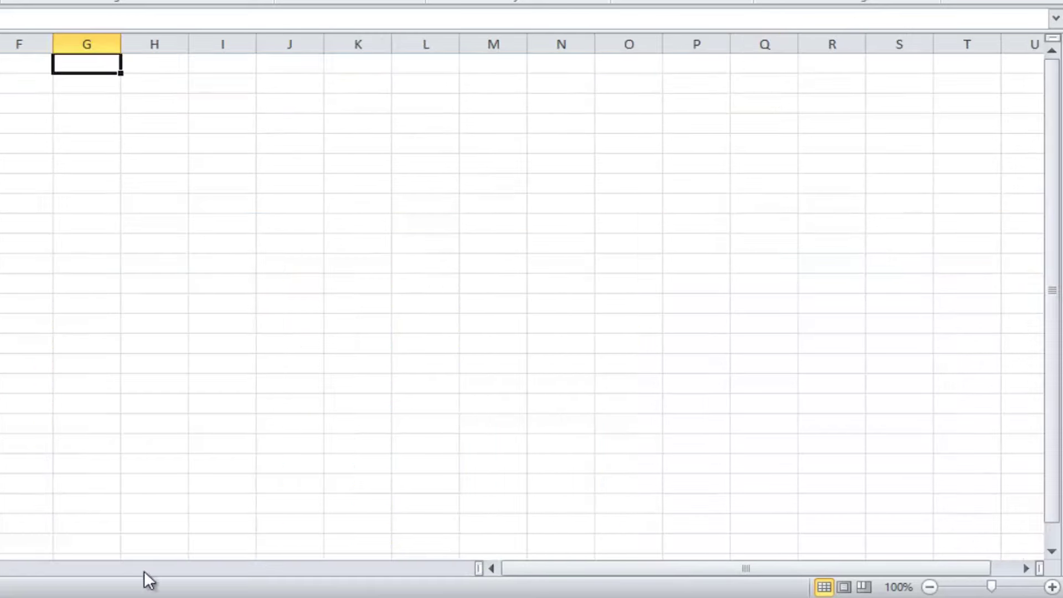
click(152, 596)
click(257, 534)
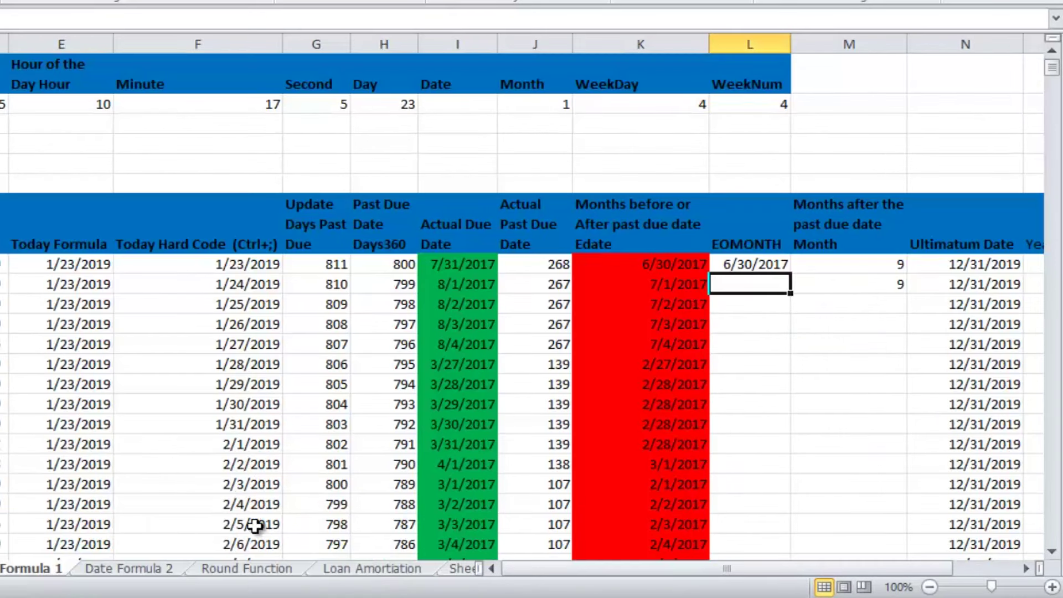
click(755, 261)
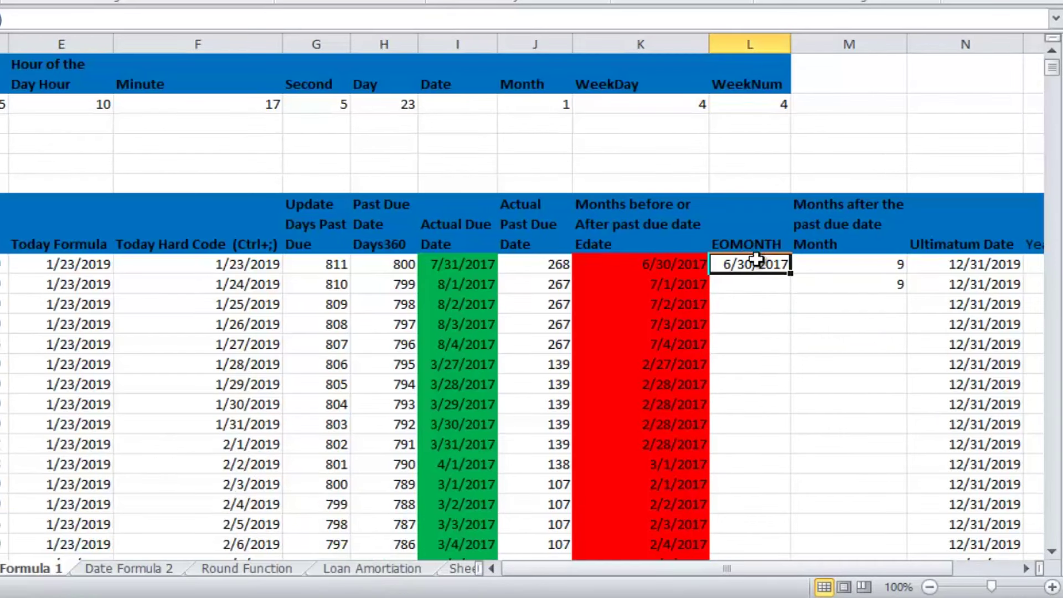
double_click(792, 273)
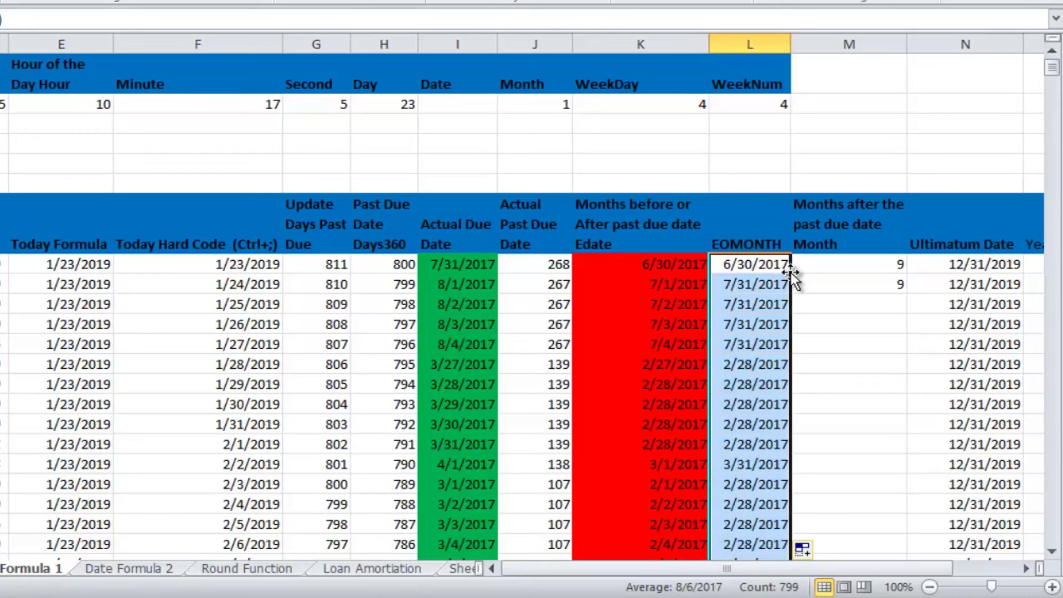
Examine the EOMONTH date in L9, the EDATE date in K9 and the month formula in M8.
click(736, 286)
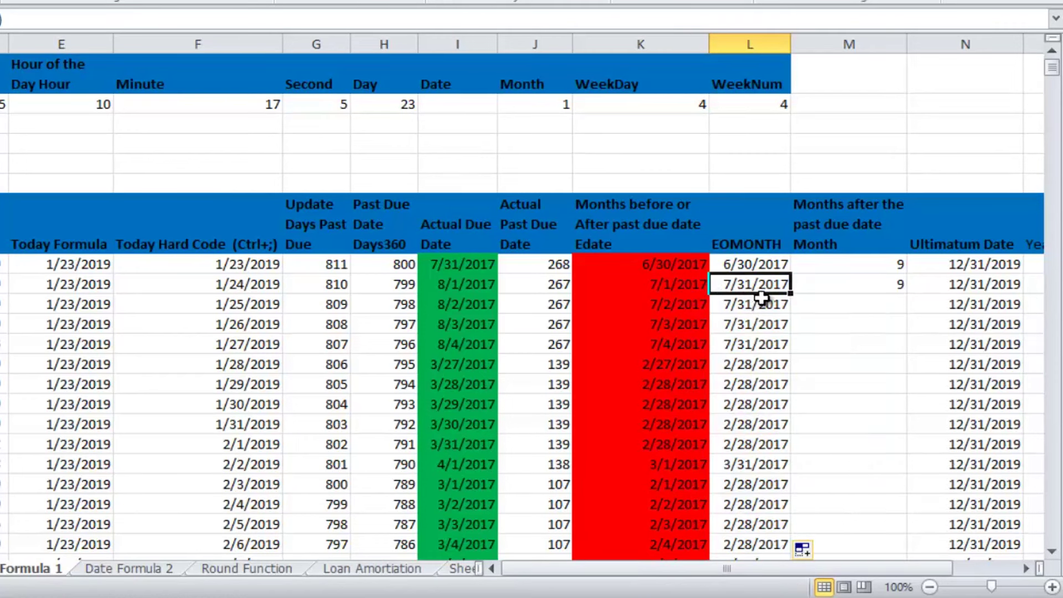
key(super+c)
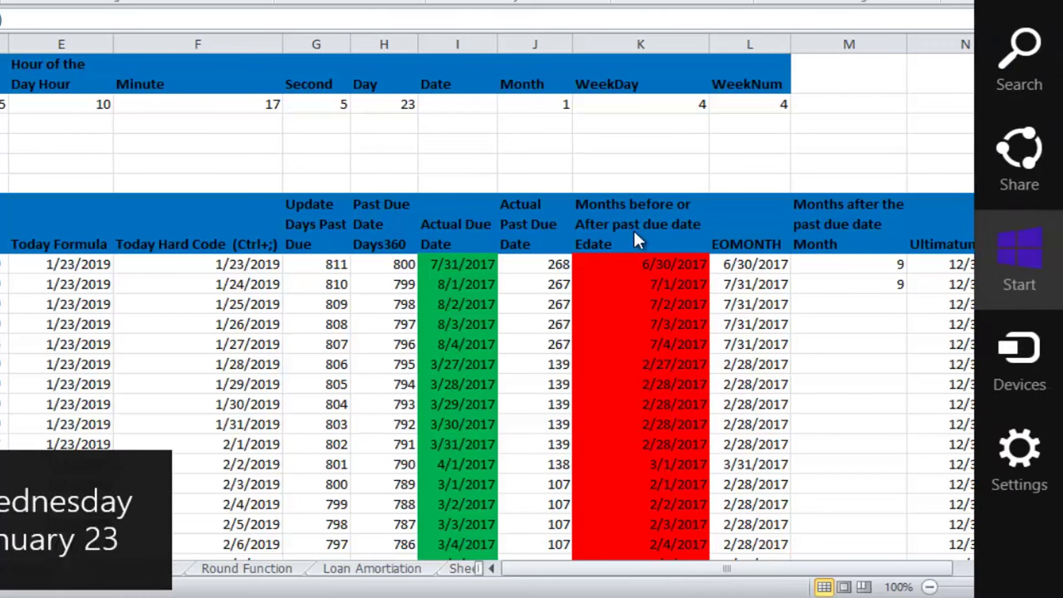
key(Escape)
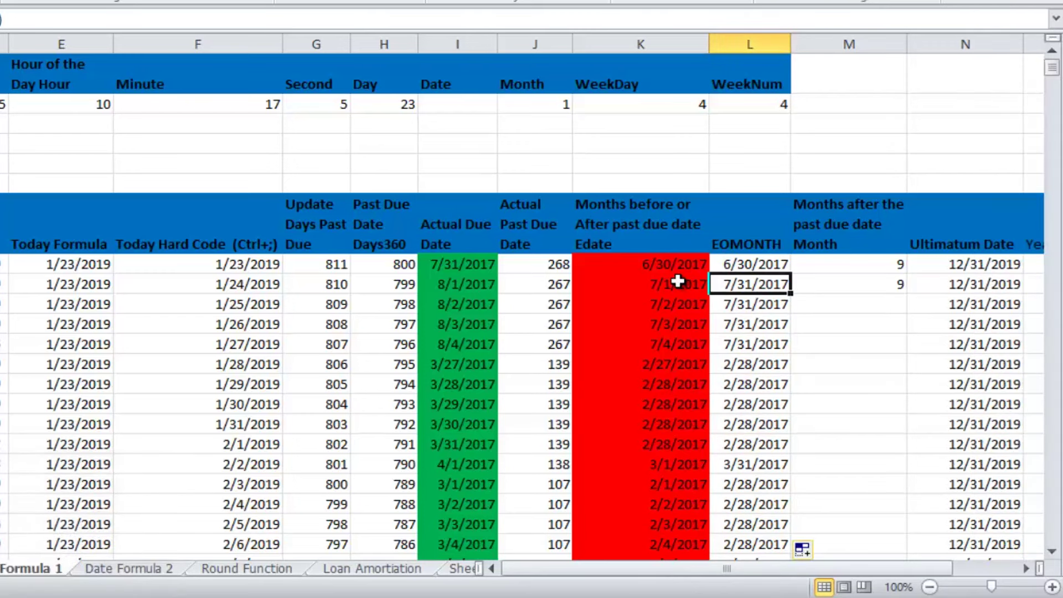
click(678, 281)
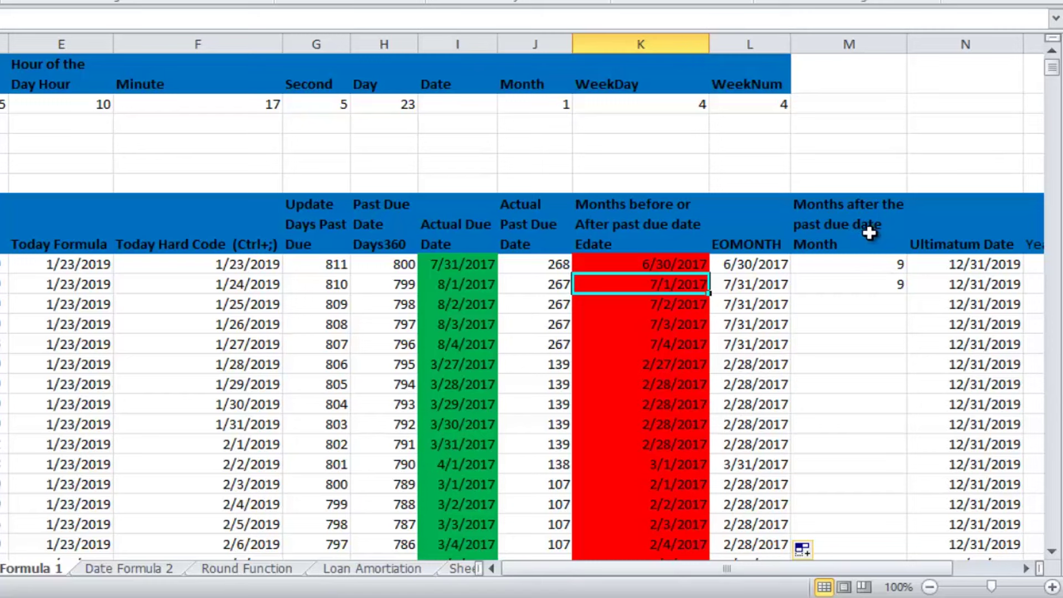
click(862, 266)
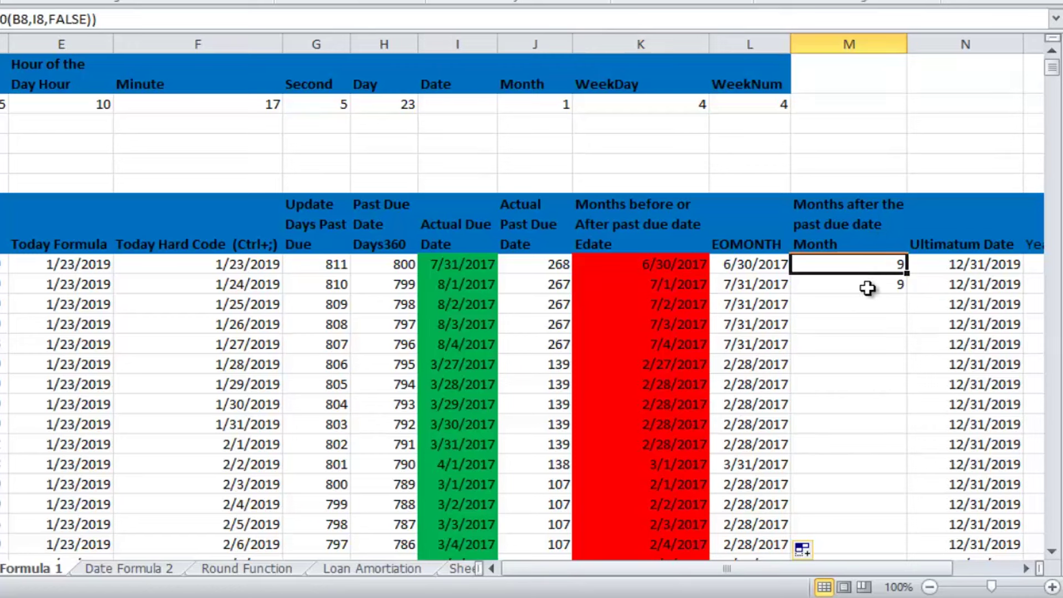
Clear the existing month formulas from M8 and M9.
click(867, 287)
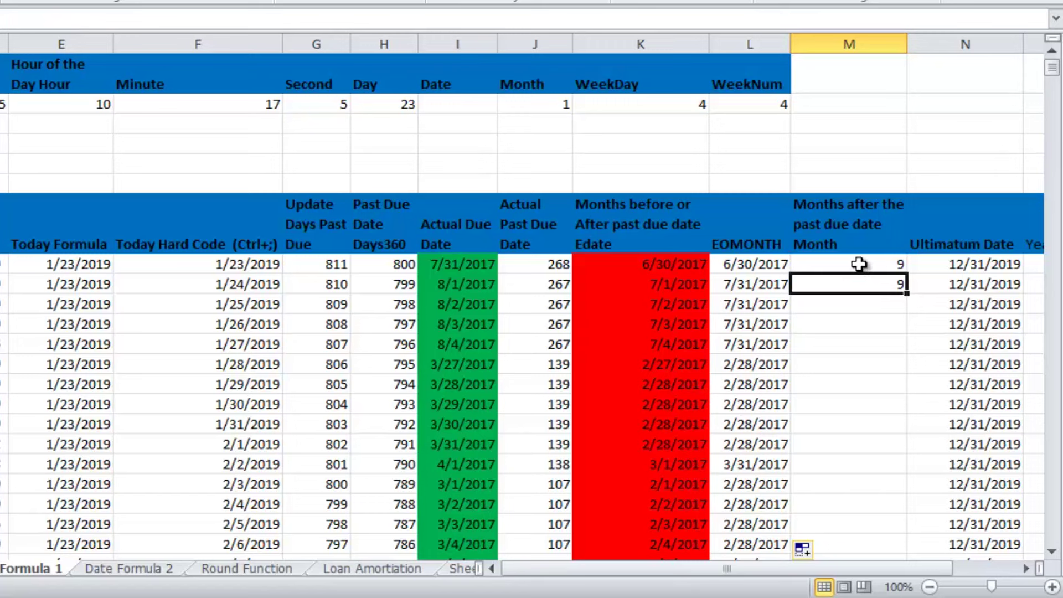
click(859, 265)
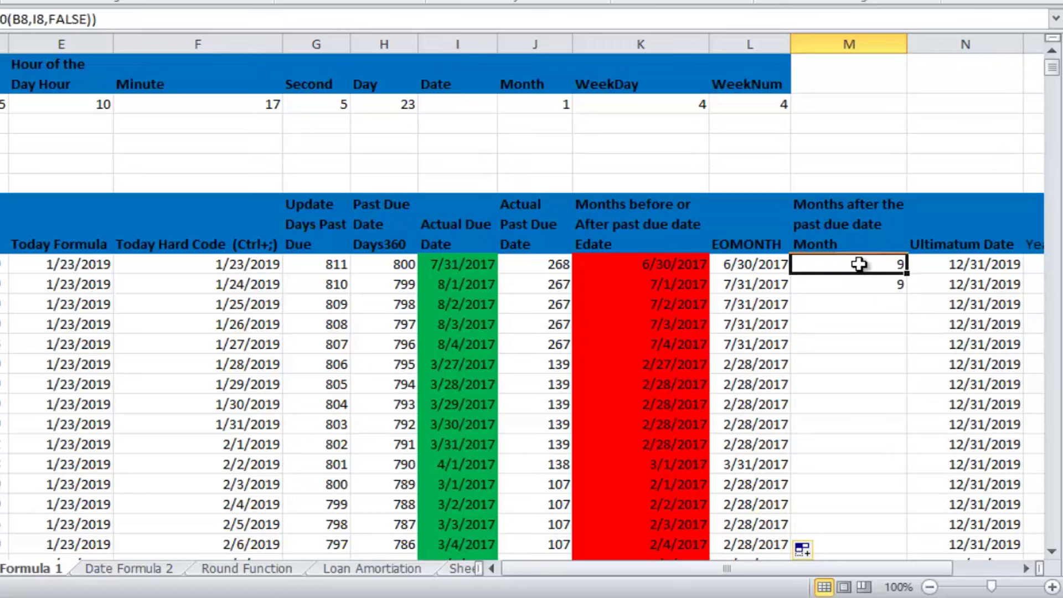
shift+click(860, 283)
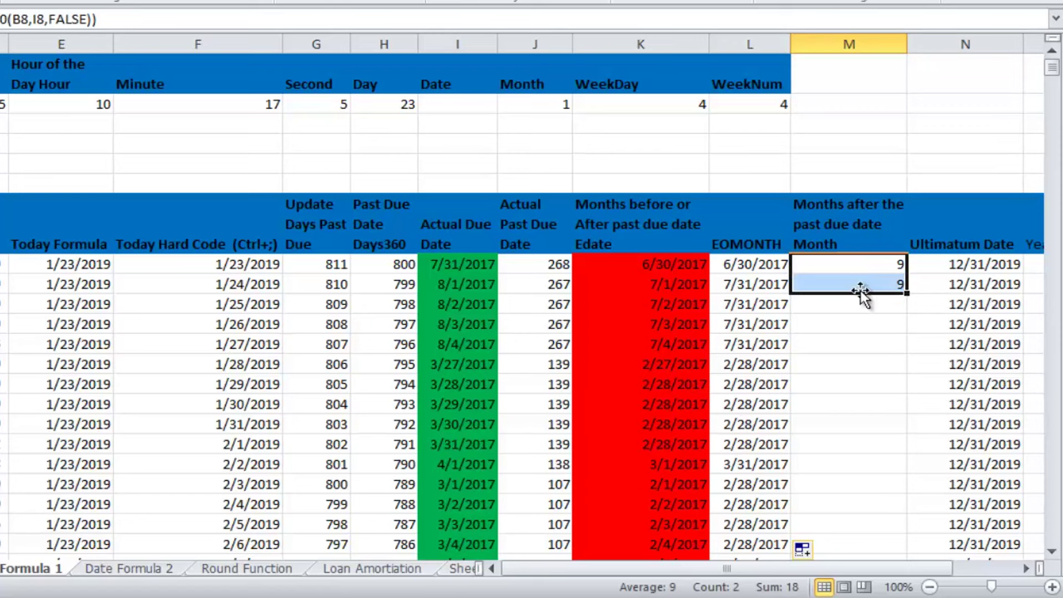
key(Delete)
click(831, 263)
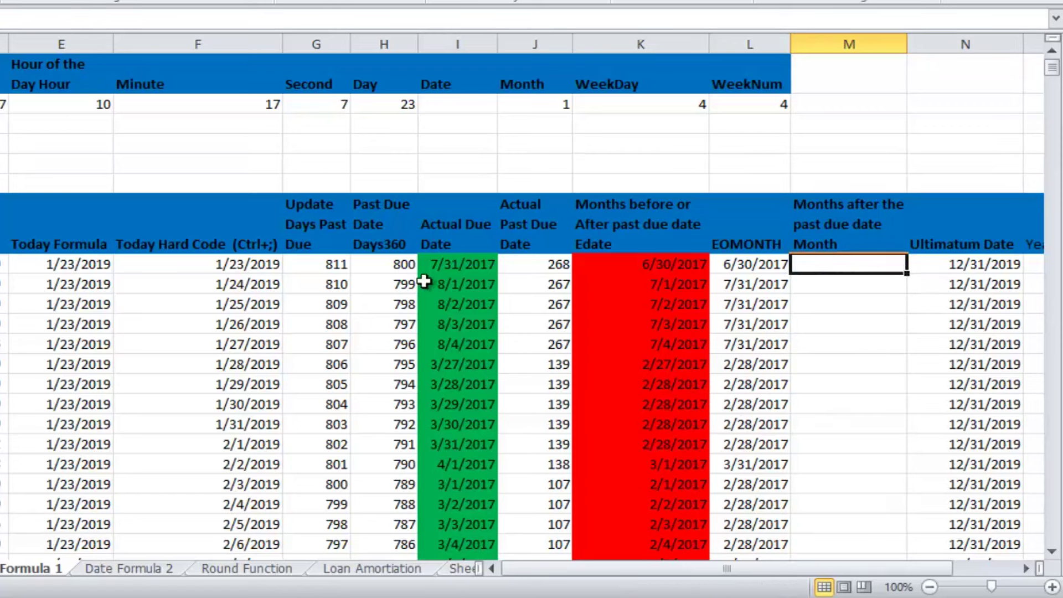
Enter =I8-B8 in M8 to subtract the purchase date from the actual due date.
click(2, 504)
click(842, 264)
click(138, 265)
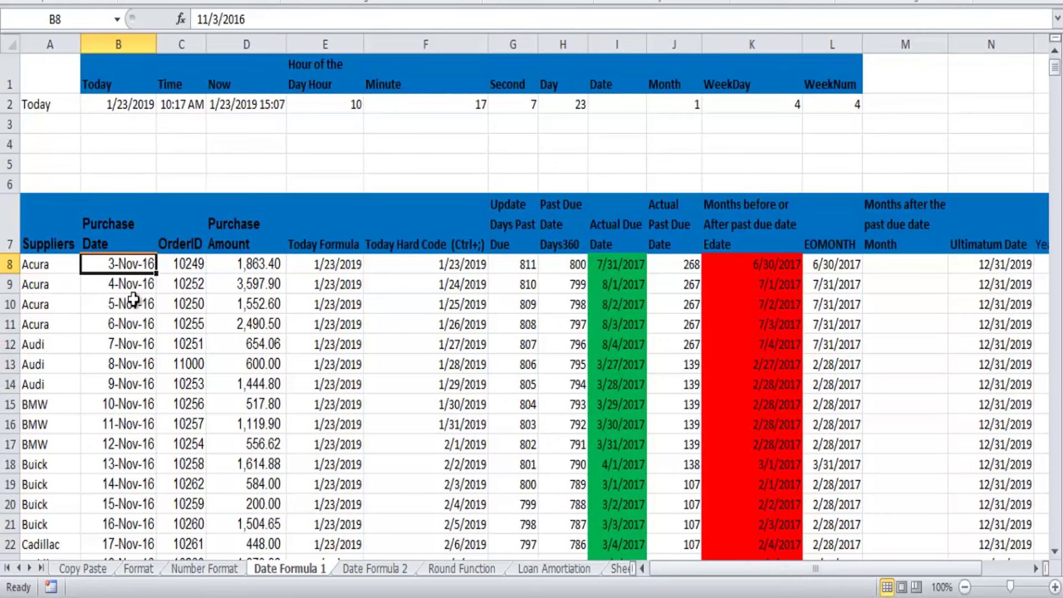
click(621, 266)
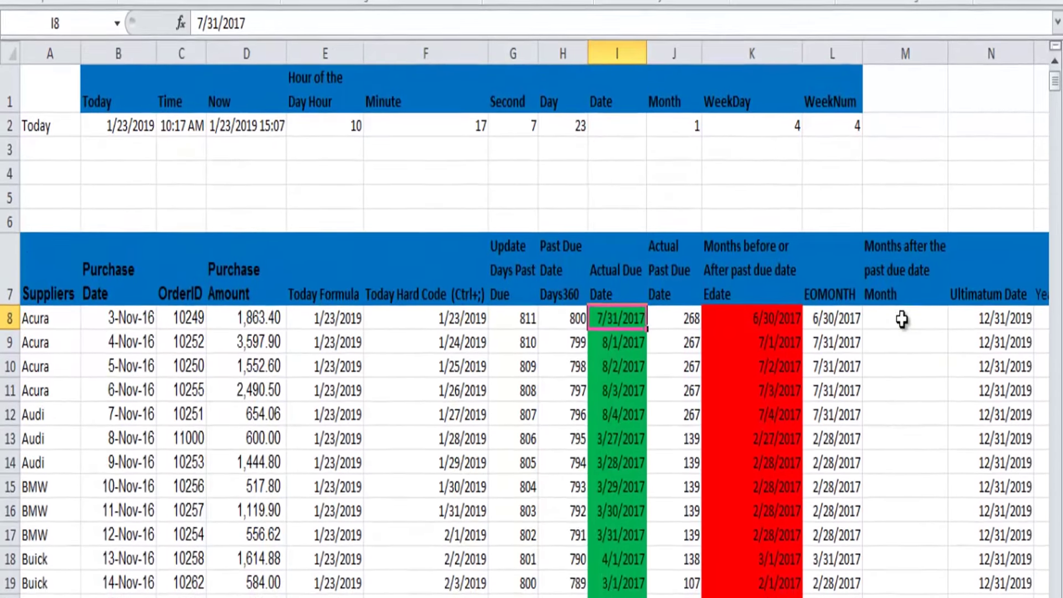
click(895, 264)
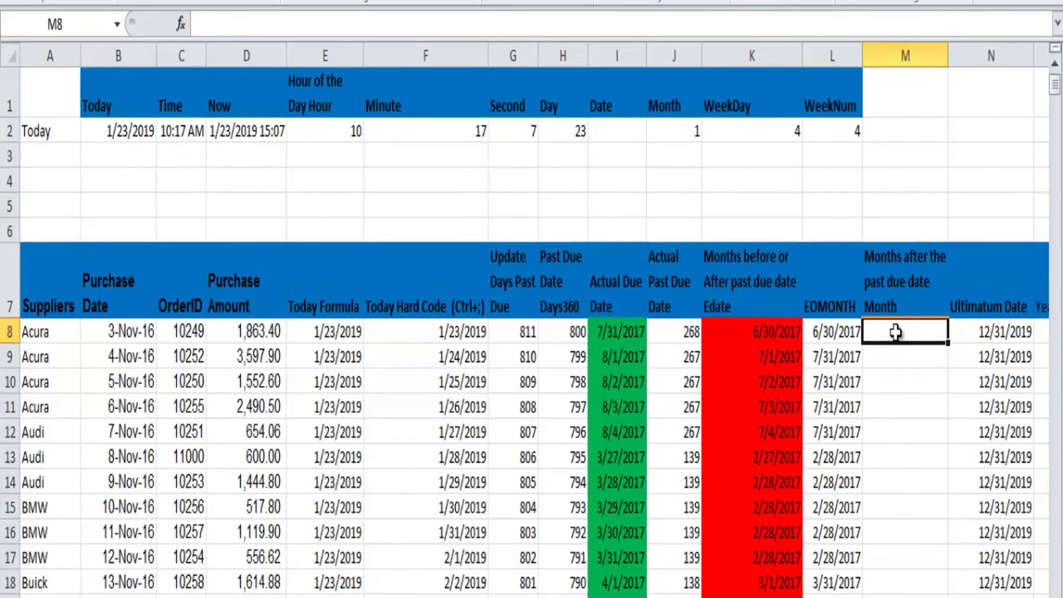
text(=)
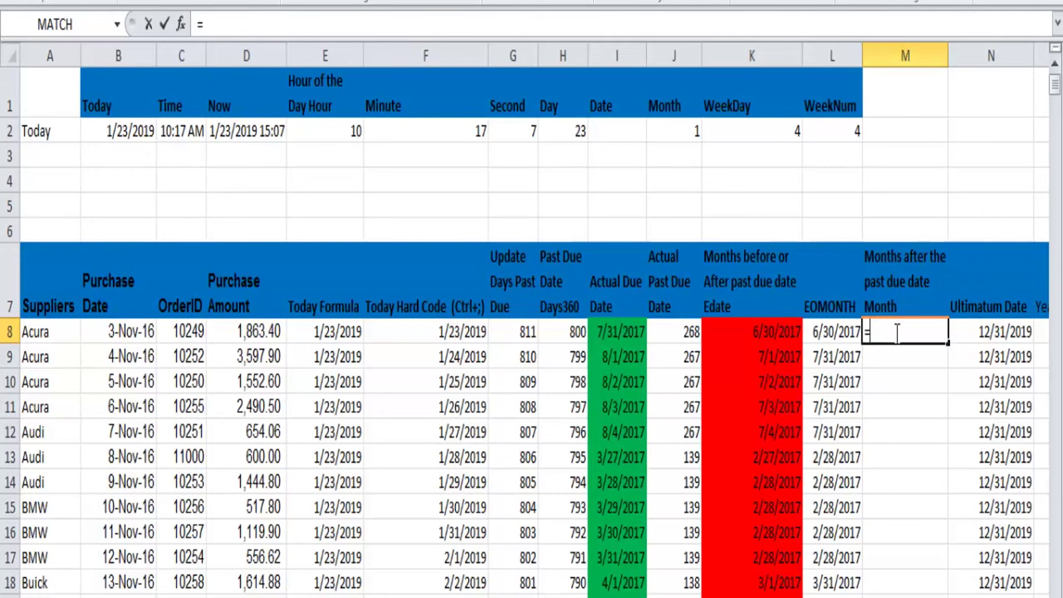
click(620, 331)
key(Left)
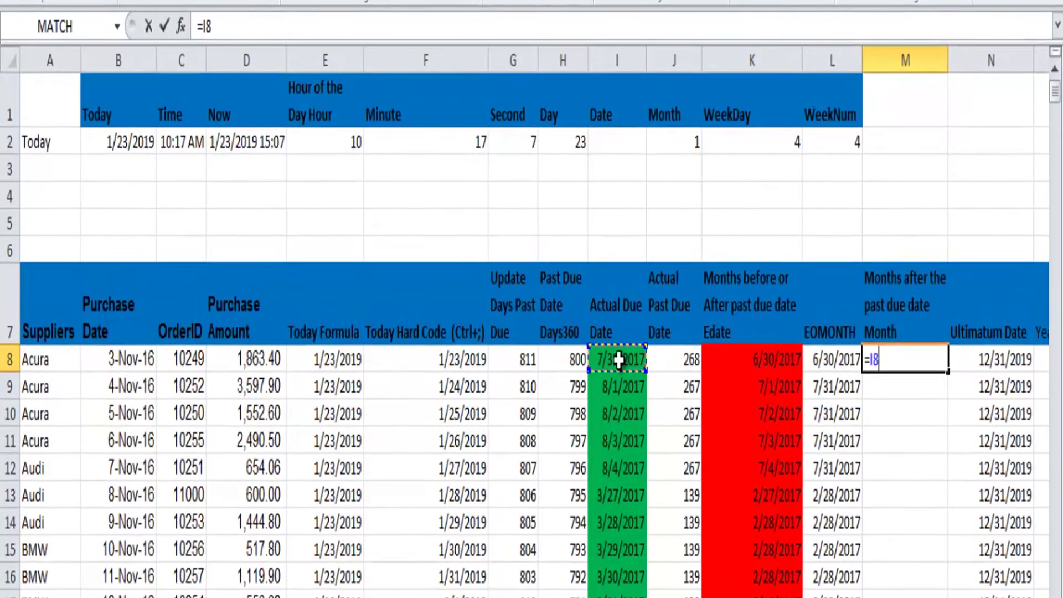
key(Left)
key(Left)
key(Left)
key(Left)
key(Left)
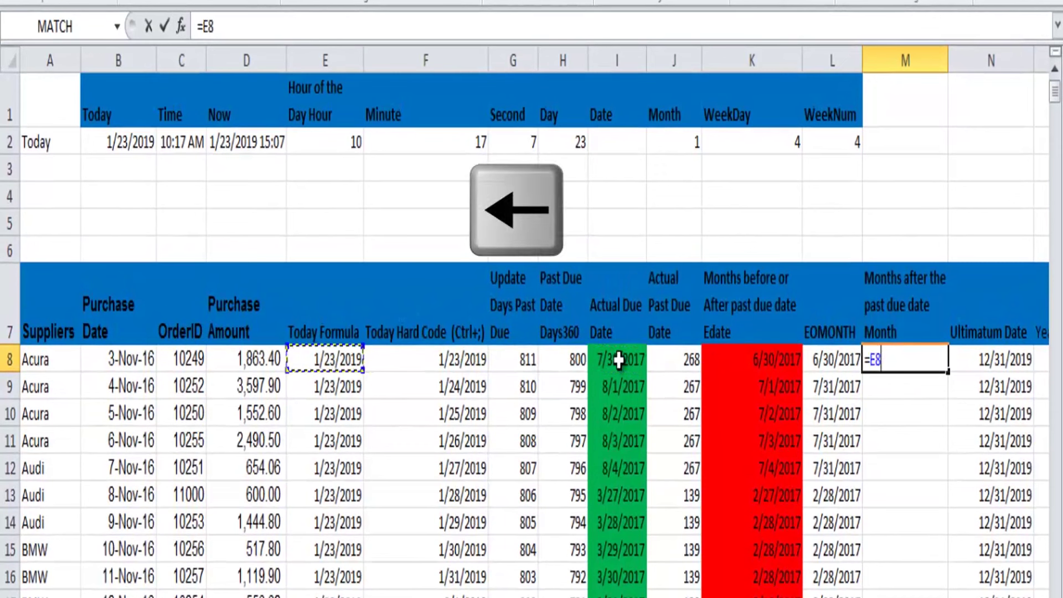
key(Left)
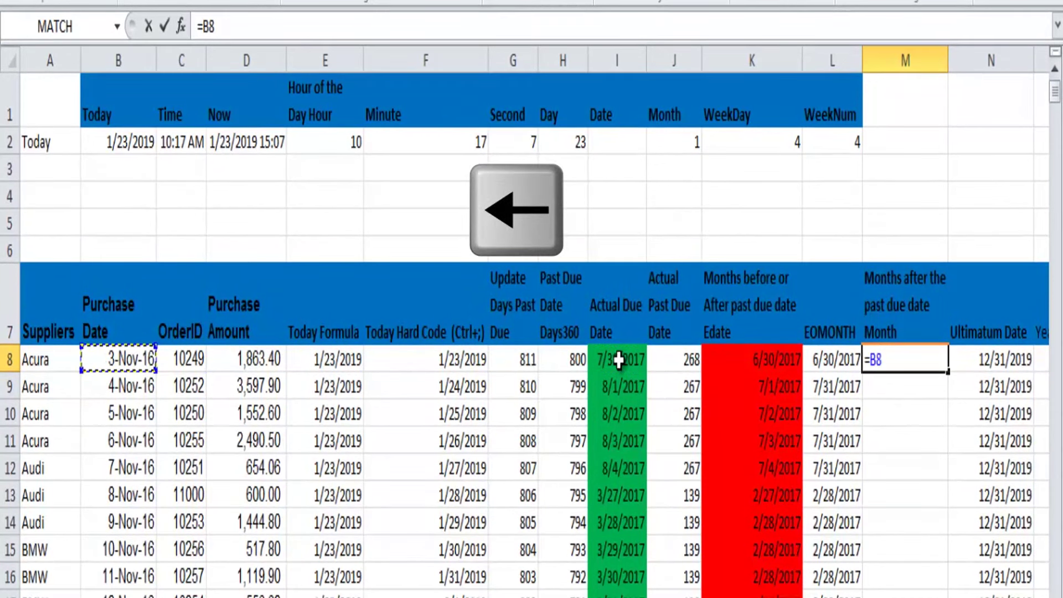
key(Right)
key(Right)
key(Right)
key(Right)
key(Right)
key(Right)
key(Right)
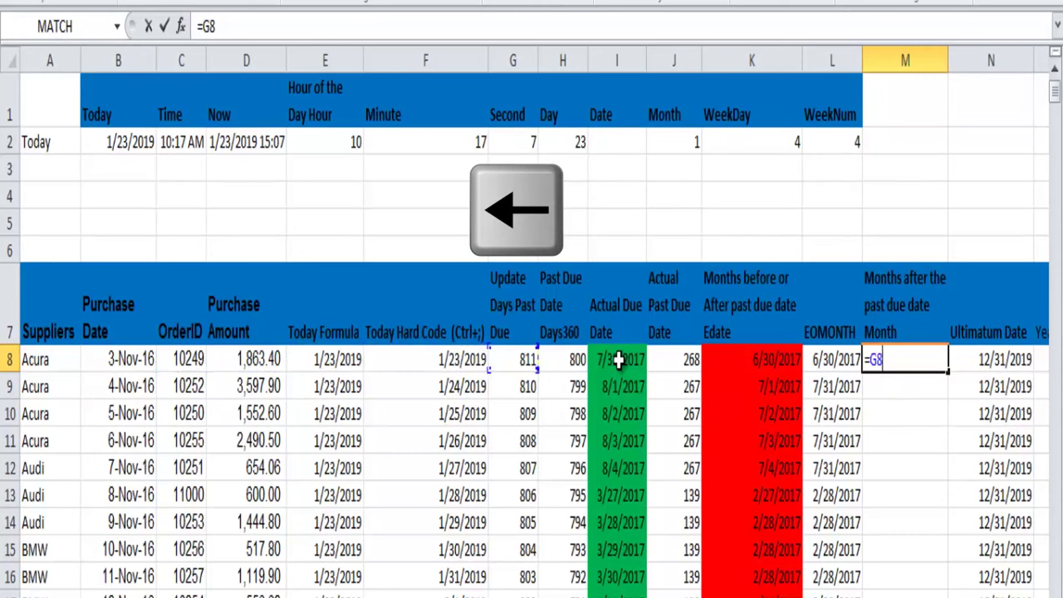
text(-)
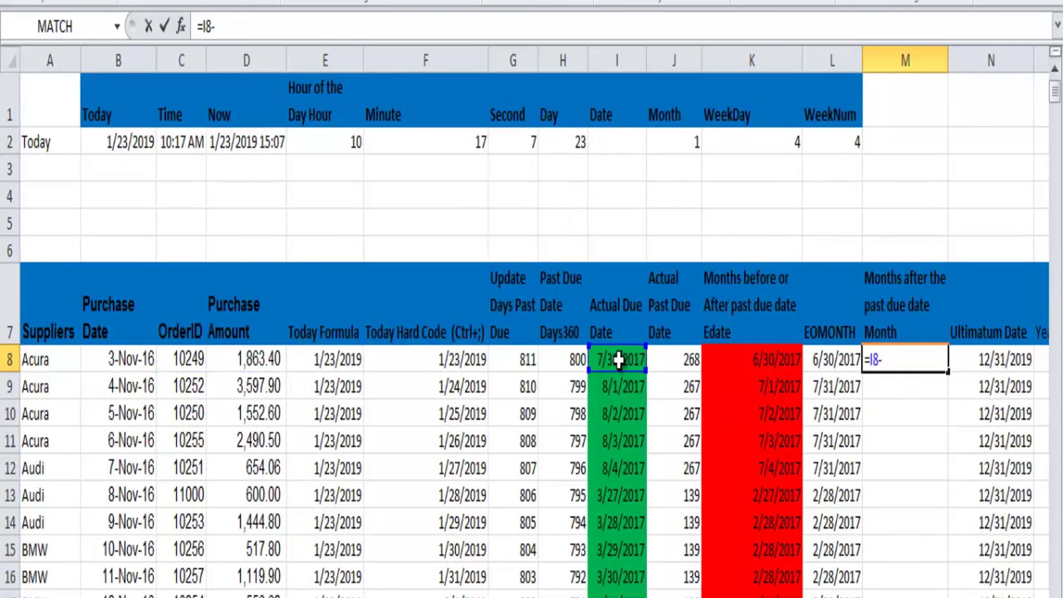
key(Left)
key(Left)
key(Left)
key(Left)
key(Left)
key(Left)
key(Left)
key(Left)
key(Left)
key(Left)
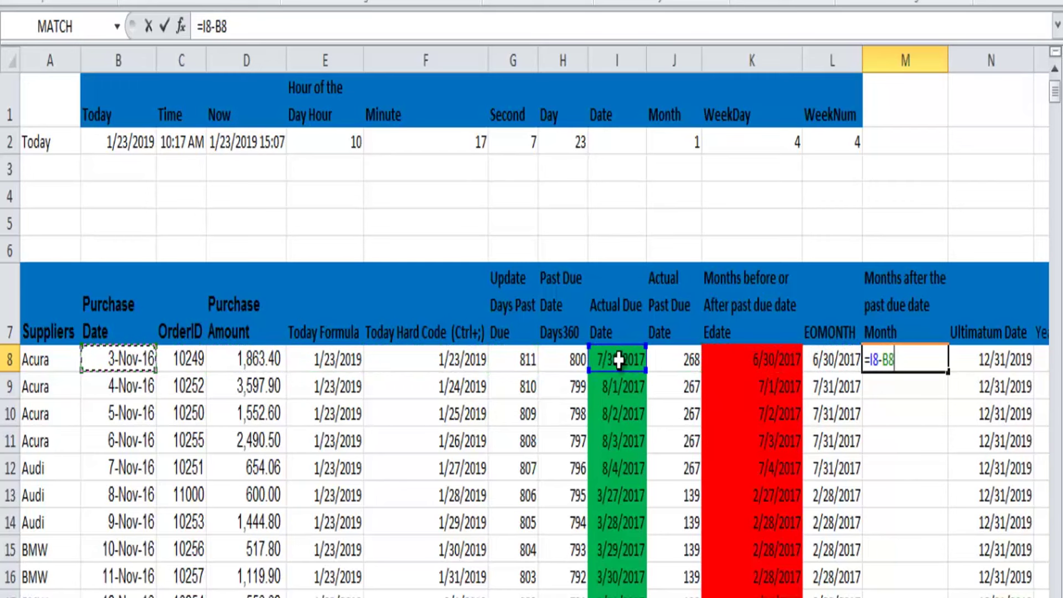
key(Return)
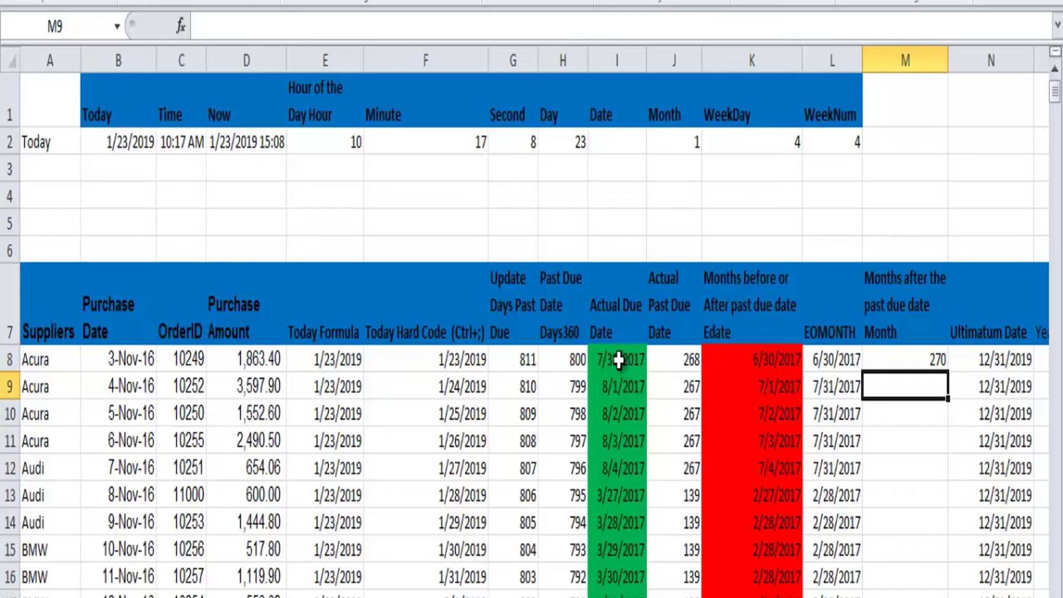
key(ctrl+Page_Down)
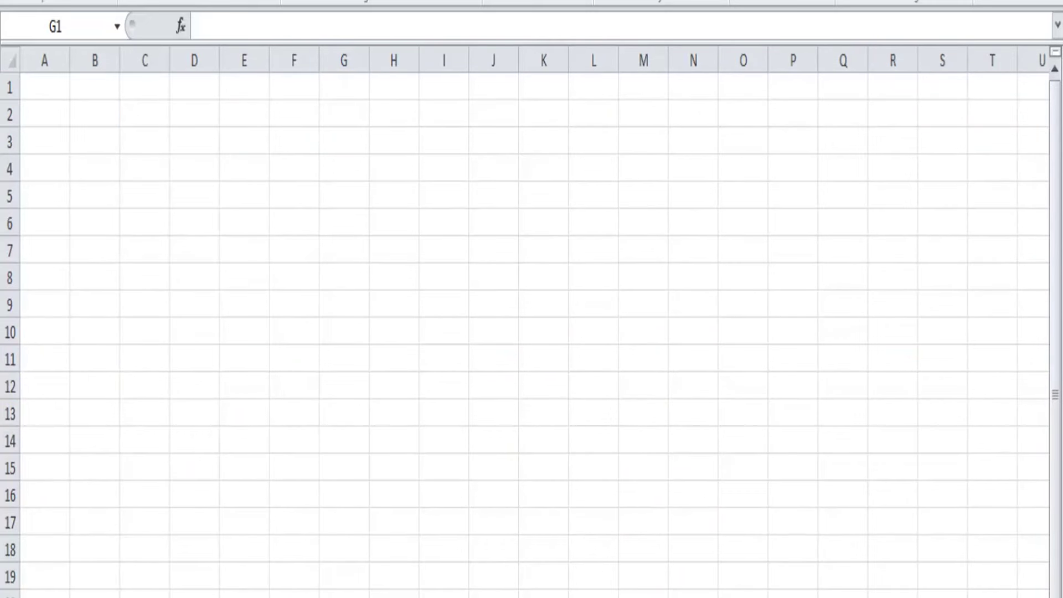
key(ctrl+Page_Up)
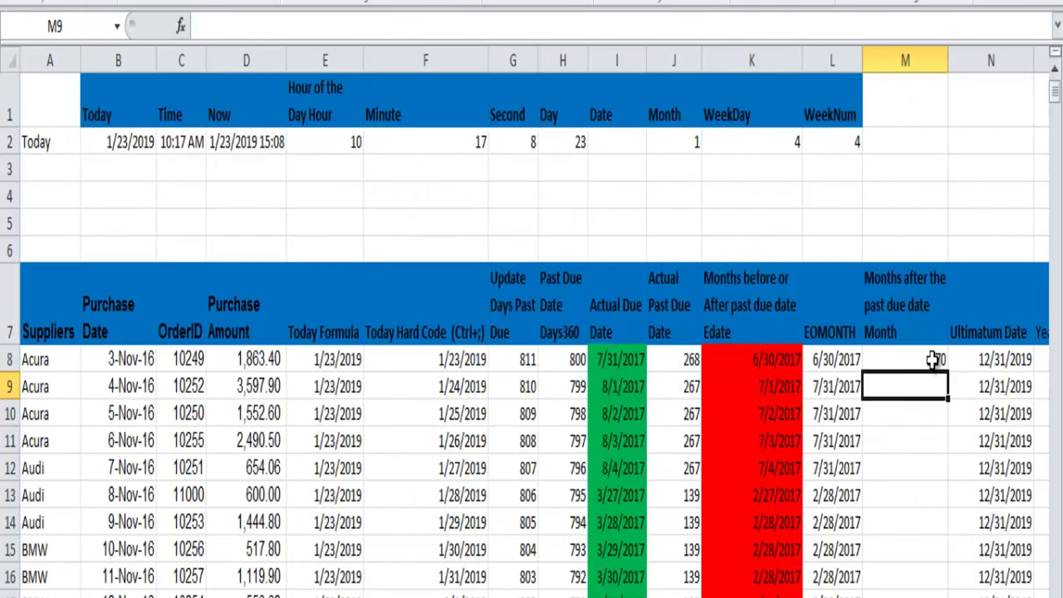
Replace the formula in M8 with =MONTH(J8), applying the MONTH function to the actual past due days.
click(934, 360)
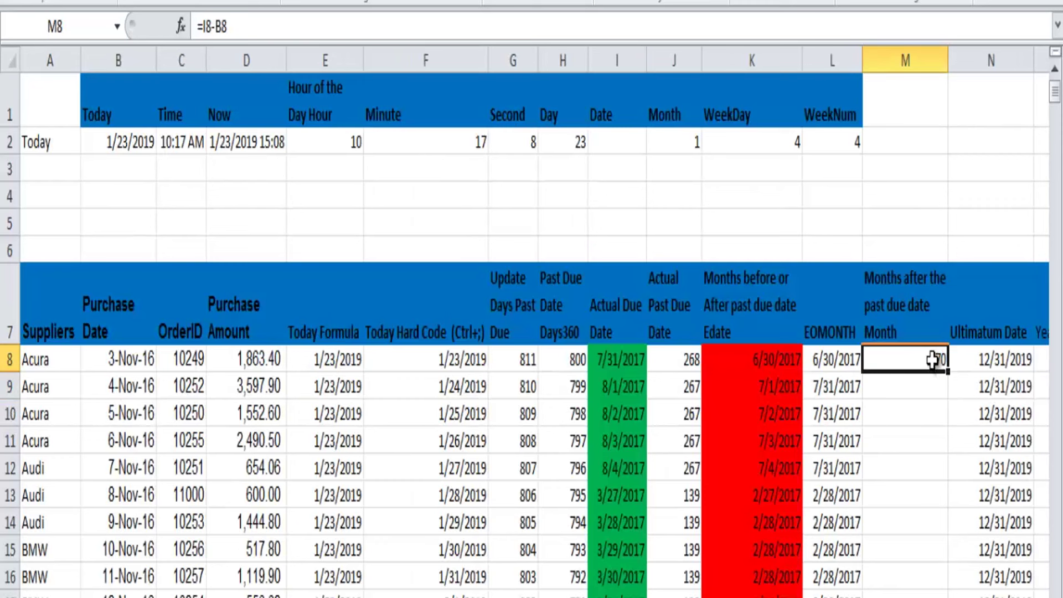
double_click(933, 361)
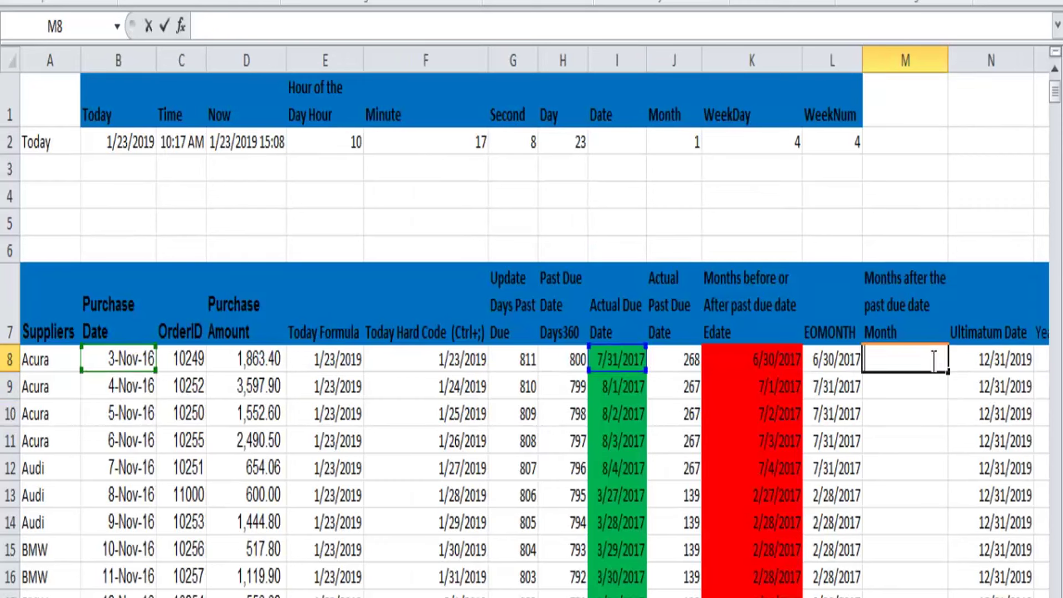
text(=)
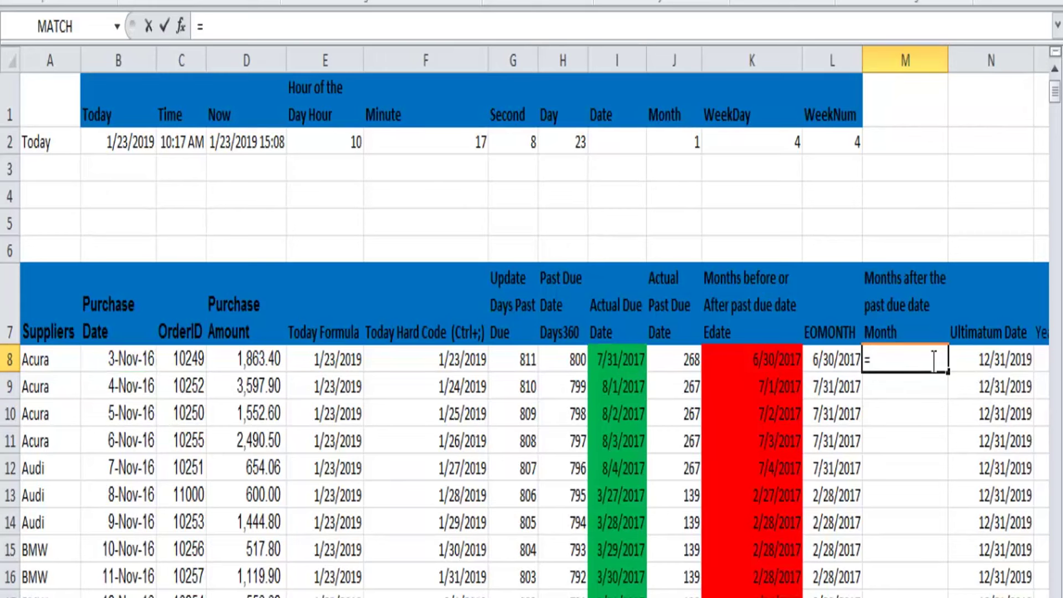
text(M----------------------------------------)
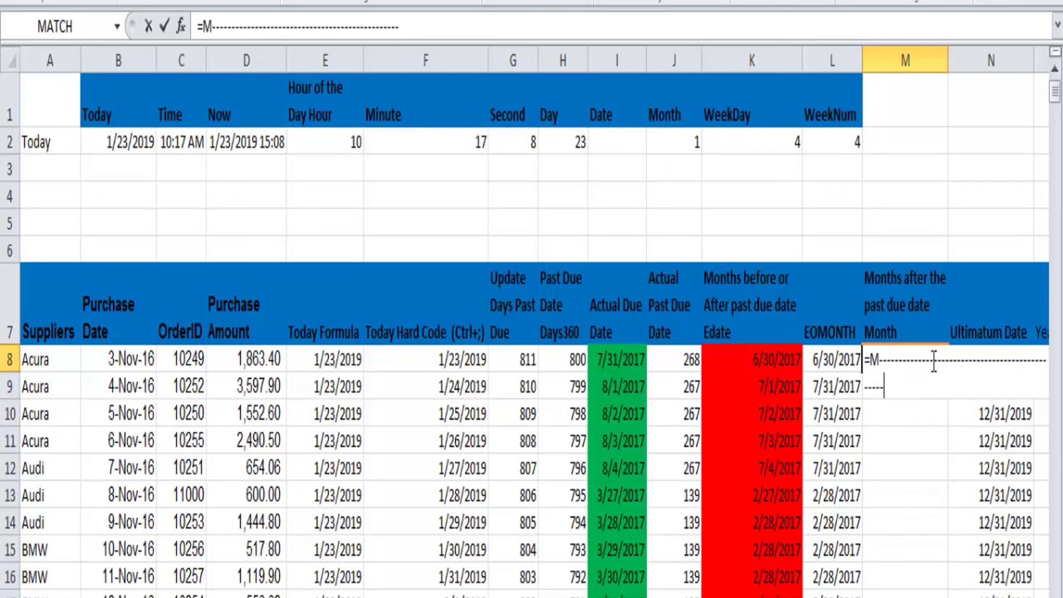
key(BackSpace)
key(BackSpace)
key(BackSpace)
key(BackSpace)
key(BackSpace)
key(BackSpace)
key(BackSpace)
key(BackSpace)
key(BackSpace)
key(BackSpace)
key(BackSpace)
key(BackSpace)
key(BackSpace)
key(BackSpace)
key(BackSpace)
key(BackSpace)
key(BackSpace)
key(BackSpace)
key(BackSpace)
key(BackSpace)
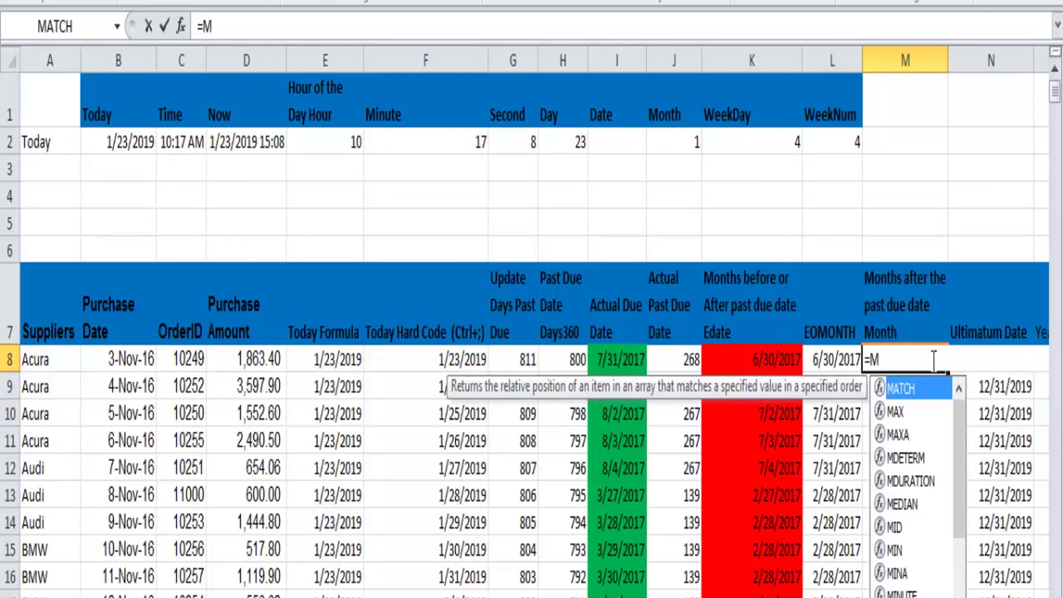
text(ON)
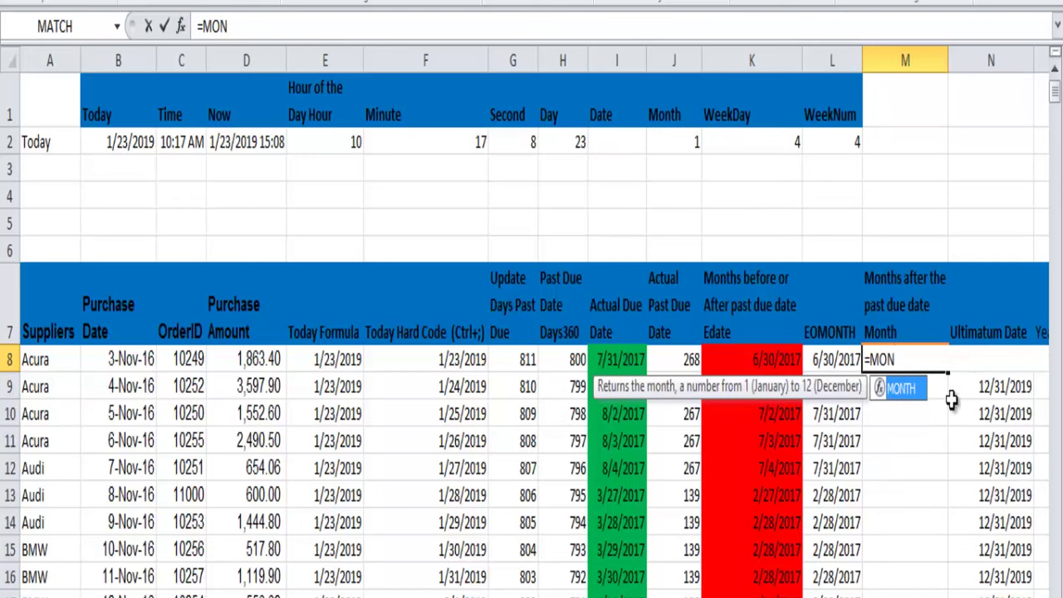
double_click(892, 392)
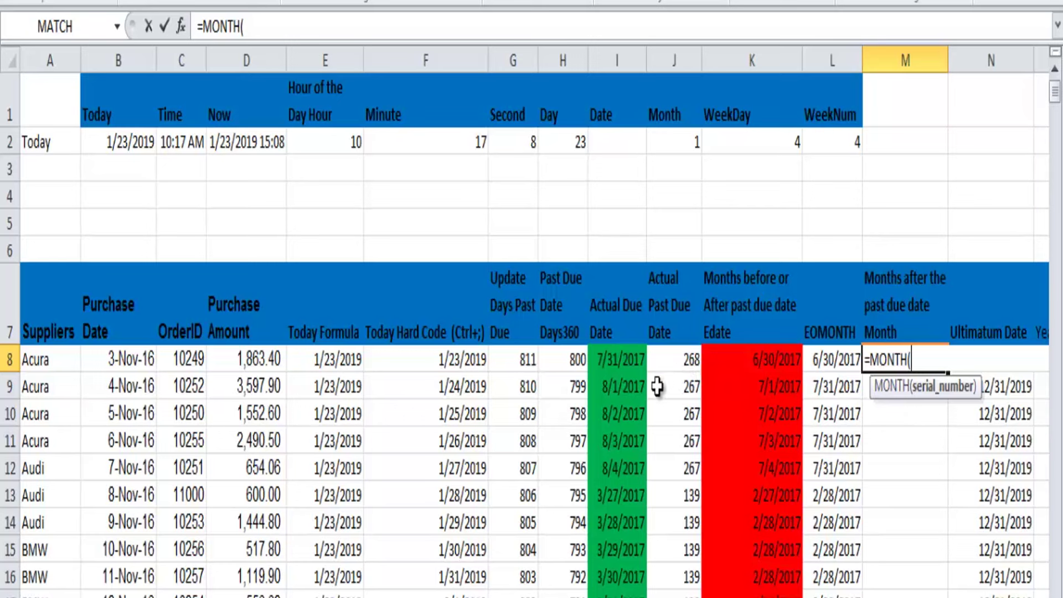
click(683, 364)
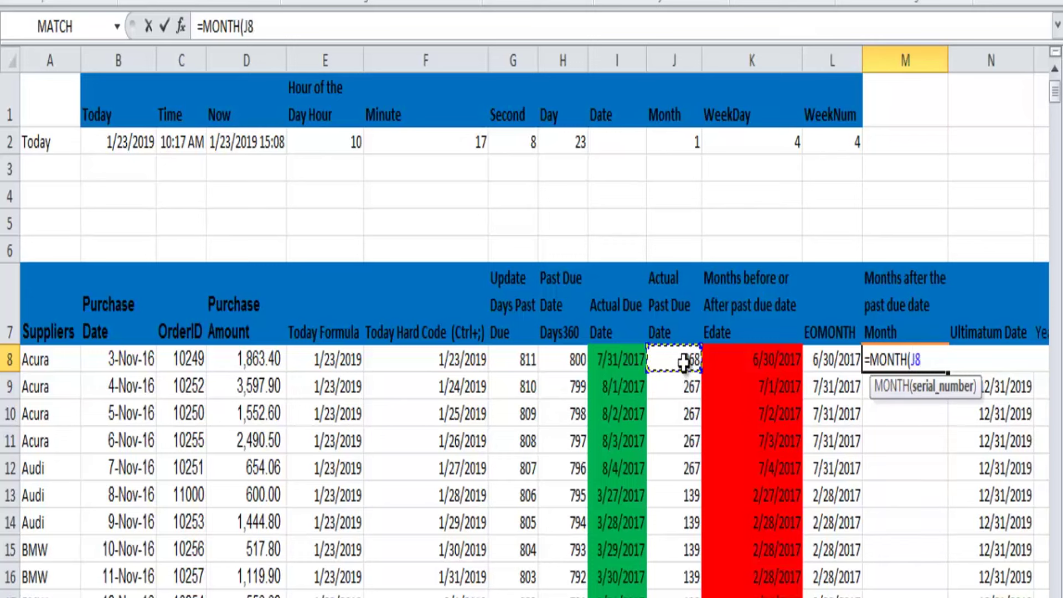
text())
key(Return)
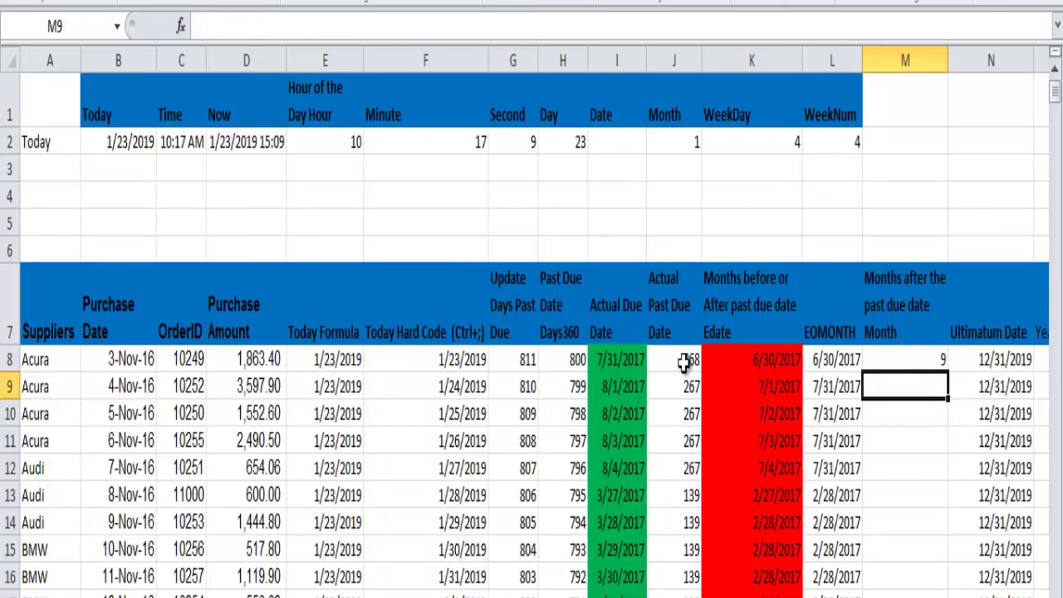
Examine the DAYS360 formula and its arguments in J8 and the MONTH formula in M8.
key(ctrl+Page_Down)
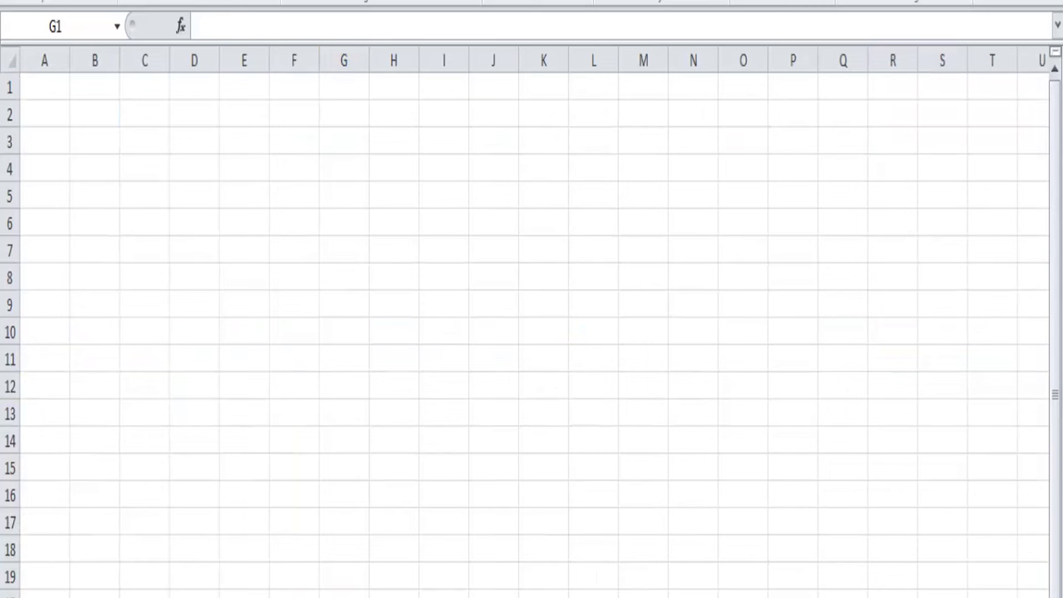
key(ctrl+Page_Up)
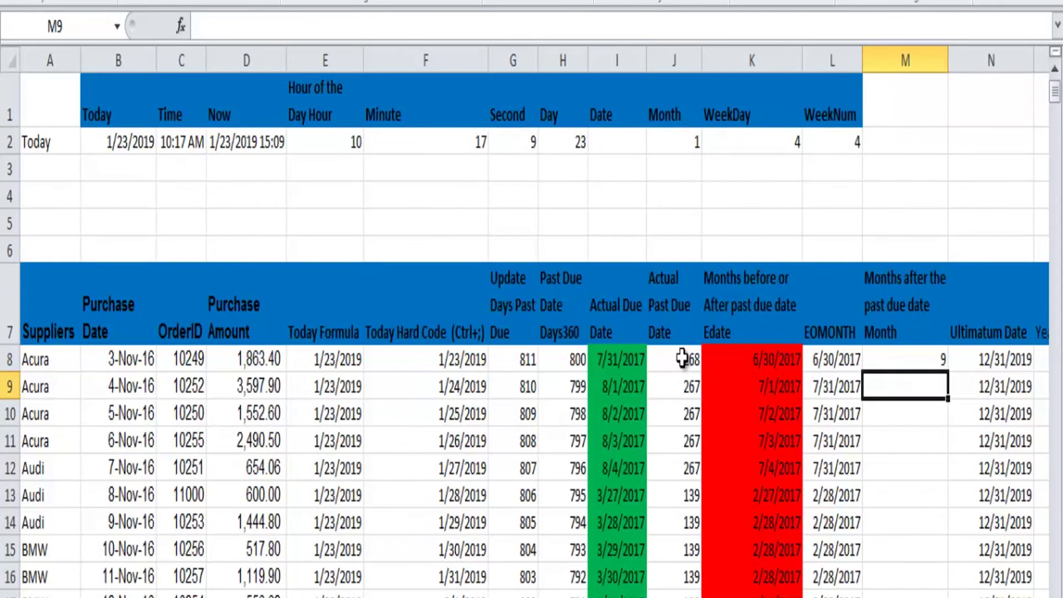
click(682, 358)
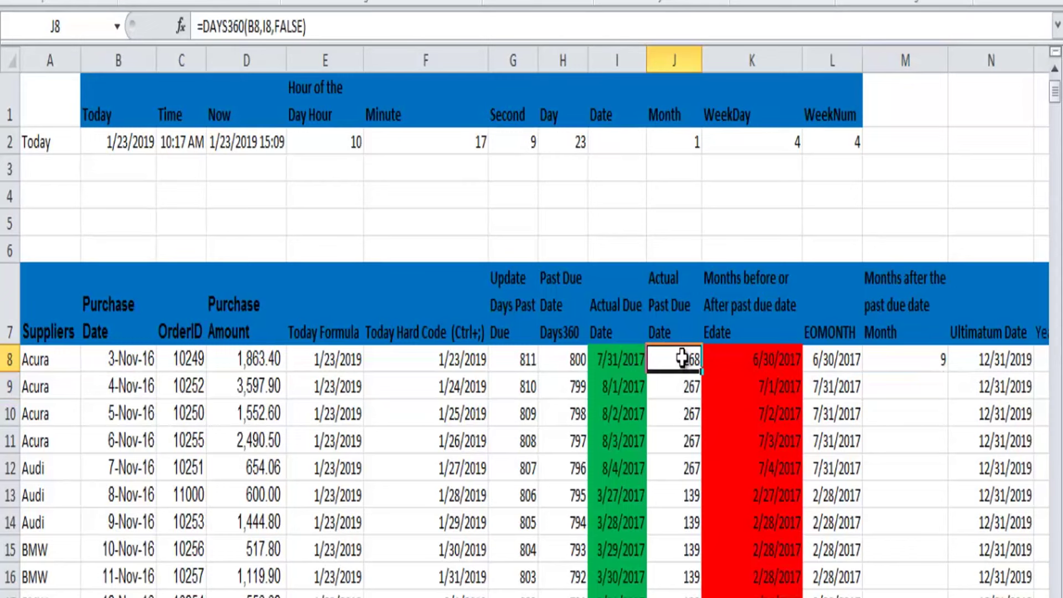
click(919, 361)
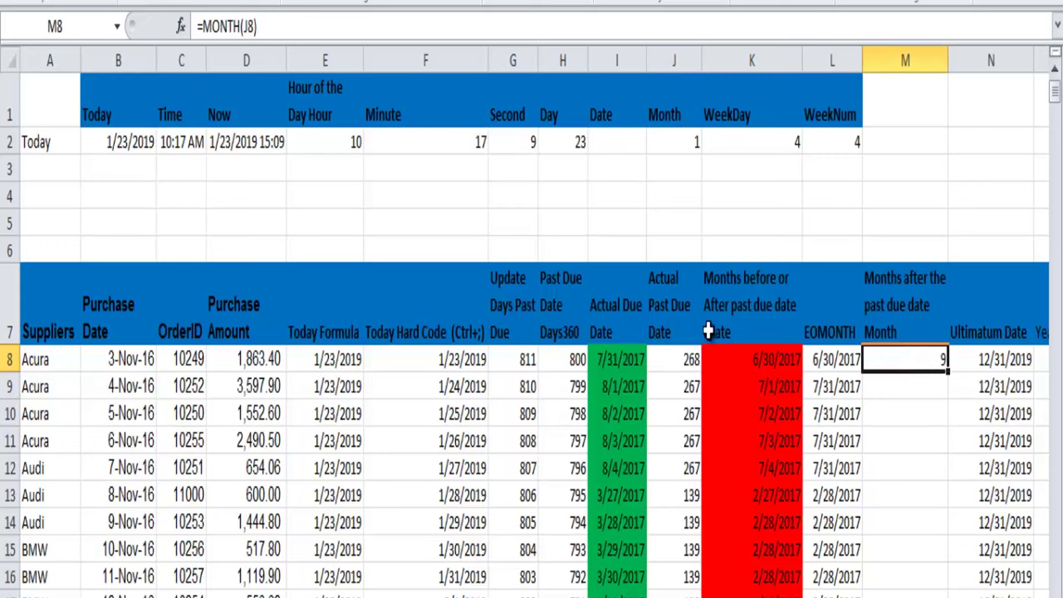
click(679, 358)
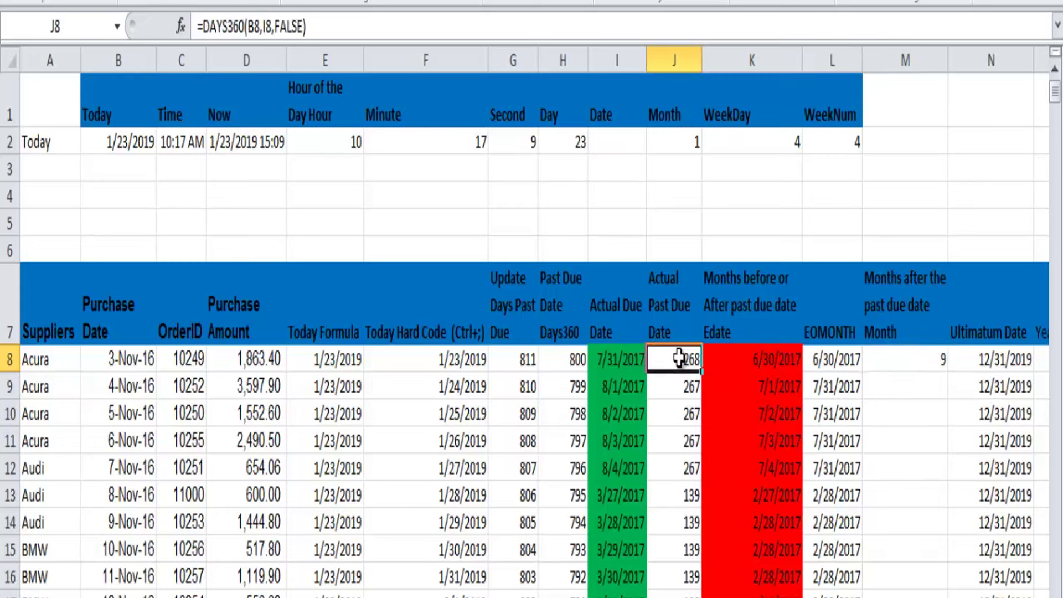
double_click(679, 358)
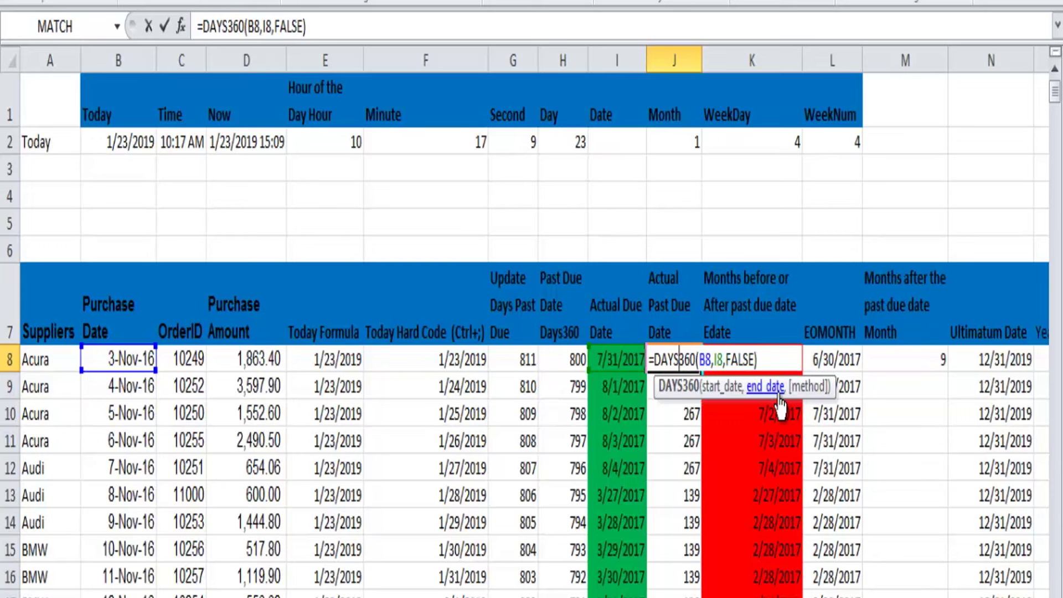
key(Return)
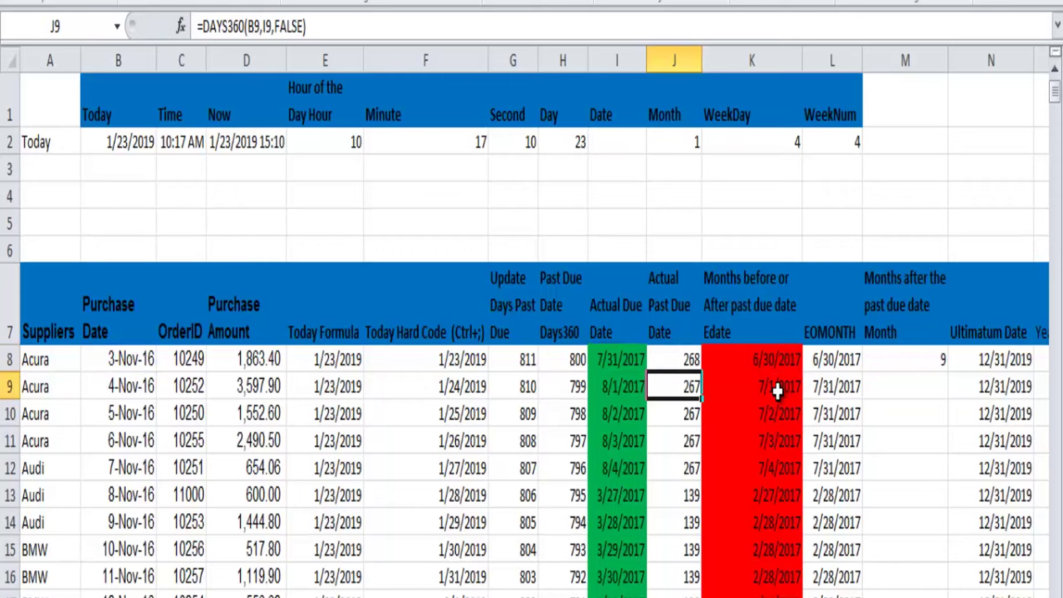
key(ctrl+Page_Down)
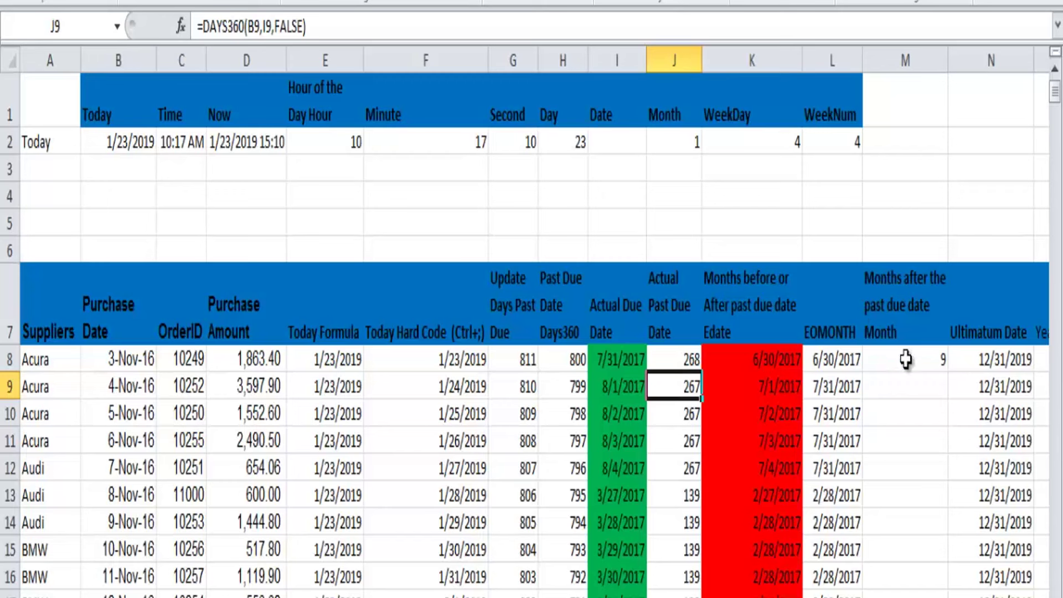
click(905, 359)
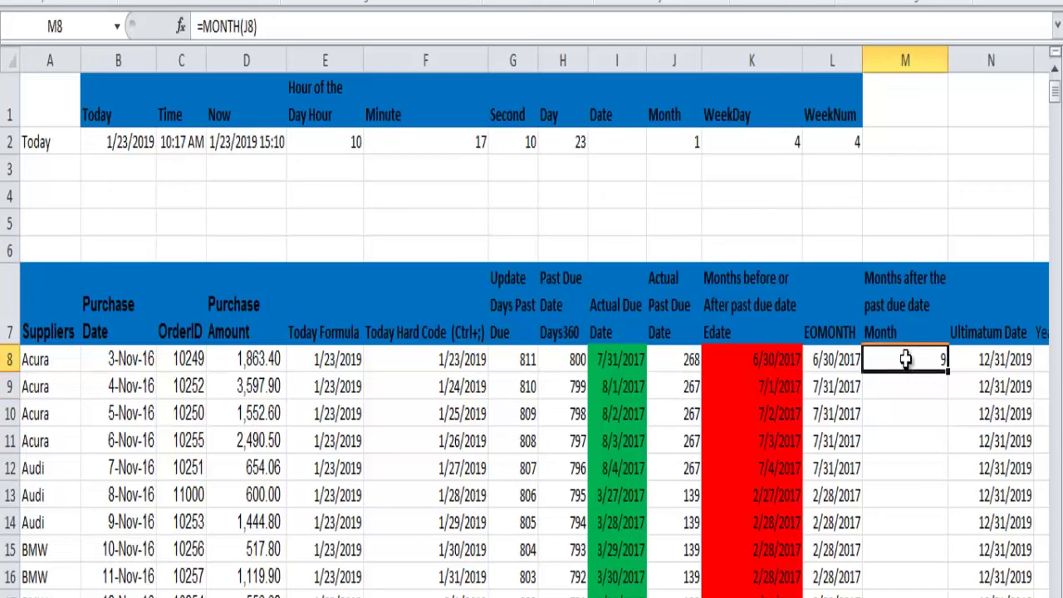
Enter =MONTH(DAYS360(B9,I9,FALSE)) in M9, nesting DAYS360 of the purchase date and actual due date with the U.S. method.
click(883, 388)
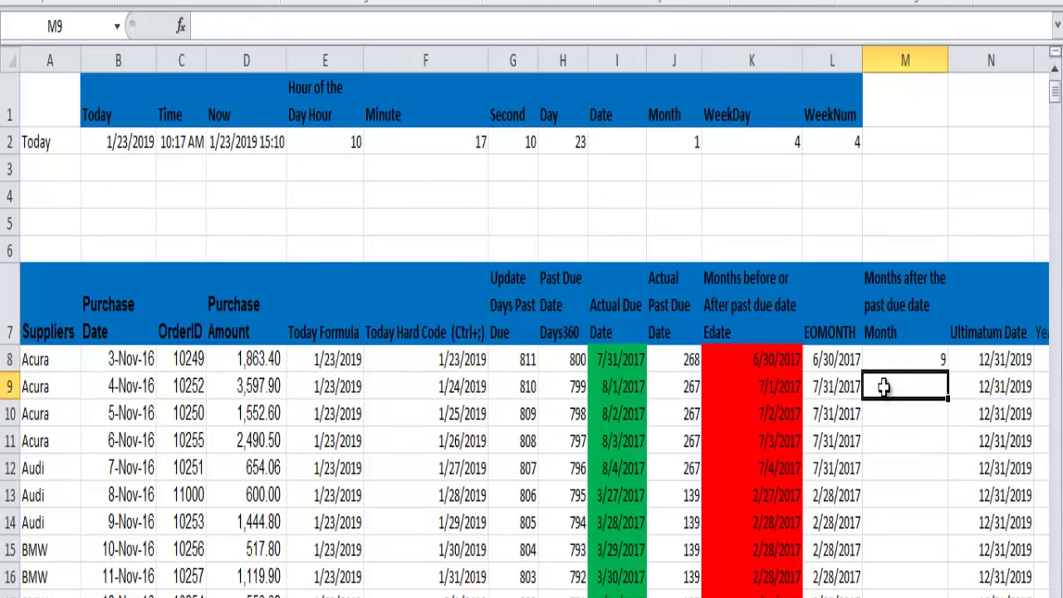
text(=)
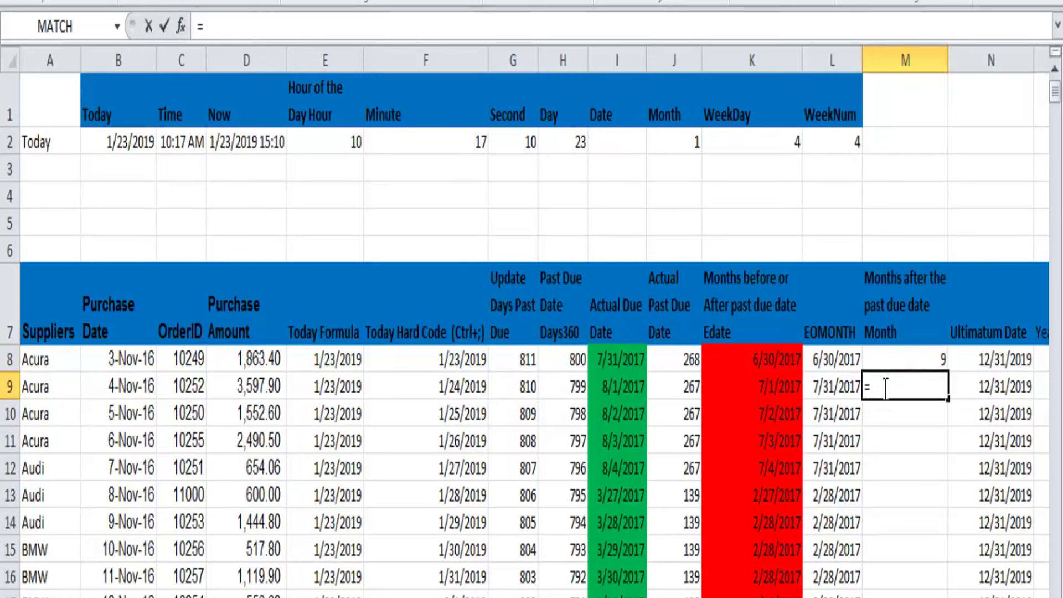
text(M------------------------------------)
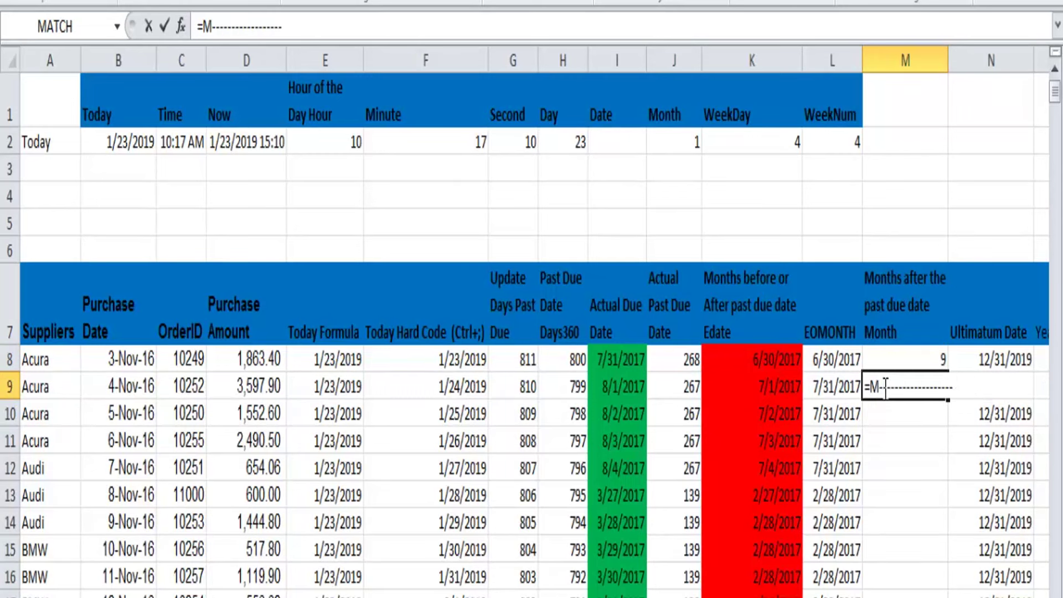
text(------------------)
key(BackSpace)
key(BackSpace)
key(BackSpace)
key(BackSpace)
key(BackSpace)
key(BackSpace)
key(BackSpace)
key(BackSpace)
key(BackSpace)
key(BackSpace)
key(BackSpace)
key(BackSpace)
key(BackSpace)
key(BackSpace)
key(BackSpace)
key(BackSpace)
key(BackSpace)
key(BackSpace)
key(BackSpace)
key(BackSpace)
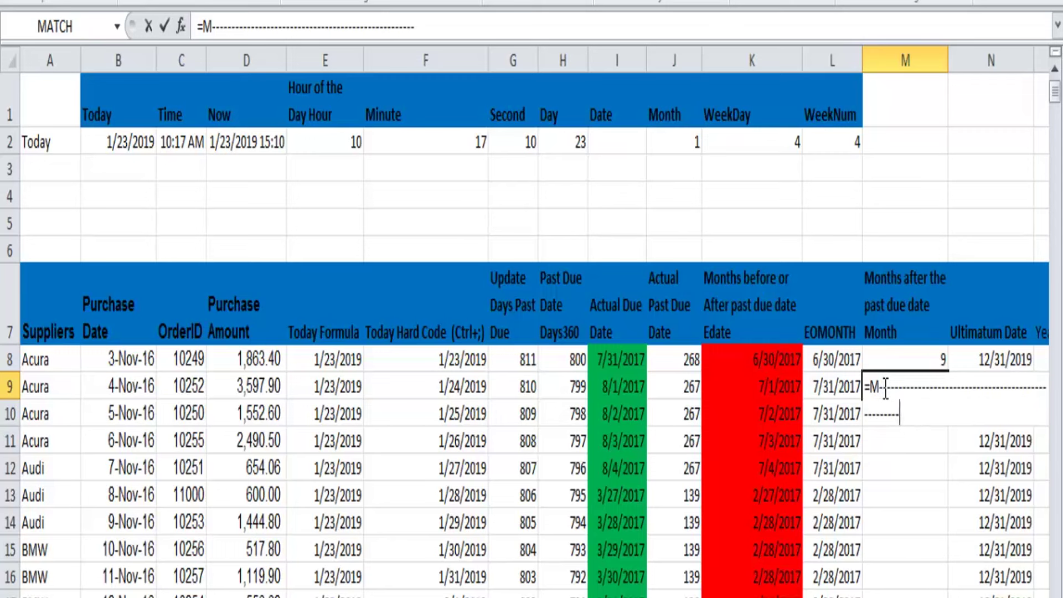
key(BackSpace)
key(BackSpace)
key(BackSpace)
key(BackSpace)
key(BackSpace)
key(BackSpace)
key(BackSpace)
key(BackSpace)
key(BackSpace)
key(BackSpace)
key(BackSpace)
key(BackSpace)
key(BackSpace)
key(BackSpace)
key(BackSpace)
key(BackSpace)
key(BackSpace)
key(BackSpace)
key(BackSpace)
key(BackSpace)
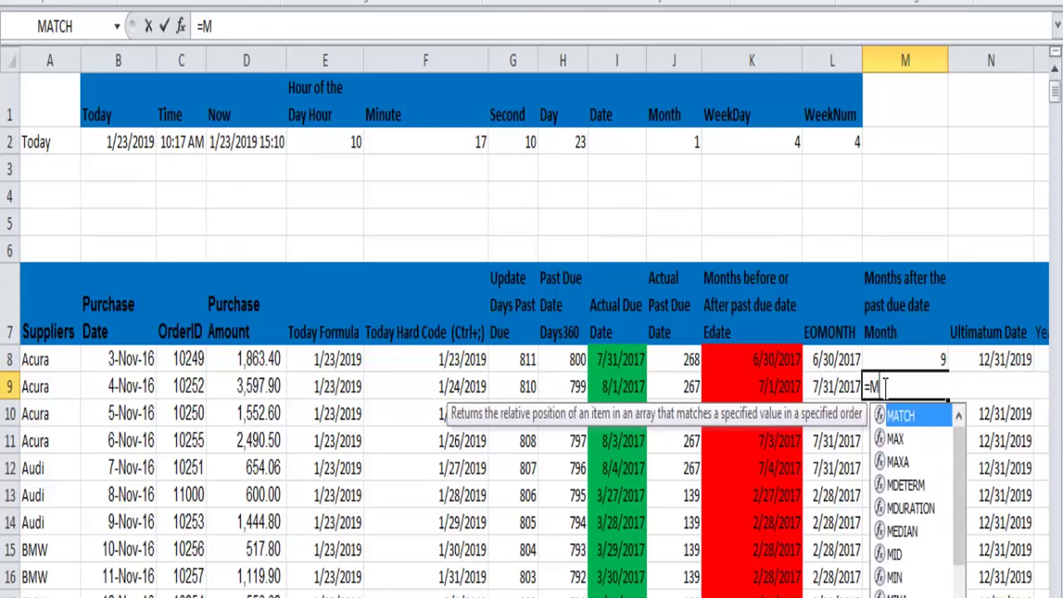
text(ONTH)
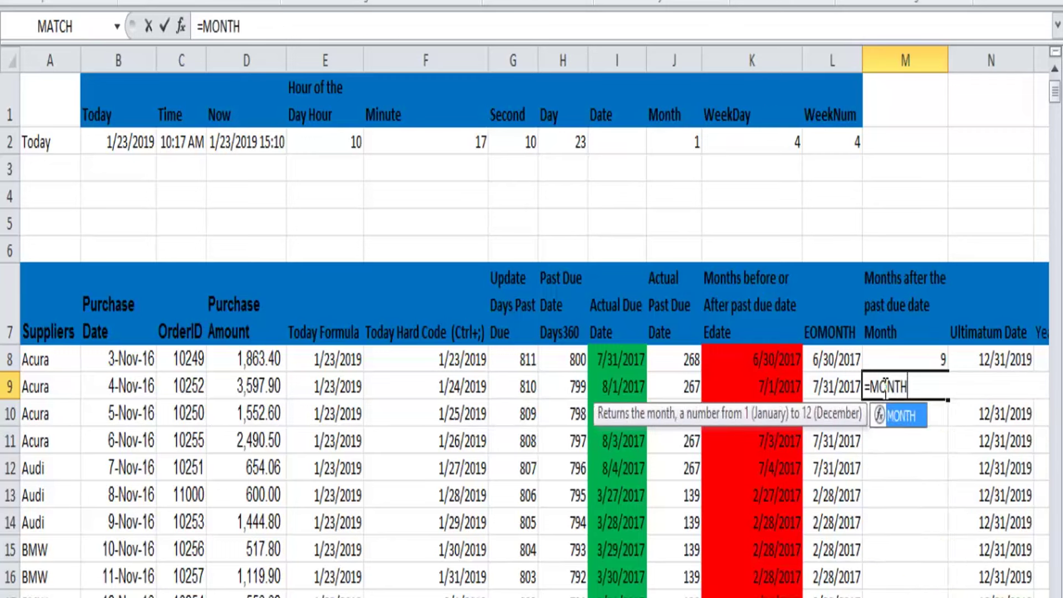
text(()
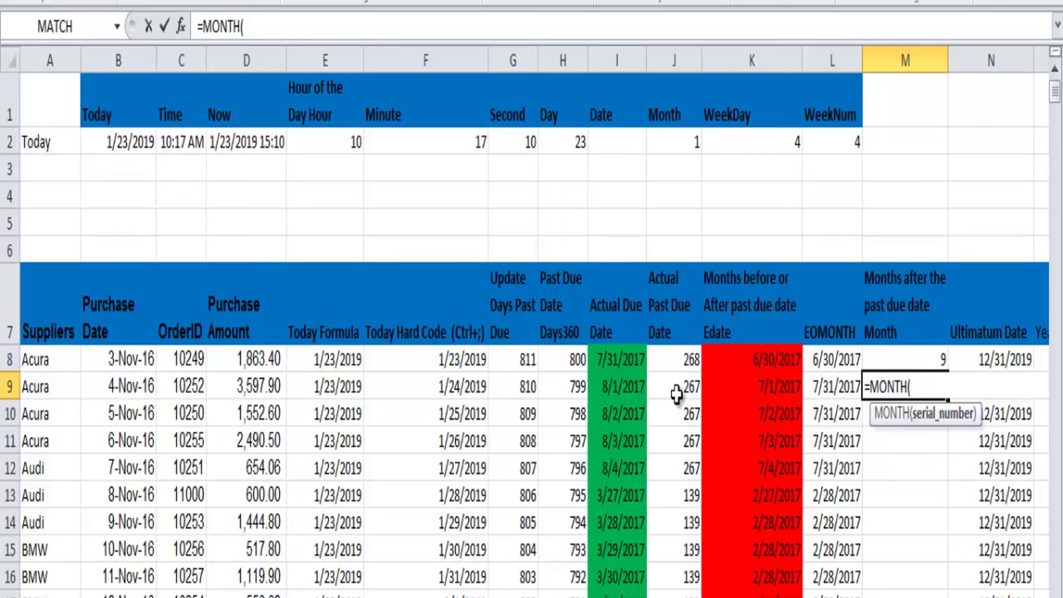
text(DAYS)
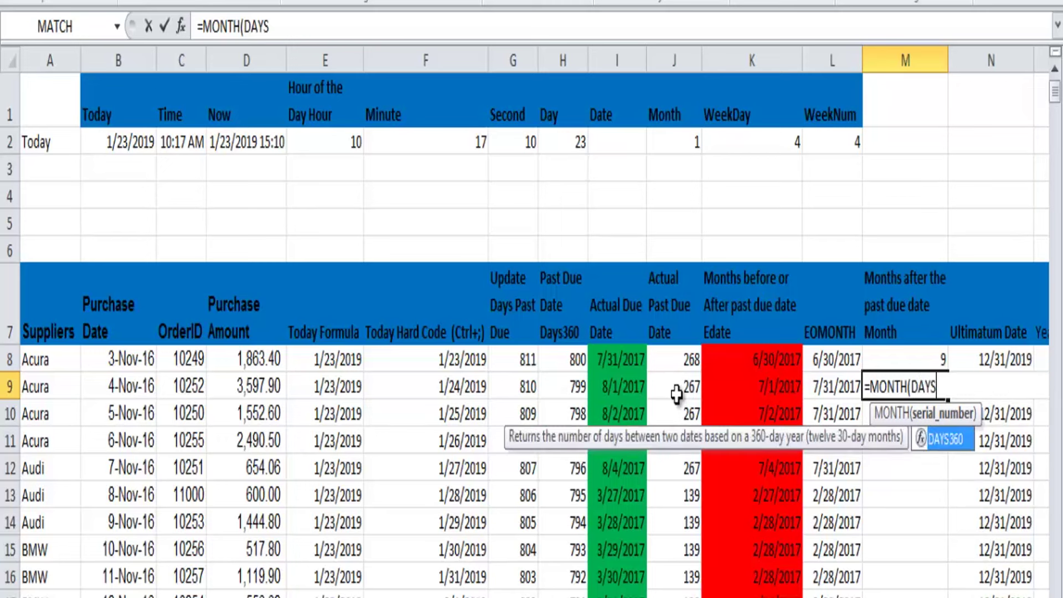
double_click(944, 438)
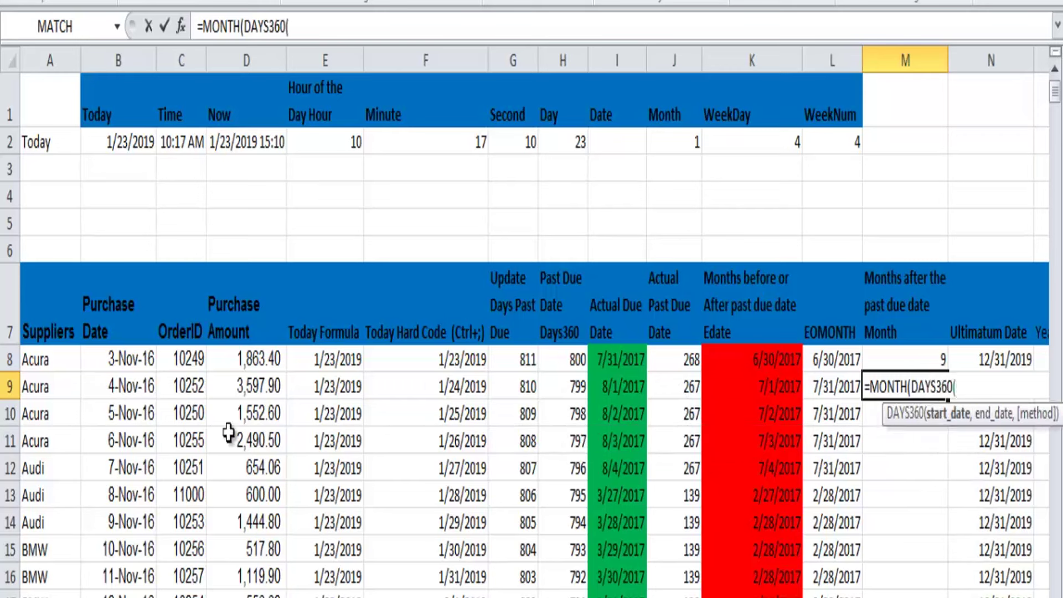
click(127, 391)
text(,-----------------------------------------)
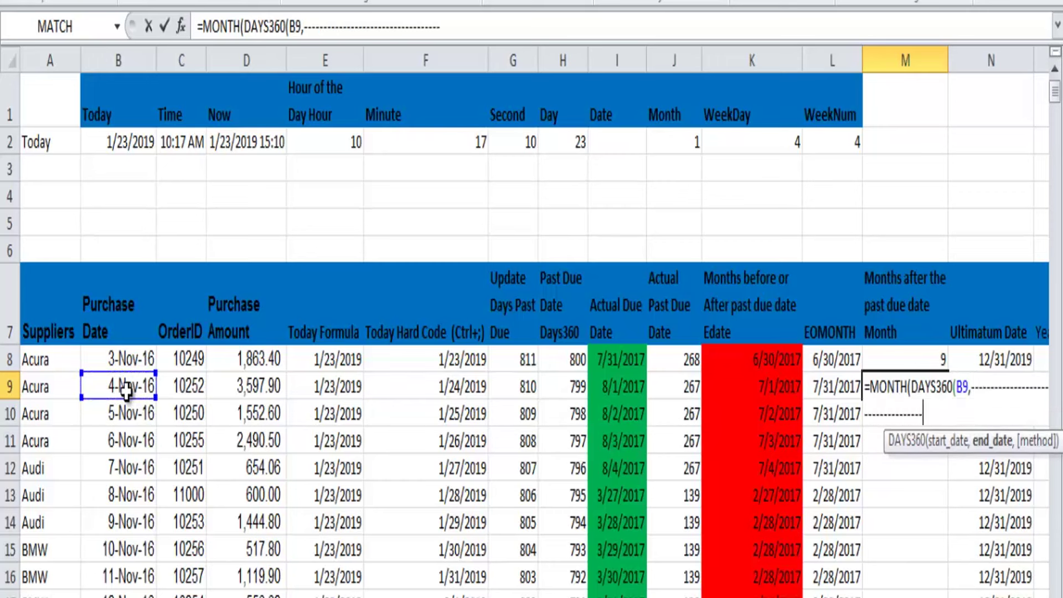
key(BackSpace)
key(BackSpace)
key(BackSpace)
key(BackSpace)
key(BackSpace)
key(BackSpace)
key(BackSpace)
key(BackSpace)
key(BackSpace)
key(BackSpace)
key(BackSpace)
key(BackSpace)
key(BackSpace)
key(BackSpace)
key(BackSpace)
key(BackSpace)
key(BackSpace)
key(BackSpace)
key(BackSpace)
key(BackSpace)
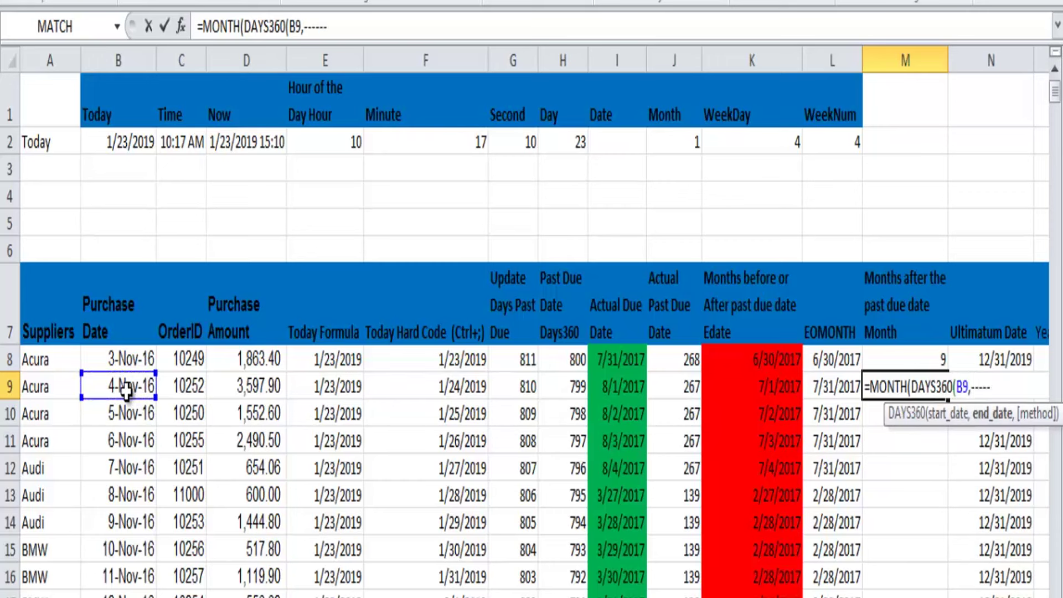
key(BackSpace)
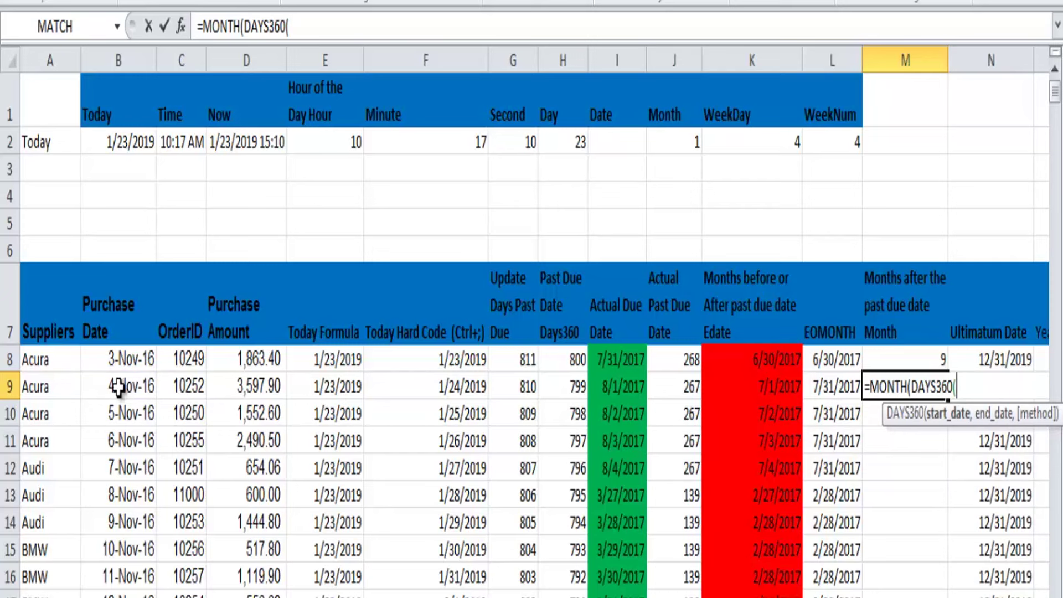
click(118, 387)
text(,-)
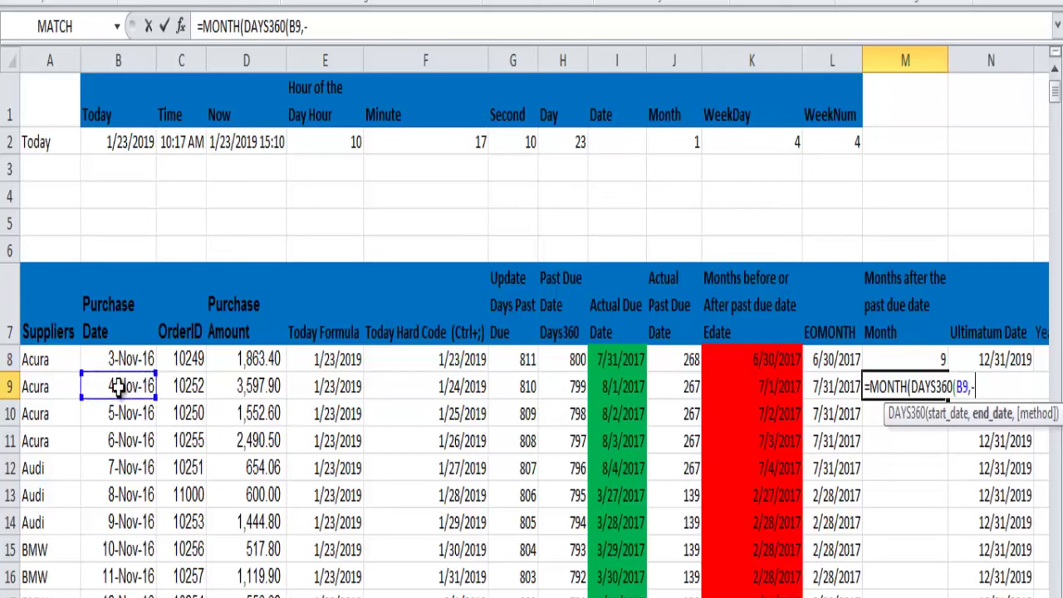
text(----------------------------------------)
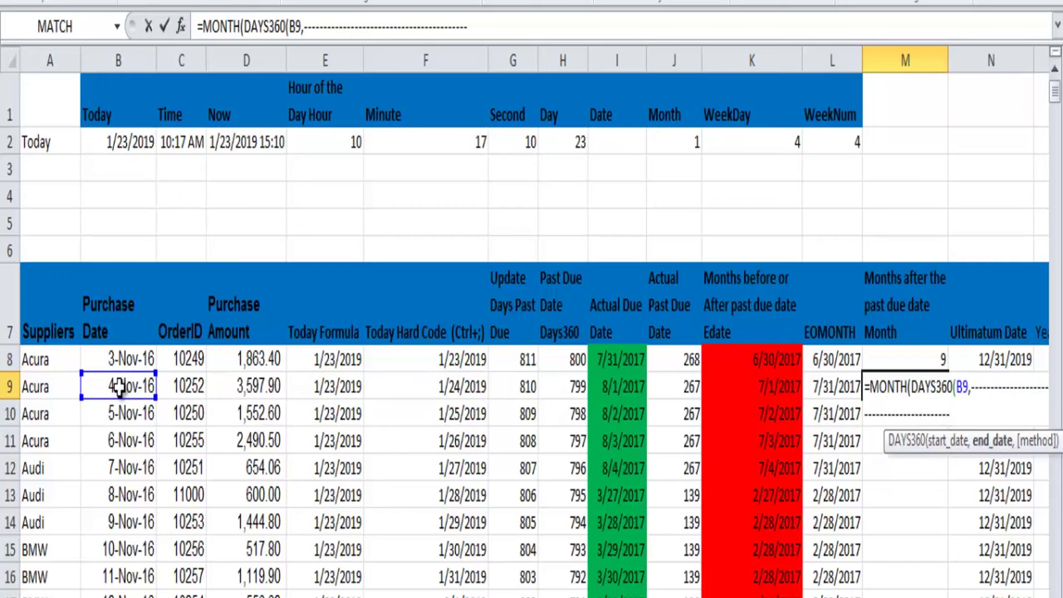
key(BackSpace)
key(BackSpace)
key(BackSpace)
key(BackSpace)
key(BackSpace)
key(BackSpace)
key(BackSpace)
key(BackSpace)
key(BackSpace)
key(BackSpace)
key(BackSpace)
key(BackSpace)
key(BackSpace)
key(BackSpace)
key(BackSpace)
key(BackSpace)
key(BackSpace)
key(BackSpace)
key(BackSpace)
key(BackSpace)
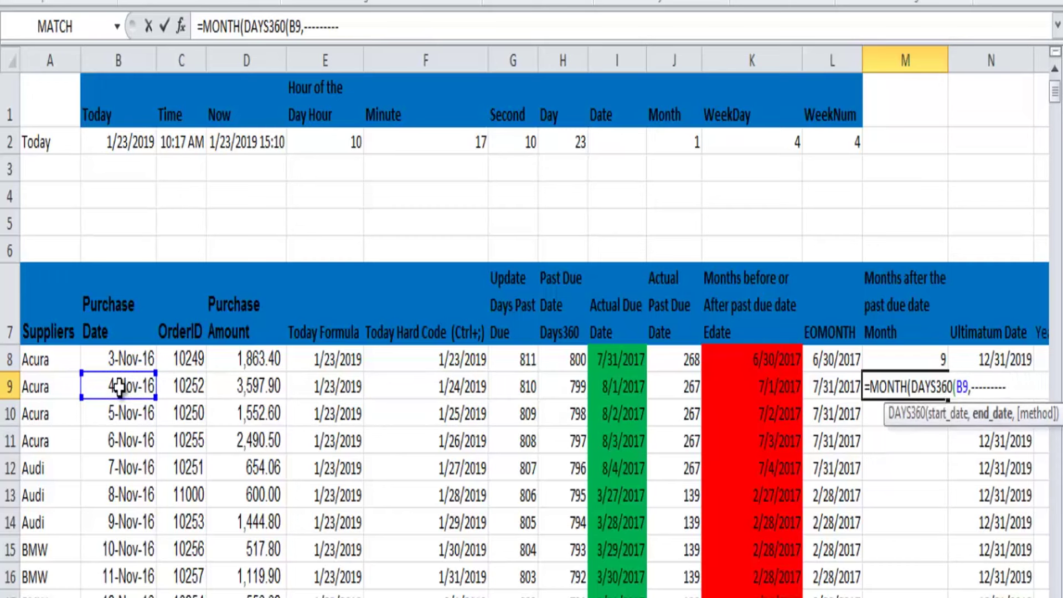
key(BackSpace)
key(BackSpace)
key(BackSpace)
key(BackSpace)
key(BackSpace)
key(BackSpace)
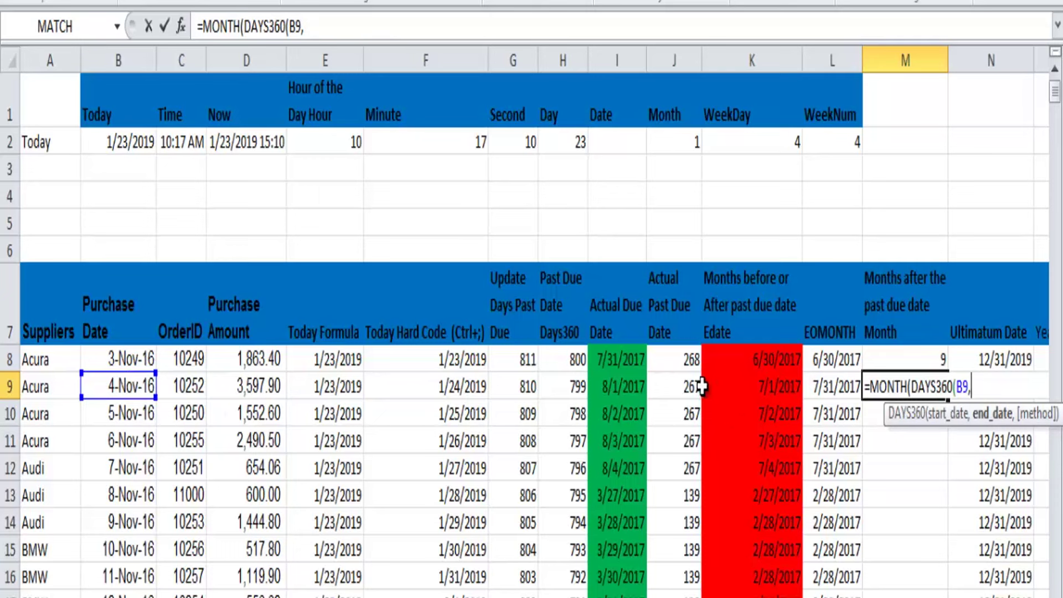
click(620, 386)
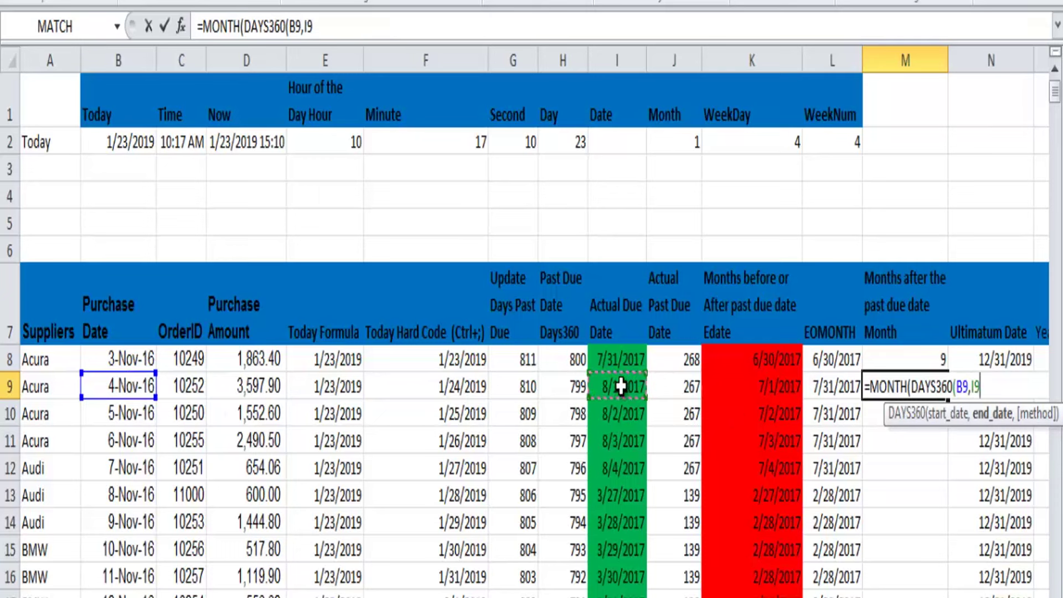
text(,)
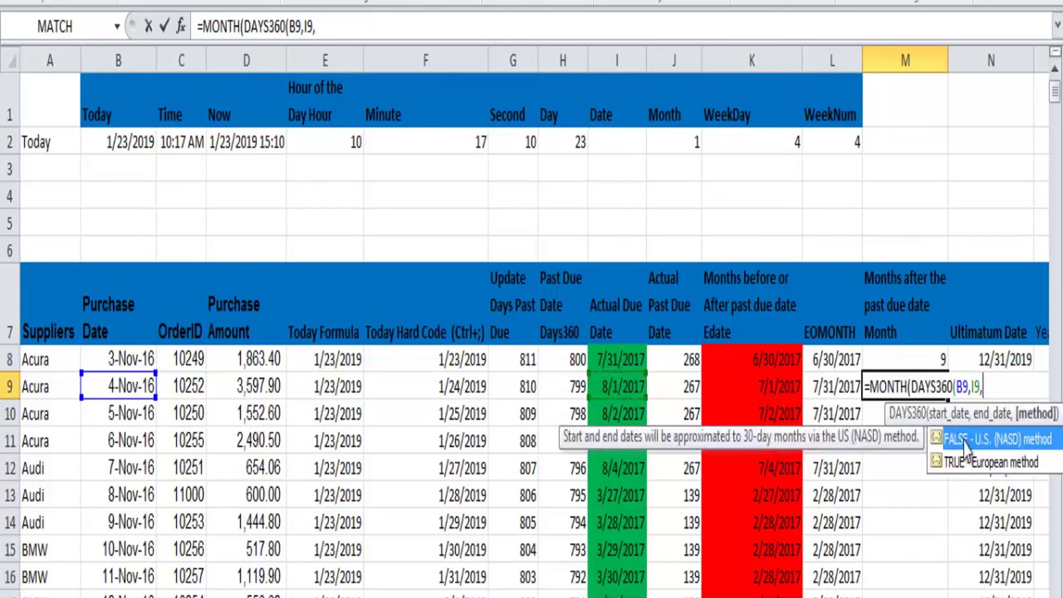
double_click(965, 440)
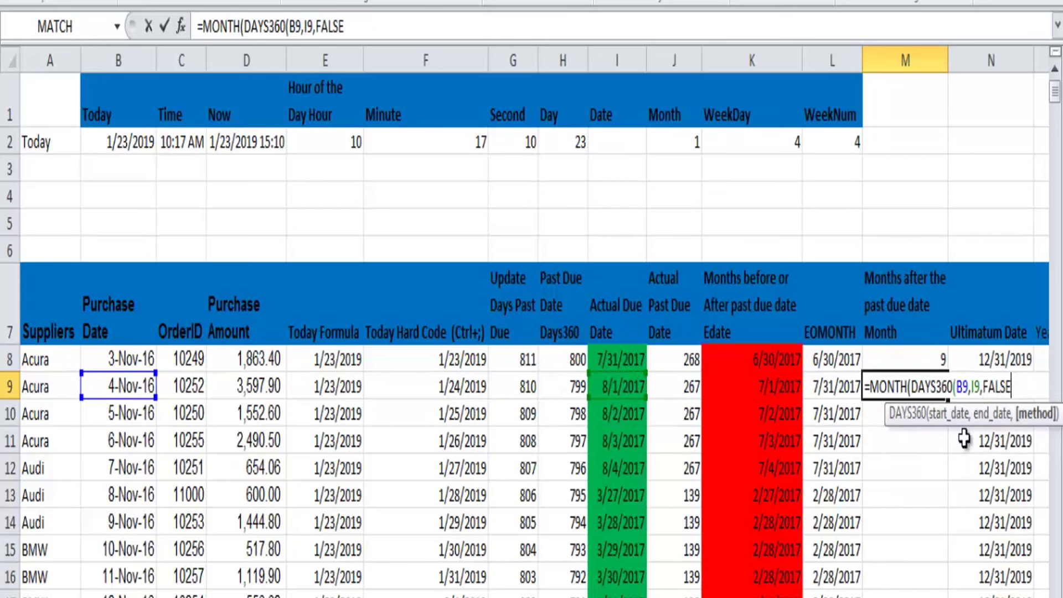
text())
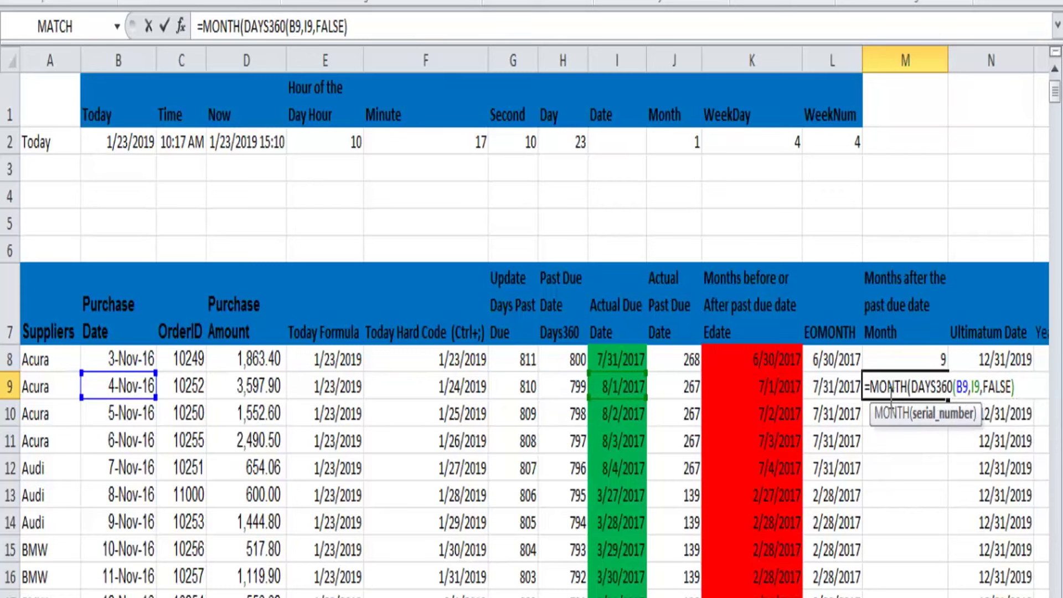
text())
key(Return)
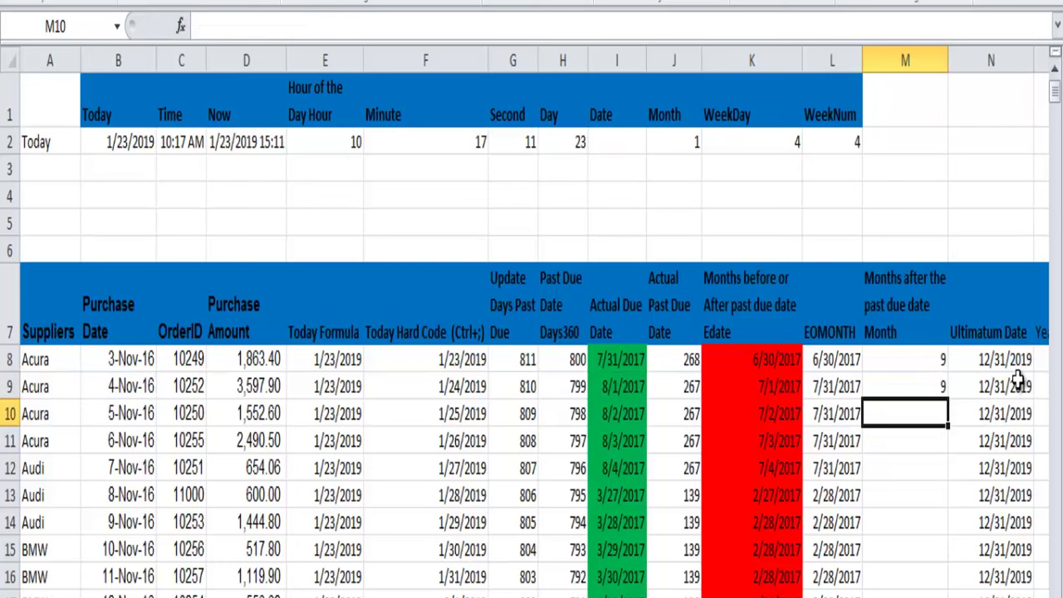
Fill the nested MONTH formula from M9 down to the last supplier row.
key(ctrl+Page_Down)
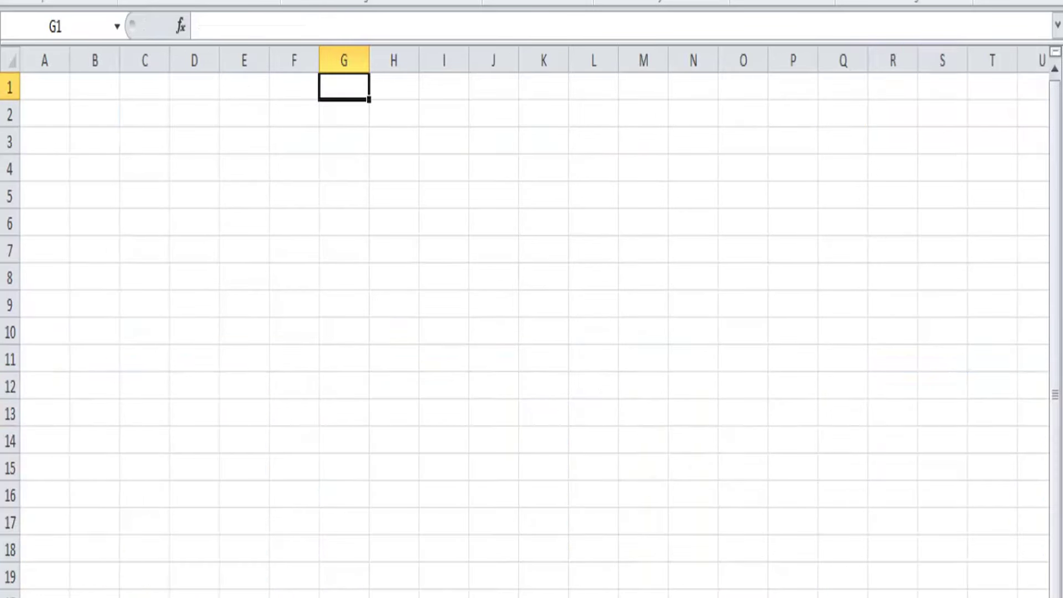
key(ctrl+Page_Up)
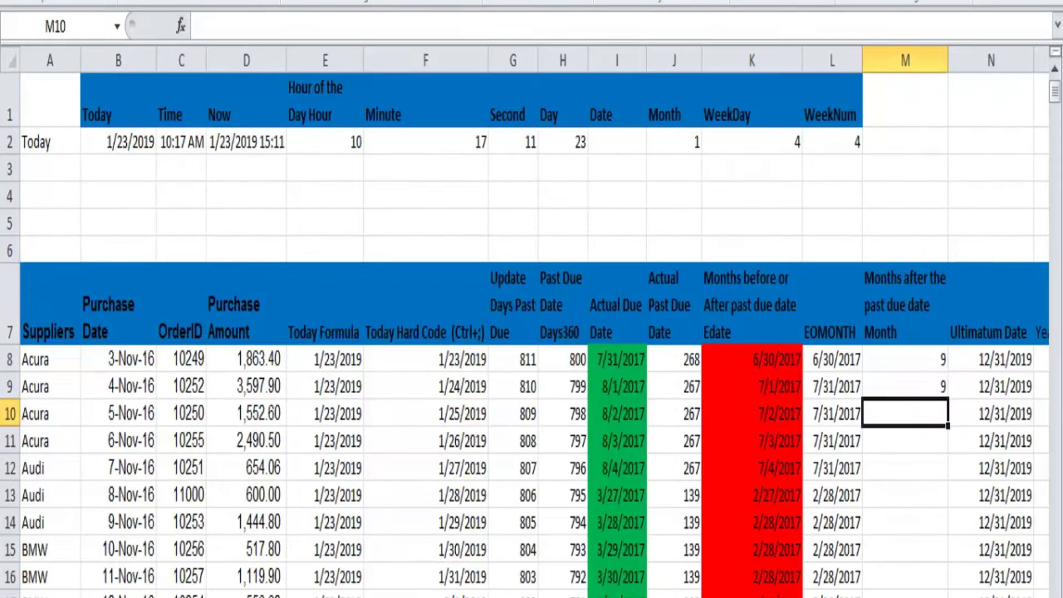
click(908, 382)
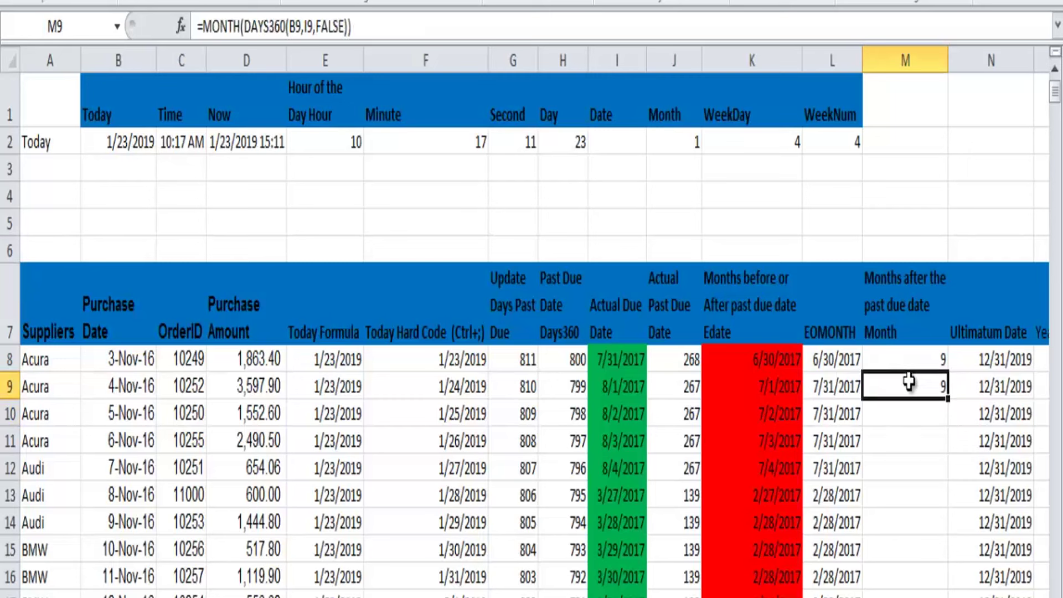
double_click(948, 400)
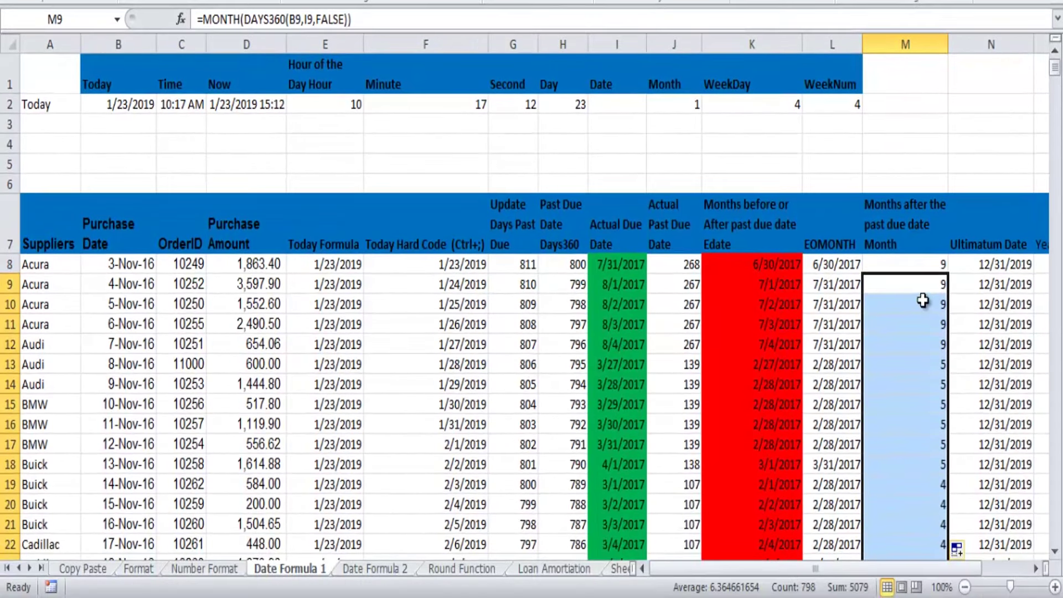
Check the filled month formulas from the first rows to row 806 against that row's purchase date and EDATE formula.
click(921, 332)
double_click(922, 294)
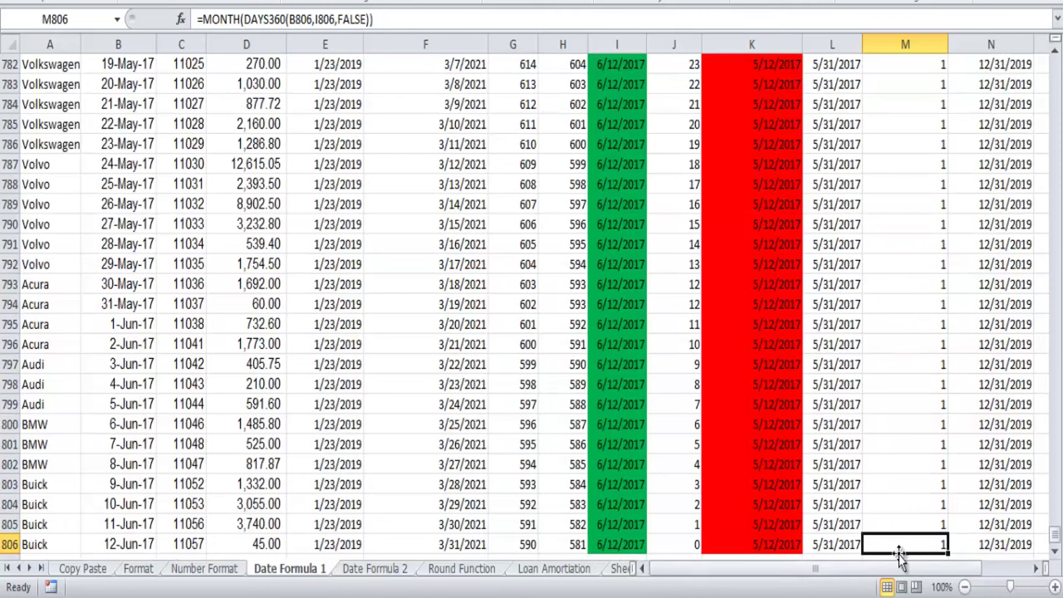
key(ctrl+Up)
key(super+c)
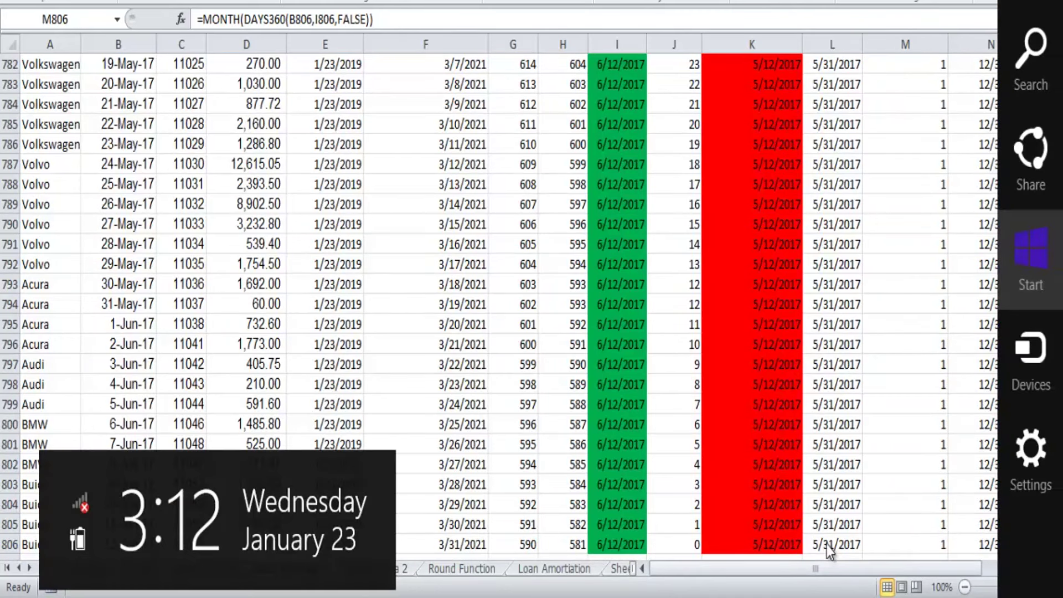
click(776, 544)
key(super+c)
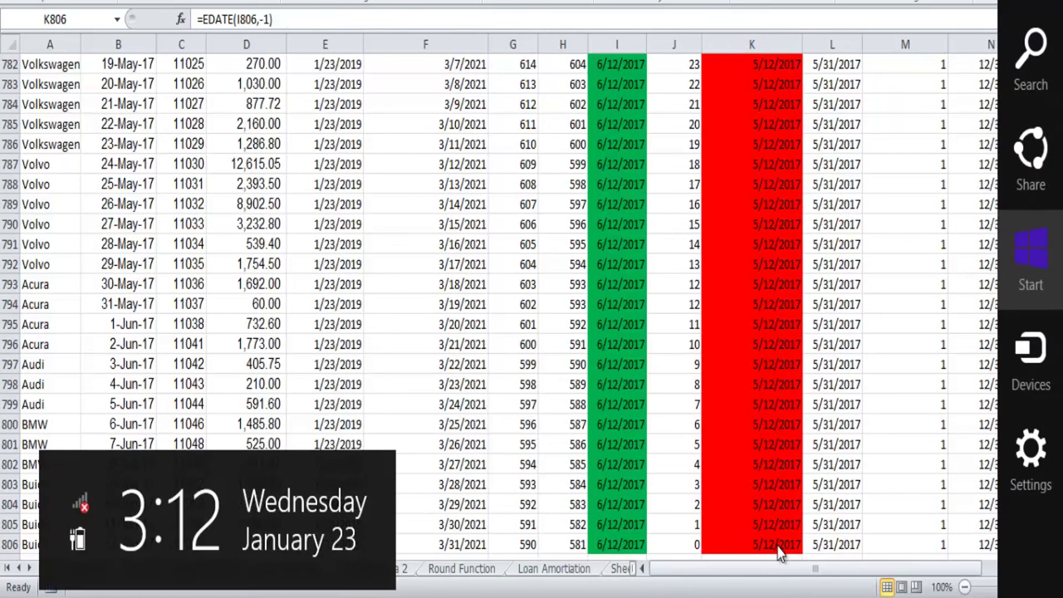
click(777, 544)
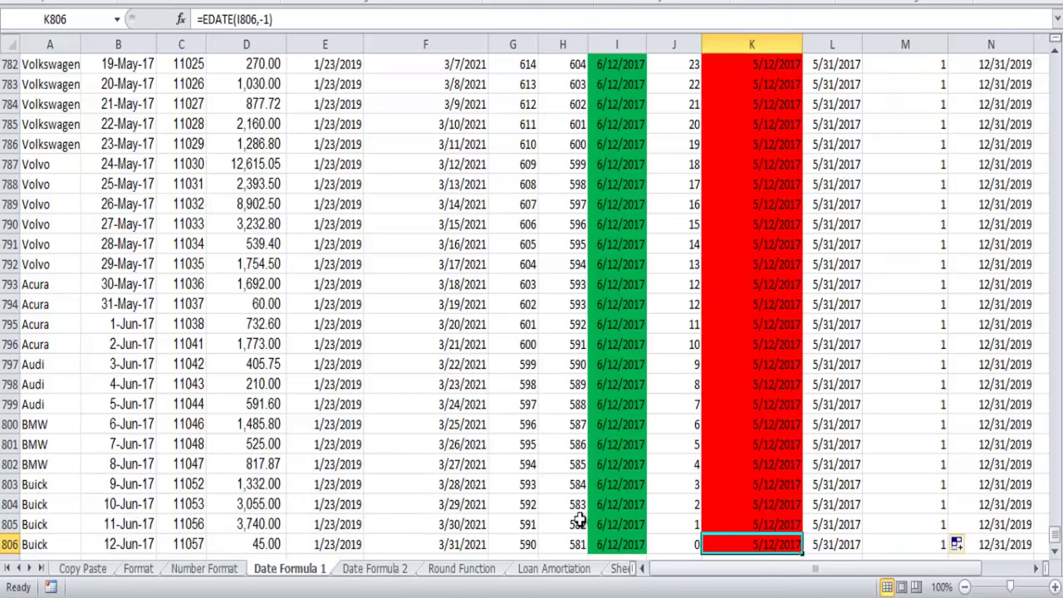
click(143, 538)
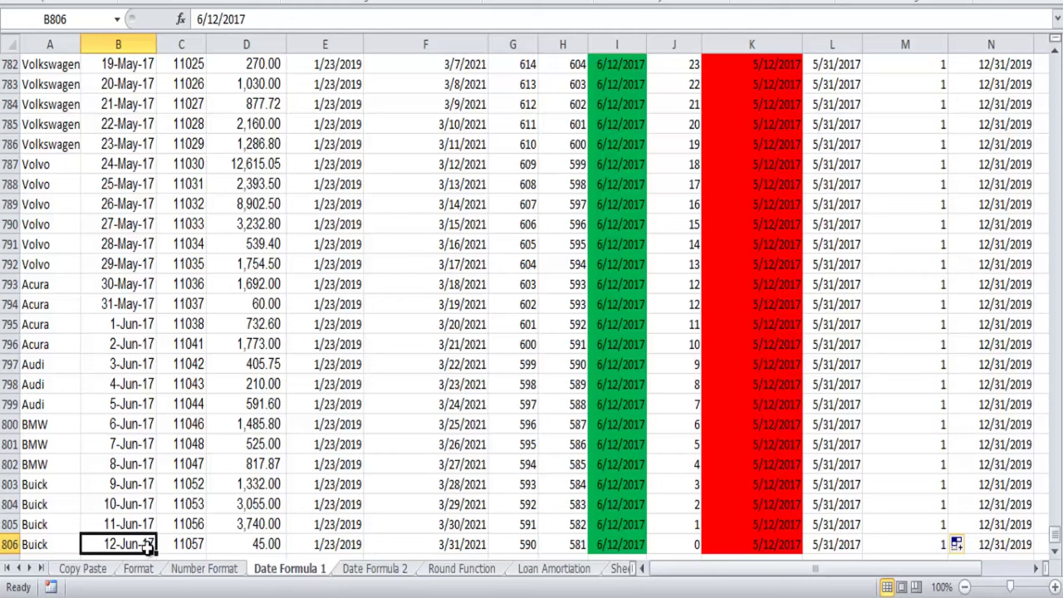
click(928, 543)
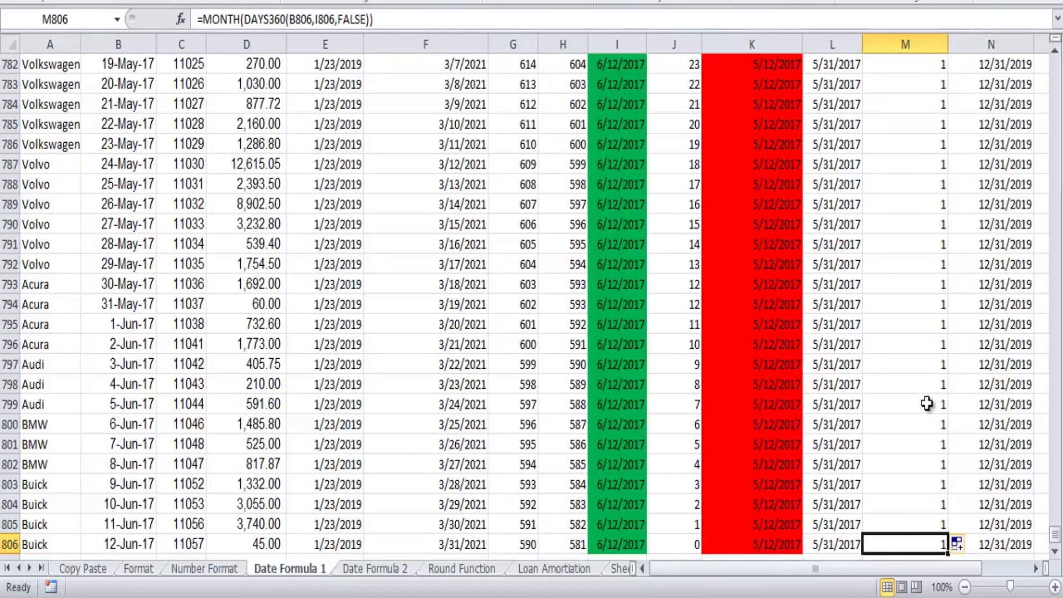
key(ctrl+Up)
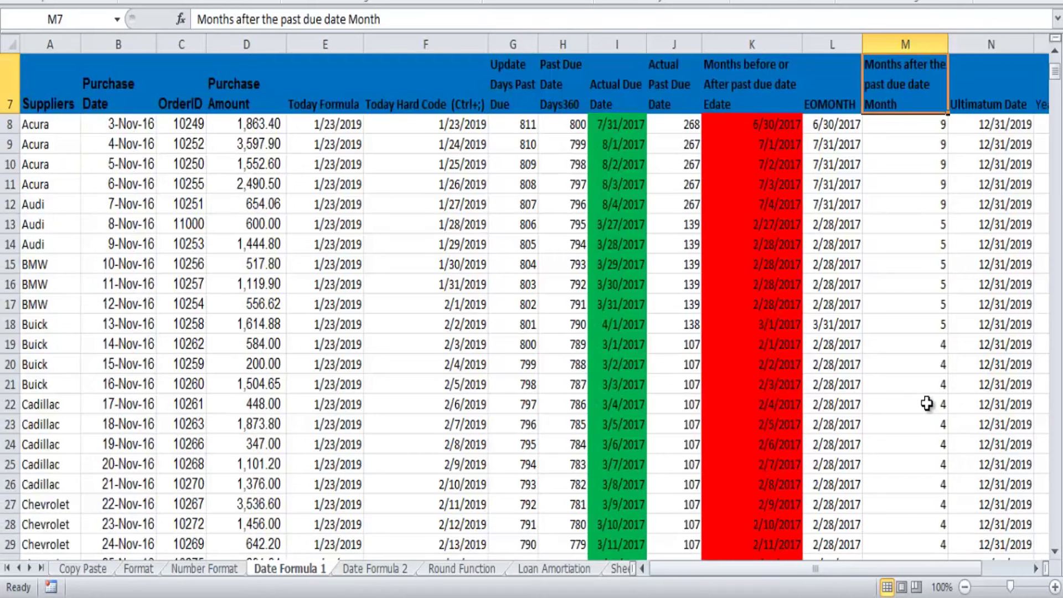
key(ctrl+Down)
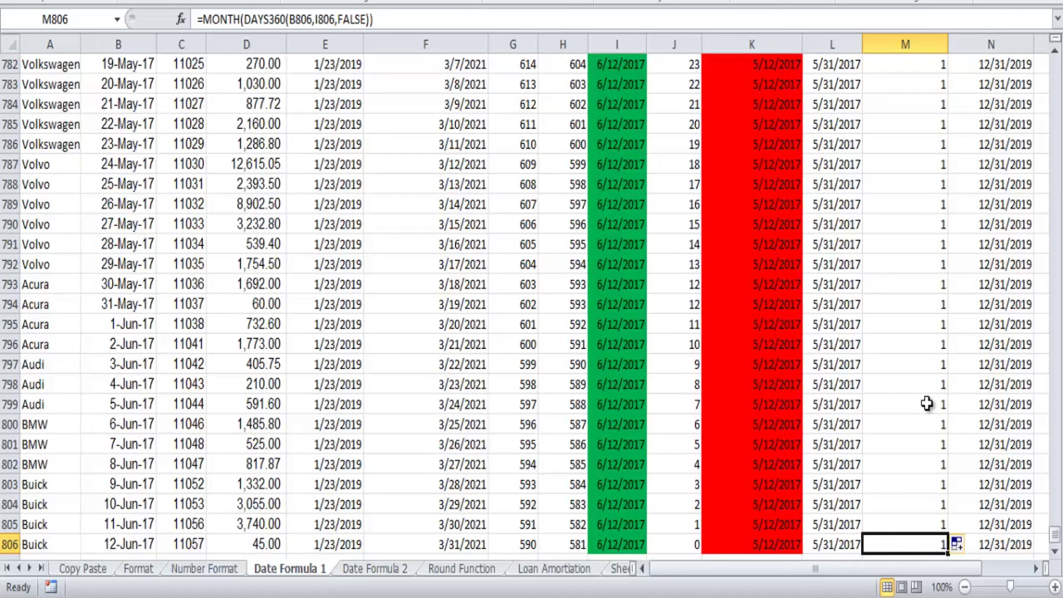
key(ctrl+Up)
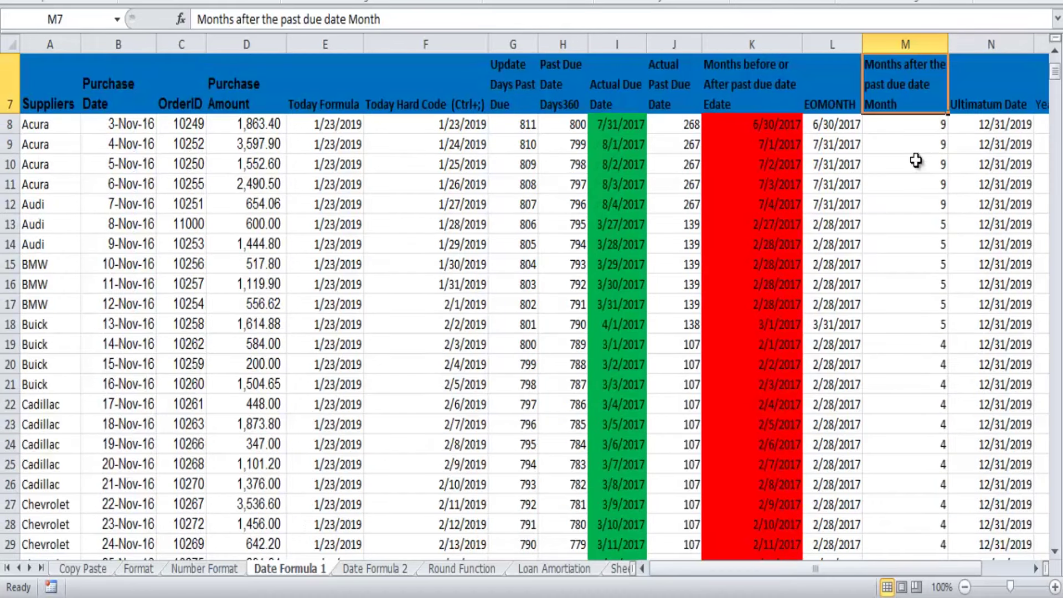
Clear the values under Today, Time and Now in B2:D2.
click(1035, 568)
click(1034, 568)
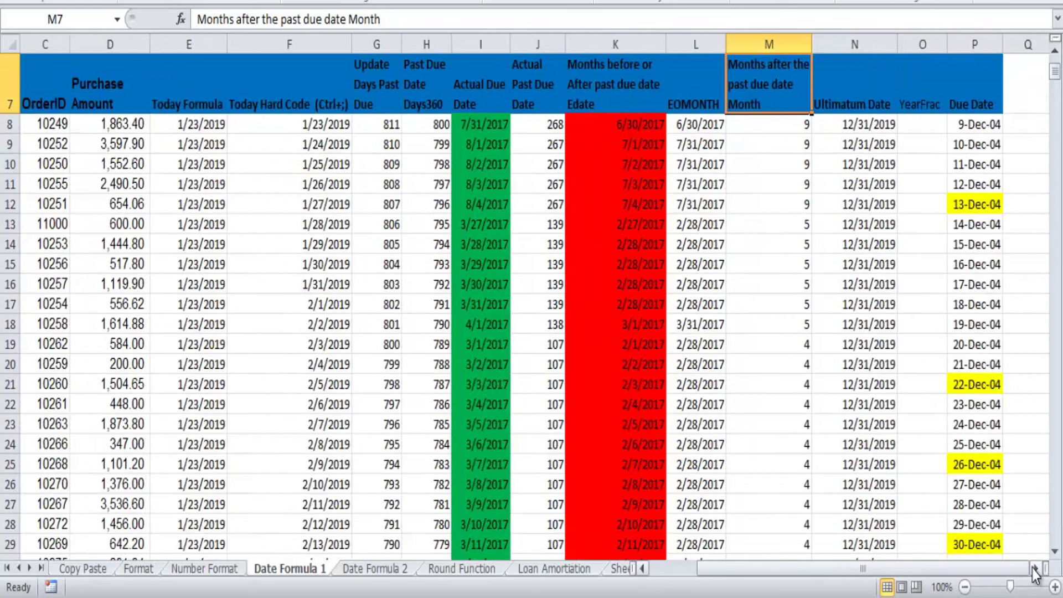
click(1035, 568)
click(1035, 568)
click(47, 192)
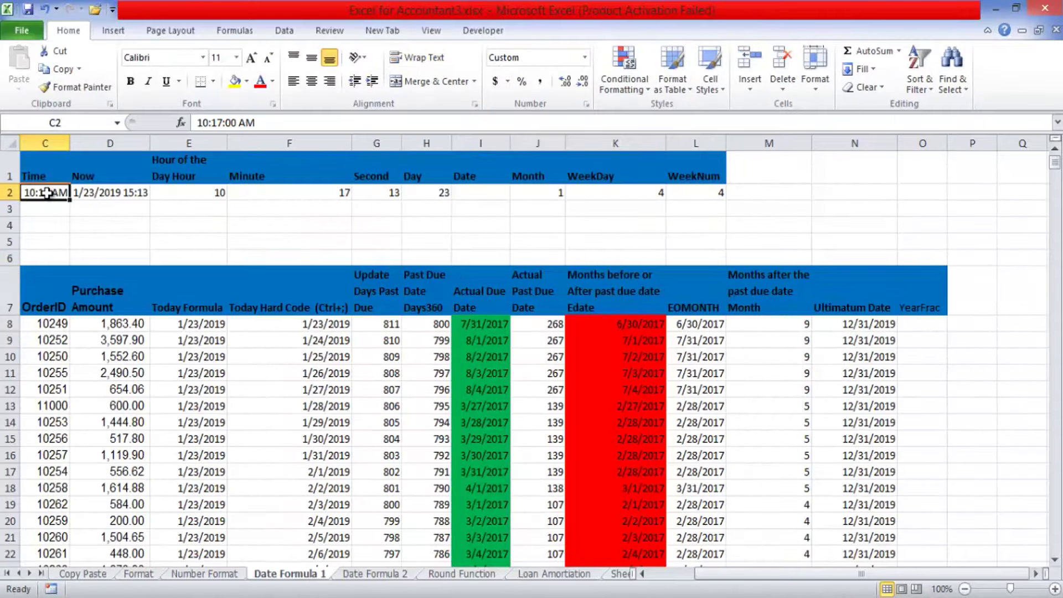
click(661, 574)
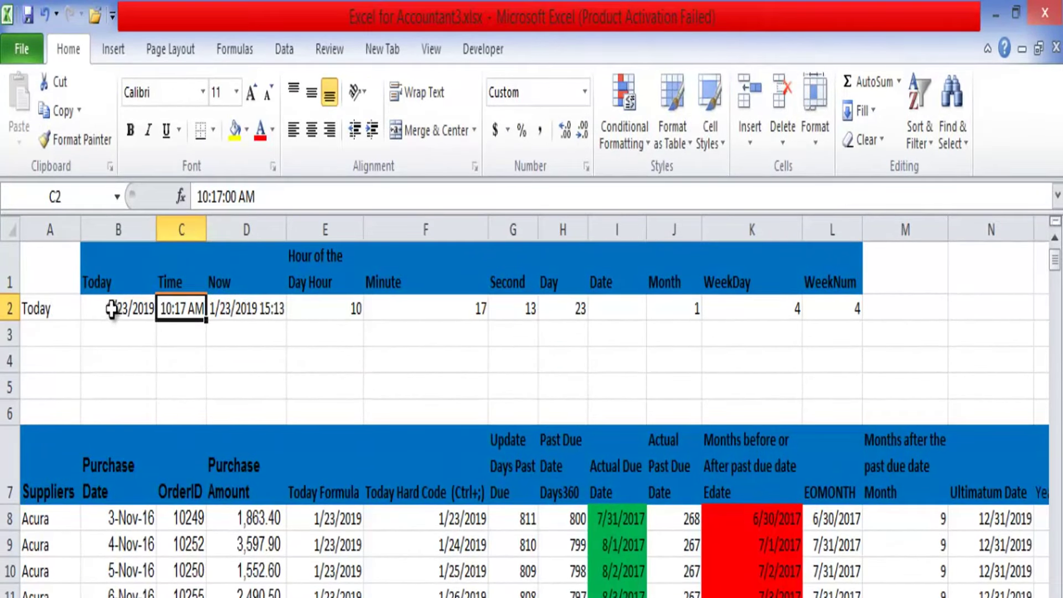
click(111, 309)
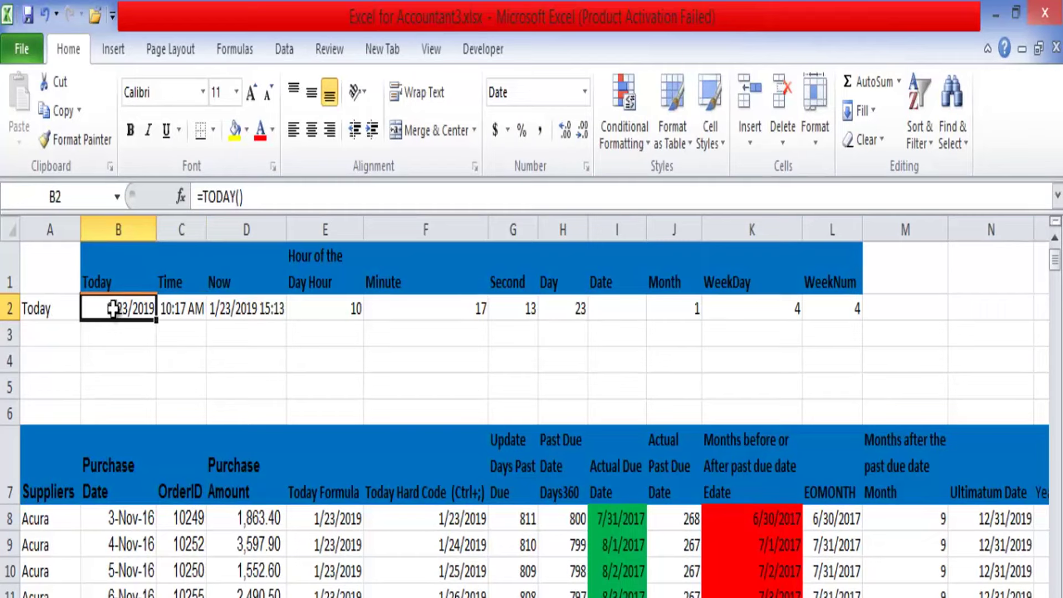
drag(113, 310, 242, 310)
key(Delete)
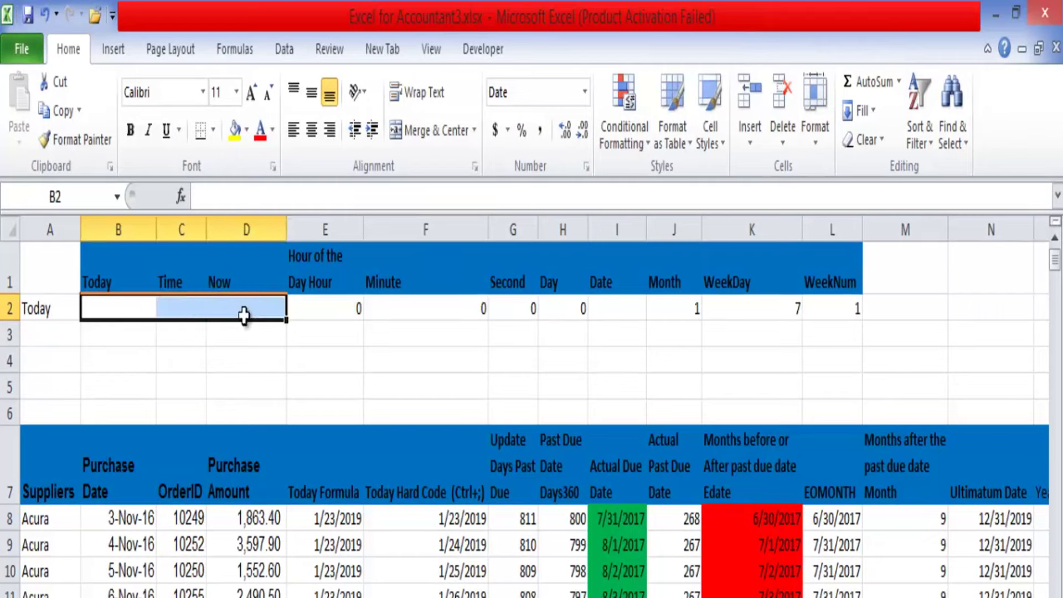
click(105, 311)
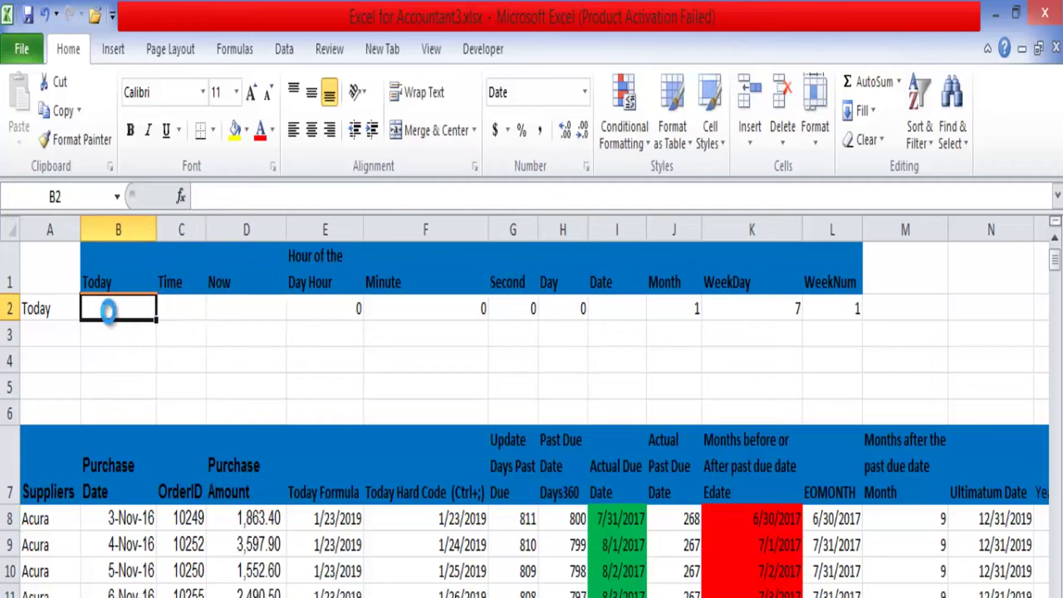
key(ctrl+z)
click(108, 311)
shift+click(279, 305)
key(Delete)
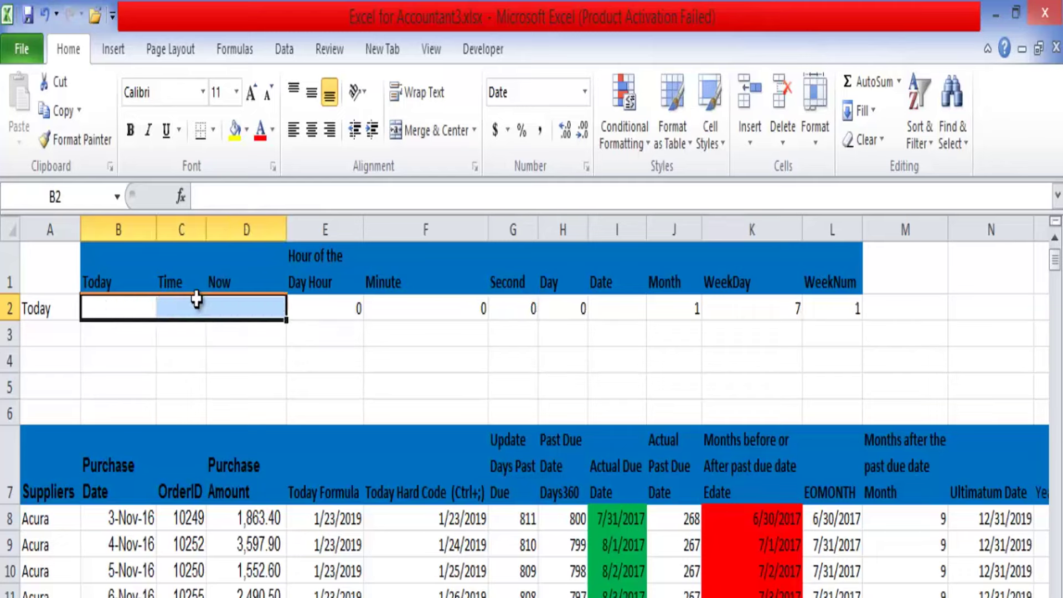
Enter =TODAY() in B2 under the Today header.
click(125, 306)
text(=TODAY)
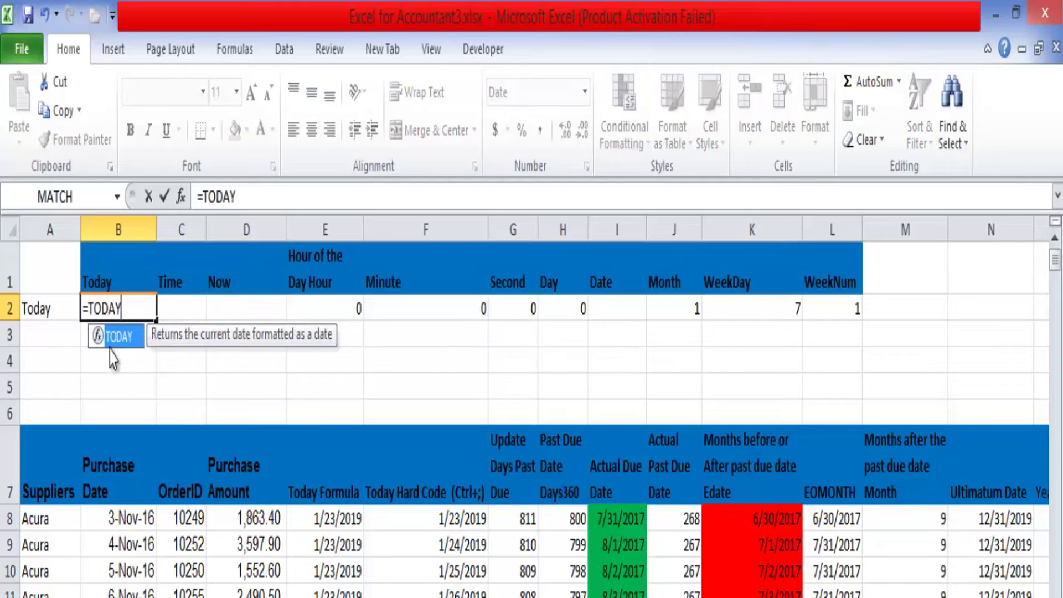
double_click(110, 345)
text())
key(Return)
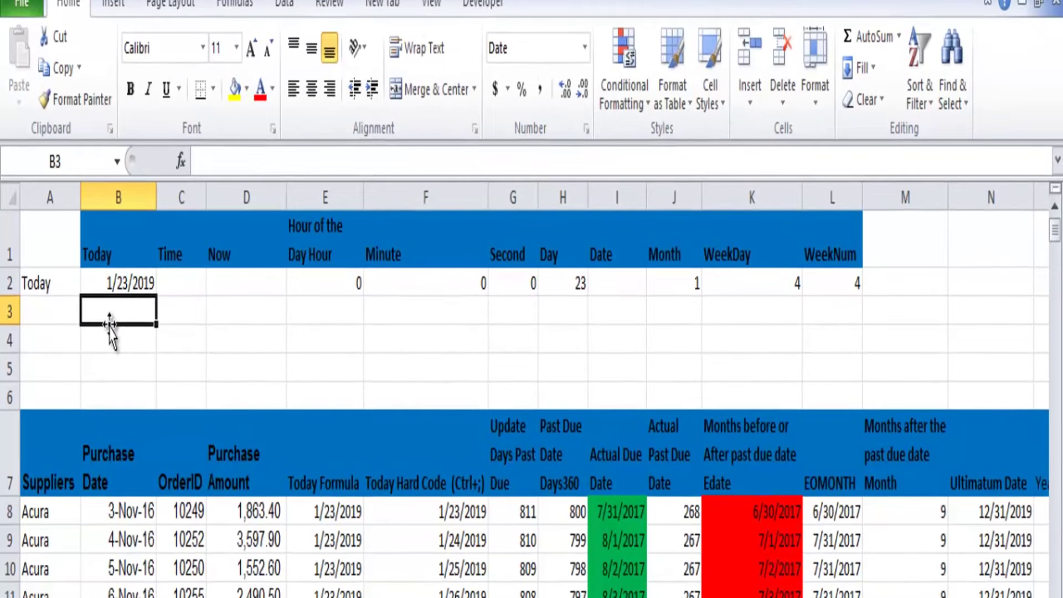
key(ctrl+Page_Down)
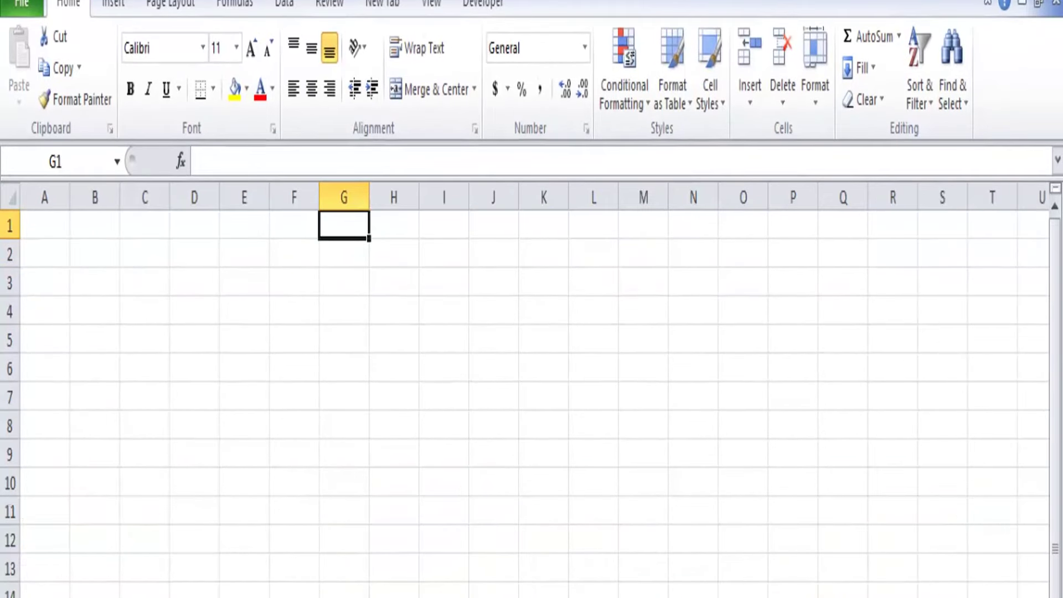
key(alt+Tab)
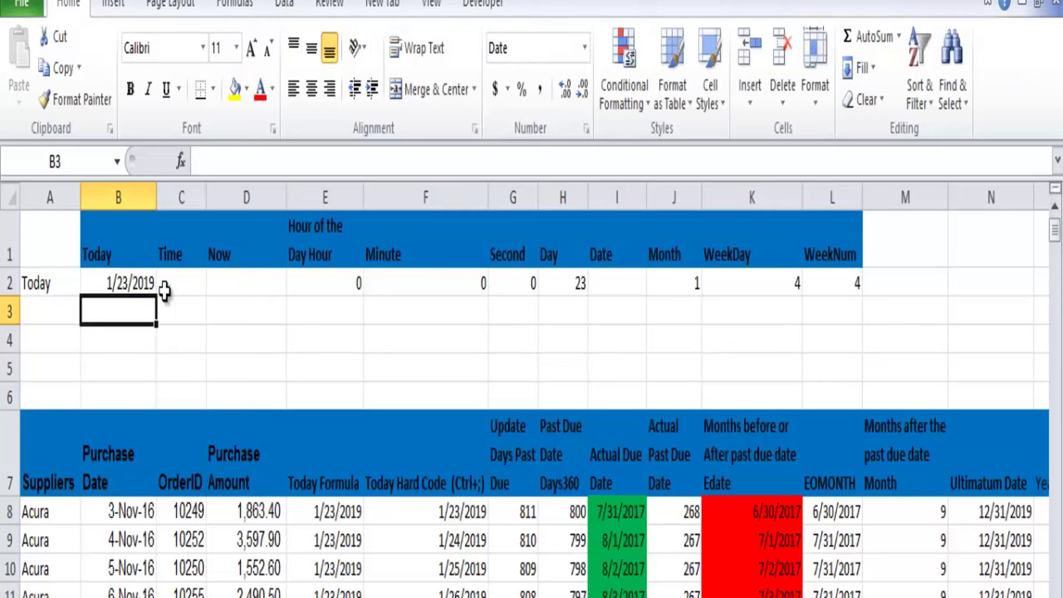
click(184, 280)
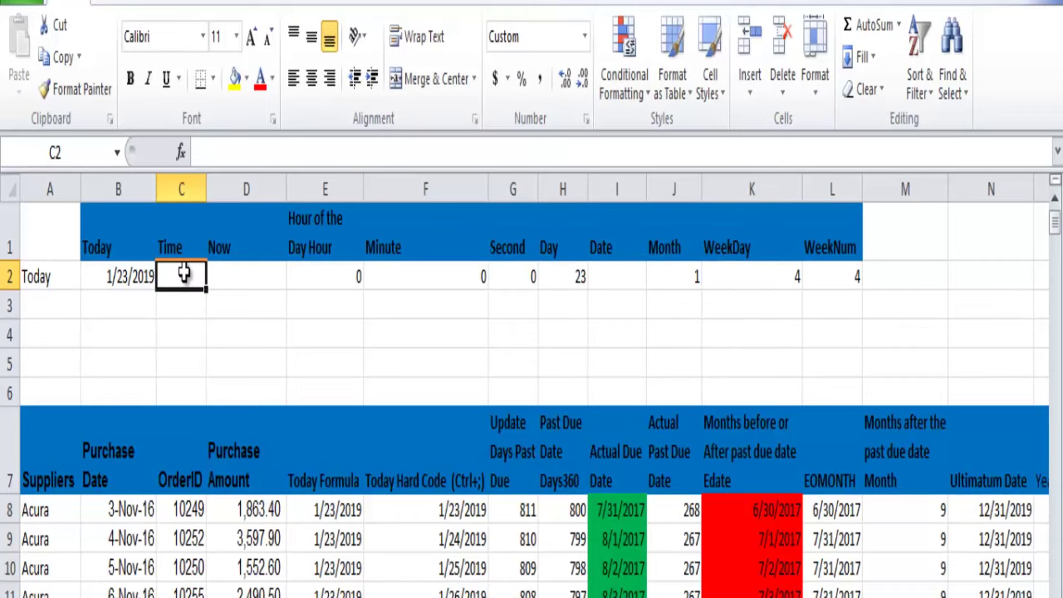
key(ctrl+semicolon)
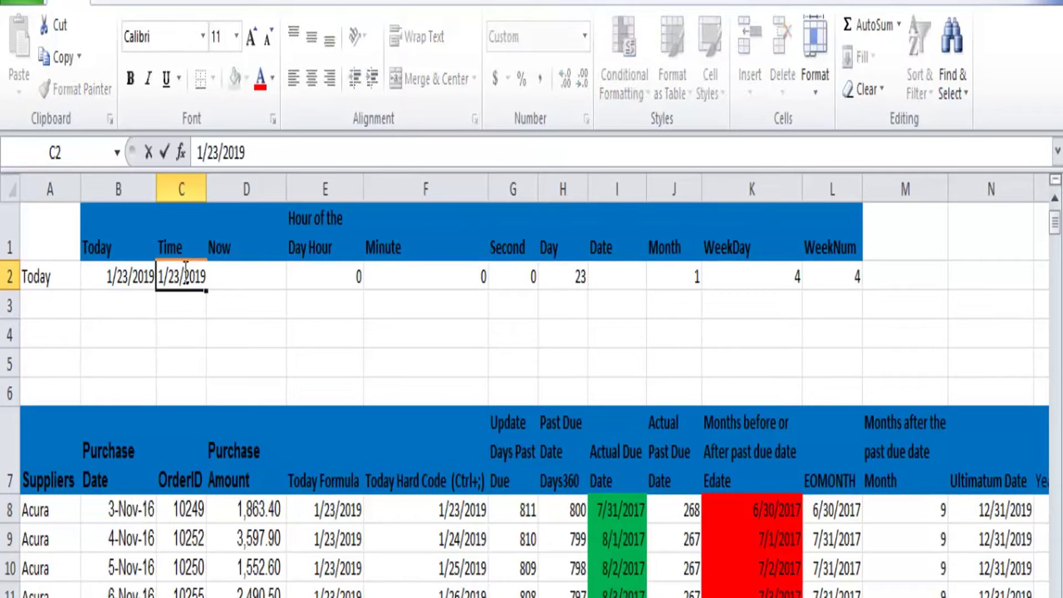
key(BackSpace)
text(--------------------------------------------------)
key(BackSpace)
key(BackSpace)
key(BackSpace)
key(BackSpace)
key(BackSpace)
key(BackSpace)
key(BackSpace)
key(BackSpace)
key(BackSpace)
key(BackSpace)
key(BackSpace)
key(BackSpace)
key(BackSpace)
key(BackSpace)
key(BackSpace)
key(BackSpace)
key(BackSpace)
key(BackSpace)
key(BackSpace)
key(BackSpace)
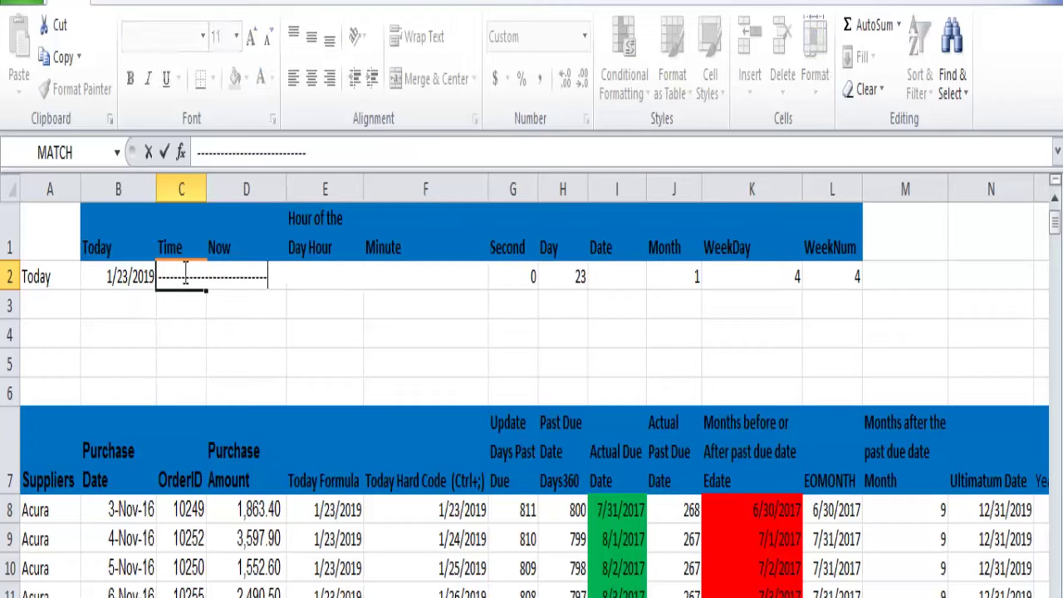
key(BackSpace)
key(BackSpace)
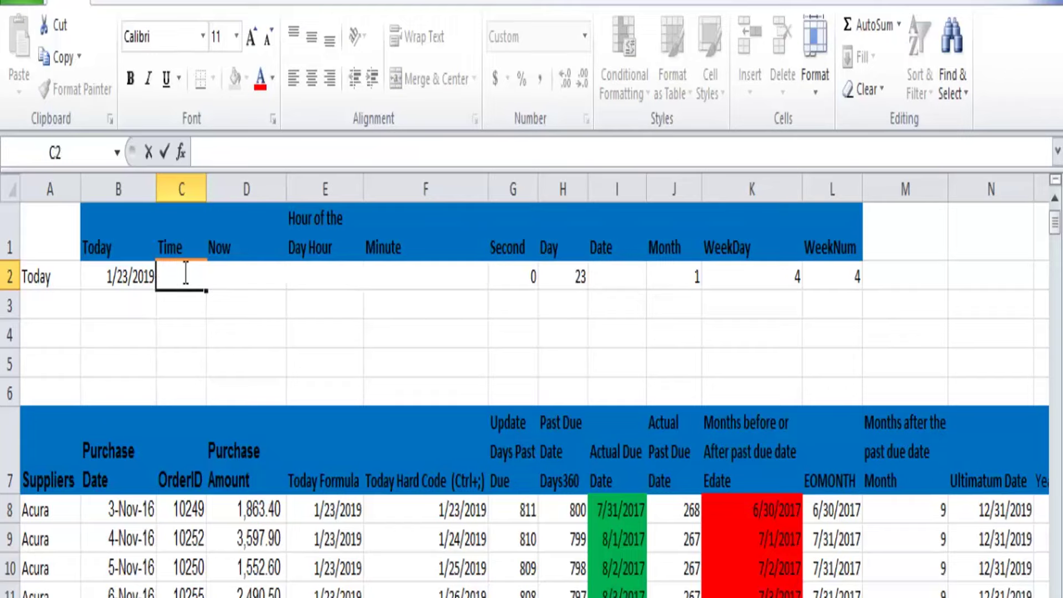
Insert the current time as a fixed value in C2 under the Time header.
key(ctrl+shift+semicolon)
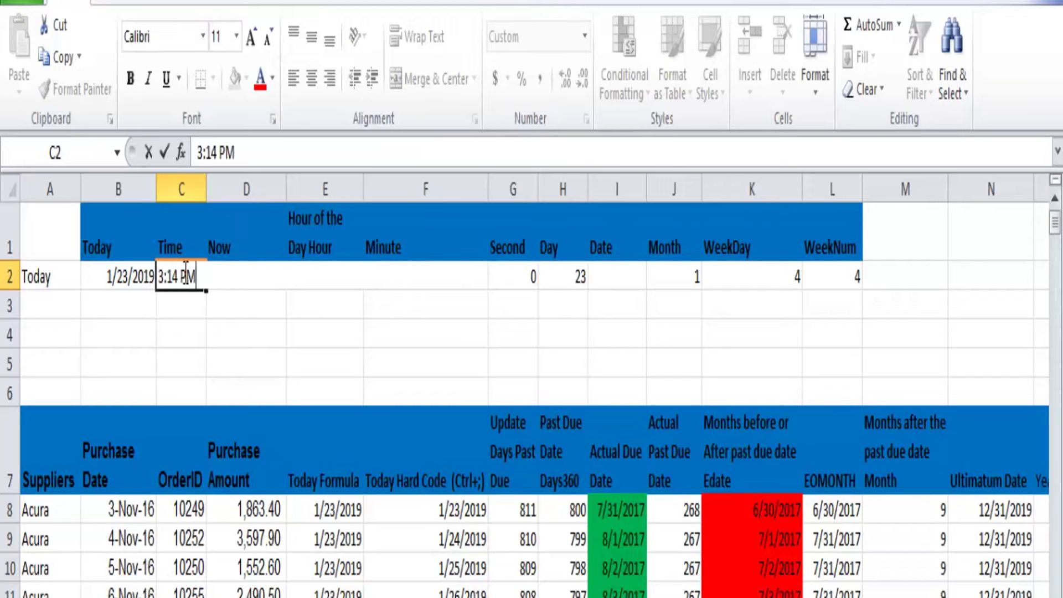
click(258, 333)
Enter =NOW() in D2 under the Now header.
click(241, 278)
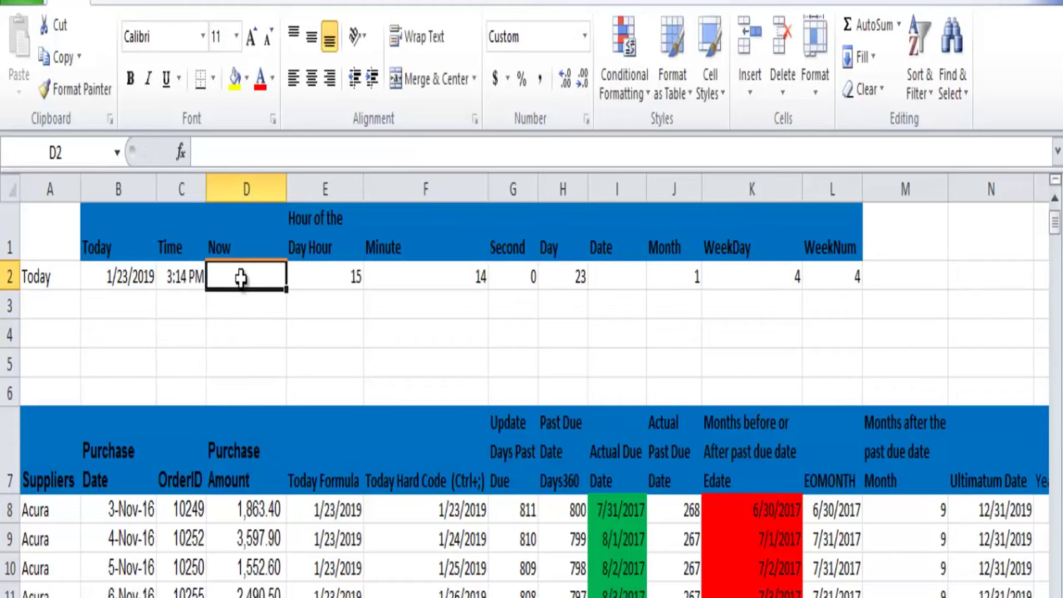
text(=)
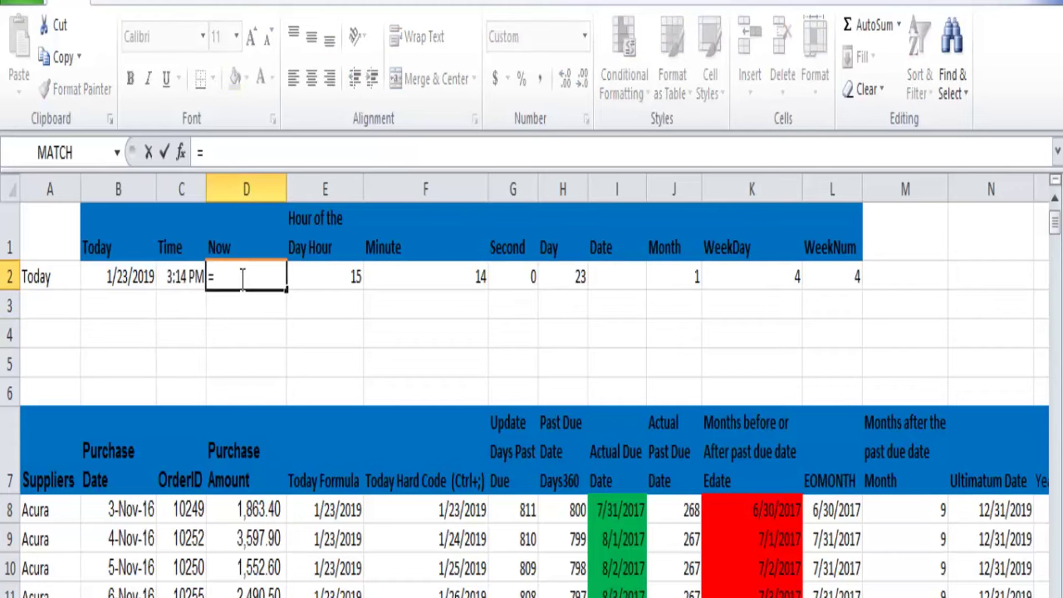
text(NOW)
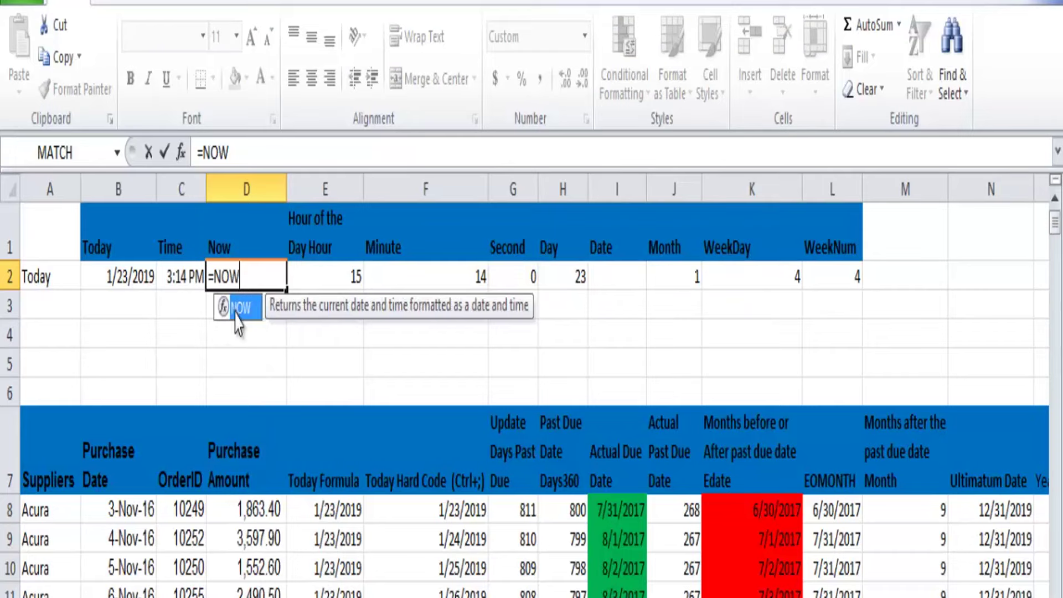
double_click(241, 307)
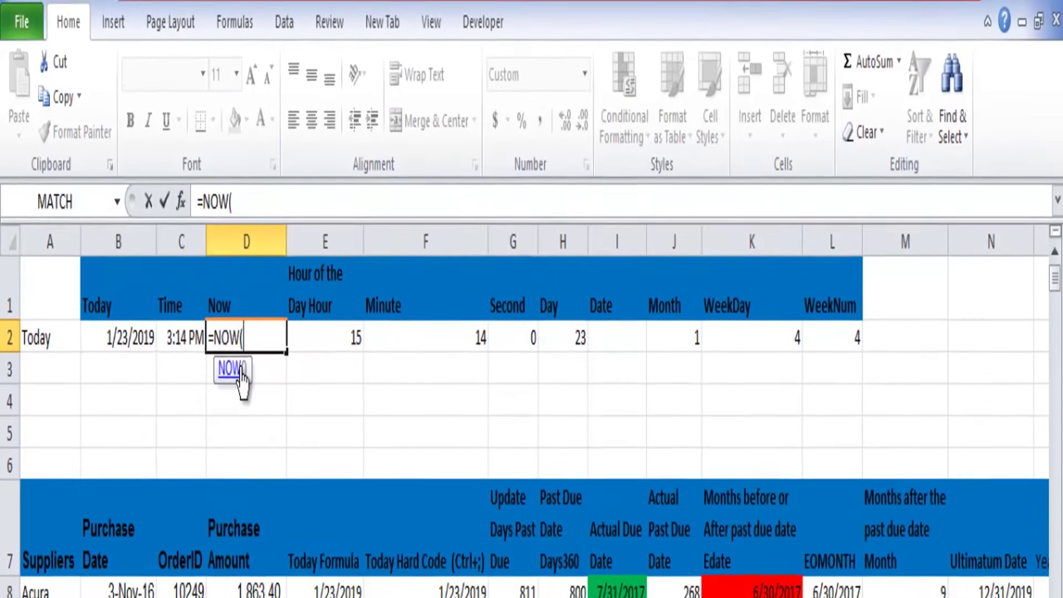
text())
key(Return)
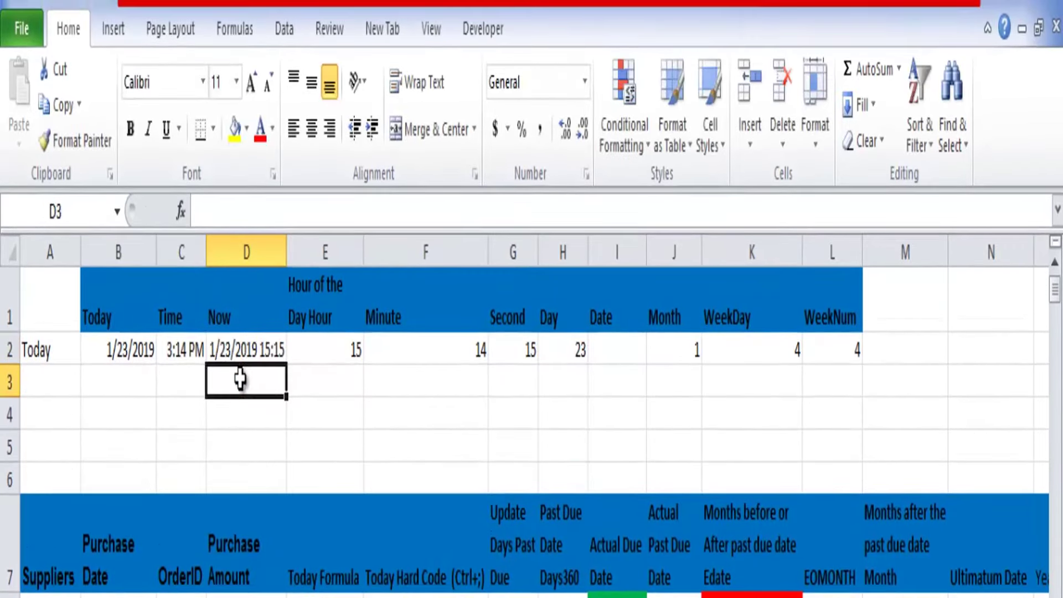
key(shift+Up)
click(240, 381)
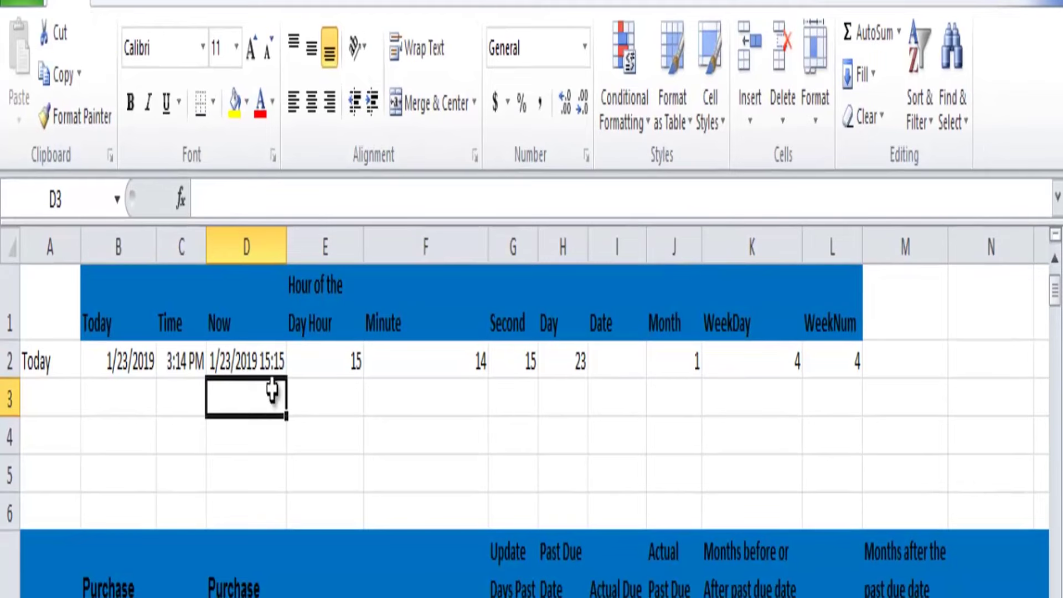
Clear the Hour, Minute, Second and Day formulas in E2:H2.
shift+click(350, 362)
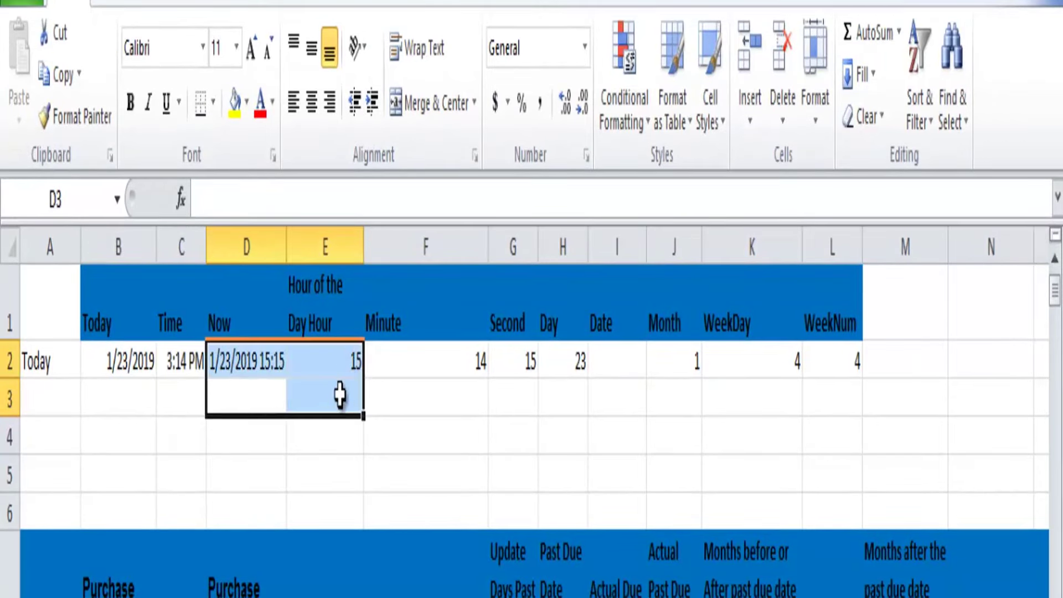
key(ctrl+Page_Down)
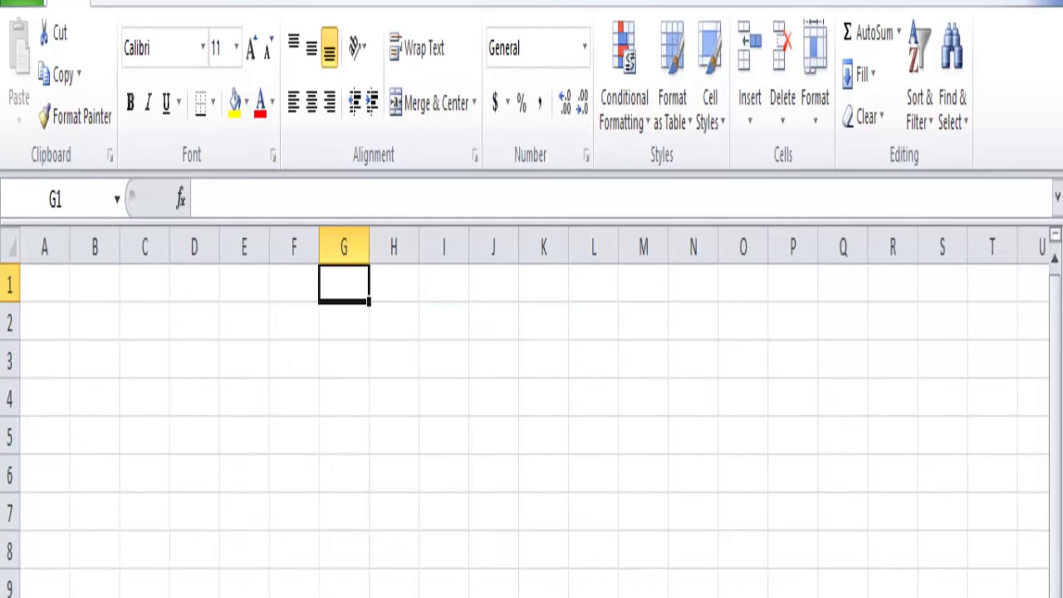
key(ctrl+Page_Up)
click(336, 357)
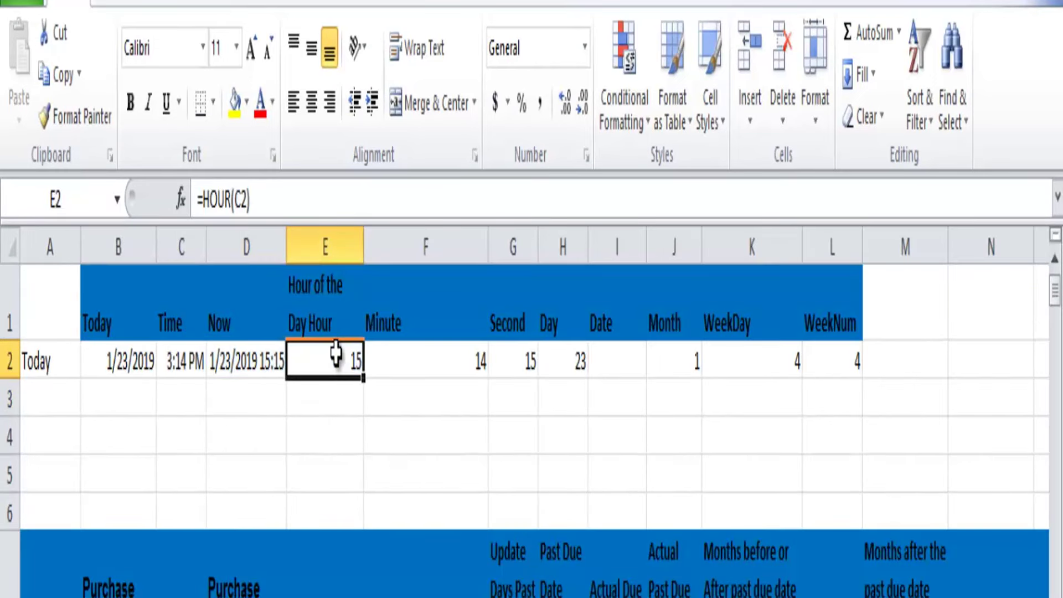
key(shift+Right)
key(shift+Right)
key(shift+Right)
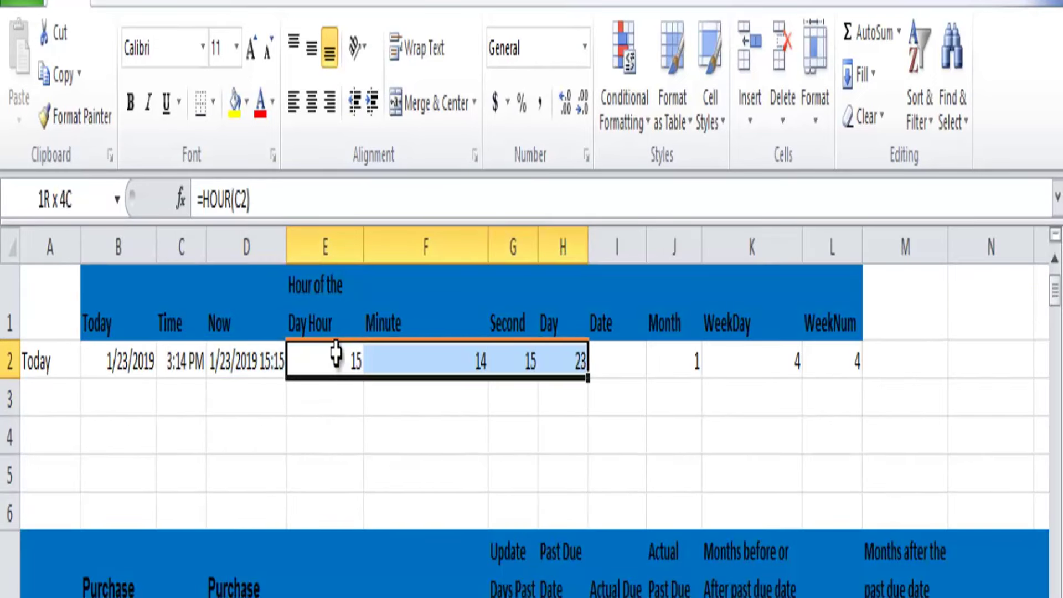
key(Delete)
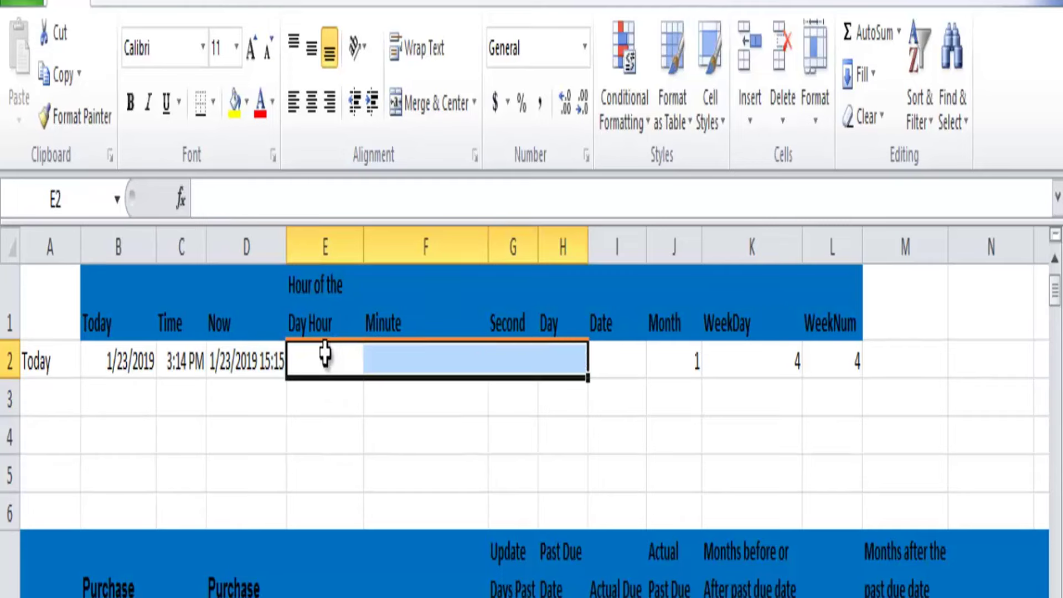
Enter =HOUR(D2) in E2 to extract the hour from the Now value.
click(325, 355)
text(=)
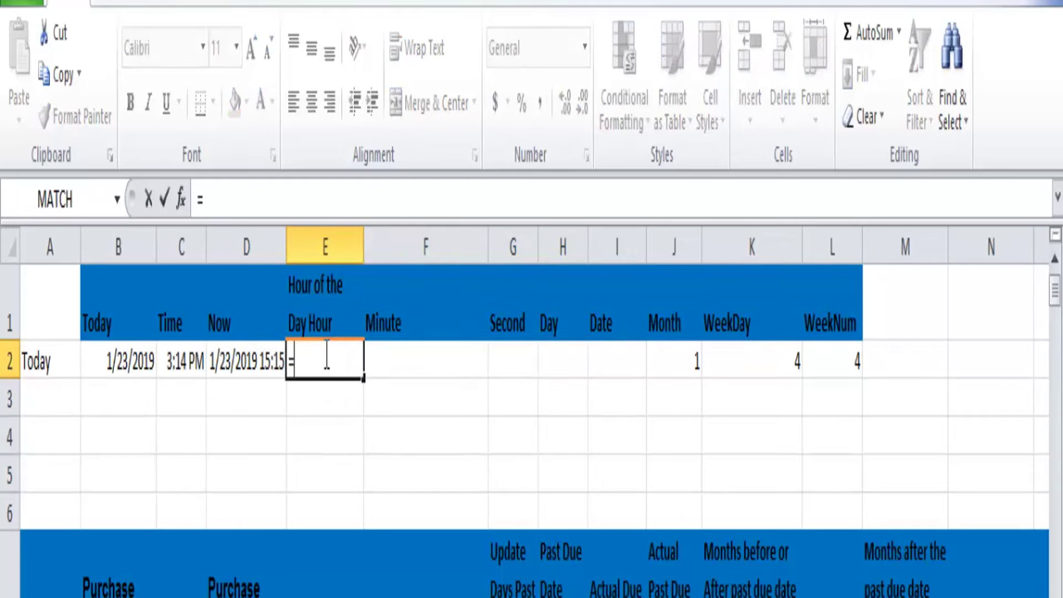
text(HOUR)
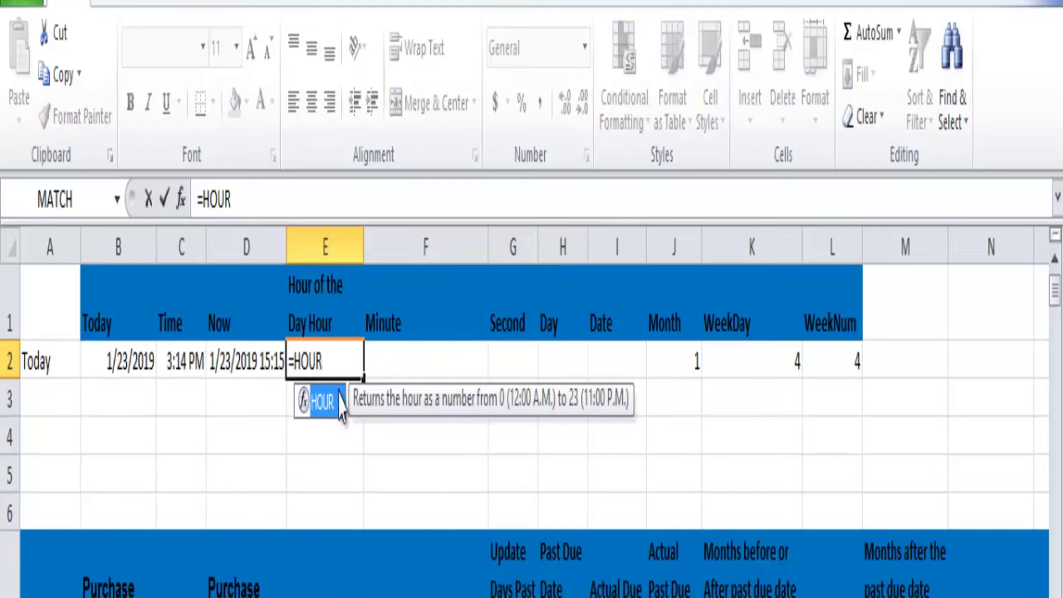
double_click(338, 410)
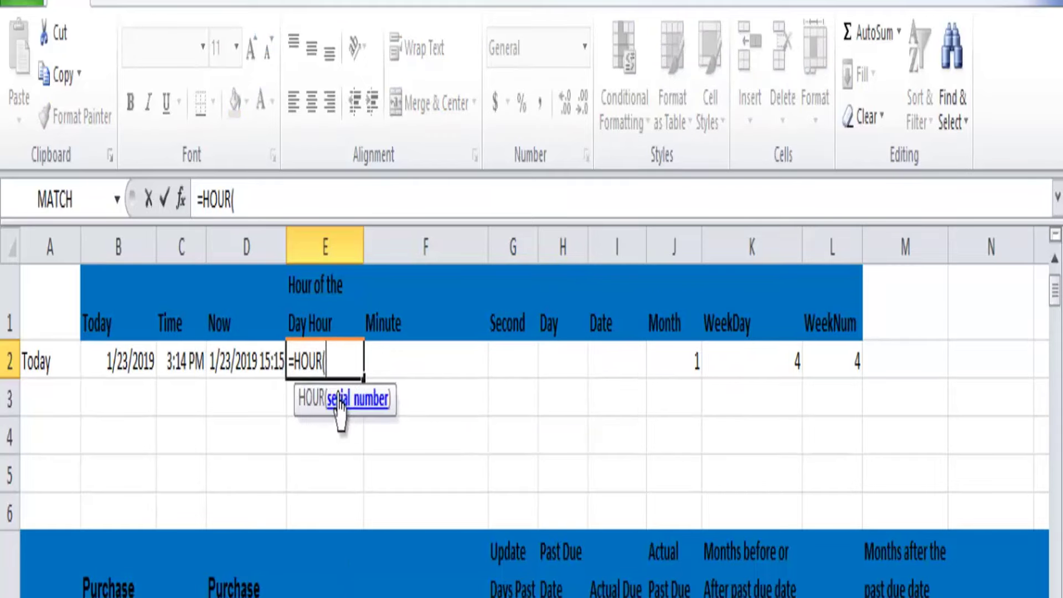
click(243, 363)
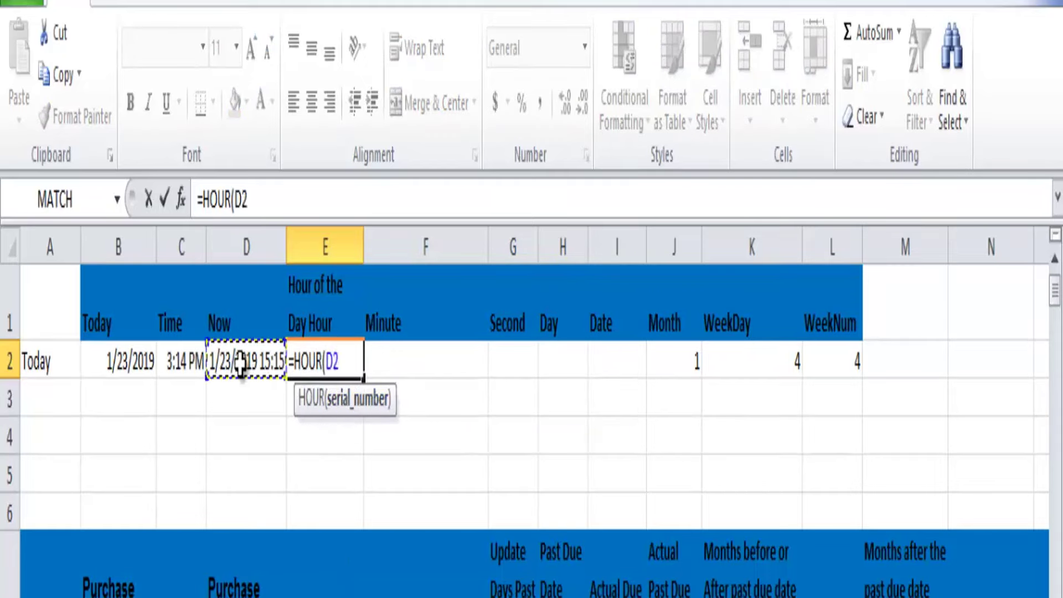
text())
key(Return)
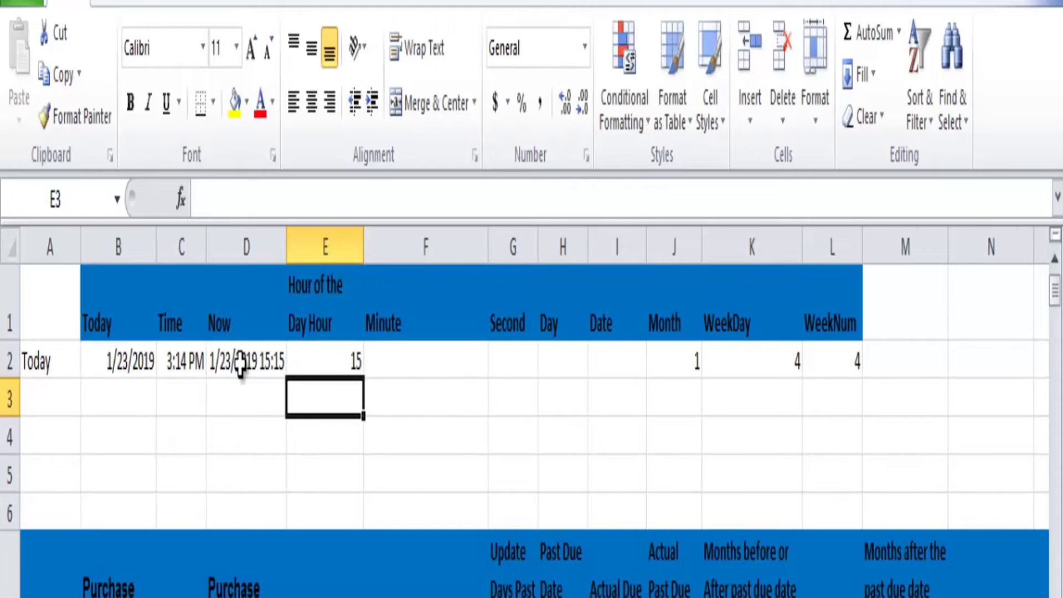
key(ctrl+Page_Down)
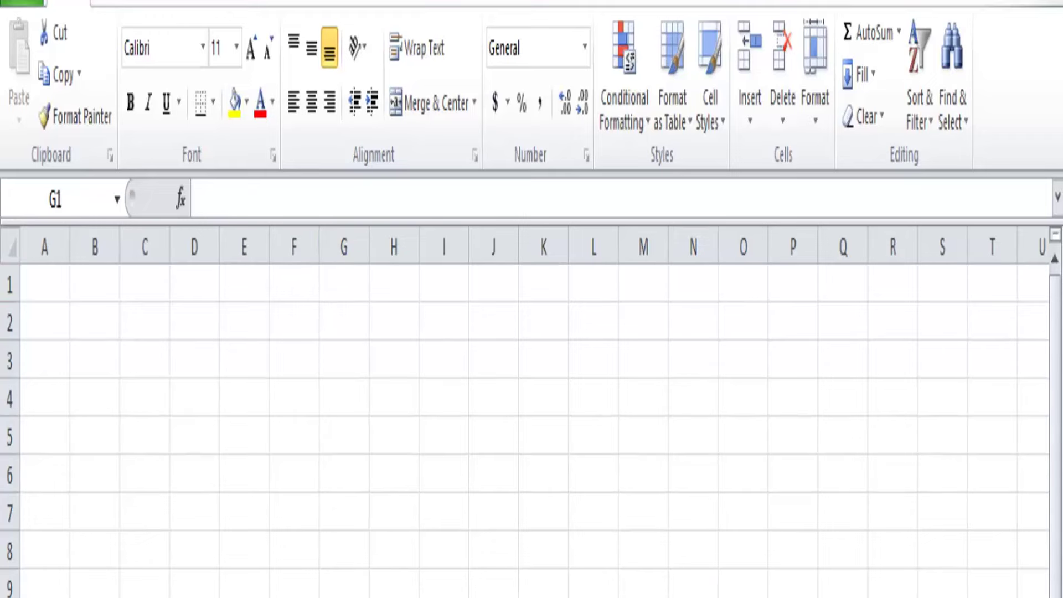
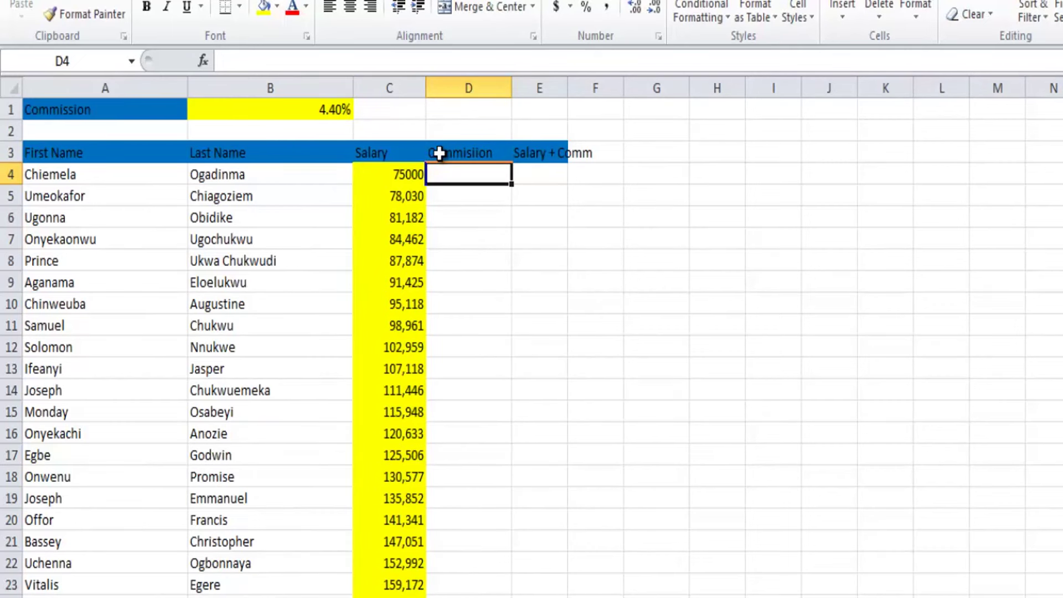
Correct the spelling of the header in D3 to Commission.
click(439, 153)
click(273, 61)
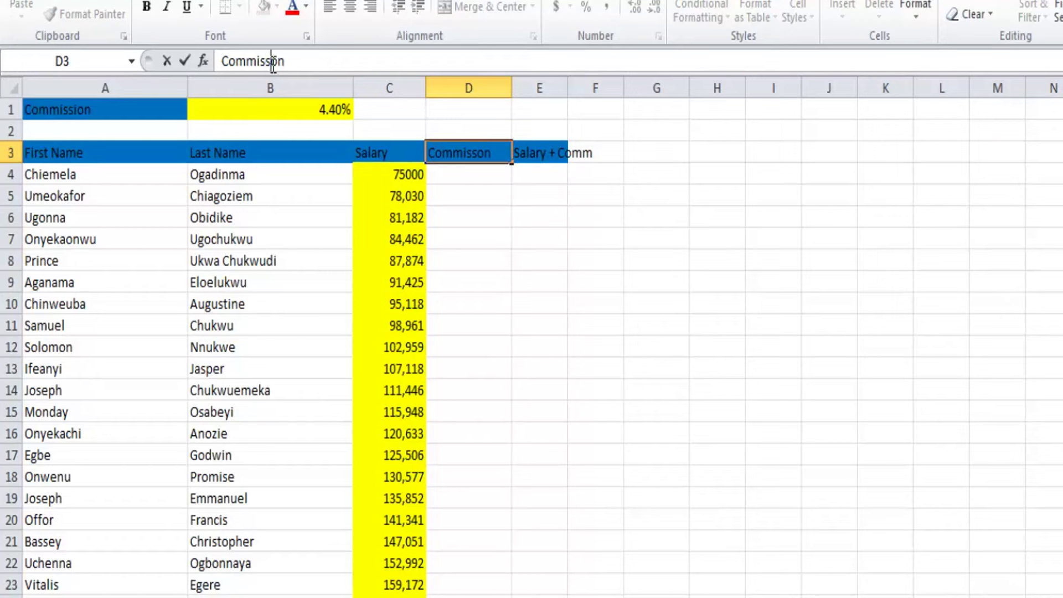
key(Return)
Enter =C4*B1 in D4 to multiply the first salary by the commission rate.
text(=)
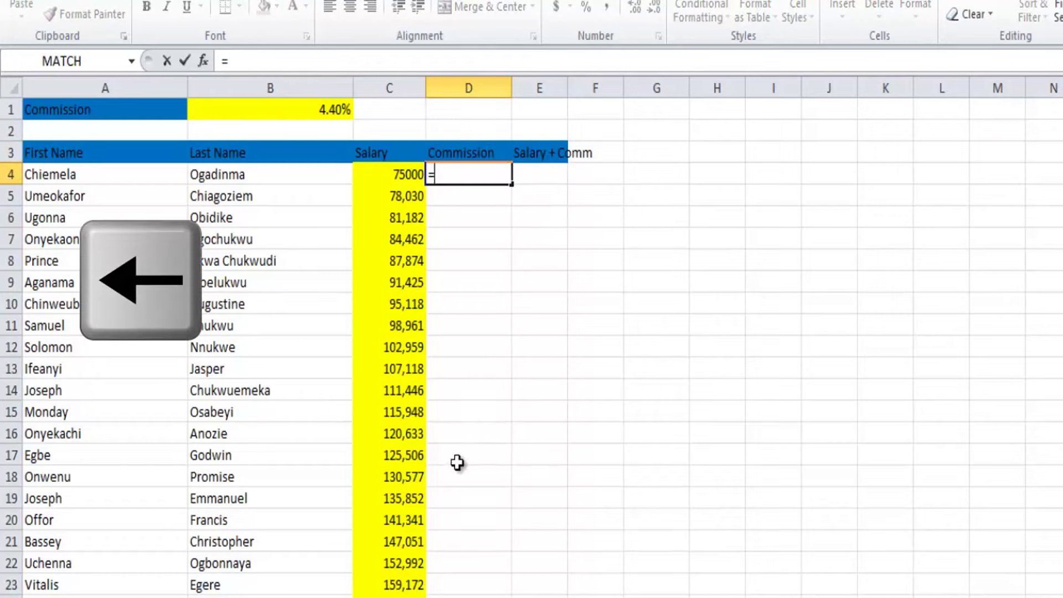
key(Left)
key(Left)
key(Up)
key(Up)
key(Up)
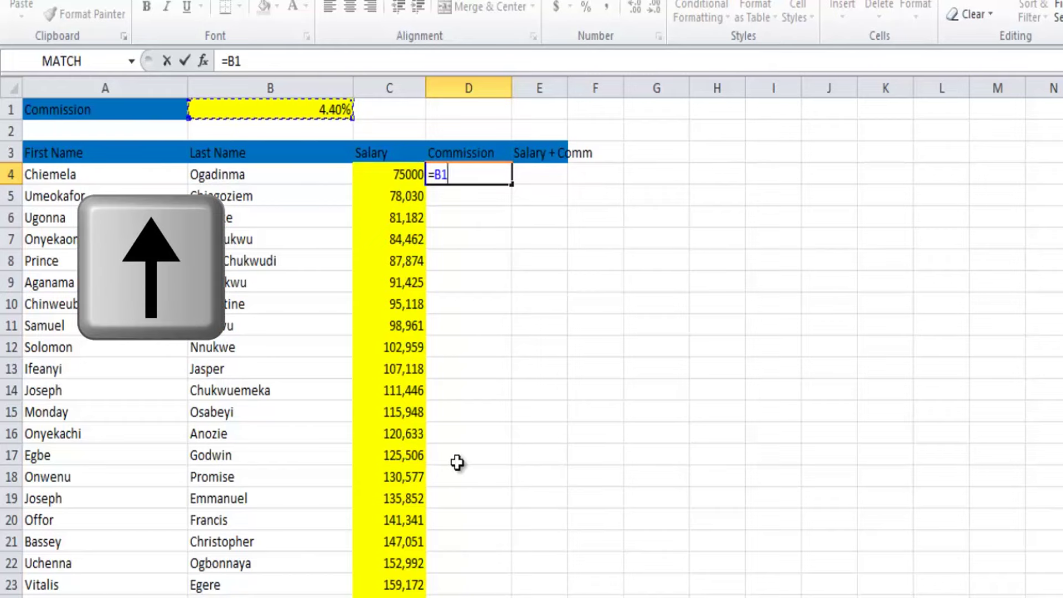
key(Down)
key(Down)
key(Down)
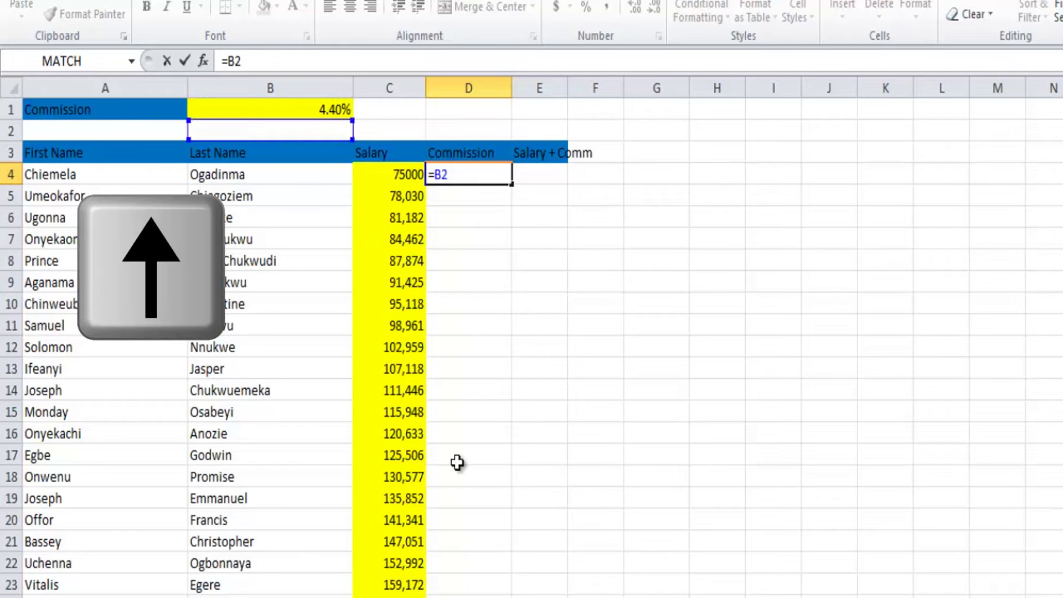
key(Right)
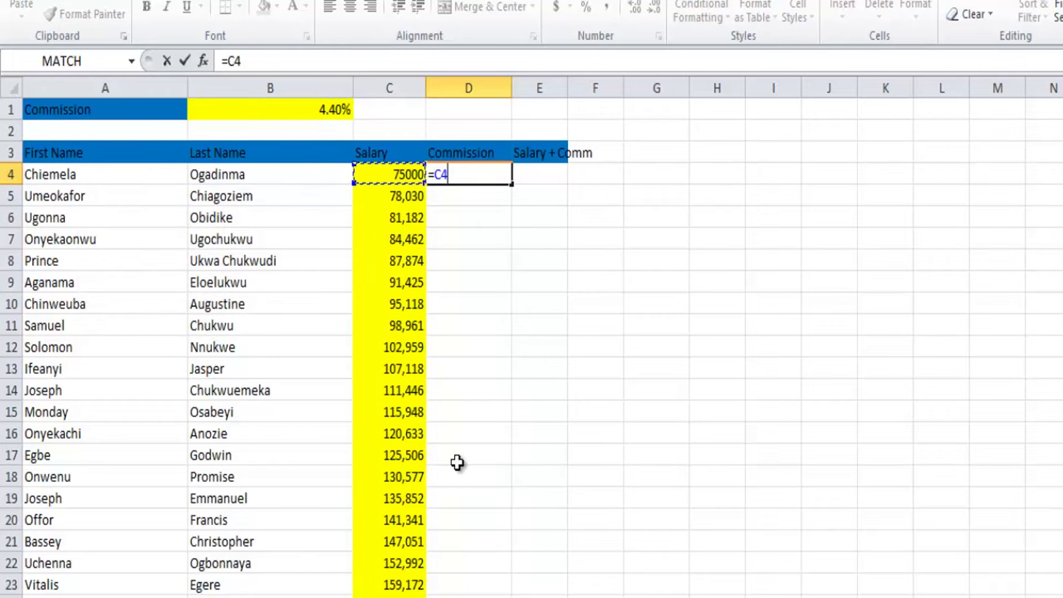
text(*)
key(Up)
key(Up)
key(Up)
key(Left)
key(Left)
key(Return)
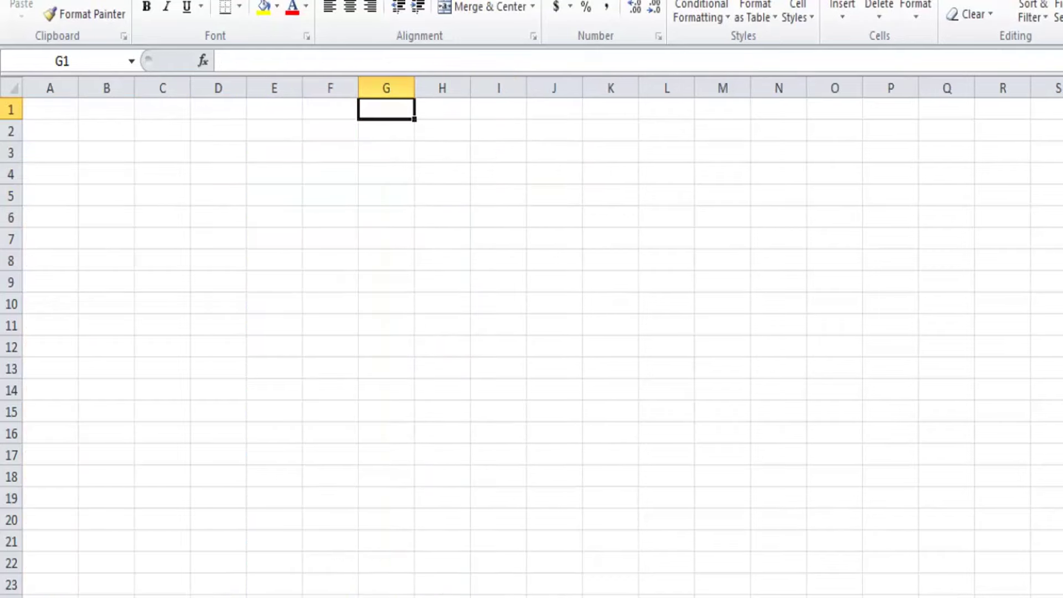
Return to Excel for Accountant3.xlsx, try the General number format on D4 and undo it.
mouse_move(360, 590)
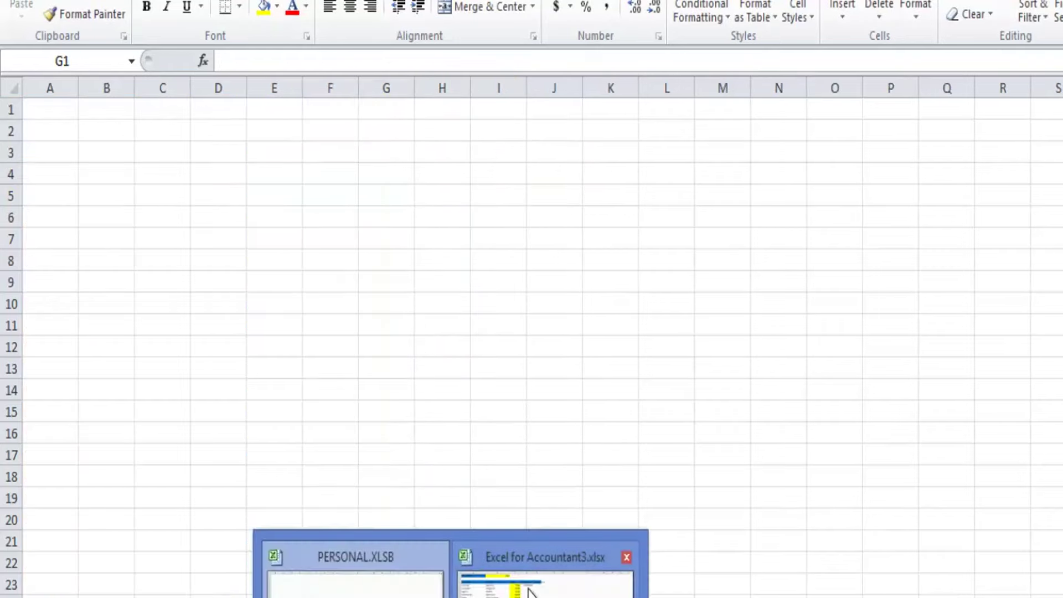
click(527, 586)
click(486, 174)
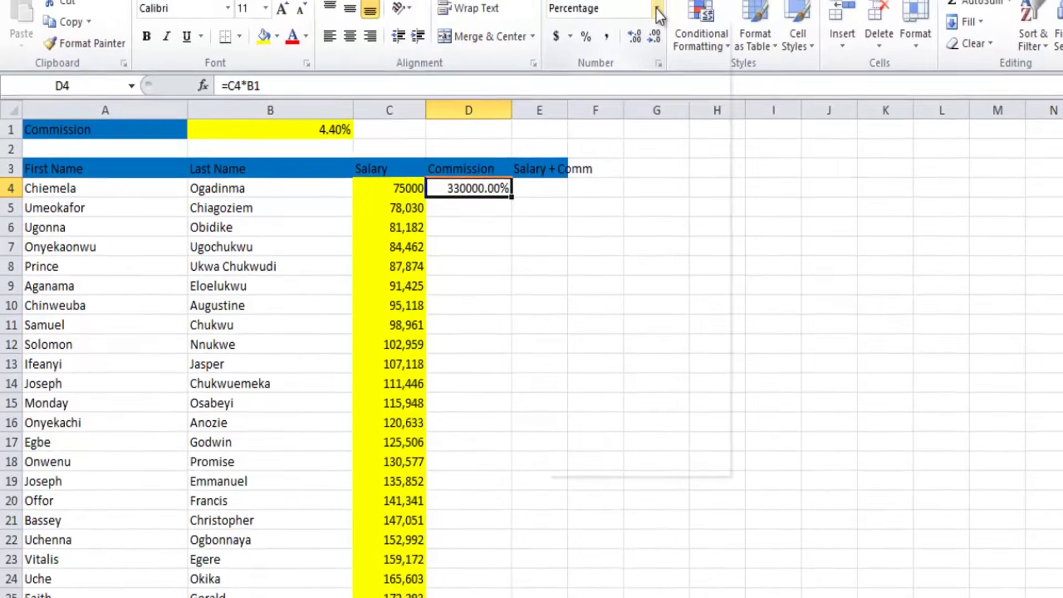
click(658, 57)
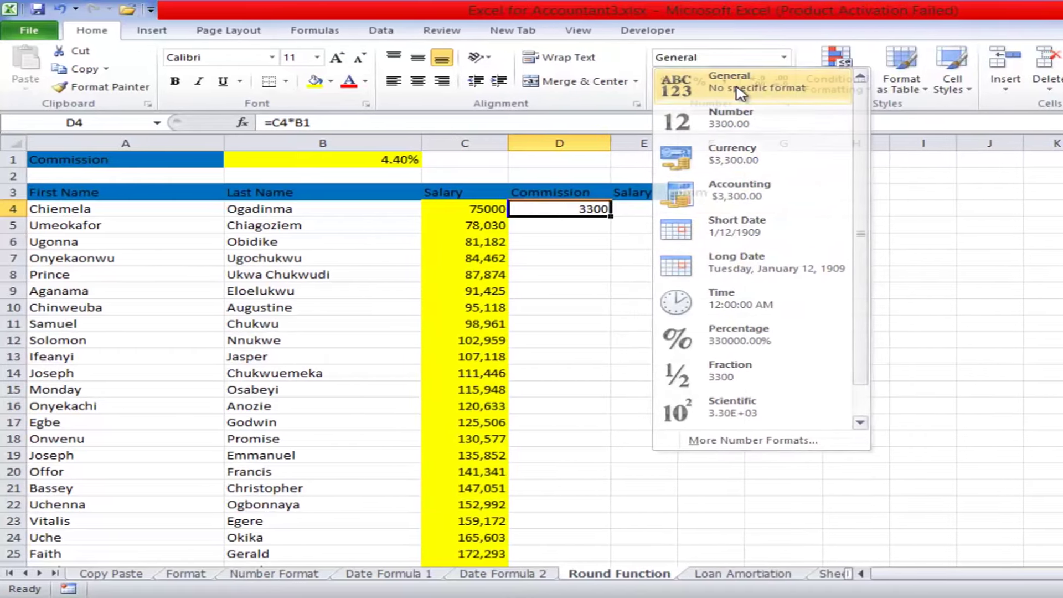
click(730, 94)
key(ctrl+z)
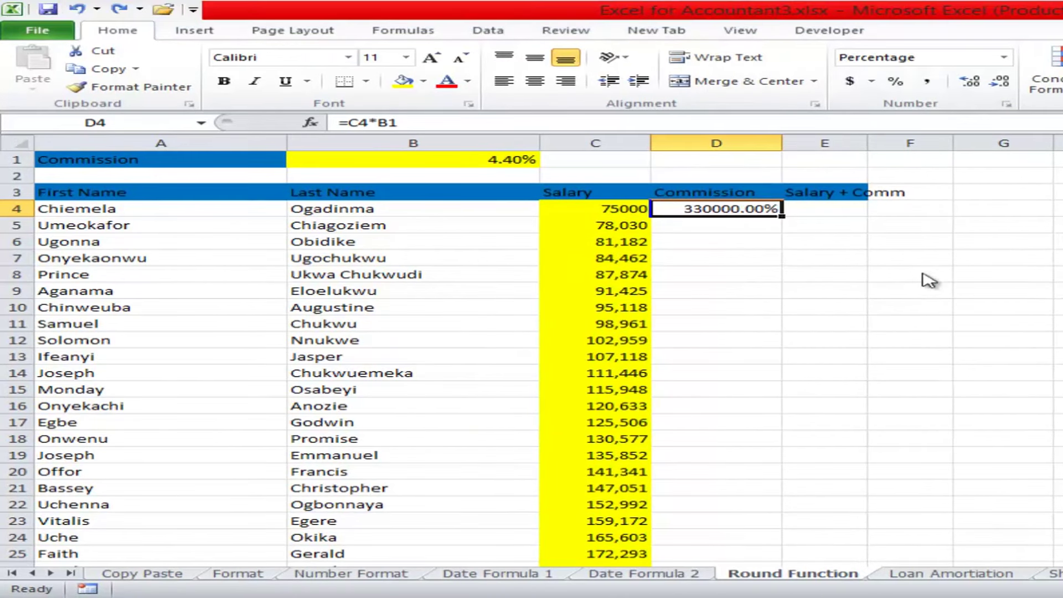
Set the number format of D4 to General in the Format Cells dialog.
key(alt+Tab)
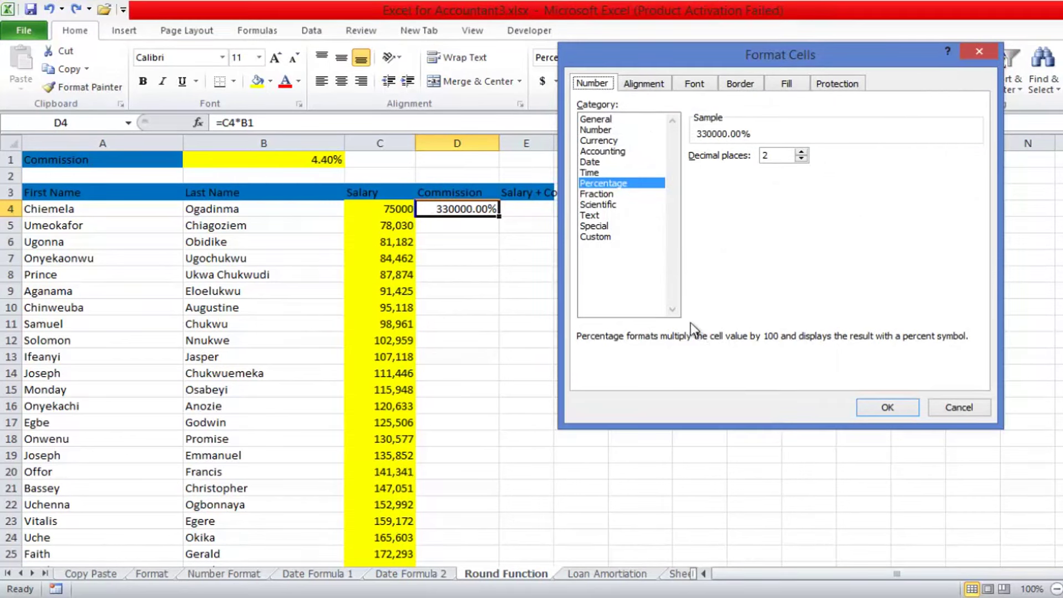
click(596, 119)
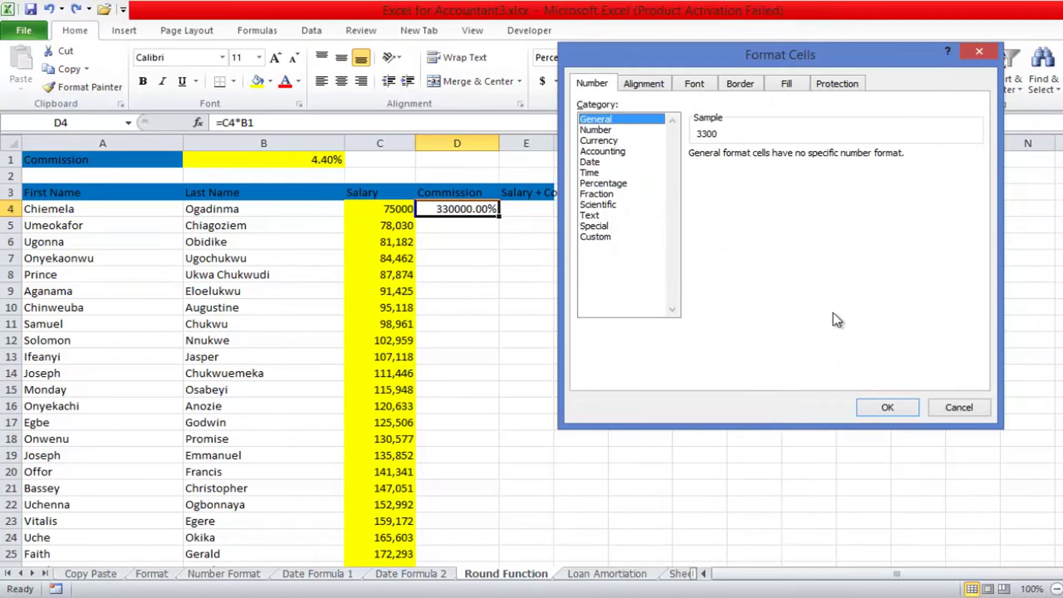
click(896, 407)
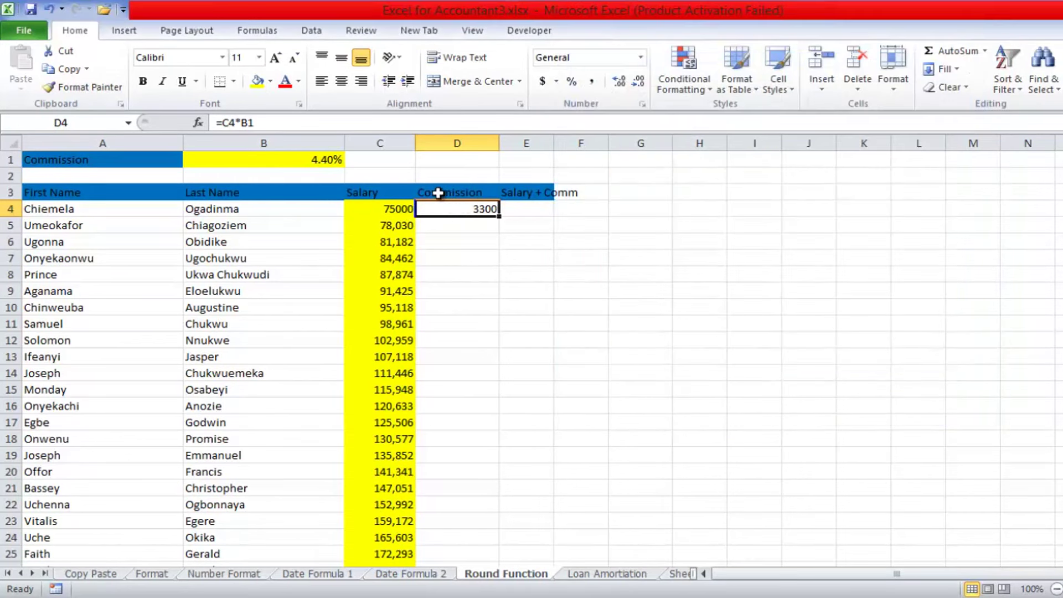
Fill the D4 commission formula down the whole Commission column and undo the fill.
double_click(501, 216)
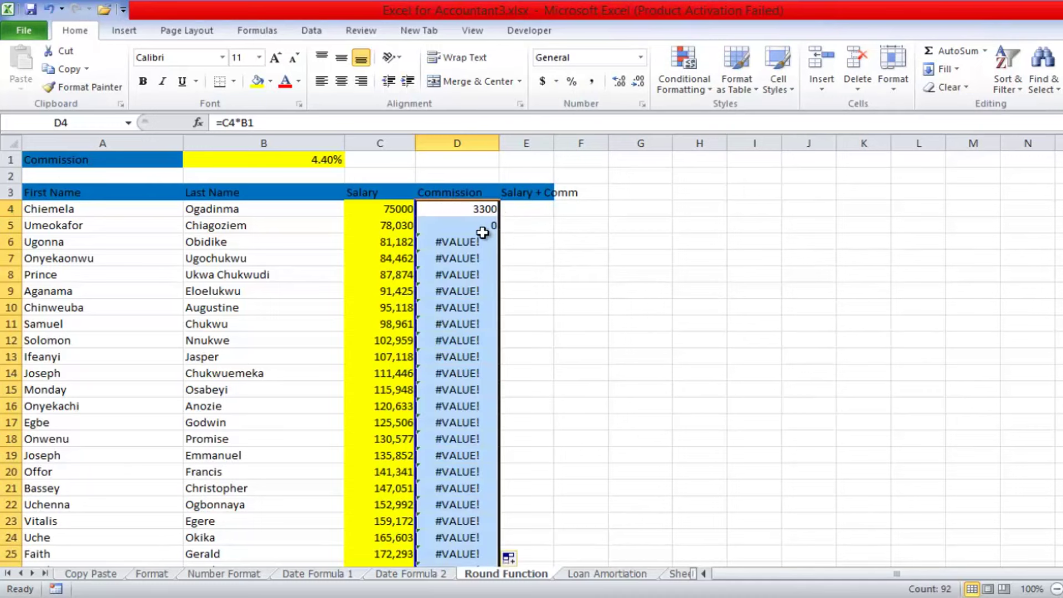
key(ctrl+z)
key(ctrl+minus)
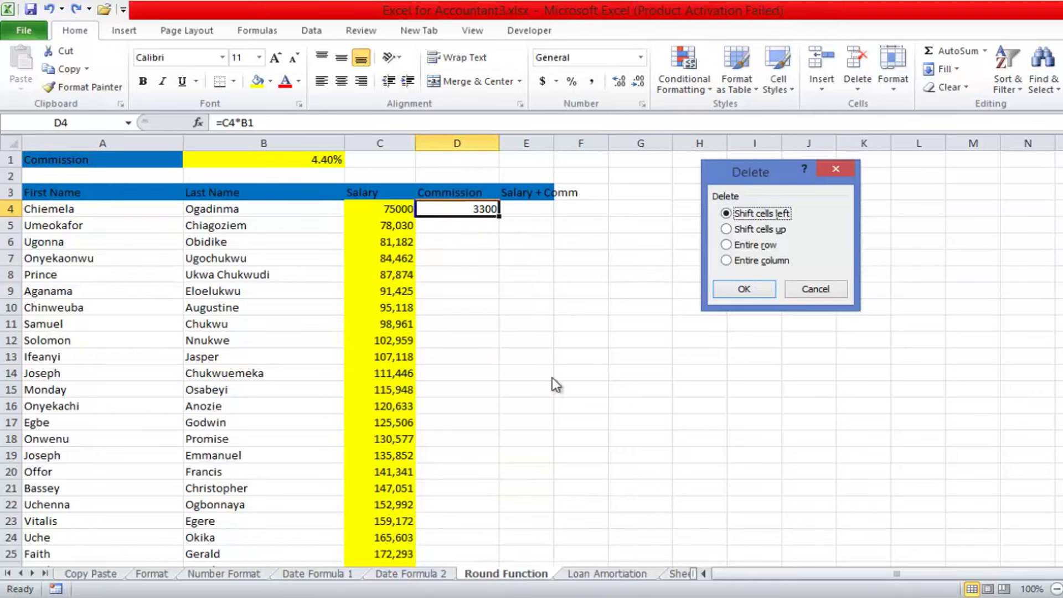
click(816, 288)
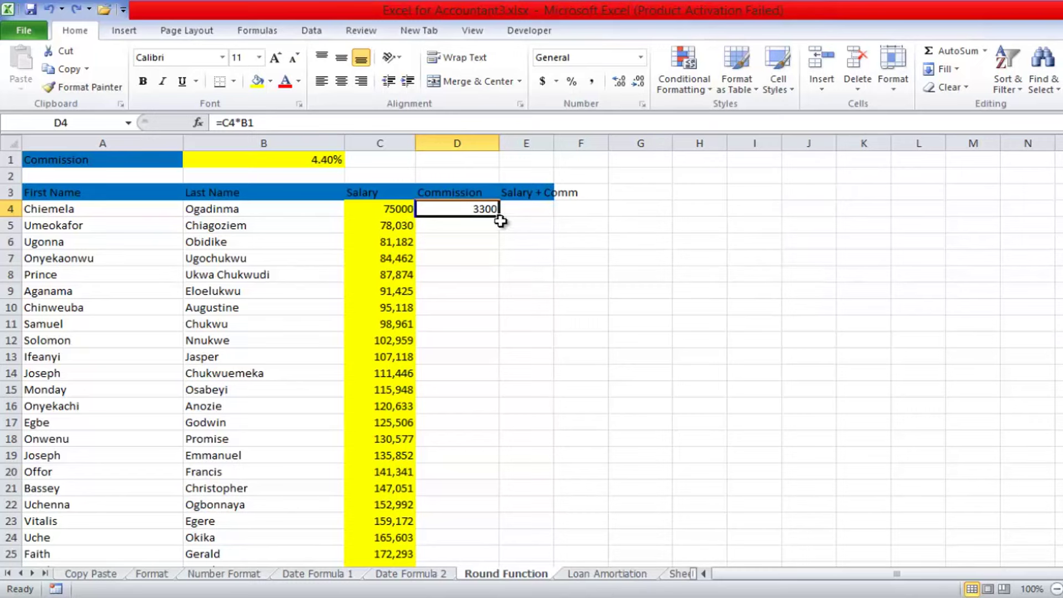
Copy the D4 formula down to D6 and inspect the cell references in D5.
drag(500, 219, 487, 241)
click(531, 241)
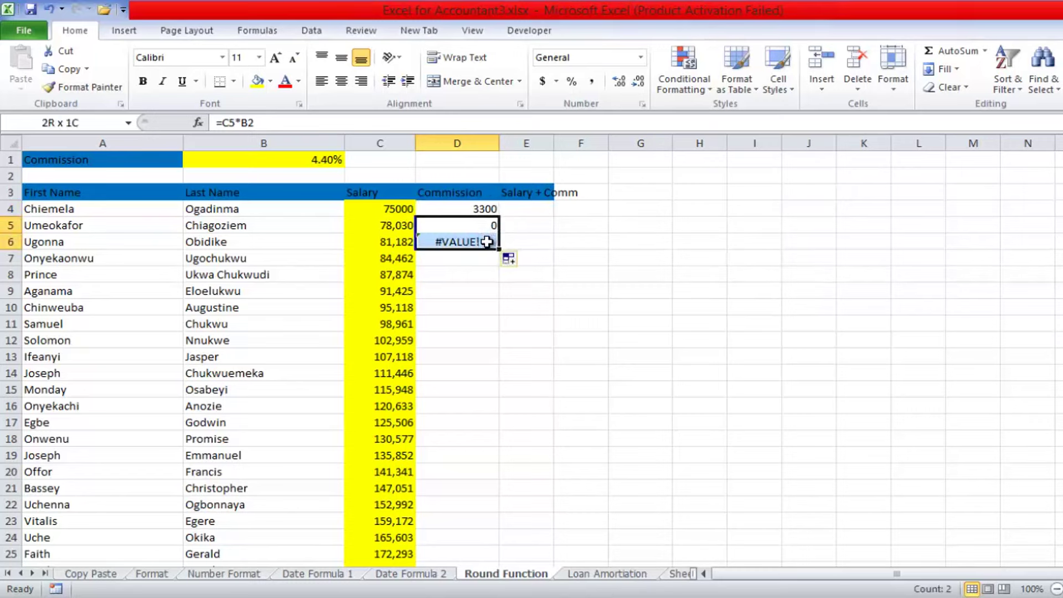
click(487, 242)
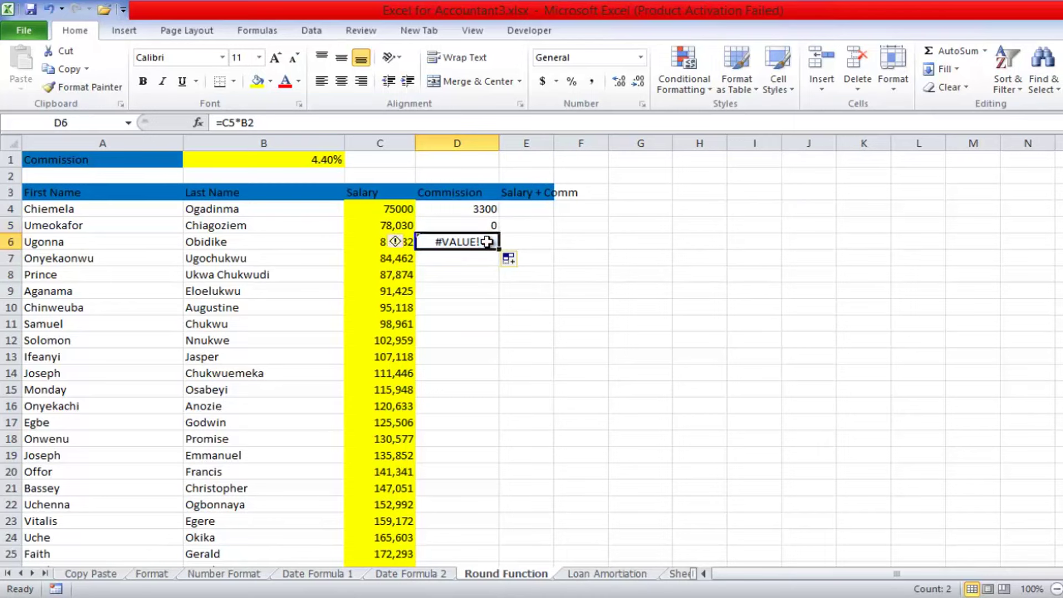
double_click(479, 223)
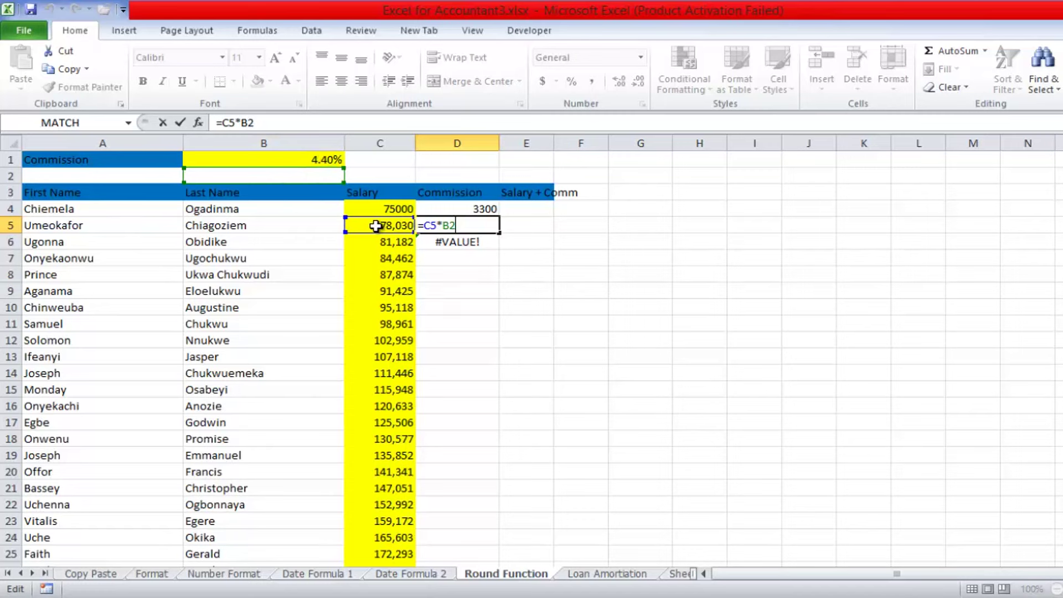
key(Return)
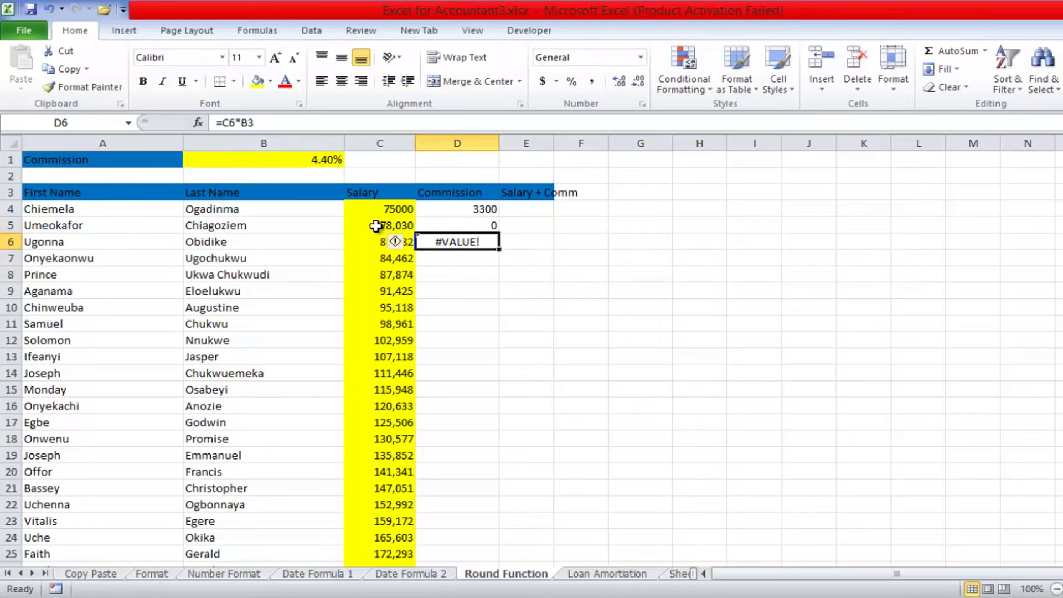
Return to Excel for Accountant3.xlsx and clear the copied formulas in D5 and D6.
key(F8)
key(F8)
key(alt+Tab)
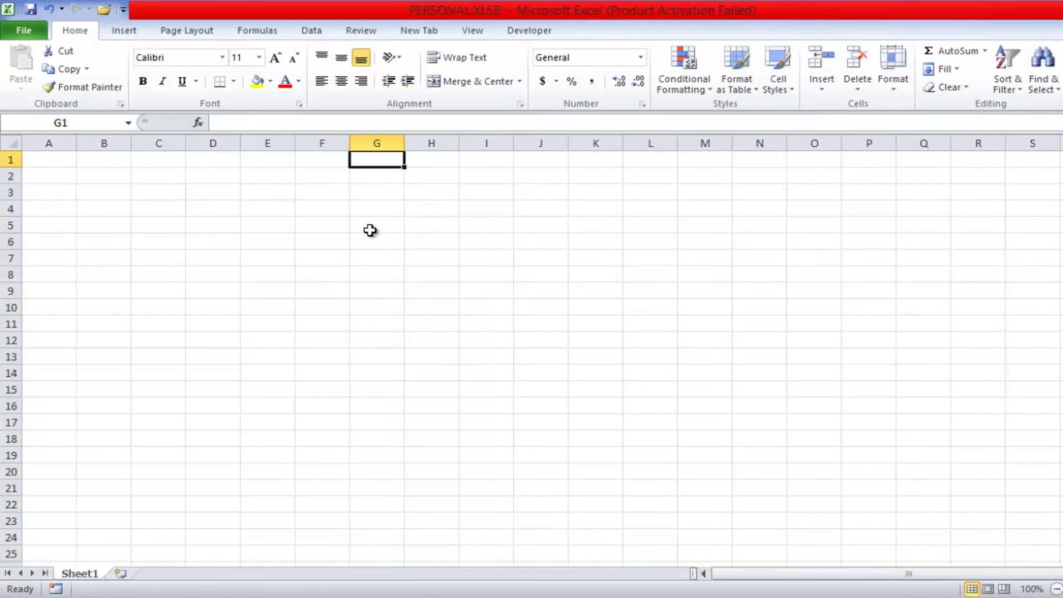
click(519, 556)
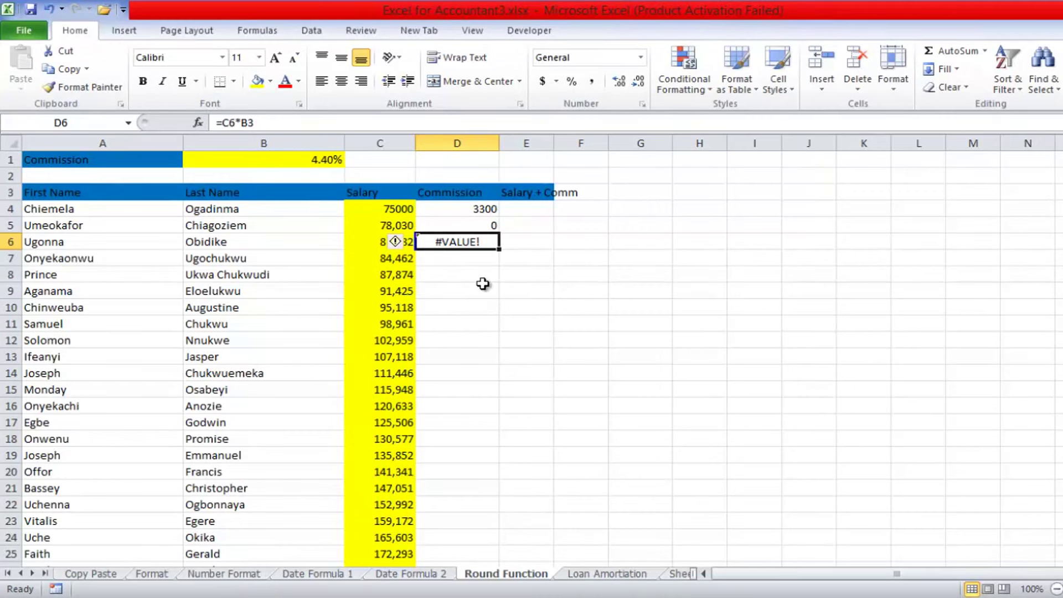
key(Delete)
key(Up)
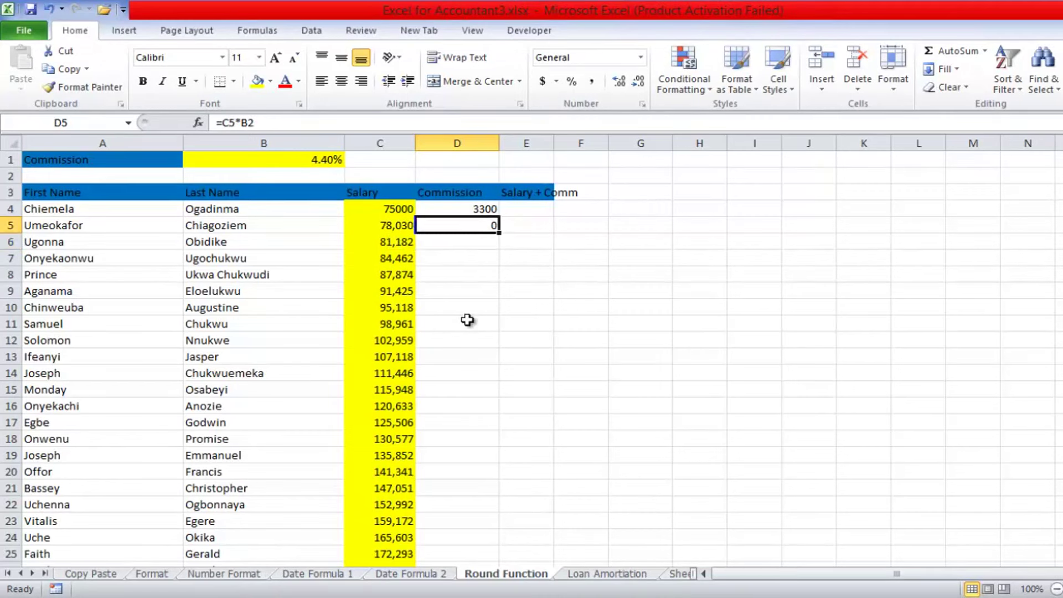
Replace the formula in D4 with =C4*B$1, locking the row of the commission rate.
click(482, 210)
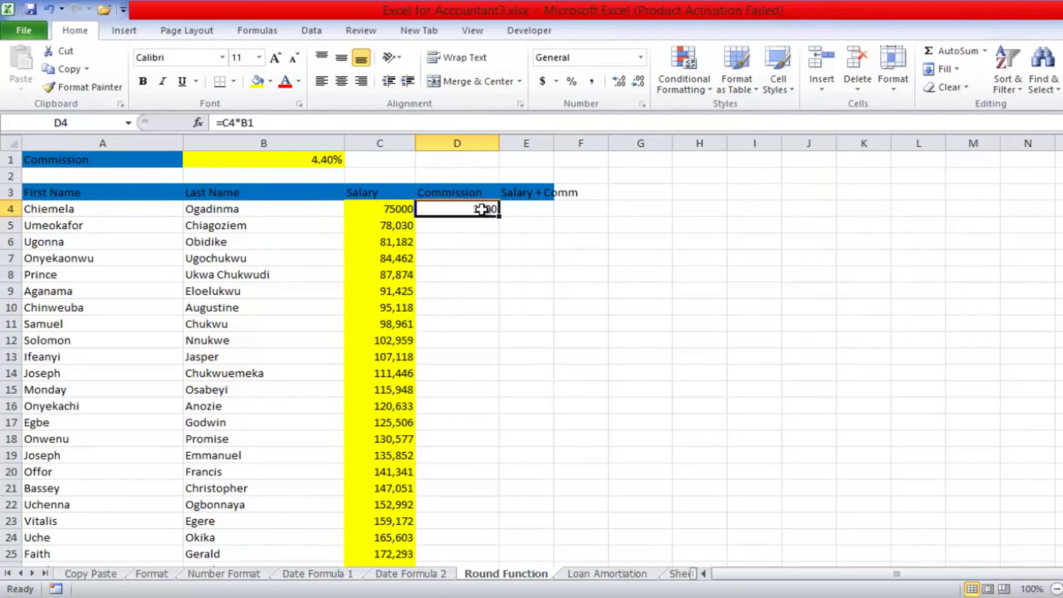
key(Delete)
text(=)
click(390, 206)
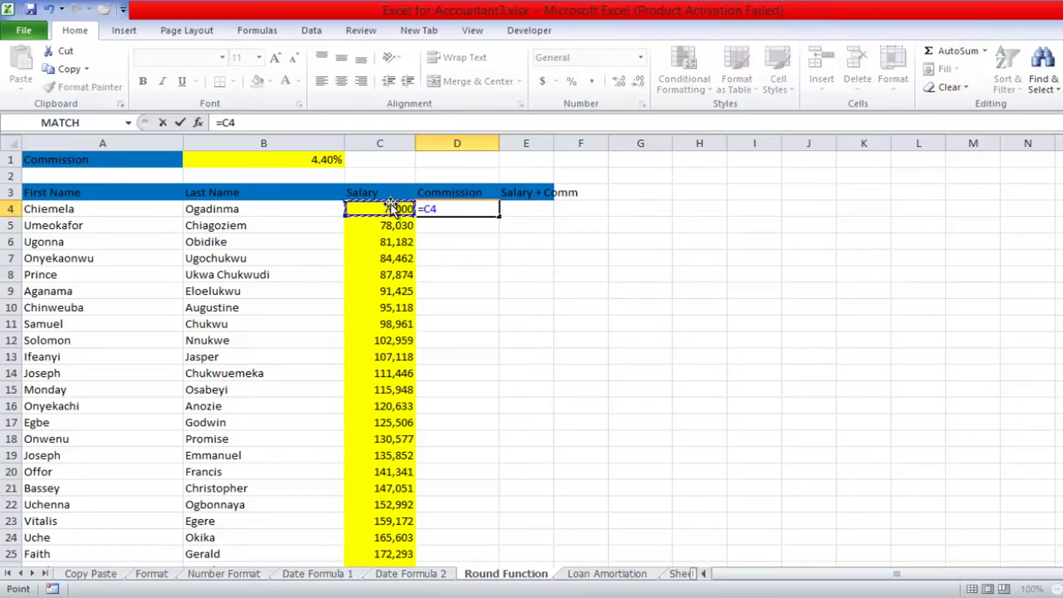
text(*)
key(Left)
key(Left)
key(Up)
key(Up)
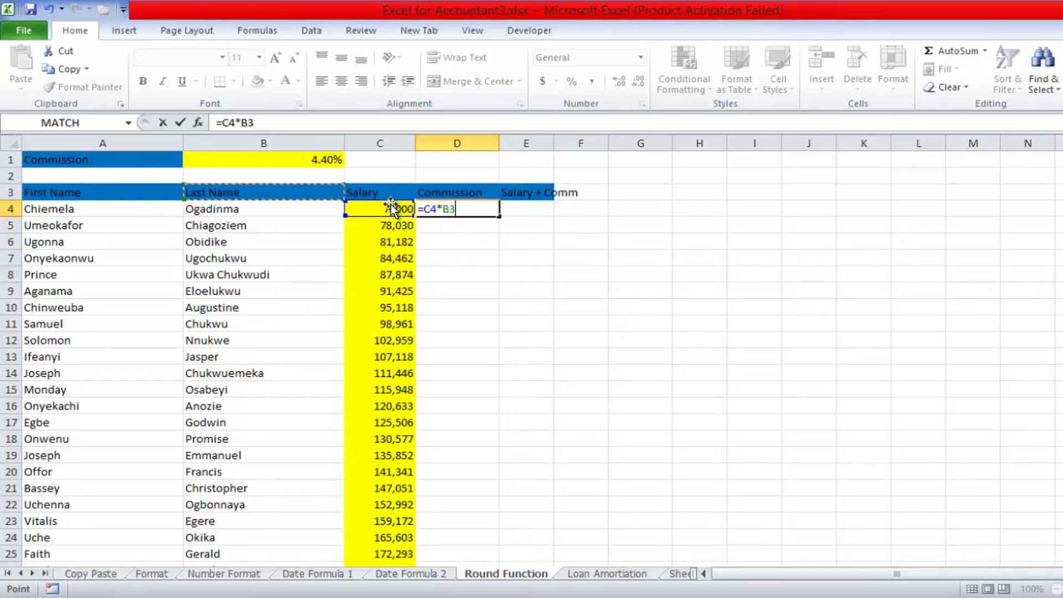
key(Up)
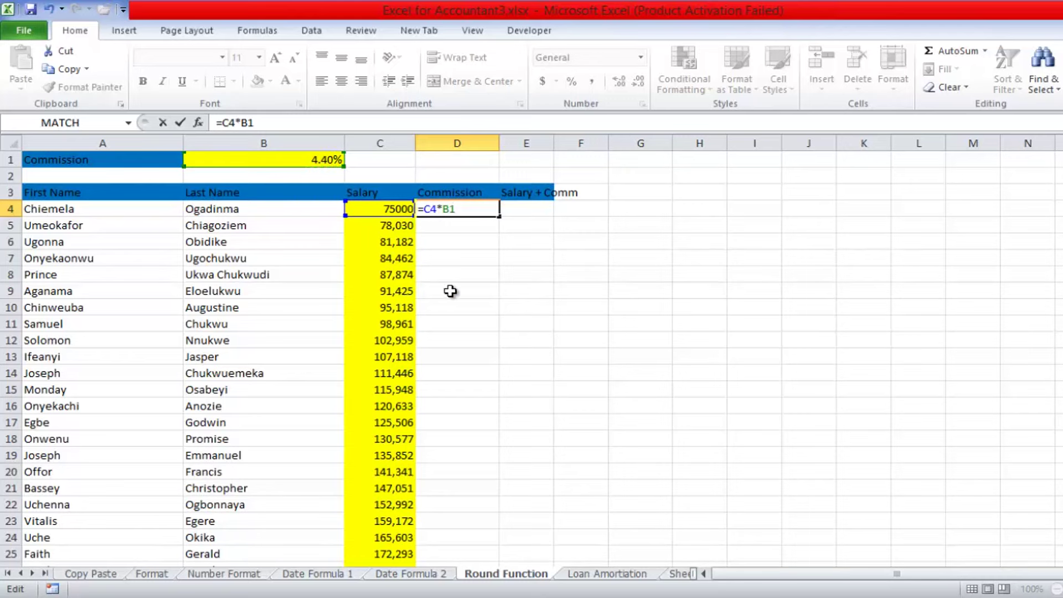
key(Left)
text($)
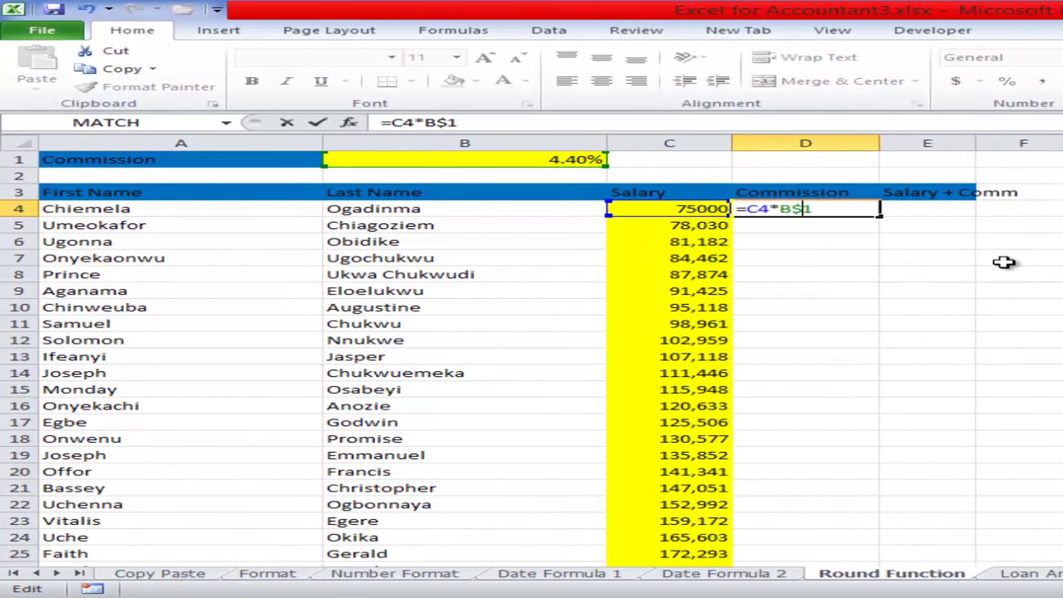
key(Return)
Return to Excel for Accountant3.xlsx and fill the D4 formula down the Commission column.
key(F8)
key(ctrl+F6)
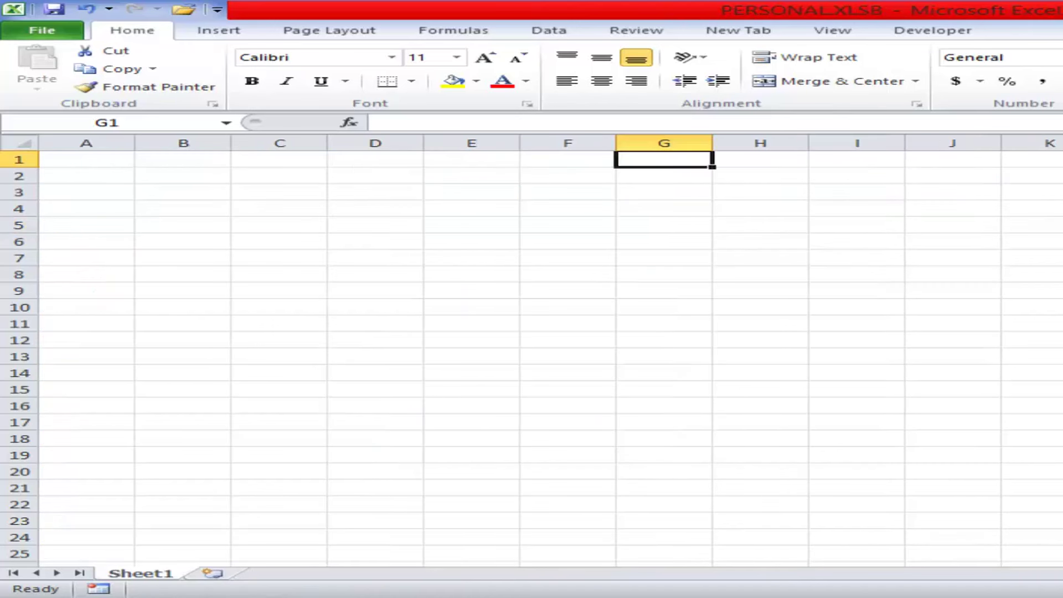
mouse_move(842, 577)
click(914, 559)
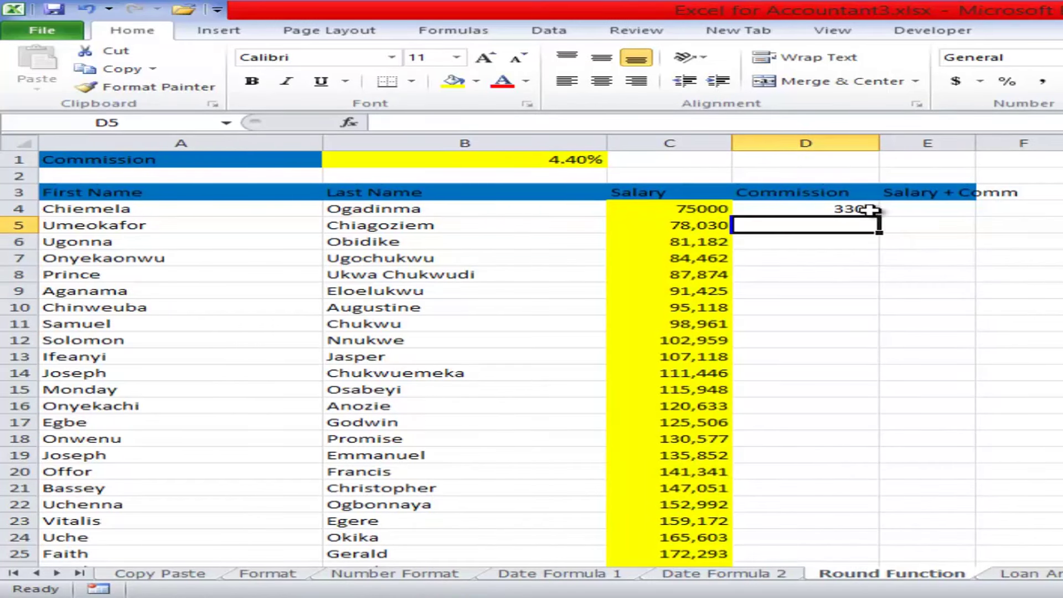
click(871, 209)
drag(880, 215, 885, 219)
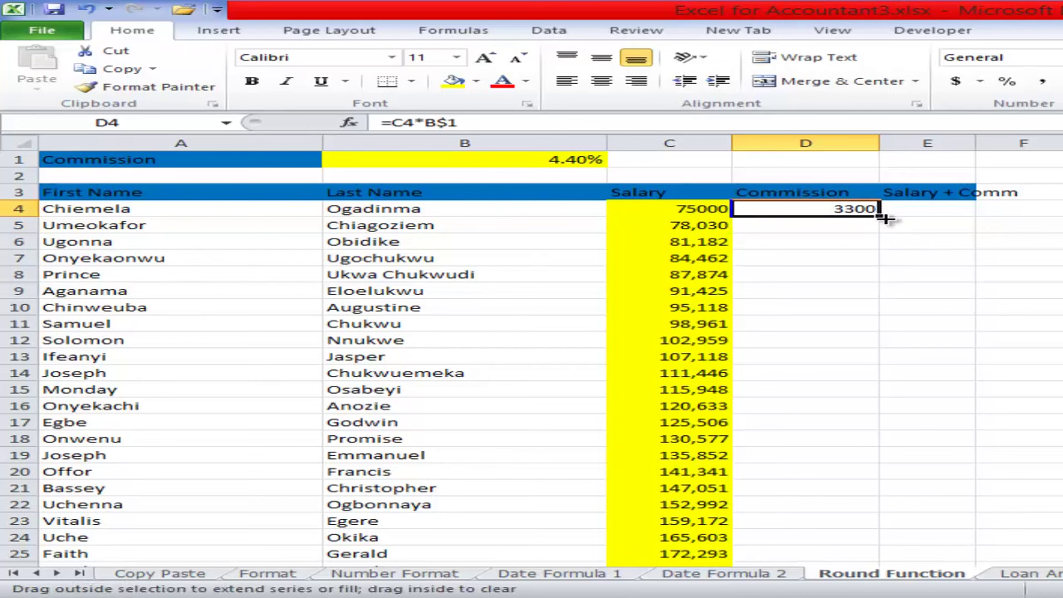
double_click(885, 219)
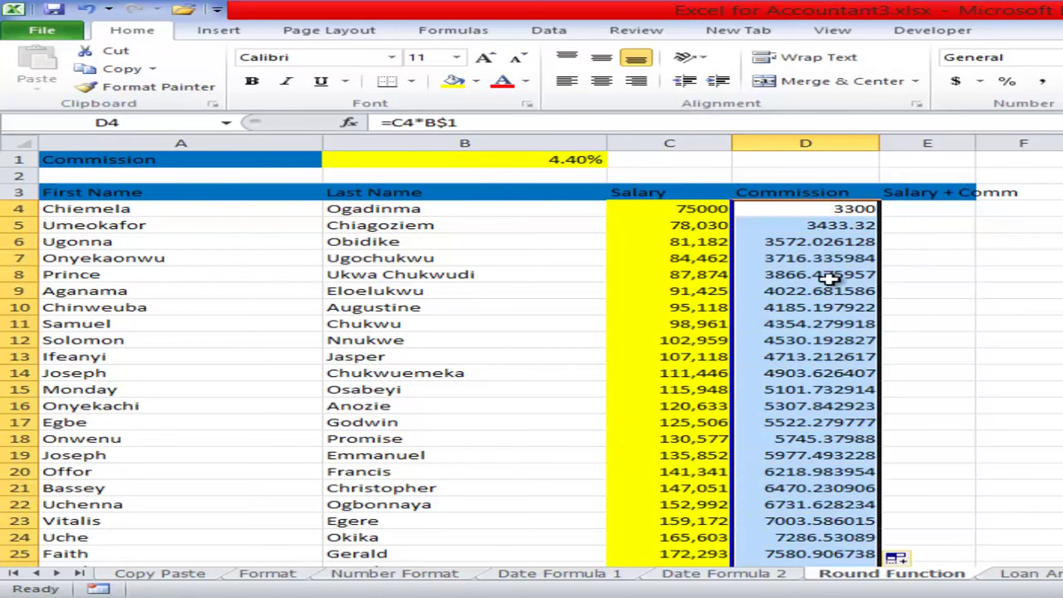
Check the cell references in the D5 formula and autofit column E to its Salary + Comm header.
double_click(831, 225)
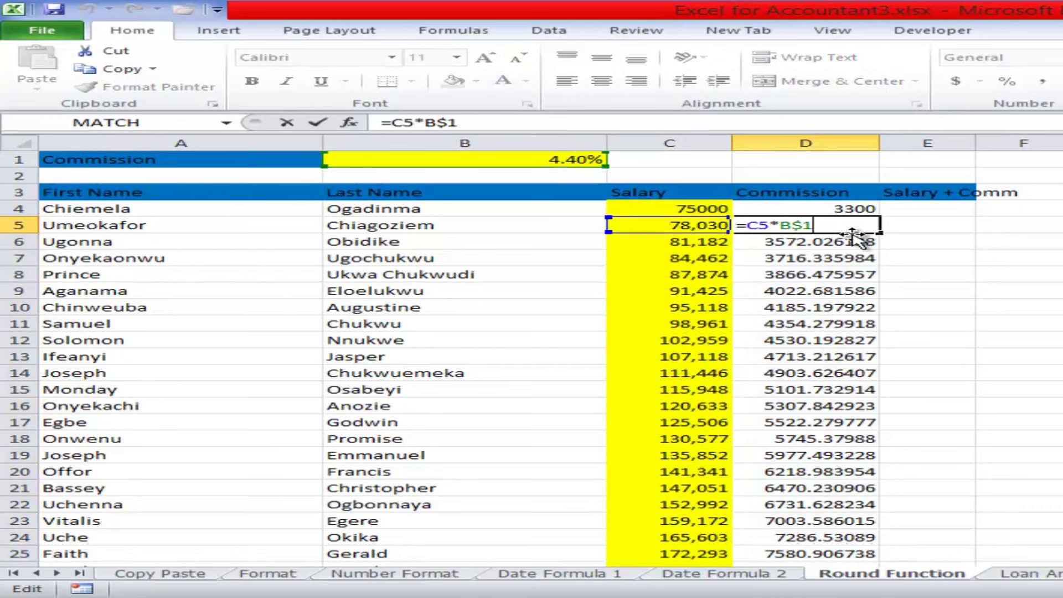
click(919, 227)
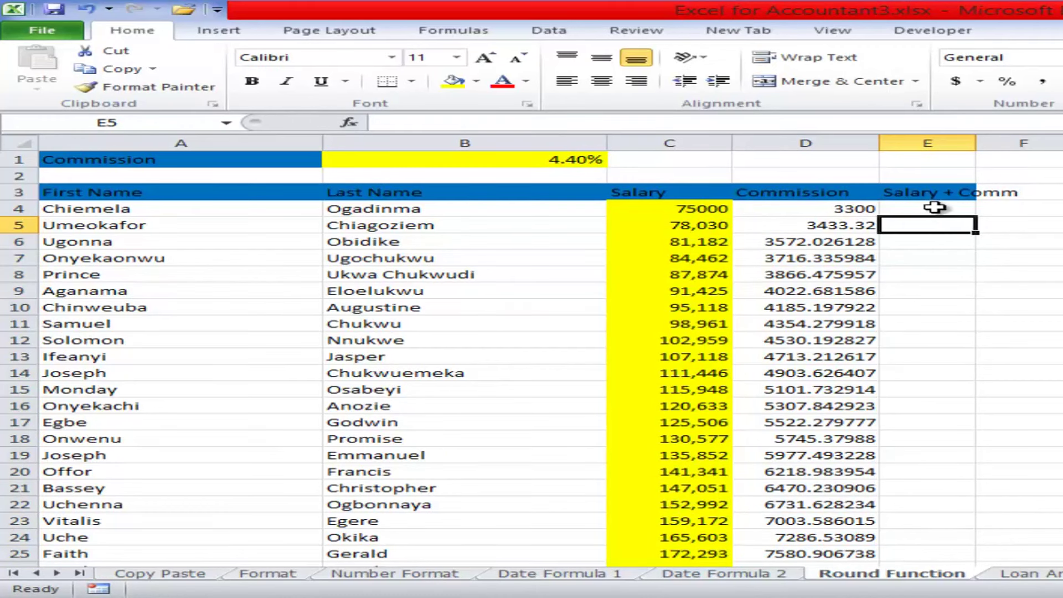
double_click(976, 143)
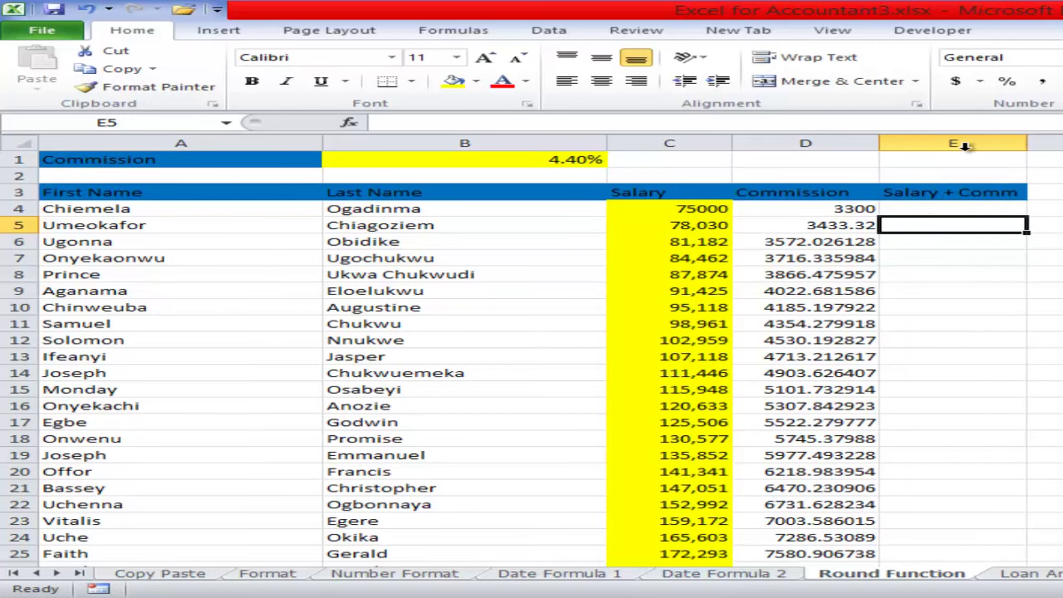
Enter the formula =C4+D4 in E4 to add the first employee's salary and commission.
click(966, 209)
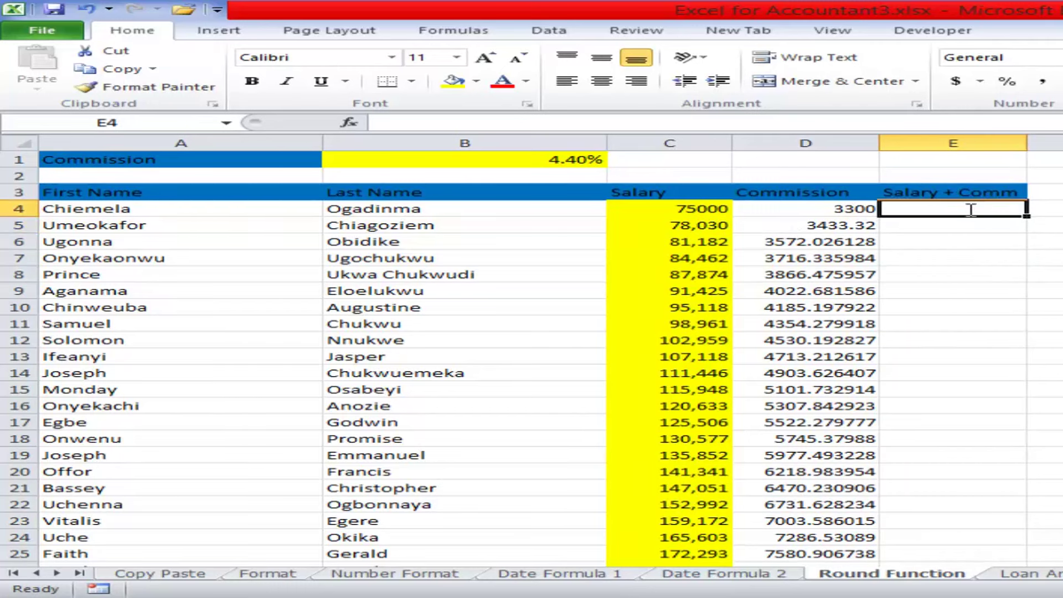
text(=)
key(Left)
key(Left)
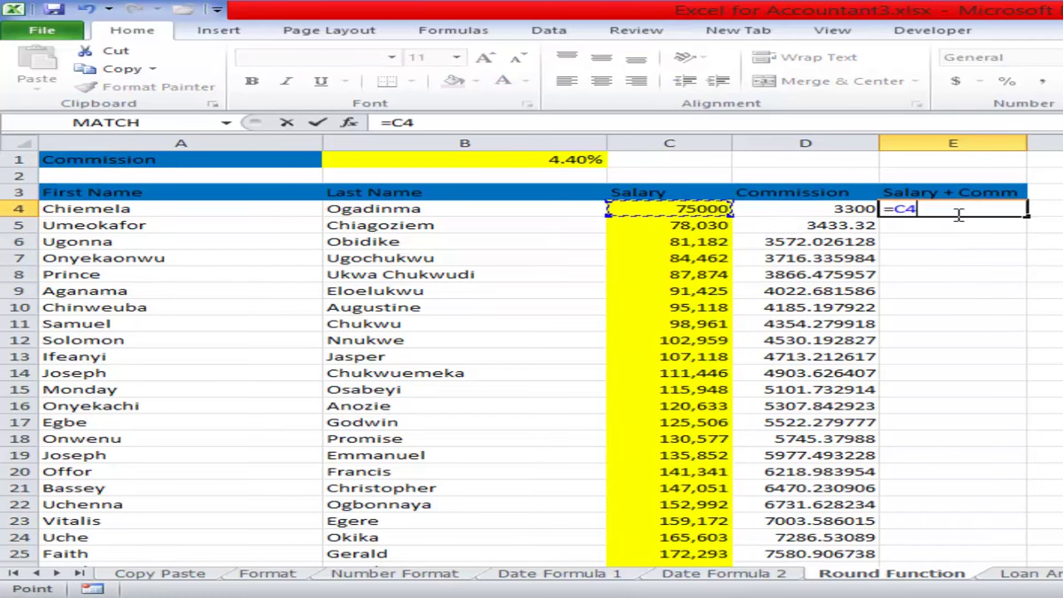
text(+)
key(Right)
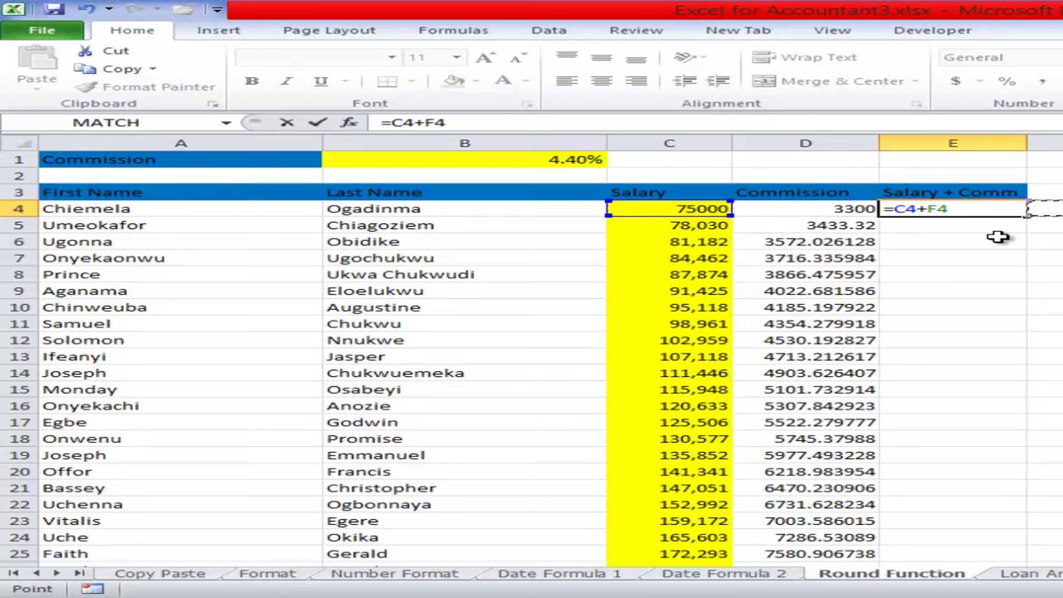
key(Left)
key(Left)
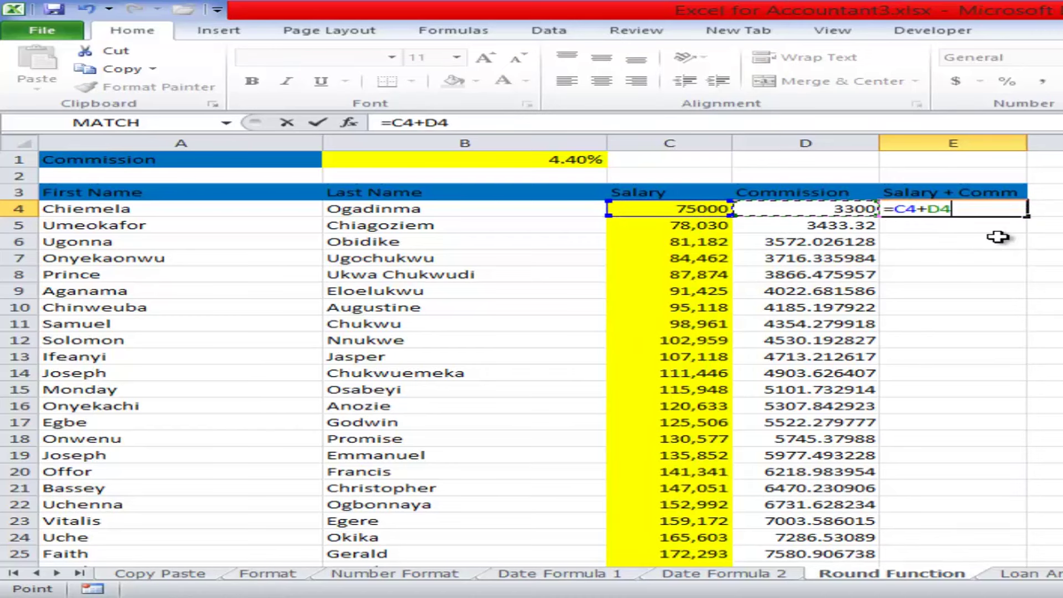
key(Return)
Return to Excel for Accountant3.xlsx and fill the E4 formula down the Salary + Comm column.
key(F8)
key(F8)
key(F8)
key(ctrl+F6)
click(791, 597)
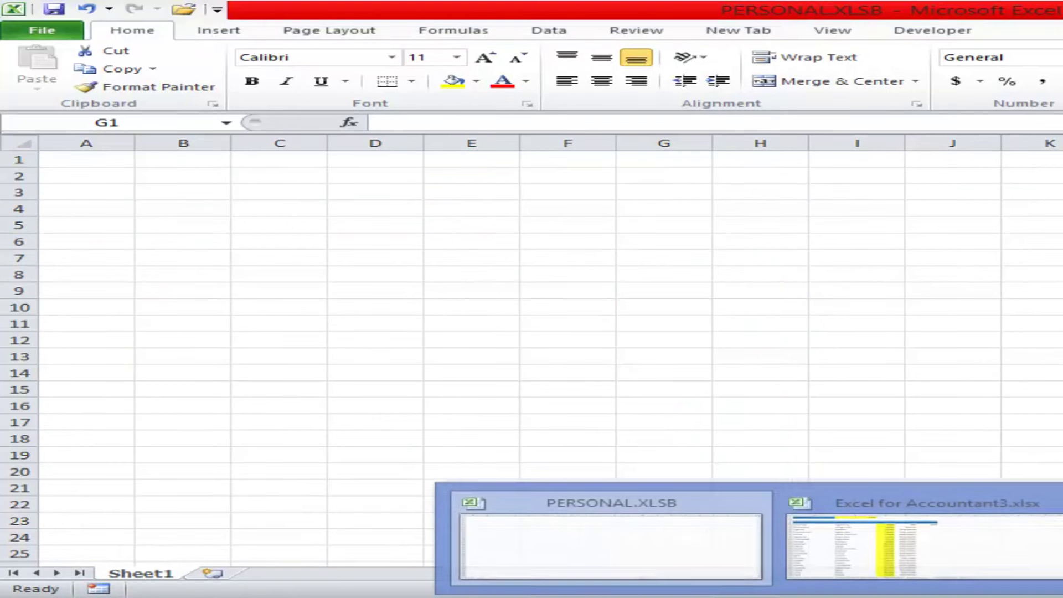
click(917, 537)
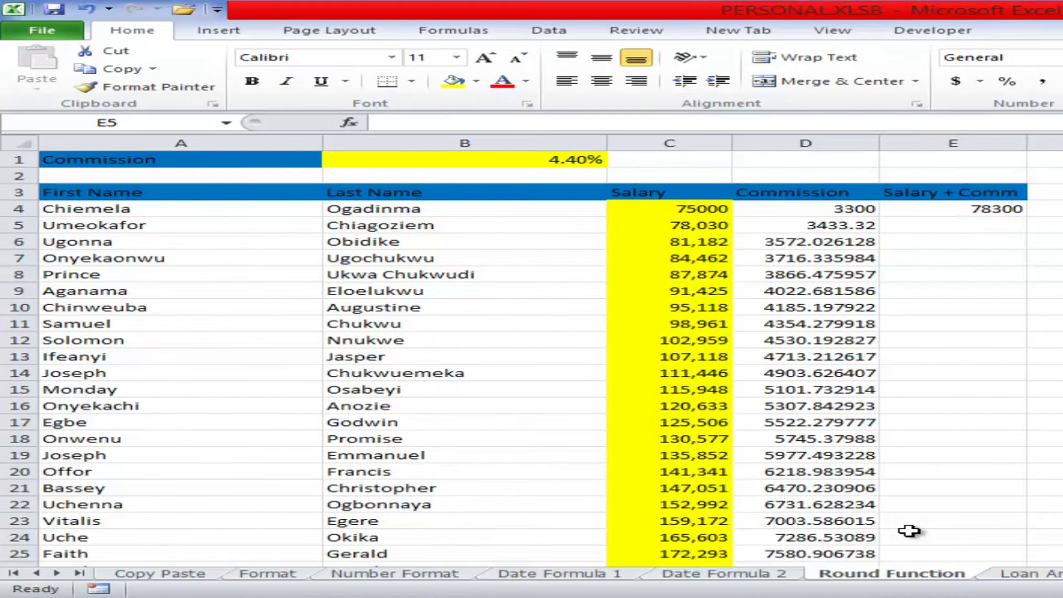
click(1005, 208)
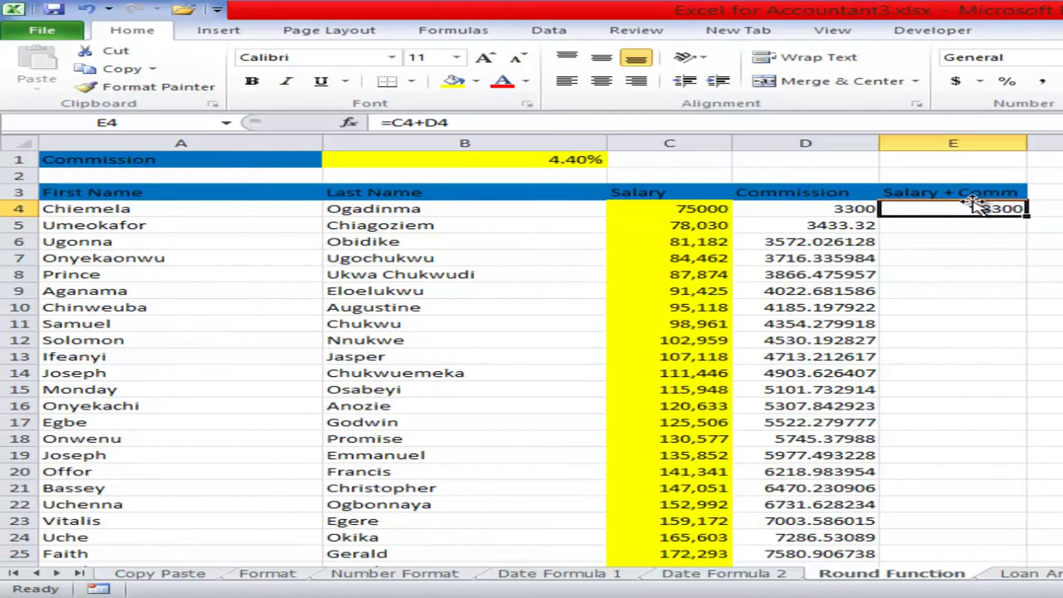
double_click(1026, 215)
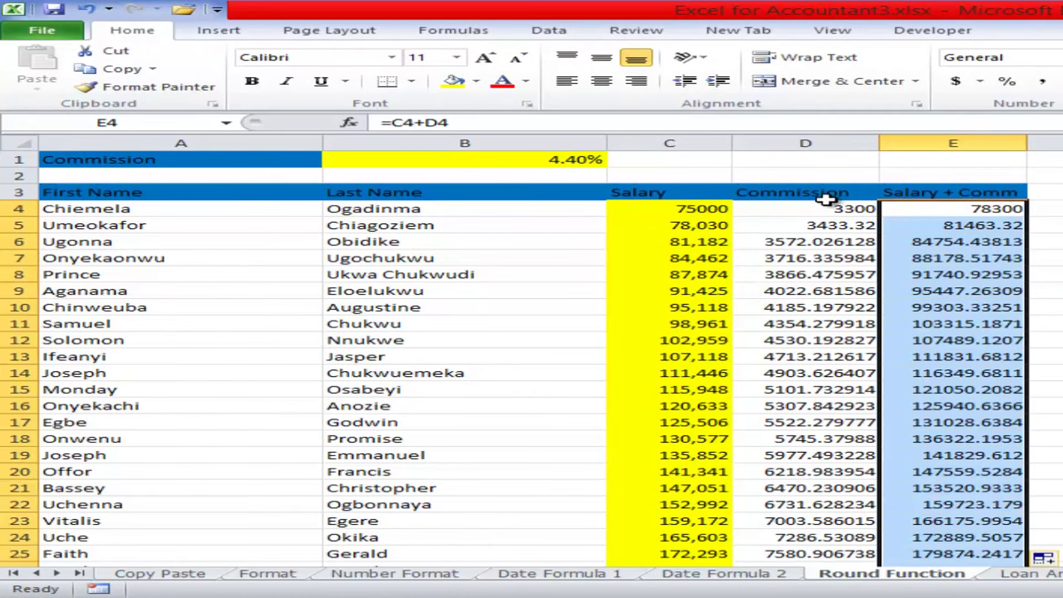
Inspect the commission formulas in D7 and D4 and the salary value in C6.
click(832, 257)
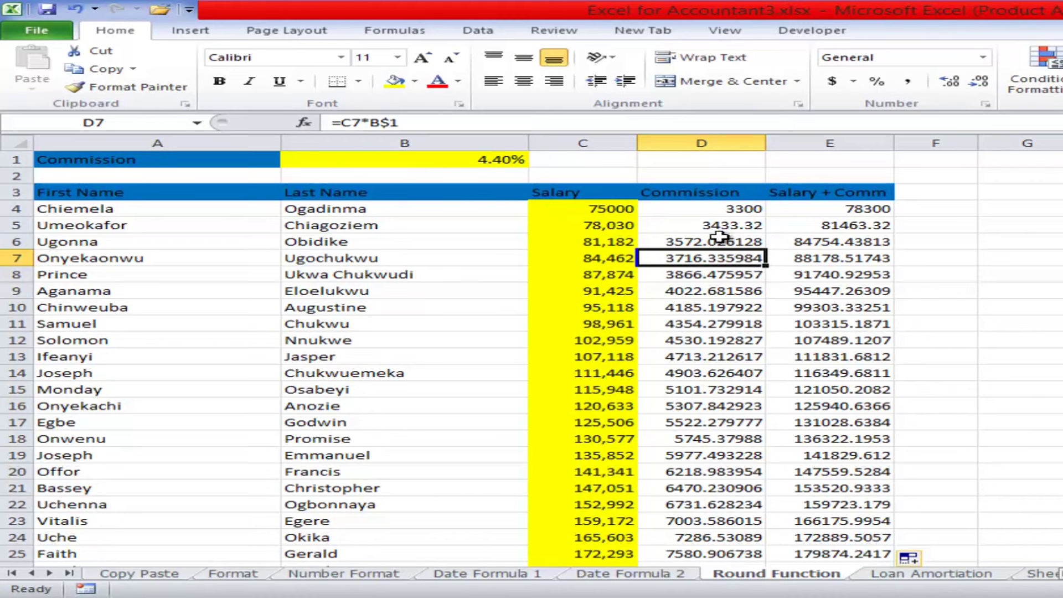
click(698, 212)
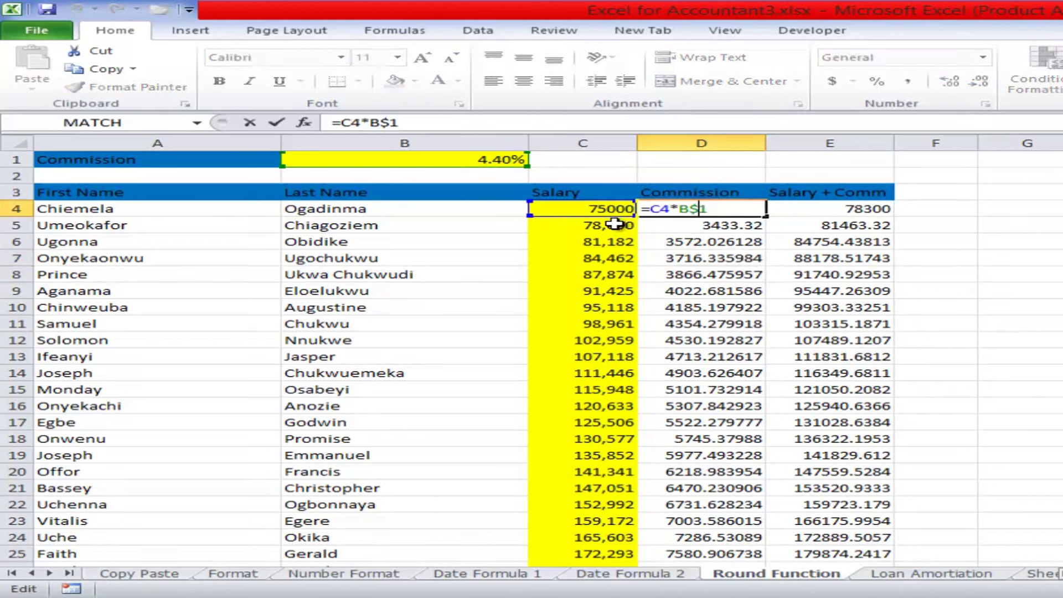
click(617, 245)
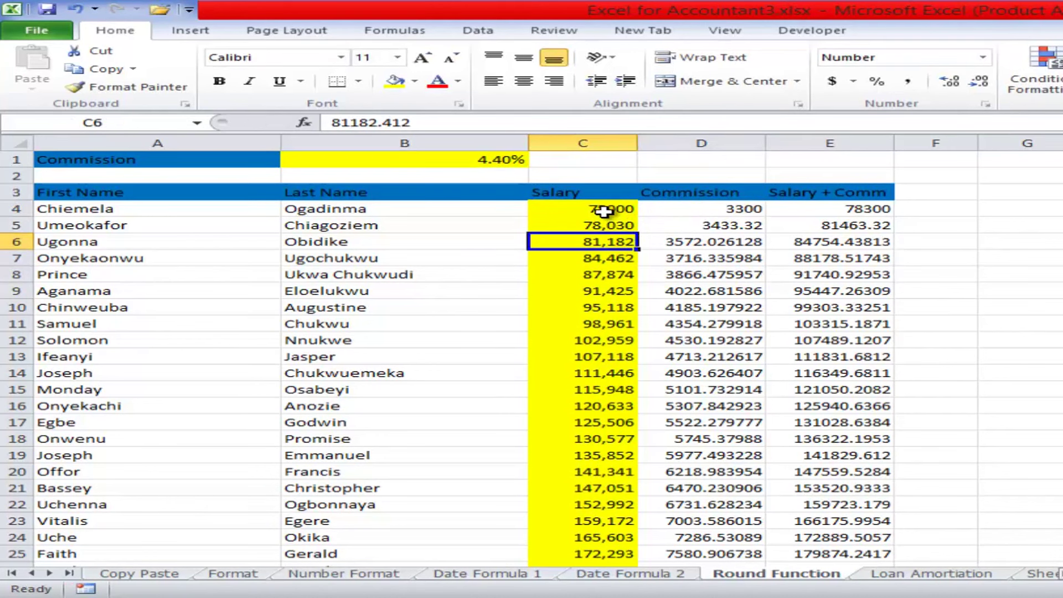
Try to apply the custom number format N#,#0.00 to the salary, commission and total figures in C4:E95.
drag(604, 210, 854, 216)
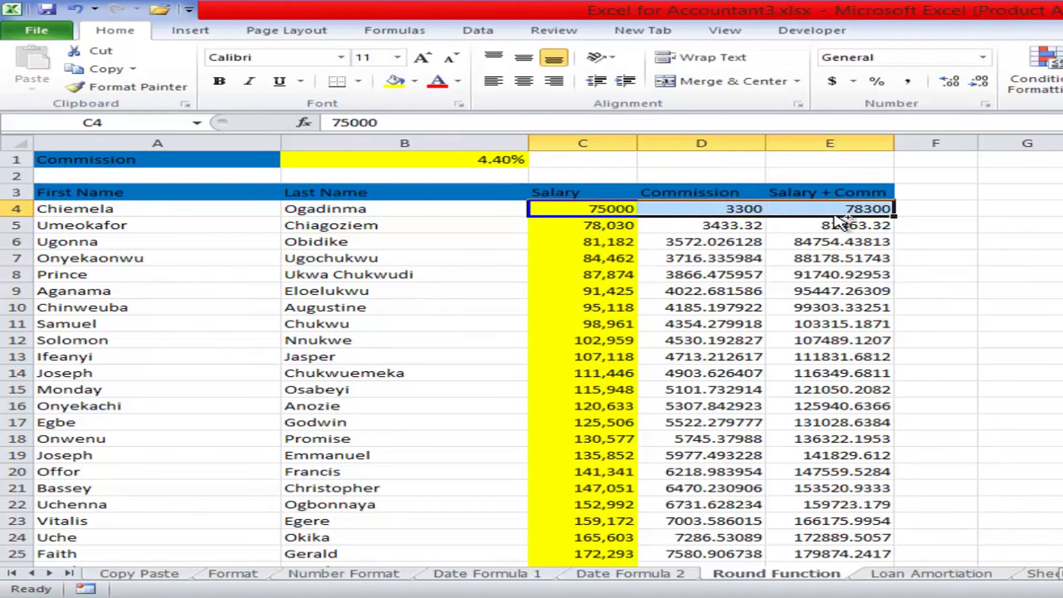
key(ctrl+shift+Down)
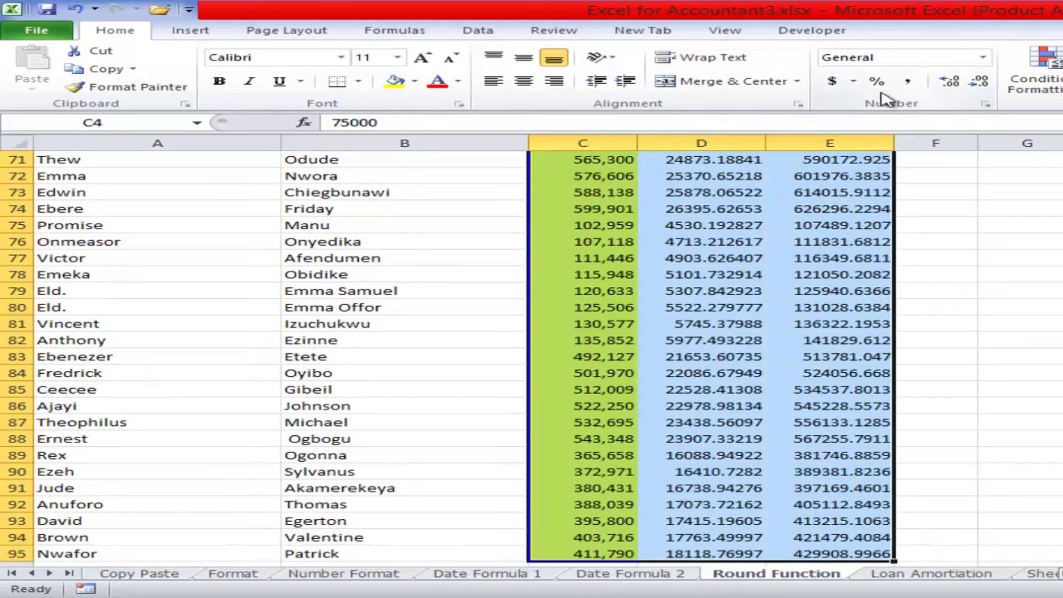
click(985, 105)
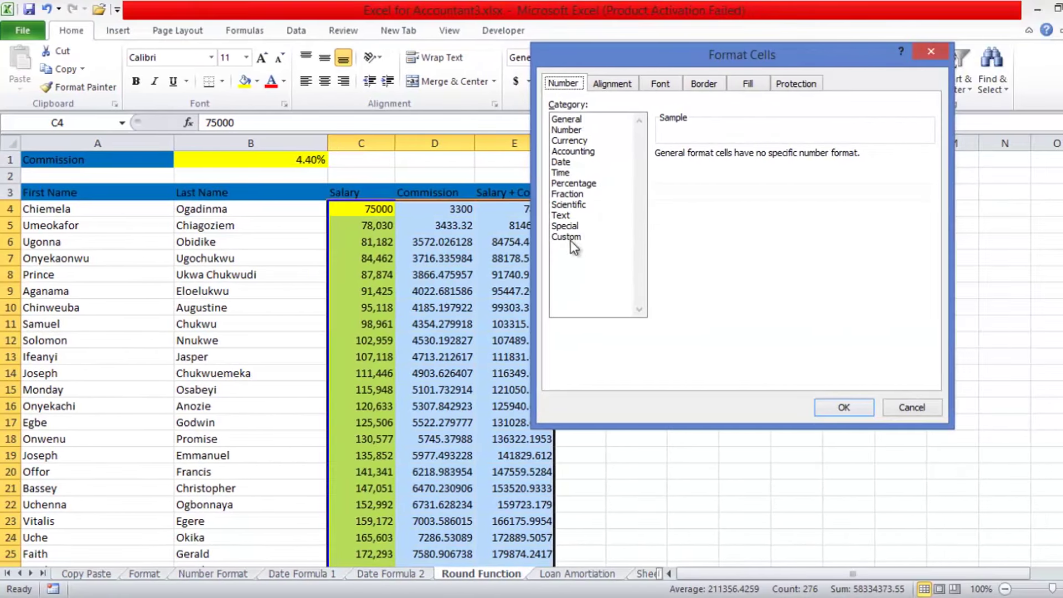
click(921, 238)
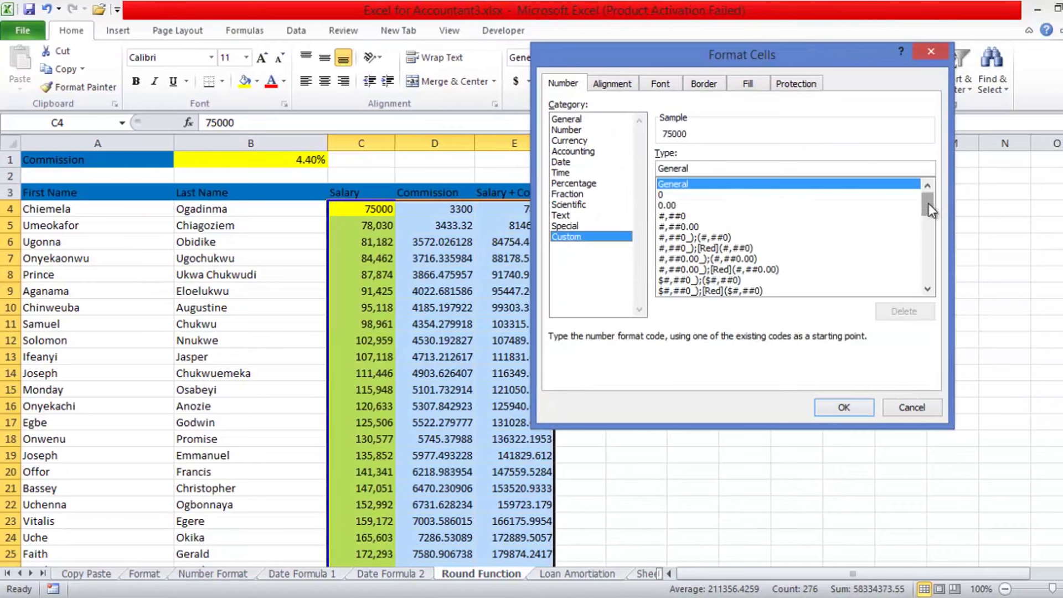
drag(928, 209, 925, 287)
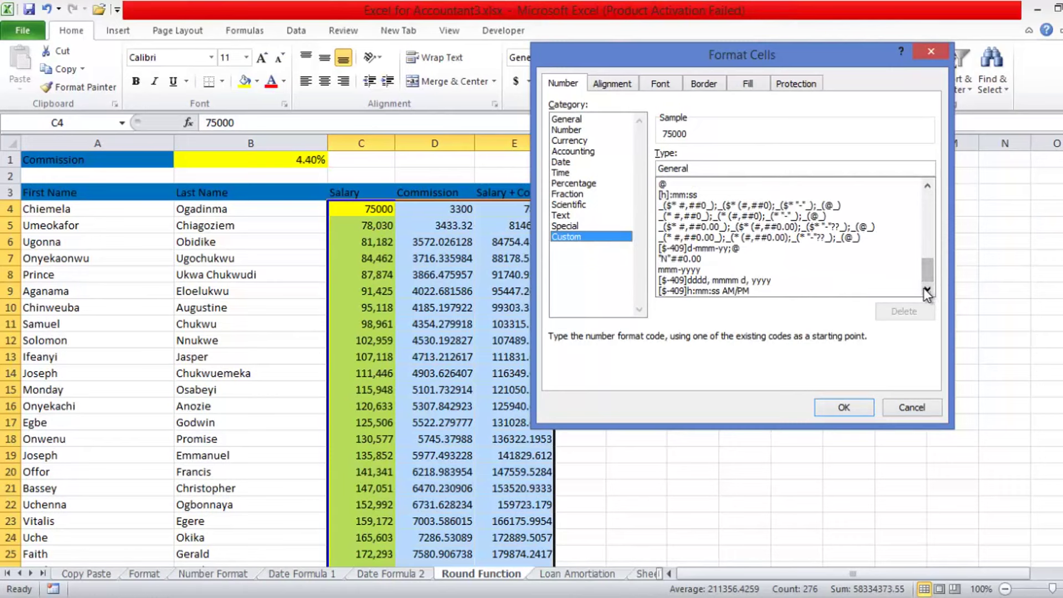
drag(924, 277, 915, 172)
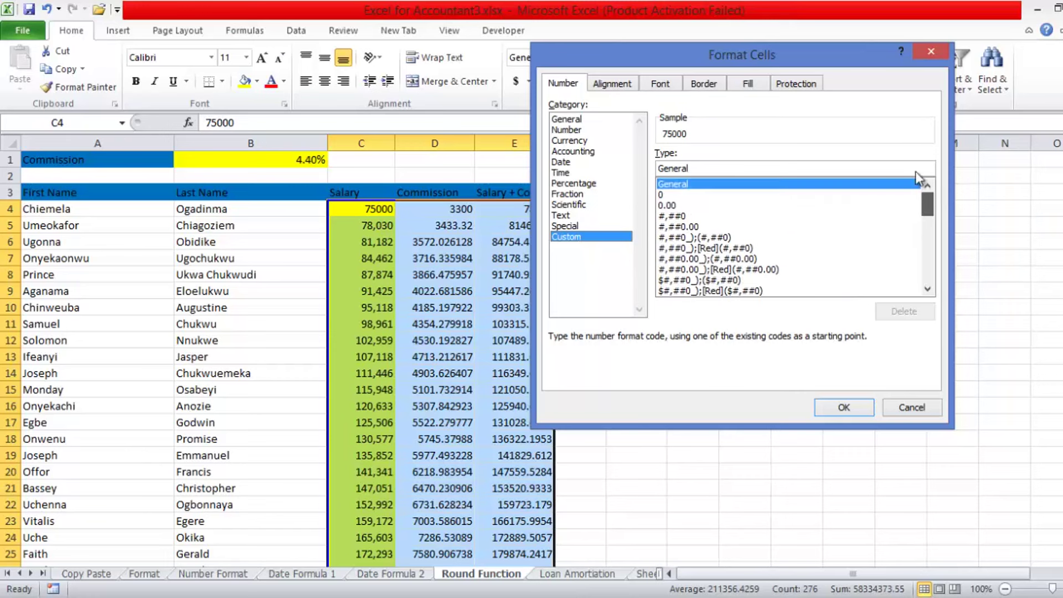
click(695, 227)
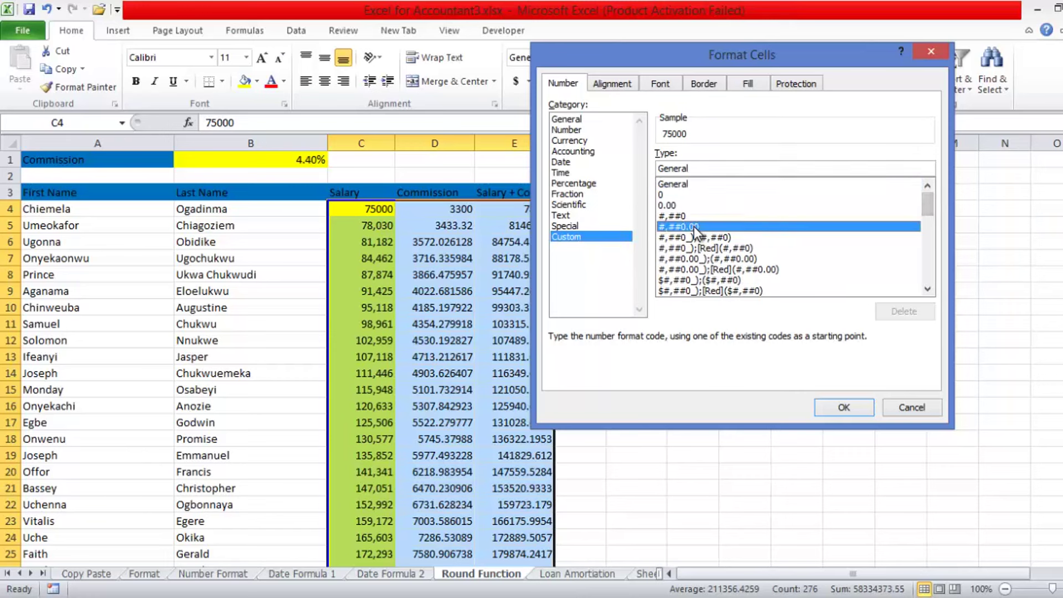
click(668, 169)
key(BackSpace)
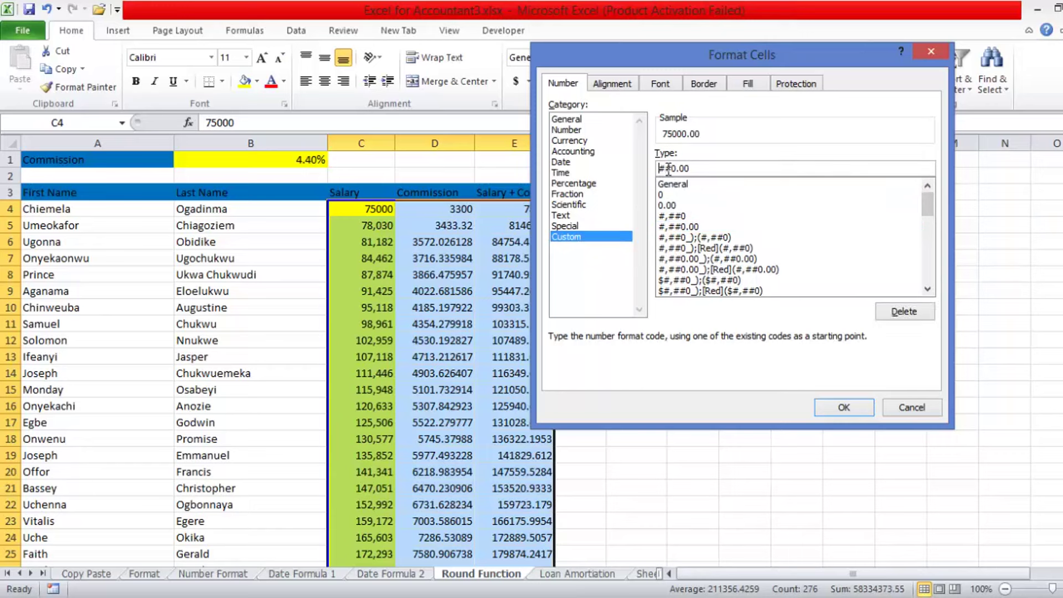
text(N#,)
click(842, 408)
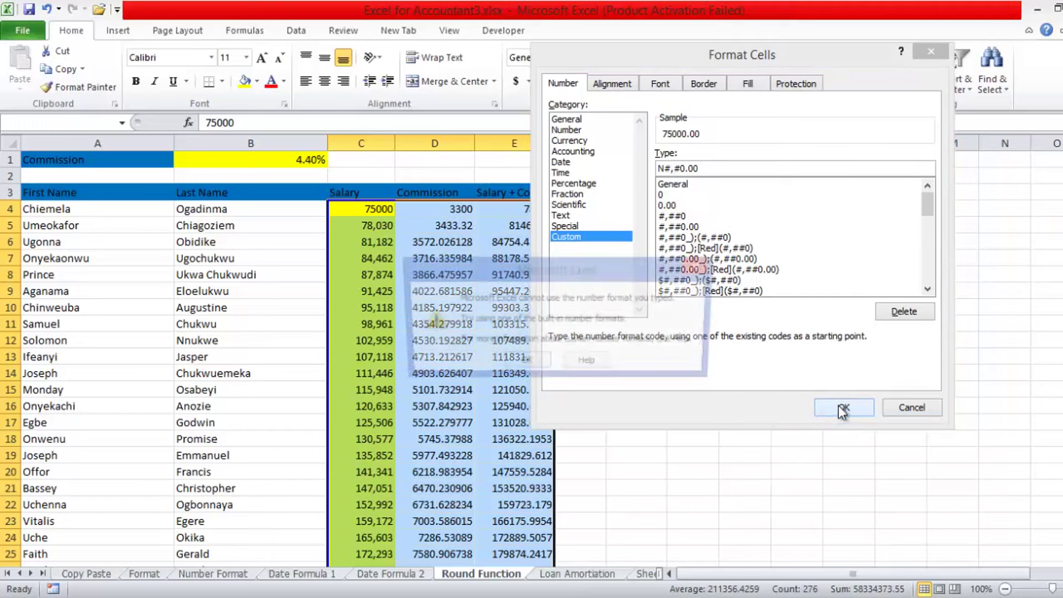
click(538, 365)
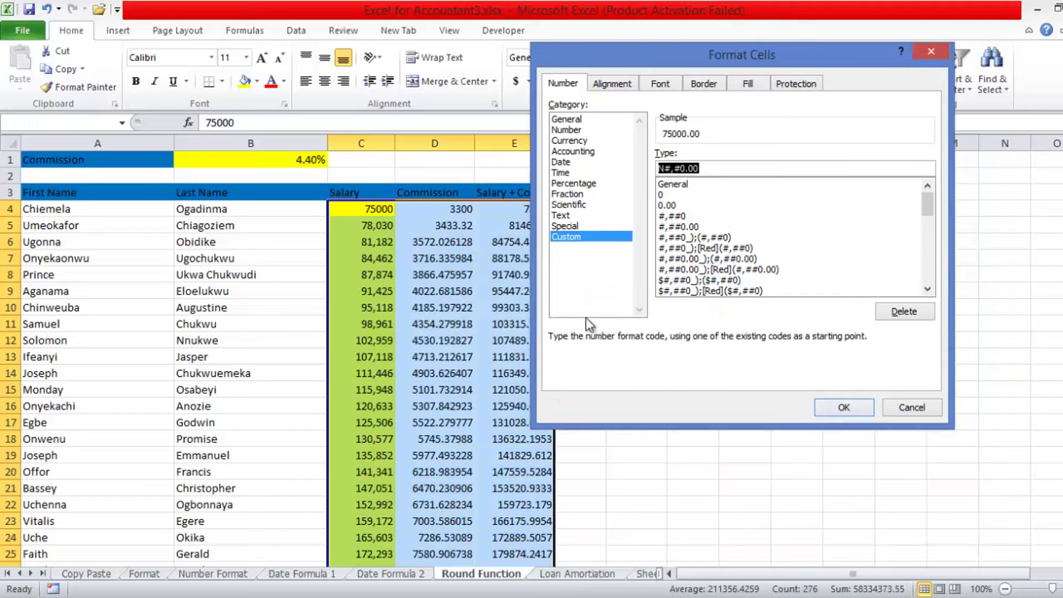
Put the N in quotation marks in the custom format code and apply "N"#,#0.00 to C4:E95.
click(660, 168)
text(")
text(")
key(Return)
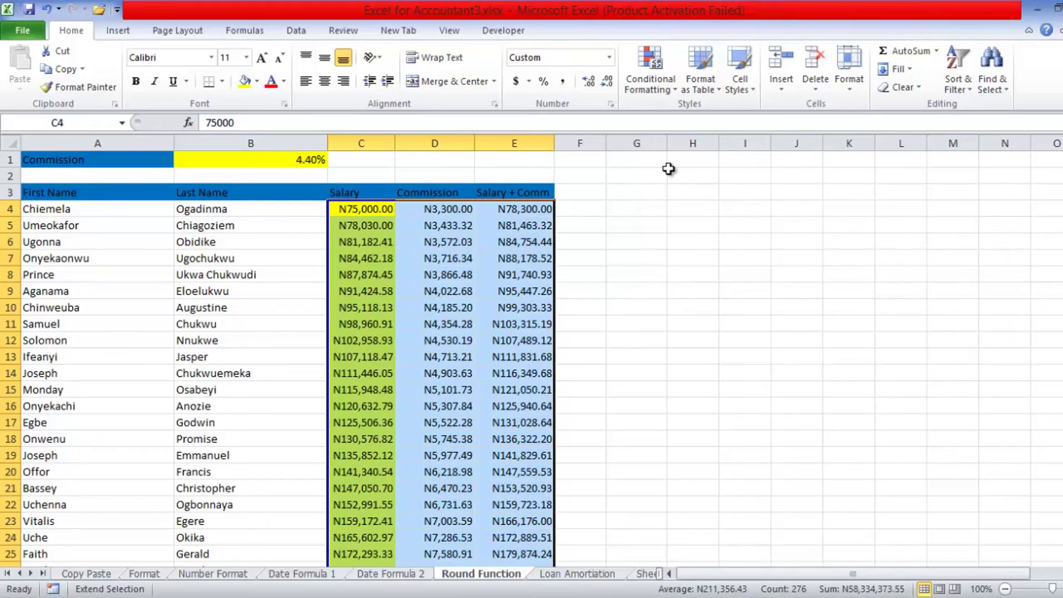
Return to Excel for Accountant3.xlsx and undo the custom number format on C4:E95, leaving the cell deletion options without deleting anything.
key(ctrl+Tab)
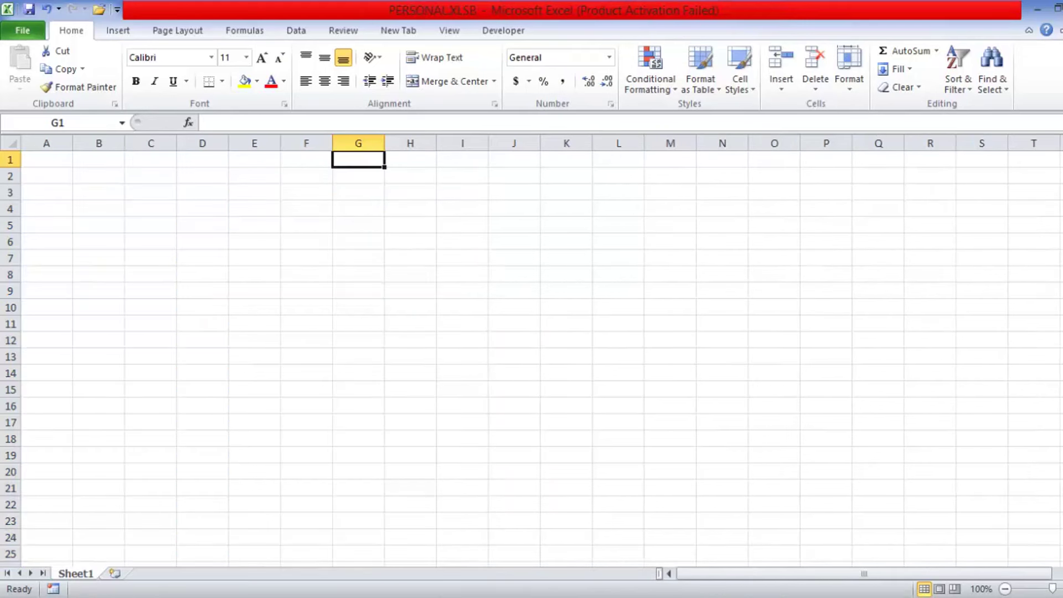
click(427, 597)
click(513, 516)
click(634, 319)
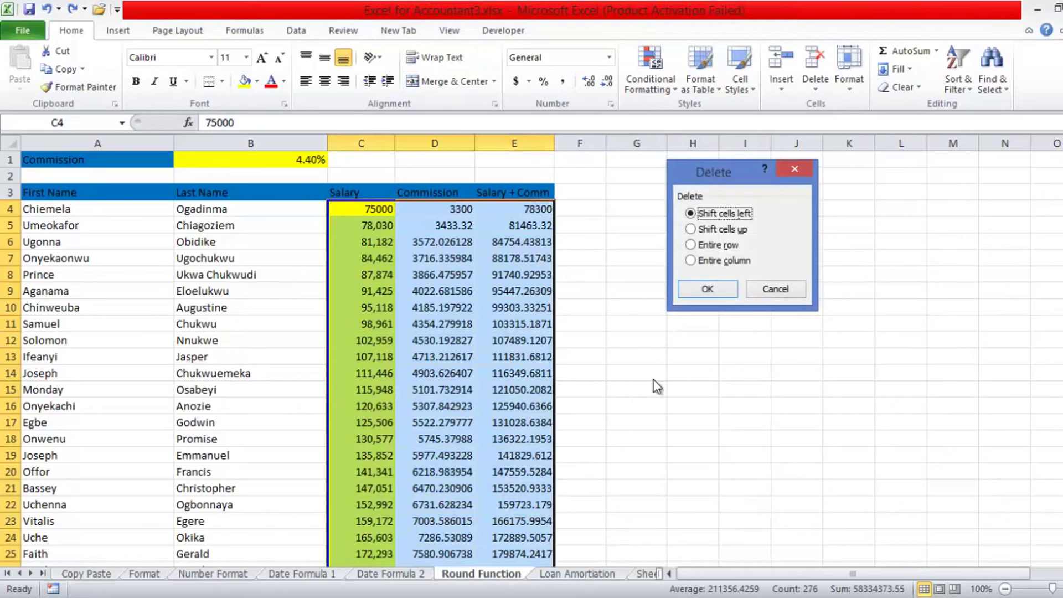
click(773, 291)
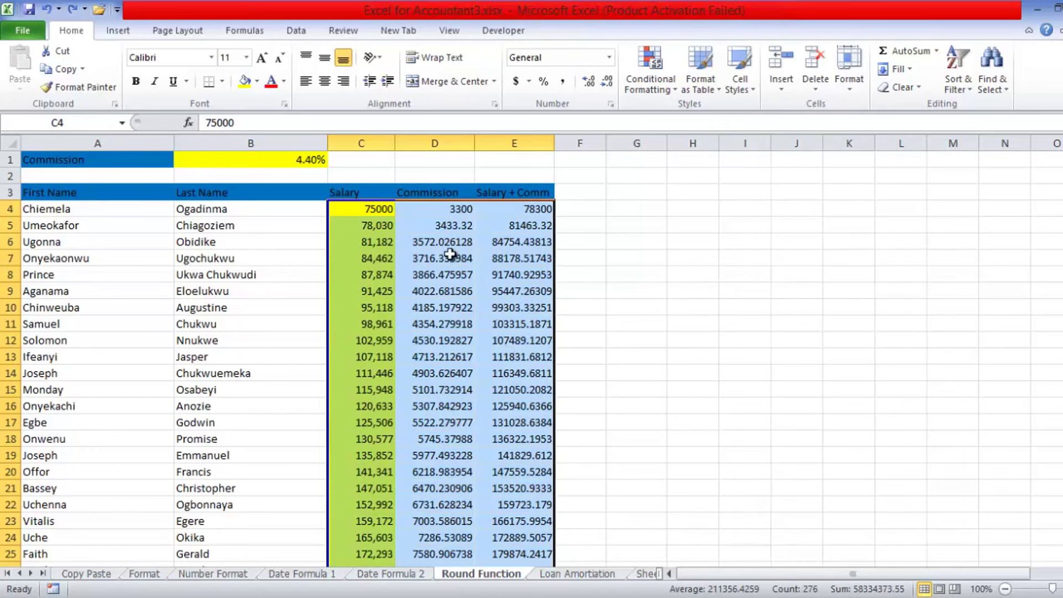
click(437, 222)
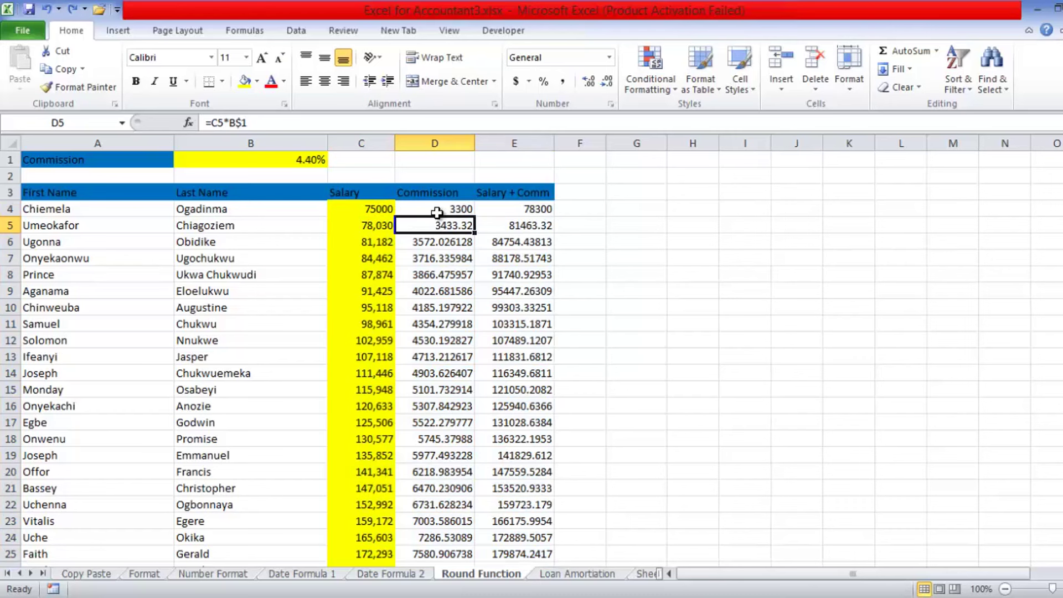
drag(438, 209, 511, 207)
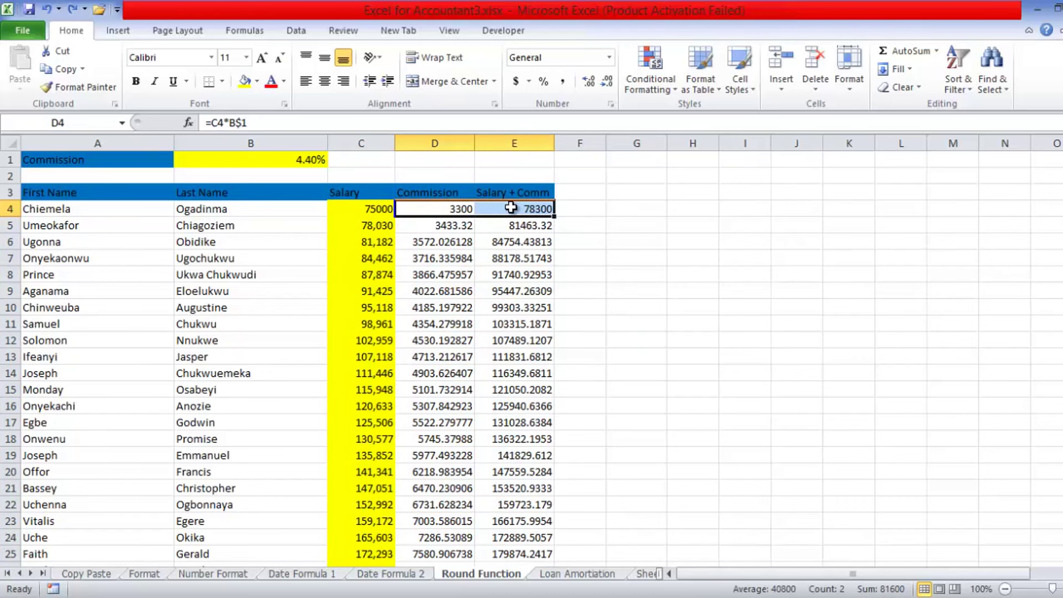
key(ctrl+shift+Down)
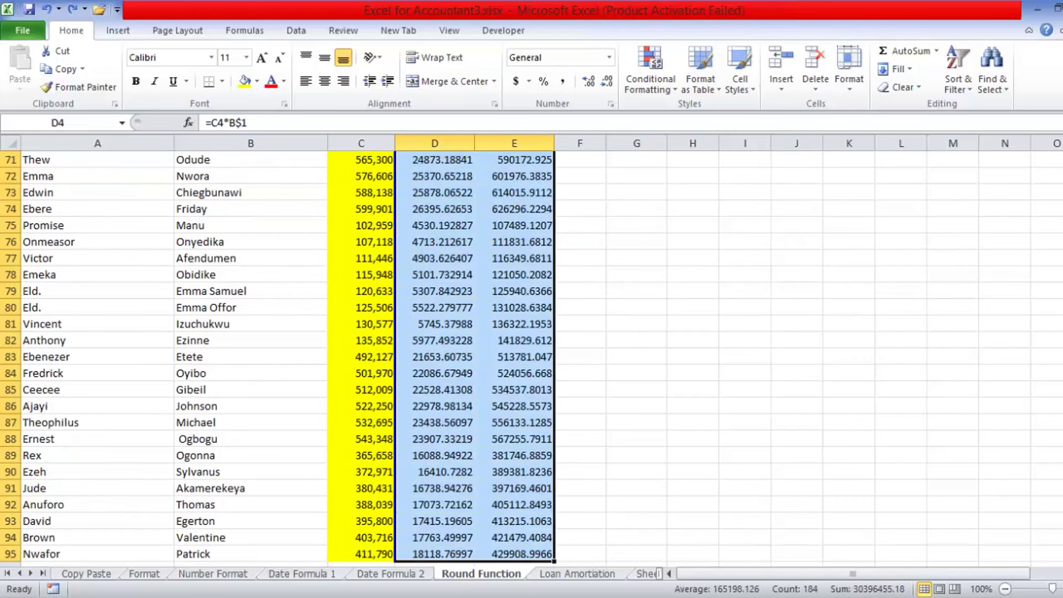
drag(1058, 476, 1053, 182)
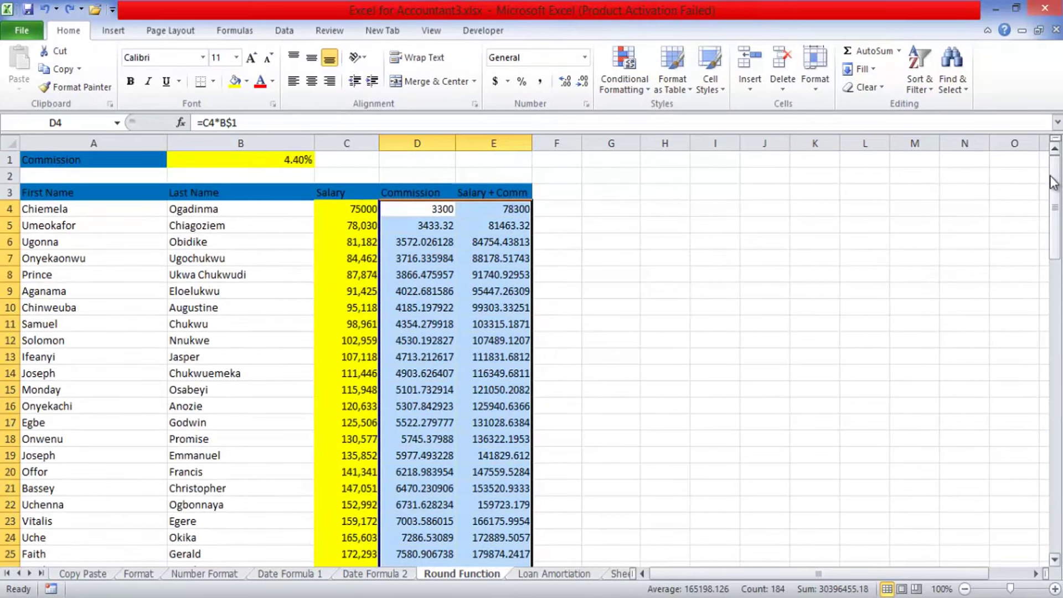
click(682, 256)
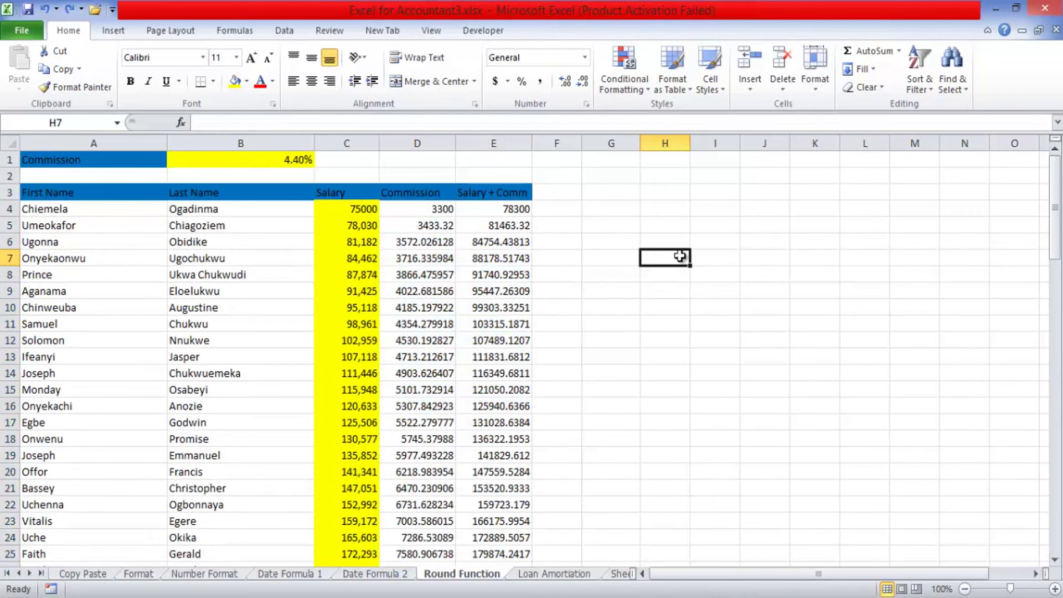
Clear the formulas in D4:E4 under Commission and Salary + Comm.
click(431, 209)
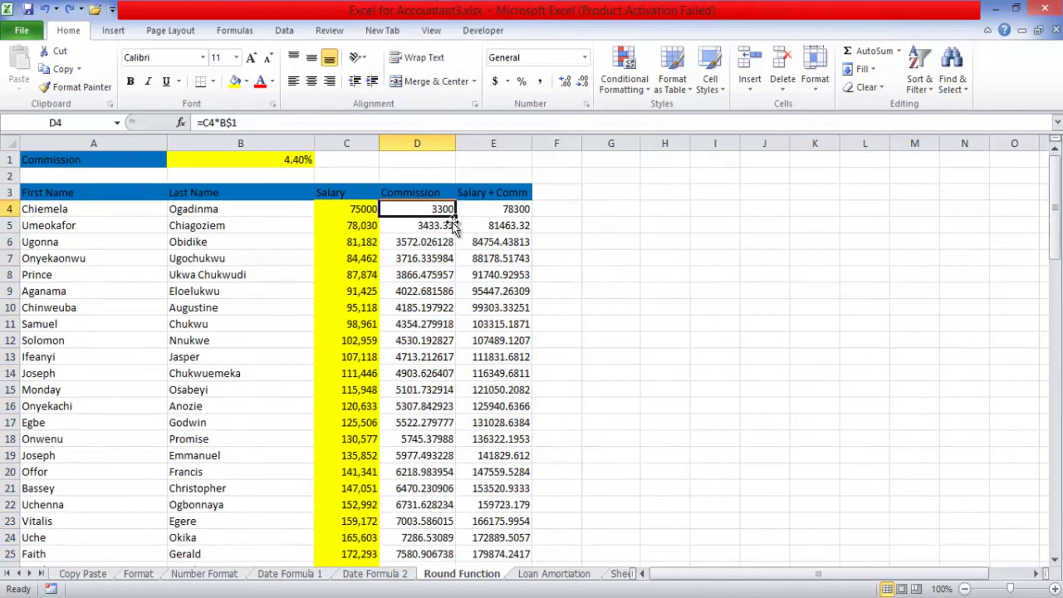
drag(421, 209, 486, 209)
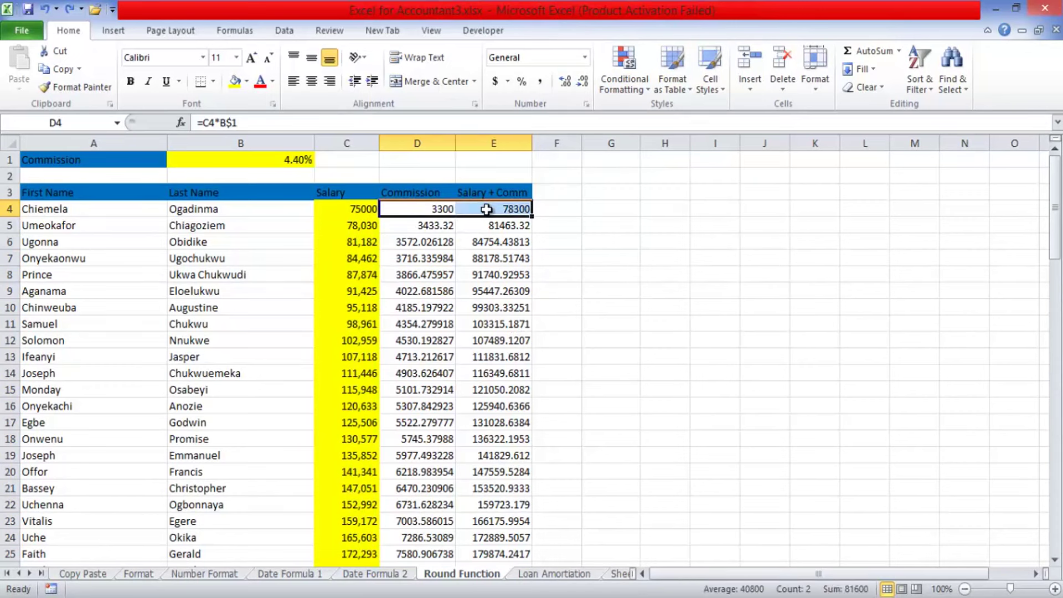
key(Delete)
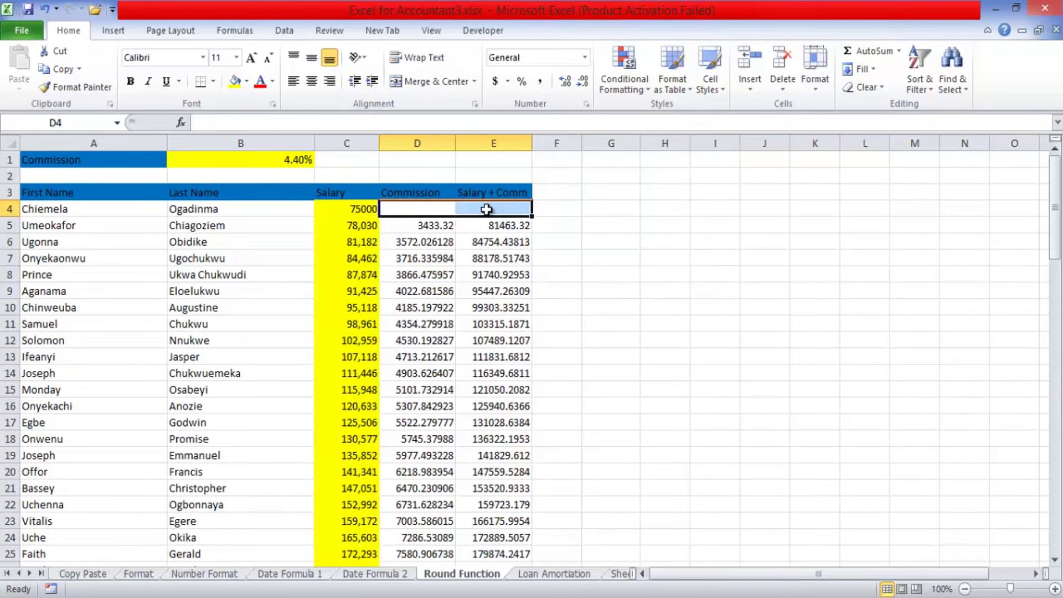
Clear the remaining Commission and Salary + Comm formulas in D5:E95.
click(435, 225)
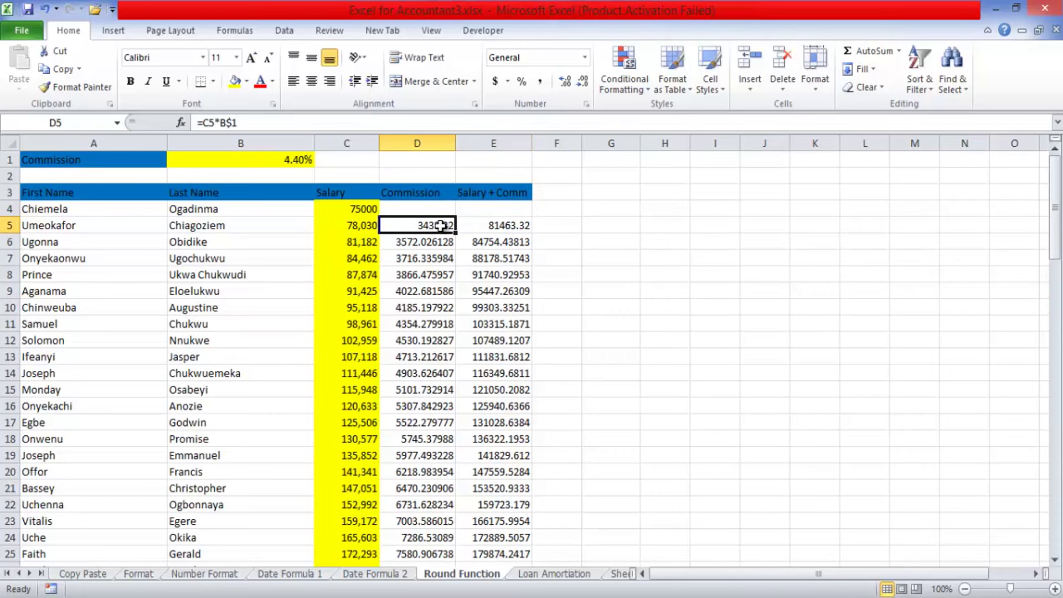
drag(441, 226, 488, 225)
key(ctrl+shift+Down)
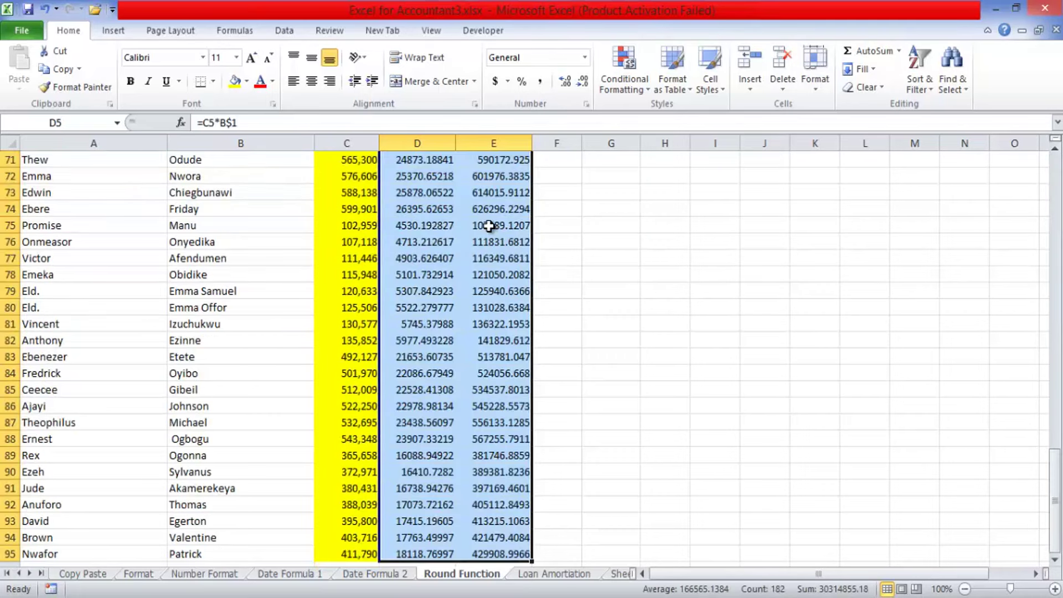
key(Delete)
click(410, 209)
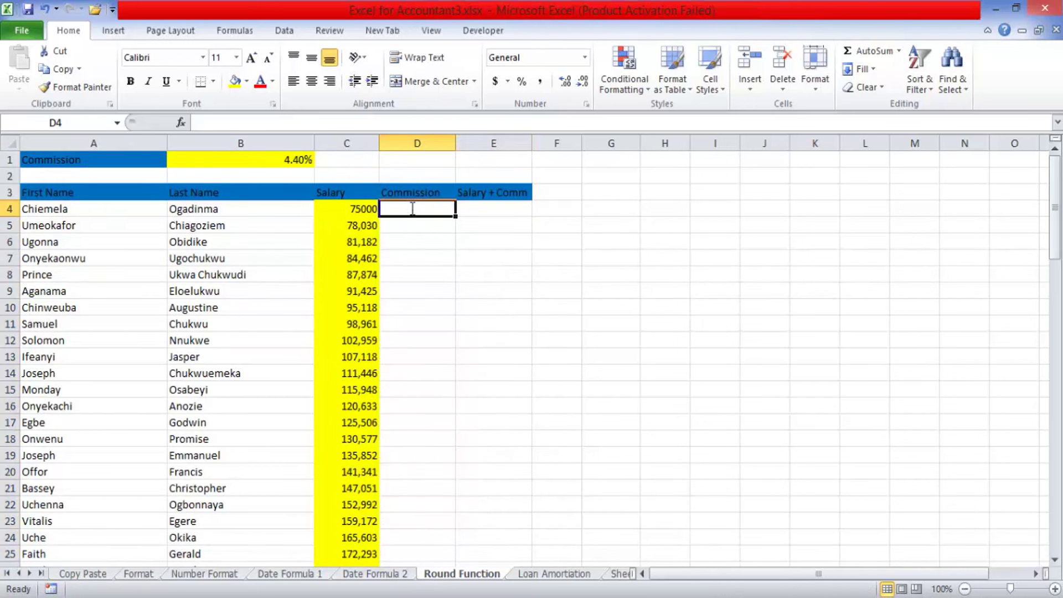
text(ROUND)
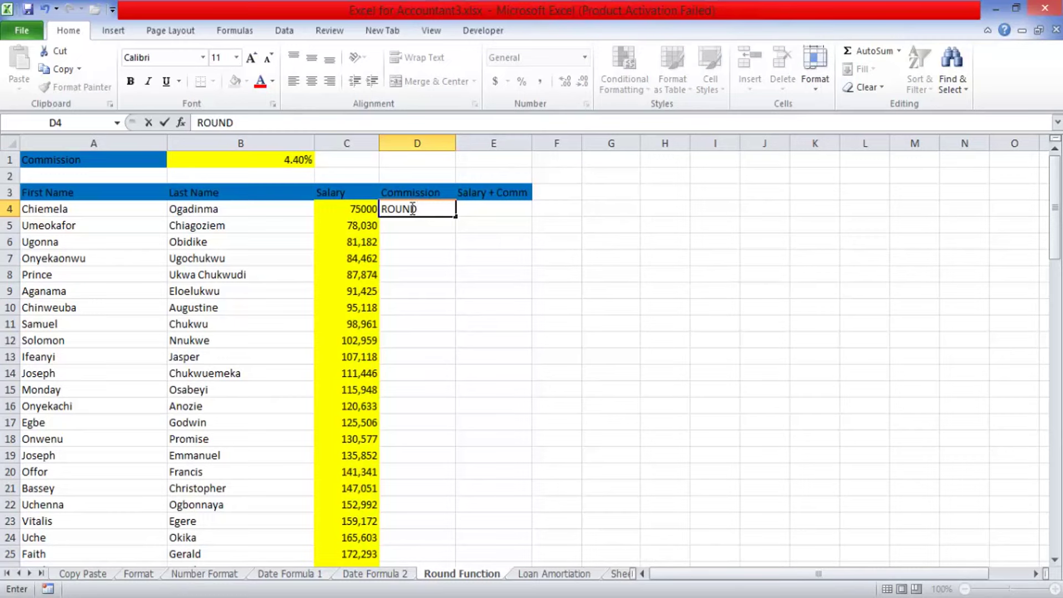
key(BackSpace)
key(BackSpace)
key(BackSpace)
text(=ROUND)
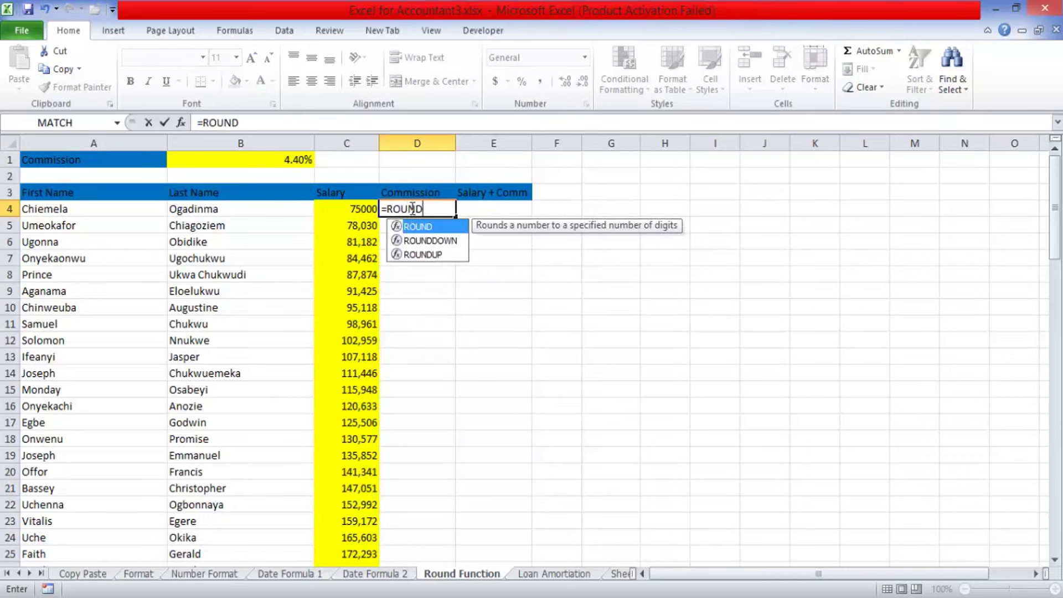
text(--------------------------------------)
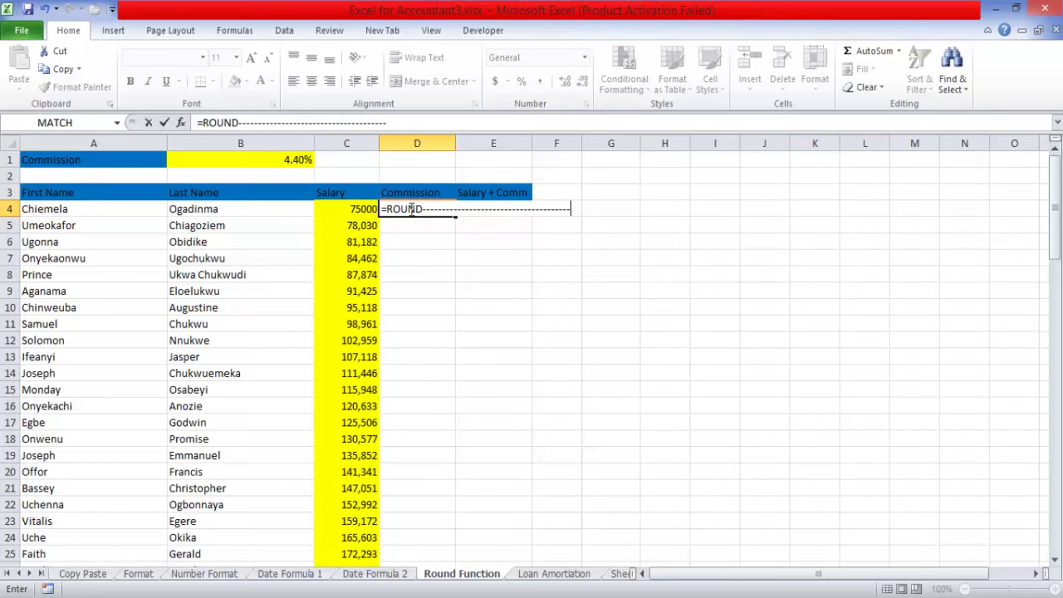
key(BackSpace)
key(BackSpace)
key(BackSpace)
key(BackSpace)
key(BackSpace)
key(BackSpace)
key(BackSpace)
key(BackSpace)
key(BackSpace)
key(BackSpace)
key(BackSpace)
key(BackSpace)
key(BackSpace)
key(BackSpace)
key(BackSpace)
key(BackSpace)
key(BackSpace)
key(BackSpace)
key(BackSpace)
key(BackSpace)
key(BackSpace)
key(Escape)
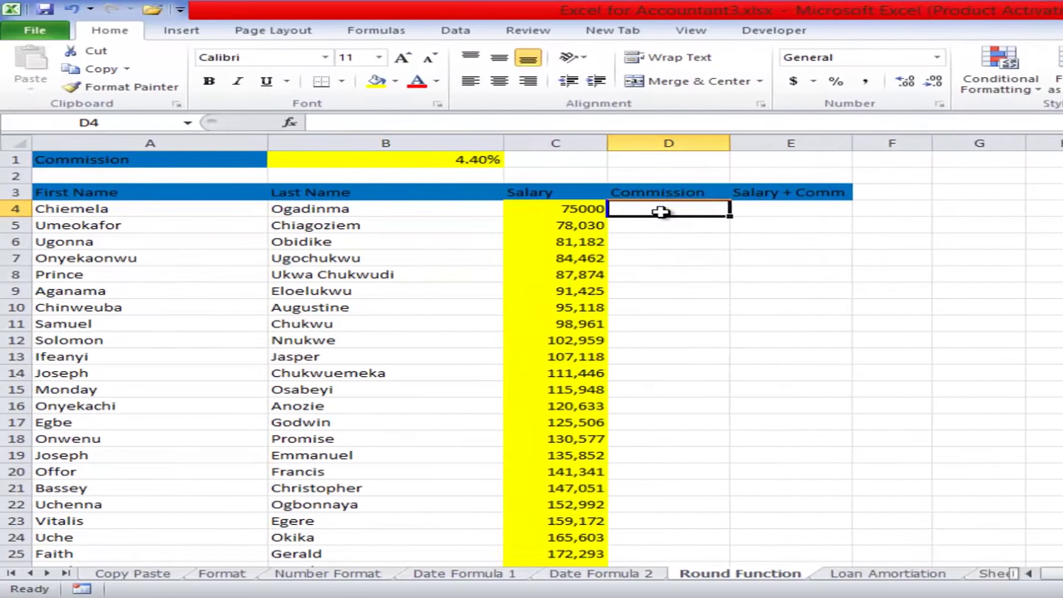
Start a ROUND formula in D4 with the salary C4 multiplied by the commission rate B1 as its number argument.
text(=ROUND)
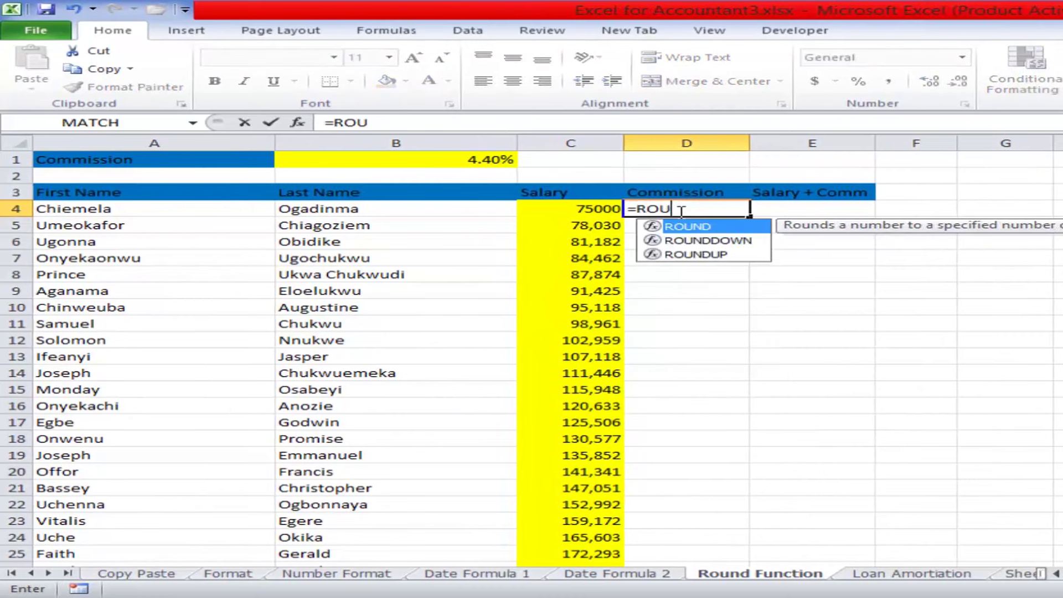
double_click(707, 226)
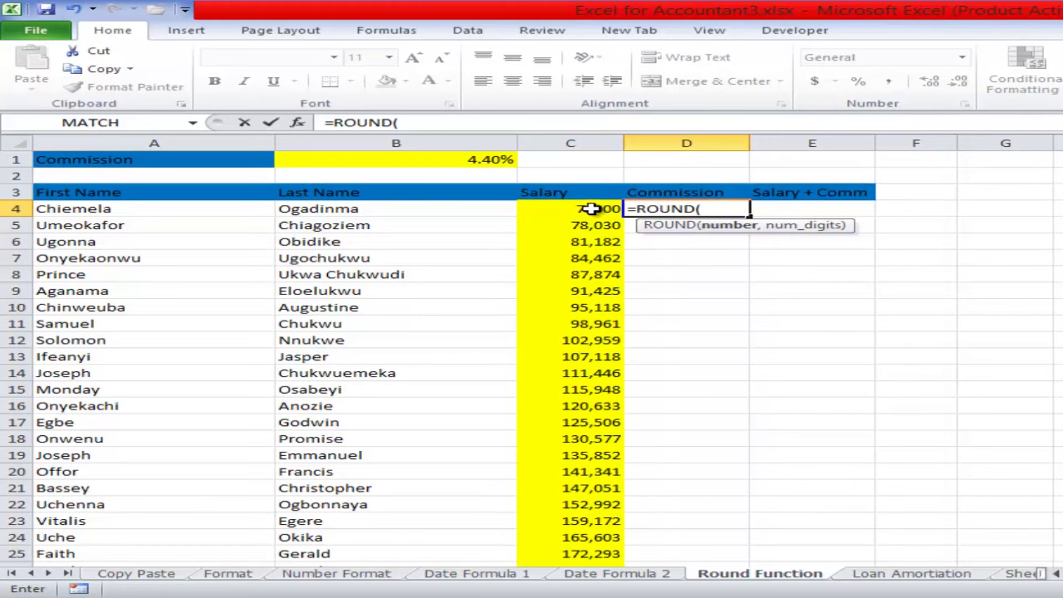
key(Left)
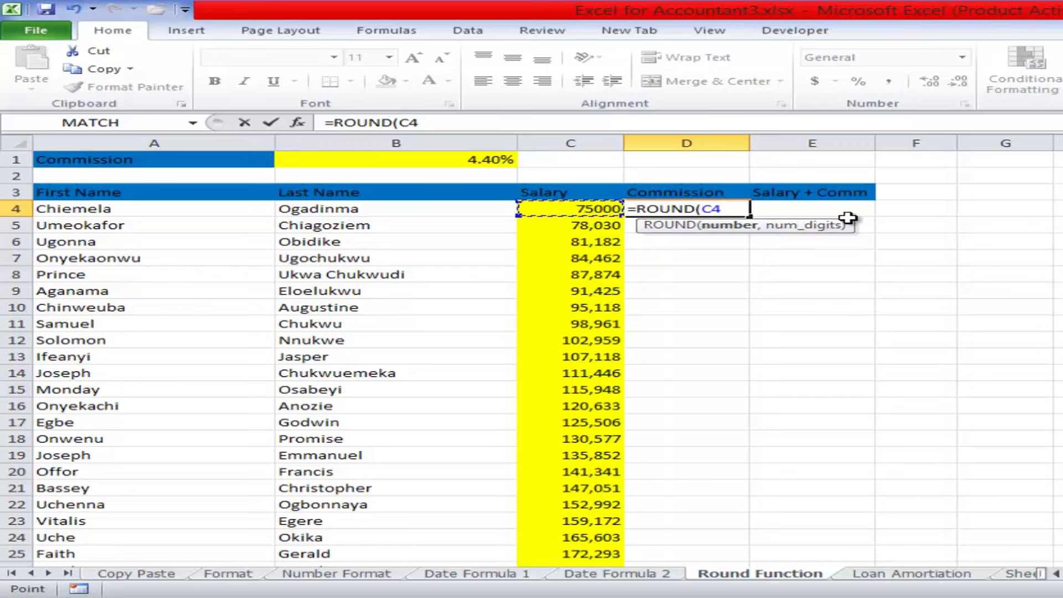
text(*)
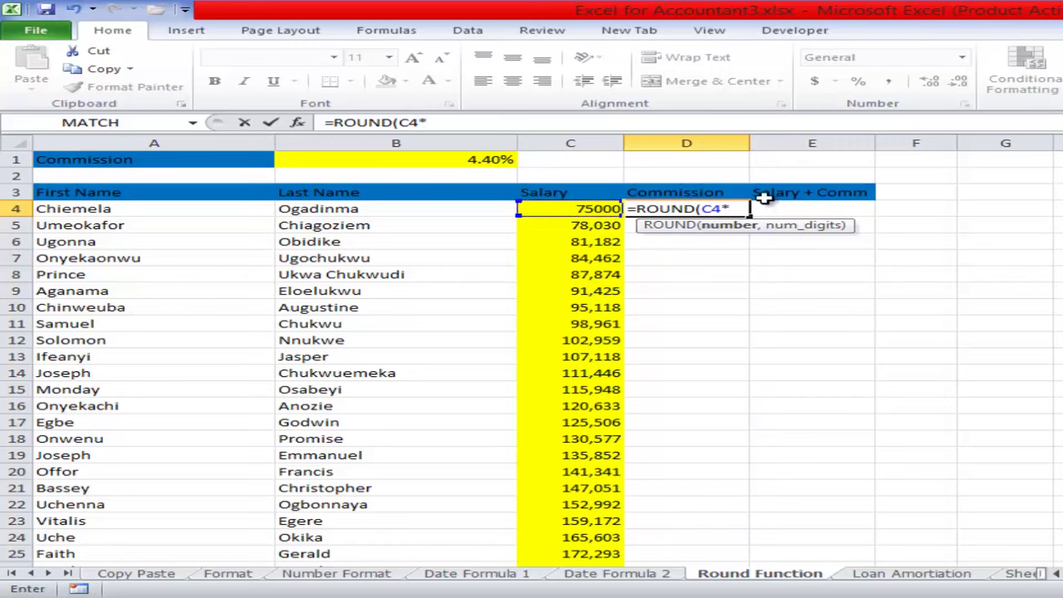
key(Up)
key(Up)
key(Up)
key(Left)
key(Left)
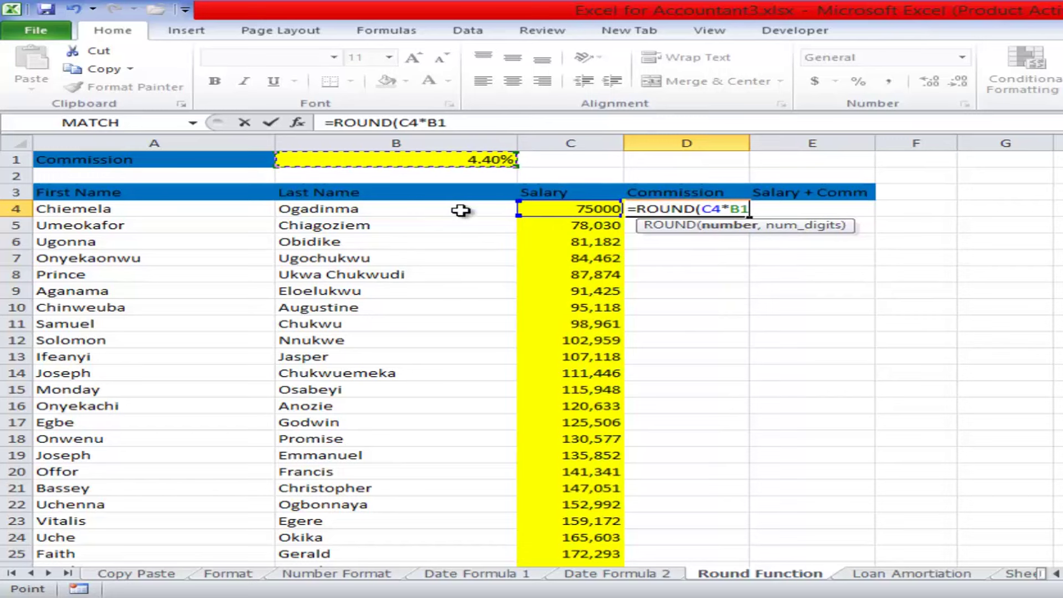
text(,)
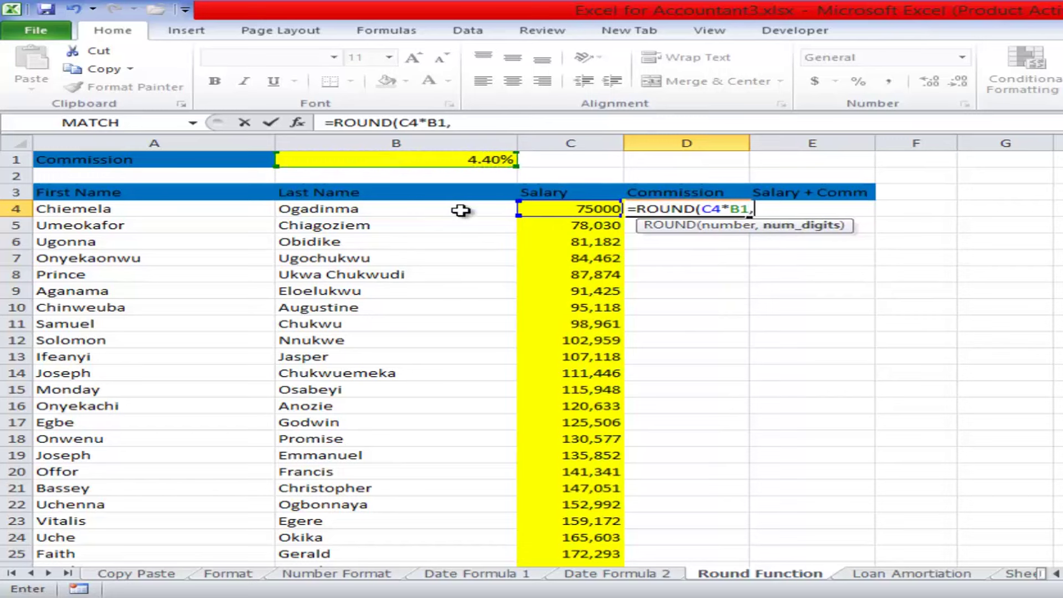
text(----------------------------------------)
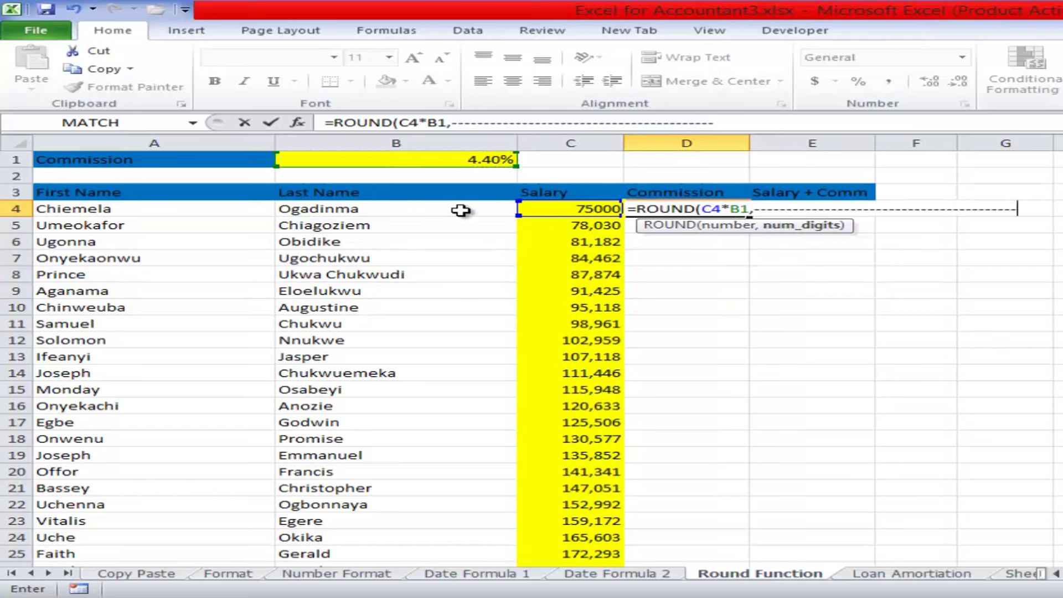
key(BackSpace)
key(BackSpace)
key(BackSpace)
key(BackSpace)
key(BackSpace)
key(BackSpace)
key(BackSpace)
key(BackSpace)
key(BackSpace)
key(BackSpace)
key(BackSpace)
key(BackSpace)
key(BackSpace)
key(BackSpace)
key(BackSpace)
key(BackSpace)
key(BackSpace)
key(BackSpace)
key(BackSpace)
key(BackSpace)
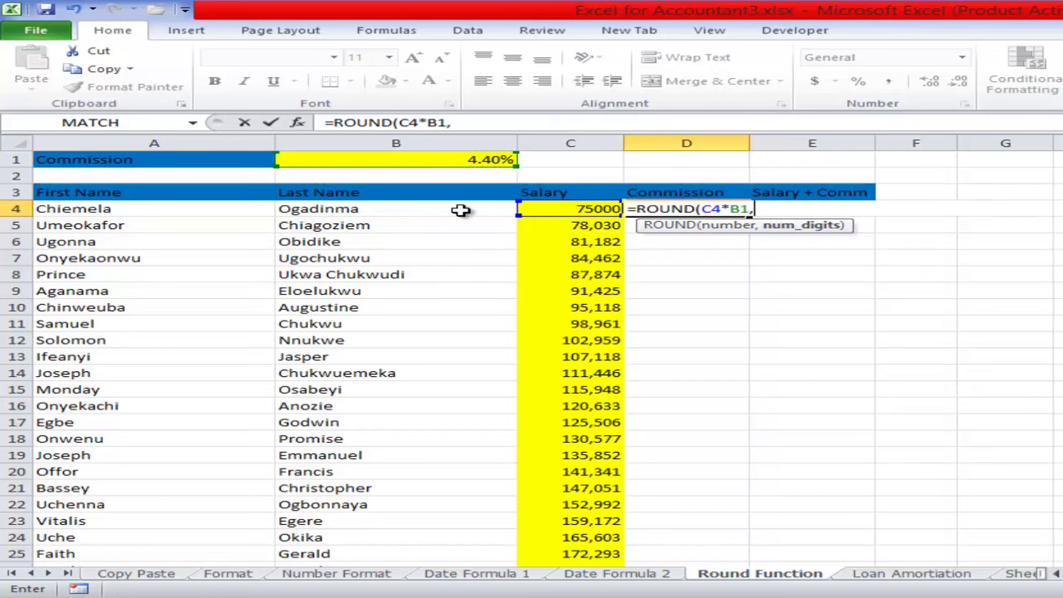
Complete the commission formula in D4 as =ROUND(C4*B1,2).
text(2))
key(Return)
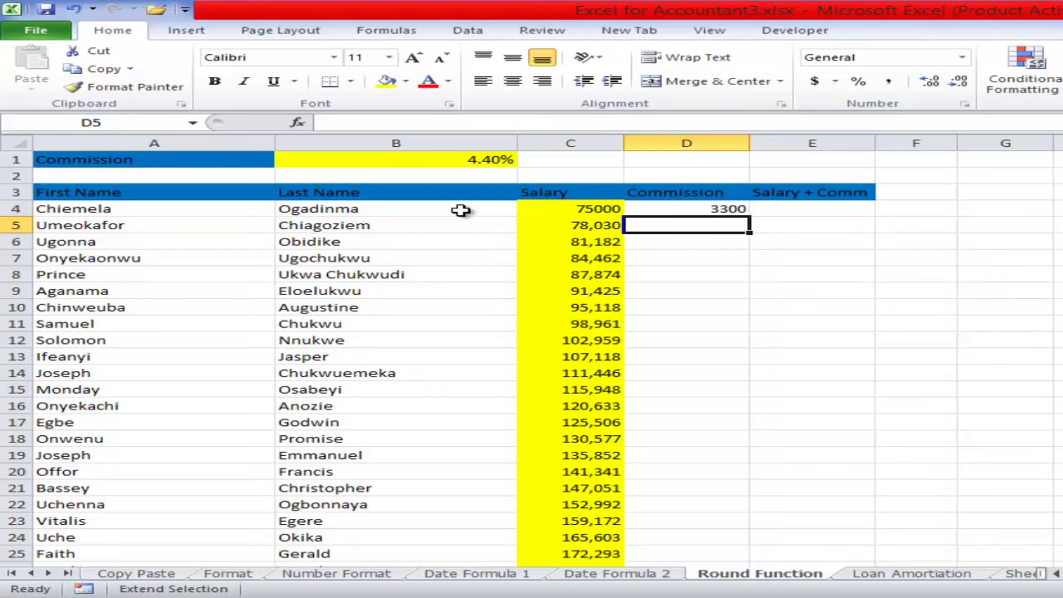
key(F8)
key(F8)
key(alt+Tab)
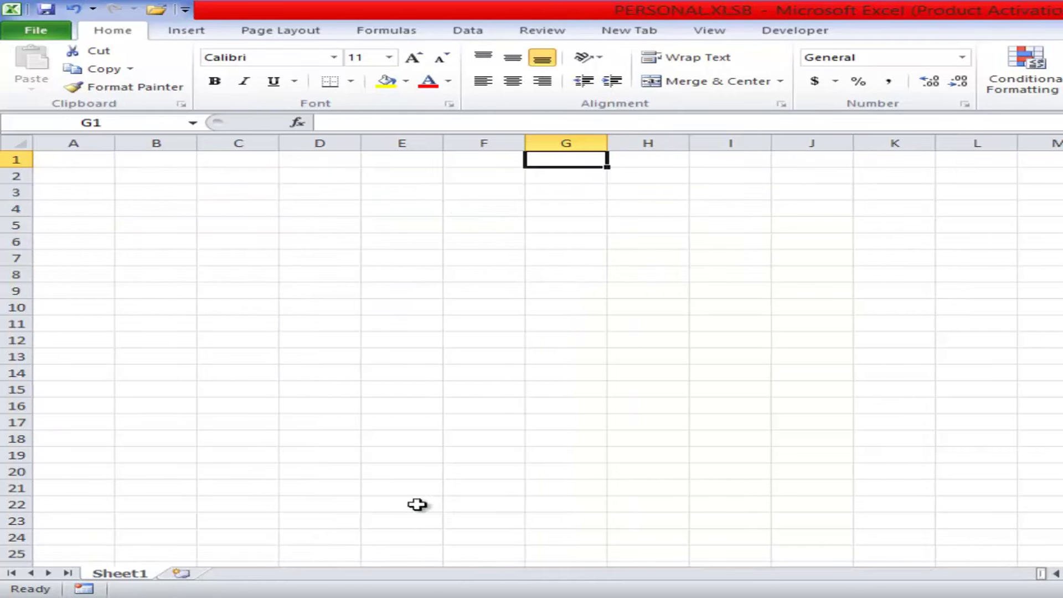
click(854, 541)
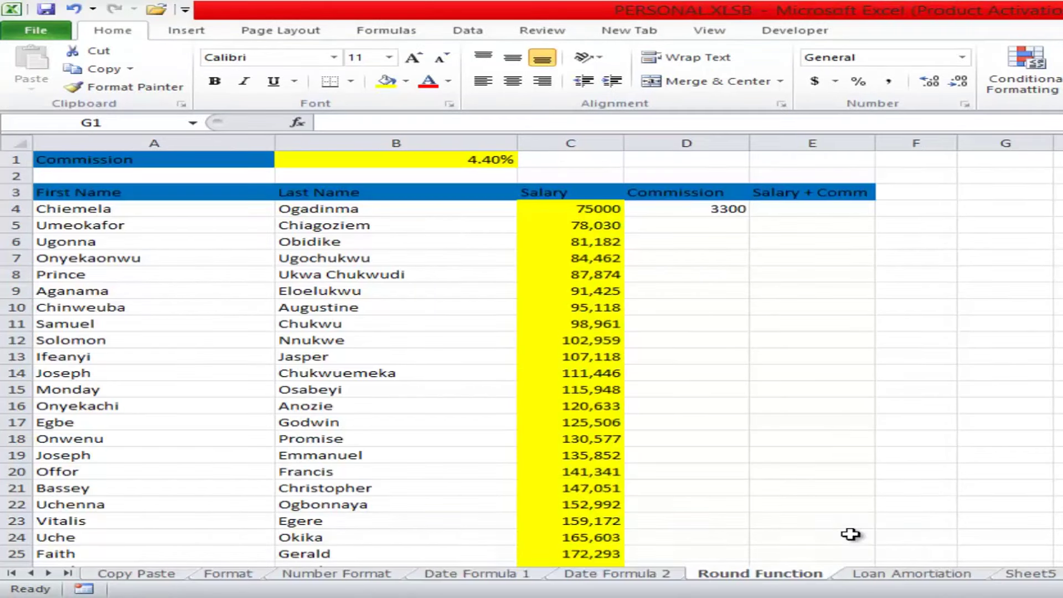
click(728, 210)
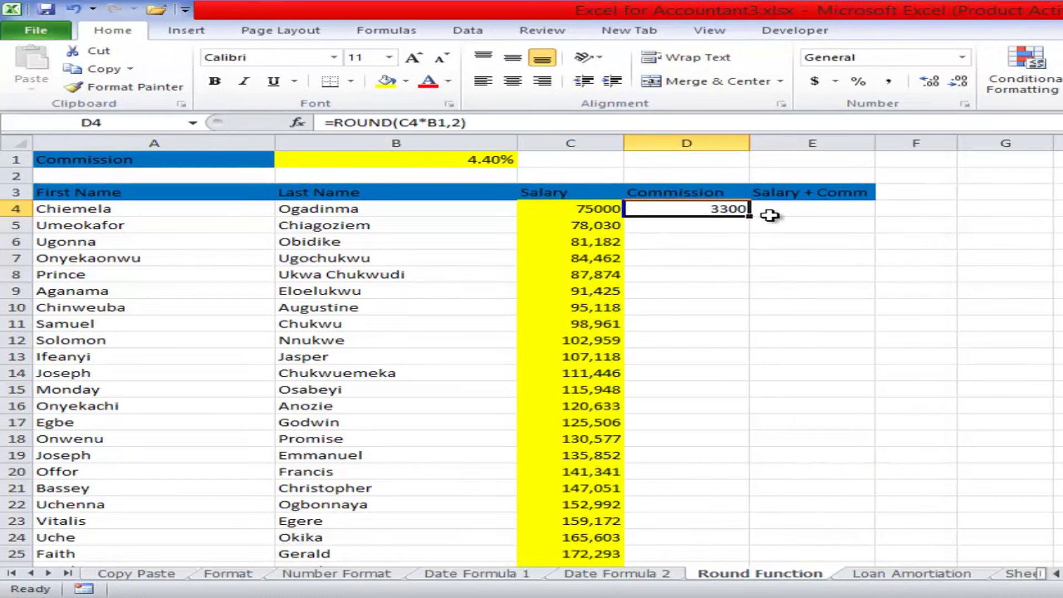
Enter the formula =C4+D4 in E4 under Salary + Comm.
click(785, 206)
text(=)
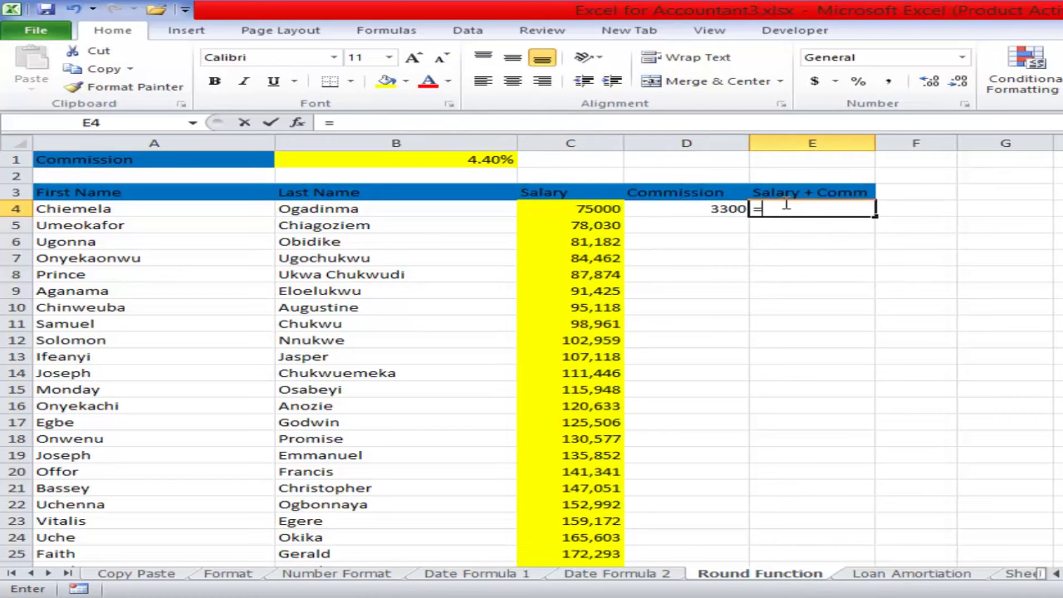
key(Left)
key(Left)
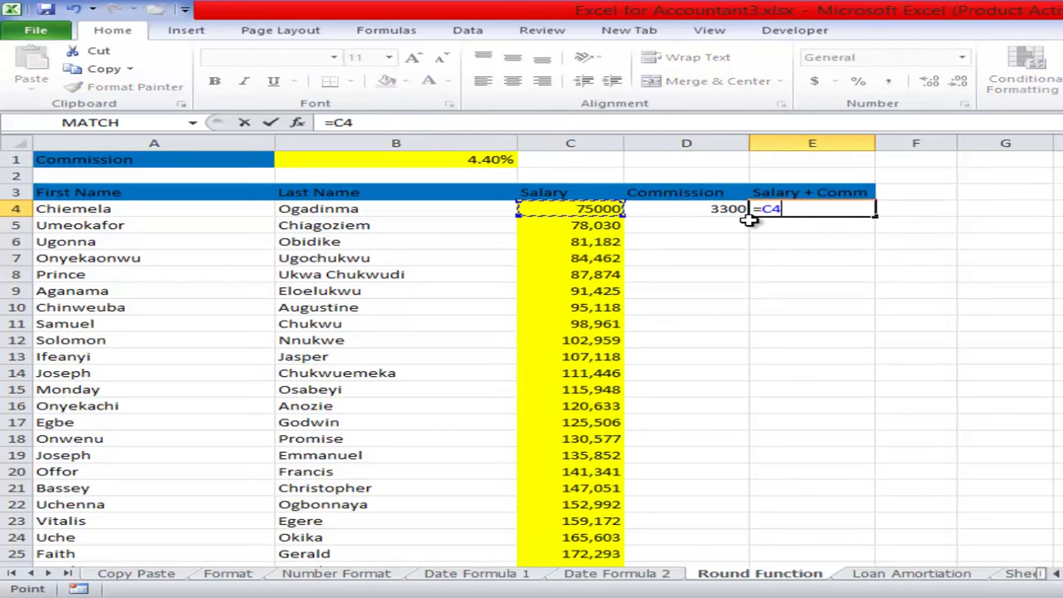
text(+)
click(726, 209)
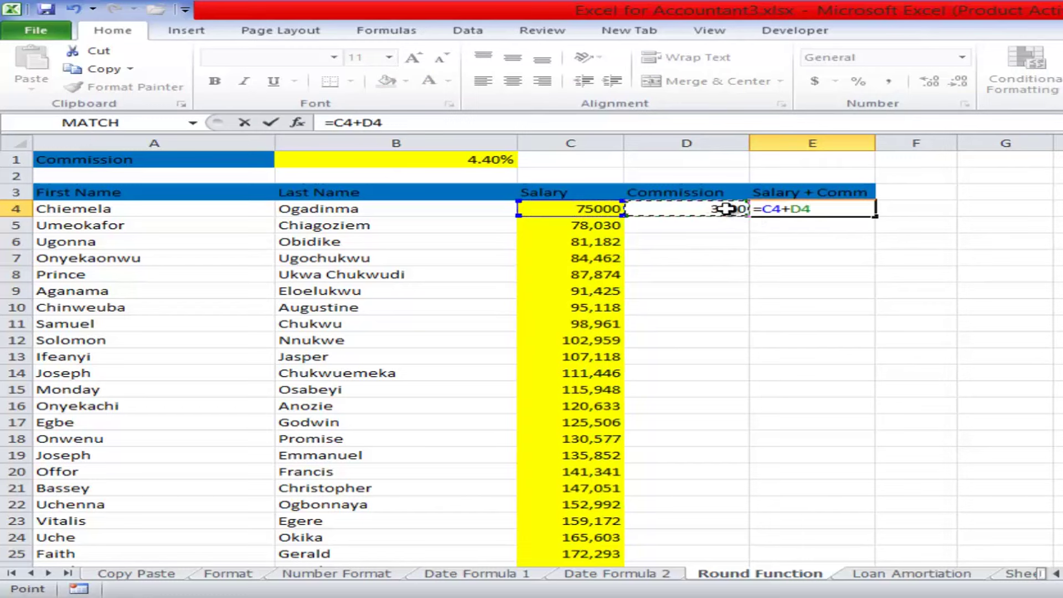
key(Return)
key(F8)
key(F8)
key(F8)
key(F8)
key(F8)
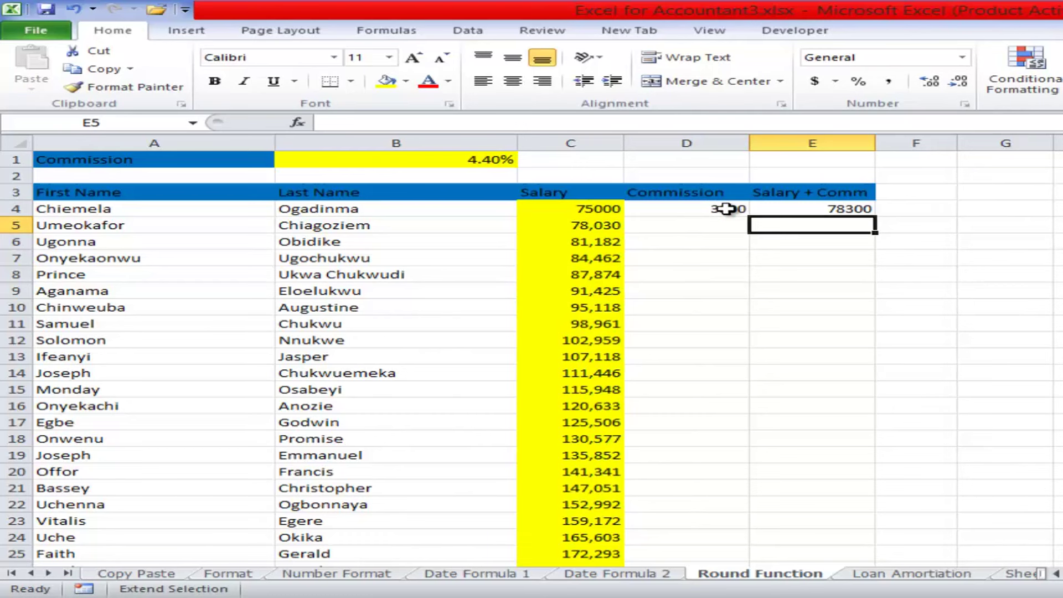
key(alt+Tab)
click(660, 597)
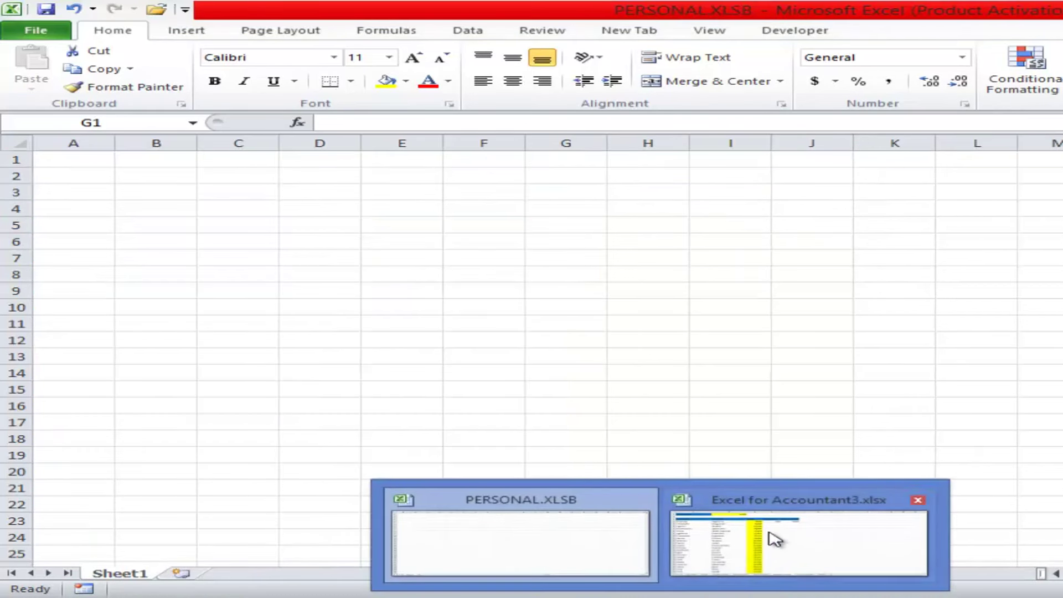
click(772, 541)
Try to fill the D4:E4 formulas down the table and check the copied formula in D5.
click(713, 204)
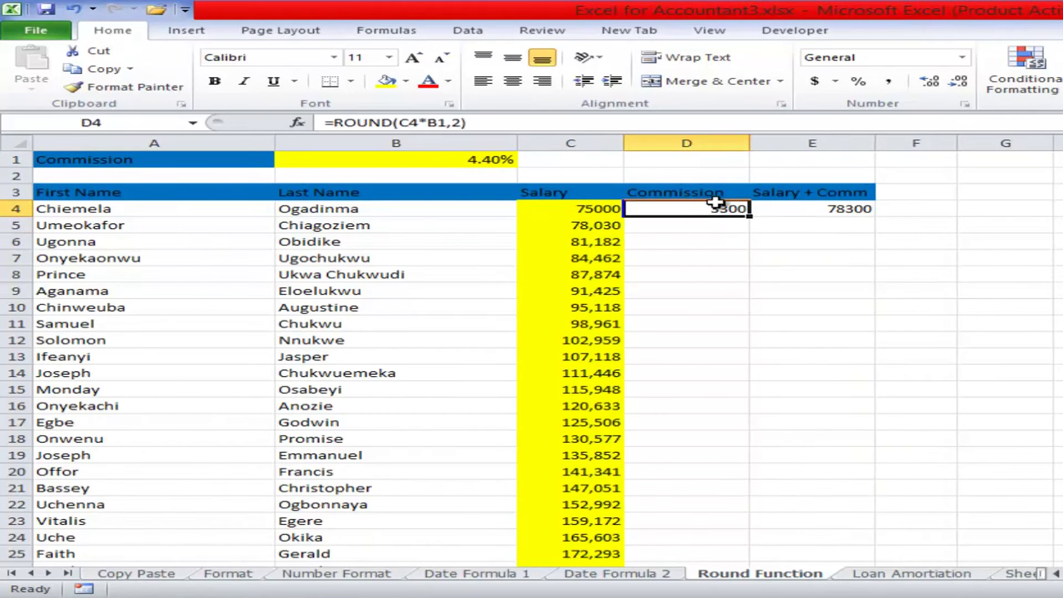
drag(713, 203, 756, 208)
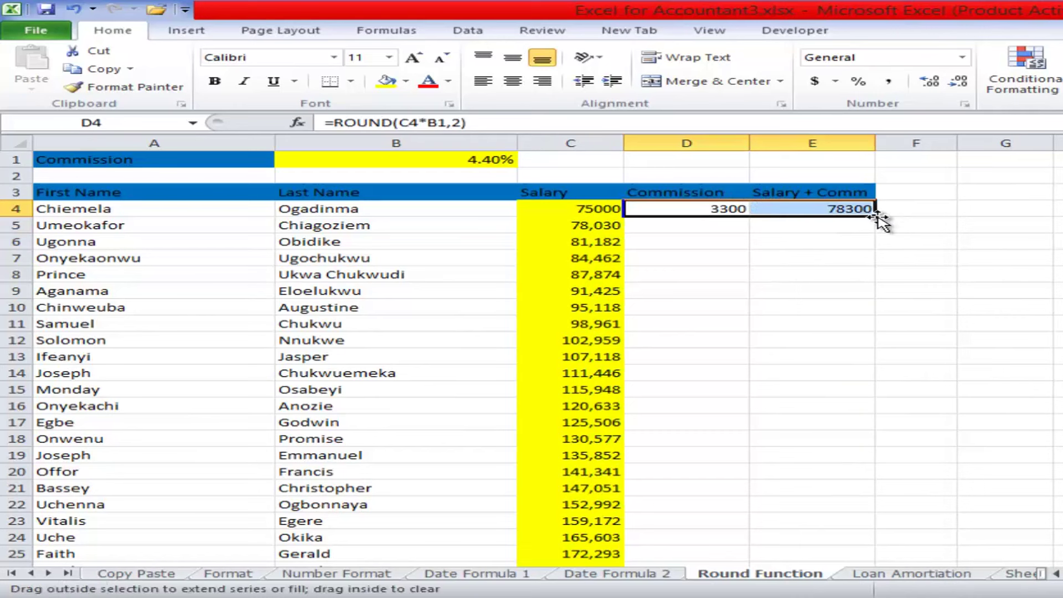
double_click(879, 218)
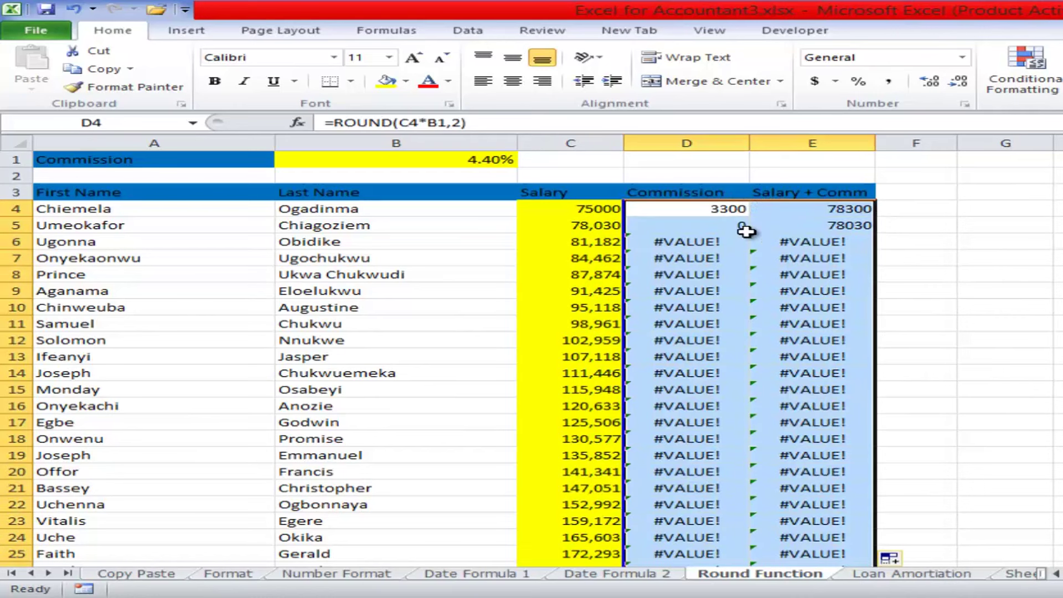
click(726, 224)
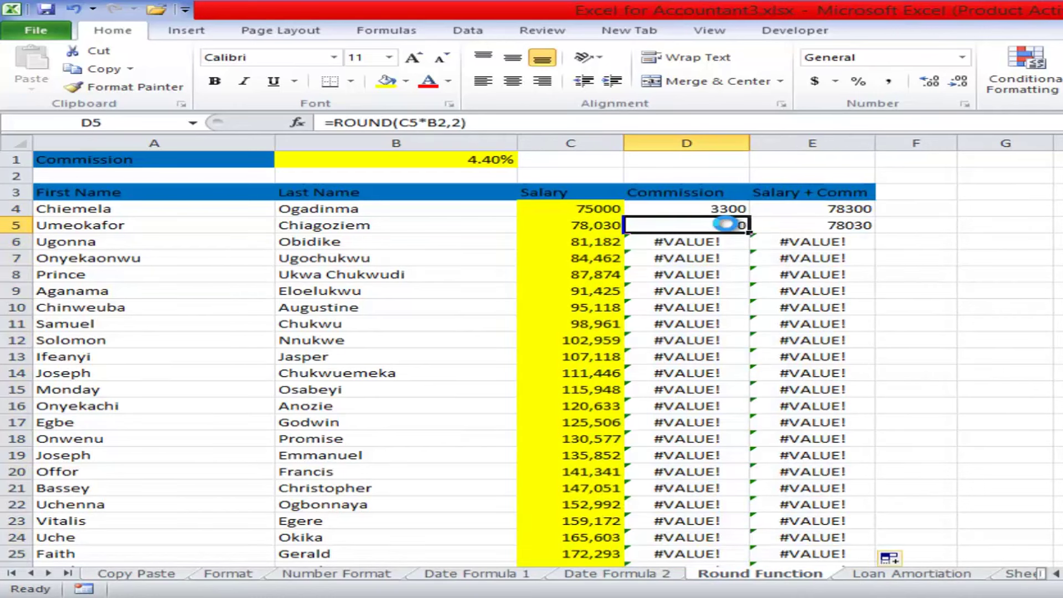
Undo the fill of the D4:E4 formulas and dismiss the cell deletion options without deleting anything.
key(ctrl+z)
key(ctrl+minus)
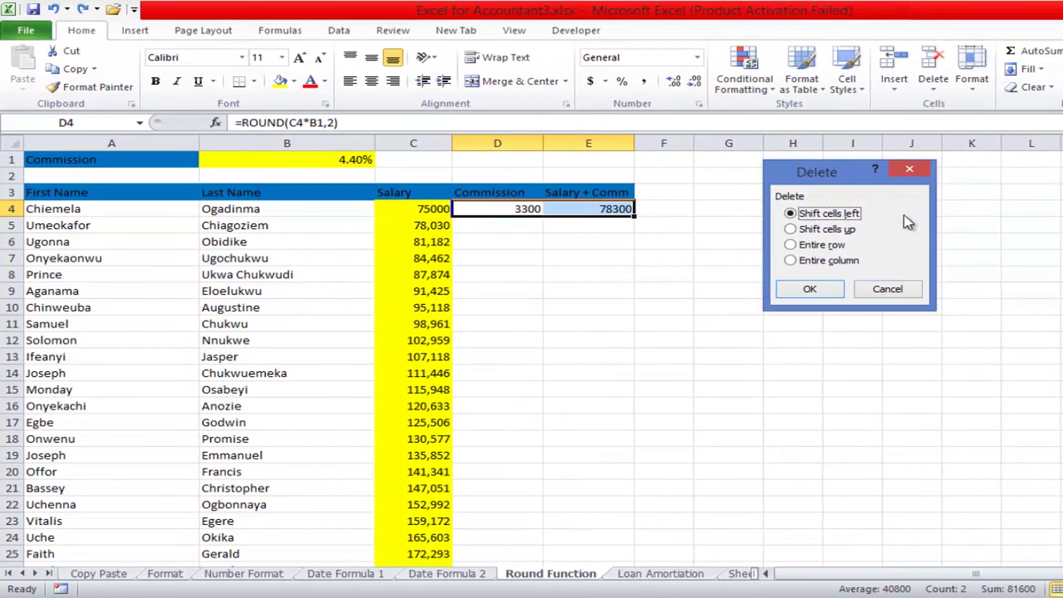
click(1033, 288)
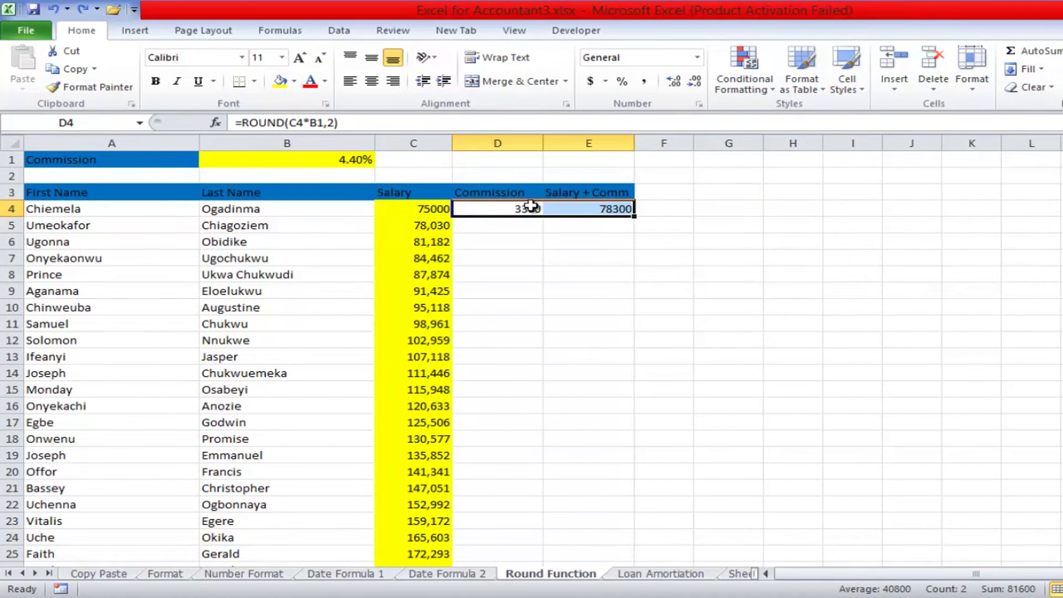
Lock the row of the commission rate reference in D4 so the formula reads =ROUND(C4*B$1,2).
click(529, 208)
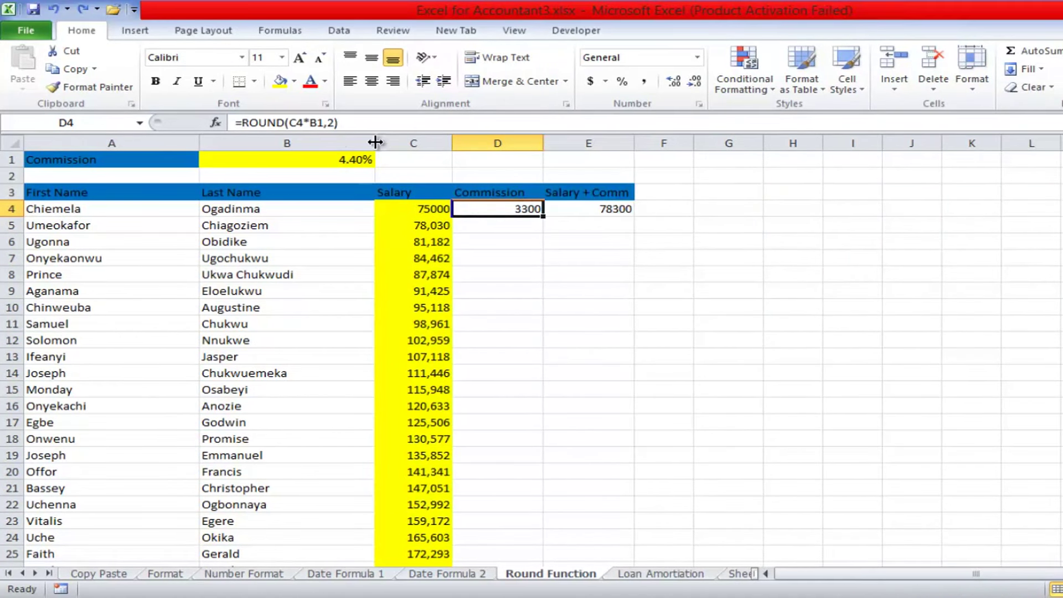
click(316, 126)
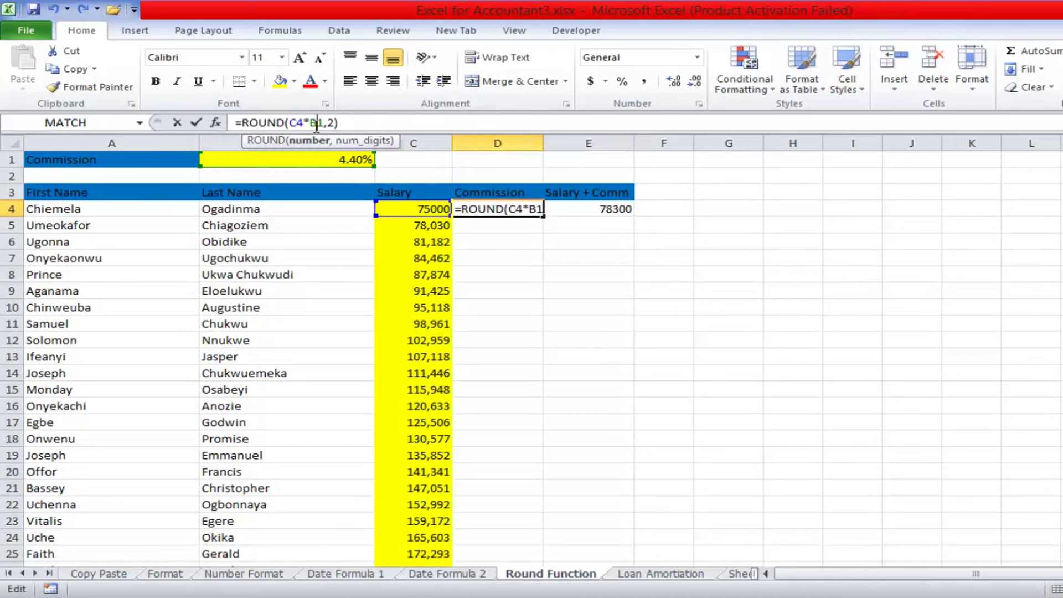
text($)
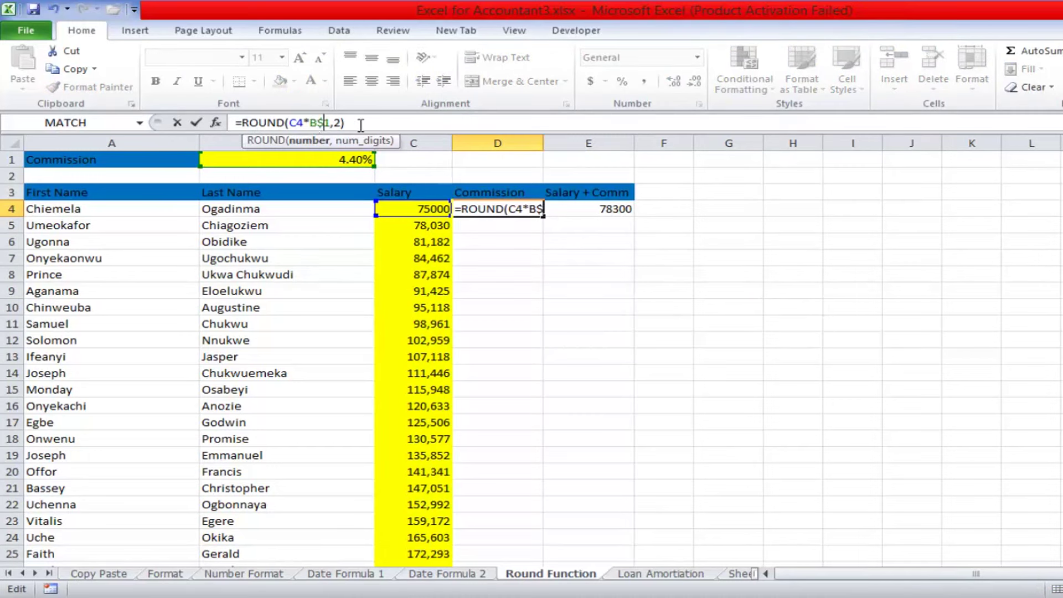
click(582, 211)
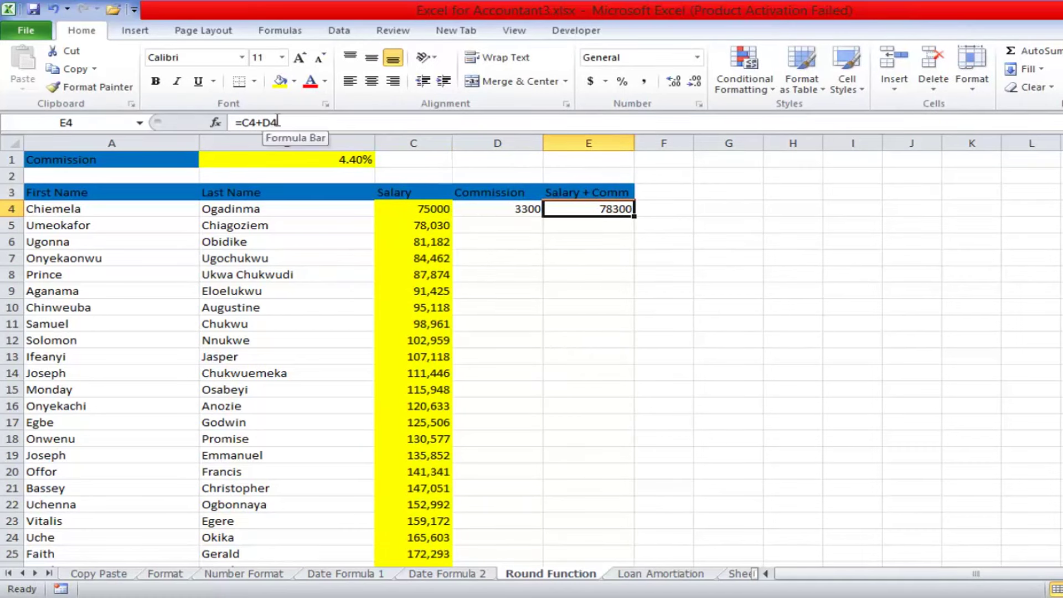
Fill the Commission and Salary + Comm formulas from D4:E4 down to row 95.
drag(518, 206, 584, 205)
double_click(634, 216)
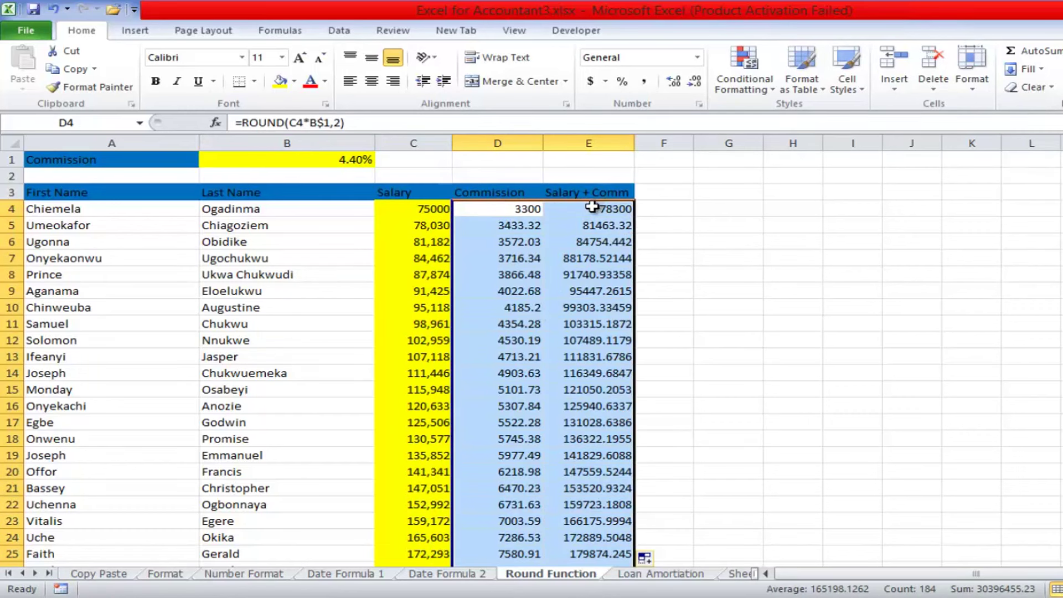
Undo the fill of the Commission and Salary + Comm formulas and dismiss the cell deletion options without deleting anything.
click(592, 208)
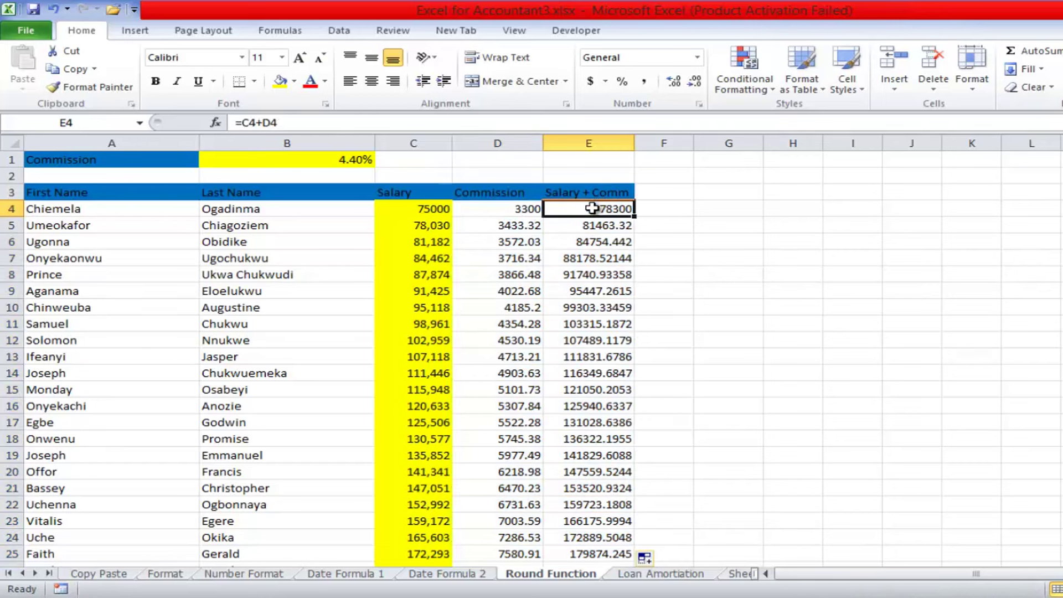
key(ctrl+z)
key(ctrl+minus)
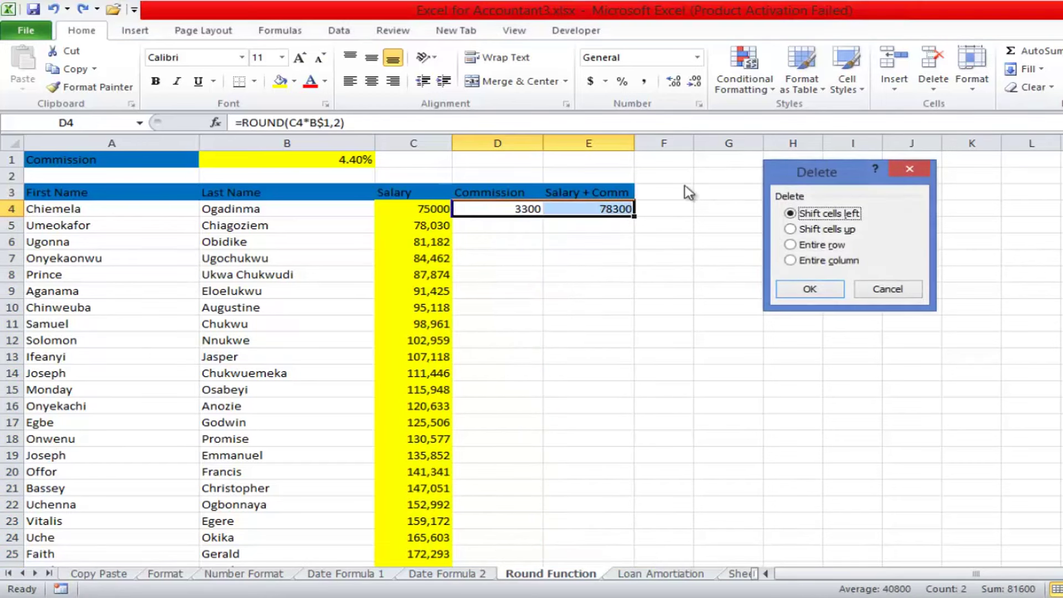
click(884, 288)
Wrap the sum in E4 in a ROUND function as =ROUND(C4+D4) and dismiss the missing-argument message.
click(597, 209)
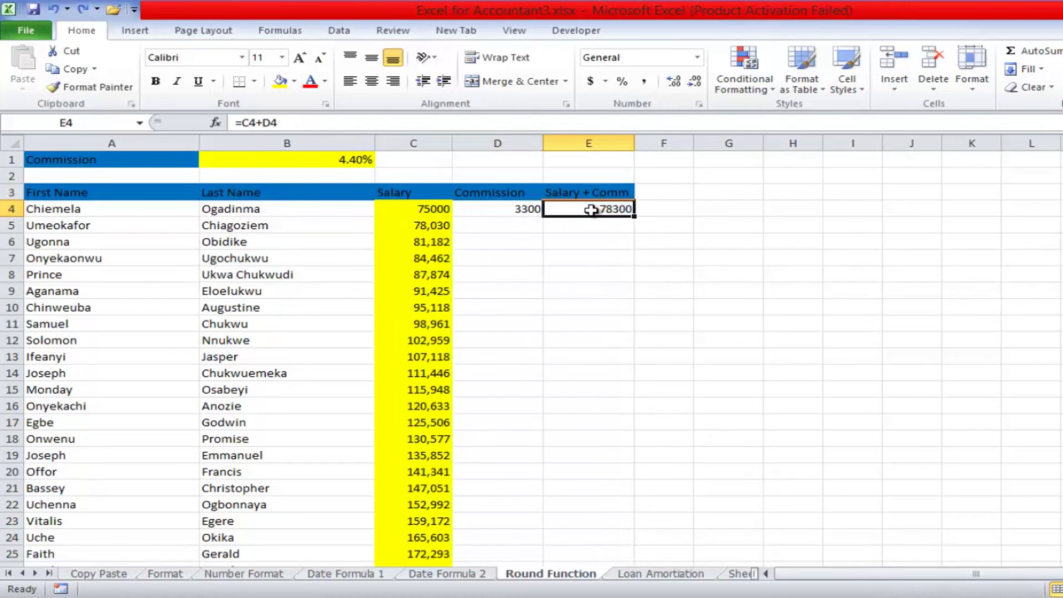
double_click(587, 209)
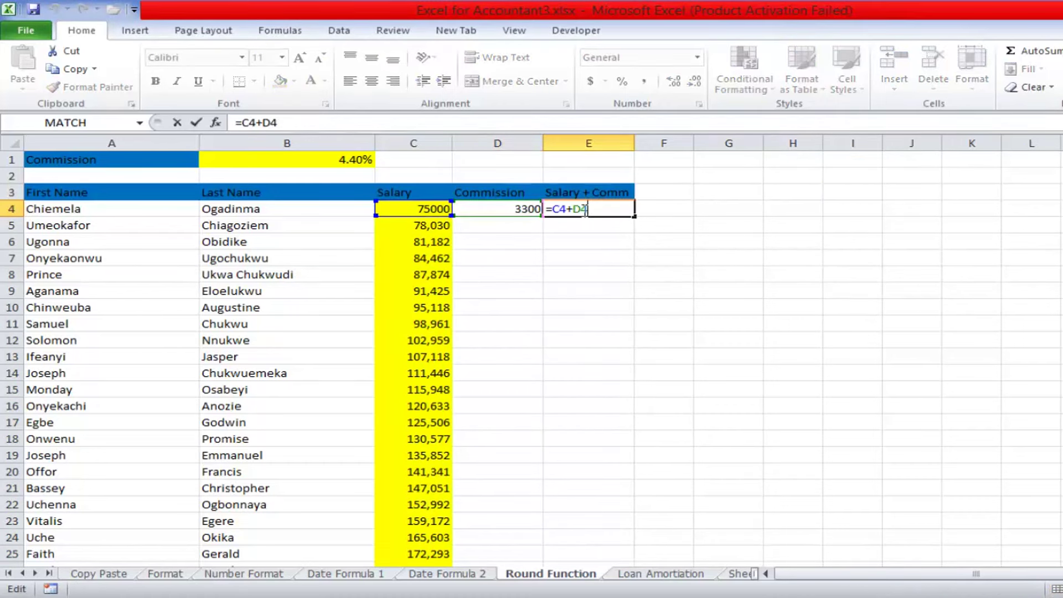
click(554, 209)
text(ROUND)
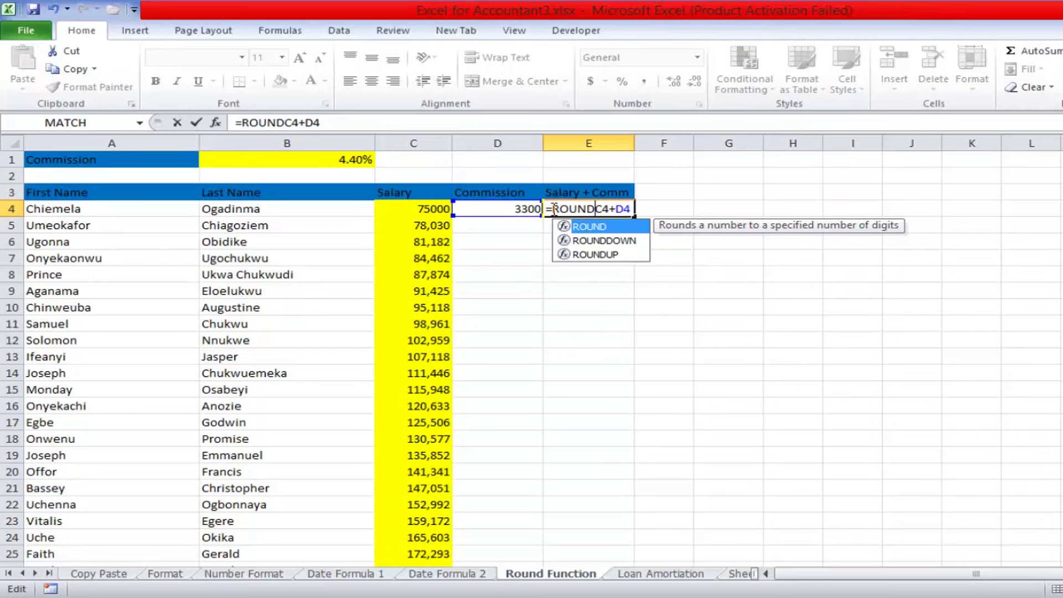
text(()
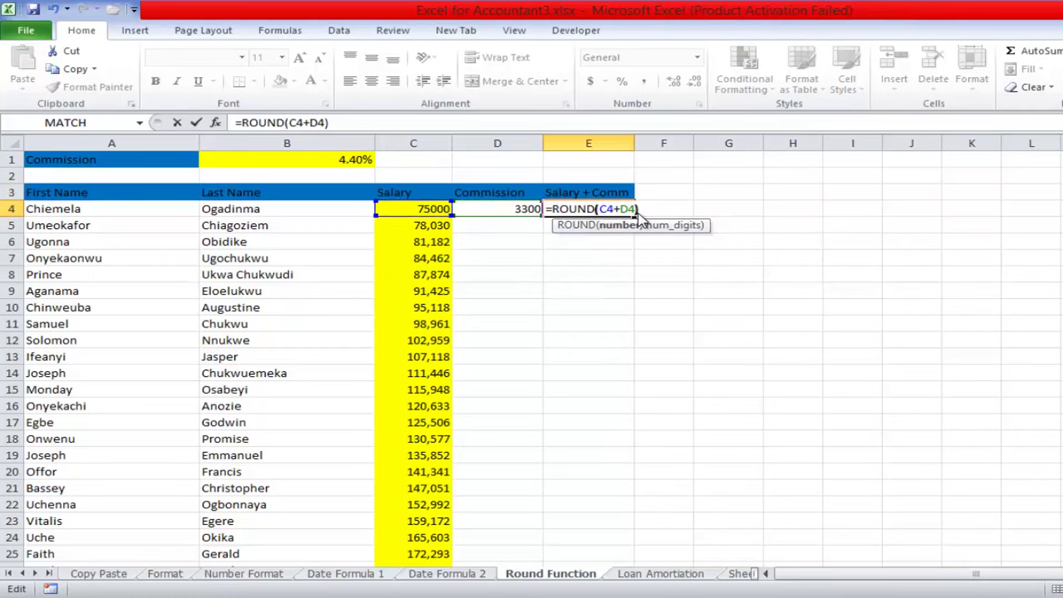
key(Return)
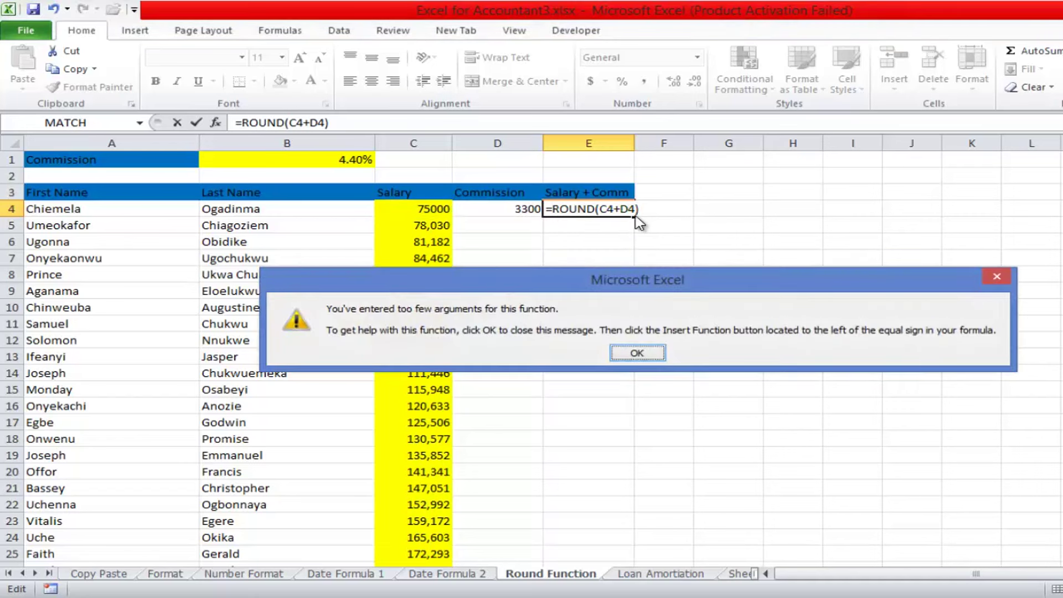
click(637, 353)
Add the two-decimal argument to the E4 formula so it reads =ROUND(C4+D4,2).
click(642, 209)
key(BackSpace)
text(,---------2)
key(BackSpace)
key(BackSpace)
key(BackSpace)
key(BackSpace)
key(BackSpace)
key(BackSpace)
key(BackSpace)
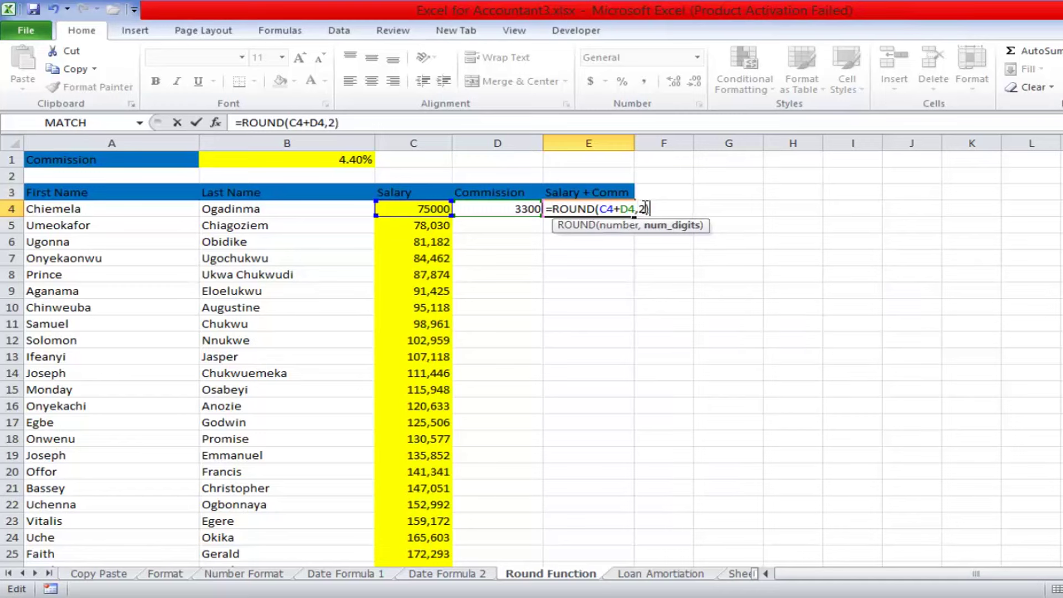
text())
key(Return)
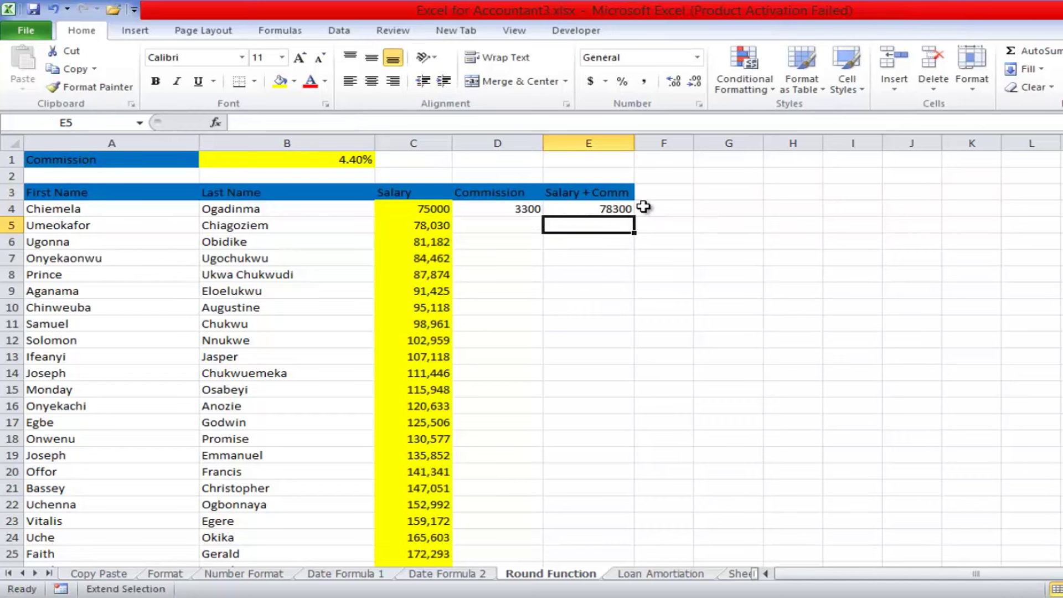
key(F8)
key(F8)
key(alt+Tab)
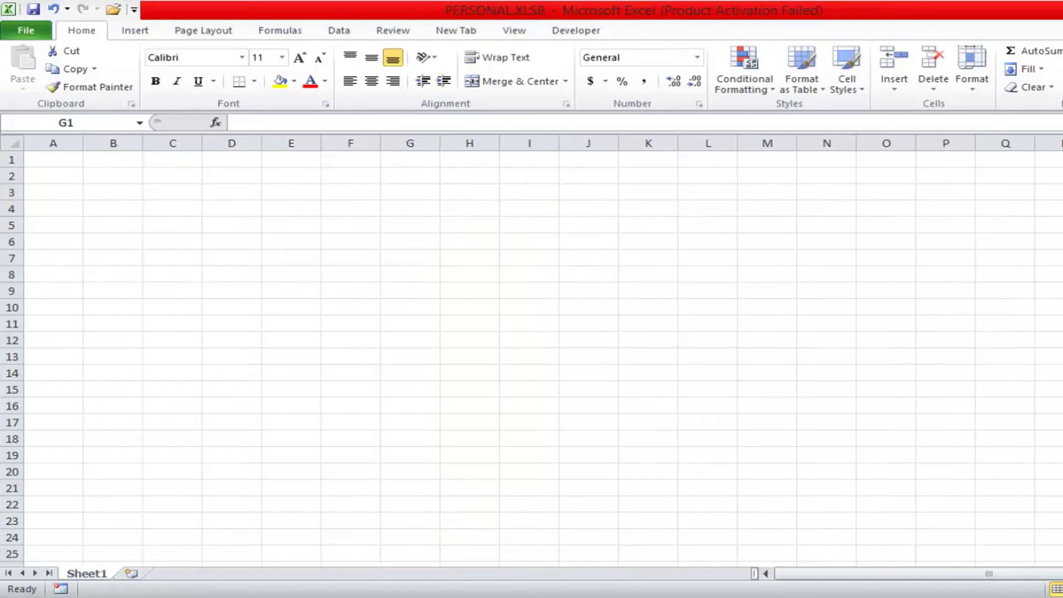
click(610, 548)
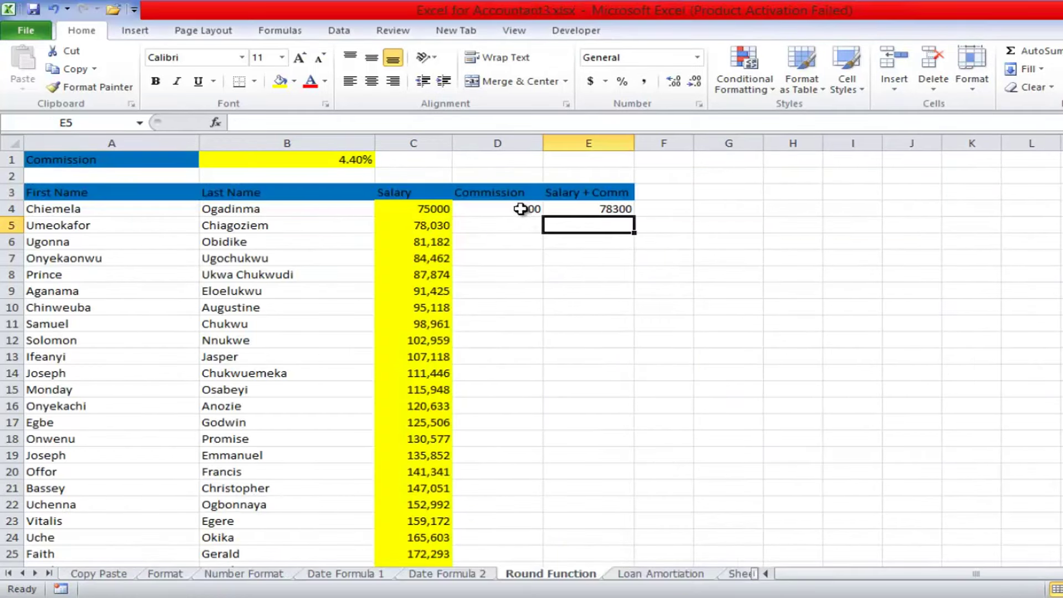
Try filling the ROUND formulas from D4:E4 down the table, and undo the fill.
drag(517, 208, 581, 211)
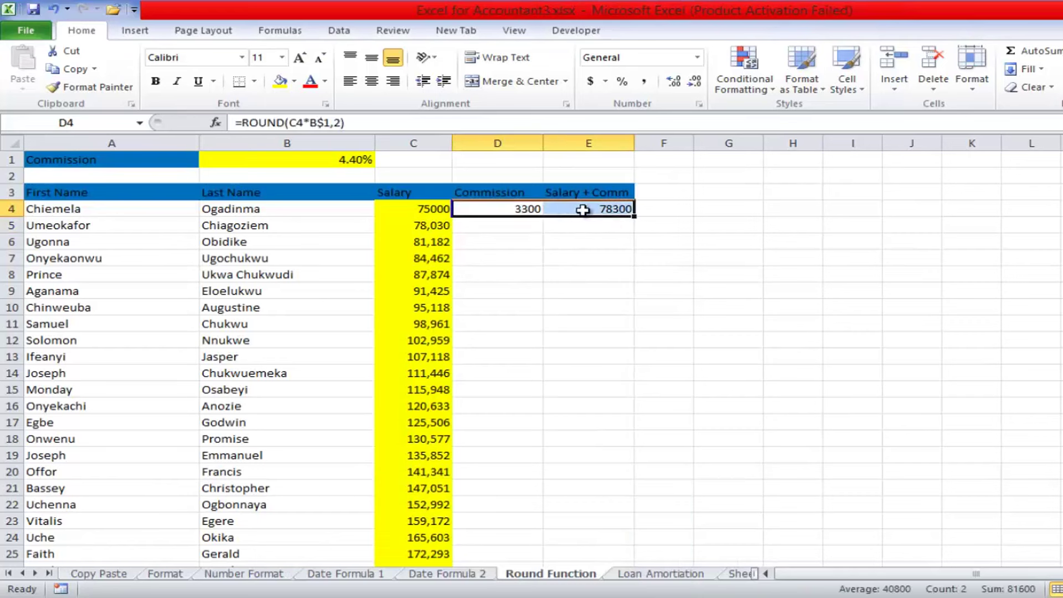
double_click(637, 218)
click(712, 325)
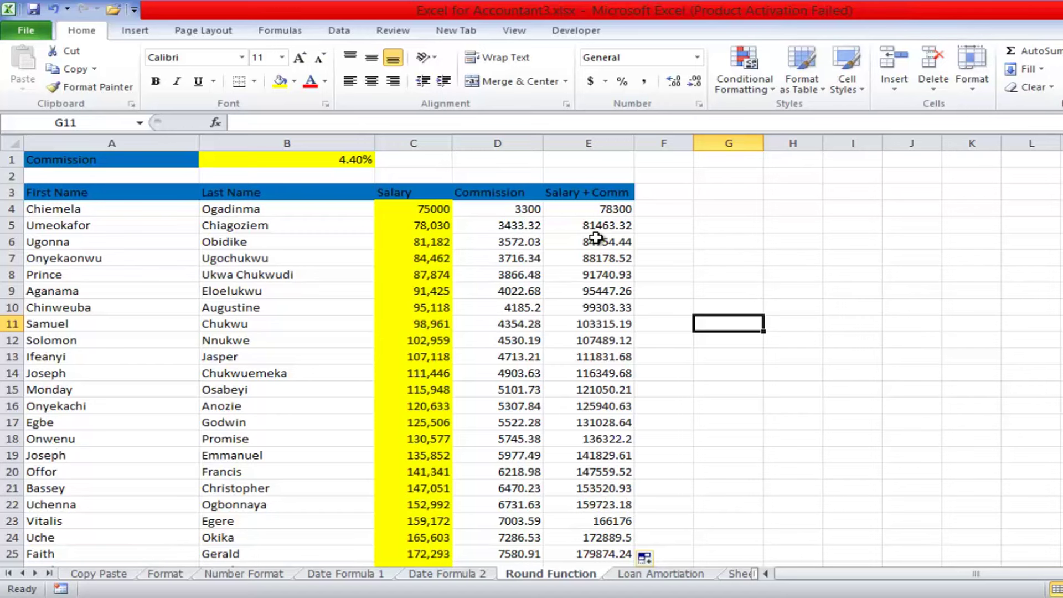
click(54, 9)
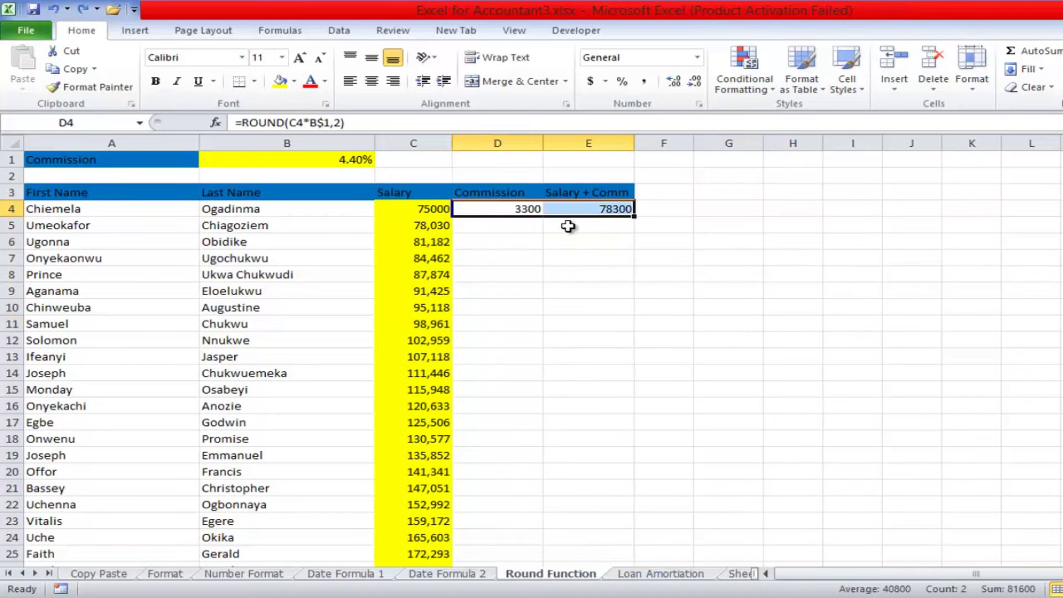
Change the function in D4 to ROUNDUP so it reads =ROUNDUP(C4*B$1,2), returning to the Excel for Accountant3 workbook.
double_click(525, 209)
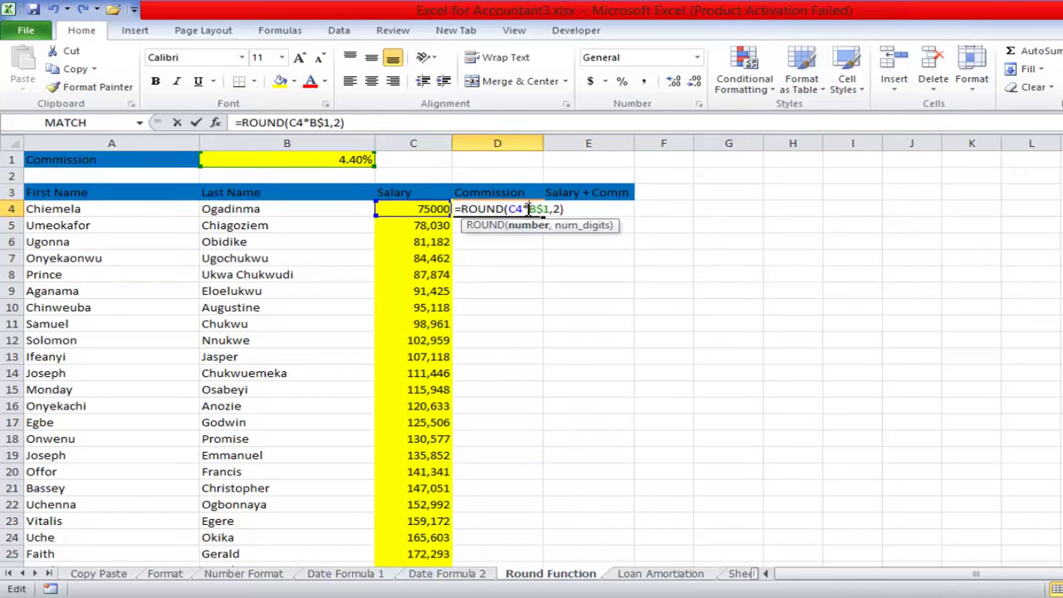
click(505, 209)
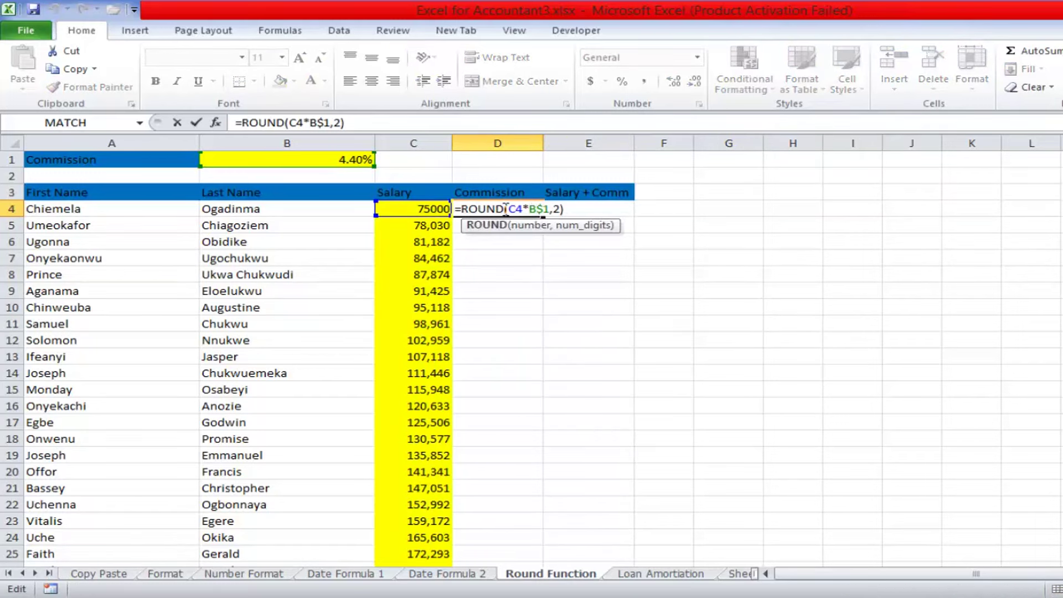
text(UP)
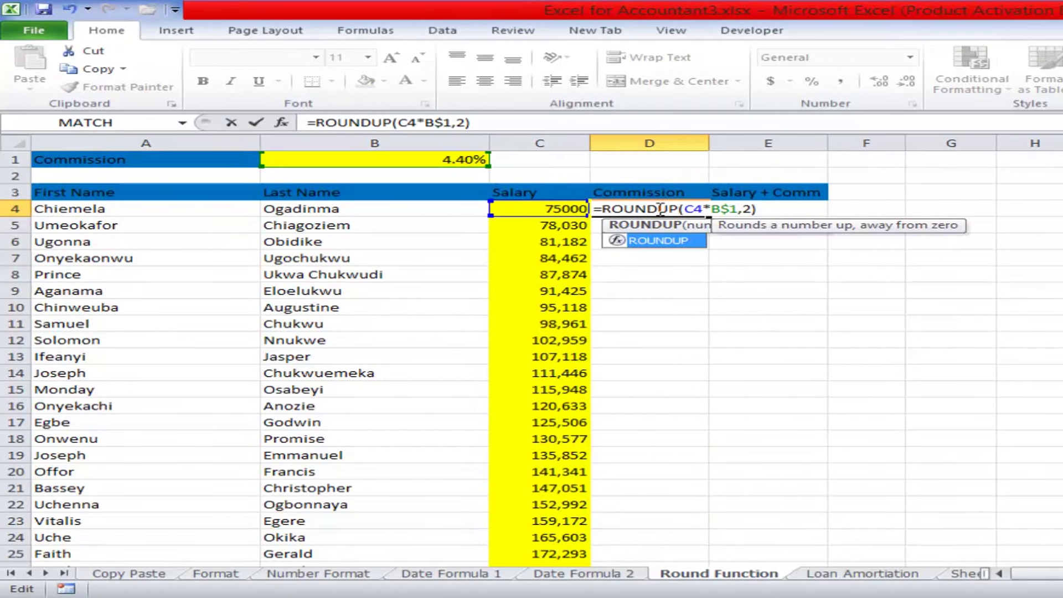
key(Return)
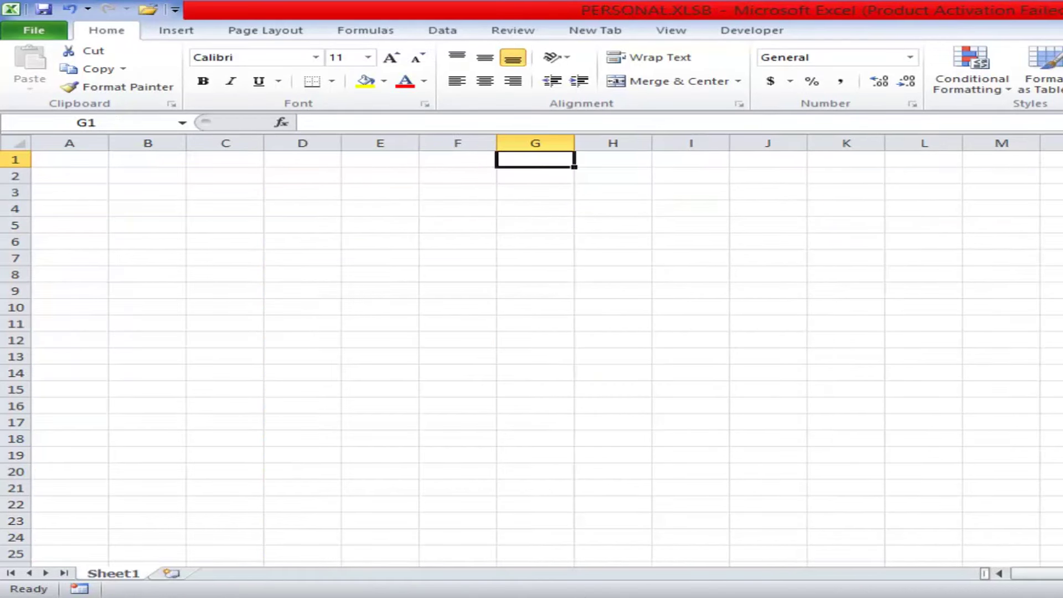
click(624, 597)
click(719, 541)
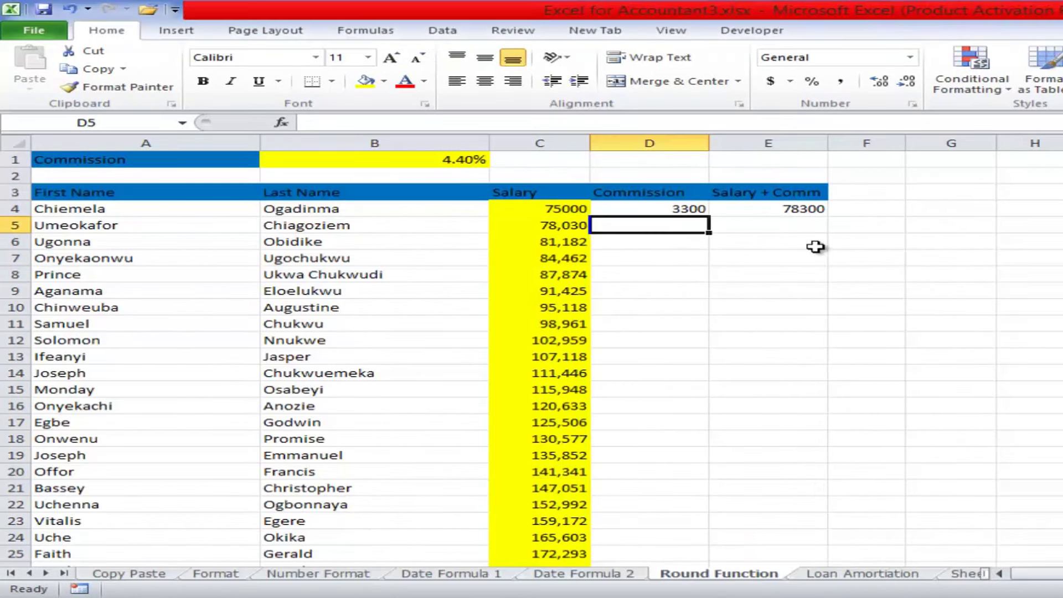
Change the function in E4 to ROUNDUP so it reads =ROUNDUP(C4+D4,2), returning to the Excel for Accountant3 workbook.
click(800, 210)
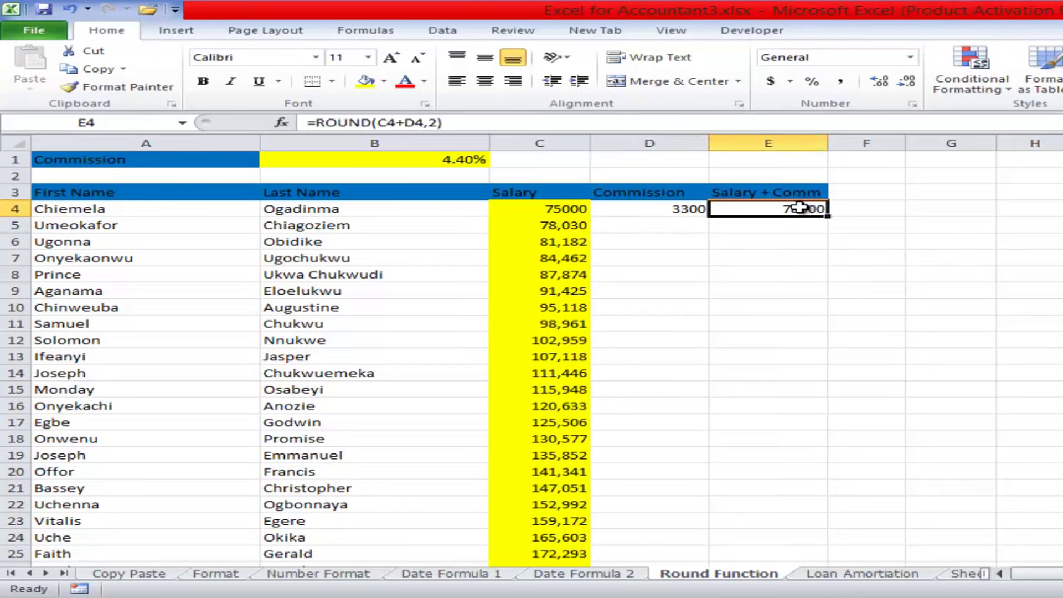
double_click(781, 209)
click(778, 209)
text(UP)
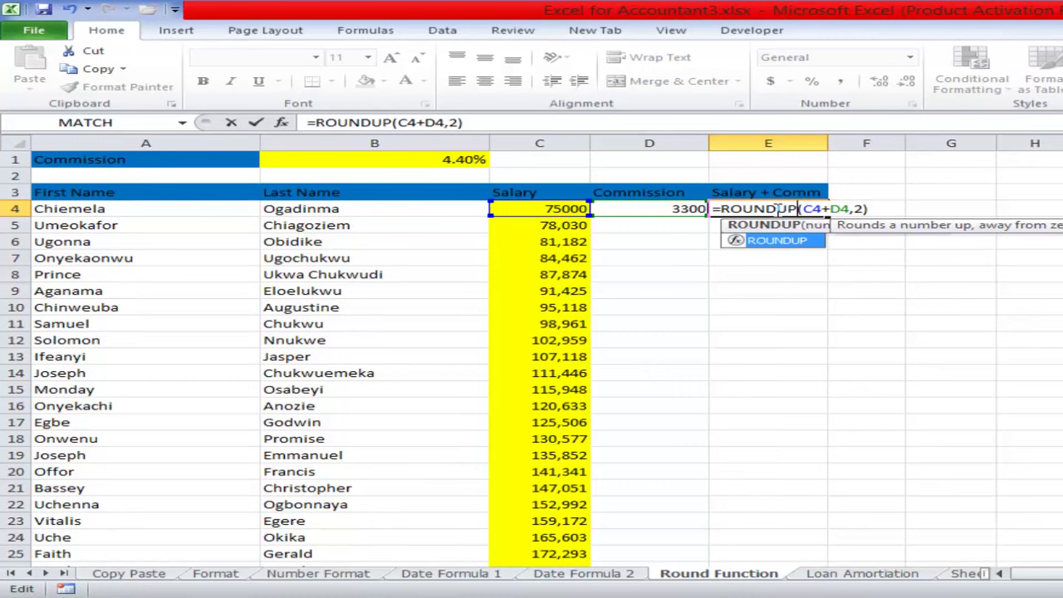
key(Return)
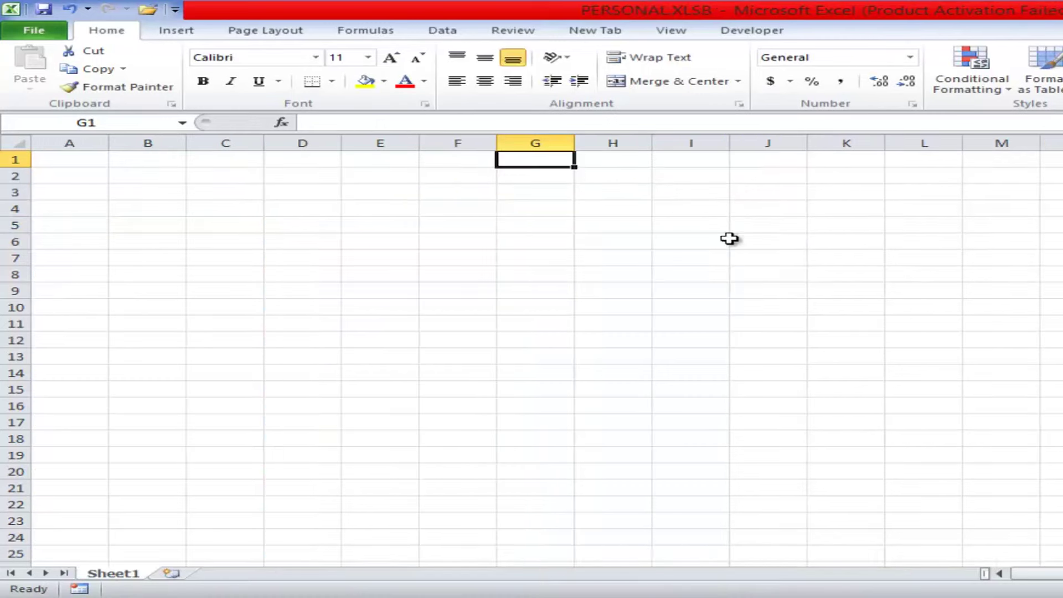
click(631, 590)
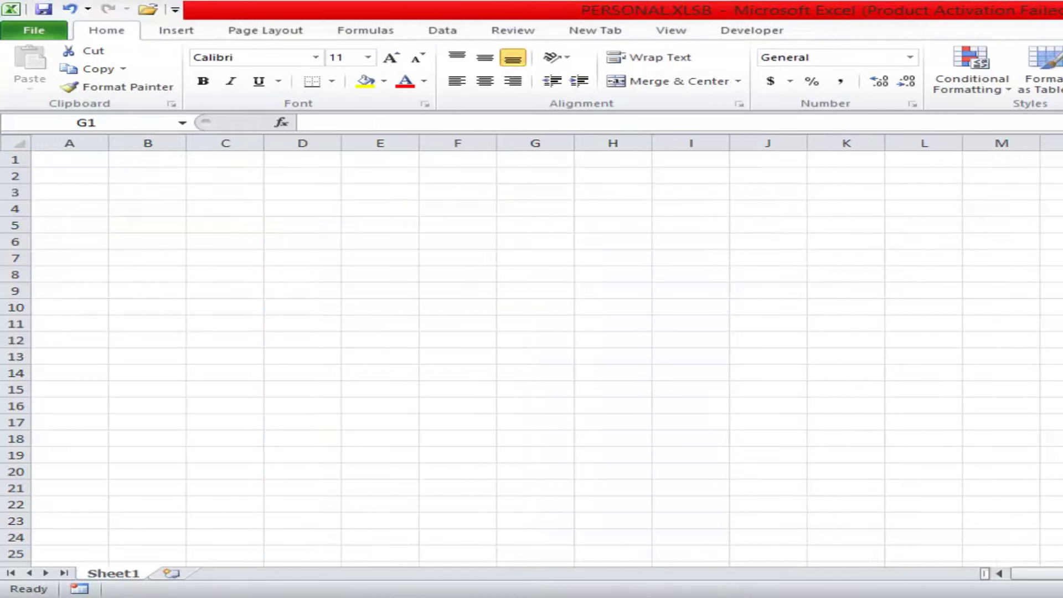
click(711, 542)
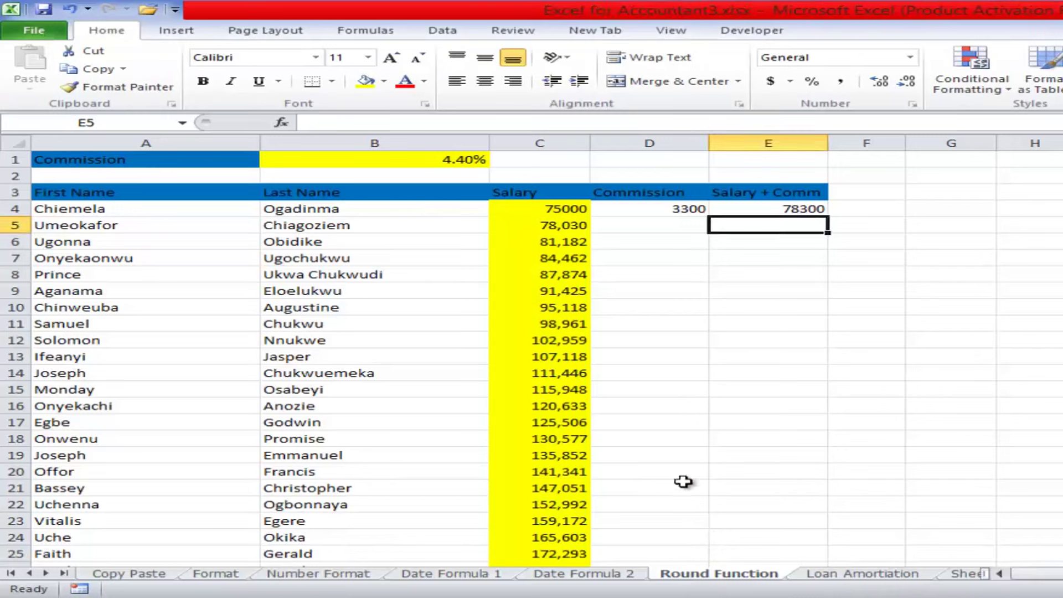
Fill the ROUNDUP formulas from D4:E4 down the Commission and Salary + Comm columns.
click(670, 209)
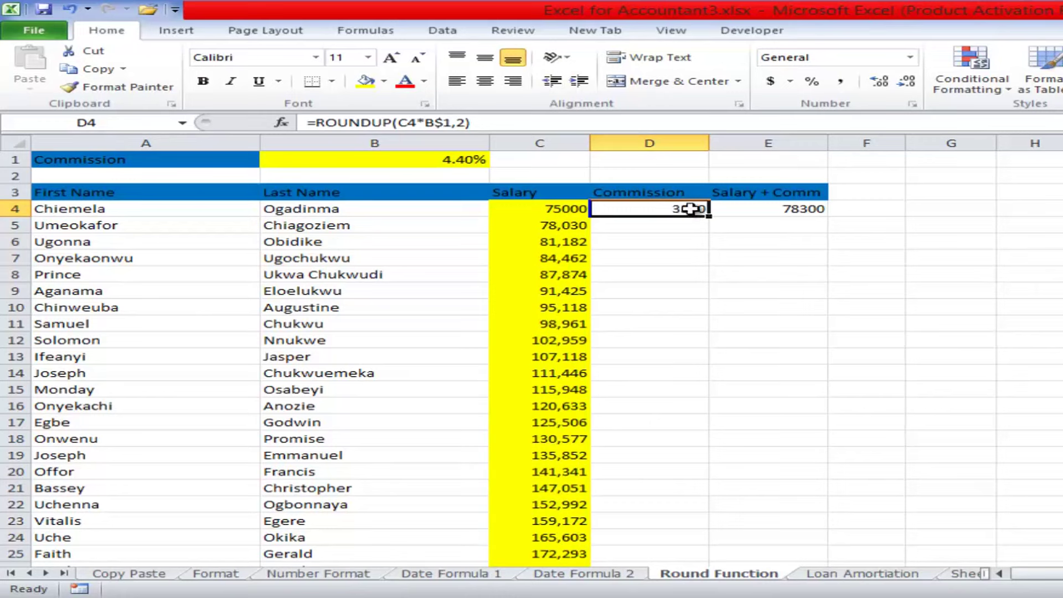
drag(717, 205, 792, 204)
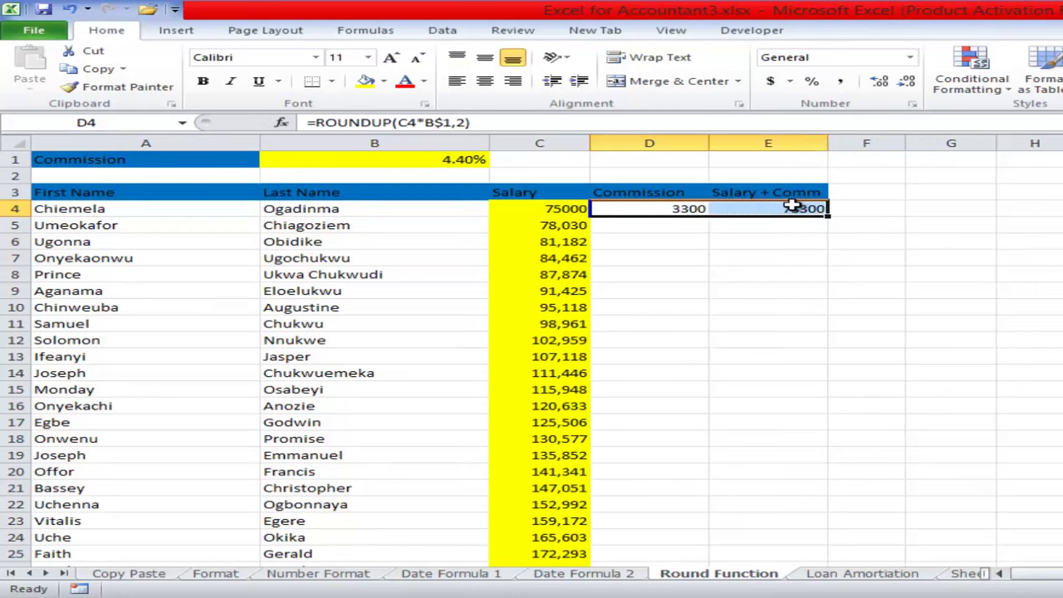
double_click(829, 219)
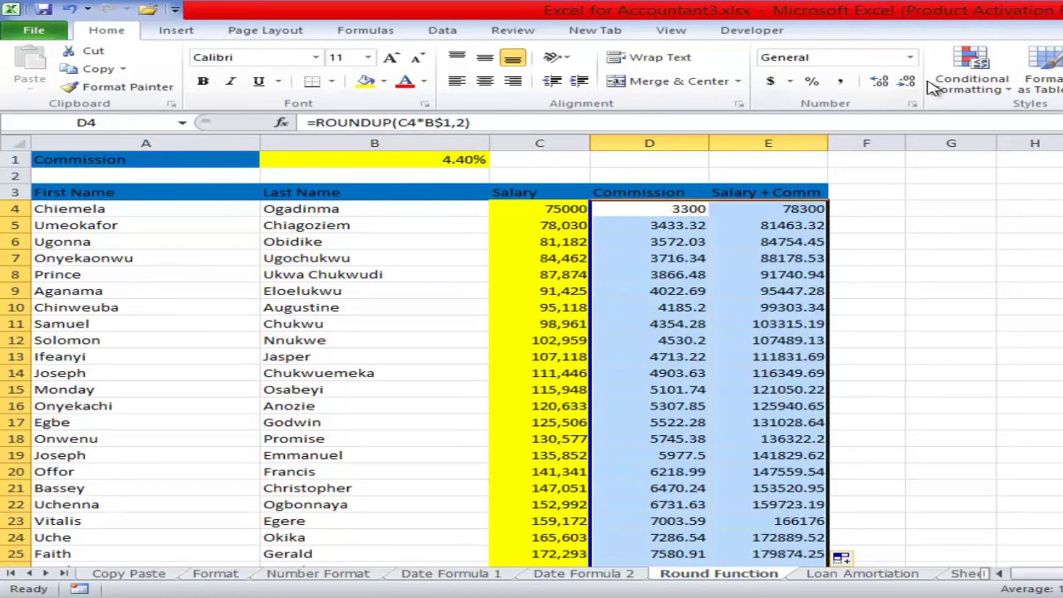
Apply the custom number format "N"#,#0.00 to the filled Commission and Salary + Comm cells.
click(911, 104)
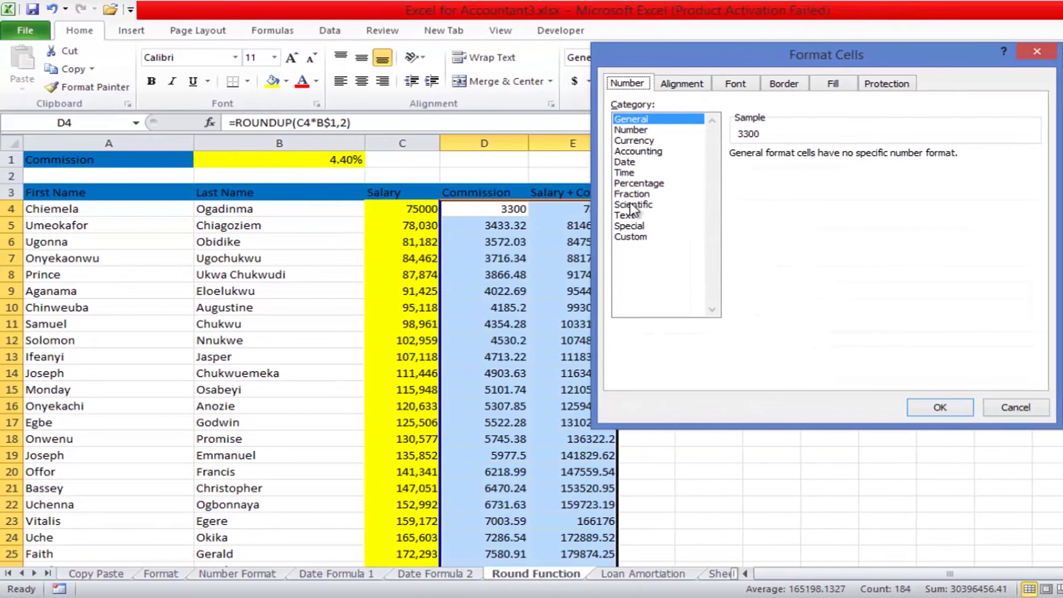
click(630, 235)
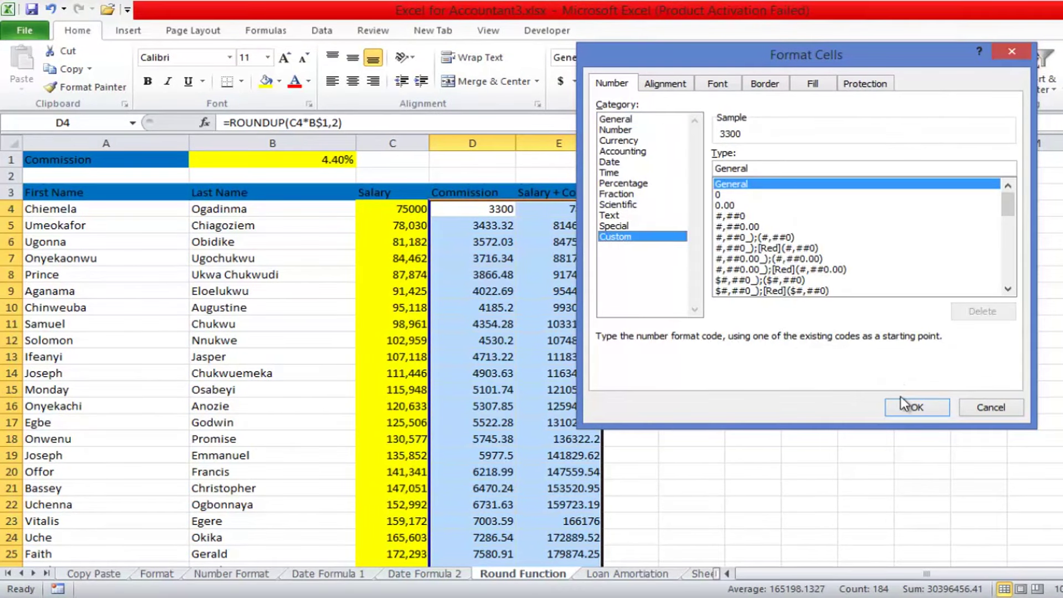
click(760, 226)
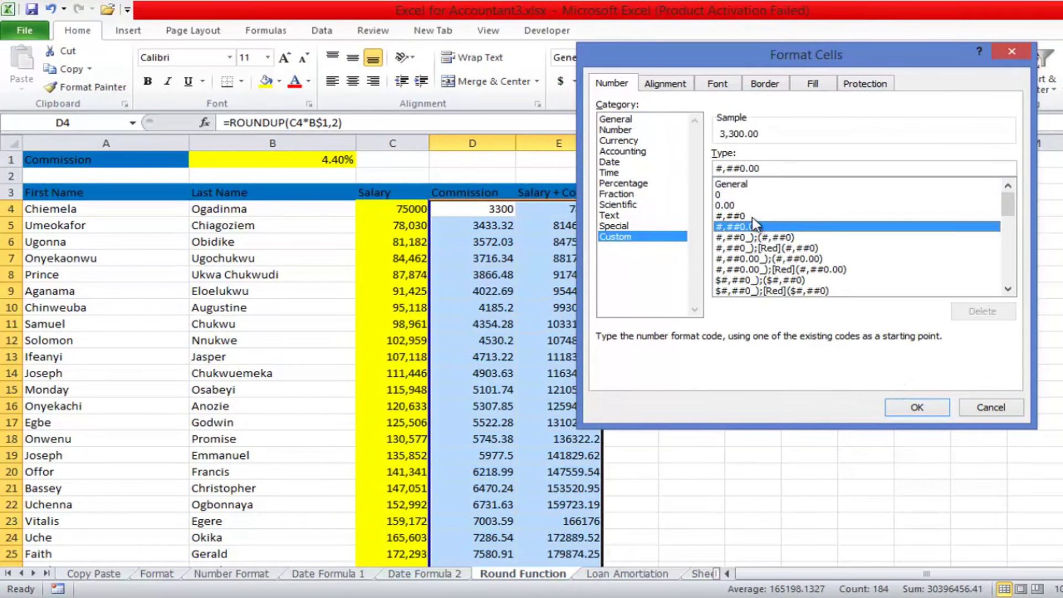
click(727, 167)
key(BackSpace)
key(BackSpace)
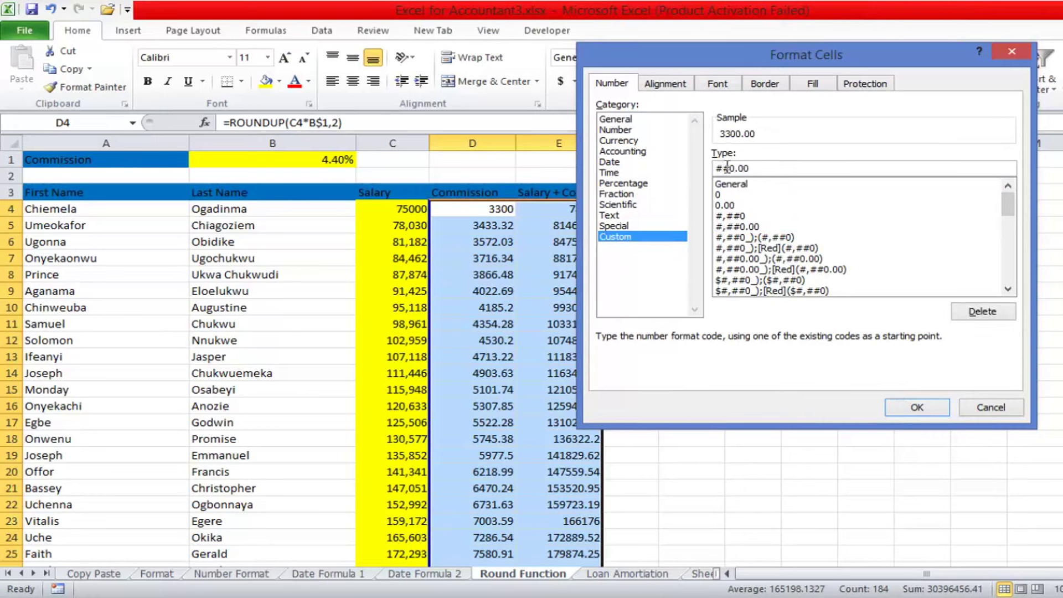
text("N")
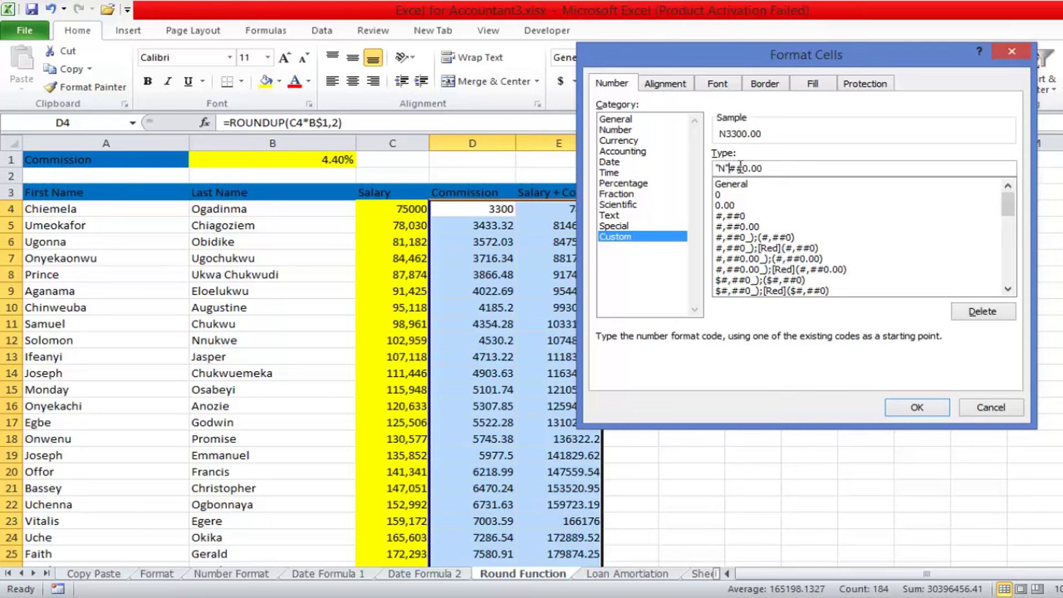
click(738, 169)
text(,)
click(902, 415)
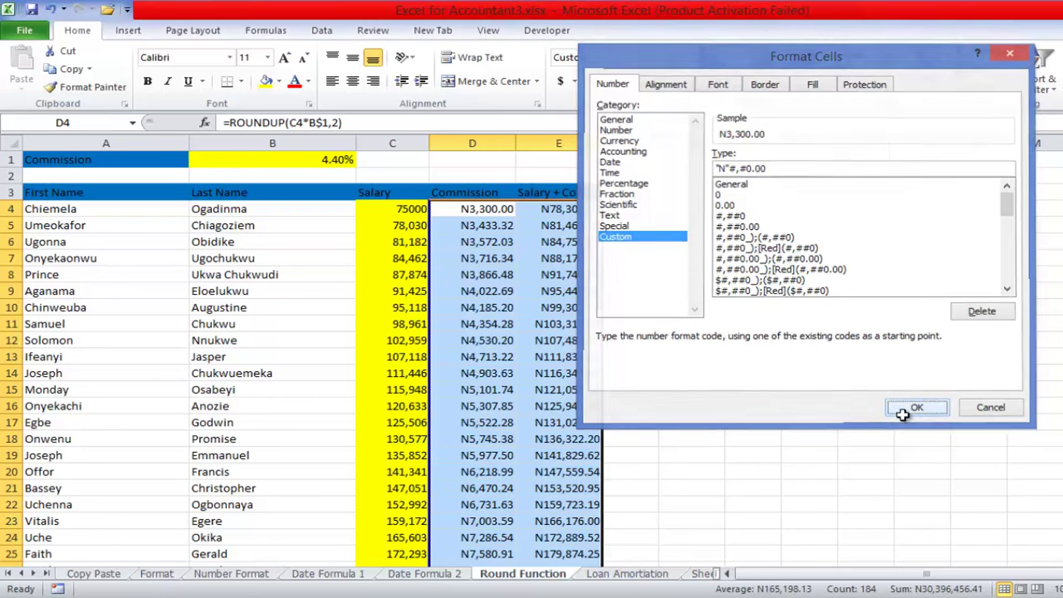
click(766, 405)
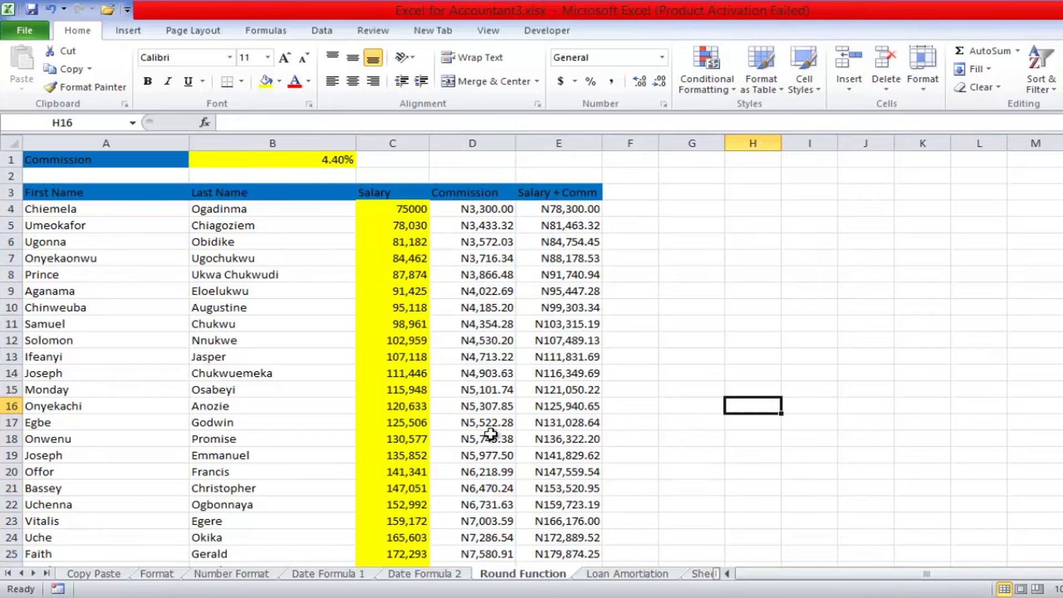
Bring up the previews of the open workbooks.
click(466, 597)
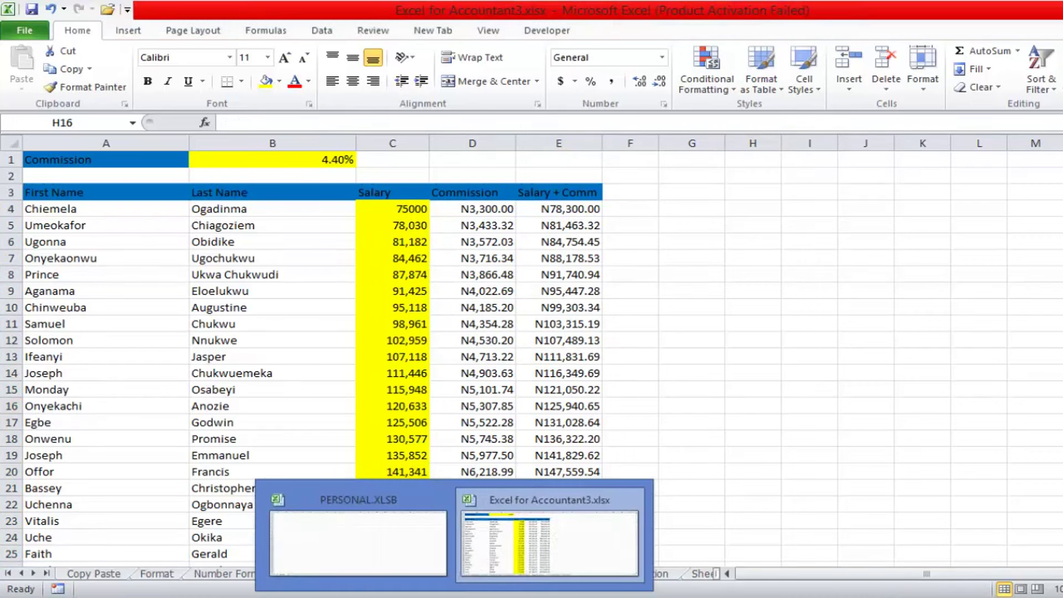